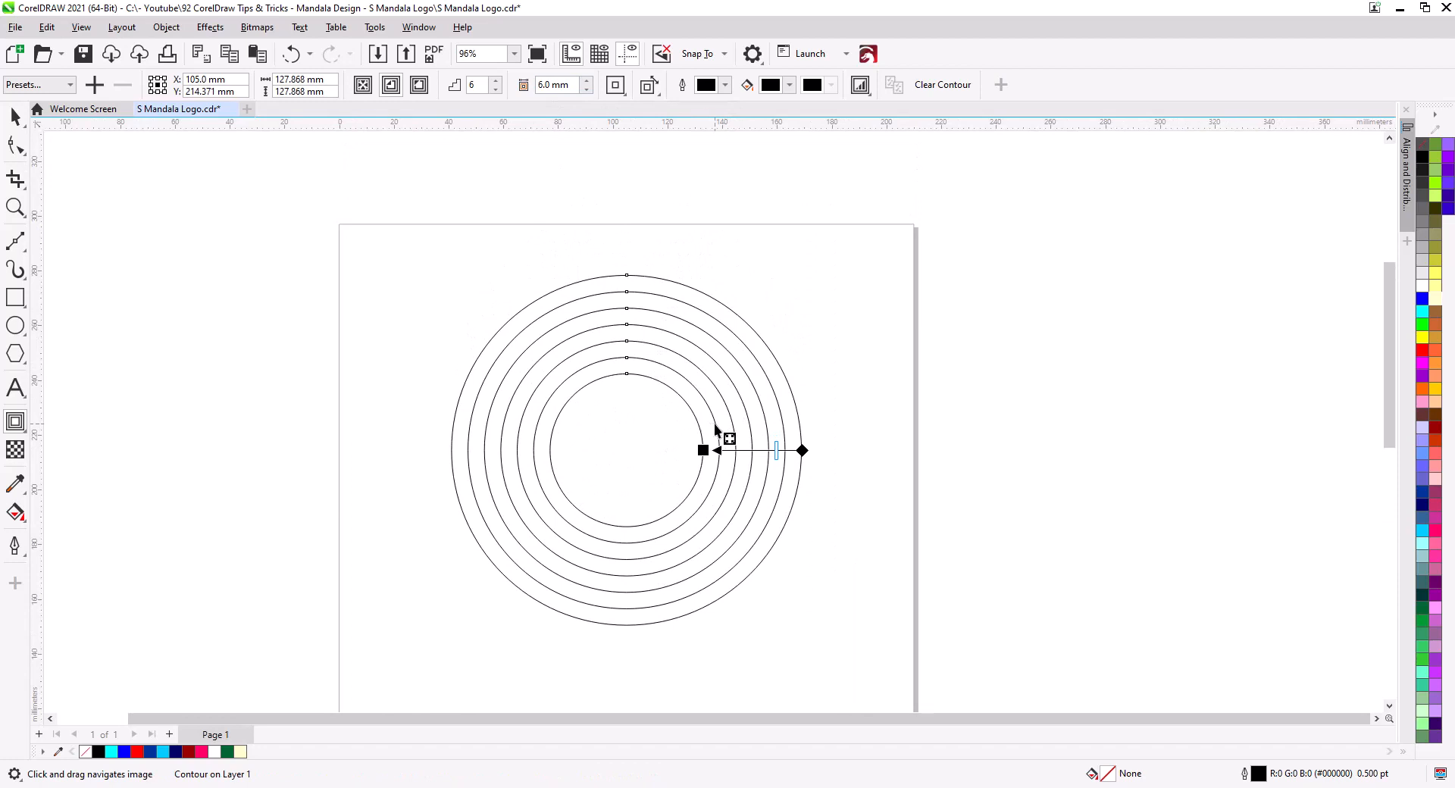
Break the concentric circles' contour apart and ungroup everything into separate circles
right_click(714, 425)
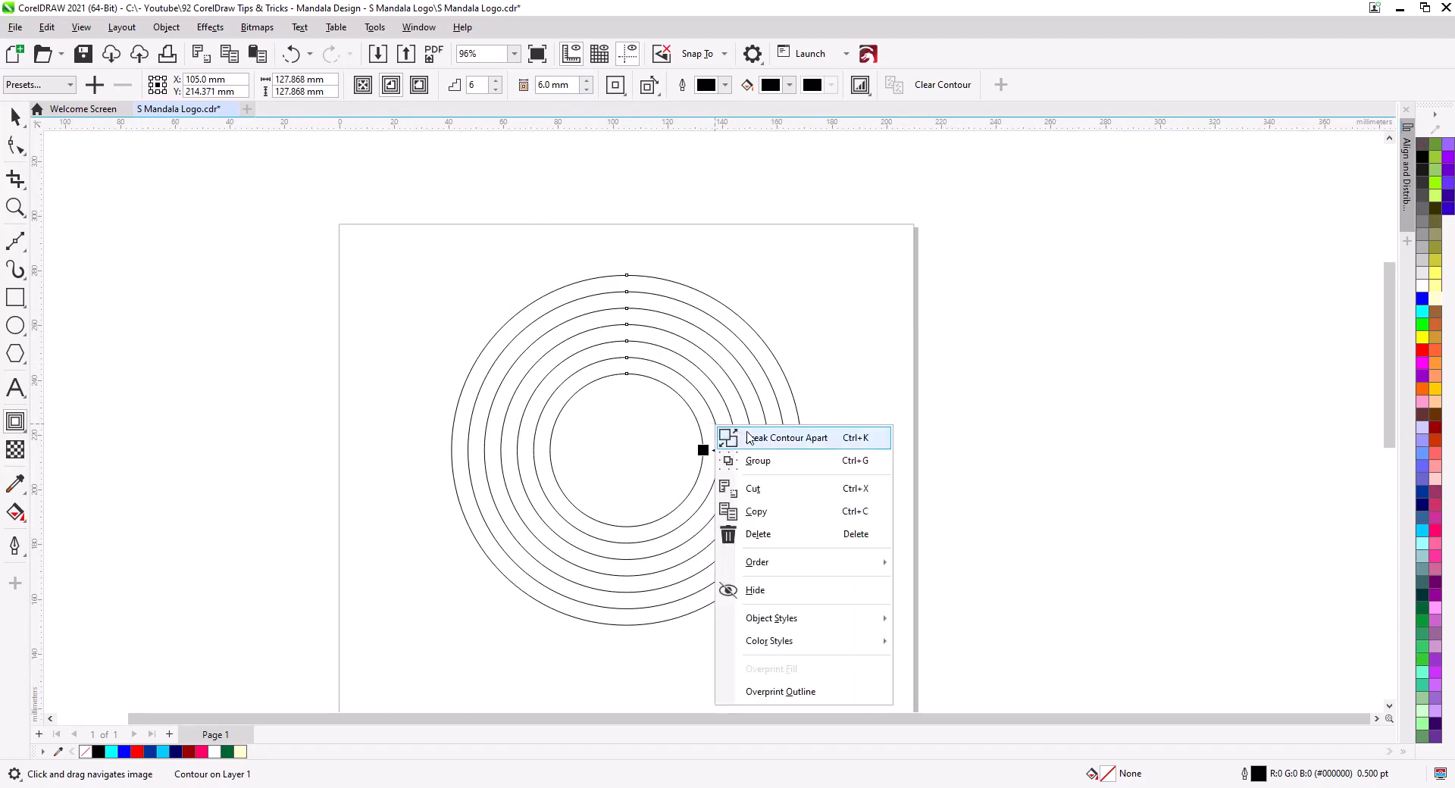
click(746, 436)
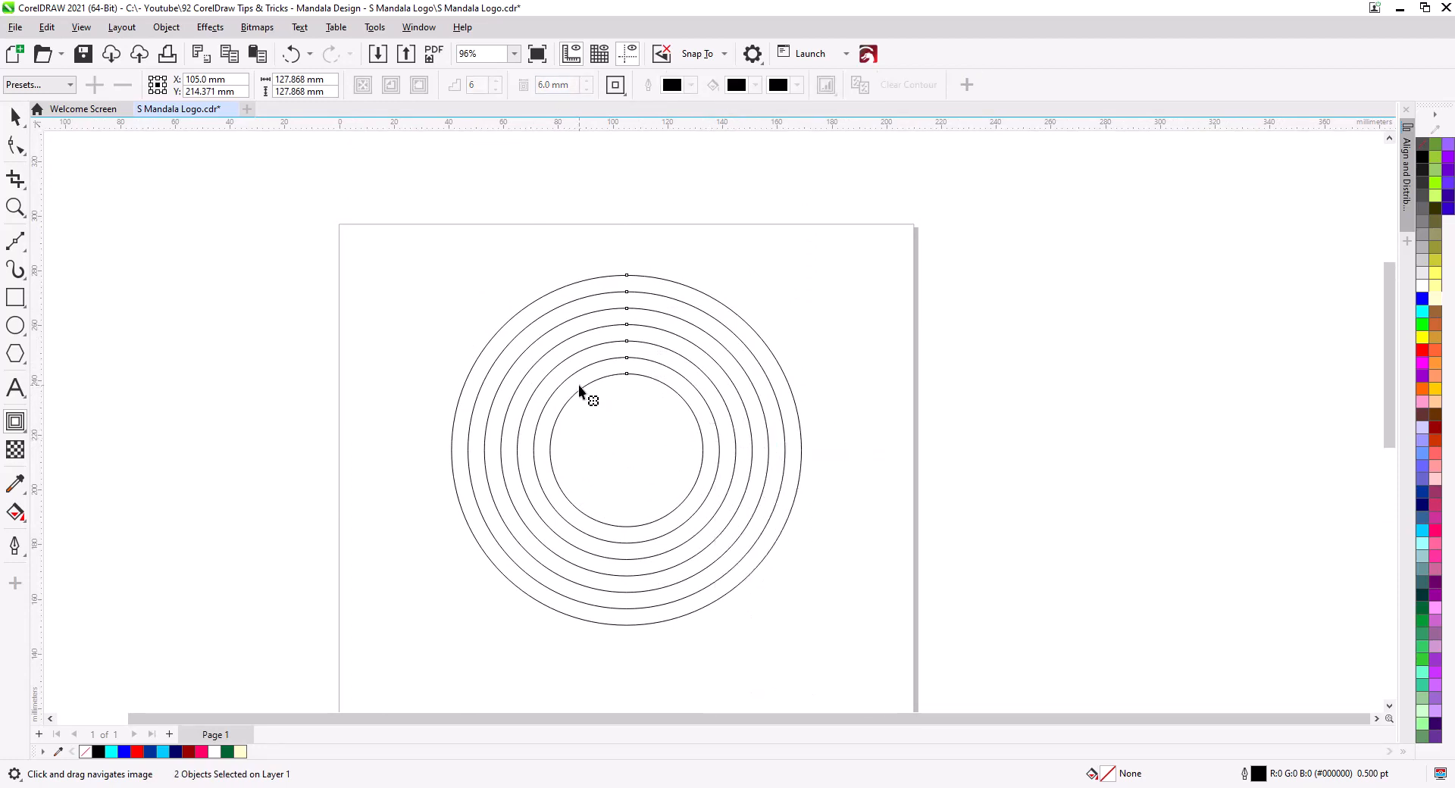
click(15, 116)
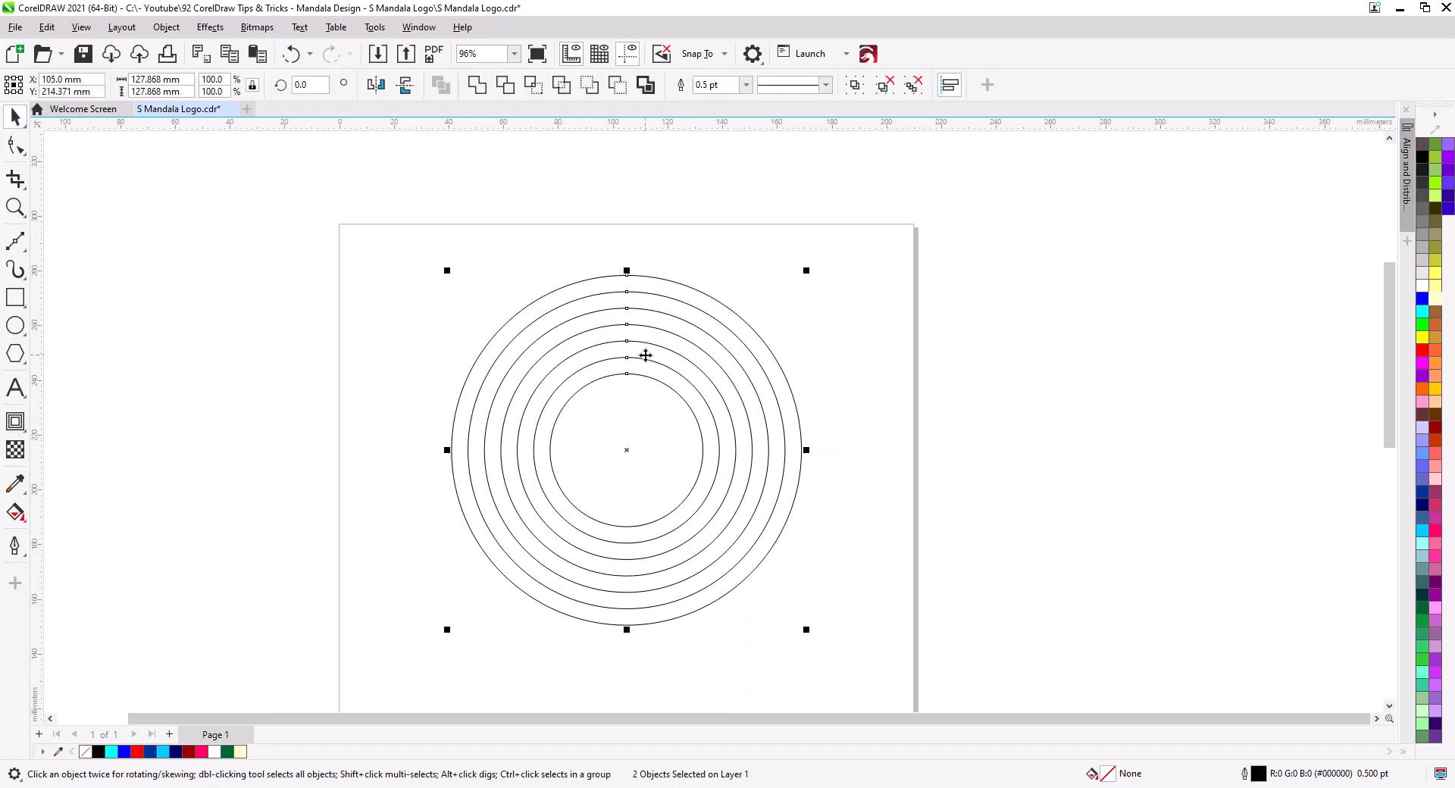
drag(645, 356, 583, 291)
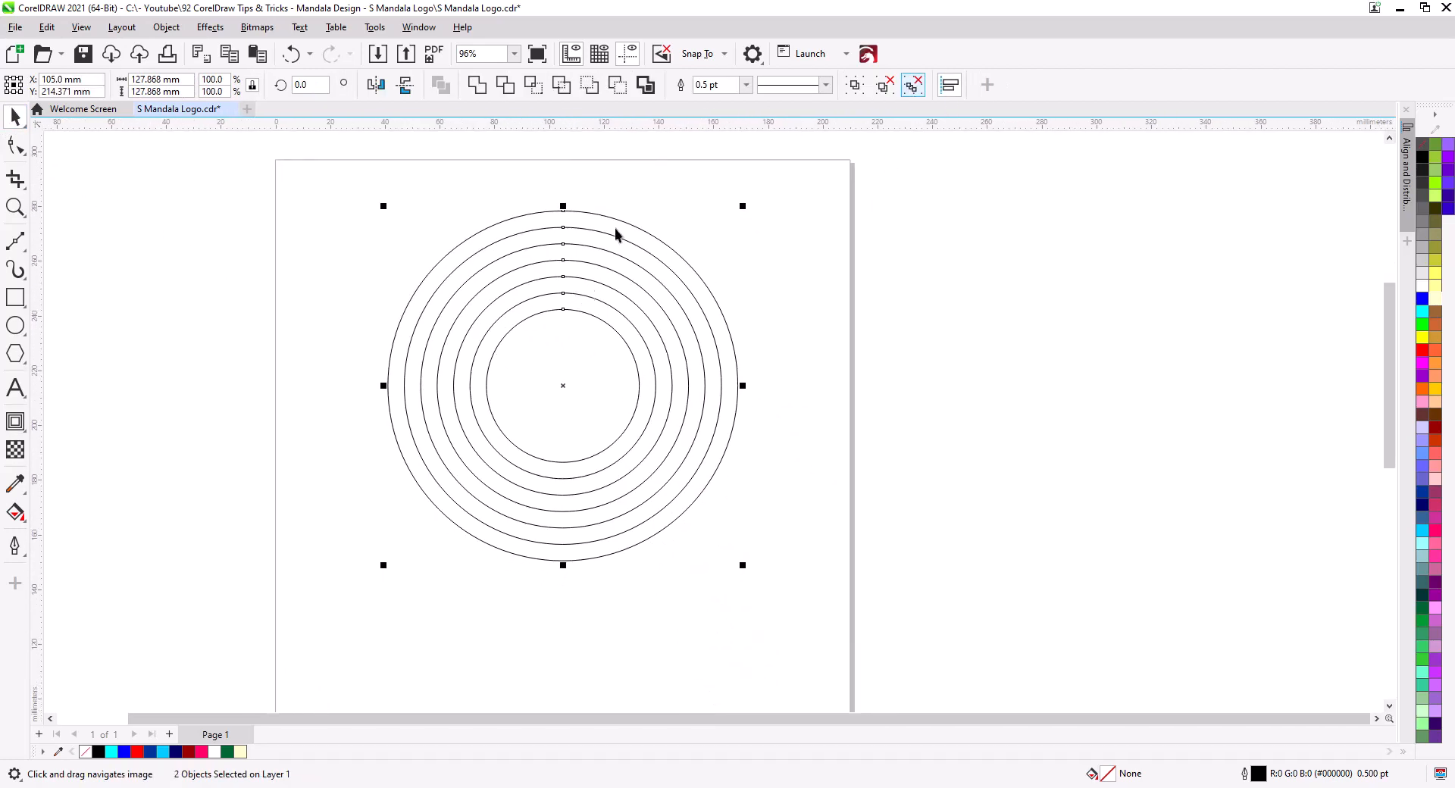
Copy all the circles straight down so the copy's outermost circle touches the lowest point of the original's innermost circle
drag(564, 215, 562, 464)
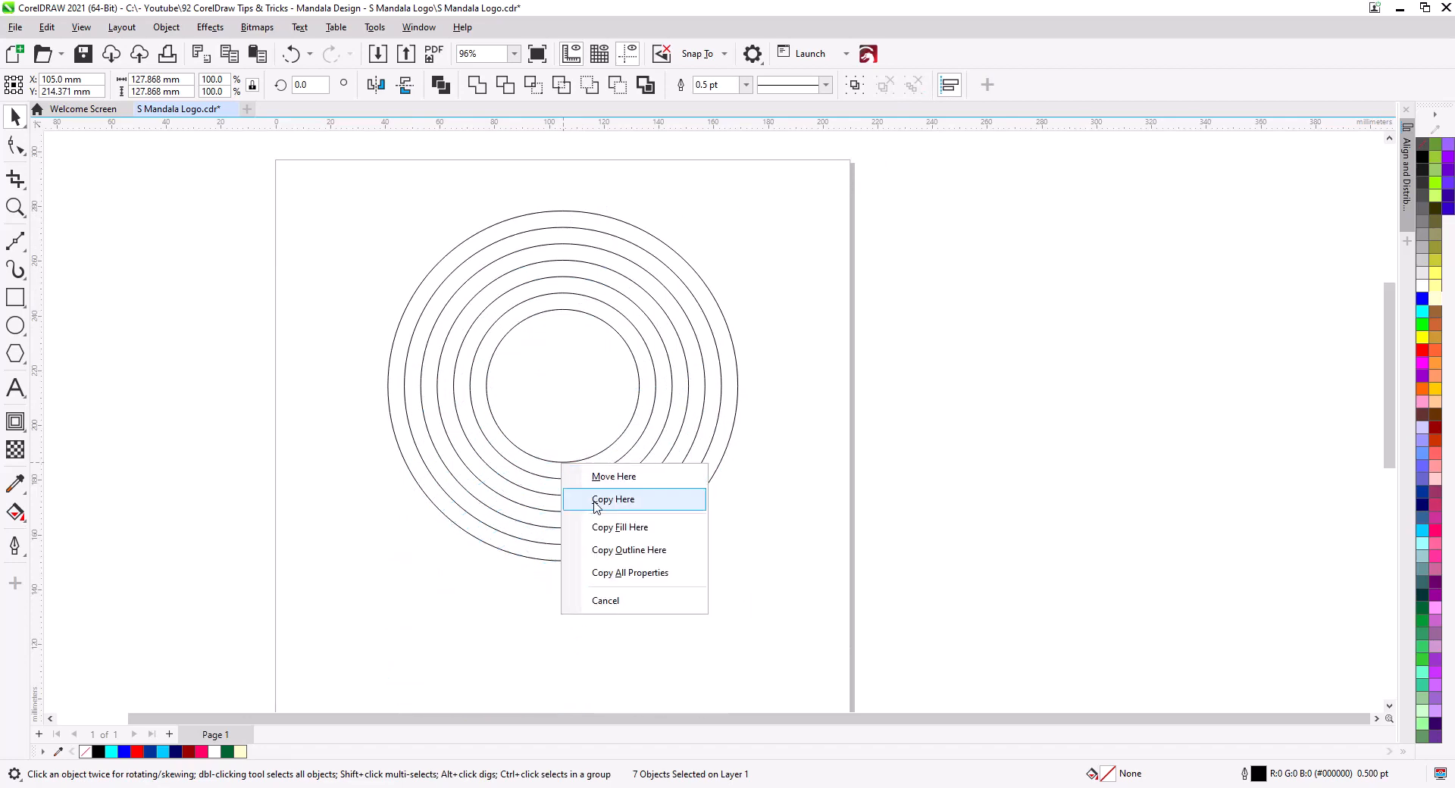
click(599, 503)
drag(597, 530, 600, 418)
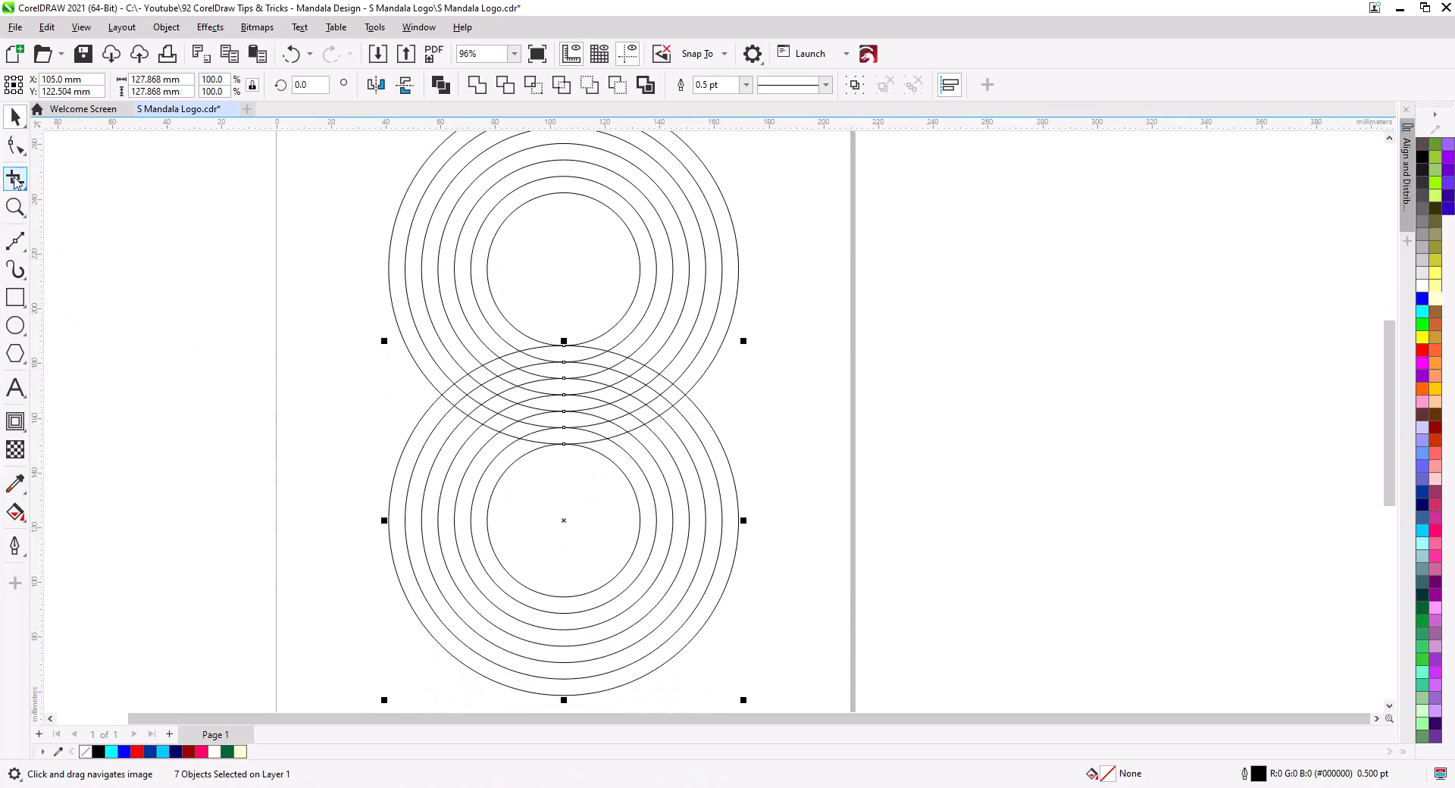
Use Virtual Segment Delete to remove the upper set's outermost circle outside the overlap
click(15, 180)
click(78, 226)
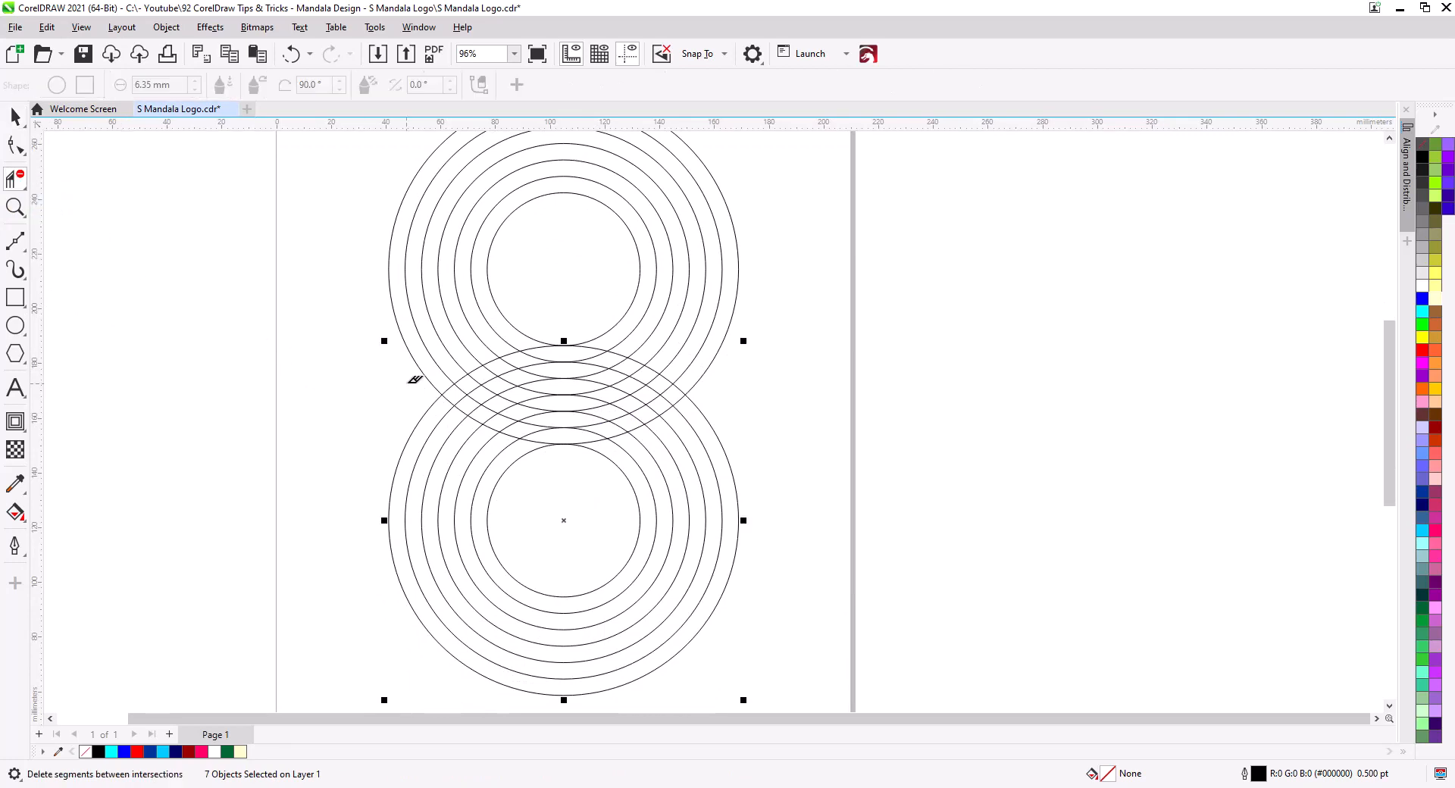
click(430, 369)
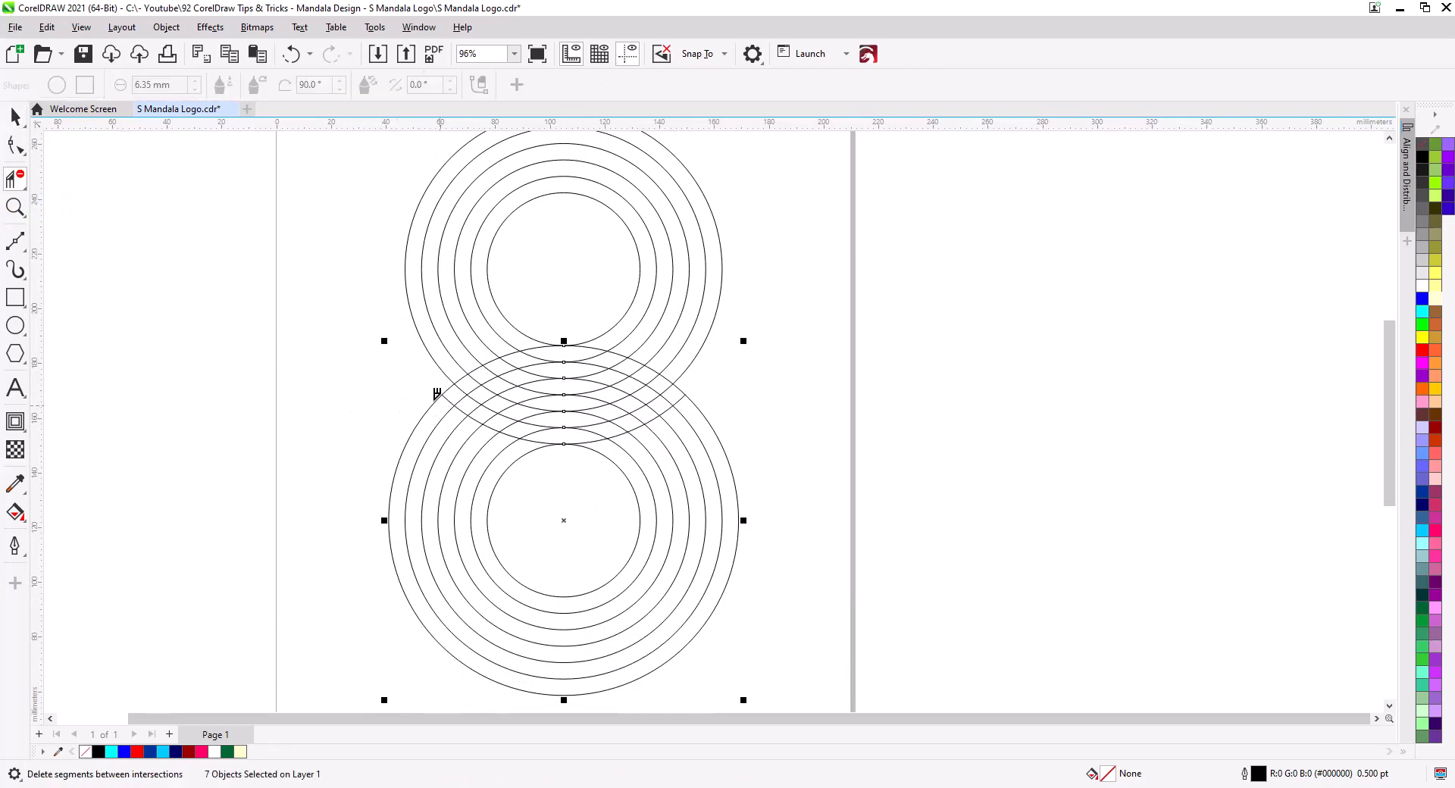
Delete the short arc segments crossing the two lowest bands of the overlap
scroll(510, 400, up, 2)
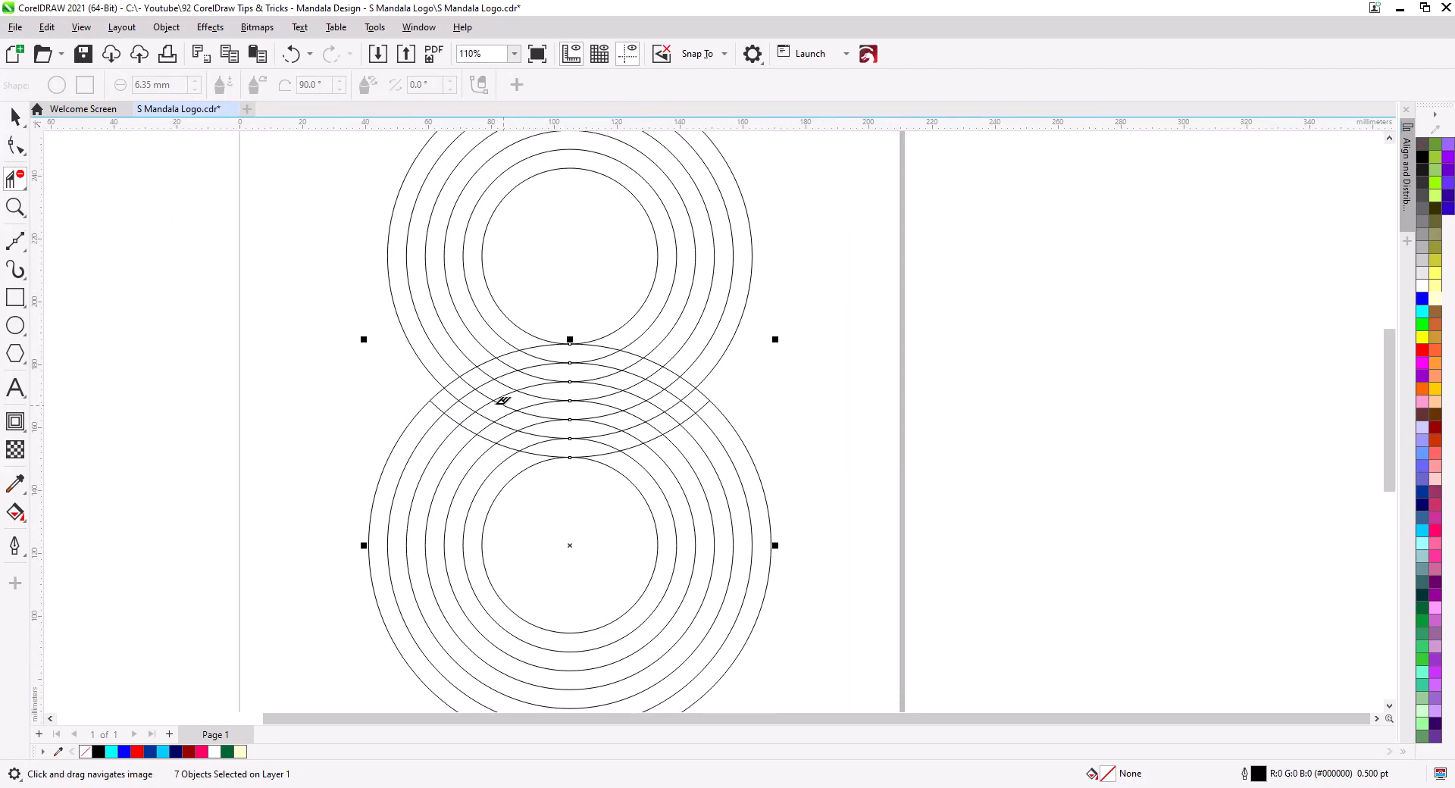
click(460, 382)
click(488, 406)
click(506, 416)
click(536, 425)
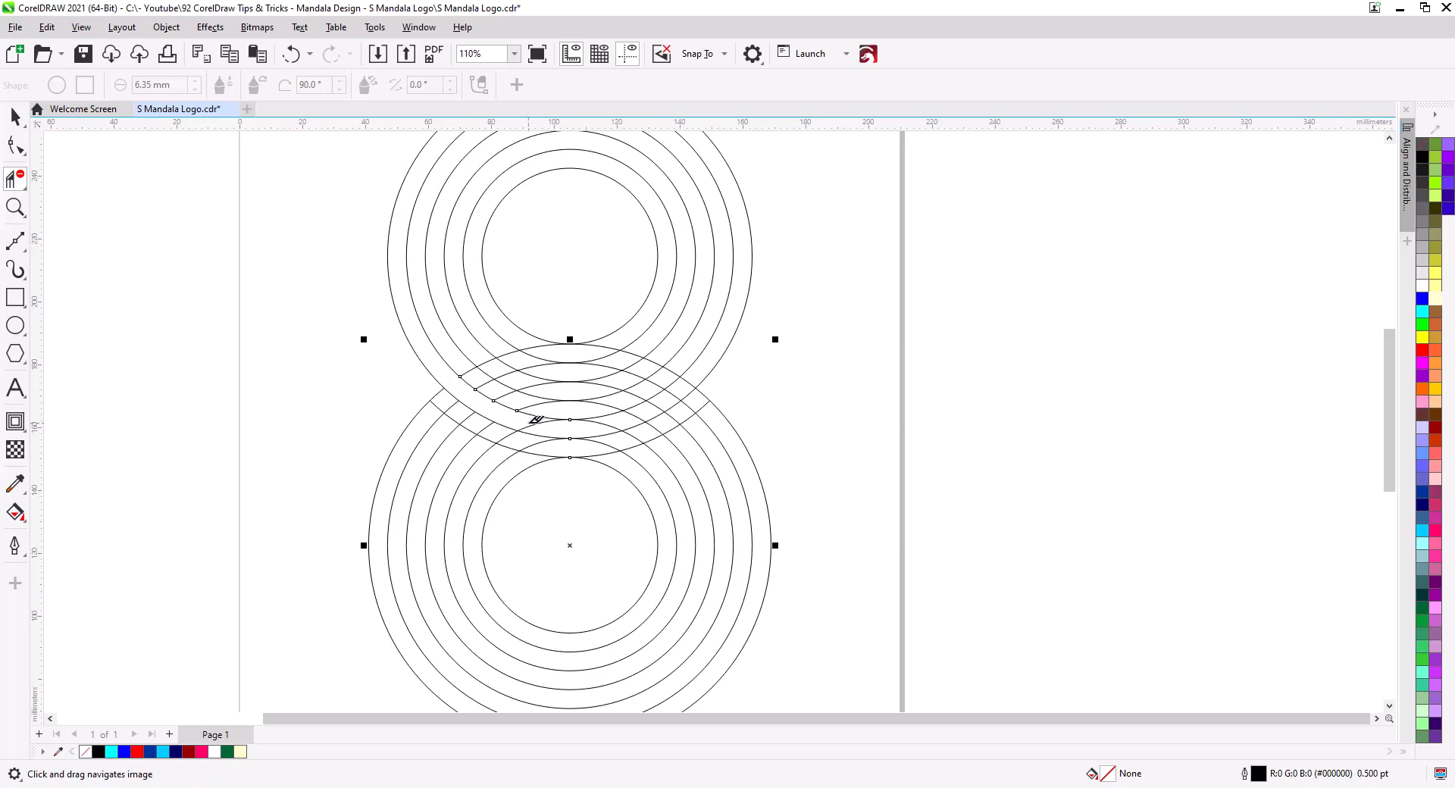
click(530, 426)
click(593, 436)
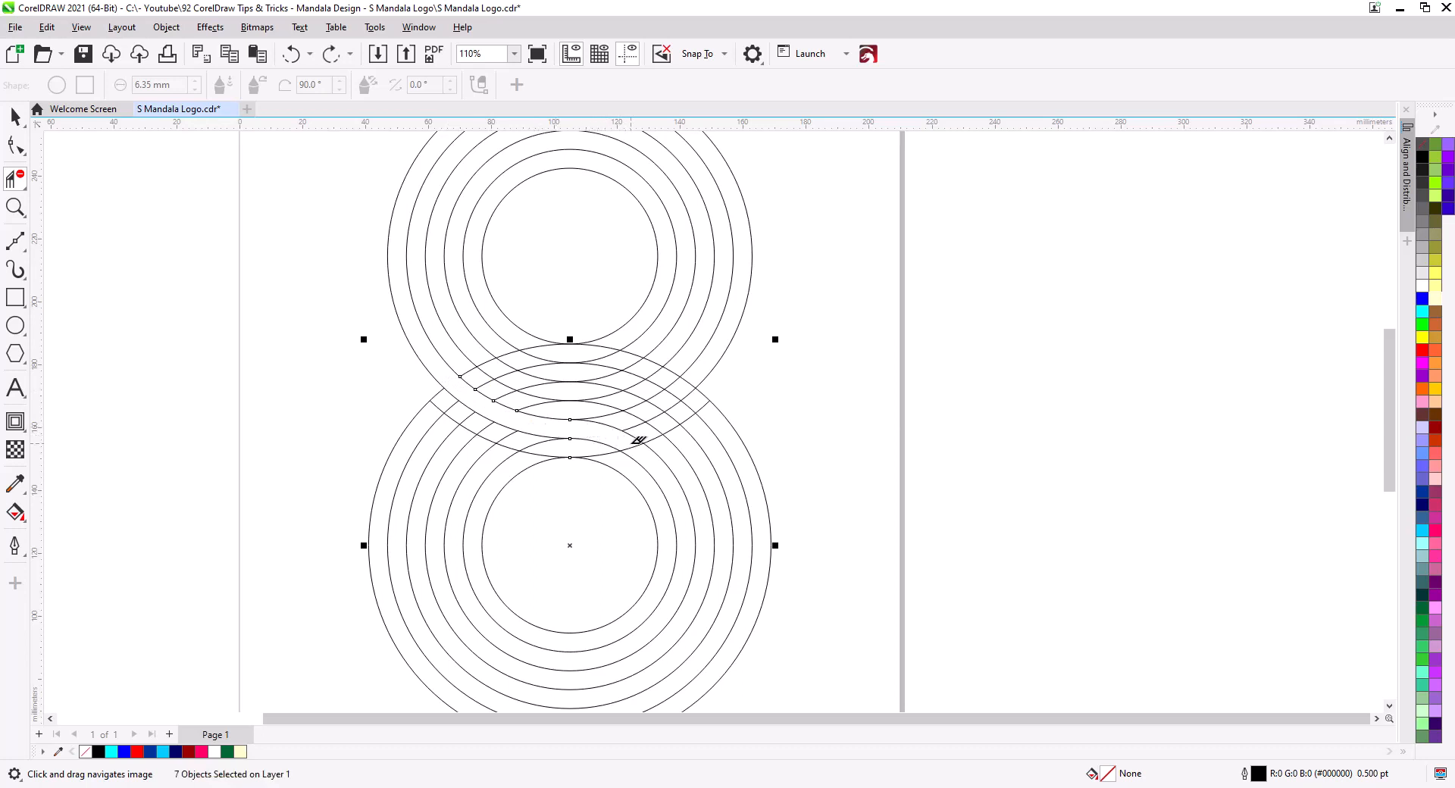
click(642, 446)
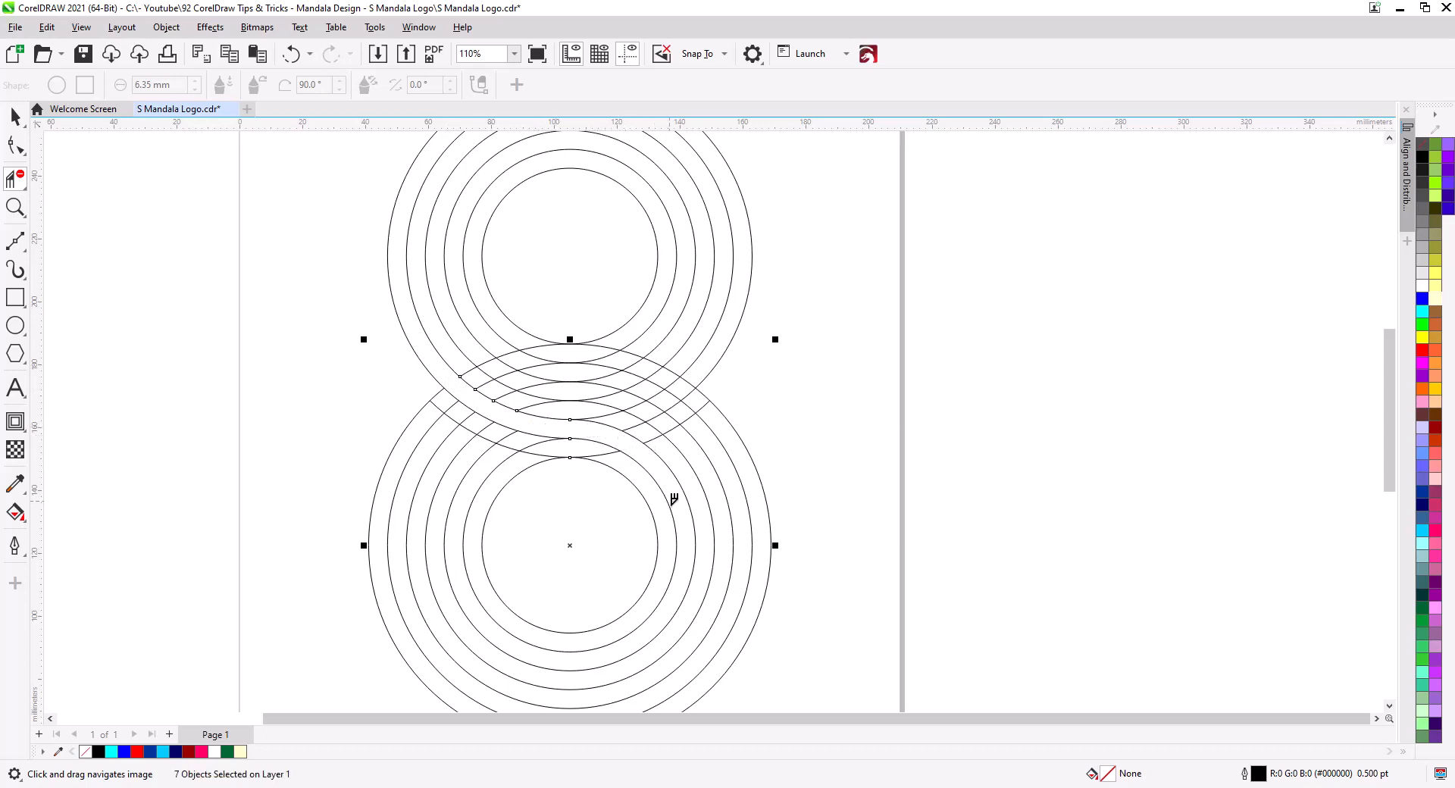
click(535, 440)
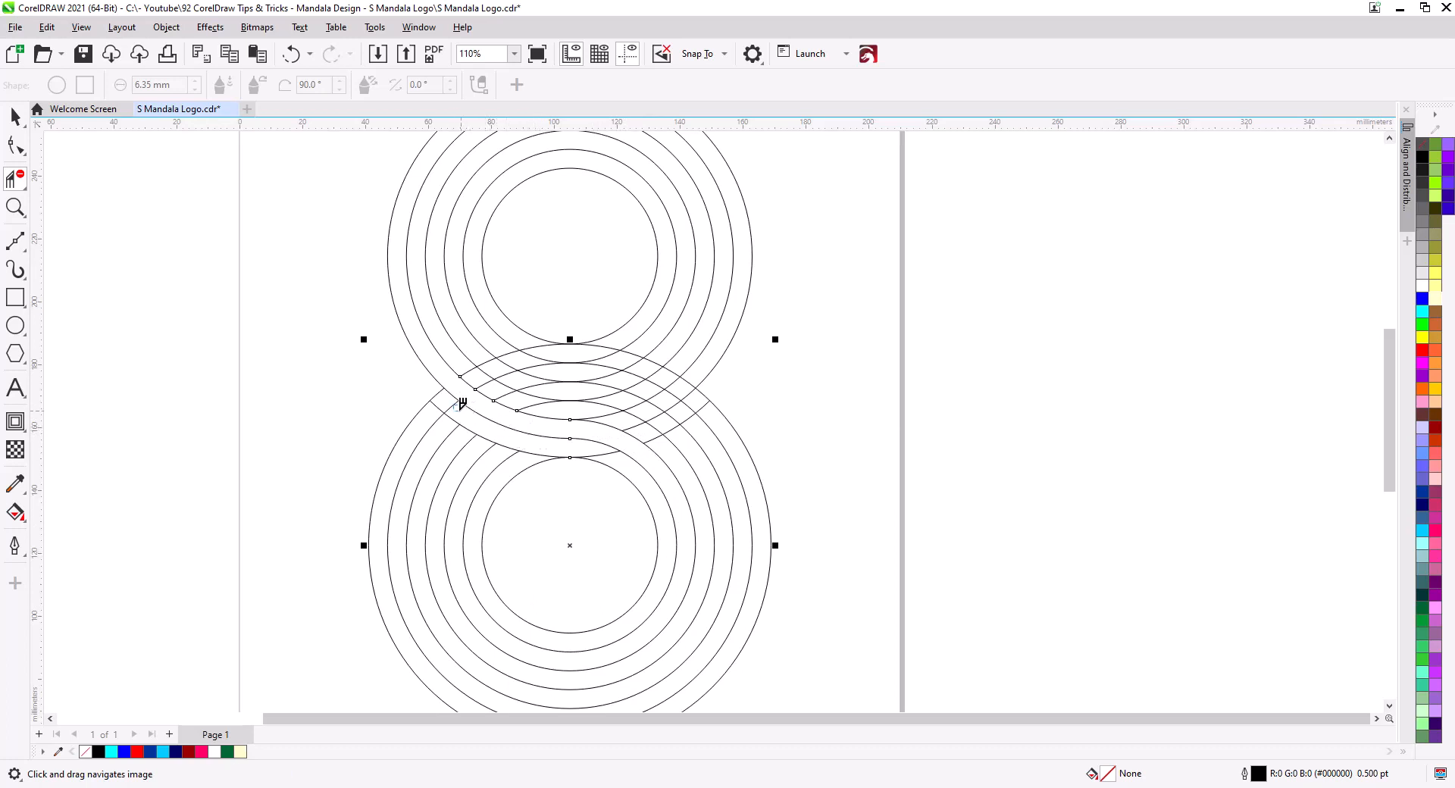
Trim the crossing arcs on the left half of the next band up and undo the wrong deletion on the right
click(468, 370)
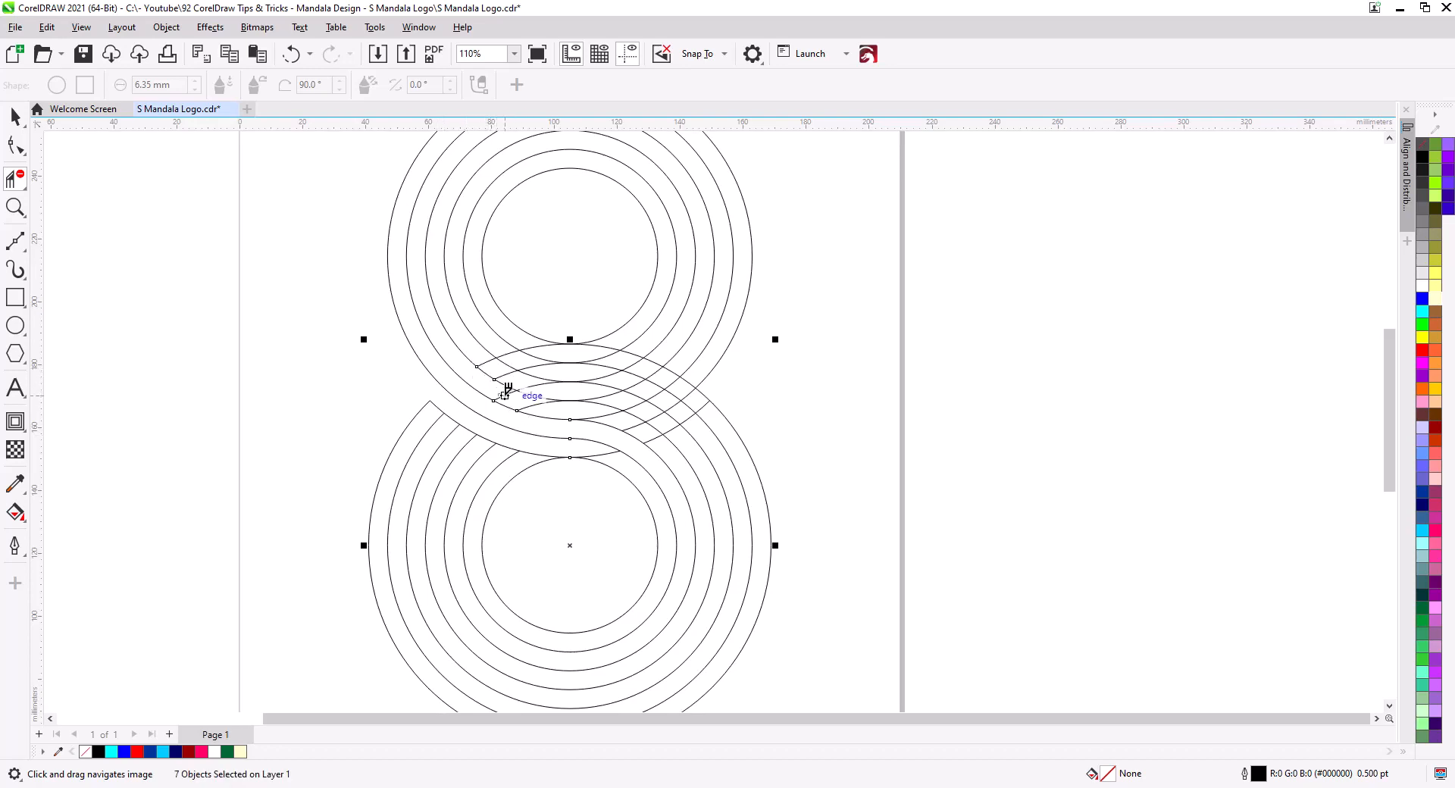
click(505, 395)
scroll(552, 412, up, 2)
mouse_move(519, 395)
mouse_down()
mouse_move(652, 417)
mouse_move(743, 455)
mouse_up()
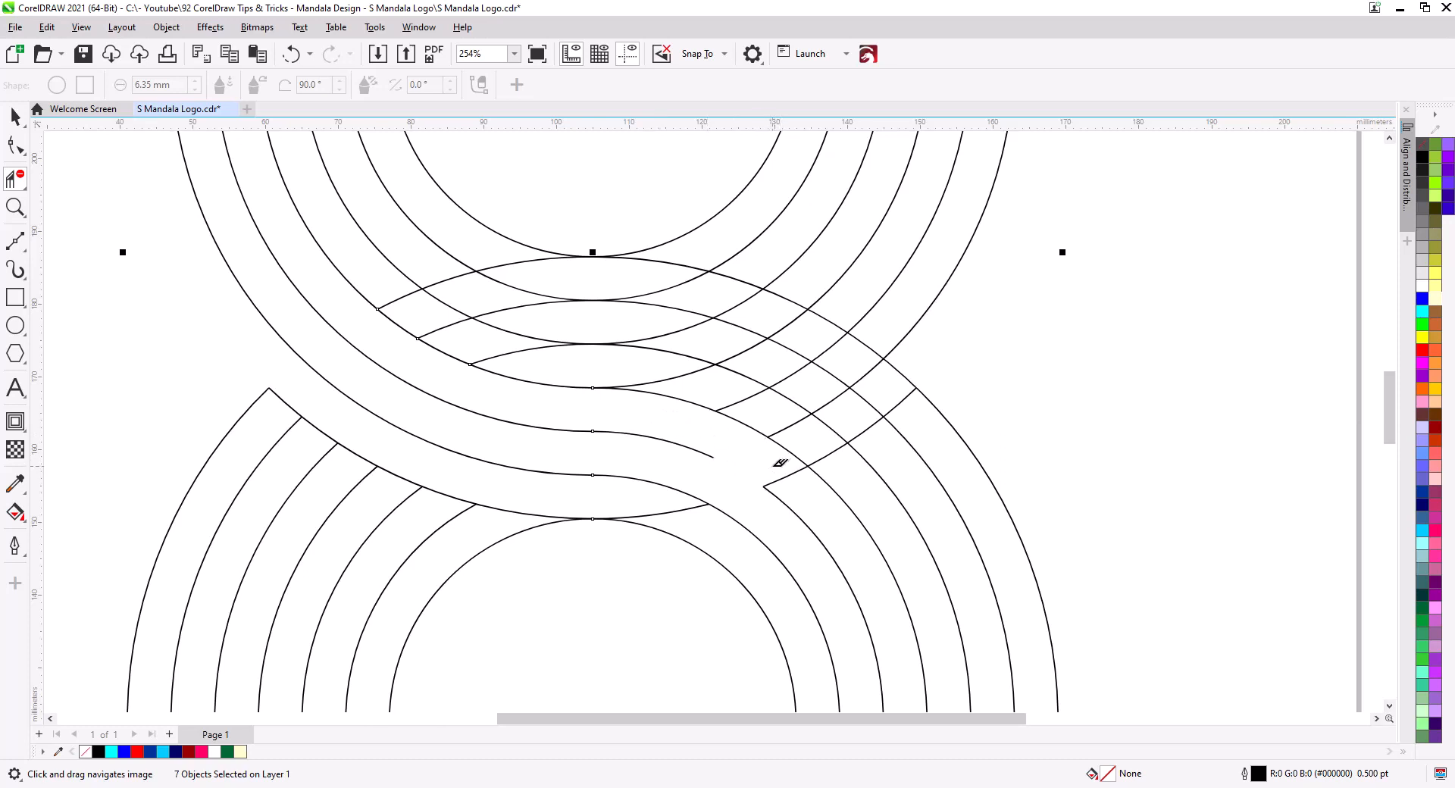
key(ctrl+z)
Clear the remaining right-hand crossing segments of the lower bands, then delete the lower set's innermost circle and the leftover arc above it
click(755, 442)
click(783, 478)
click(673, 512)
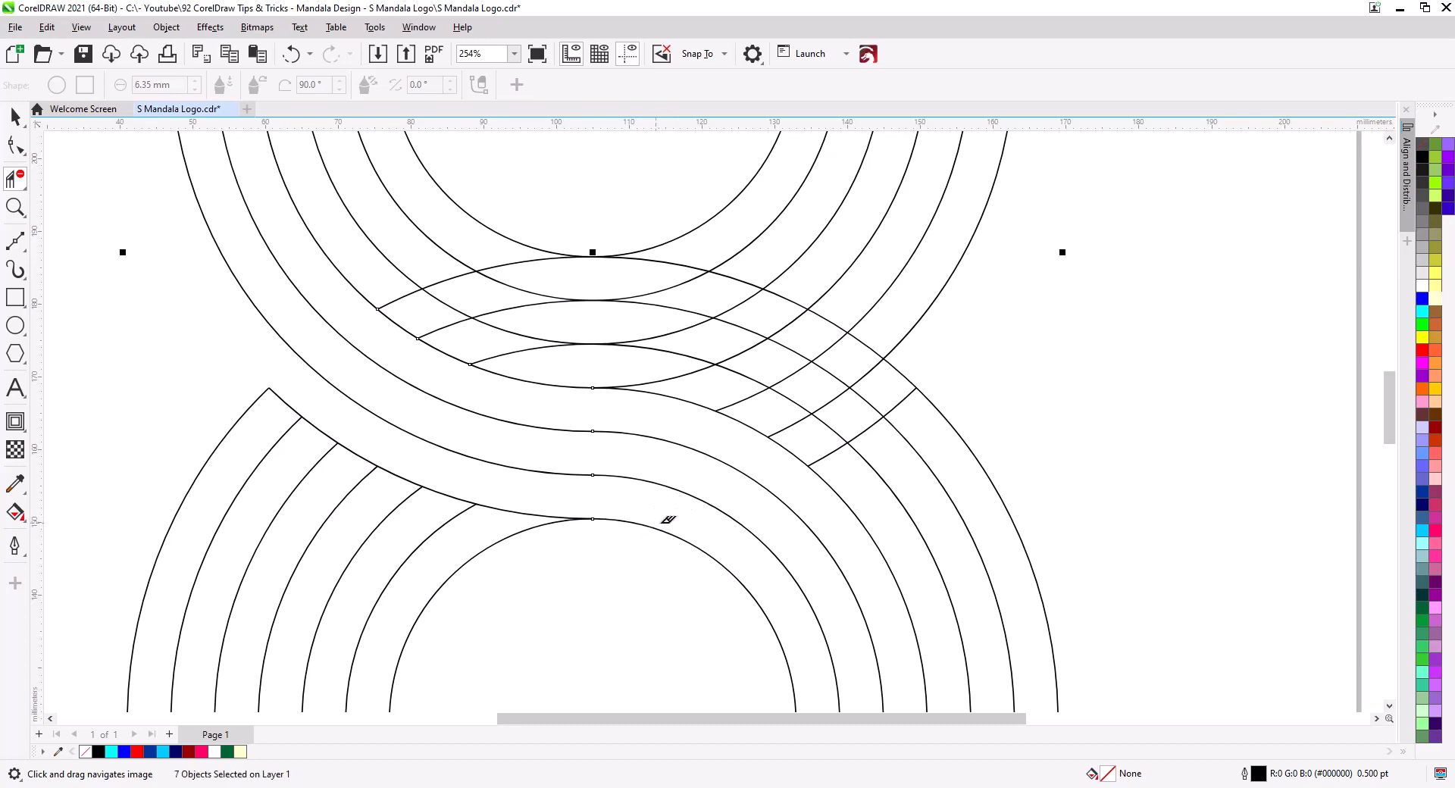
click(659, 532)
click(576, 517)
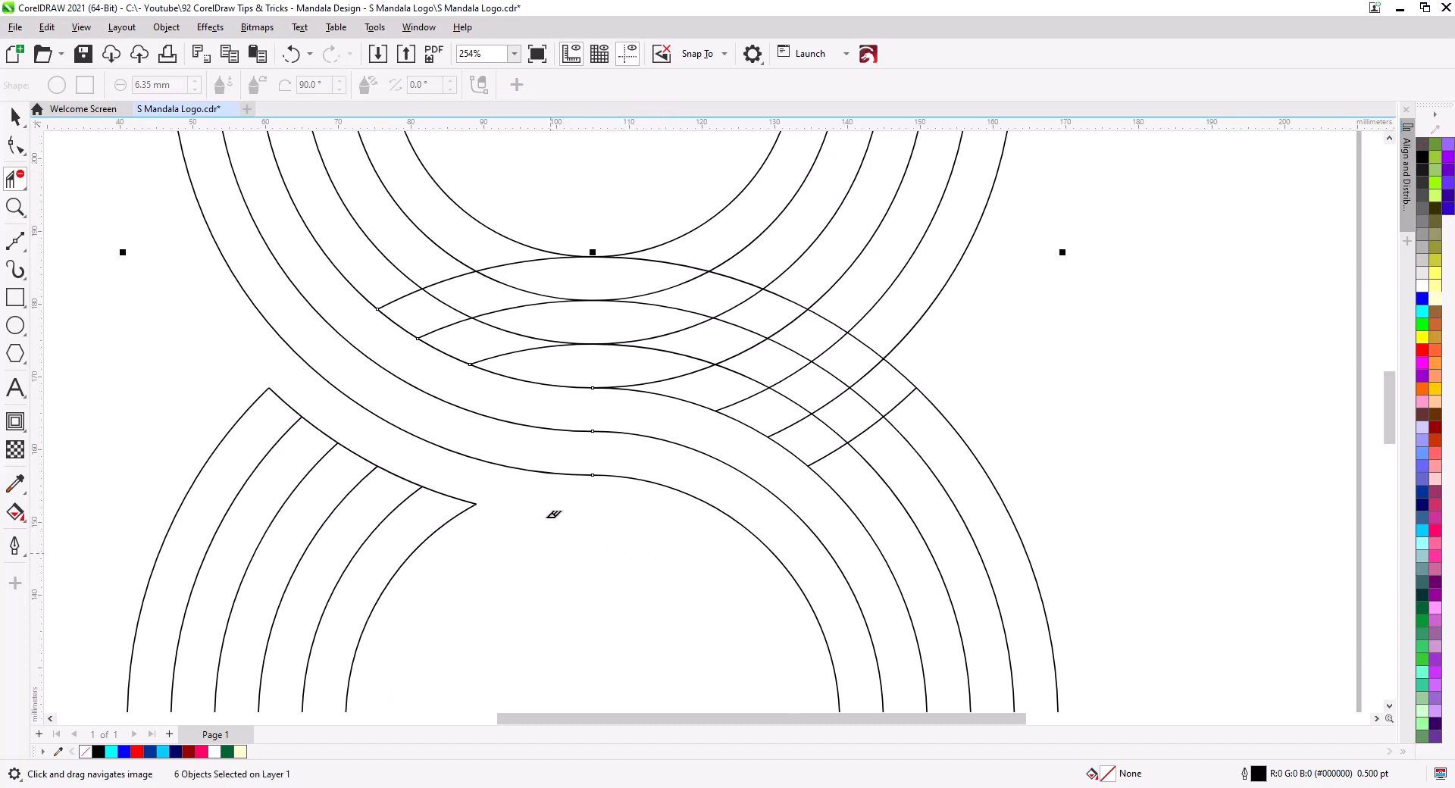
Delete the arc segments crossing the third S-shaped band from the top of the overlap
click(398, 299)
click(453, 326)
click(527, 351)
click(671, 375)
click(750, 399)
click(817, 437)
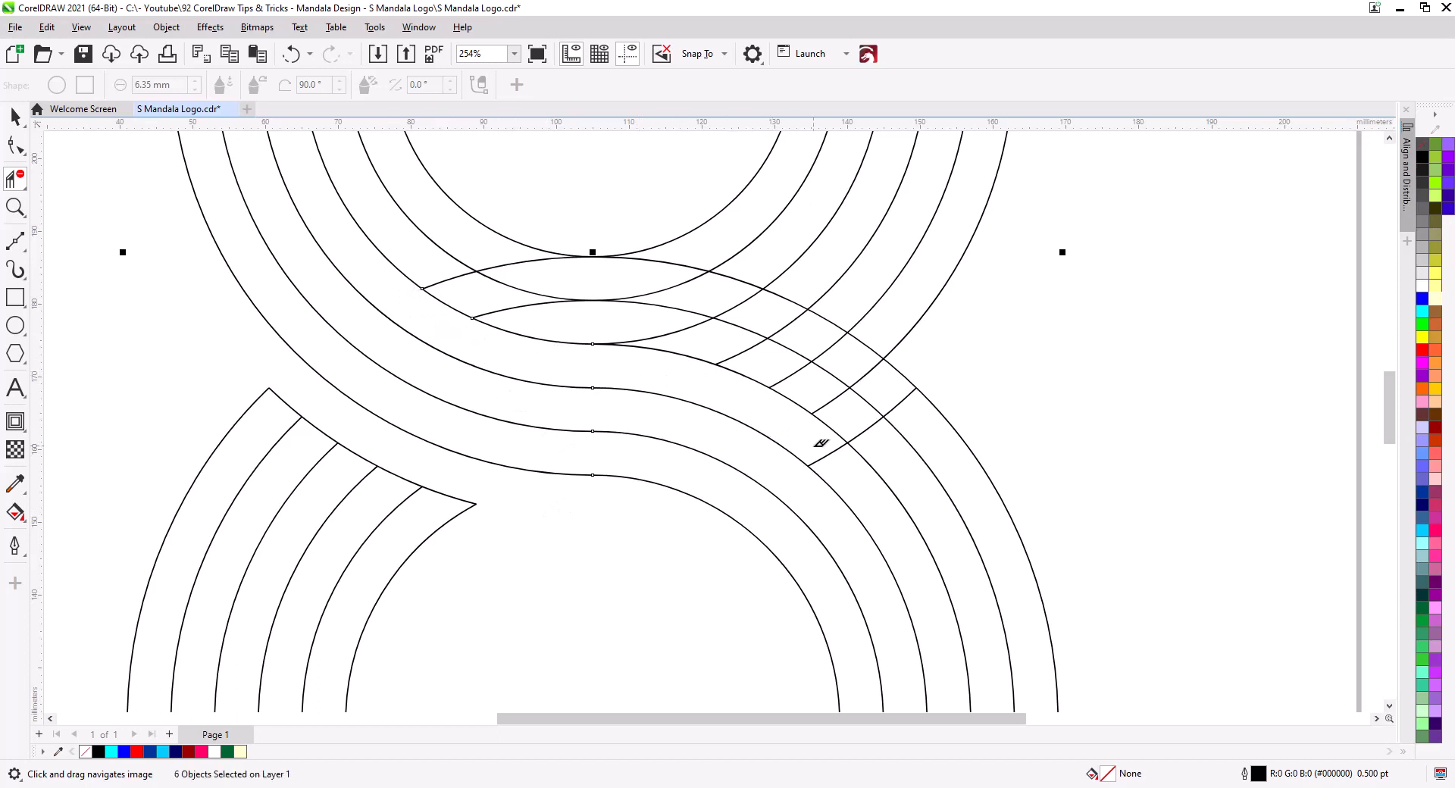
Delete the arc segments crossing the second S-shaped band from the top, on both halves of the overlap
click(834, 400)
click(788, 375)
click(743, 351)
click(652, 345)
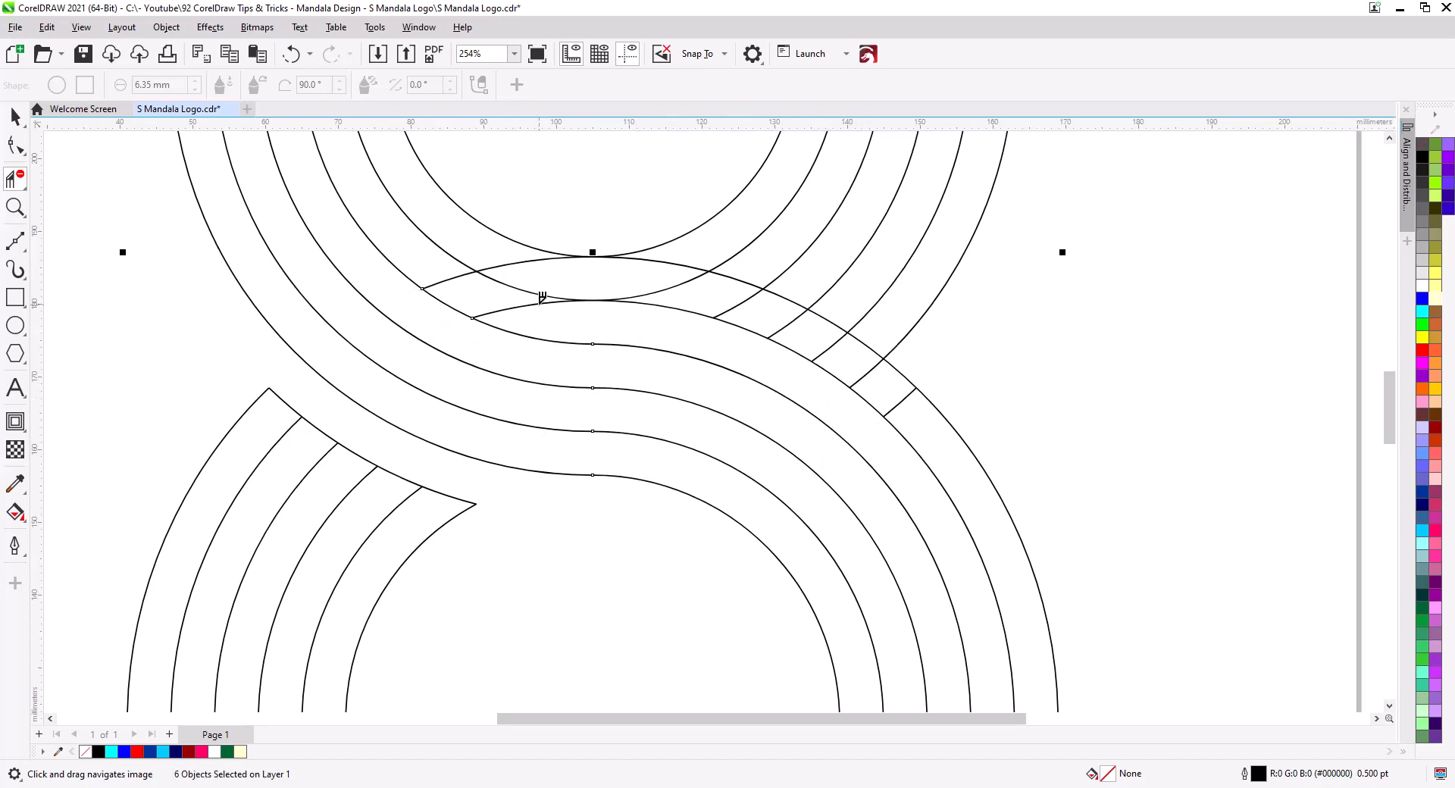
click(451, 279)
click(506, 308)
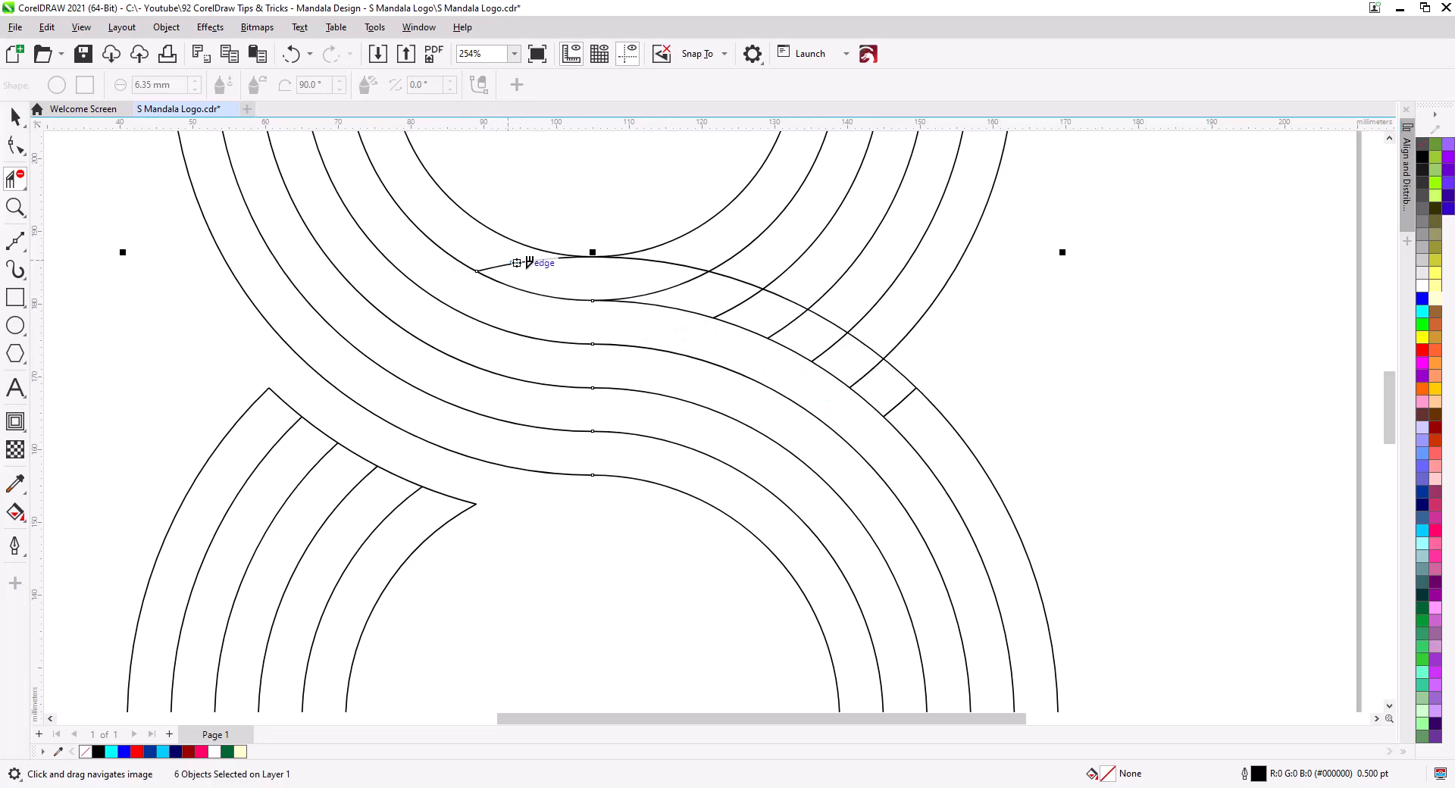
Delete the arc segments crossing the topmost S-shaped band, directly beneath the upper set's innermost circle
click(531, 263)
click(685, 282)
click(749, 304)
click(790, 323)
click(833, 347)
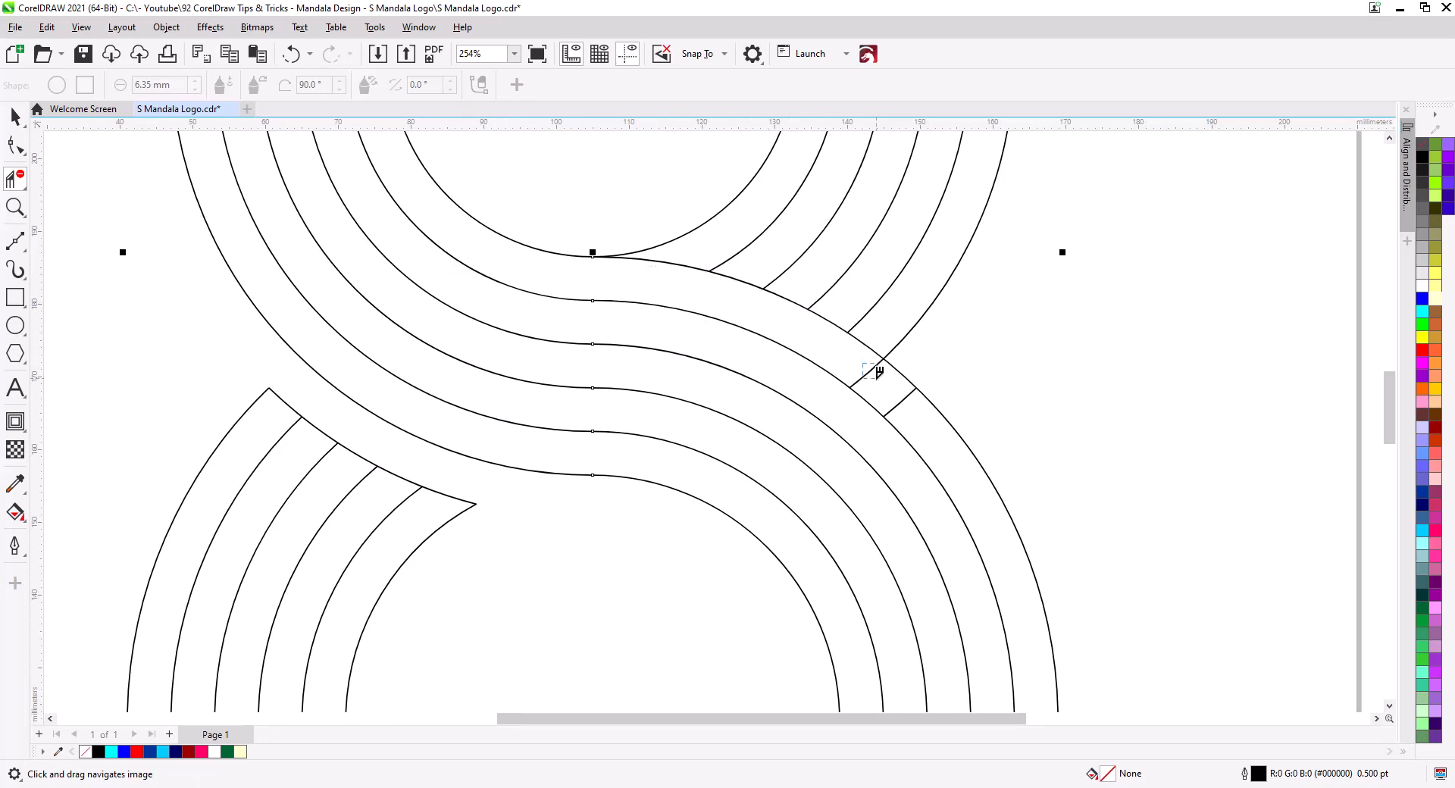
click(867, 374)
click(899, 401)
scroll(685, 398, down, 3)
scroll(685, 402, down, 1)
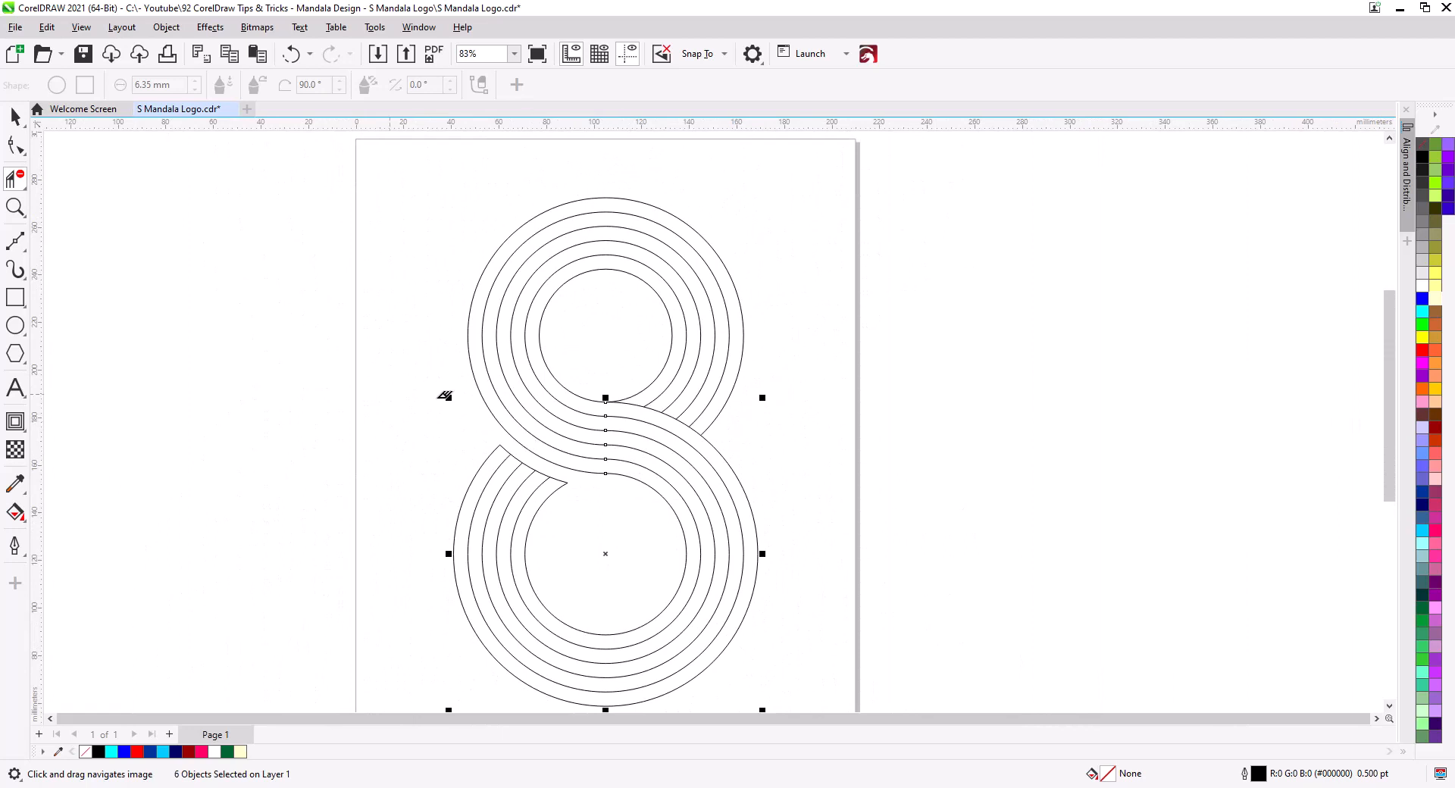
Delete the arc pieces joining the open ends of the lower circles beside the S curve, undoing a wrong deletion
key(space)
click(364, 480)
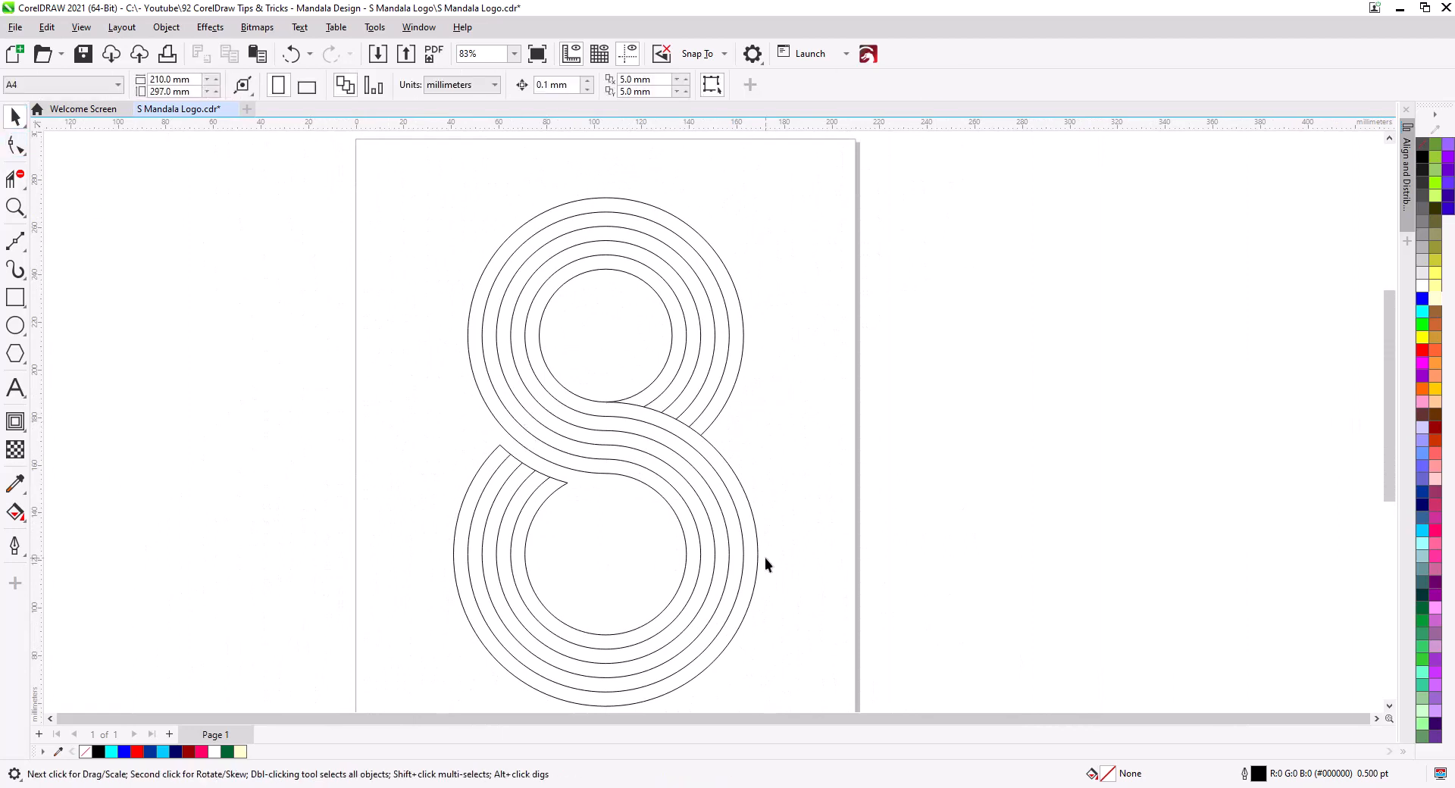
drag(730, 560, 721, 510)
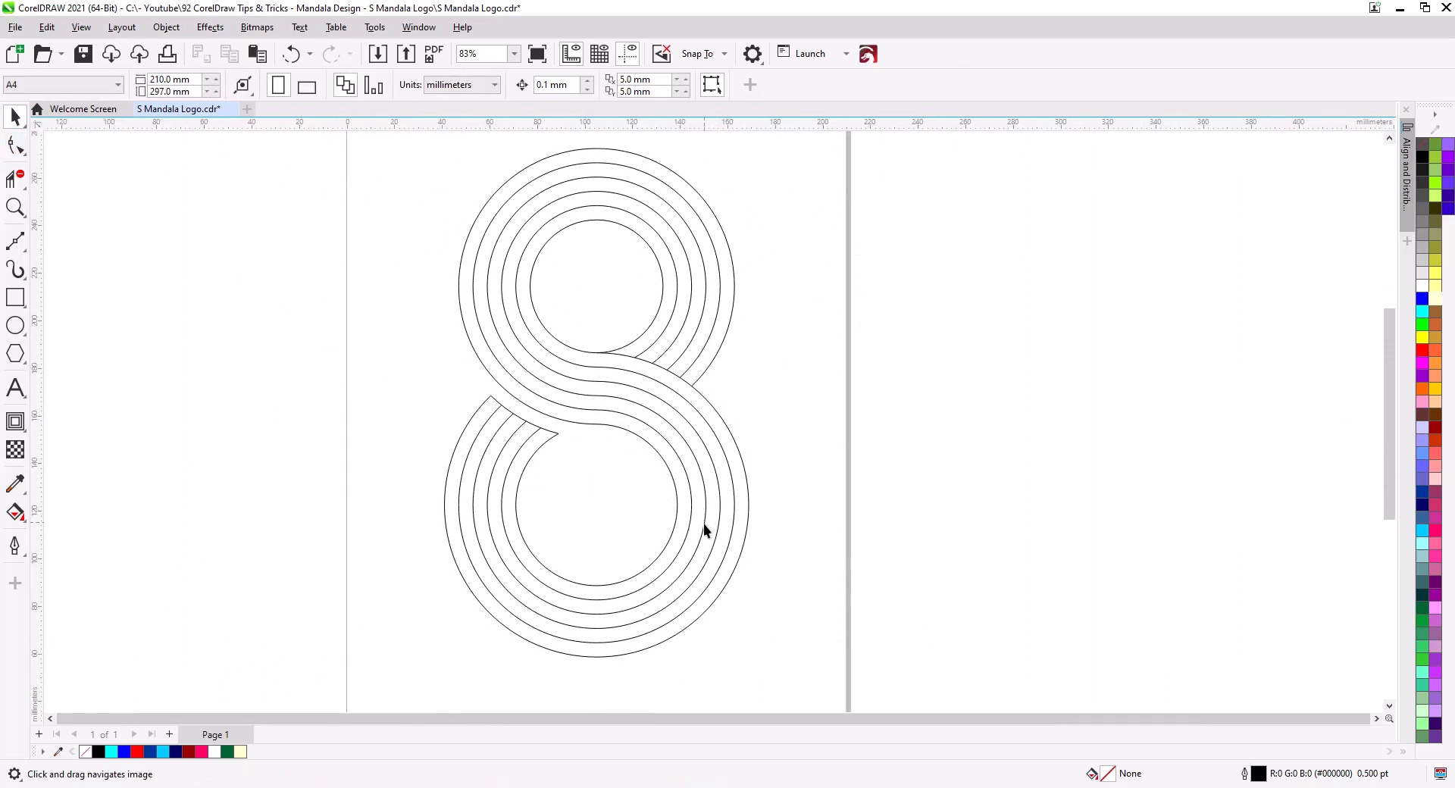
click(15, 179)
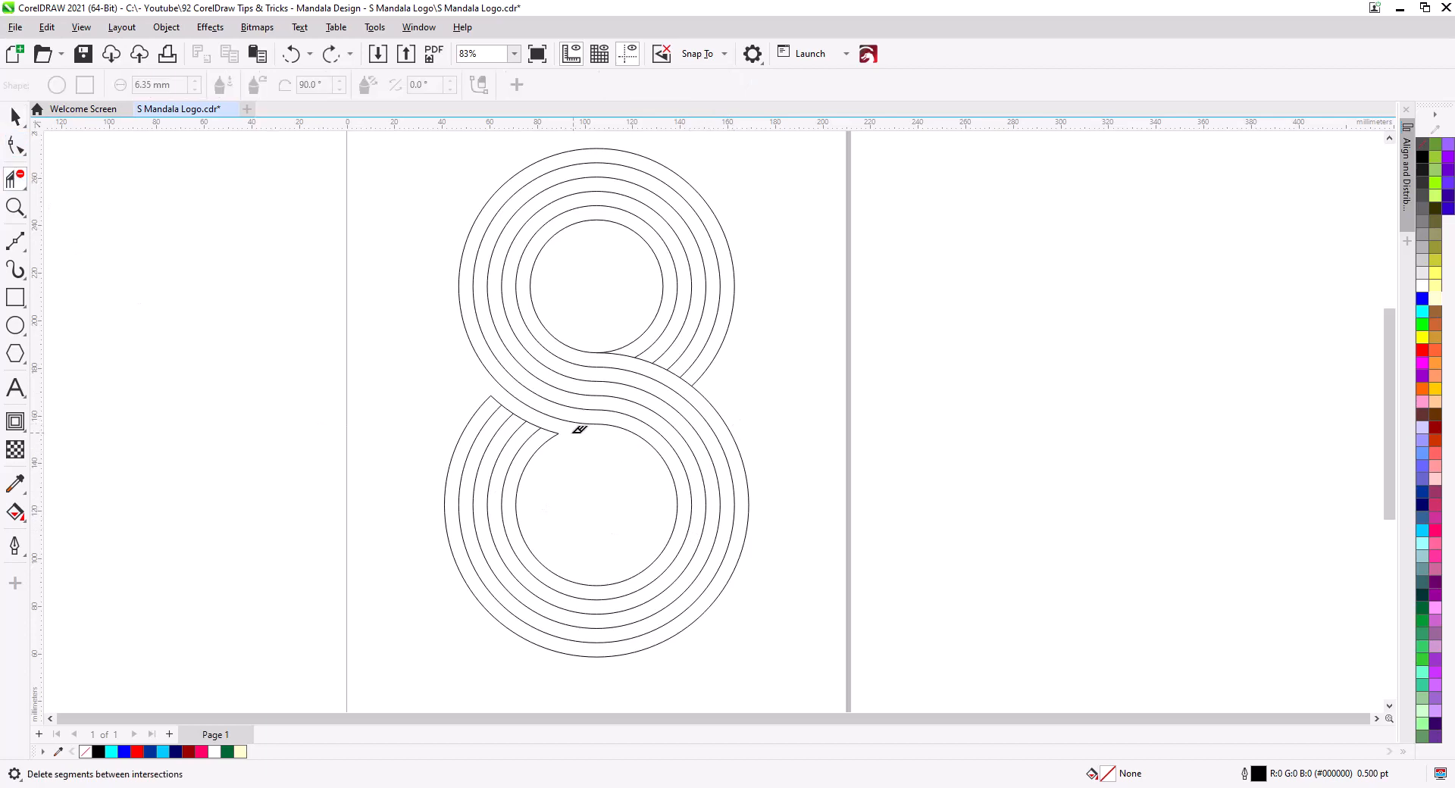
click(532, 415)
key(ctrl+z)
scroll(529, 410, up, 2)
click(529, 407)
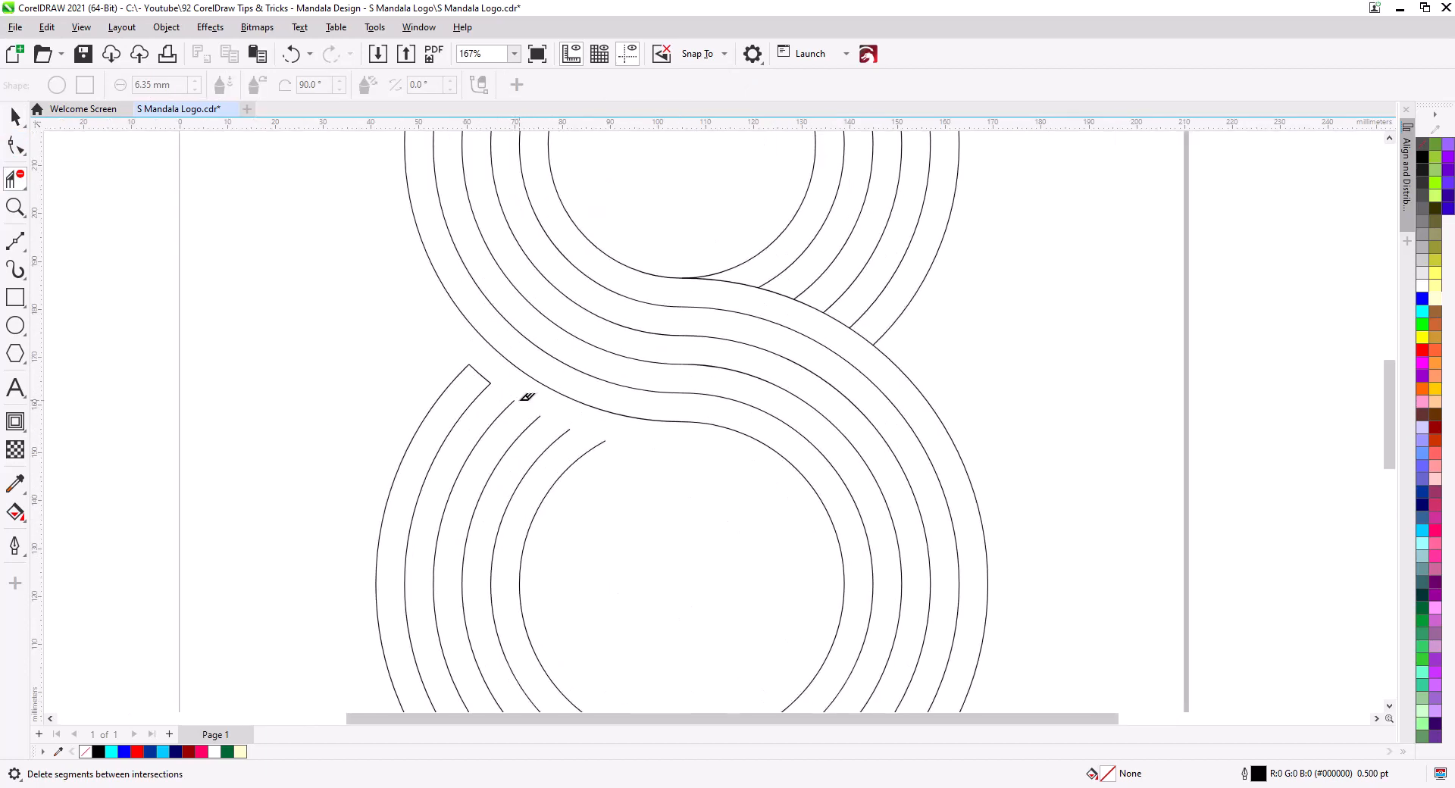
scroll(543, 432, down, 3)
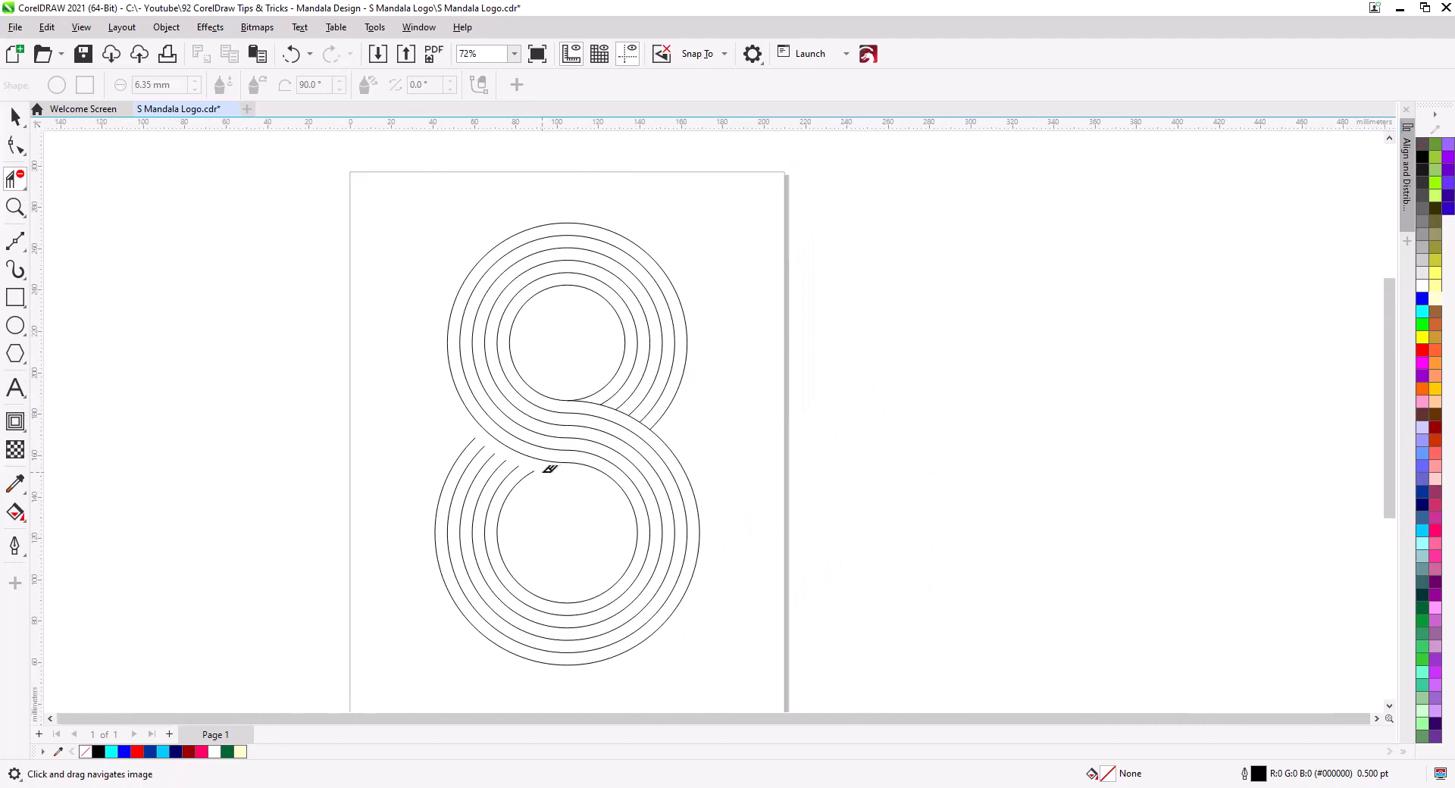
Delete the lower set's outermost curve, the arc pieces joining the upper circles' open ends, and the upper set's innermost circle
click(680, 447)
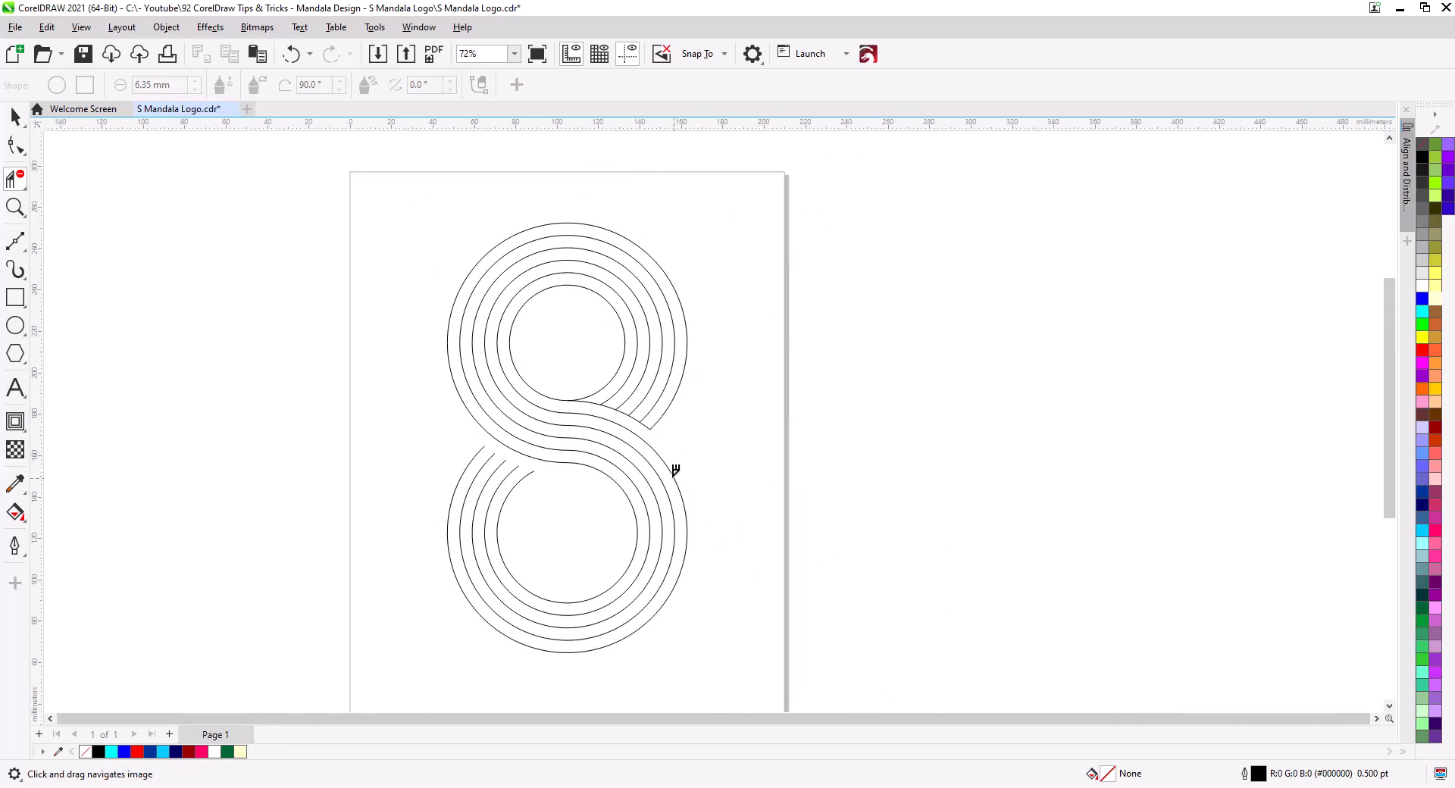
scroll(608, 403, up, 1)
click(623, 402)
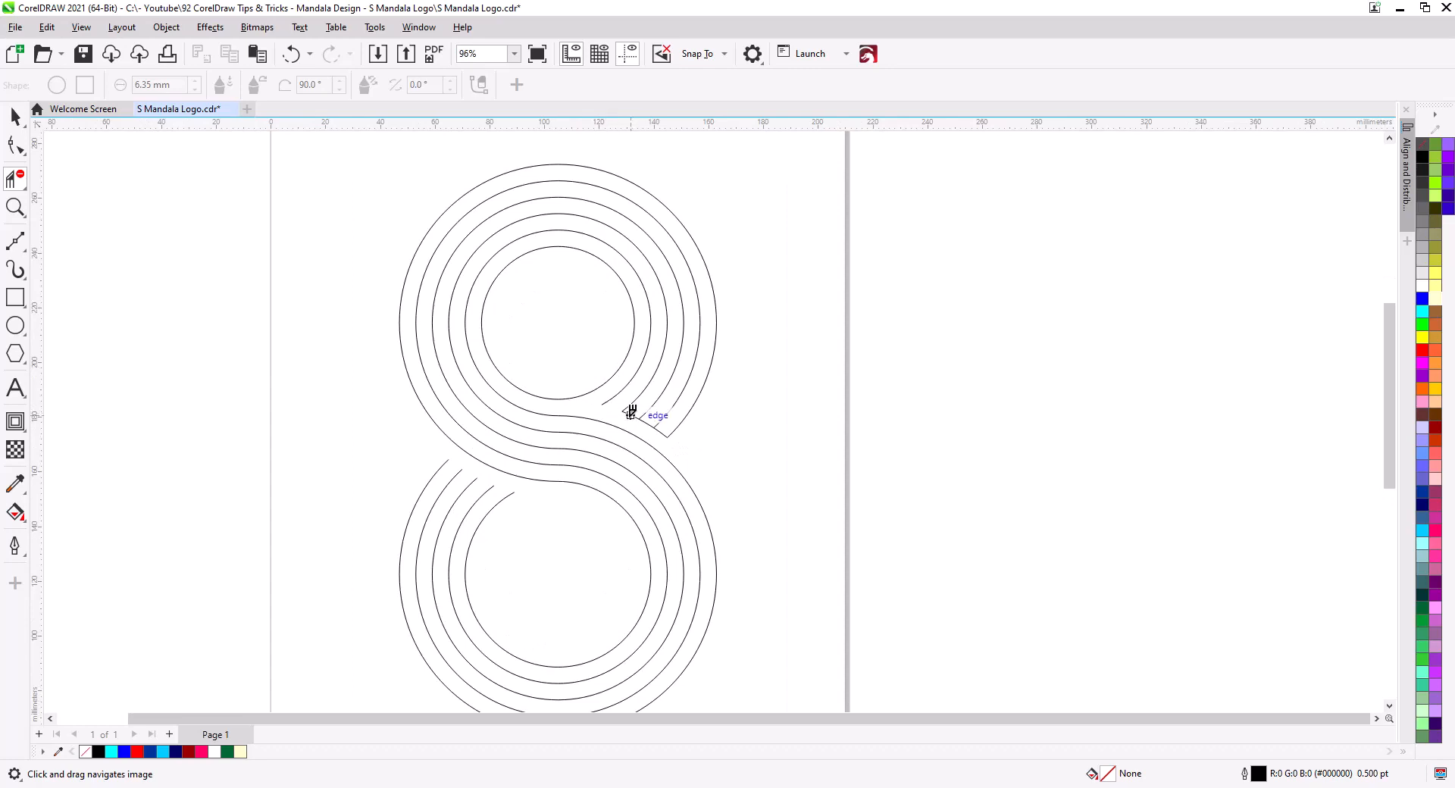
click(601, 391)
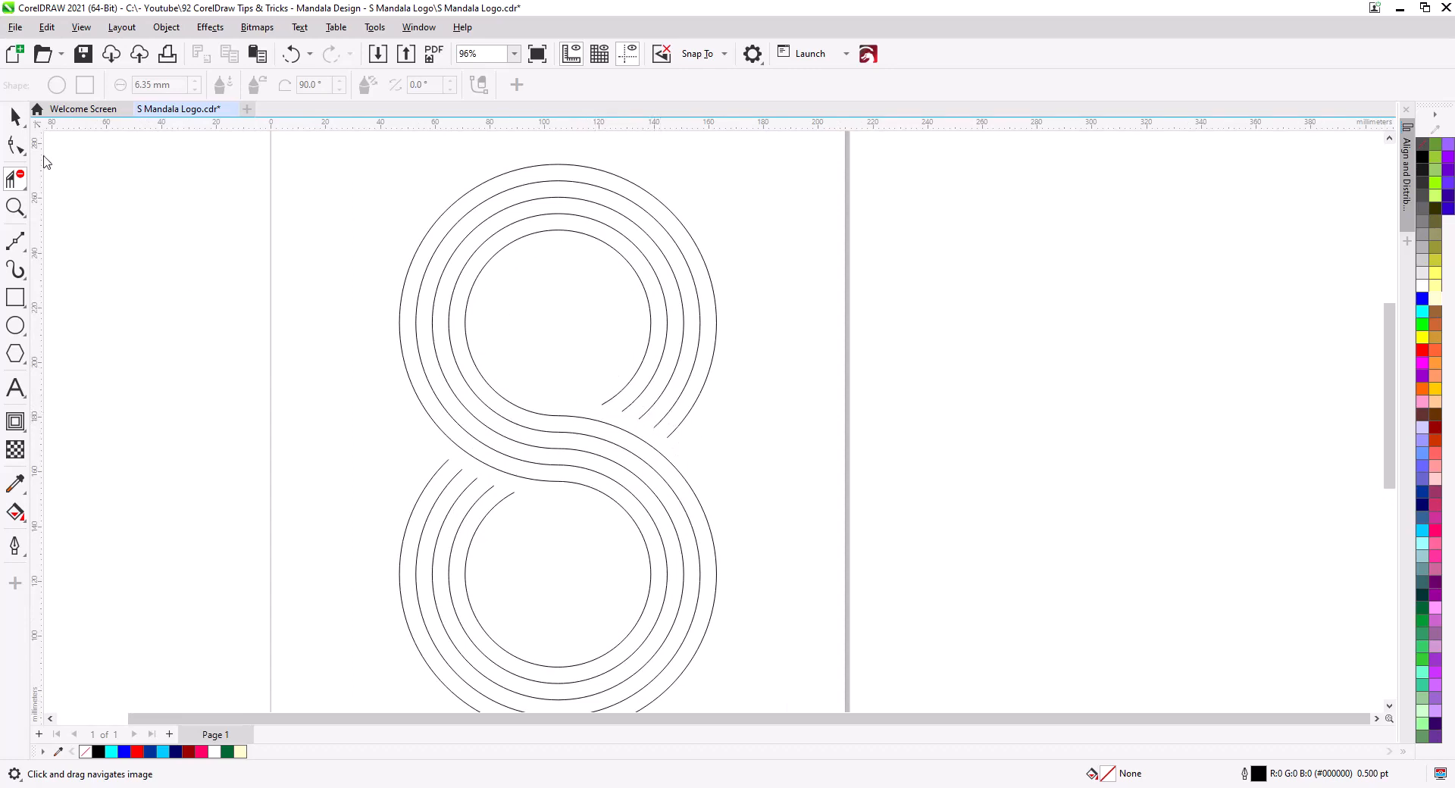
key(space)
Draw a horizontal 2-point line about 454 mm long below the S shape, extending past both sides of the page
scroll(530, 477, down, 1)
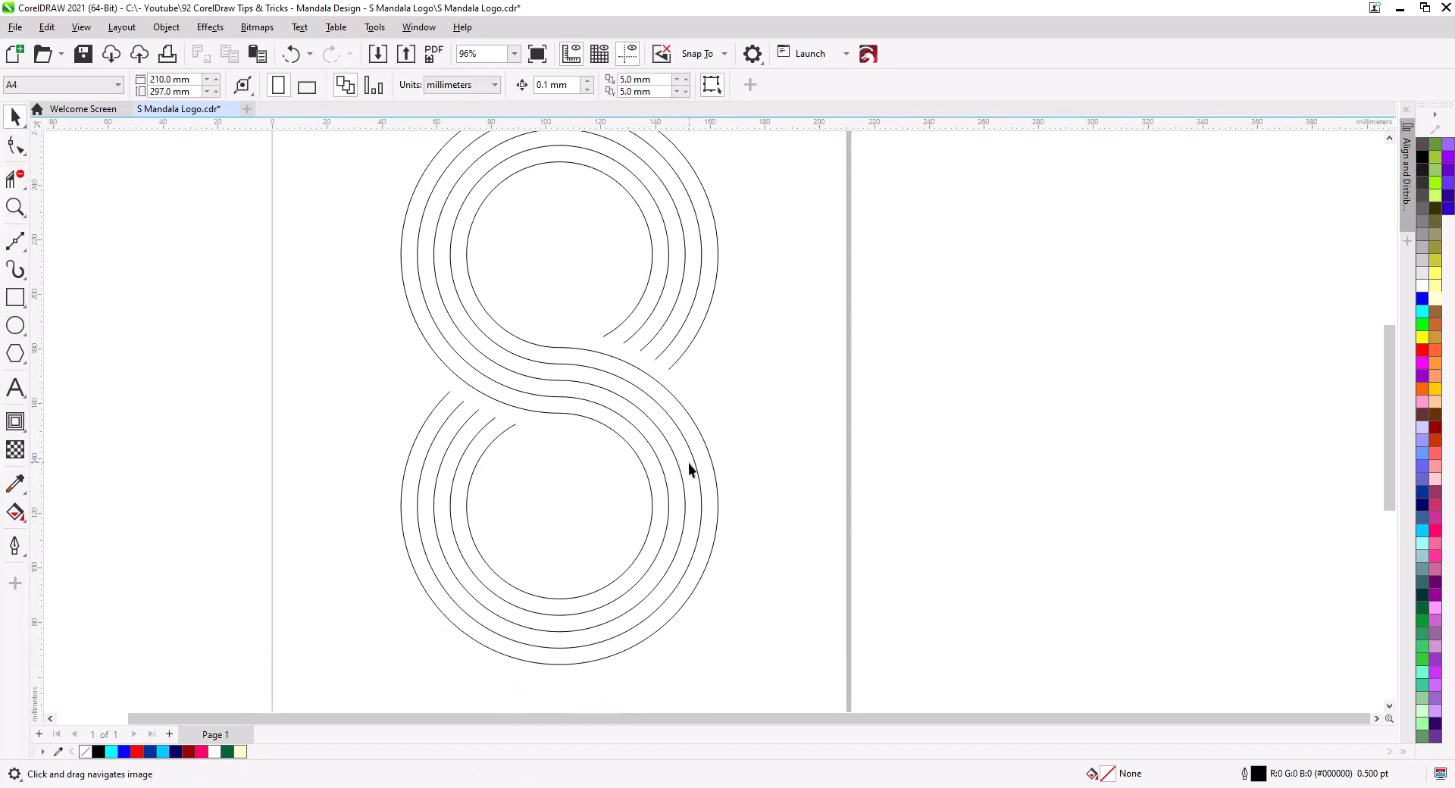
scroll(687, 492, down, 3)
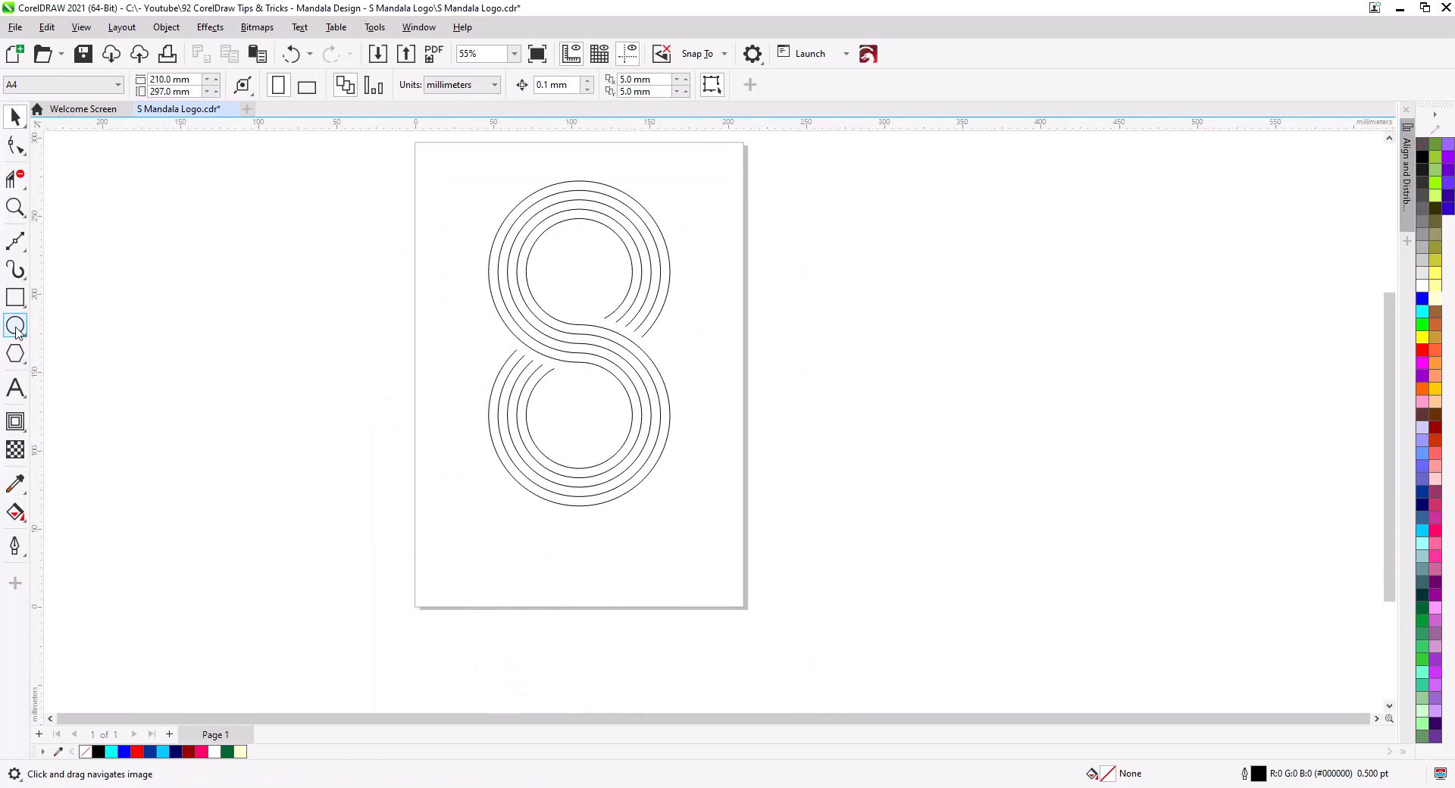
click(16, 242)
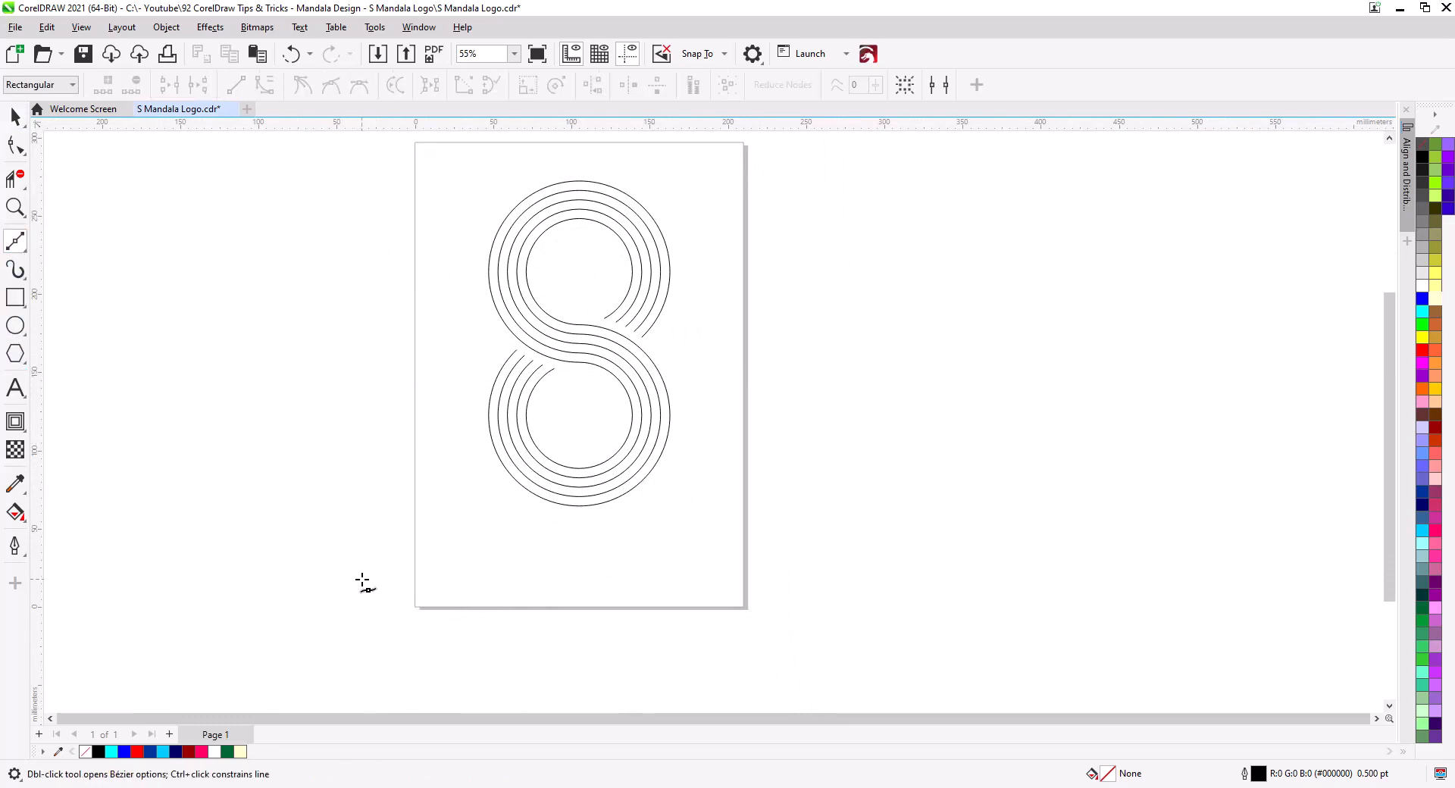
click(17, 243)
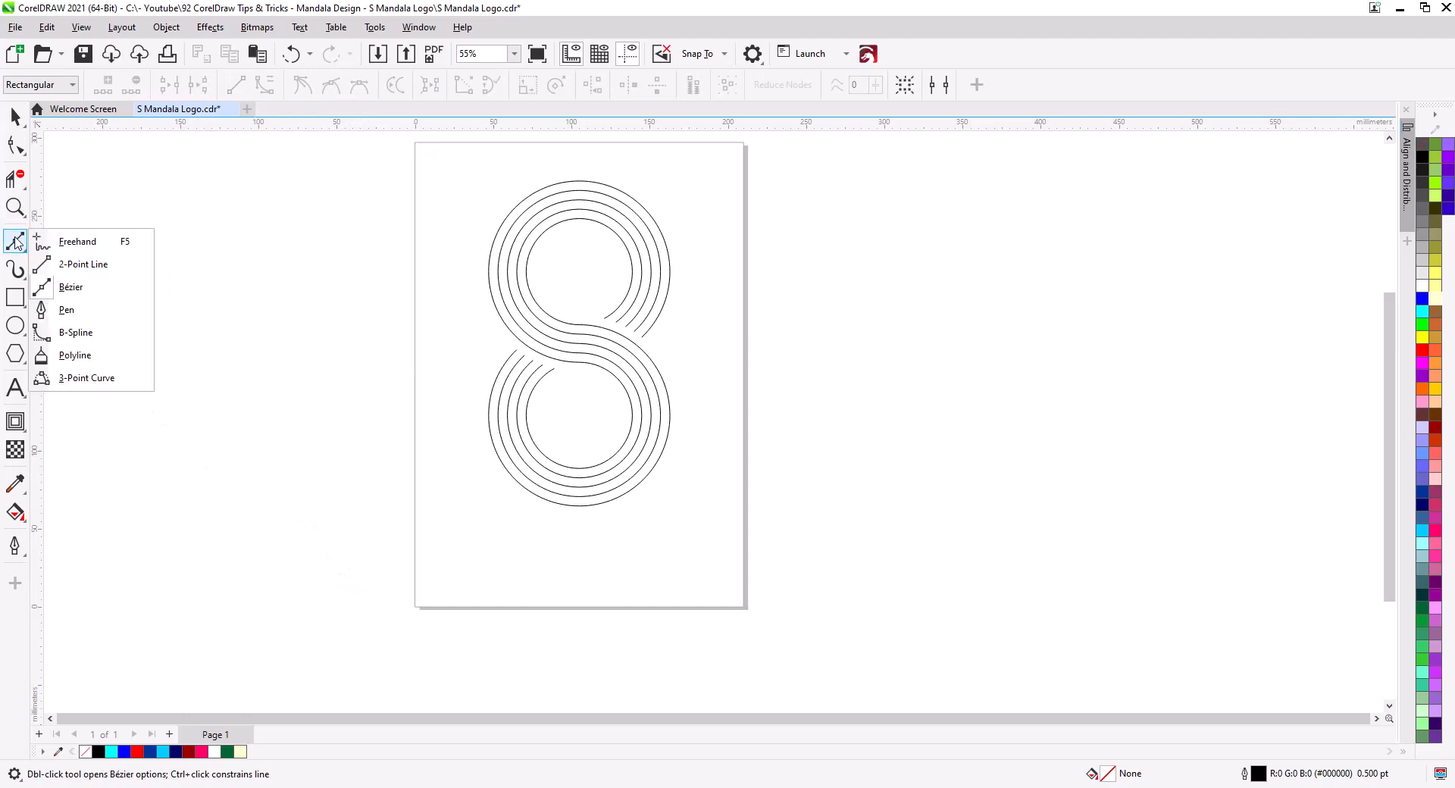
click(76, 266)
drag(349, 586, 1063, 620)
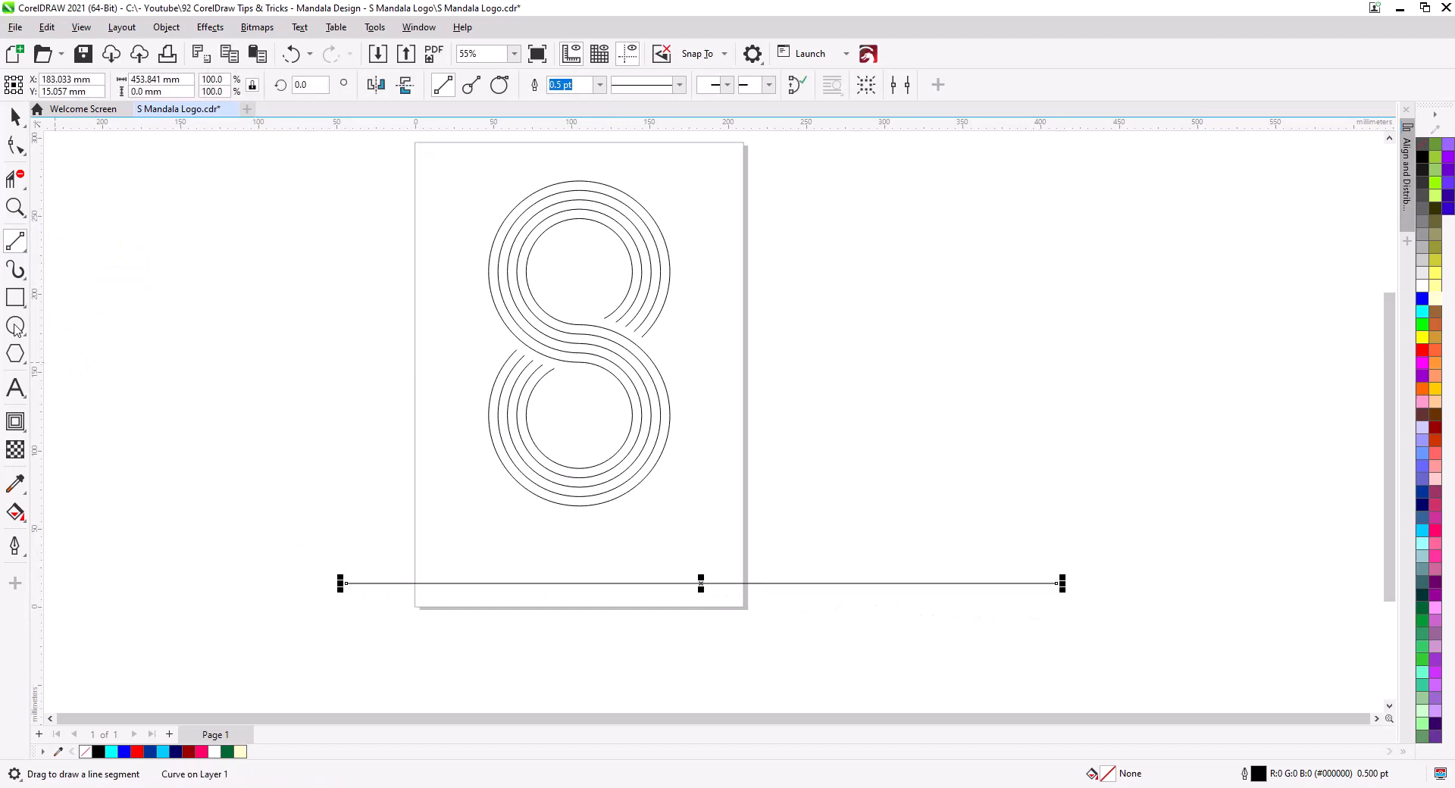
Move the horizontal line just below the page and lengthen it to about 491 mm
click(16, 116)
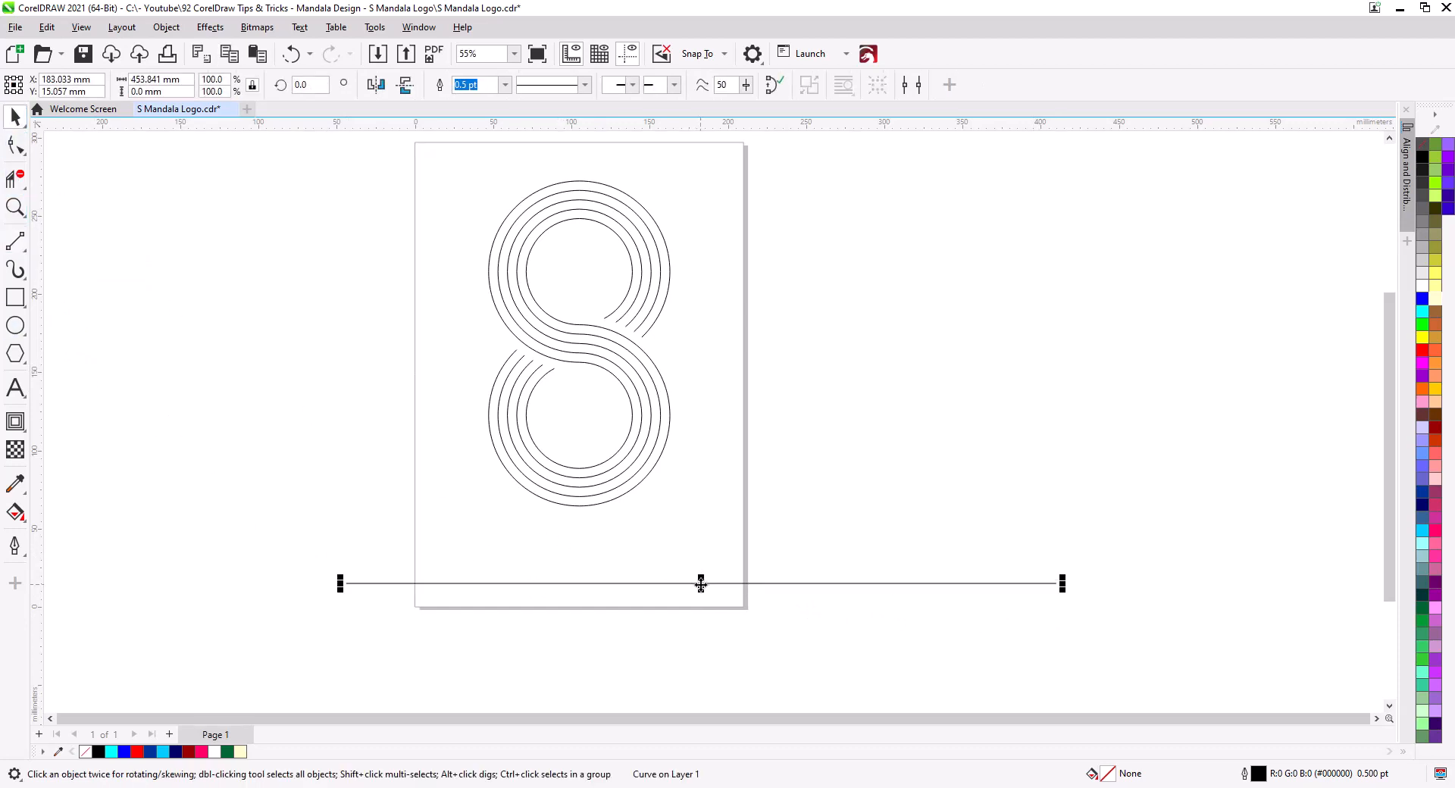
drag(701, 584, 661, 599)
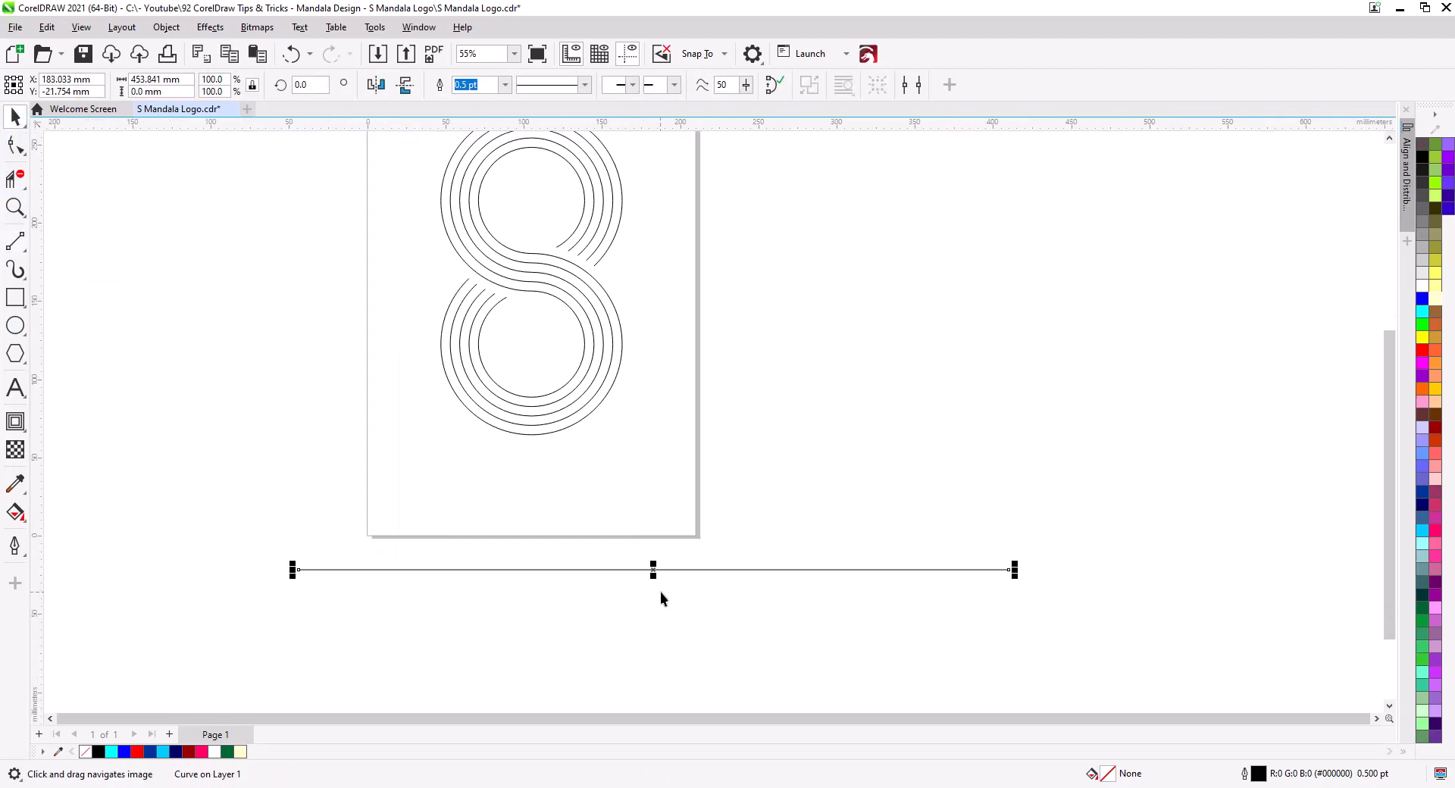
scroll(661, 599, up, 2)
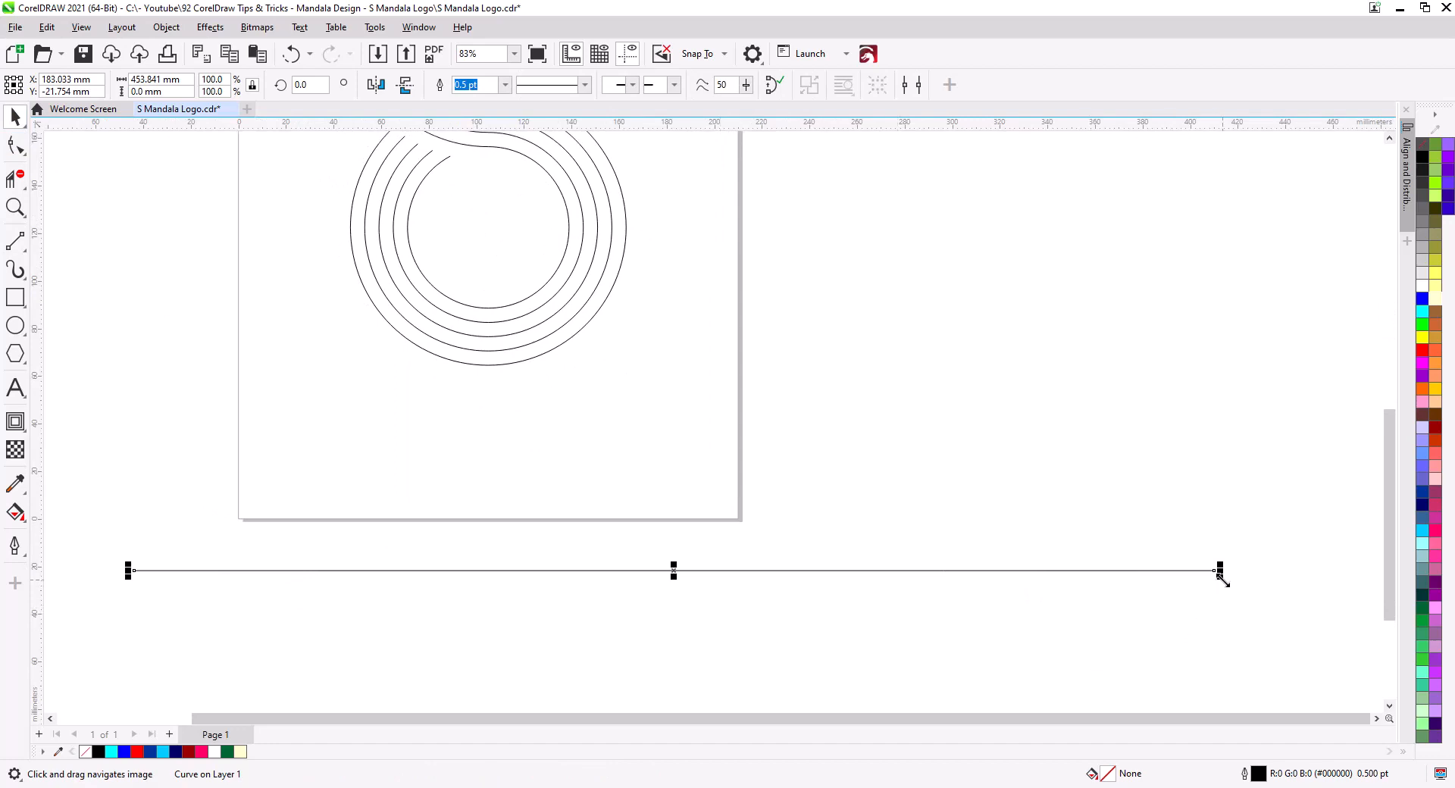
drag(1223, 581, 1313, 619)
drag(642, 634, 792, 656)
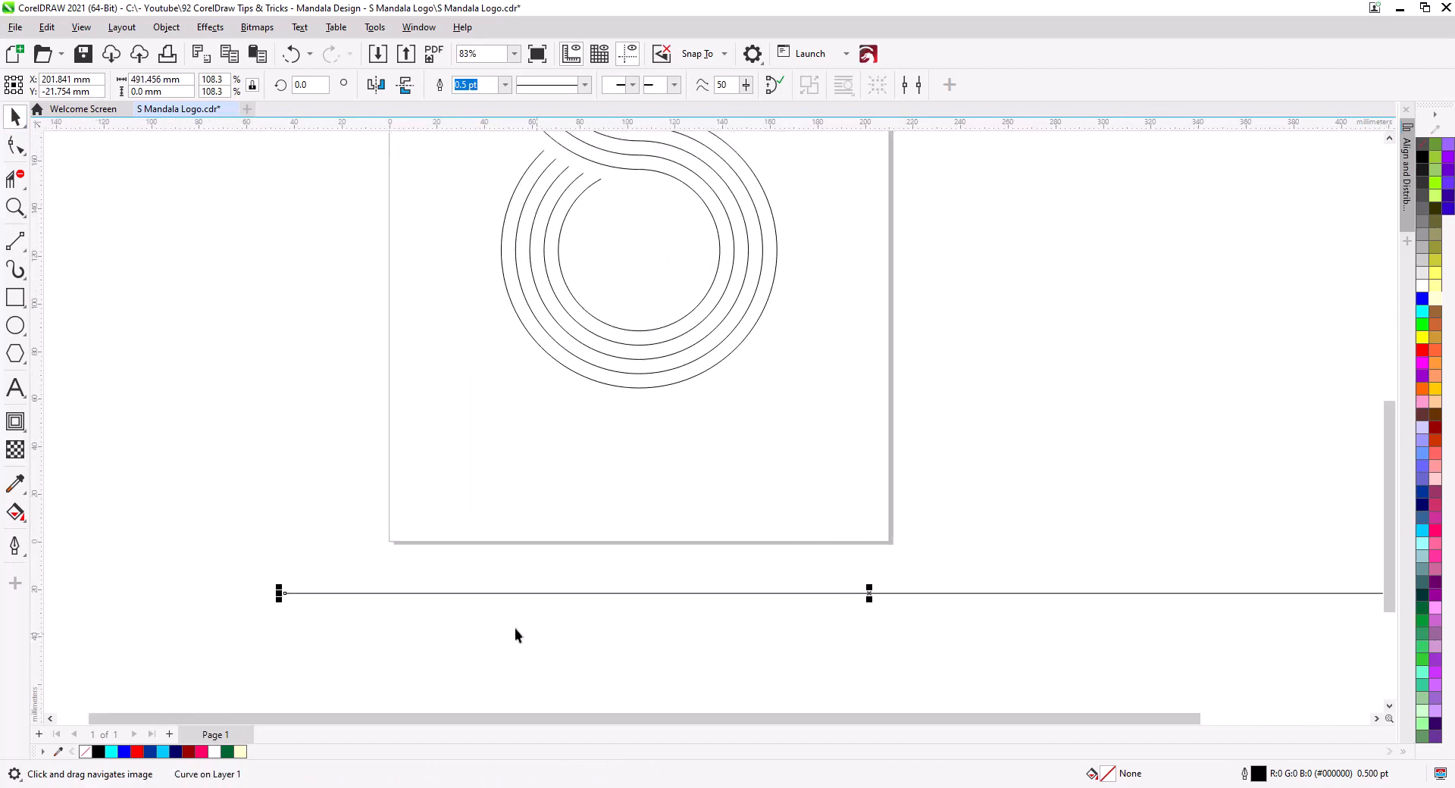
scroll(333, 588, up, 4)
click(263, 539)
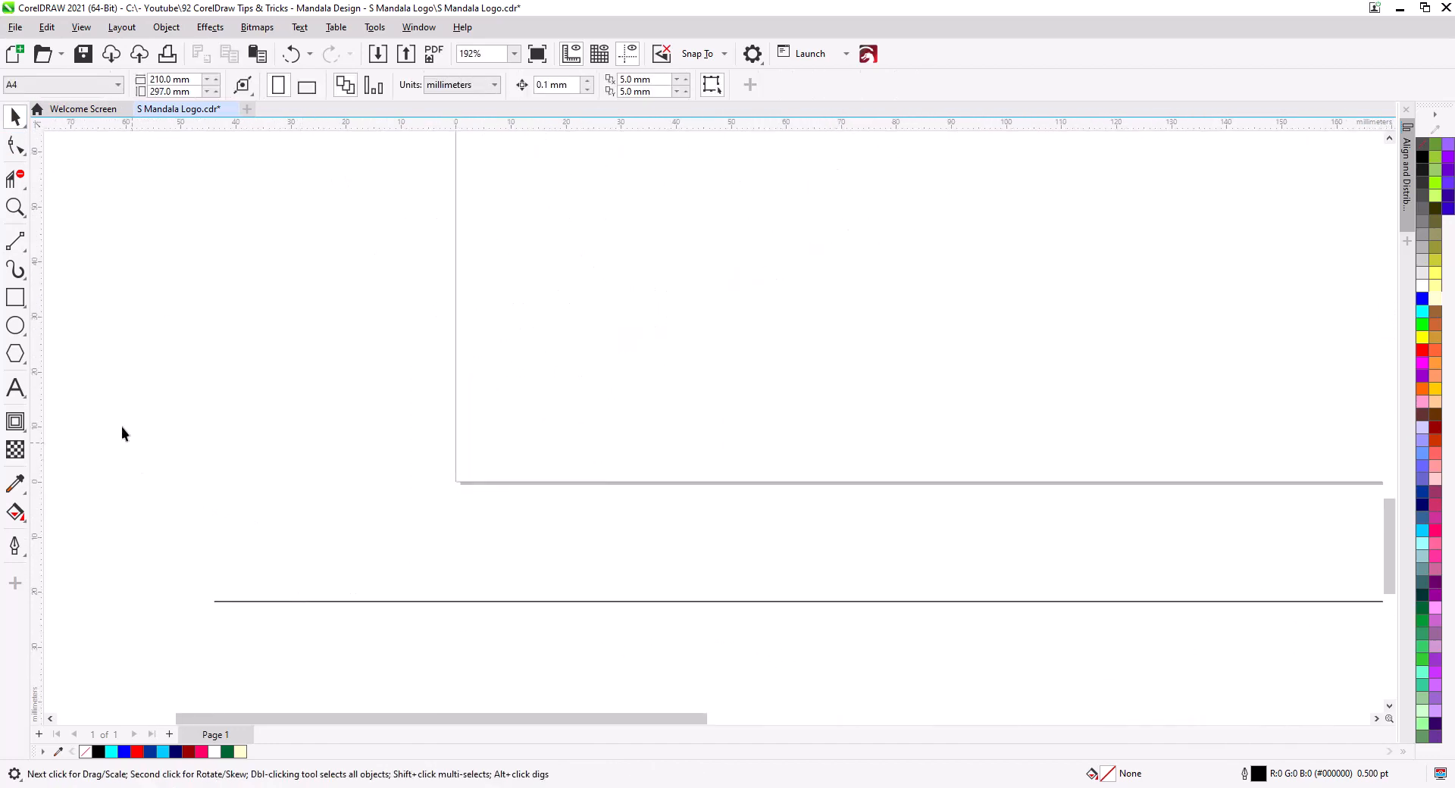
Draw a narrow vertical ellipse about 1.4 by 5.4 mm above the start of the line and fill it black
click(15, 326)
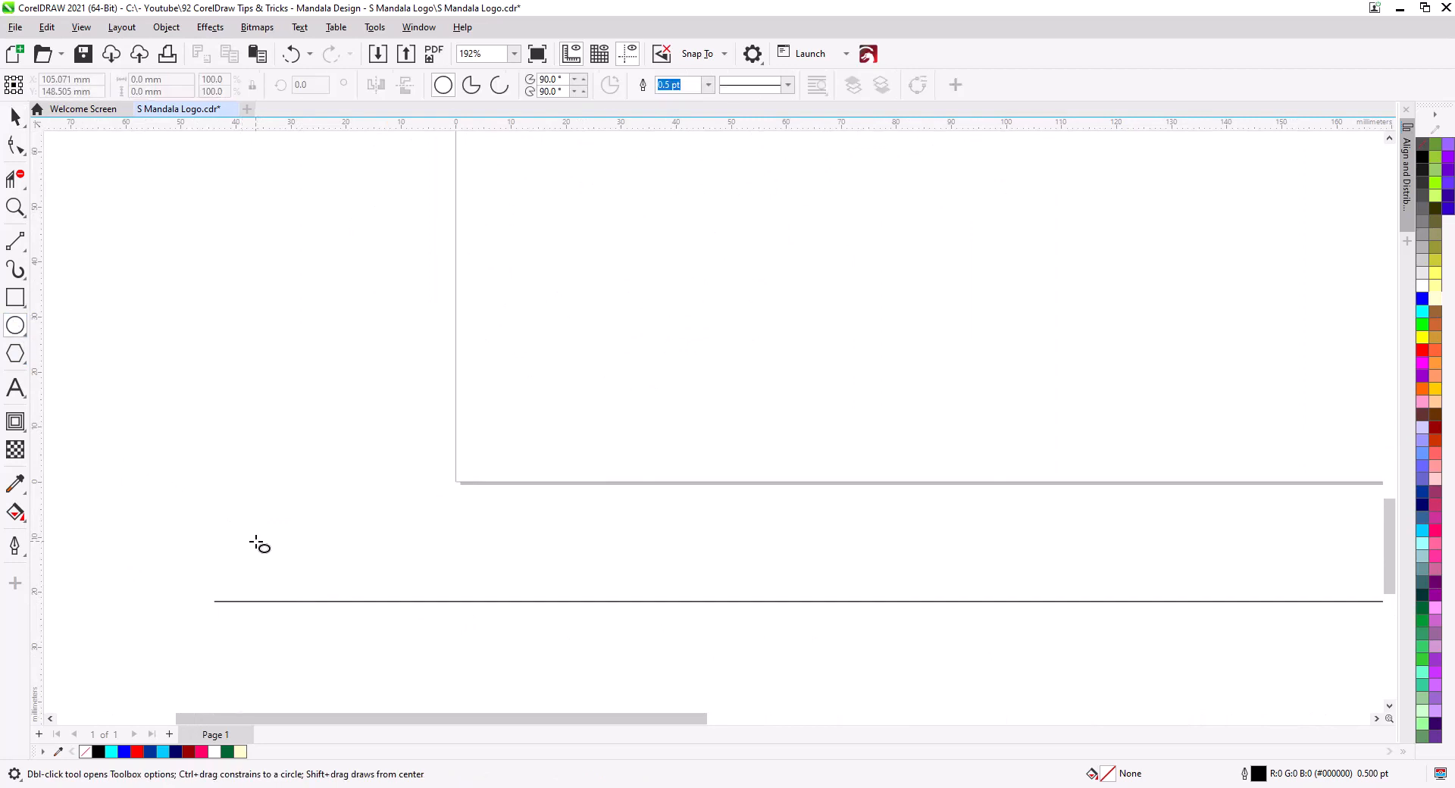
mouse_move(256, 541)
mouse_down()
mouse_move(262, 571)
mouse_move(251, 551)
mouse_up()
click(15, 116)
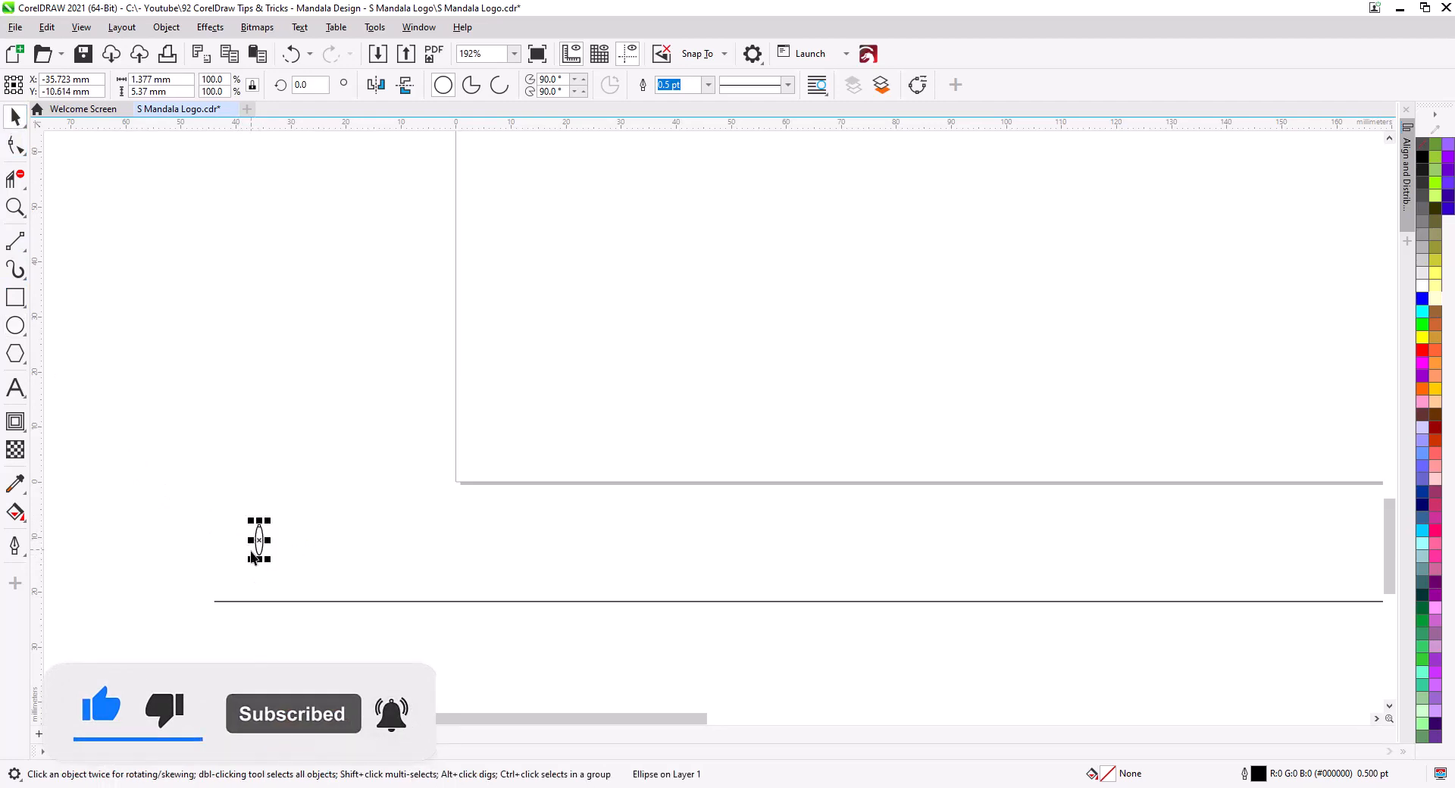
scroll(253, 557, up, 3)
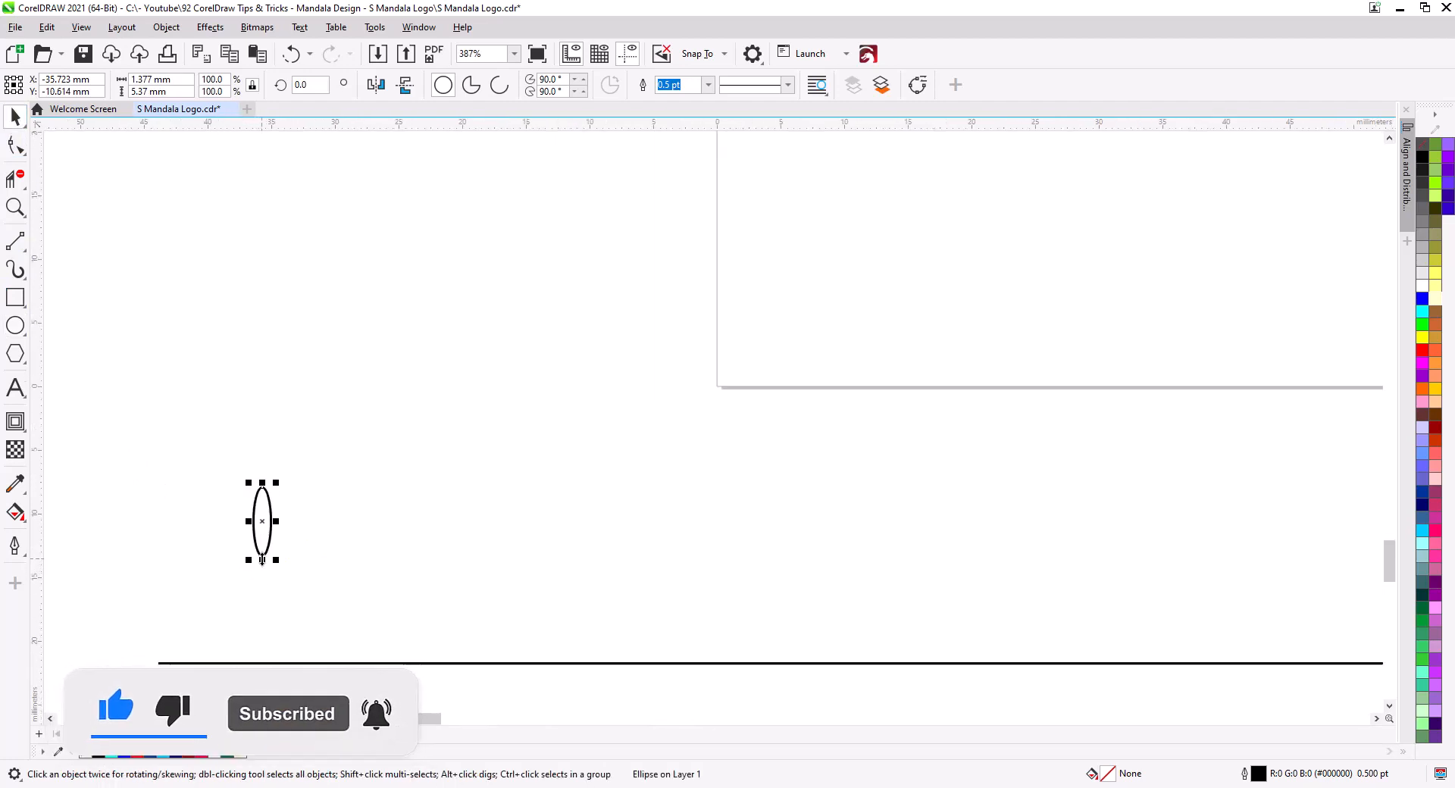
click(1424, 159)
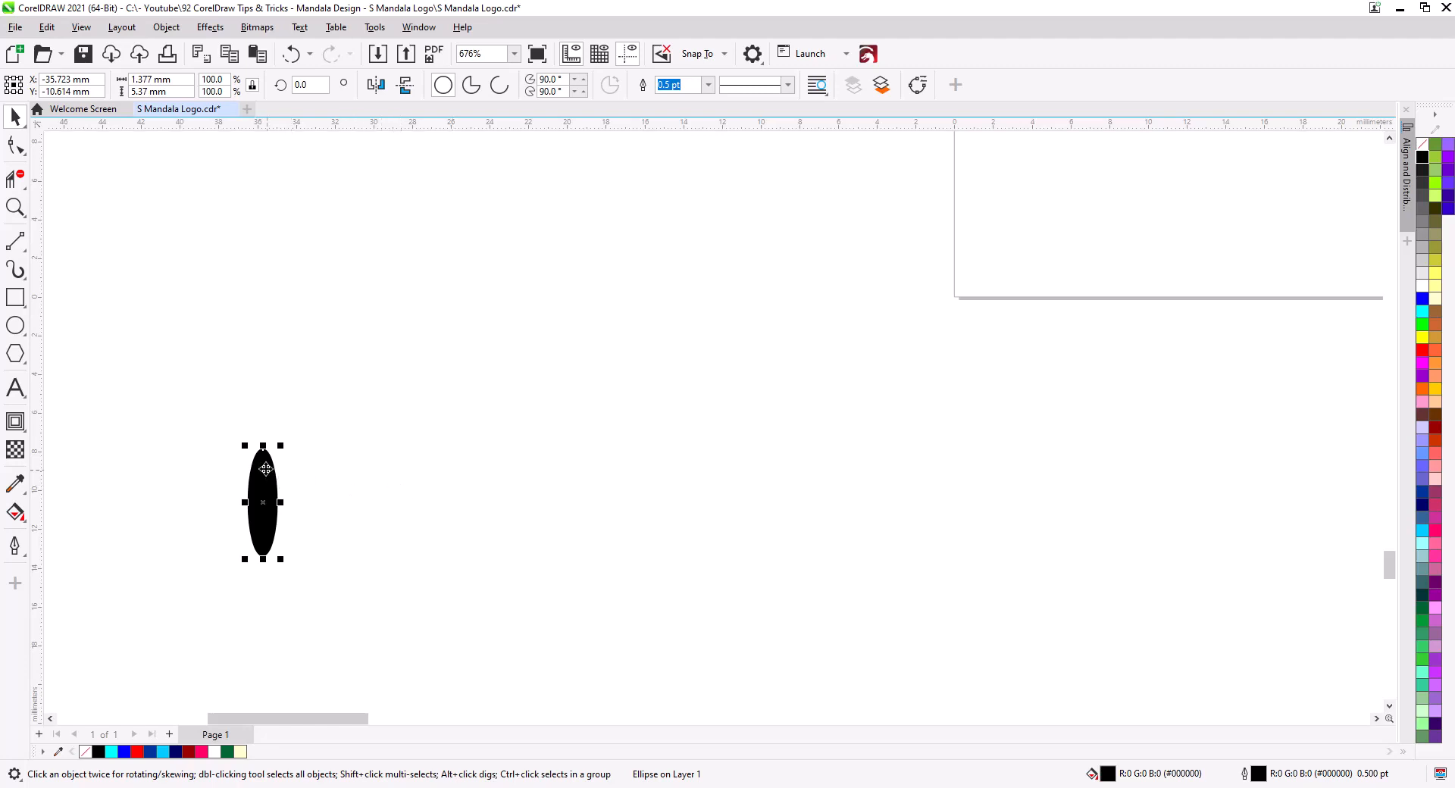
Copy the black ellipse directly beneath itself and rotate a duplicate of the pair by 90 degrees to form a four-petal cross
drag(265, 470, 258, 589)
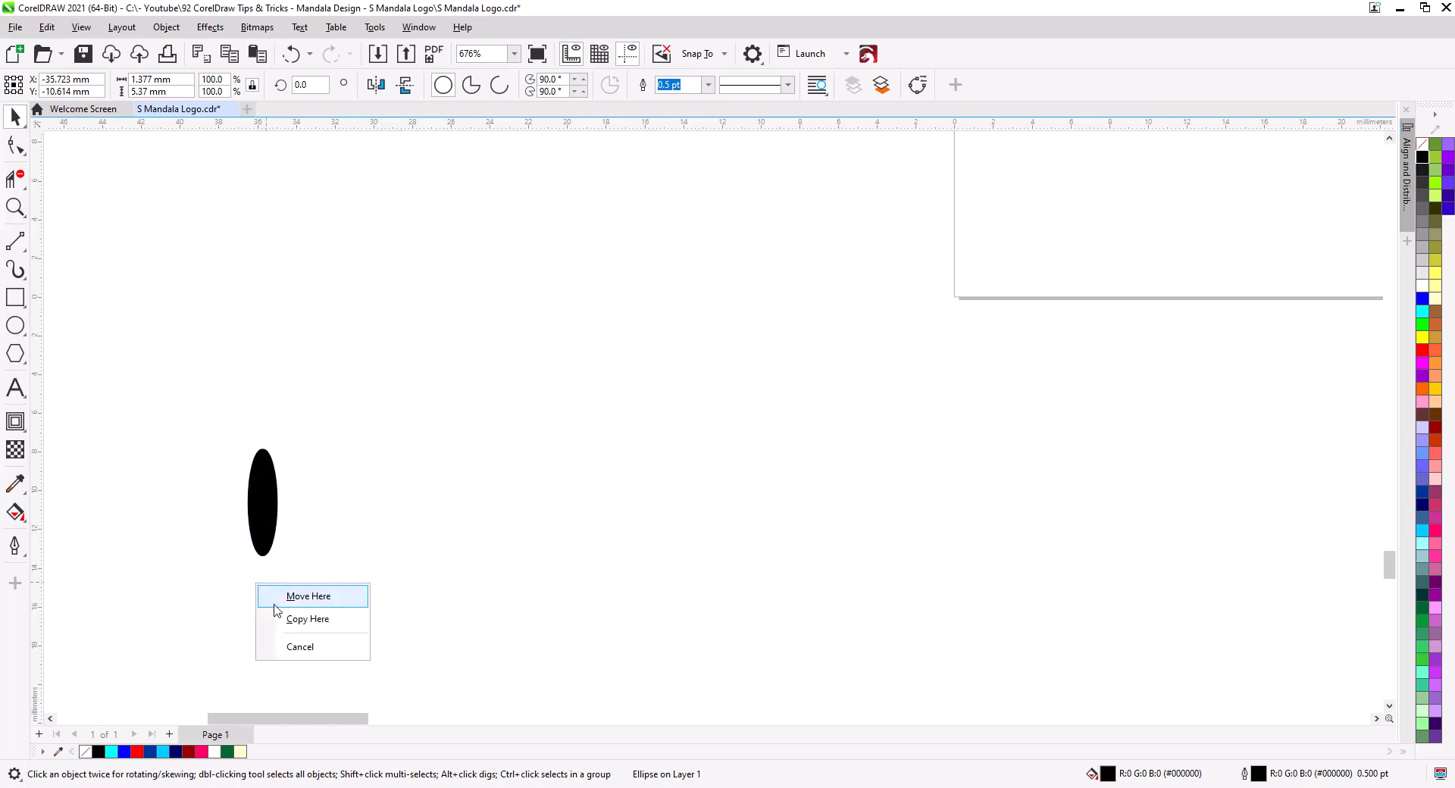
click(293, 622)
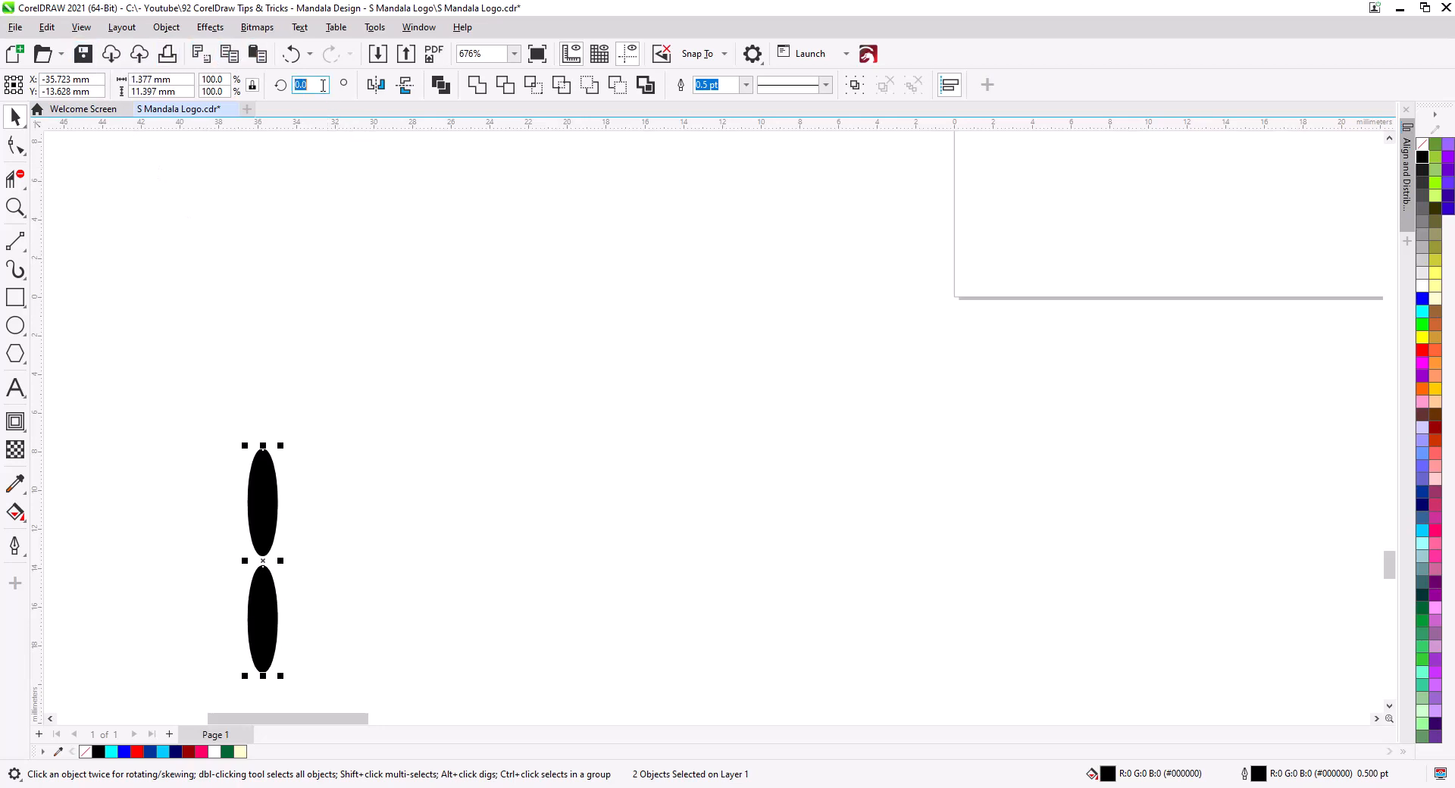
text(90)
key(Return)
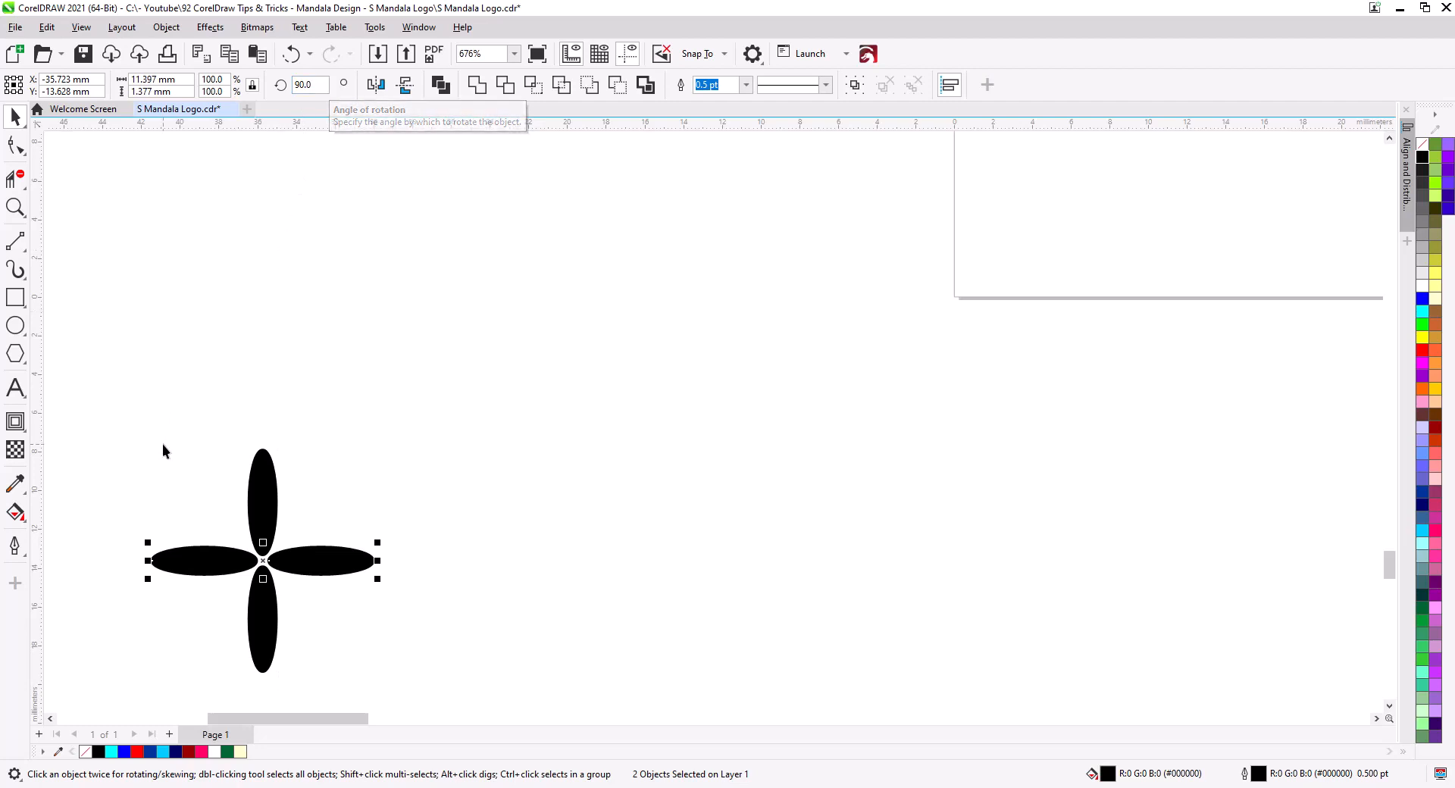
Rotate all four petals by 45 degrees and place the X-shaped motif just above the line
click(130, 394)
drag(429, 678, 453, 705)
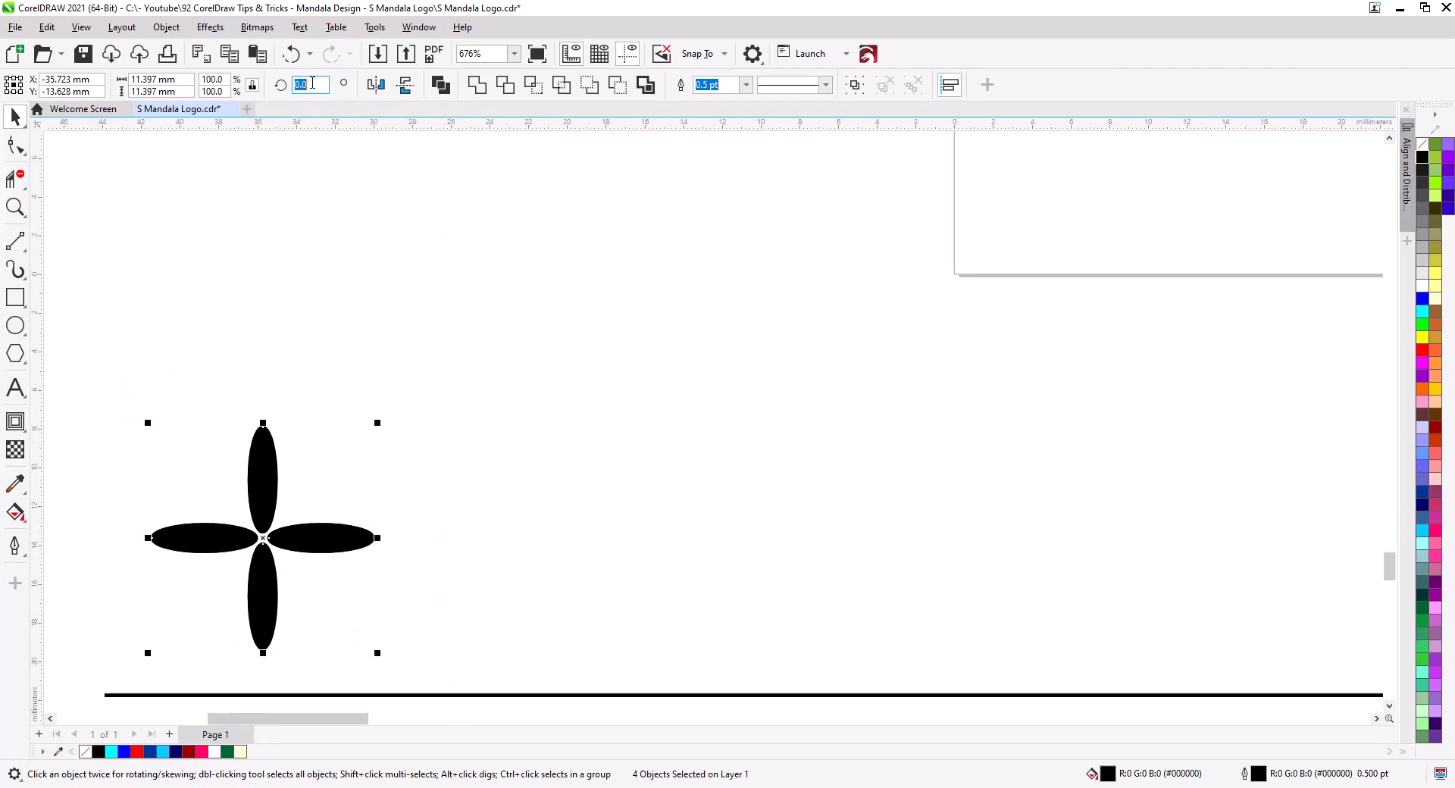
text(45)
key(Return)
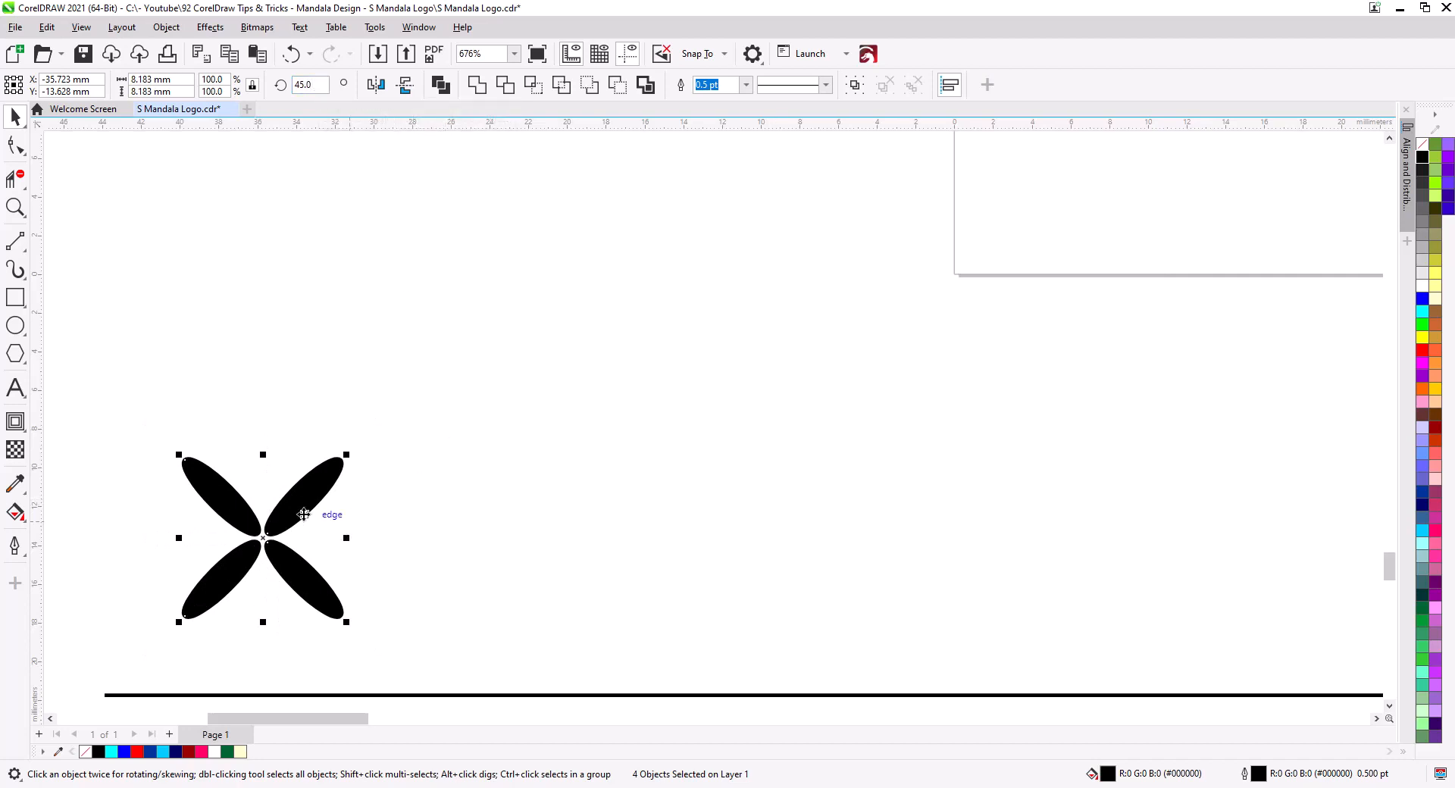
drag(300, 514, 391, 559)
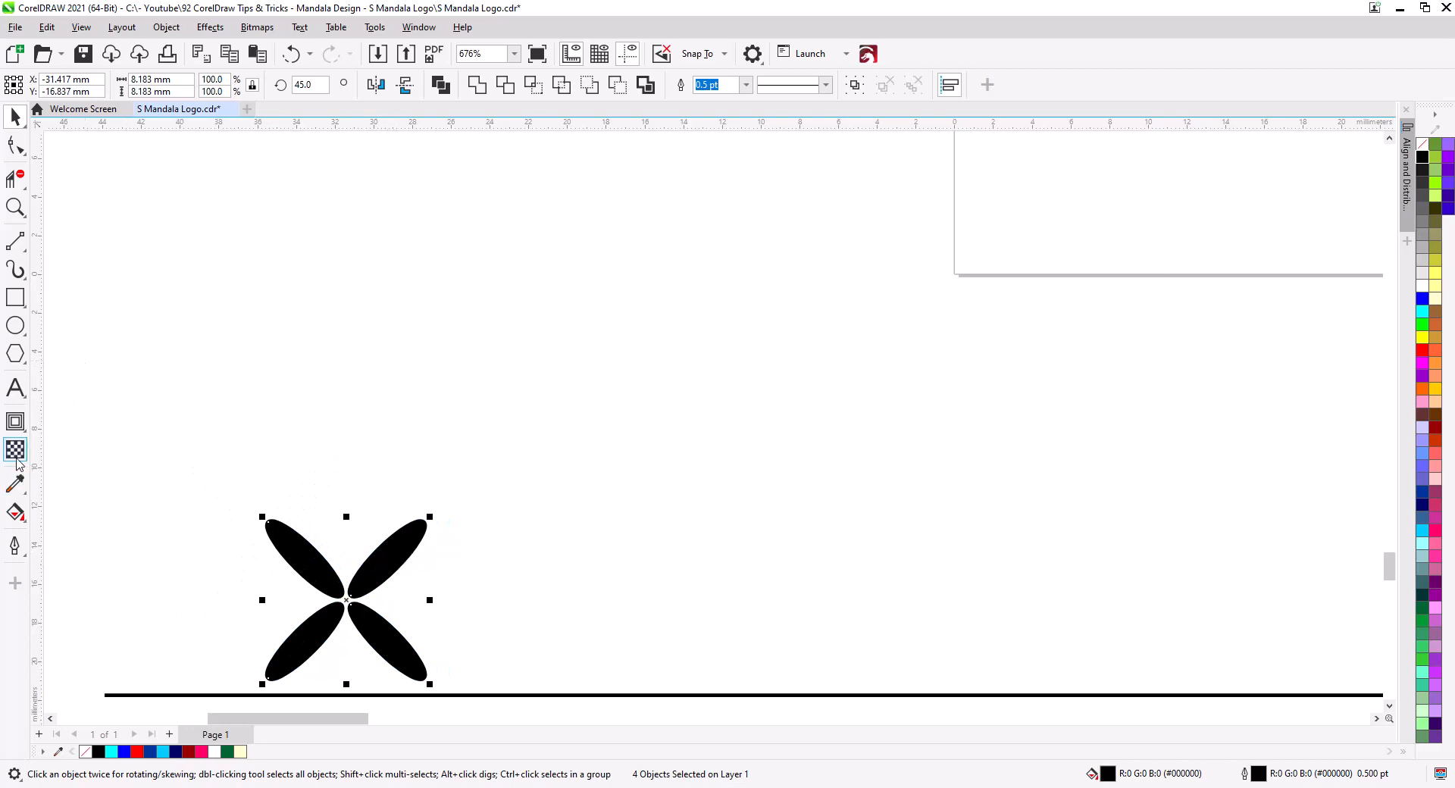
Draw a circle about 1.8 mm in diameter, filled black, and place it beside the petal motif on the side towards the page
click(16, 325)
drag(209, 590, 246, 618)
click(15, 116)
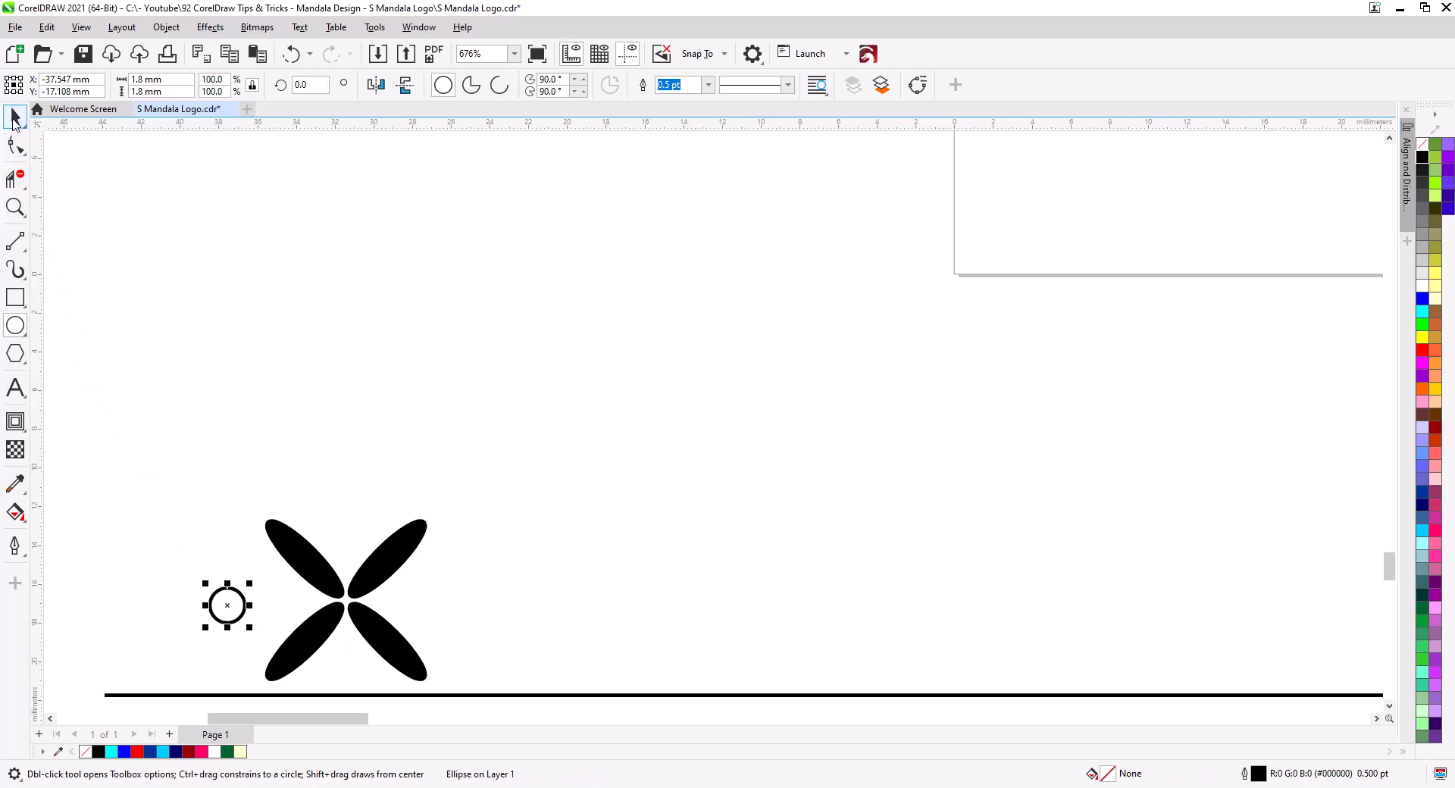
click(1424, 159)
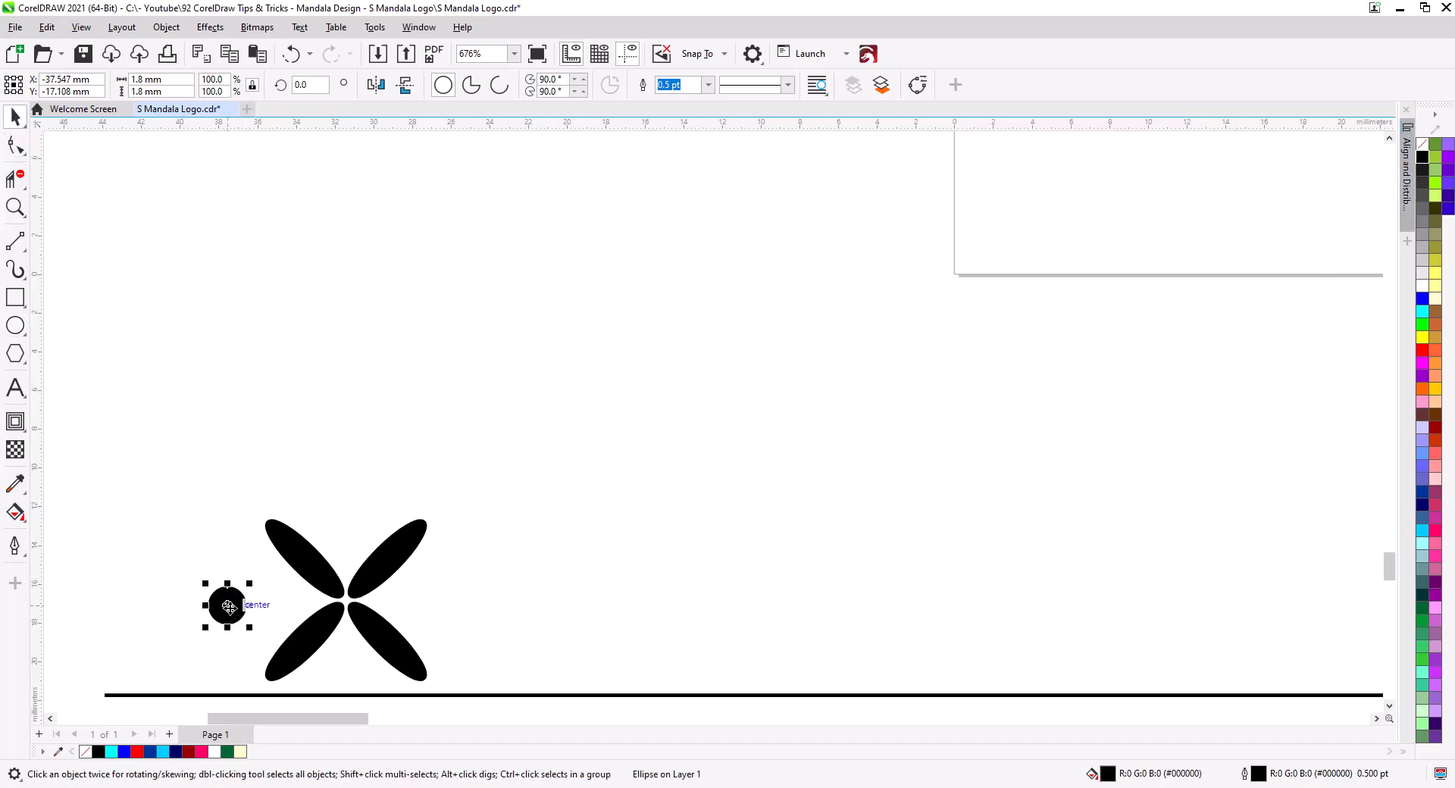
drag(229, 607, 451, 617)
Narrow the four-petal motif slightly and place a copy of it on the other side of the small circle
drag(232, 471, 448, 703)
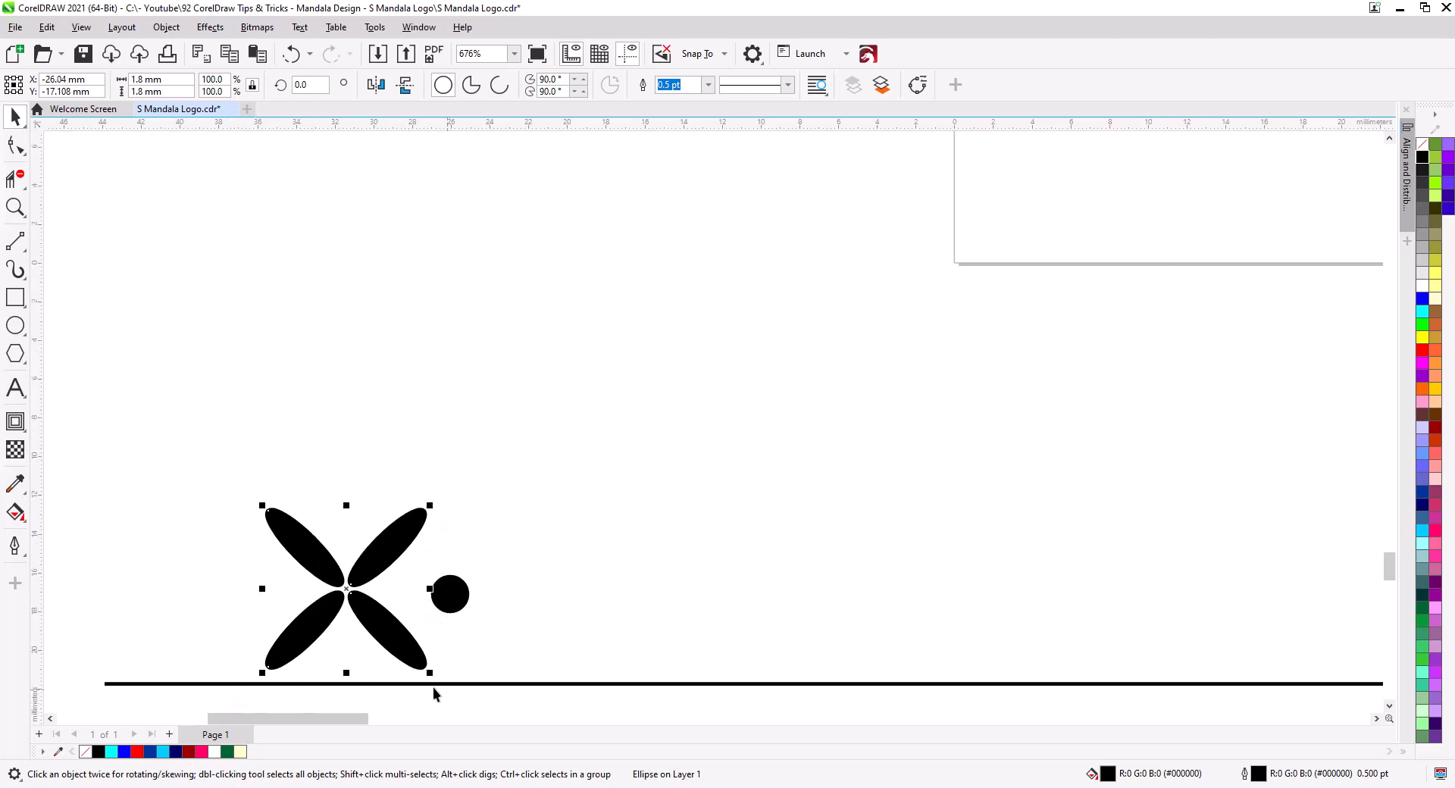
drag(429, 590, 544, 613)
click(585, 649)
Combine the eight petals into one curve and centre the small circle horizontally between the two motifs
drag(241, 466, 434, 692)
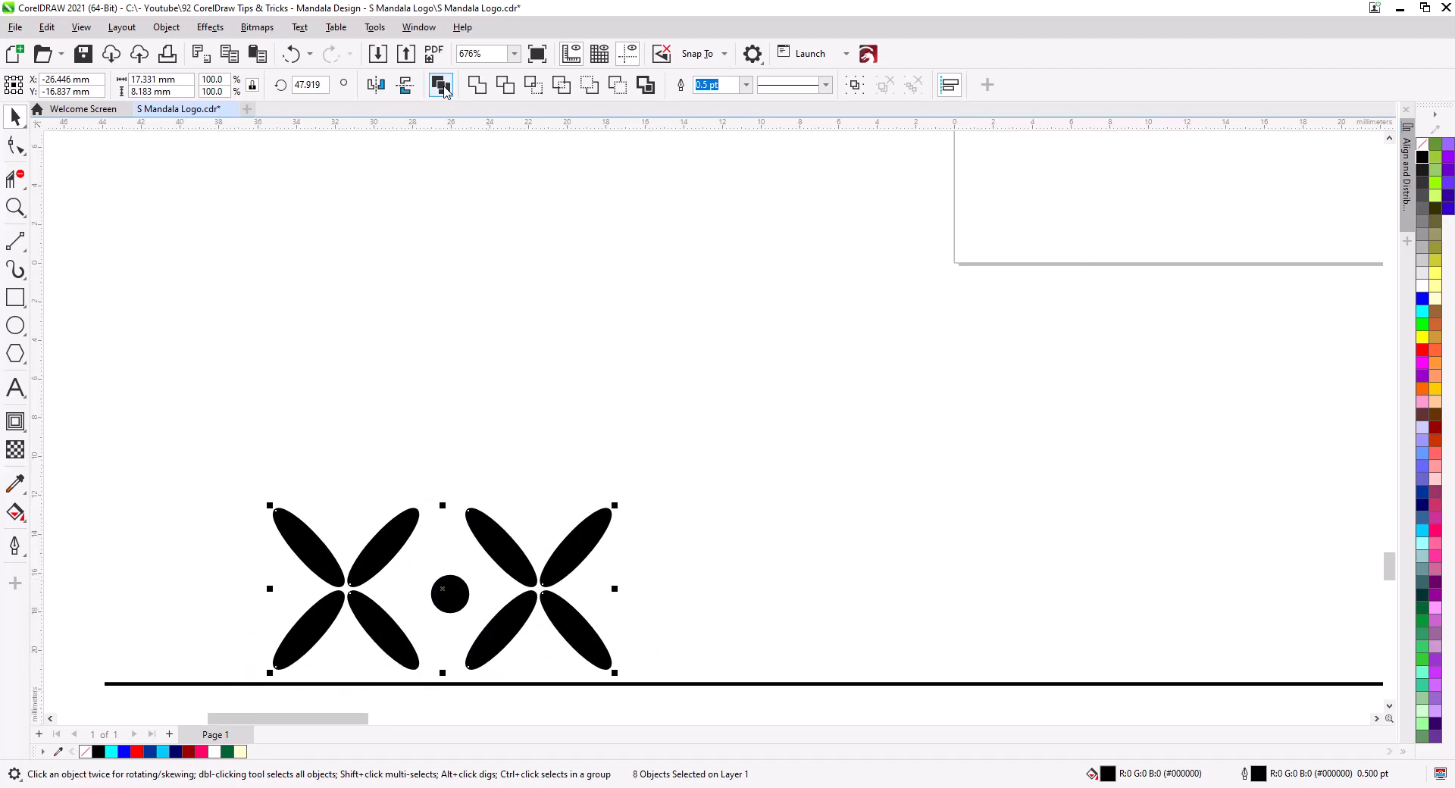
click(450, 594)
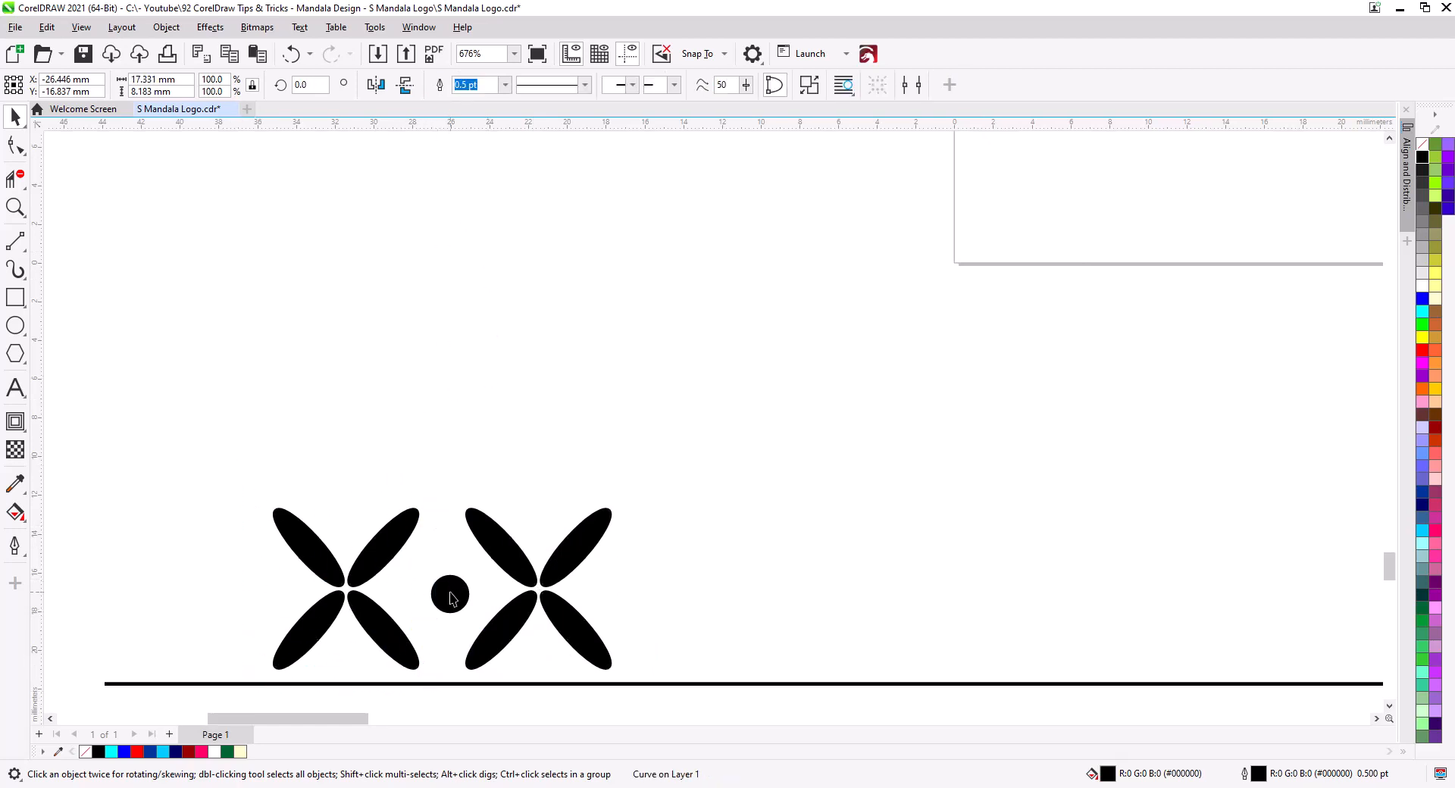
shift+click(520, 572)
click(1408, 171)
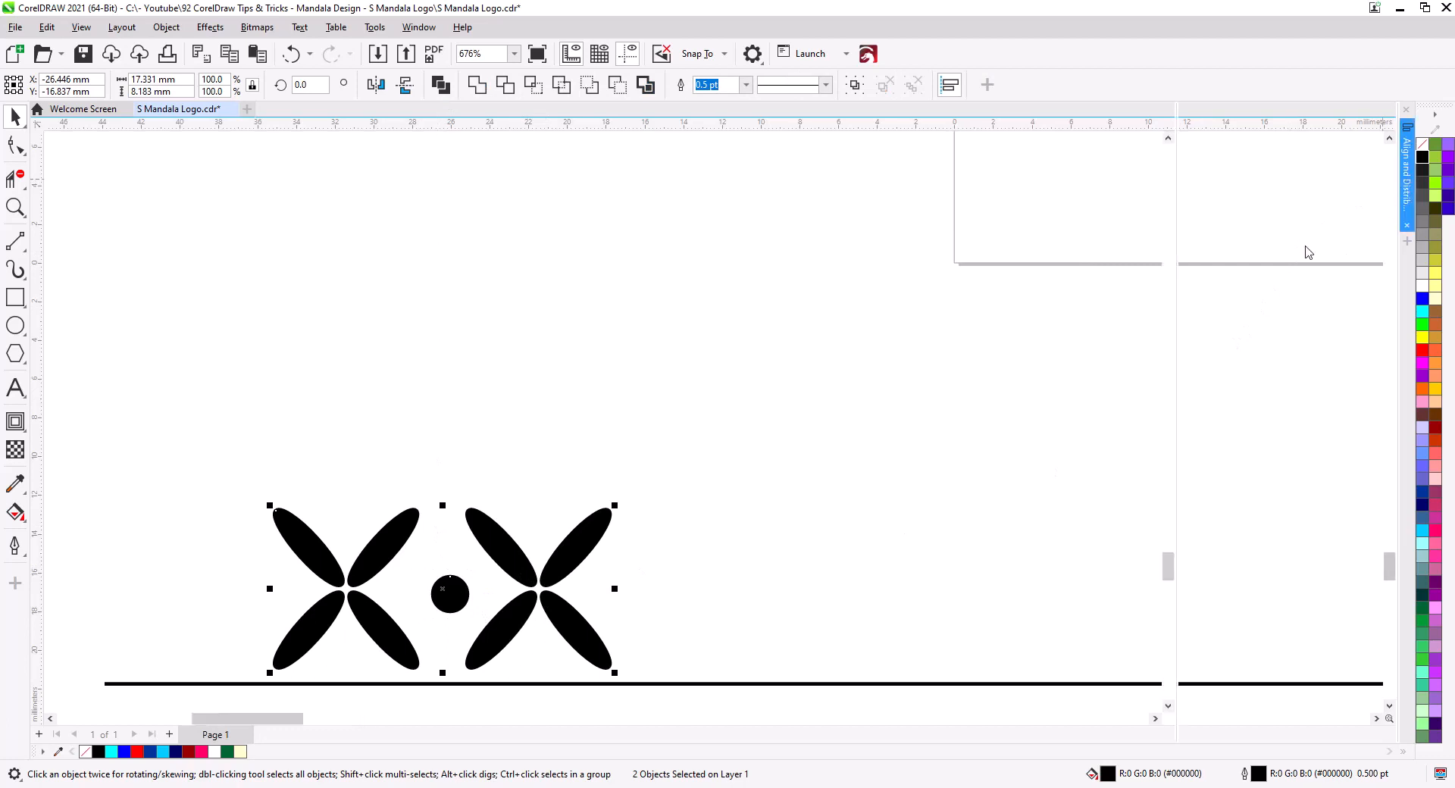
click(1213, 154)
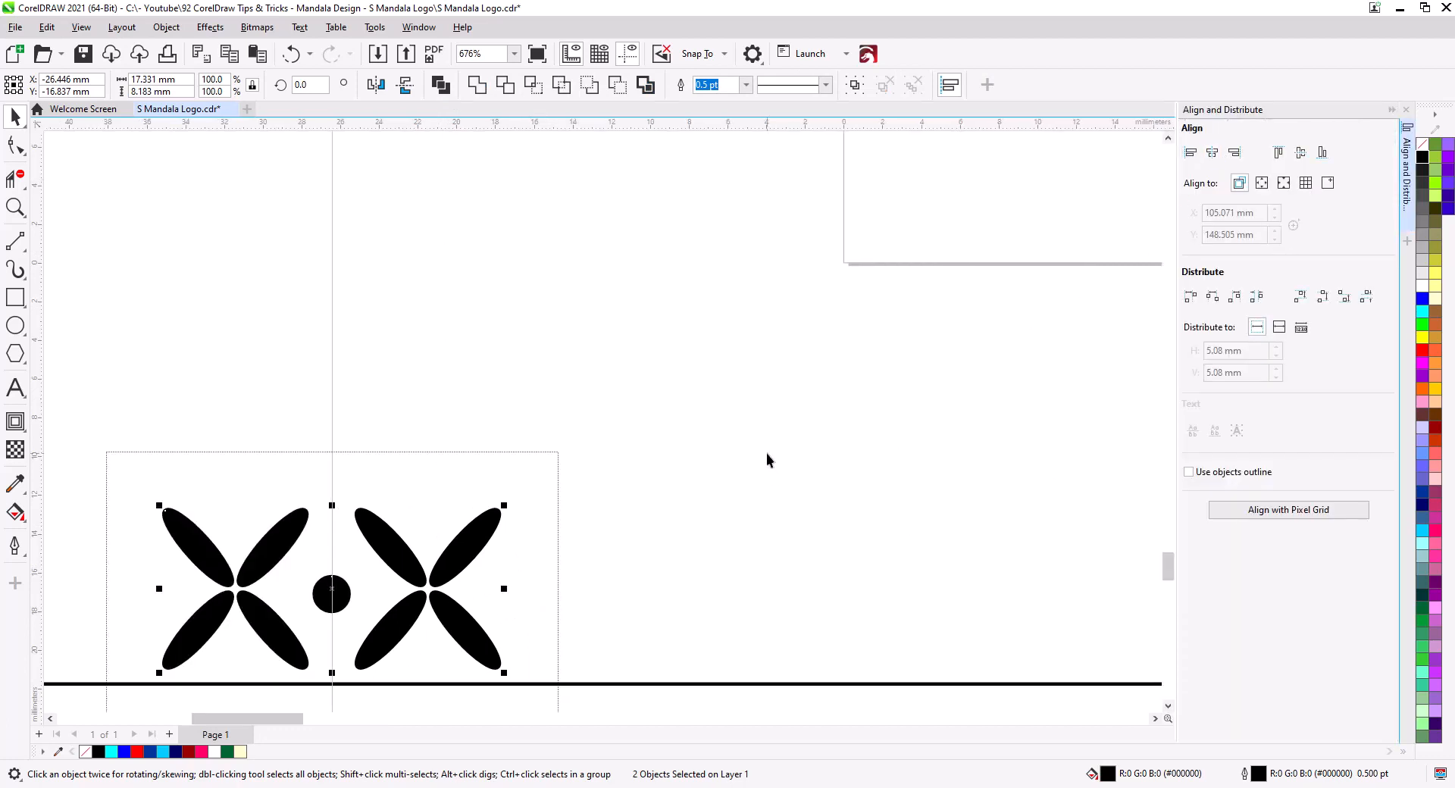
click(306, 383)
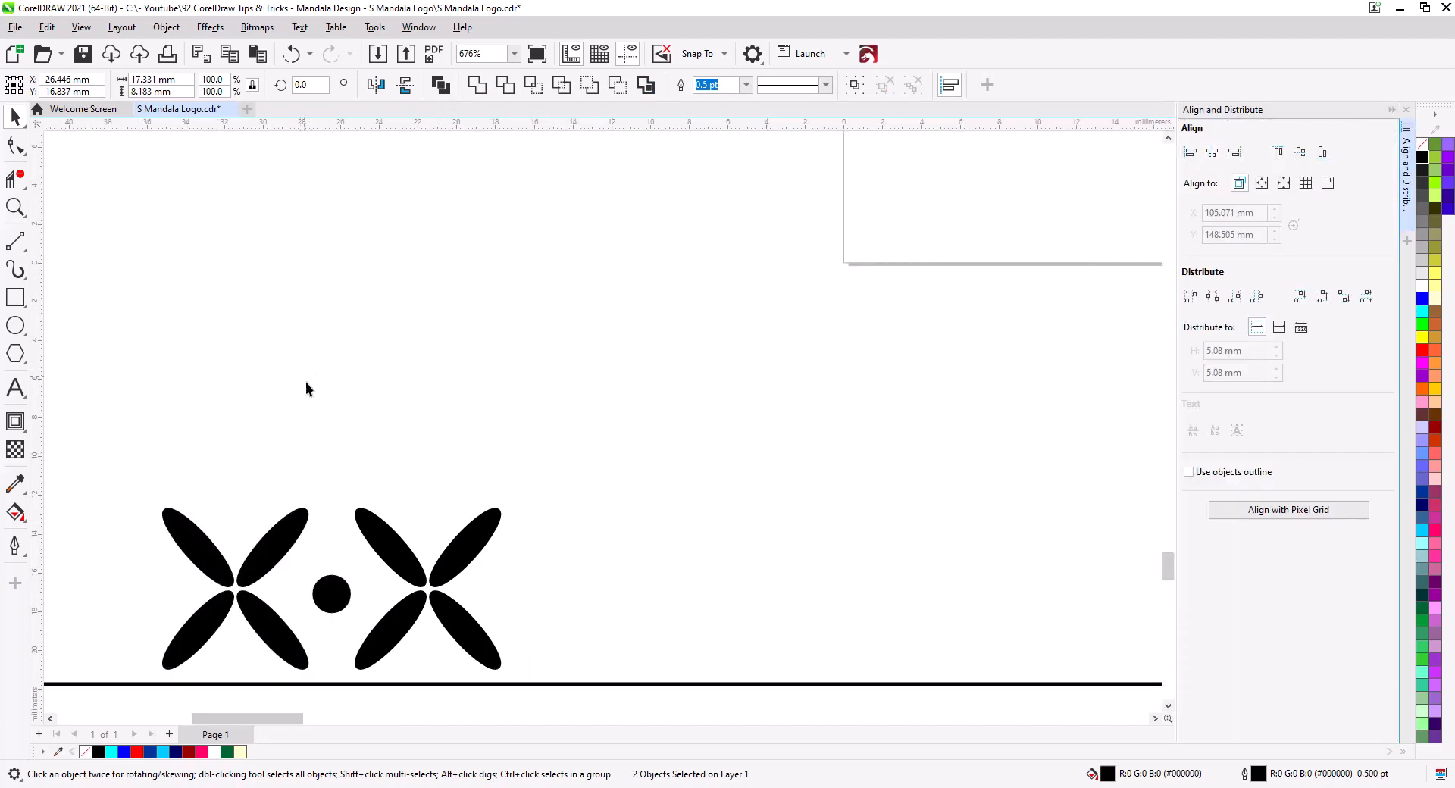
Copy the small circle to the far side of the second petal motif and combine the two circles
click(334, 604)
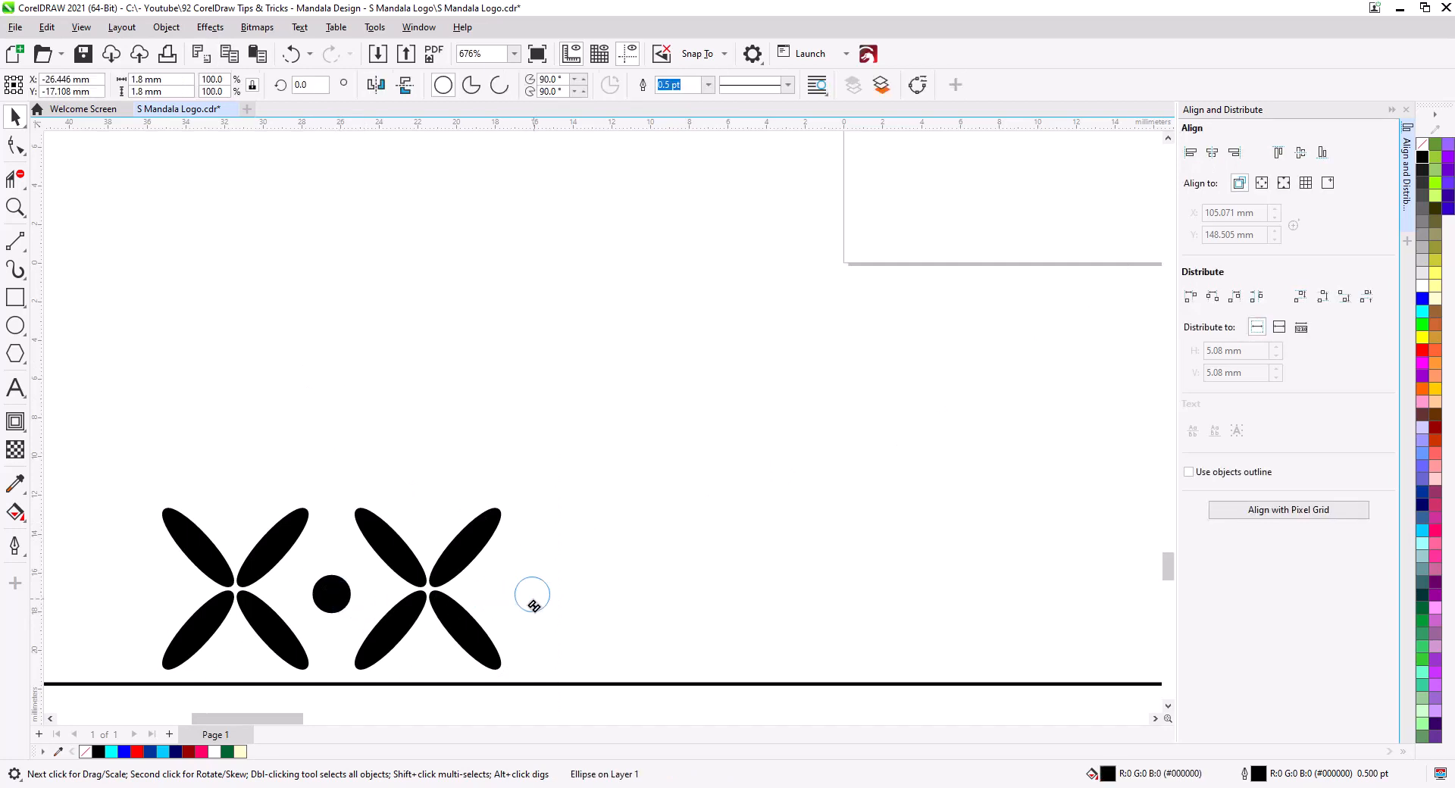
right_click(528, 595)
click(576, 643)
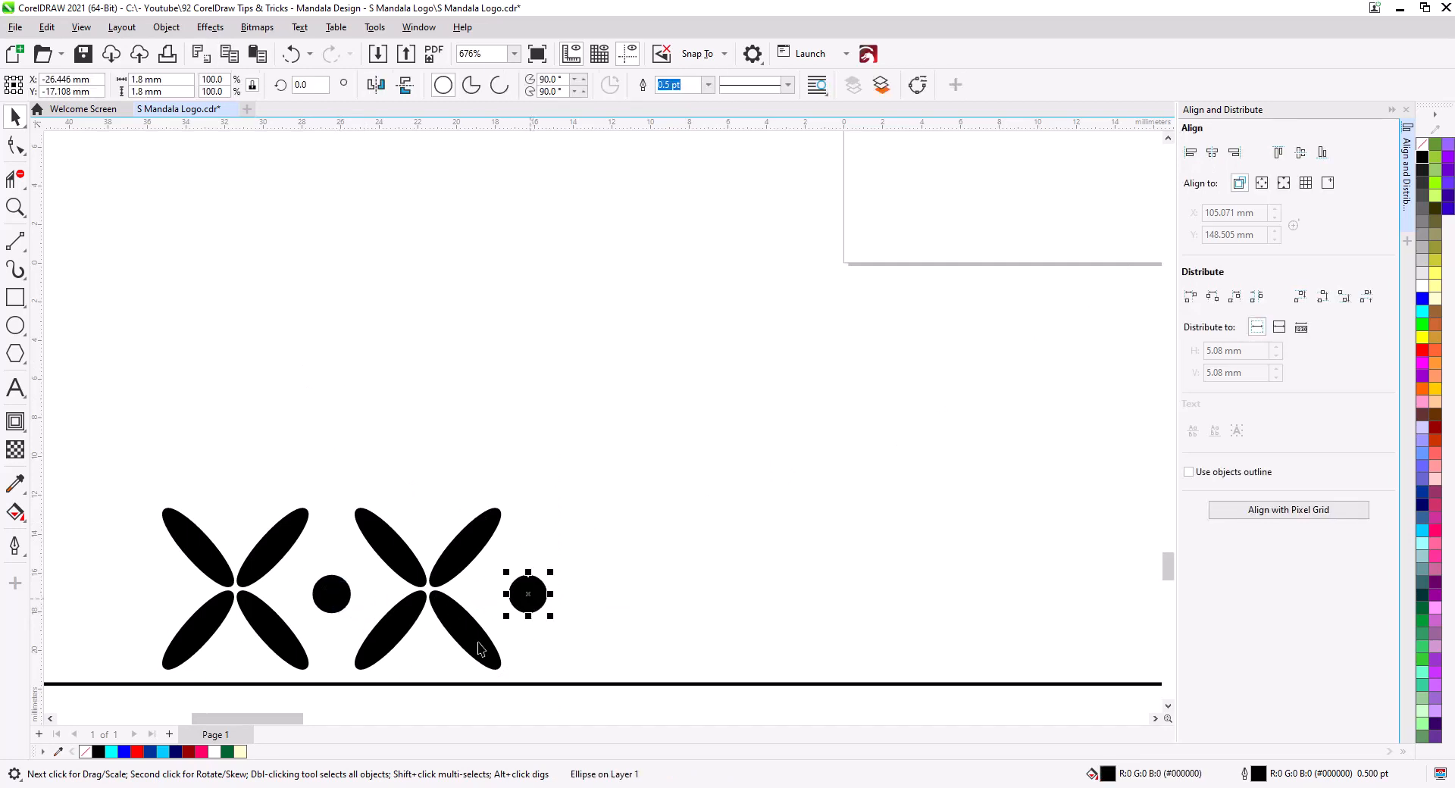
shift+click(345, 598)
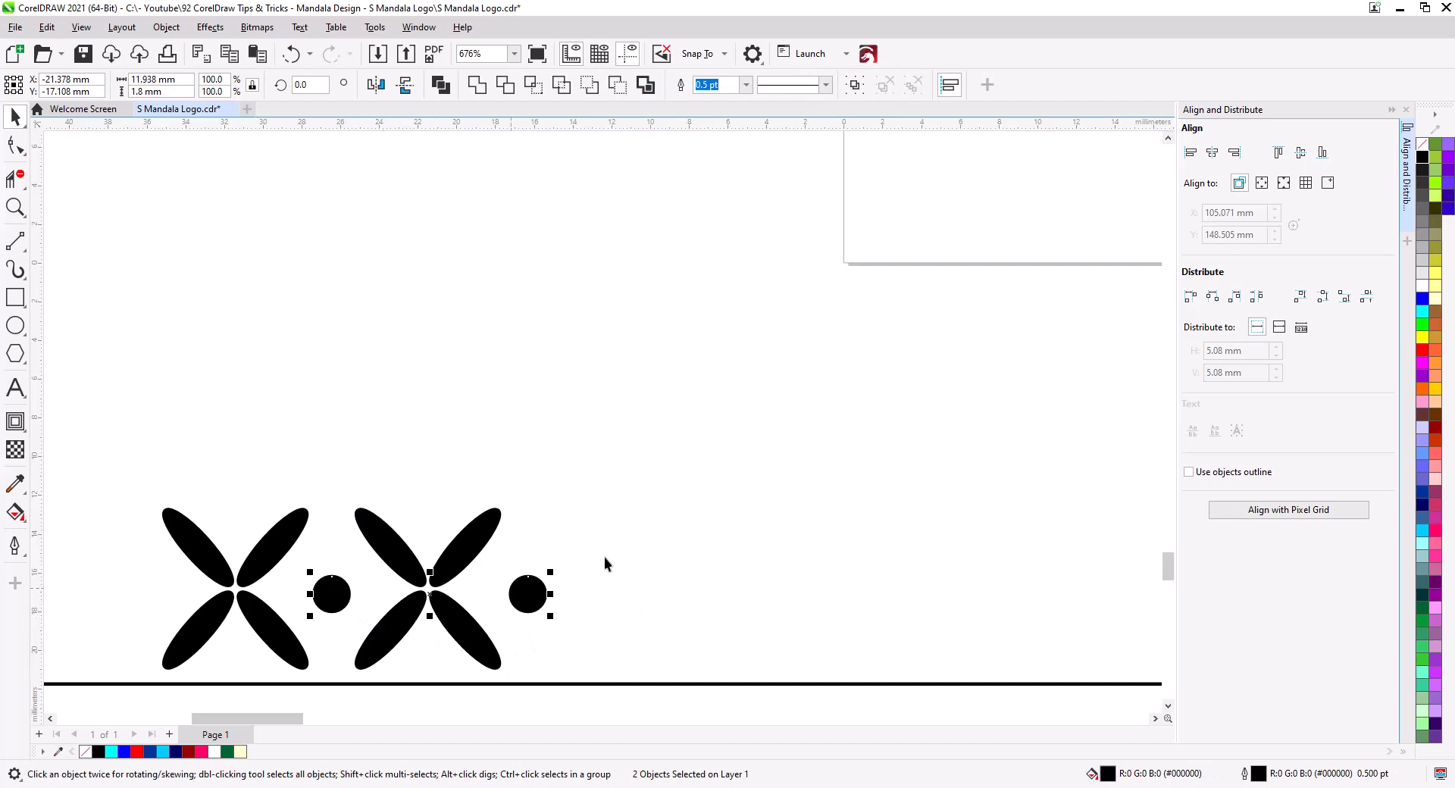
key(ctrl+l)
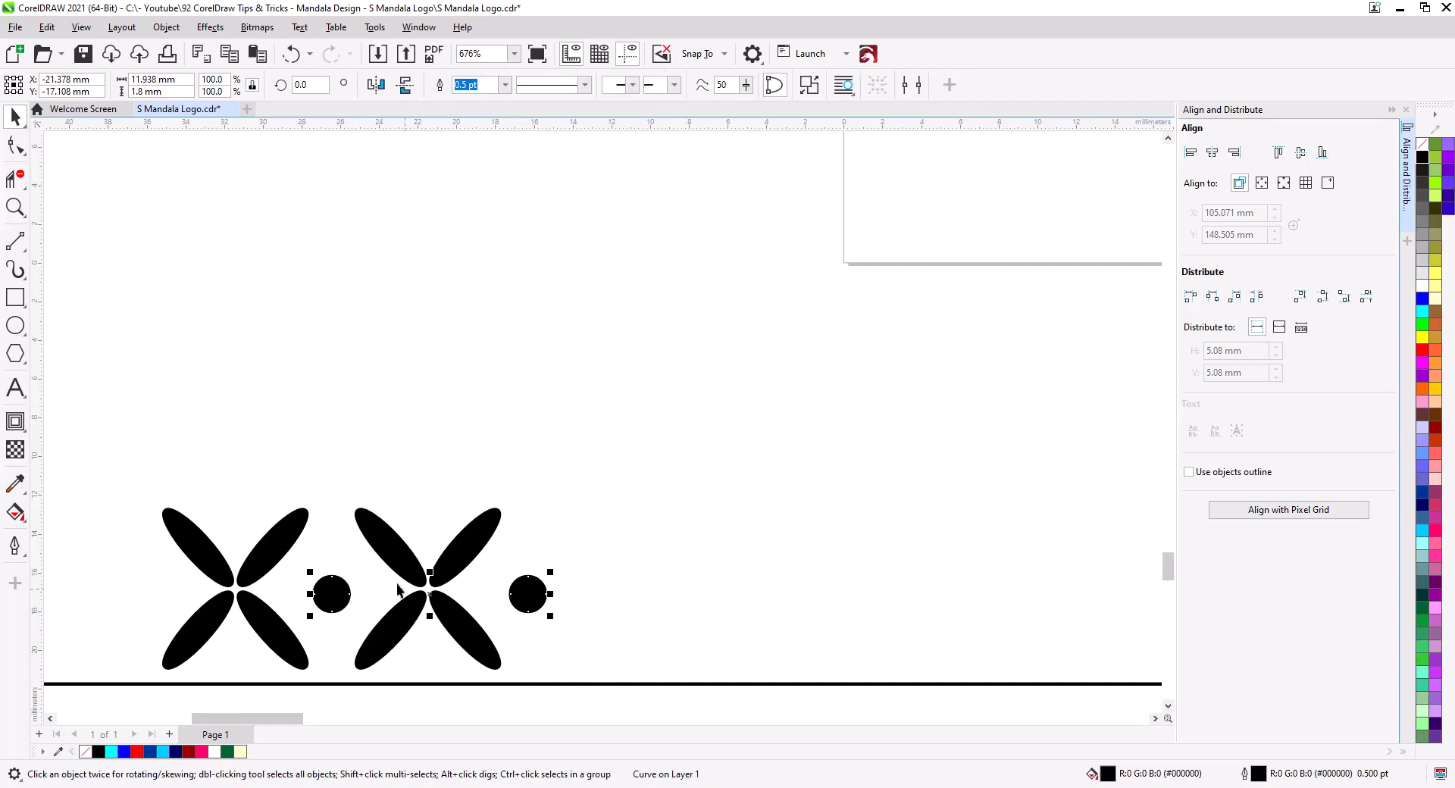
Copy the petal and circle group along the line so it continues the pattern right after the last circle
scroll(396, 561, down, 4)
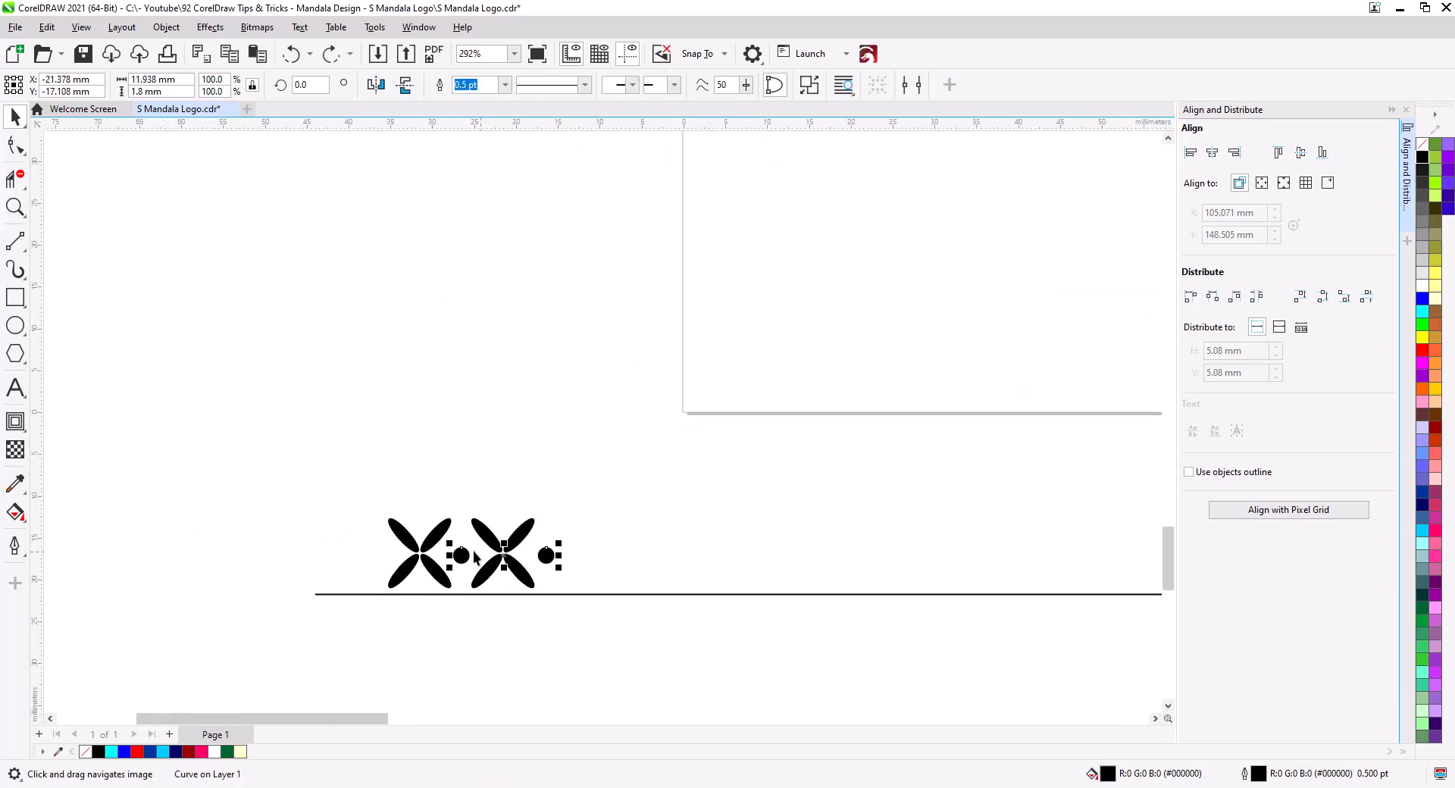
drag(384, 500, 594, 604)
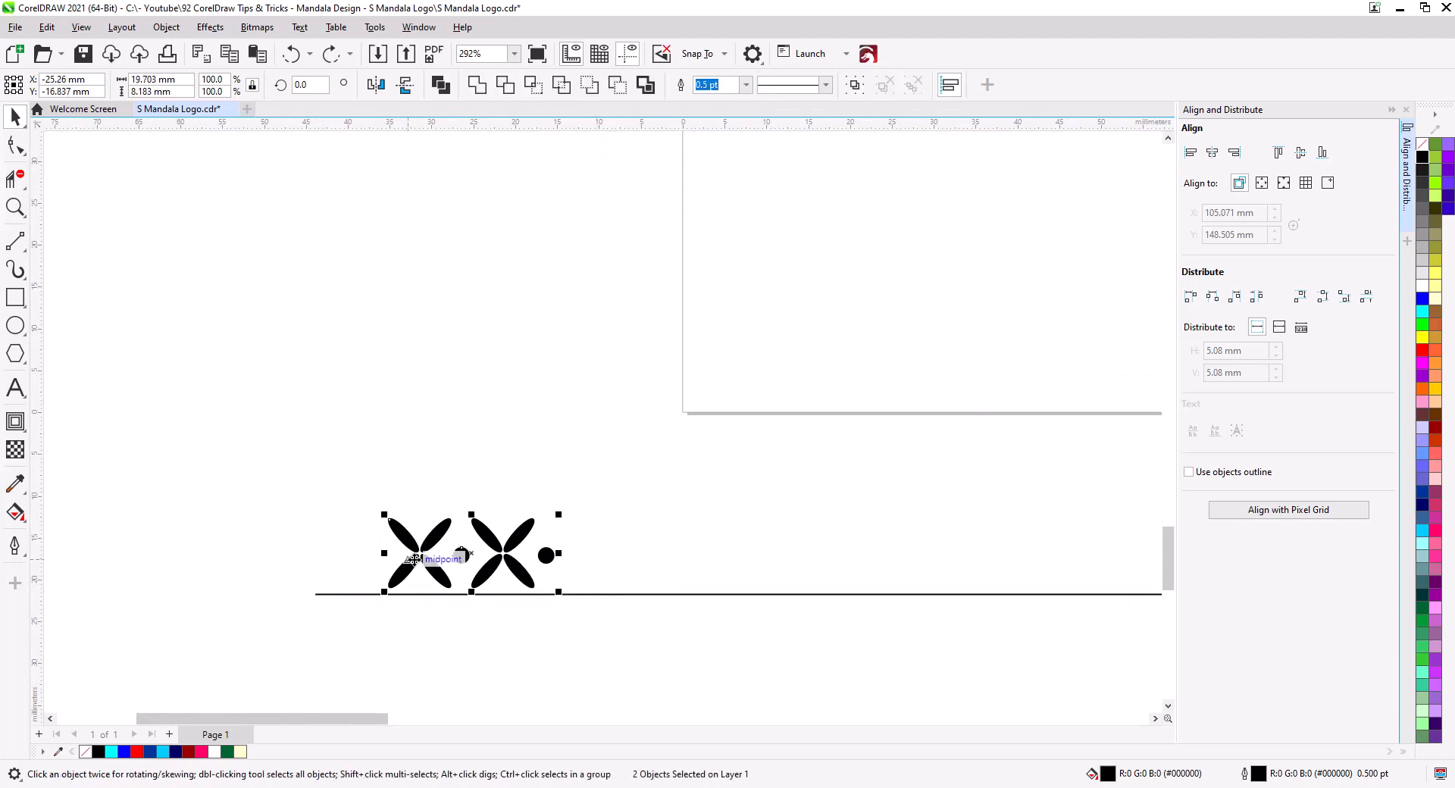
drag(415, 560, 576, 561)
click(618, 596)
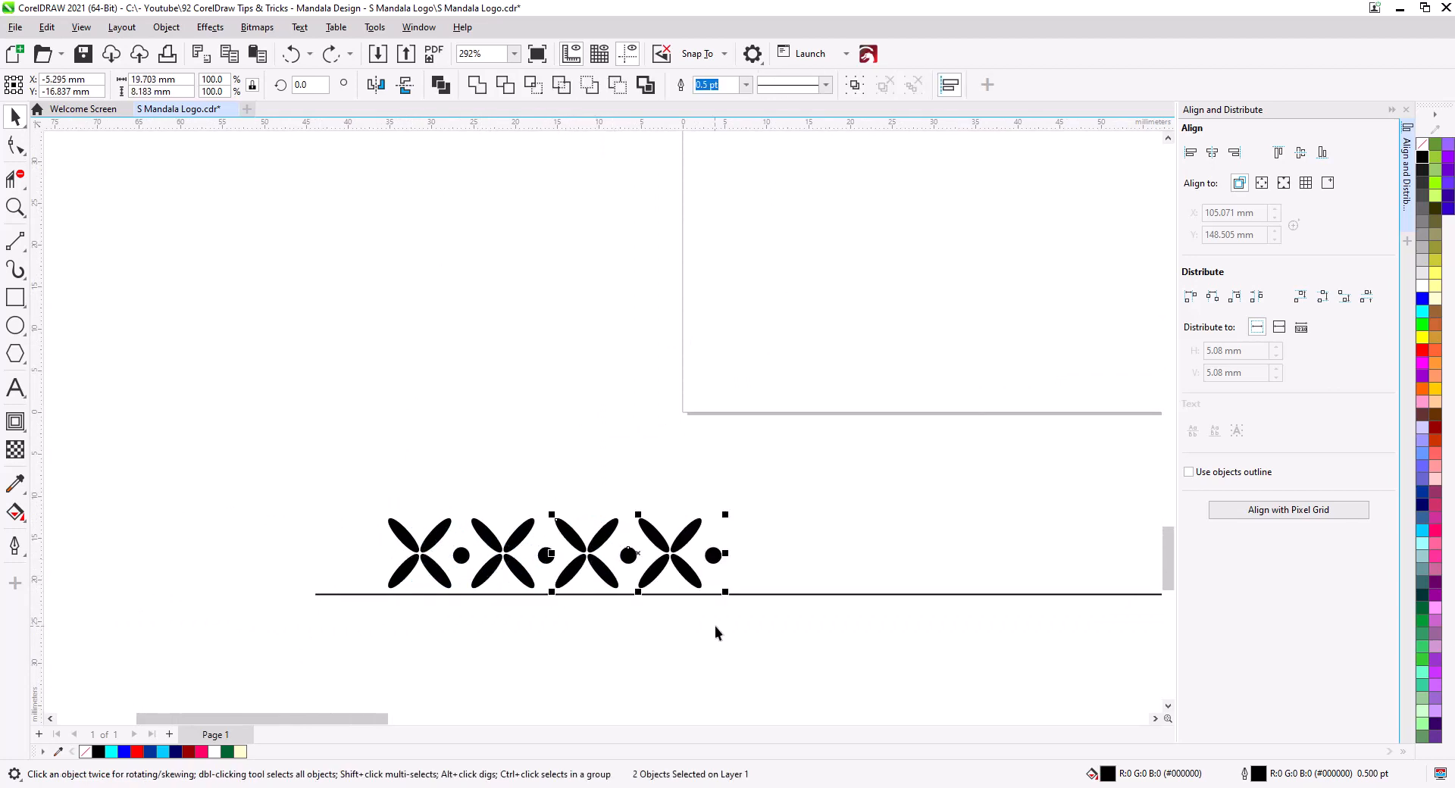
Repeat the duplication of the petal and circle group until the pattern row spans nearly the whole length of the line
drag(715, 626, 315, 610)
key(ctrl+r)
key(ctrl+r)
key(ctrl+r)
key(ctrl+r)
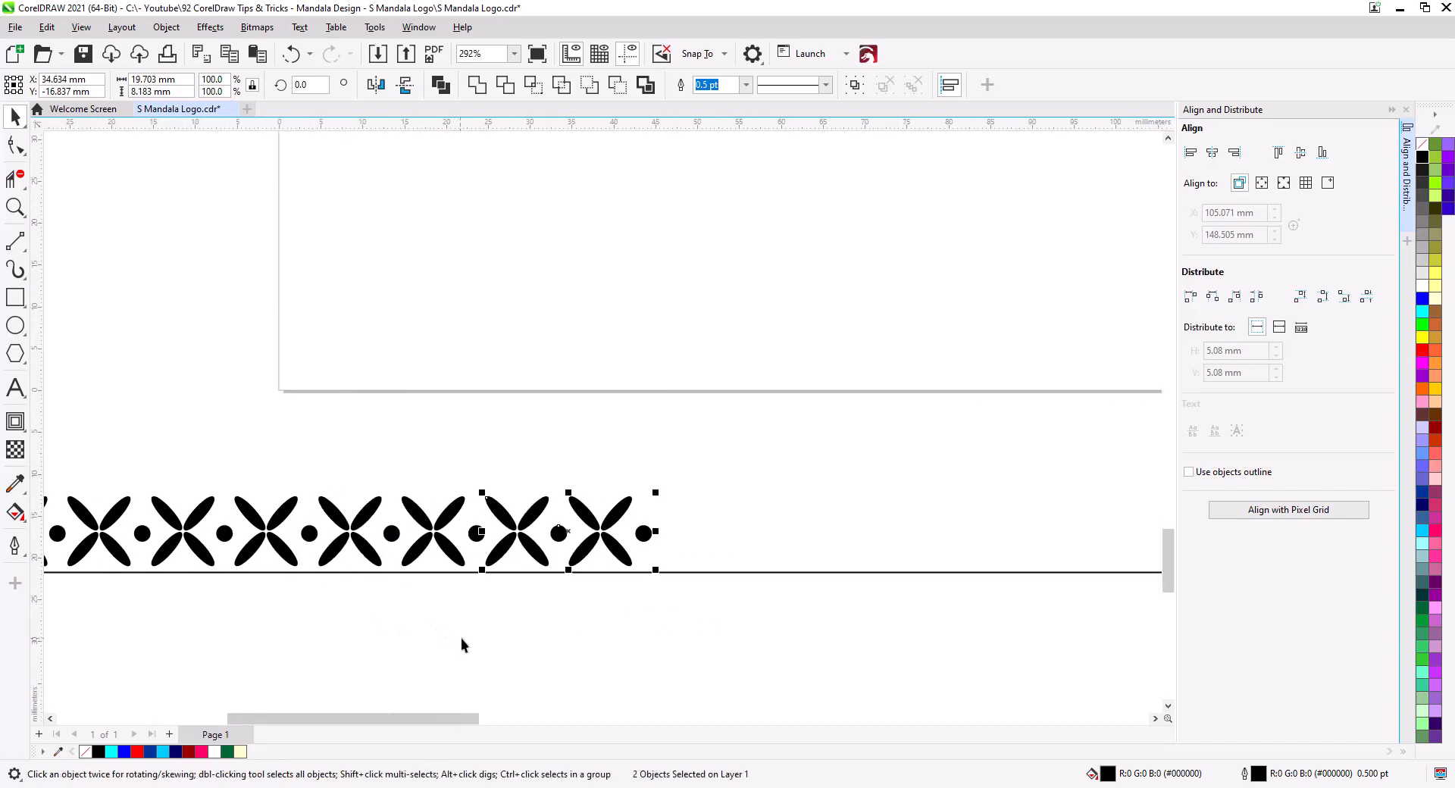
scroll(456, 566, down, 3)
key(ctrl+r)
key(ctrl+r)
key(ctrl+r)
key(ctrl+r)
key(ctrl+r)
key(ctrl+r)
key(ctrl+r)
scroll(512, 593, down, 1)
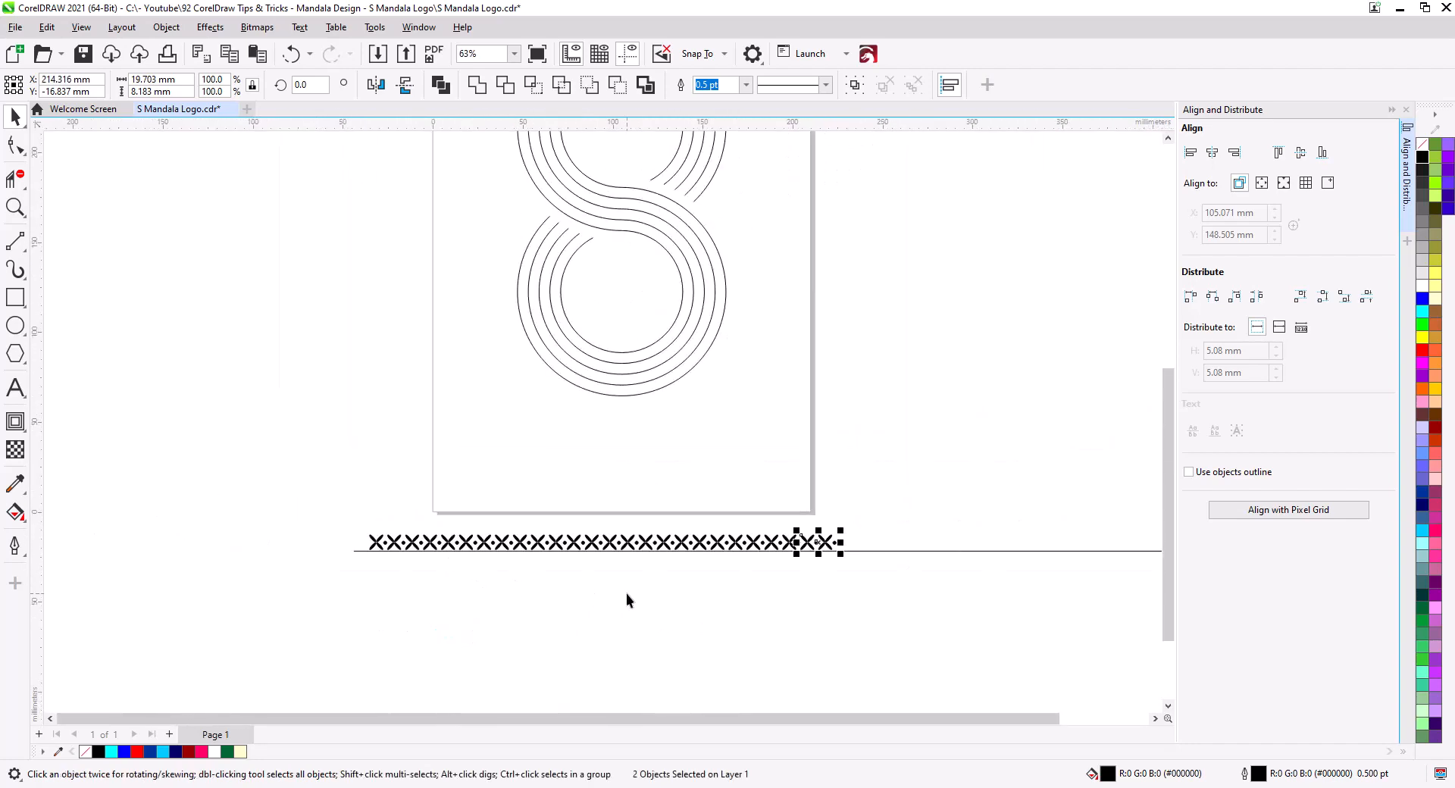
drag(631, 598, 416, 571)
key(ctrl+r)
key(ctrl+r)
key(ctrl+r)
key(ctrl+r)
key(ctrl+r)
key(ctrl+r)
key(ctrl+r)
key(ctrl+r)
key(ctrl+r)
key(ctrl+r)
key(ctrl+r)
key(ctrl+r)
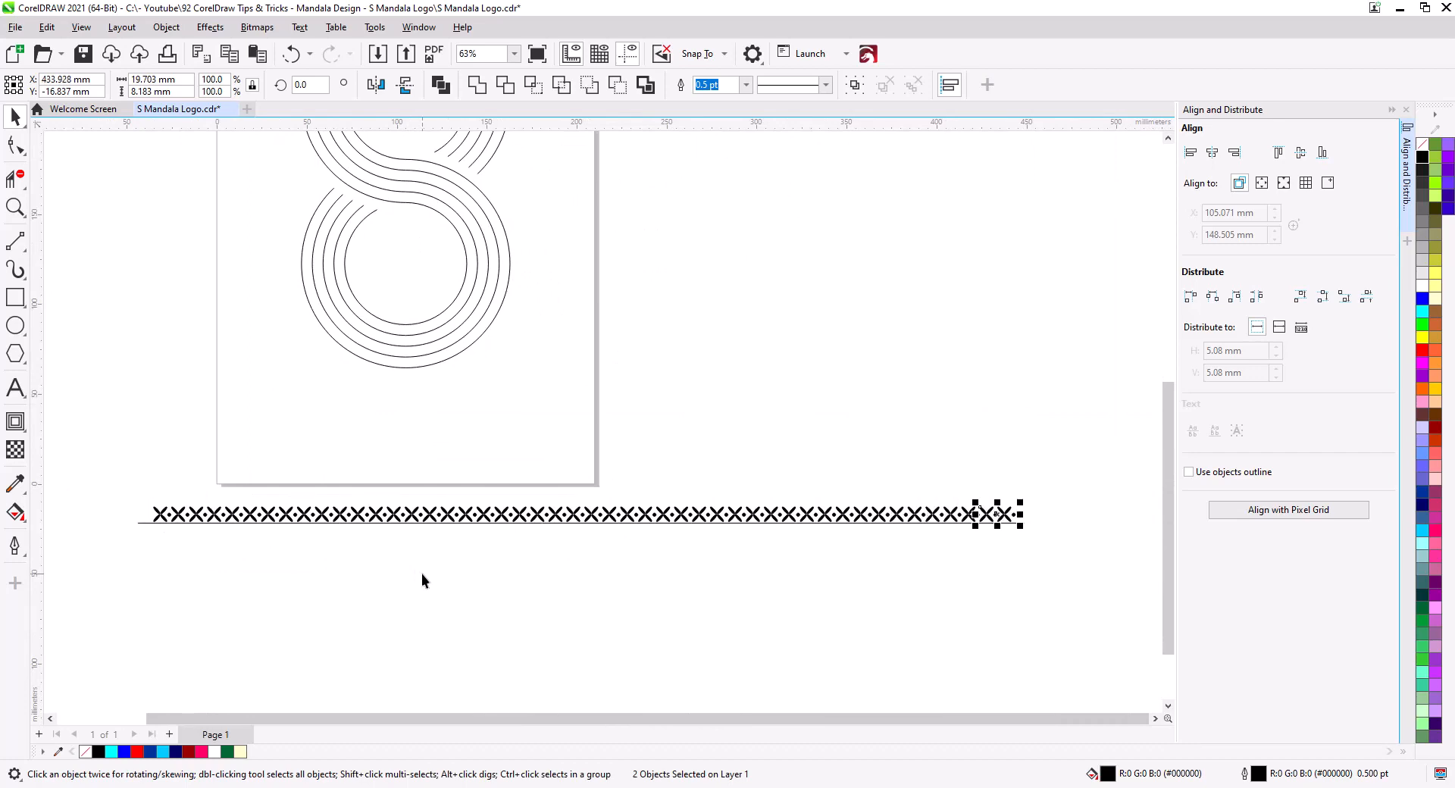
Move the line down away from the pattern row and combine the whole row into a single curve
key(Escape)
drag(157, 532, 172, 573)
key(ctrl+l)
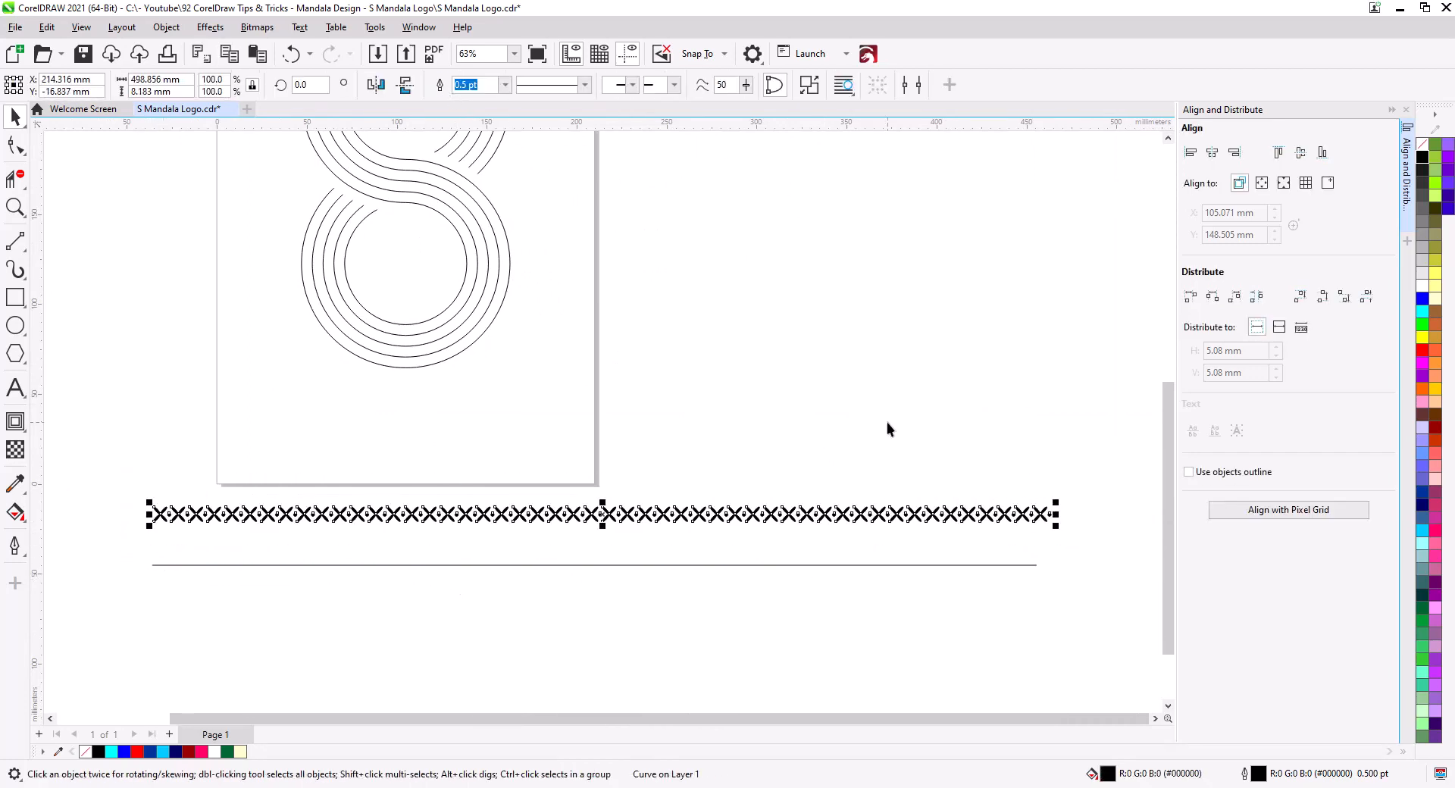
Remove the outline from the combined pattern, move the line back up close beneath it, and select the pattern
right_click(1423, 144)
click(985, 355)
drag(447, 566, 449, 537)
click(478, 518)
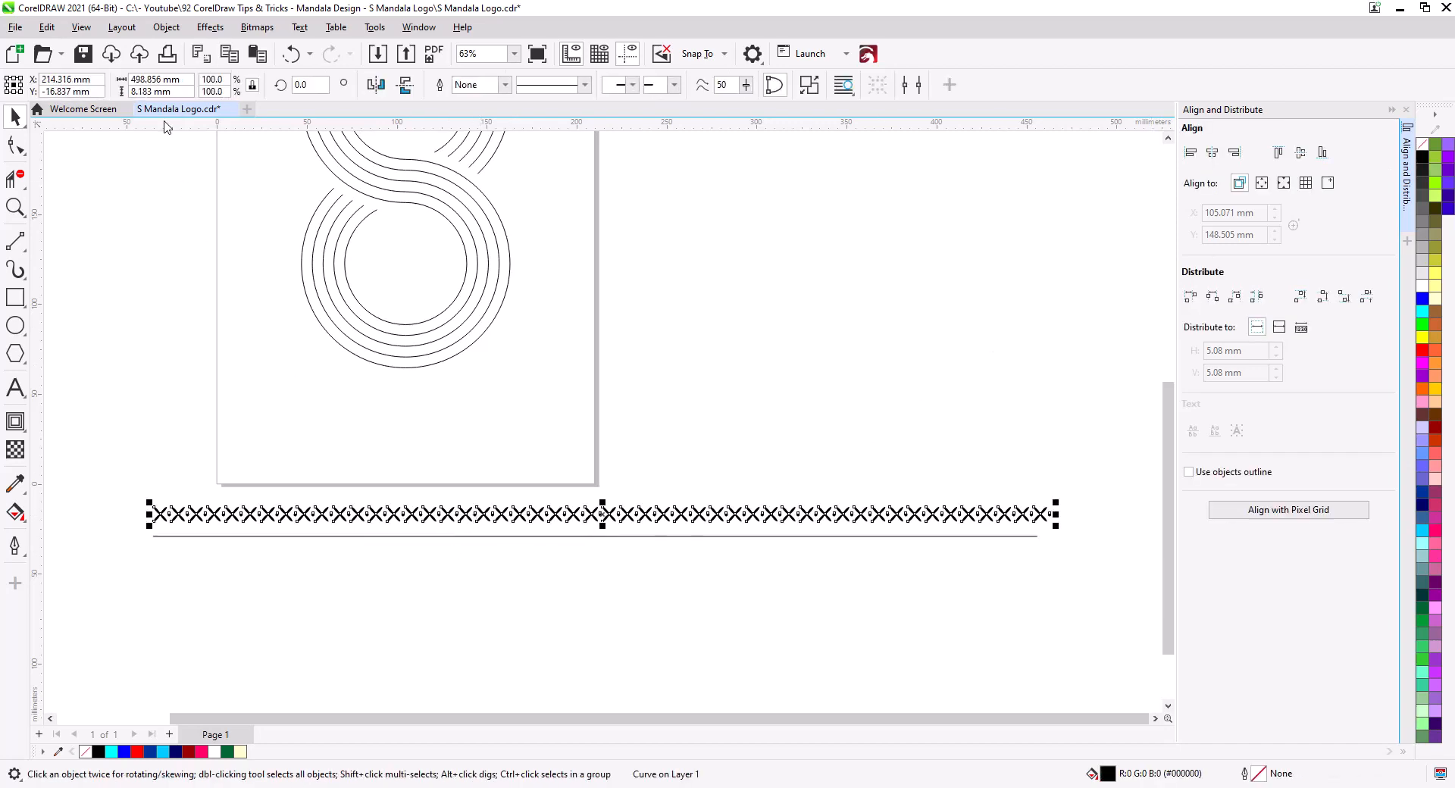
Set the line's length to 498.856 mm to match the pattern row and centre it horizontally with the row
click(256, 537)
double_click(140, 80)
key(ctrl+v)
key(Return)
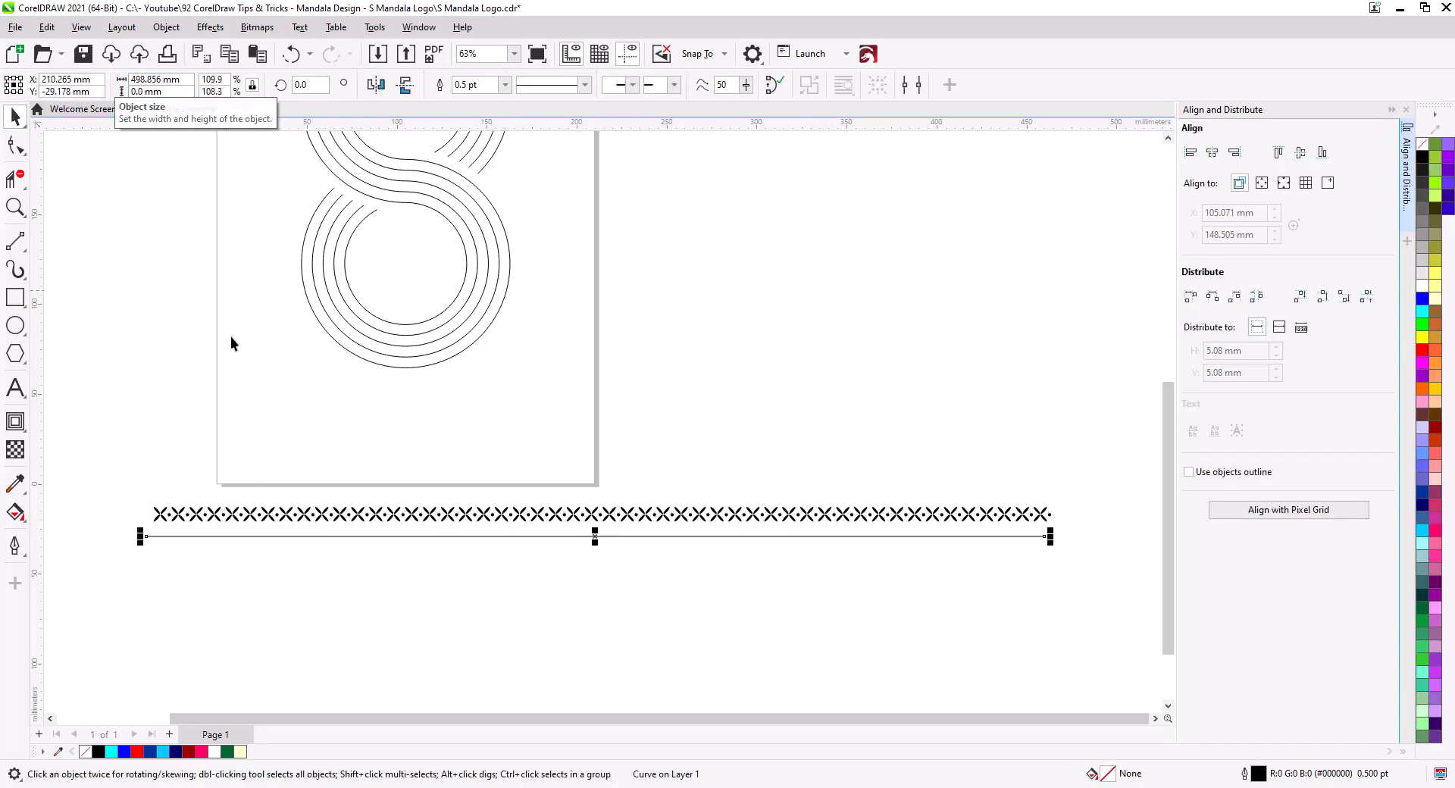
shift+click(254, 515)
key(c)
click(311, 561)
Move the line up closer beneath the pattern row and set its outline width to 2.0 pt
scroll(630, 539, up, 2)
scroll(630, 539, up, 1)
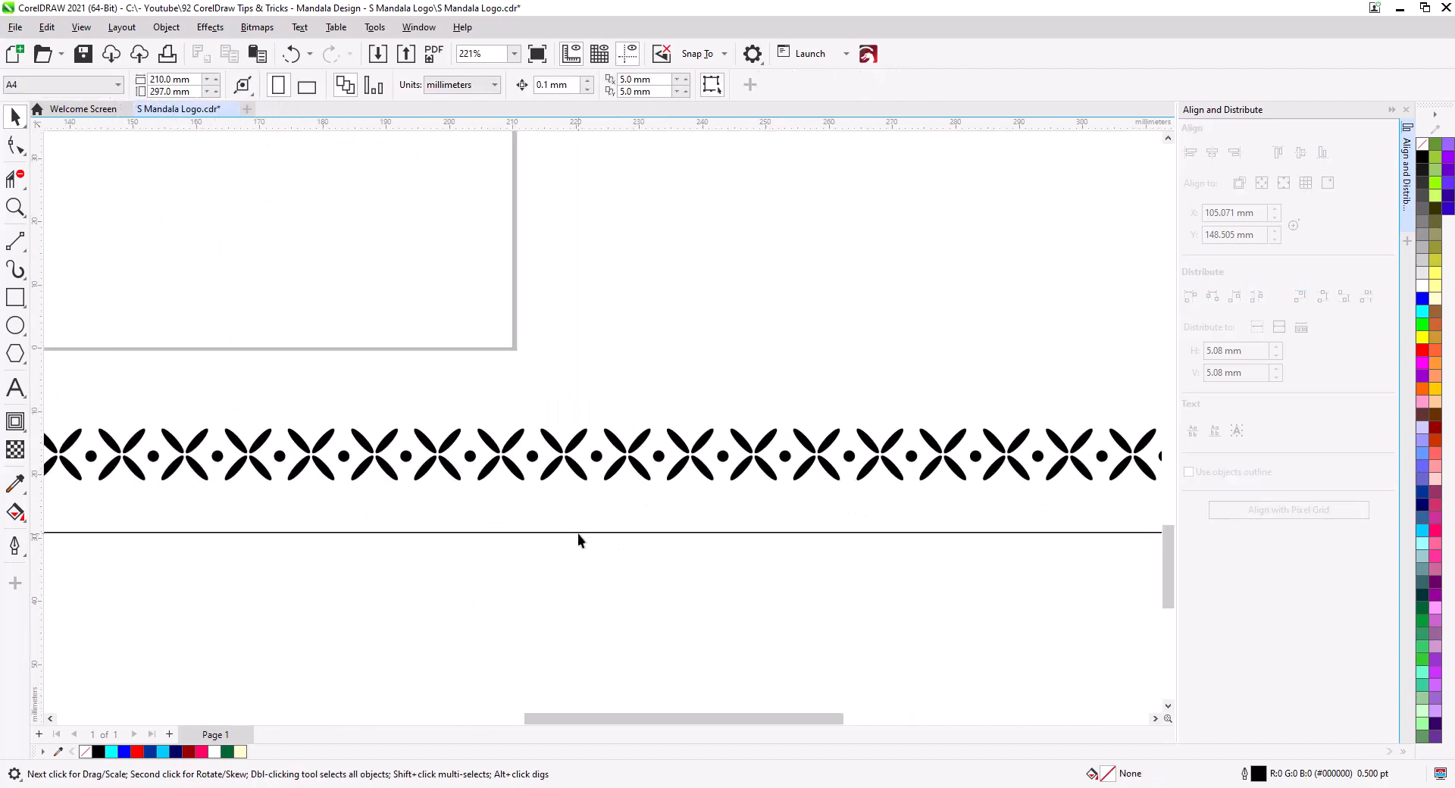
click(580, 532)
scroll(584, 530, up, 3)
click(505, 84)
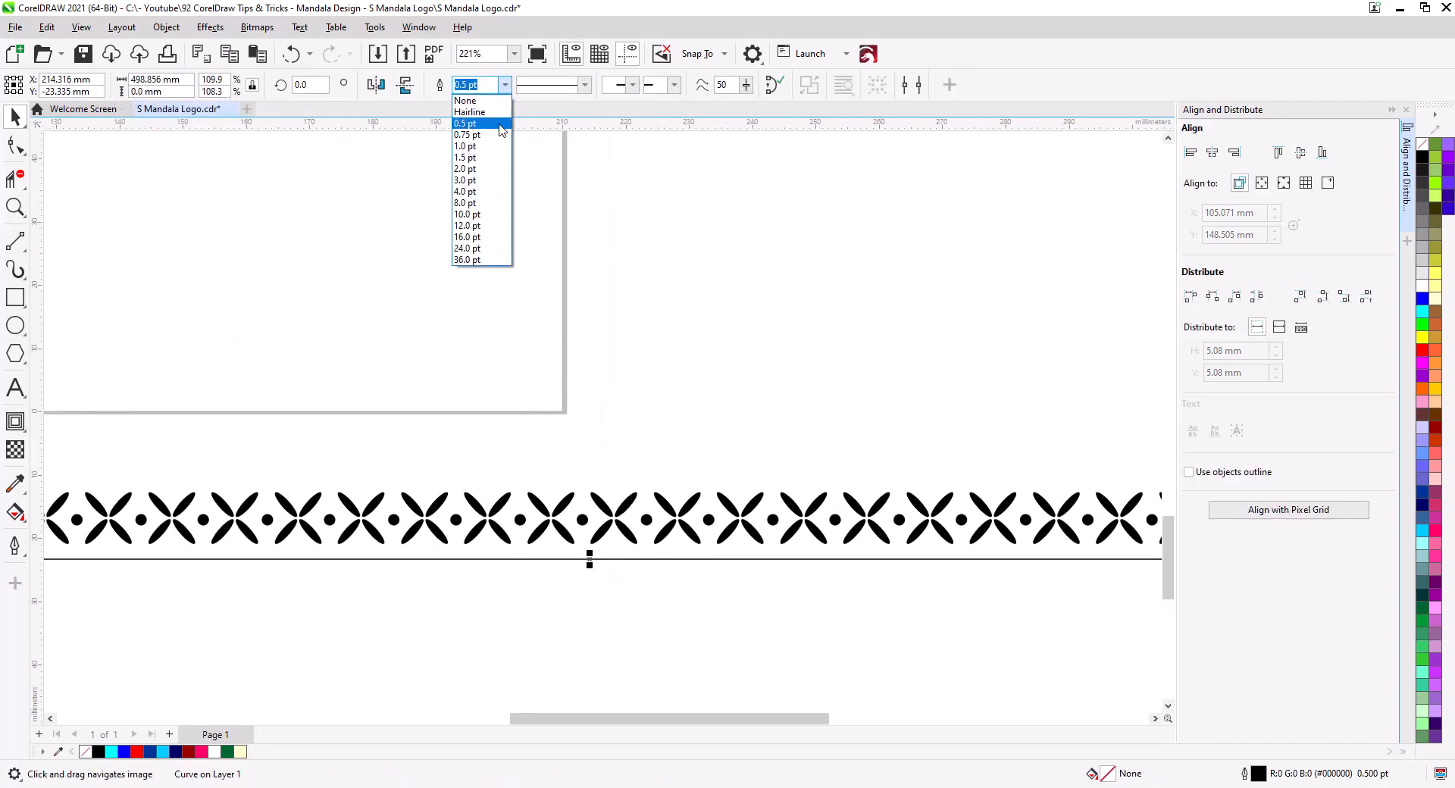
click(497, 157)
click(505, 84)
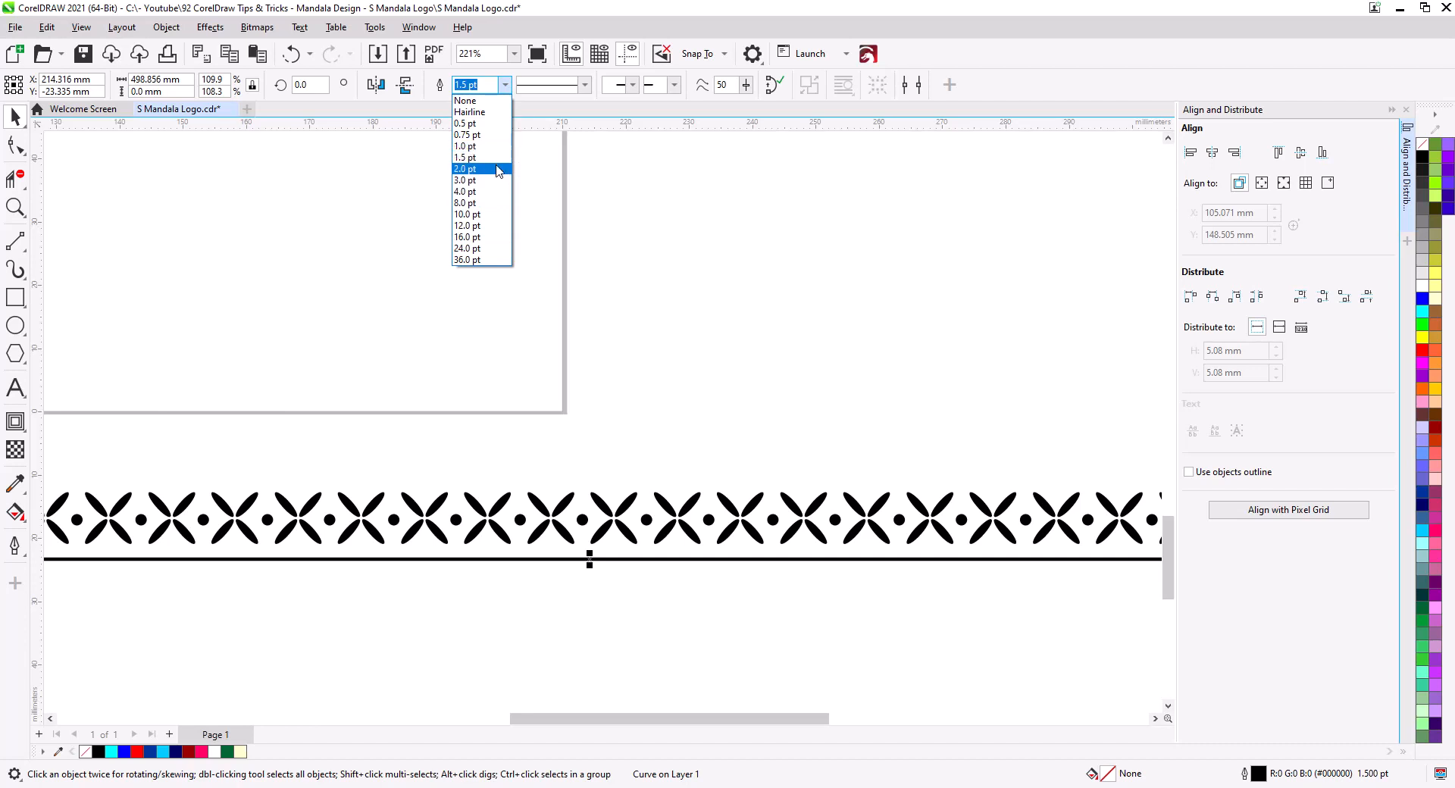
click(497, 158)
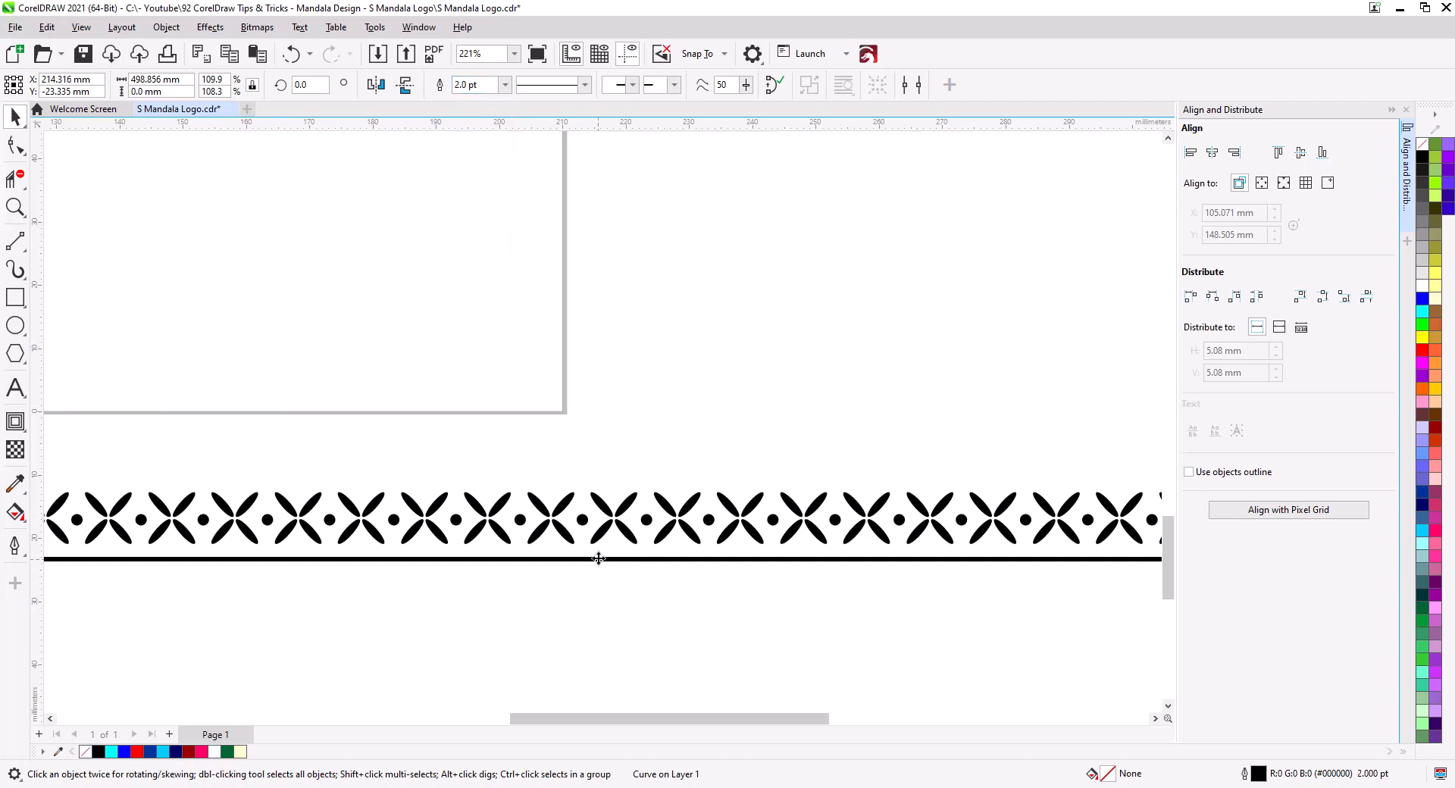
Bring the line slightly closer to the pattern row and place a duplicate of it just above the row
drag(599, 559, 605, 485)
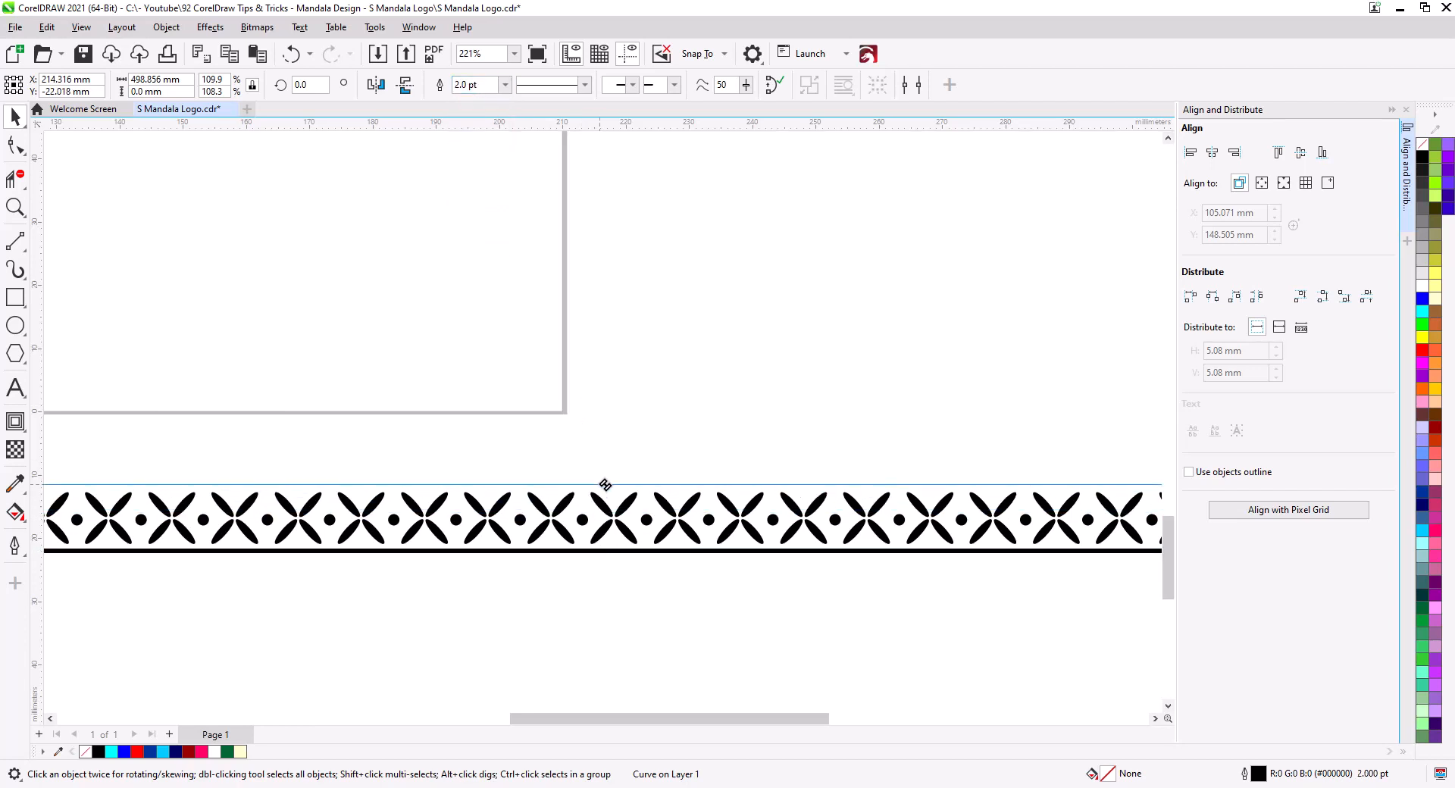
right_click(604, 485)
click(640, 520)
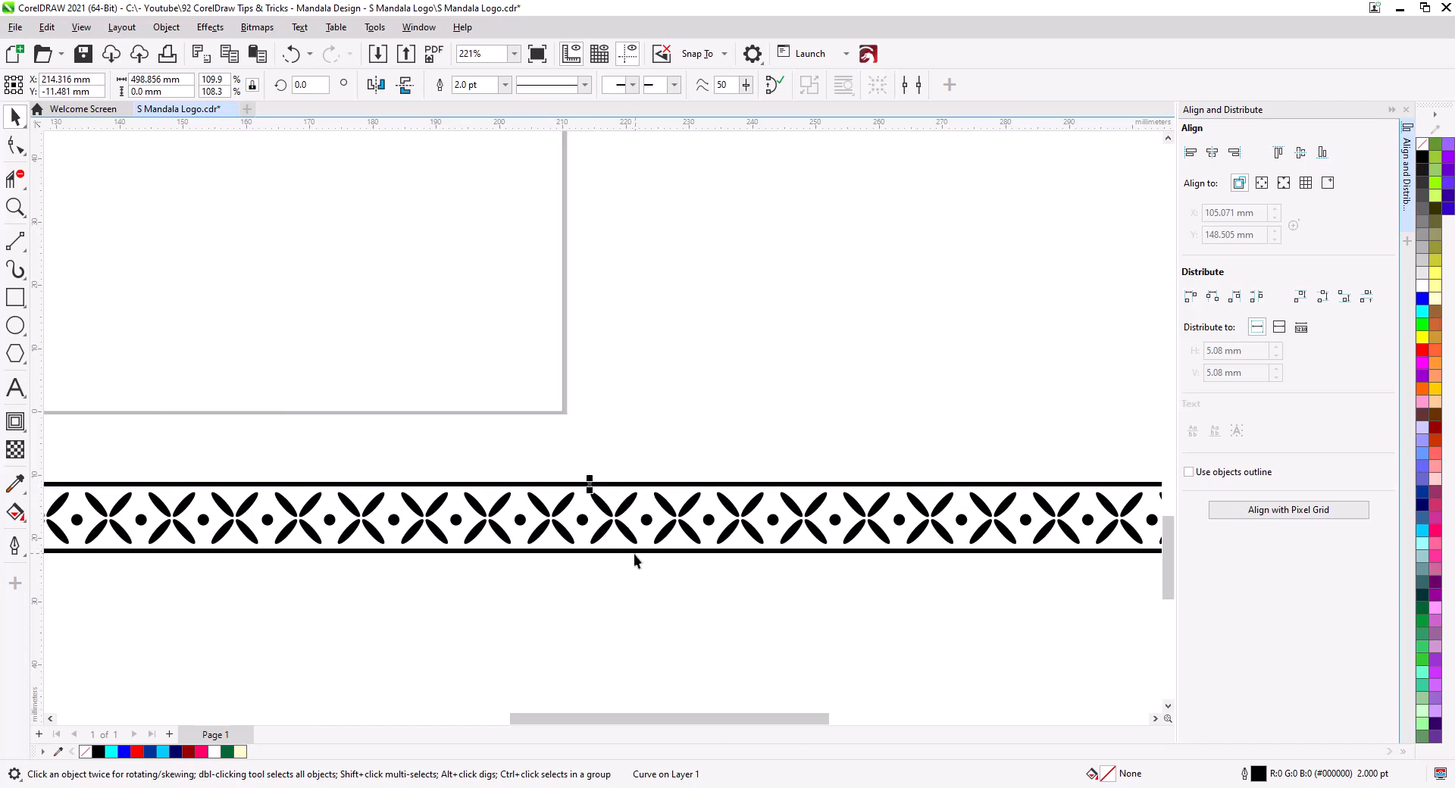
Group the two border lines and centre them vertically with the pattern row
shift+click(629, 551)
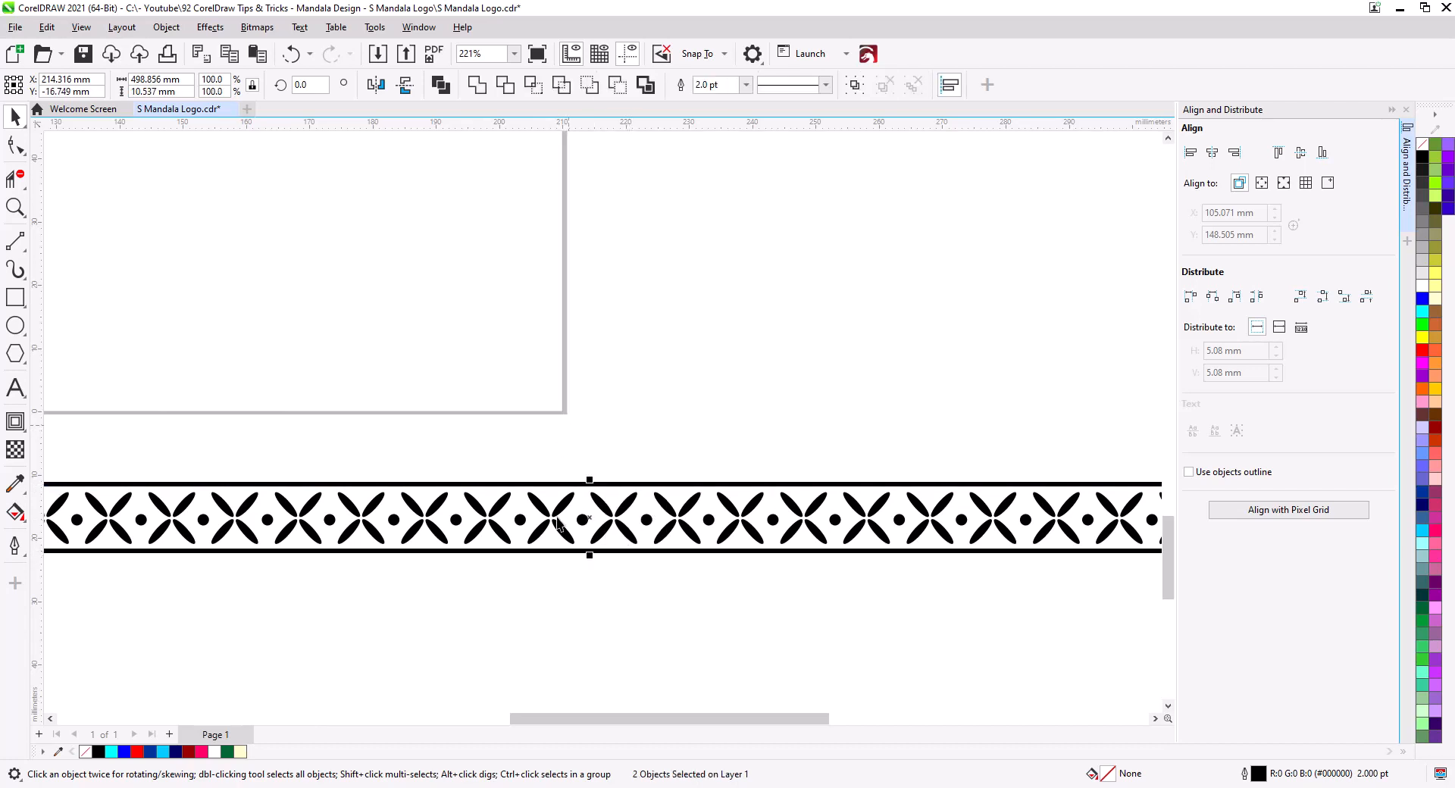
key(ctrl+g)
key(ctrl+u)
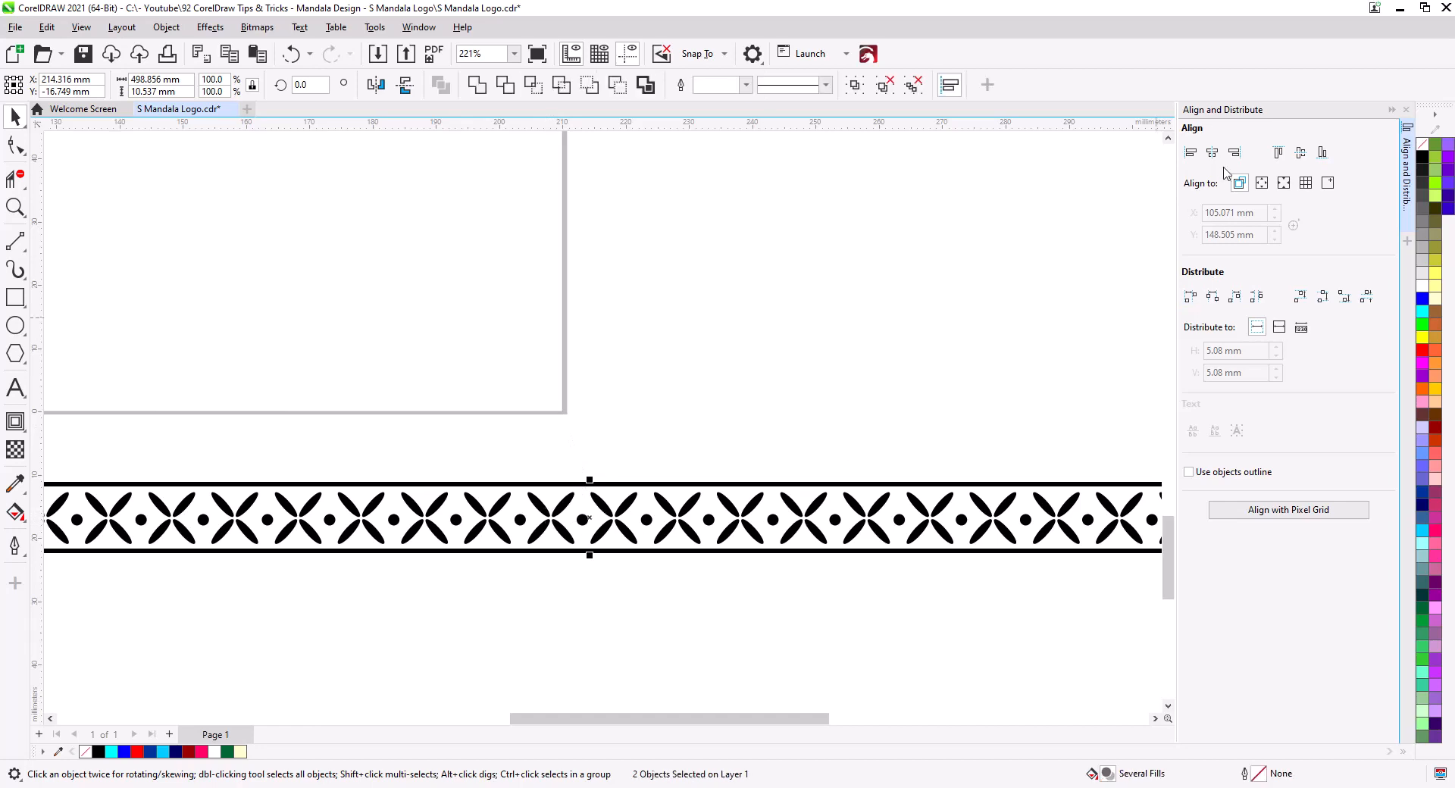
click(1299, 154)
Save the selected pattern and border lines as an Artistic Media brush named 00, replacing the existing file
scroll(711, 288, down, 4)
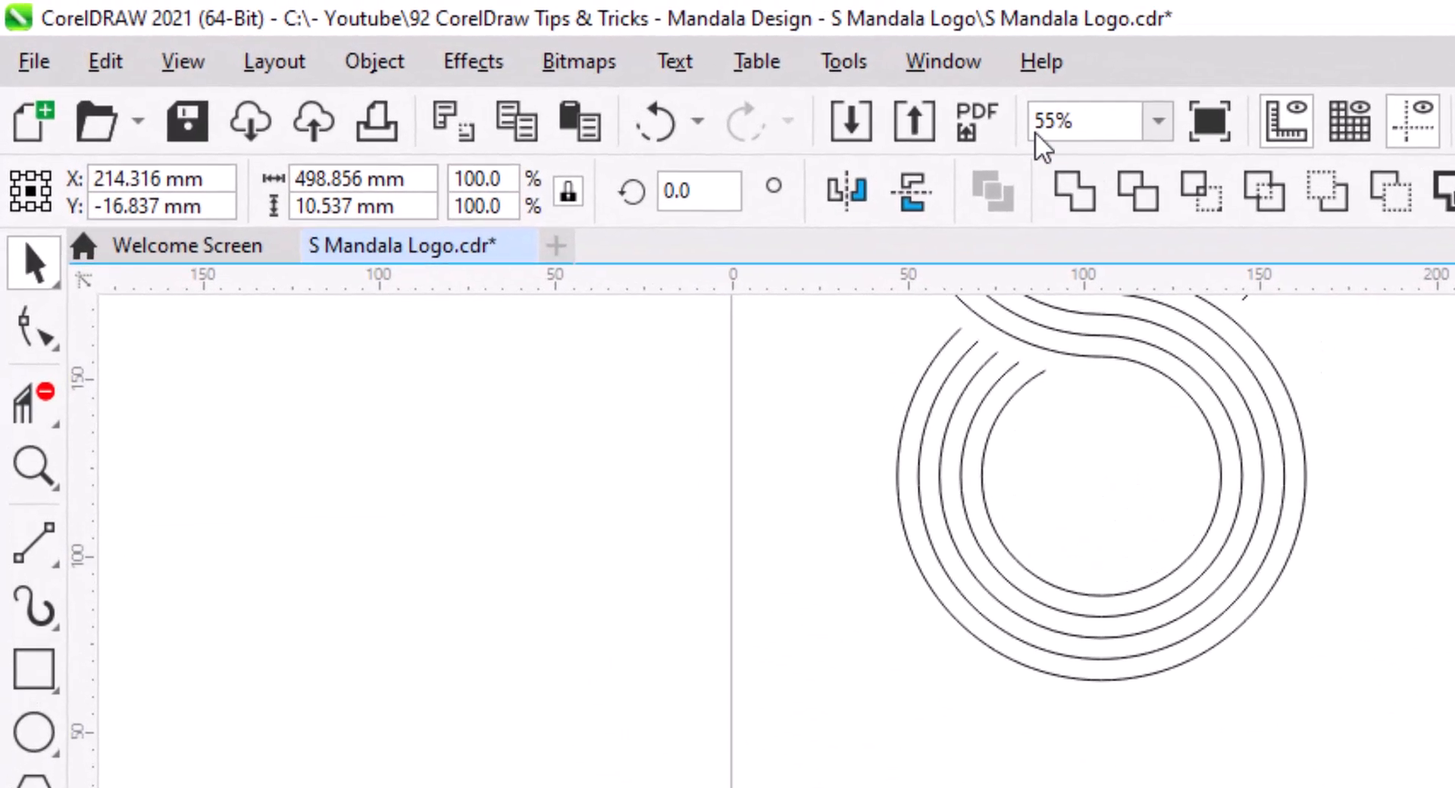
click(962, 67)
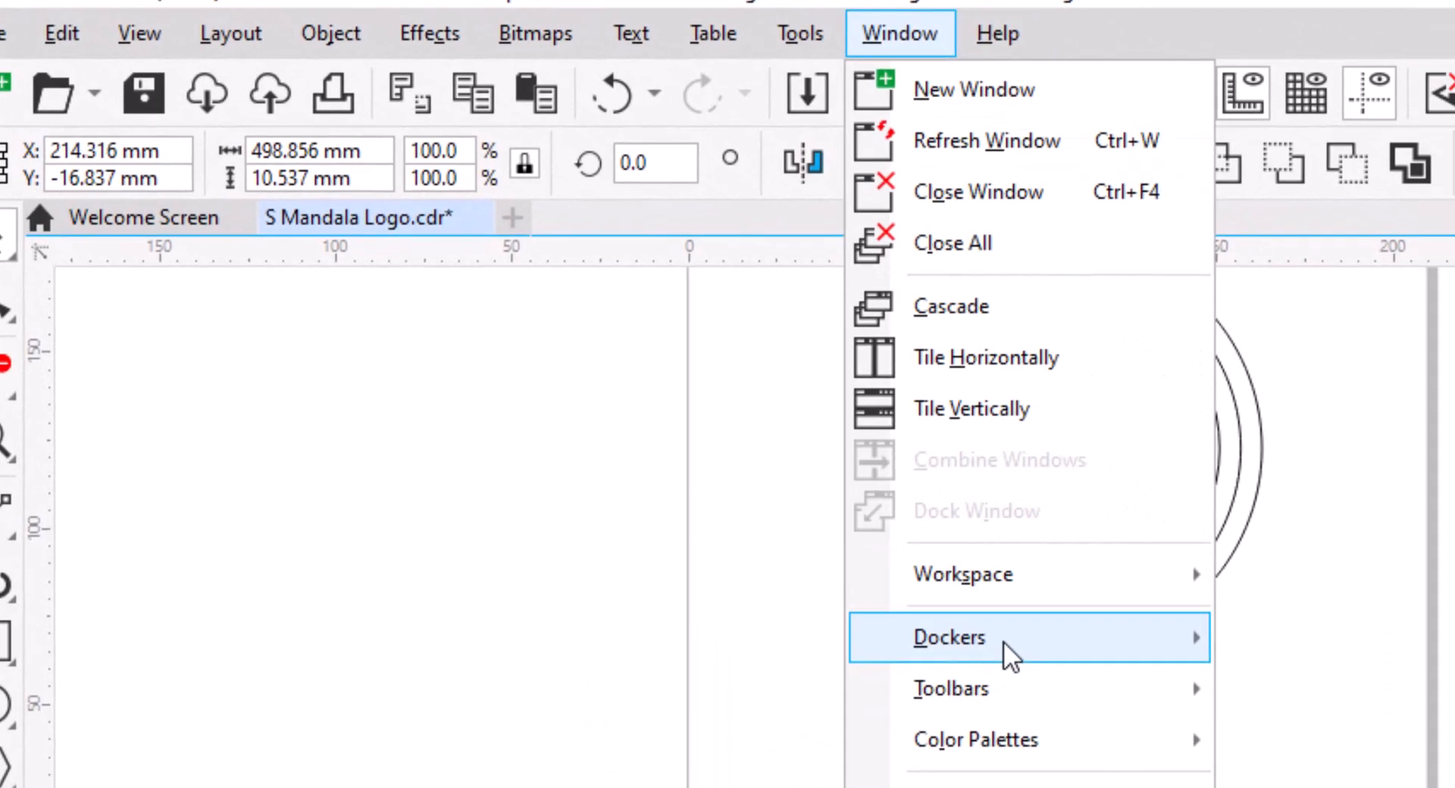
mouse_move(1048, 671)
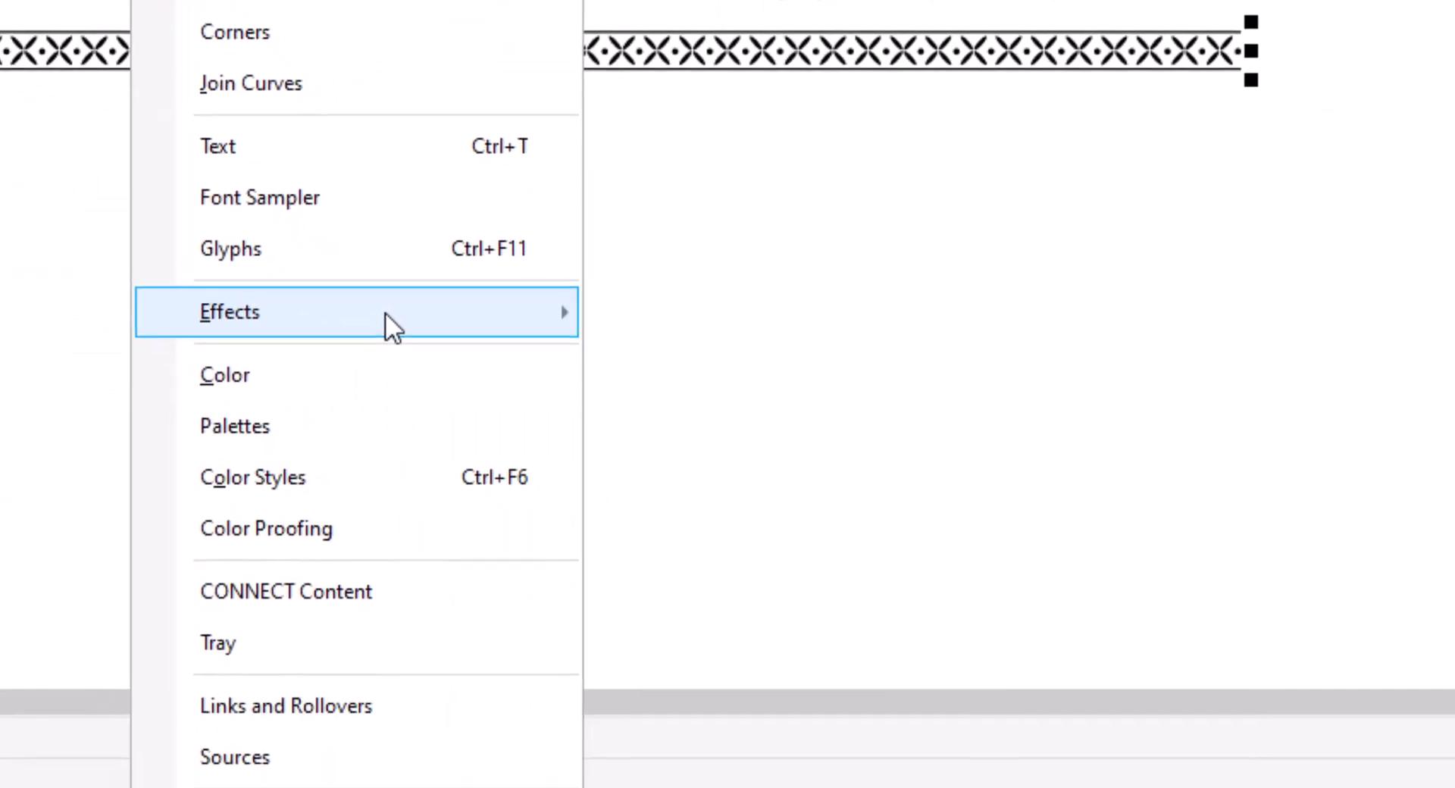
mouse_move(390, 324)
click(720, 312)
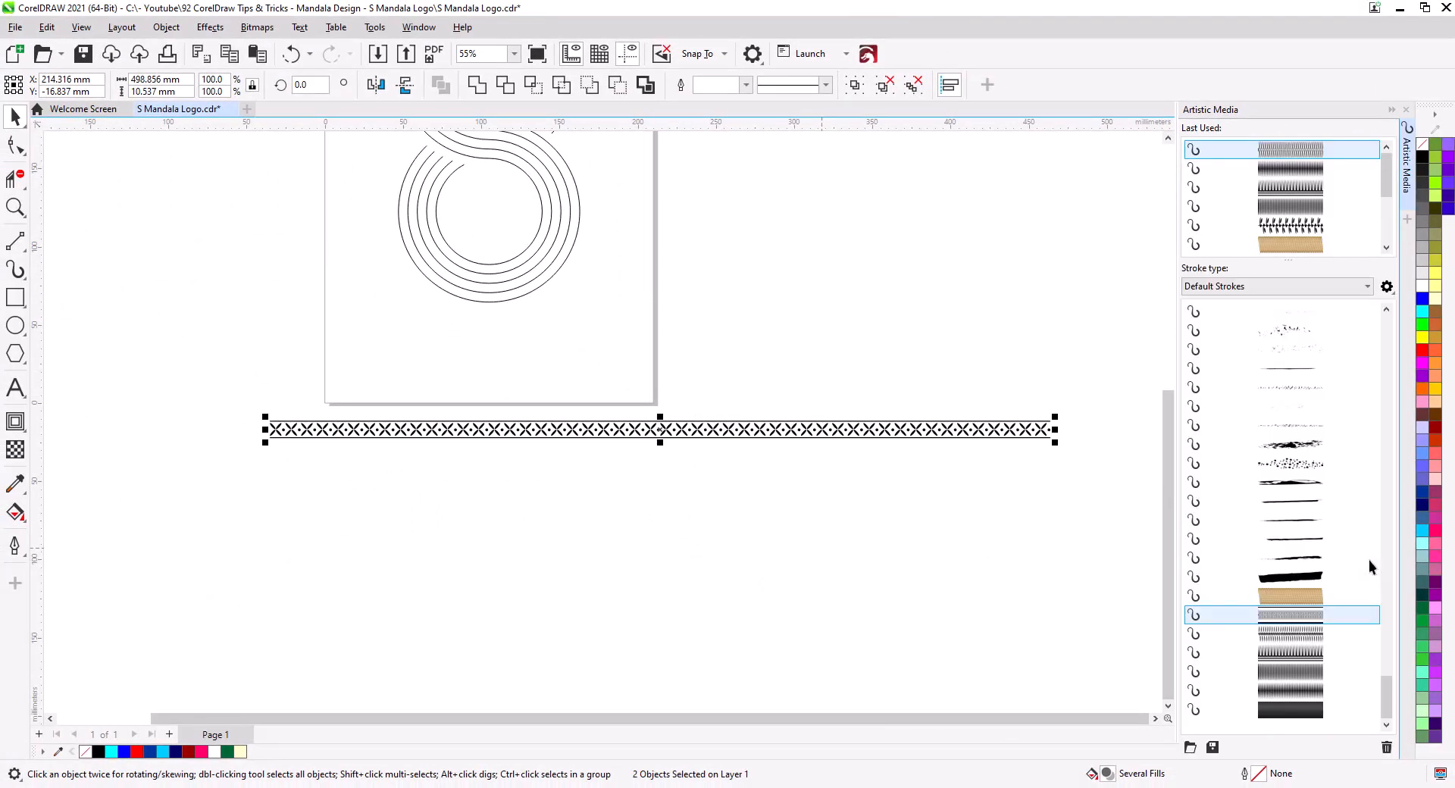
click(1213, 749)
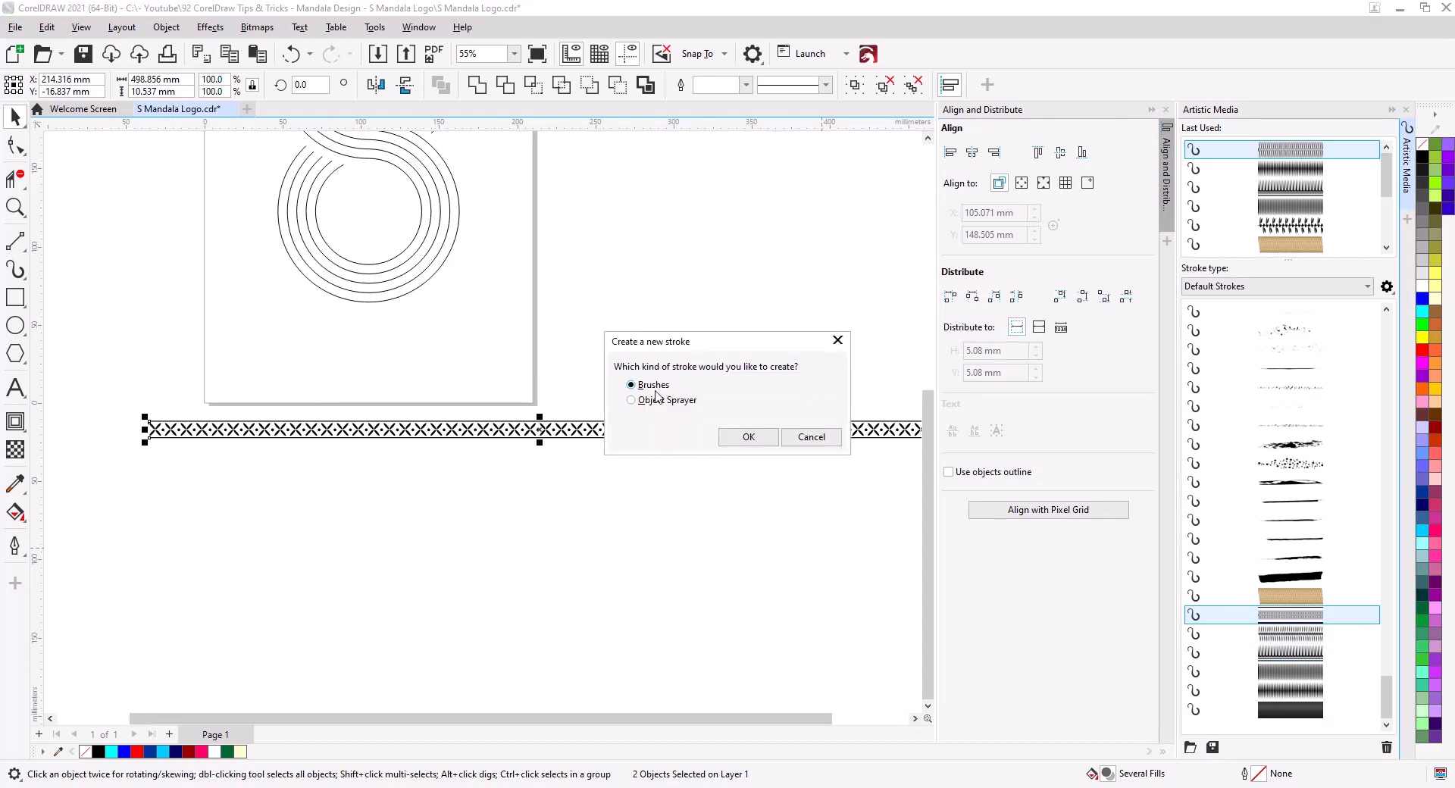
click(747, 438)
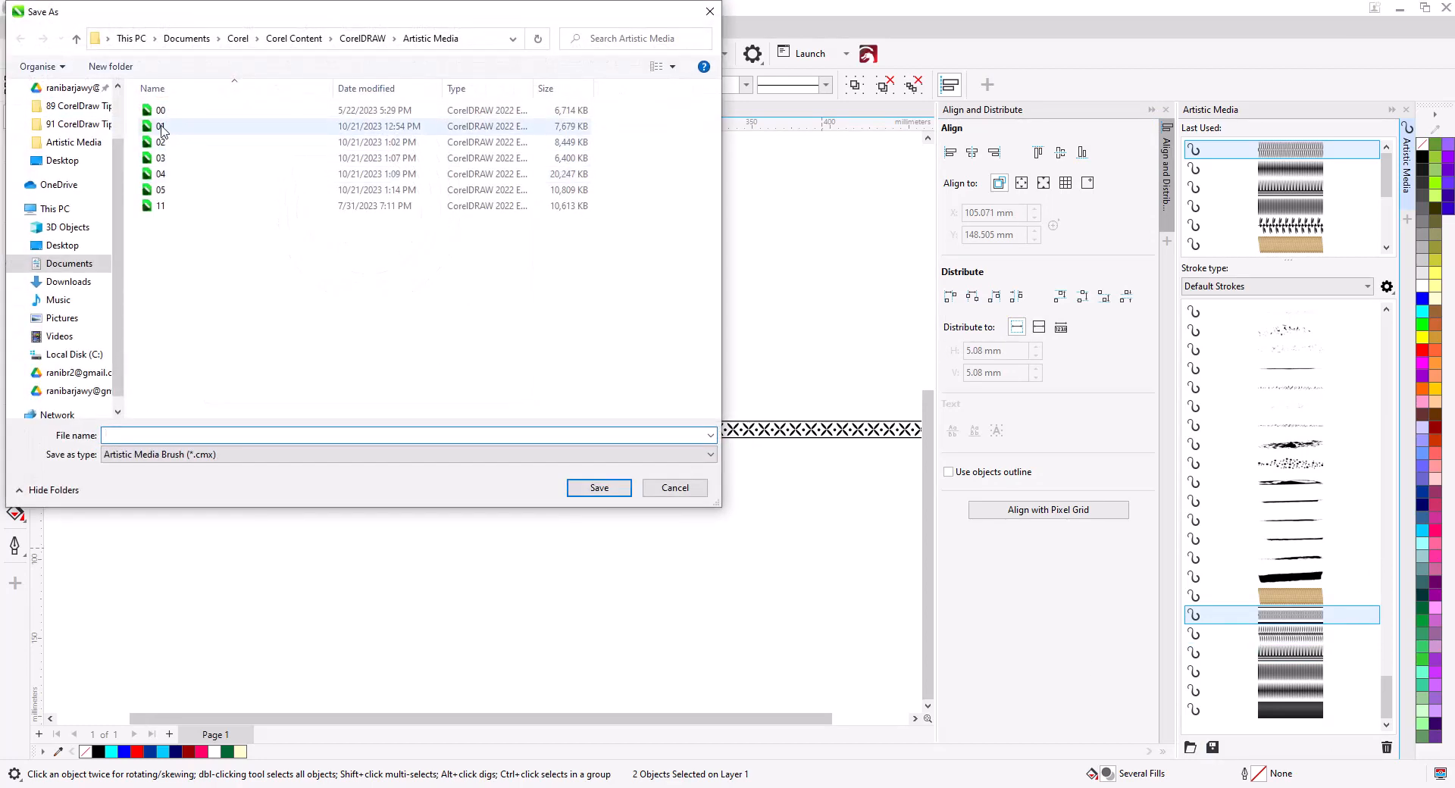
double_click(159, 110)
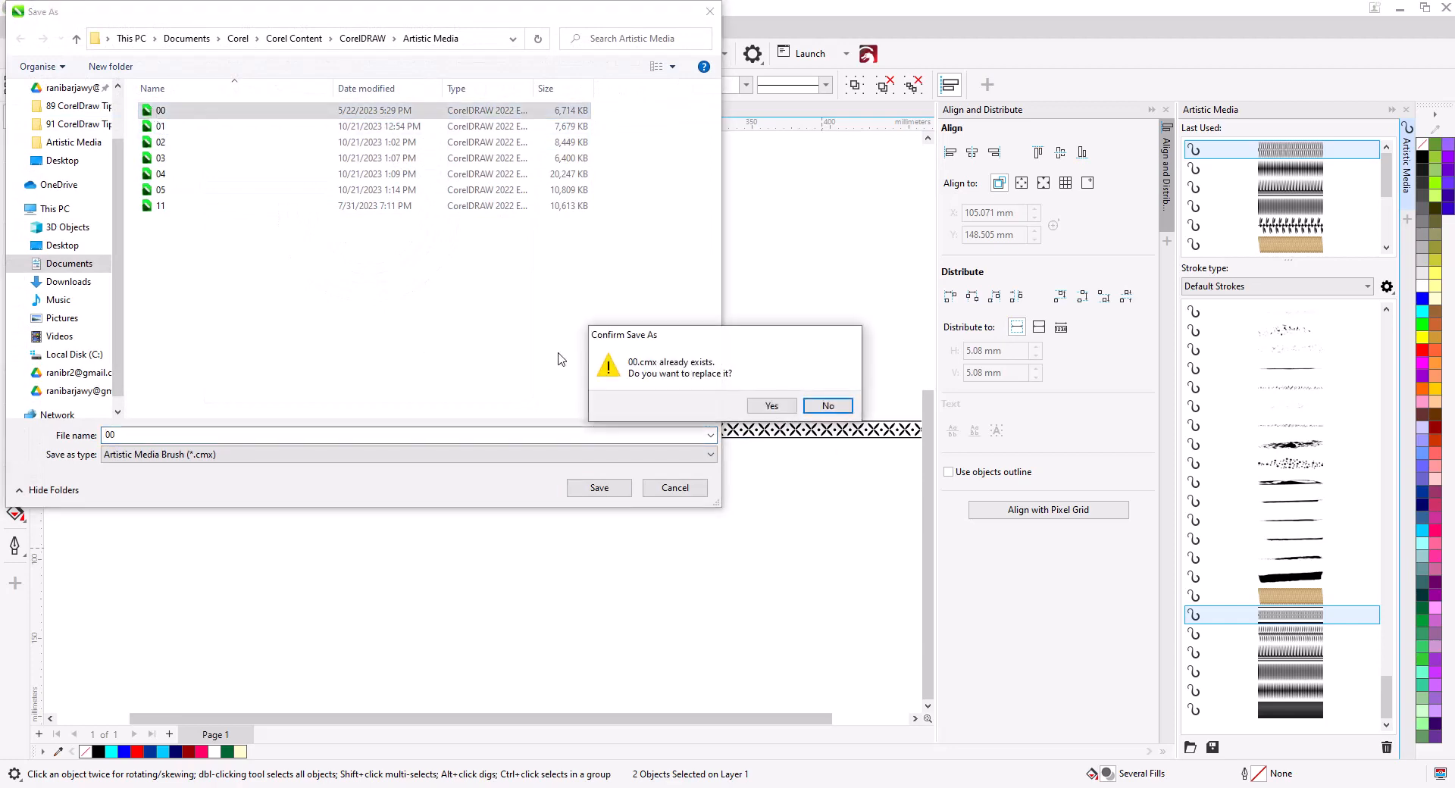
click(768, 407)
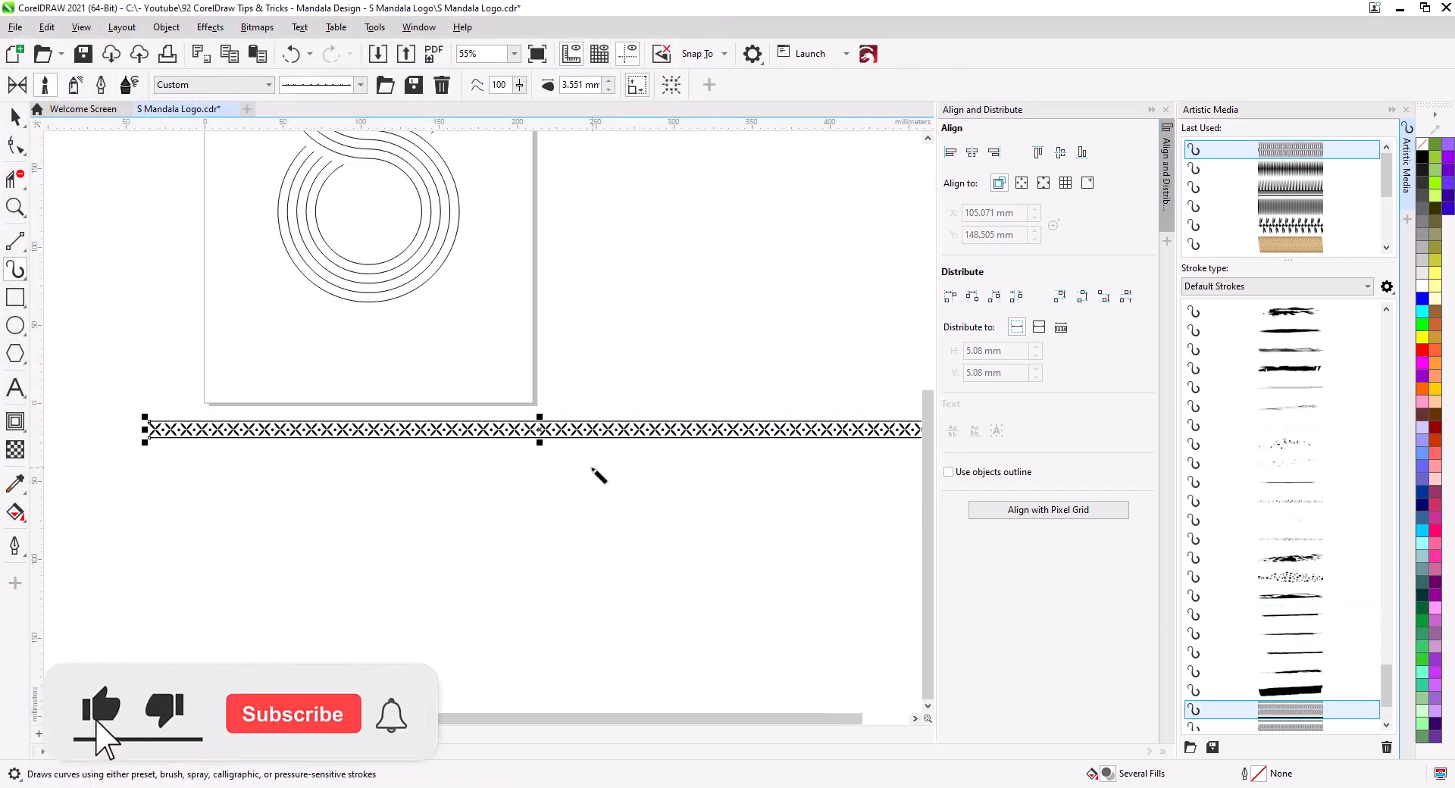
Combine the outermost arc of the upper circle with the innermost arc of the lower circle into one curve
scroll(593, 469, down, 1)
drag(597, 481, 611, 649)
scroll(332, 366, up, 4)
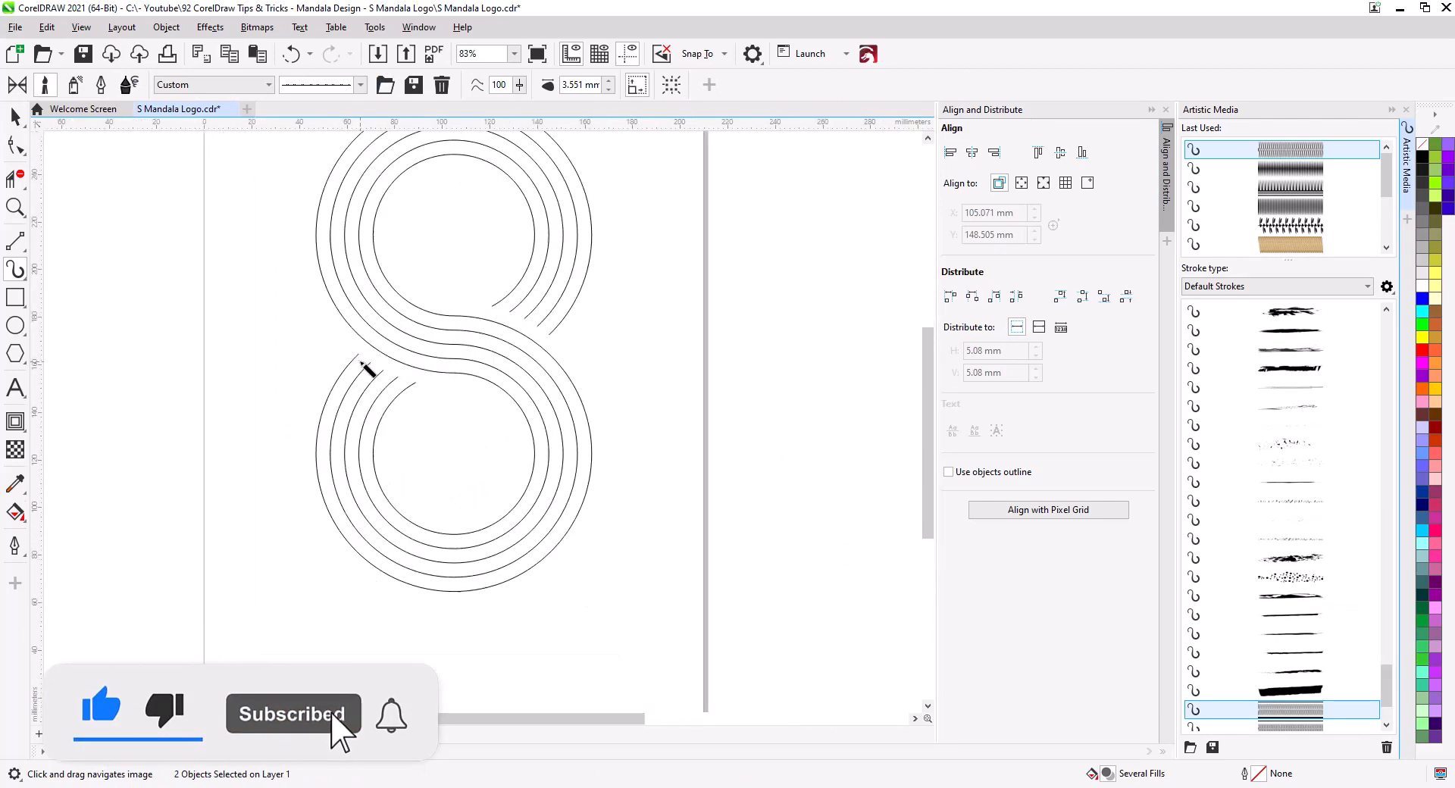
key(space)
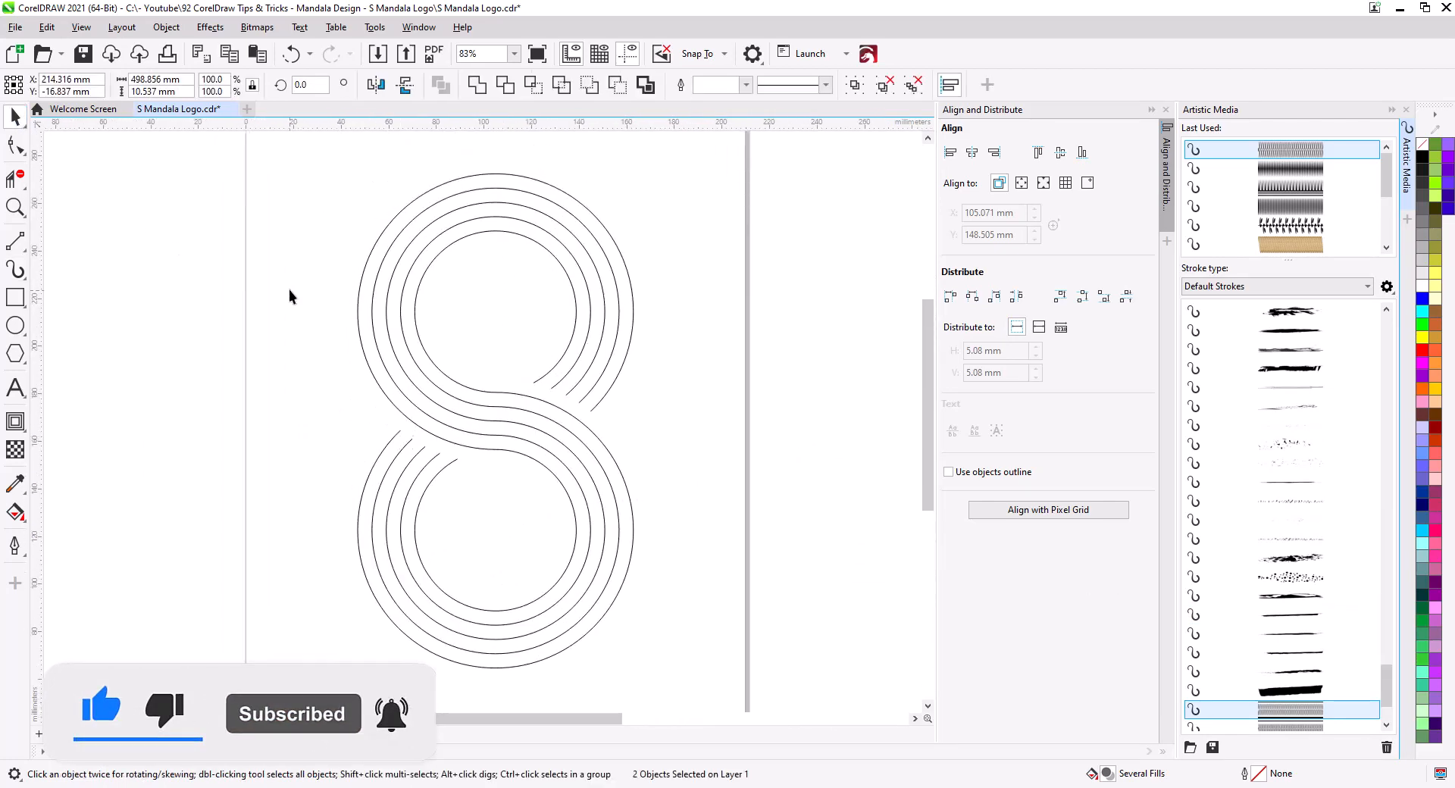
click(618, 381)
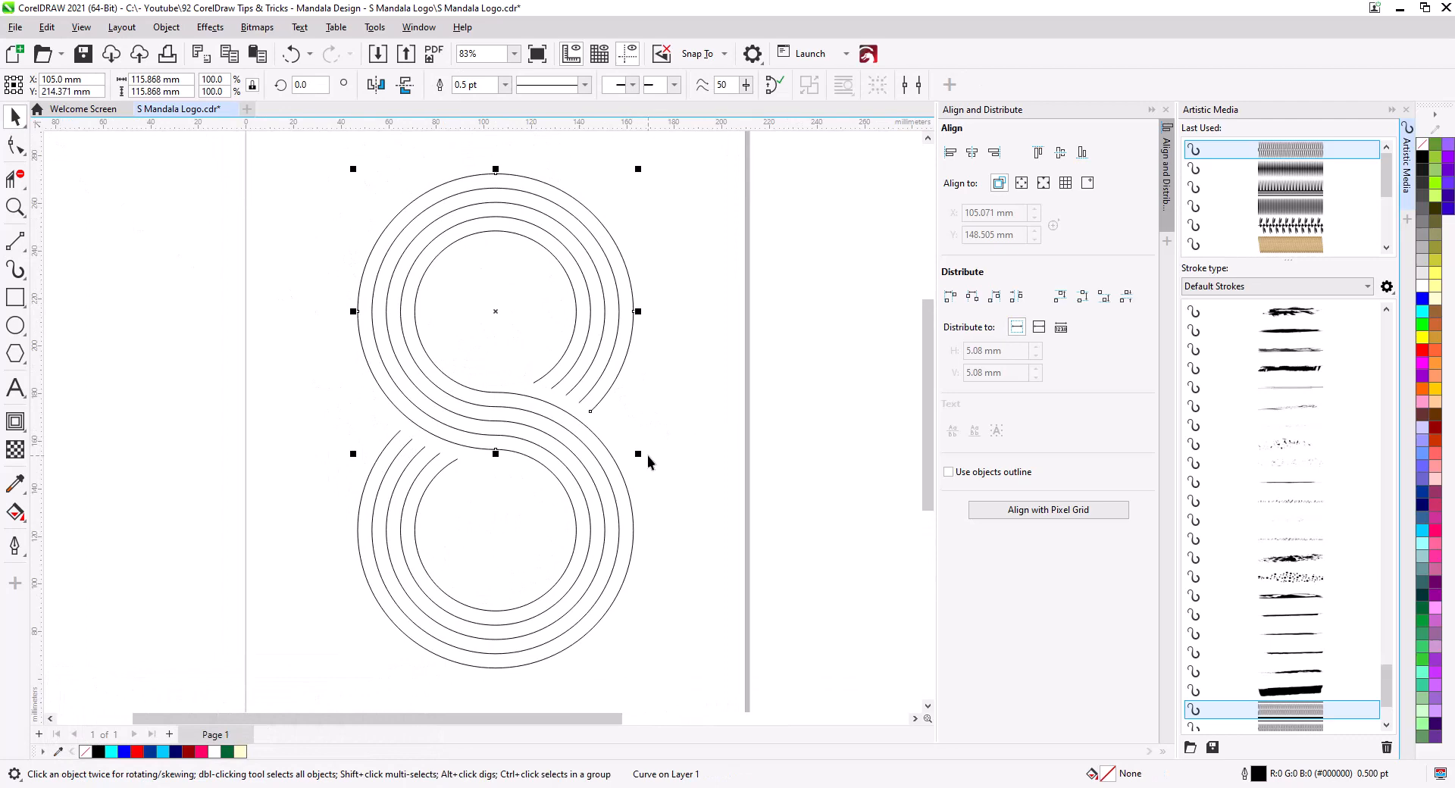
shift+click(546, 470)
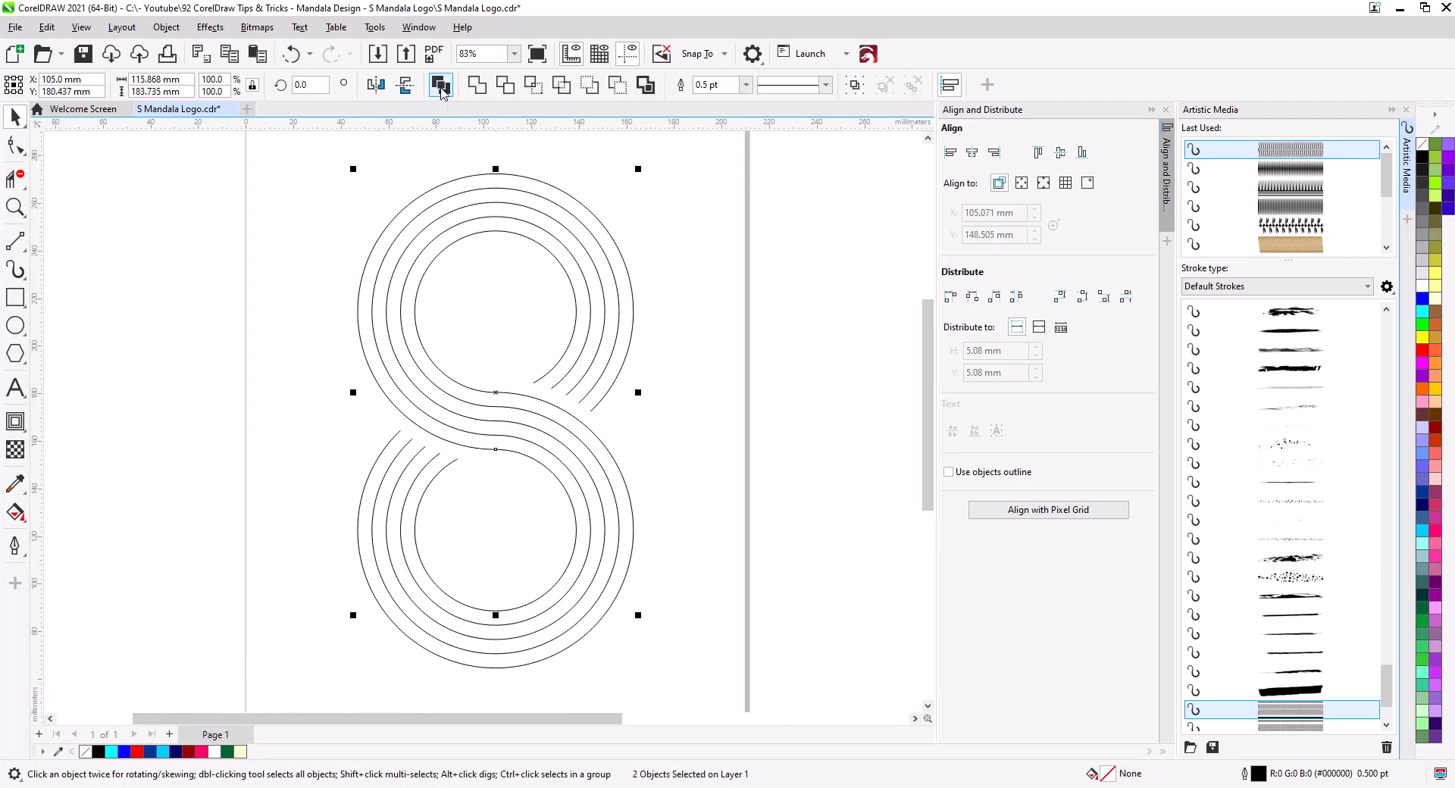
click(440, 85)
Combine each of the remaining four upper arcs with the lower arc that continues it, pair by pair
click(612, 349)
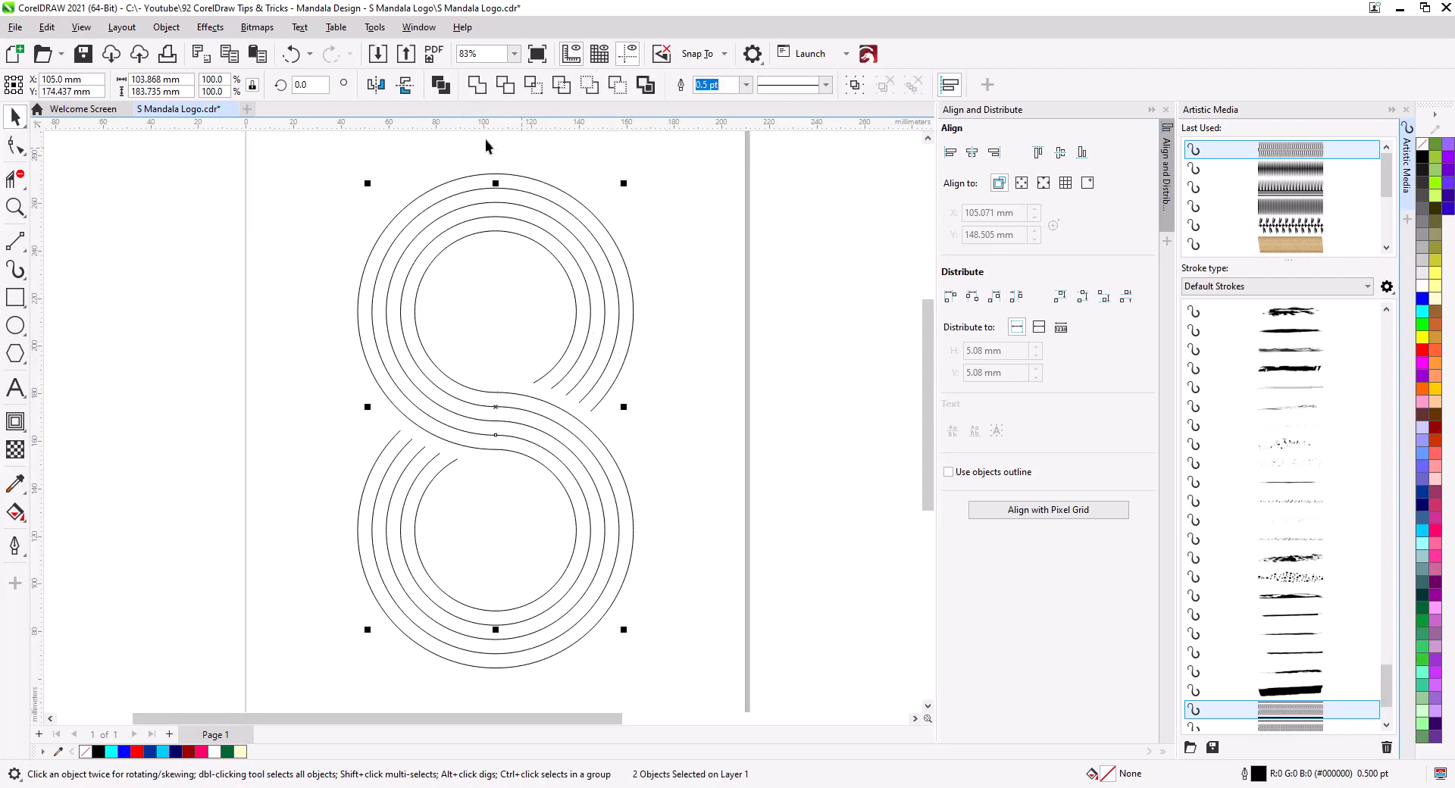
click(576, 390)
shift+click(561, 442)
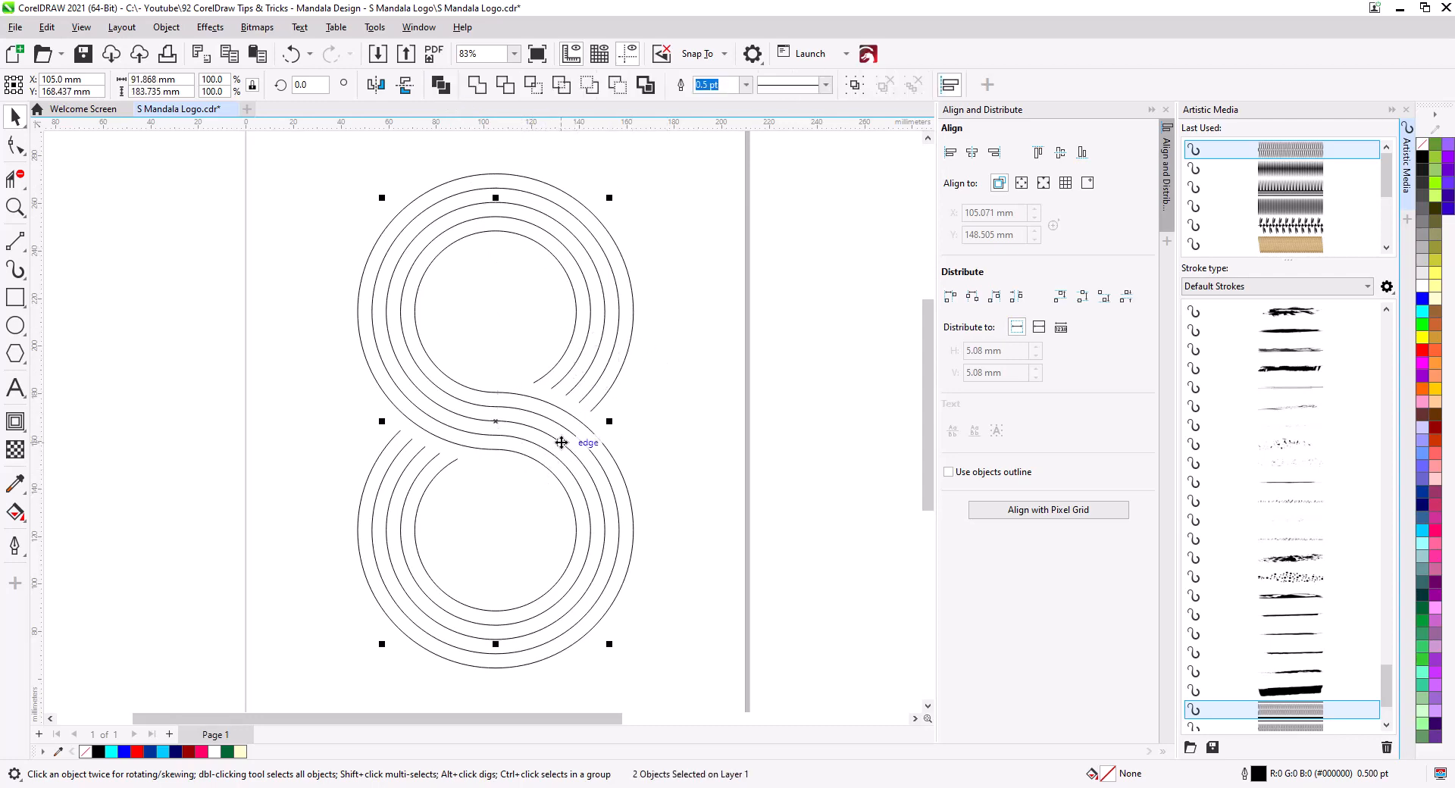
click(440, 85)
click(569, 374)
shift+click(567, 431)
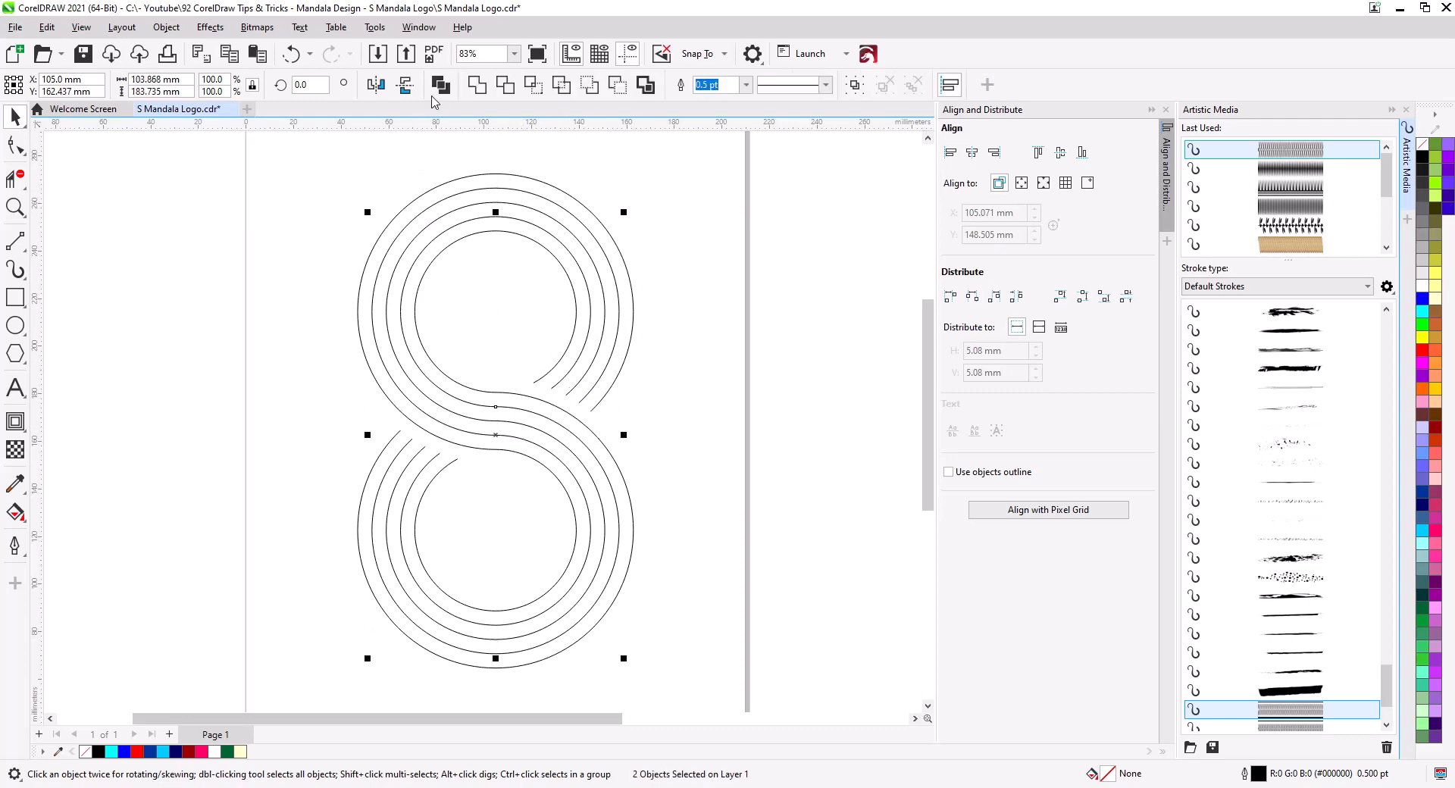
click(441, 85)
click(552, 379)
shift+click(590, 430)
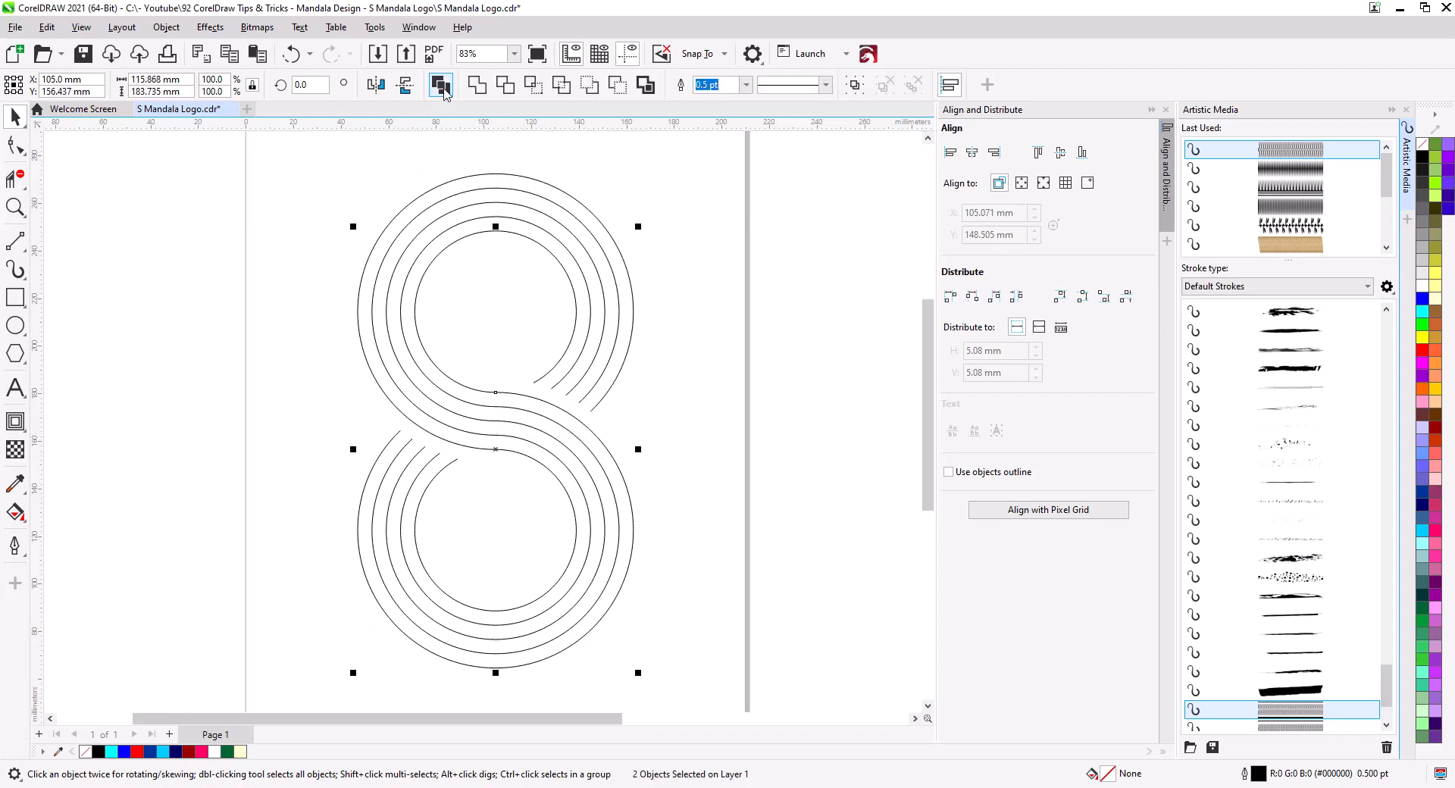
click(440, 85)
Join the two meeting end nodes at the centre of each of the five combined curves with the Shape tool
click(15, 144)
scroll(448, 425, up, 6)
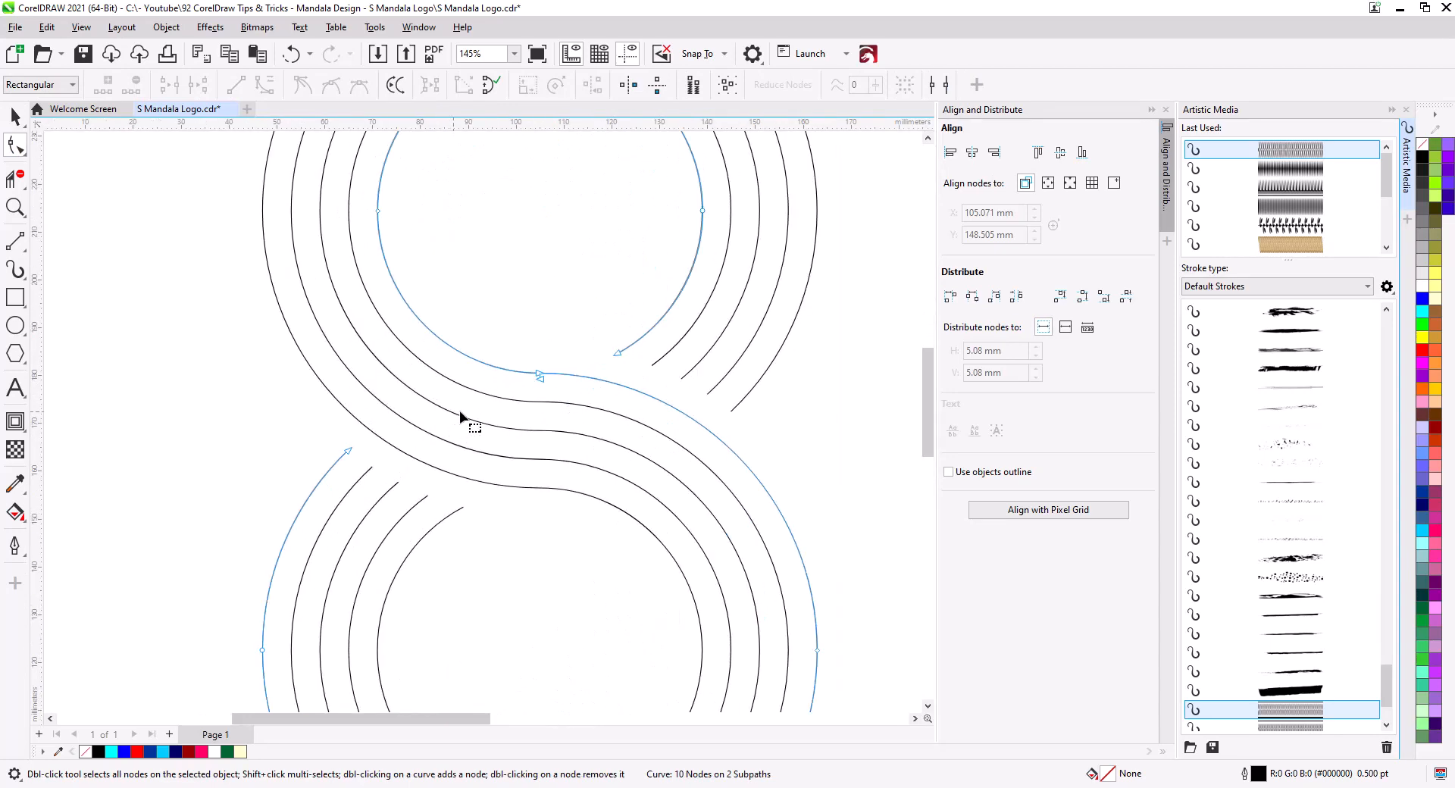
mouse_move(546, 412)
mouse_down()
mouse_move(514, 451)
mouse_move(502, 408)
mouse_move(518, 408)
mouse_up()
click(534, 475)
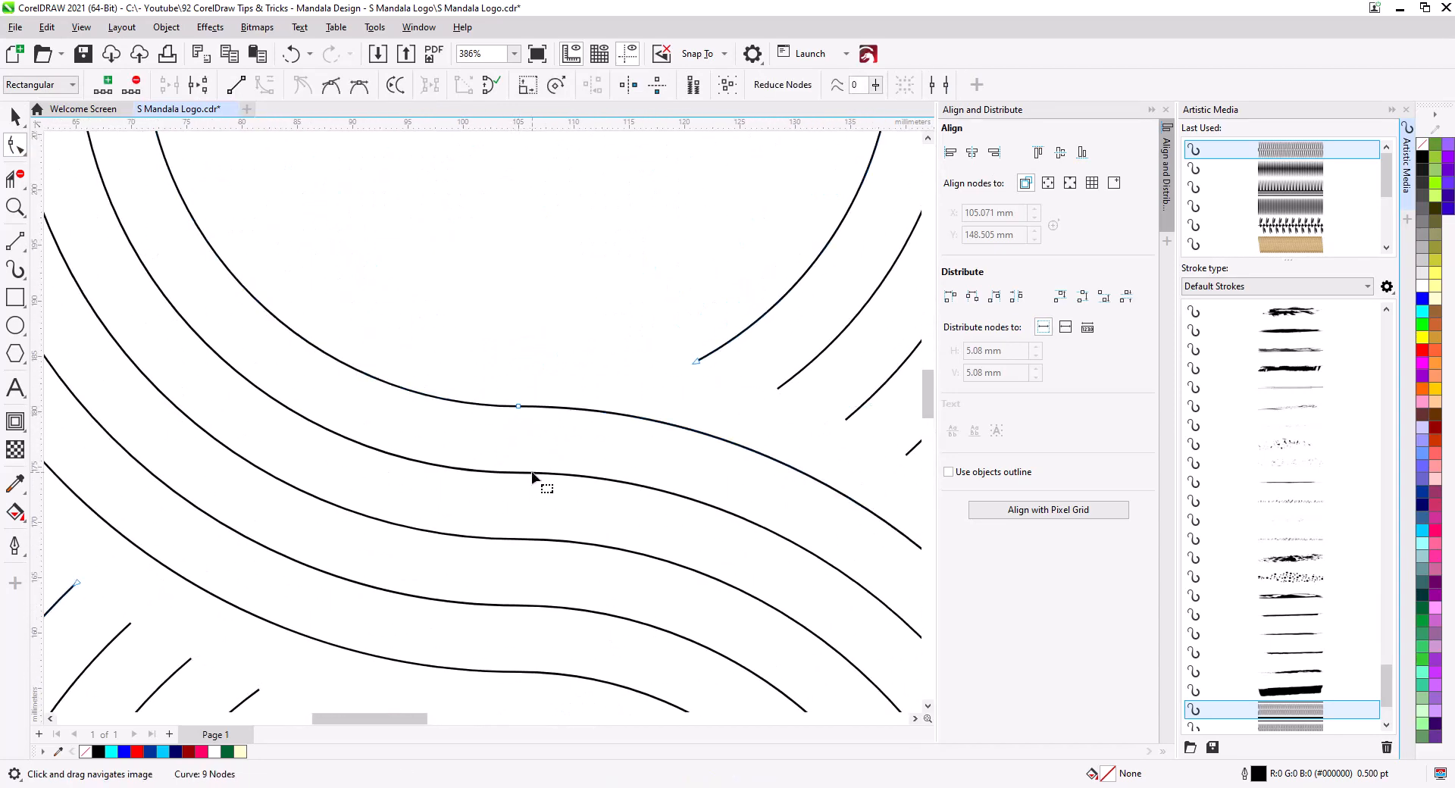
mouse_move(517, 474)
mouse_down()
mouse_move(506, 475)
mouse_move(518, 477)
mouse_up()
drag(570, 533, 467, 324)
click(477, 321)
drag(485, 392, 467, 325)
click(483, 324)
drag(493, 367, 471, 327)
click(479, 326)
Apply the newly saved pattern brush to the S curve running from the outermost upper arc to the innermost lower arc
scroll(473, 343, down, 4)
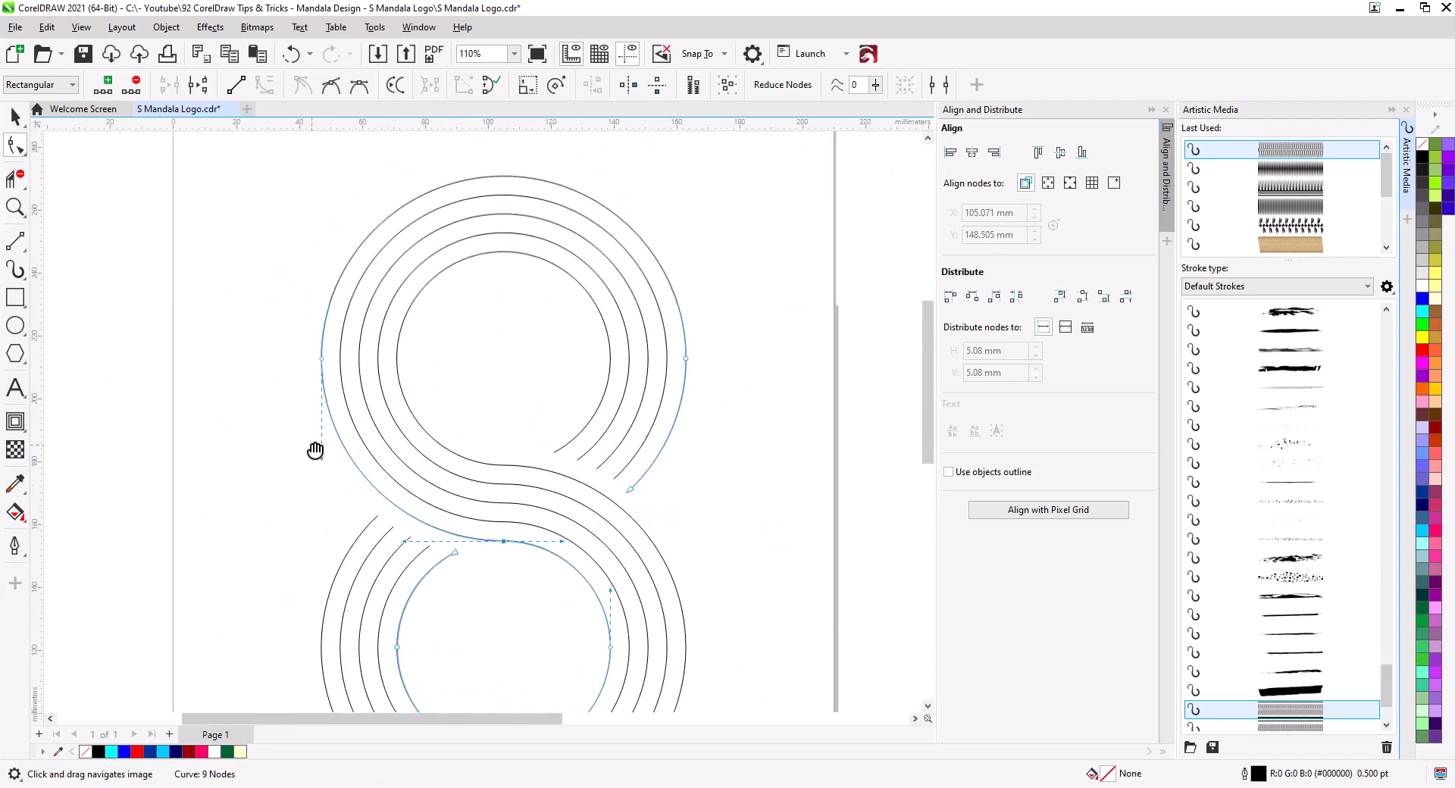
key(space)
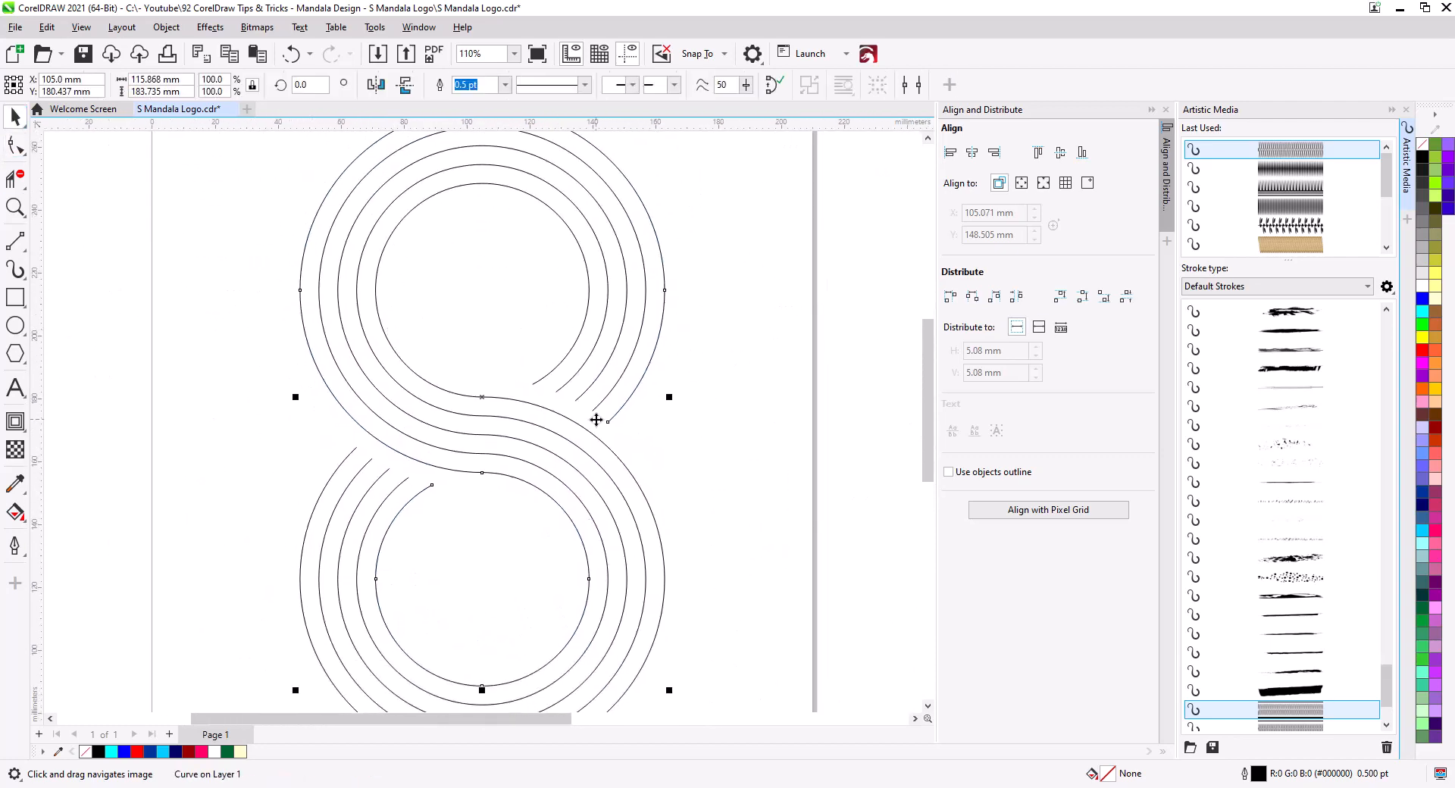
click(1307, 712)
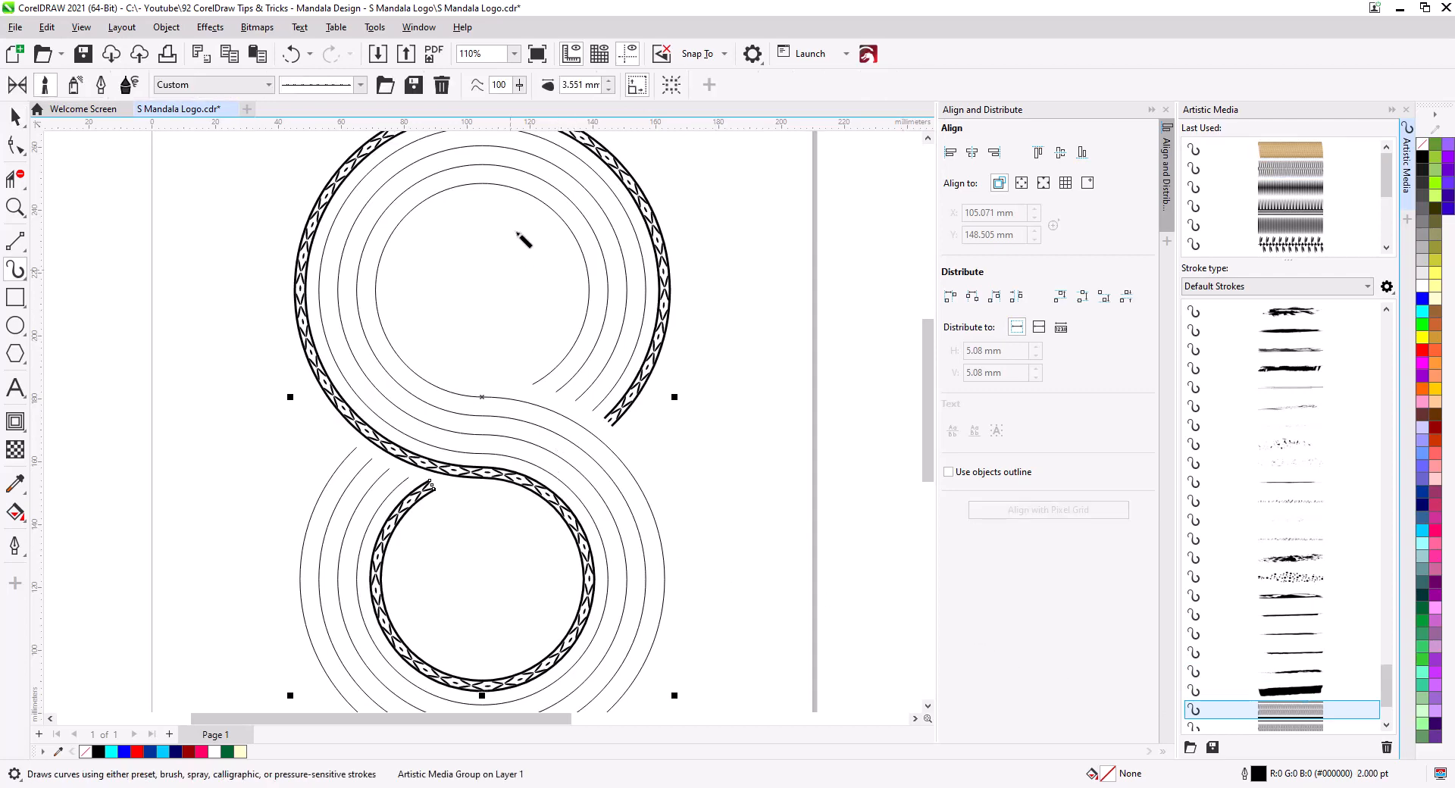
Increase the stroke width of the patterned S curve to 10.051 mm
click(609, 81)
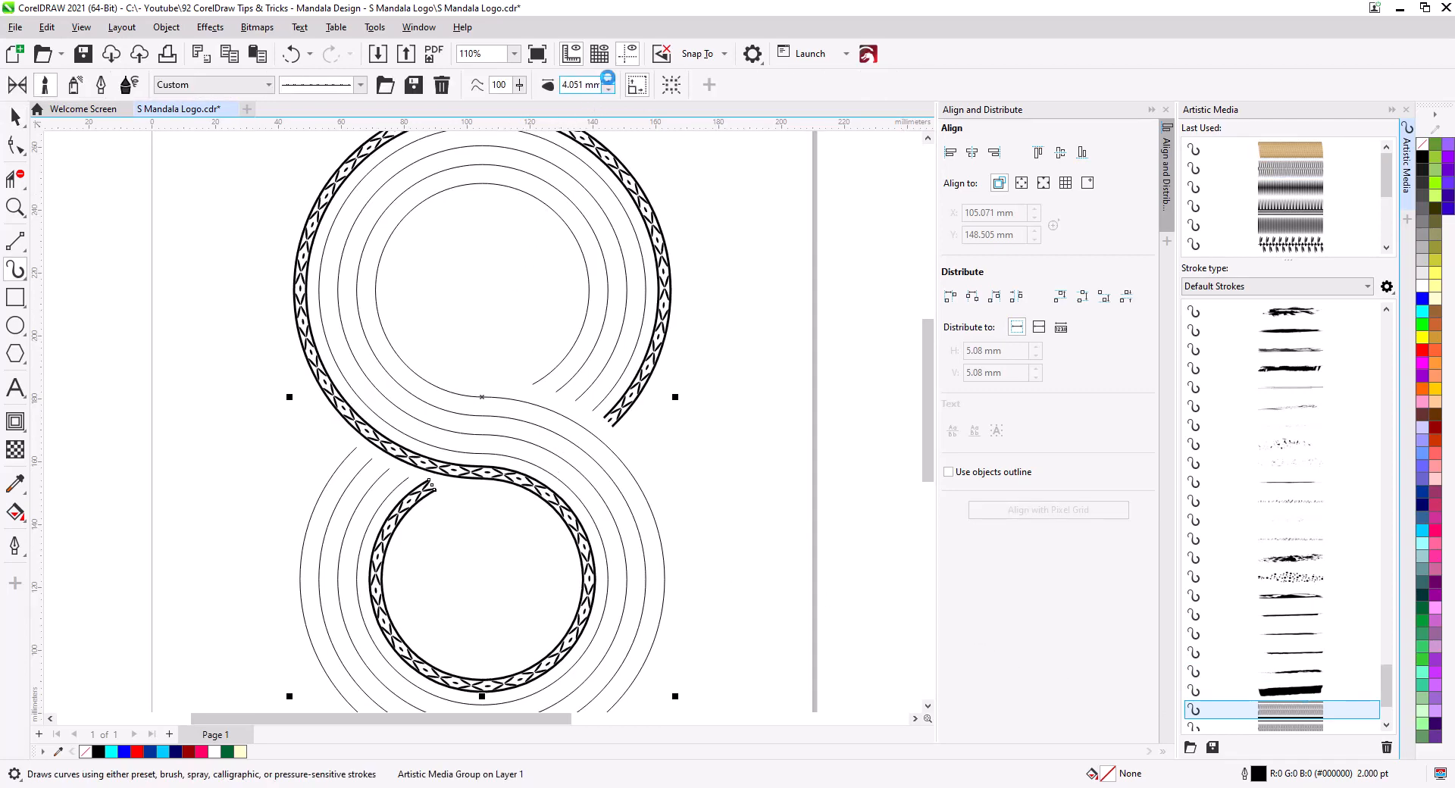
click(610, 80)
click(610, 80)
click(610, 80)
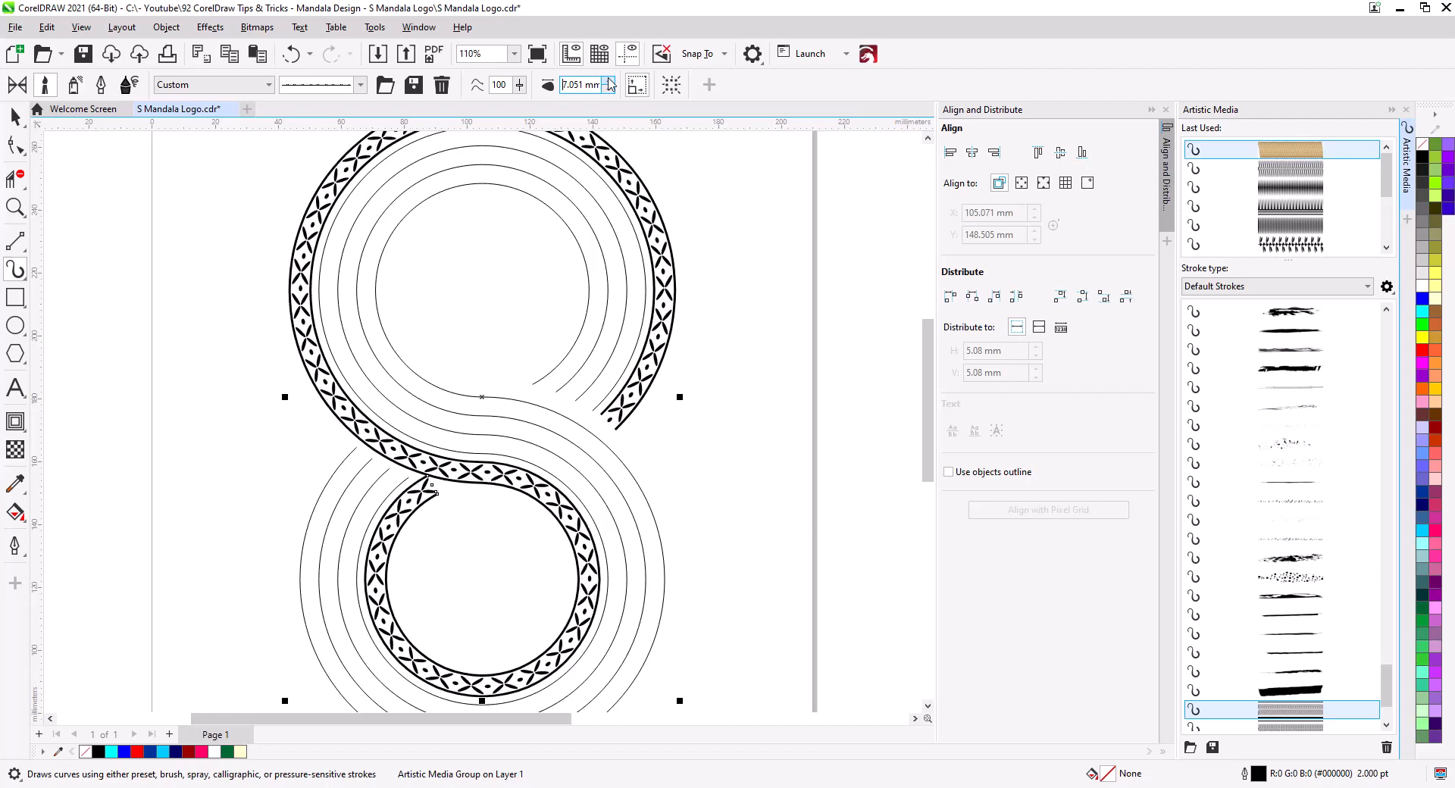
click(609, 81)
click(609, 81)
click(609, 81)
click(609, 80)
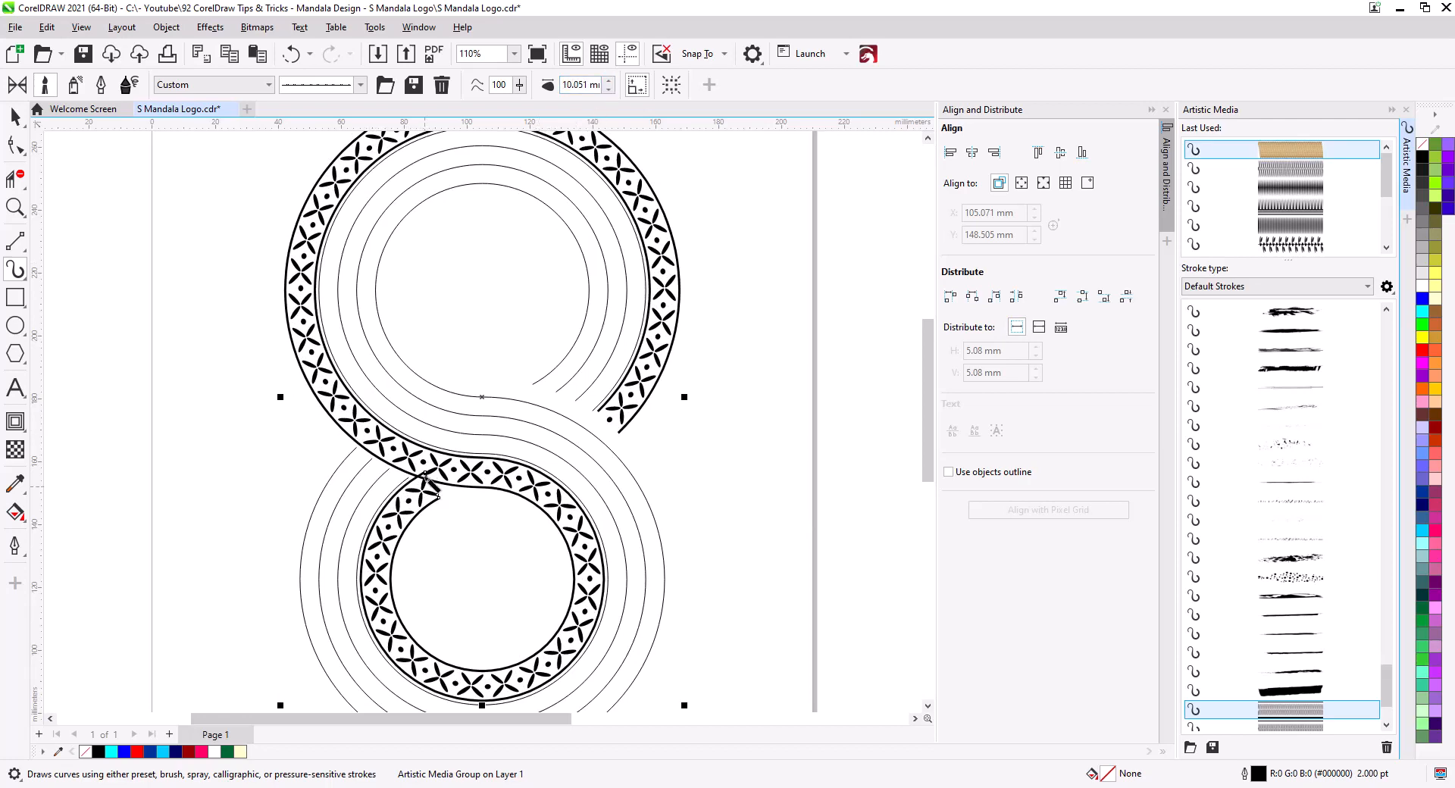
Shorten the patterned S curve by pulling its inner lower end node back along the curve, clear of the band crossing above it
click(18, 145)
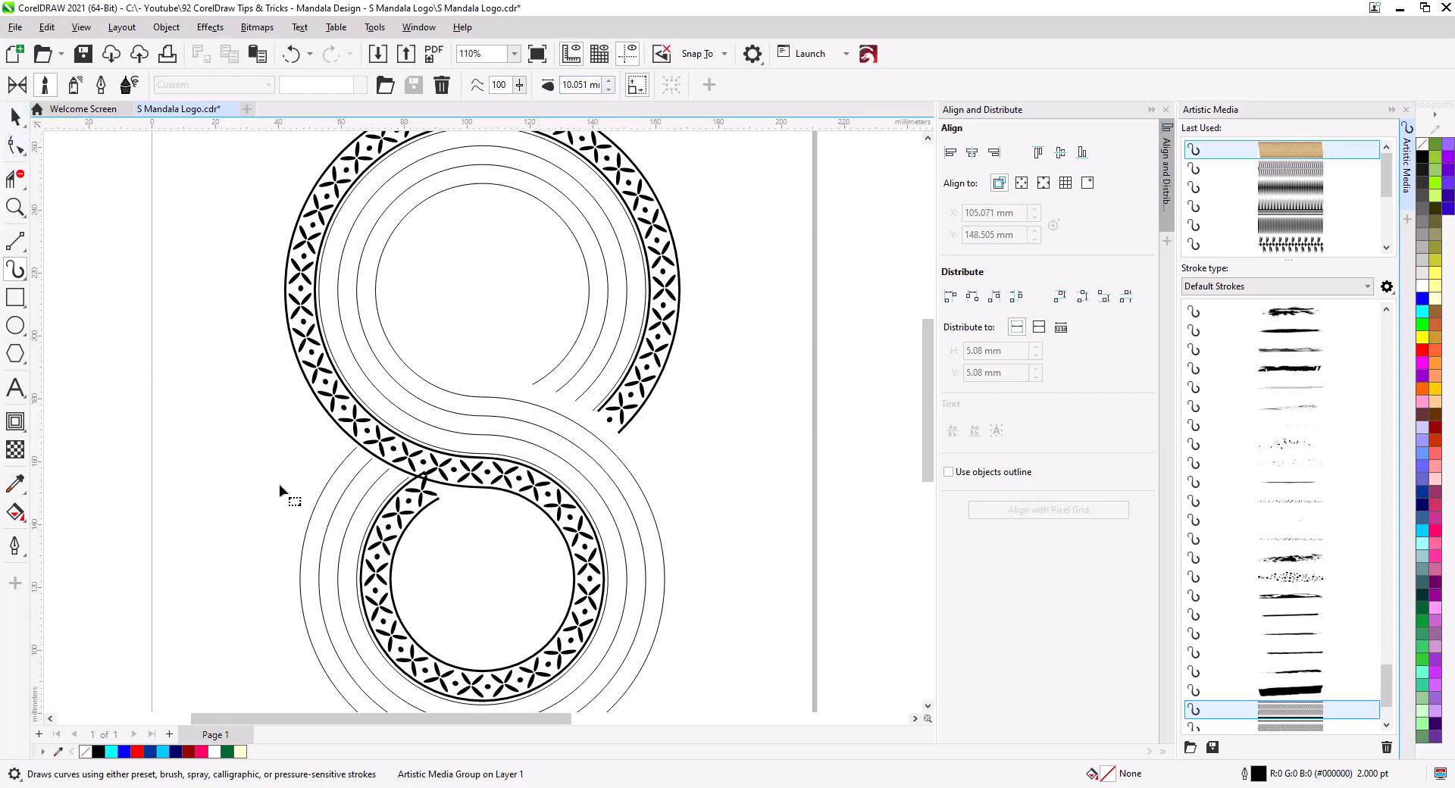
scroll(424, 489, up, 3)
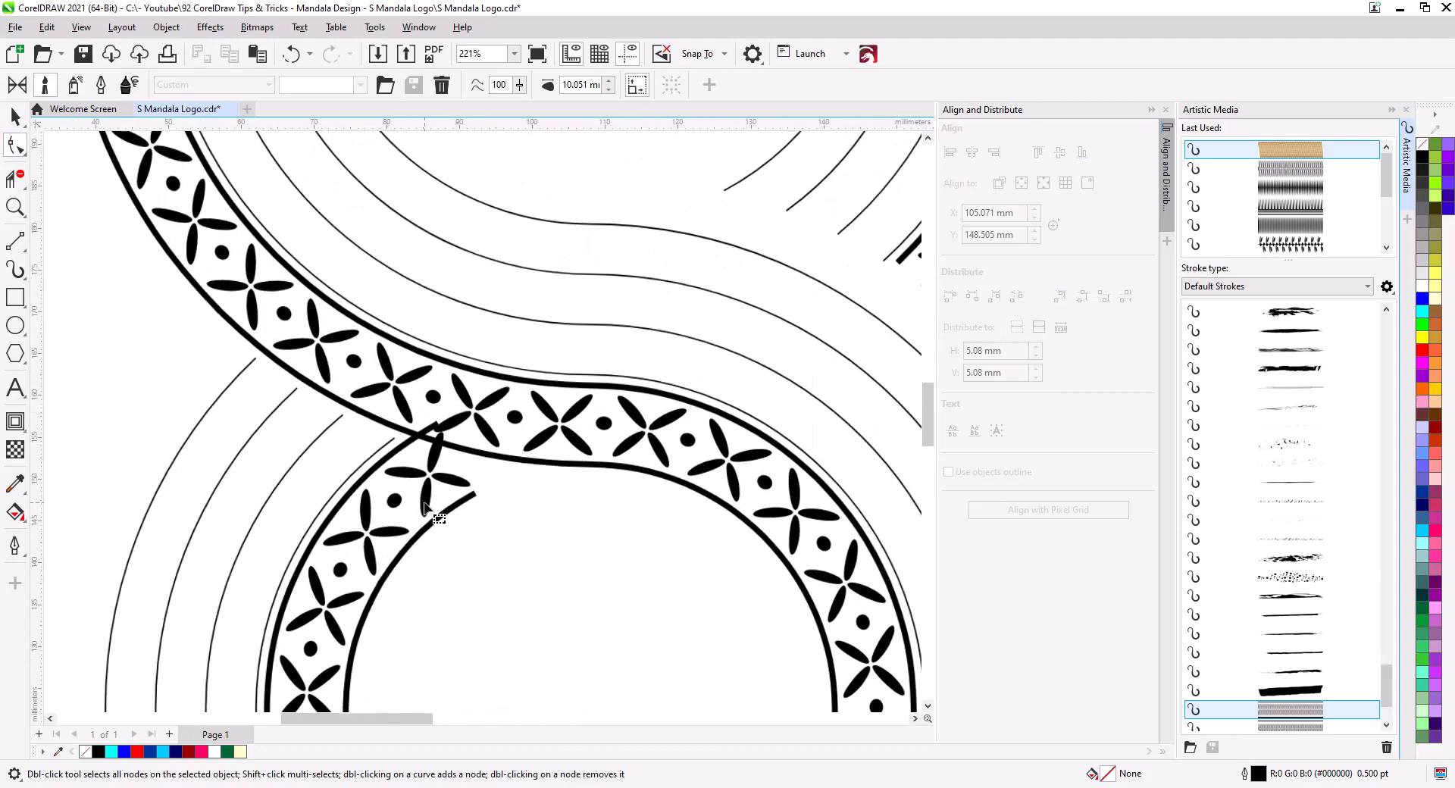
click(449, 471)
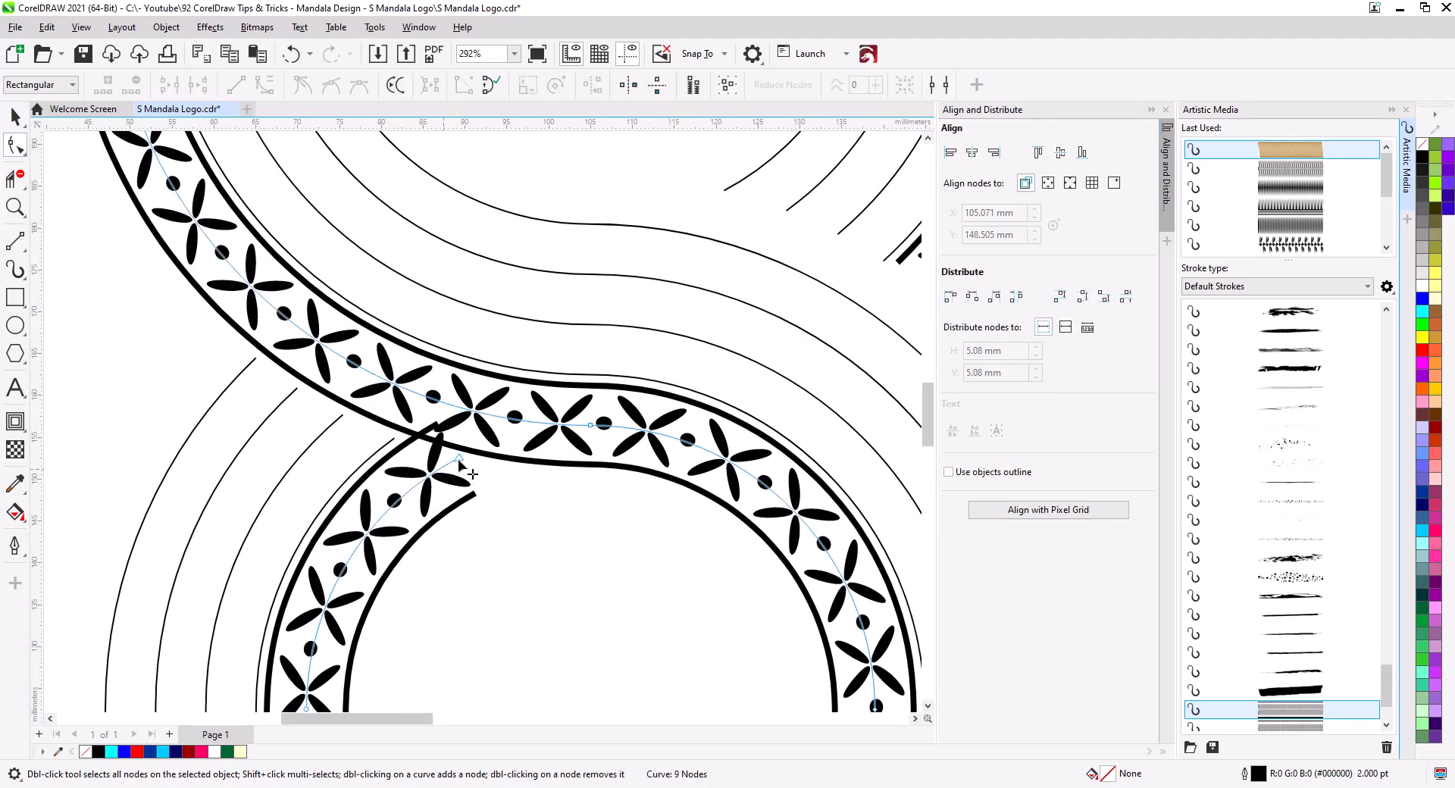
click(460, 457)
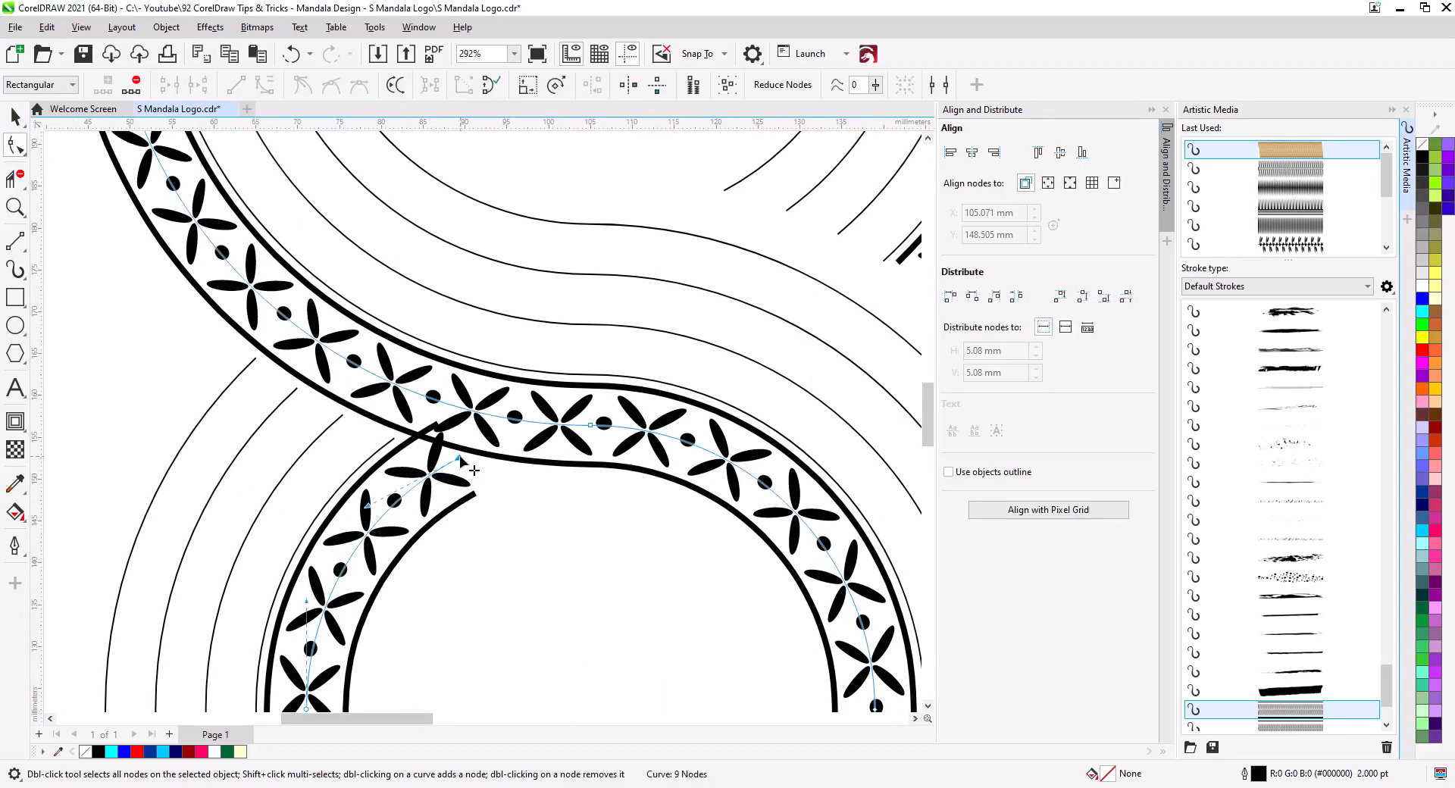
double_click(426, 477)
key(Delete)
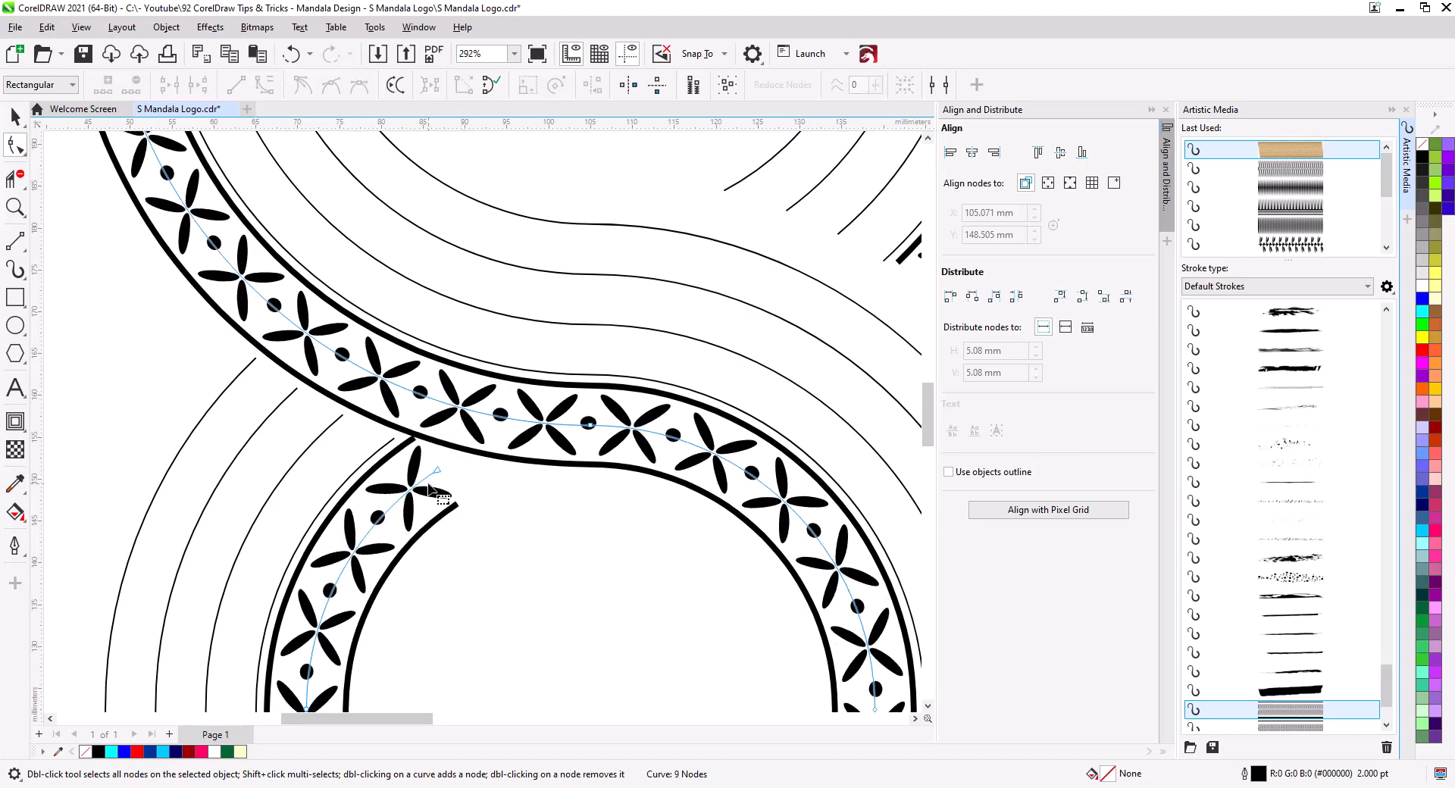
scroll(485, 494, down, 5)
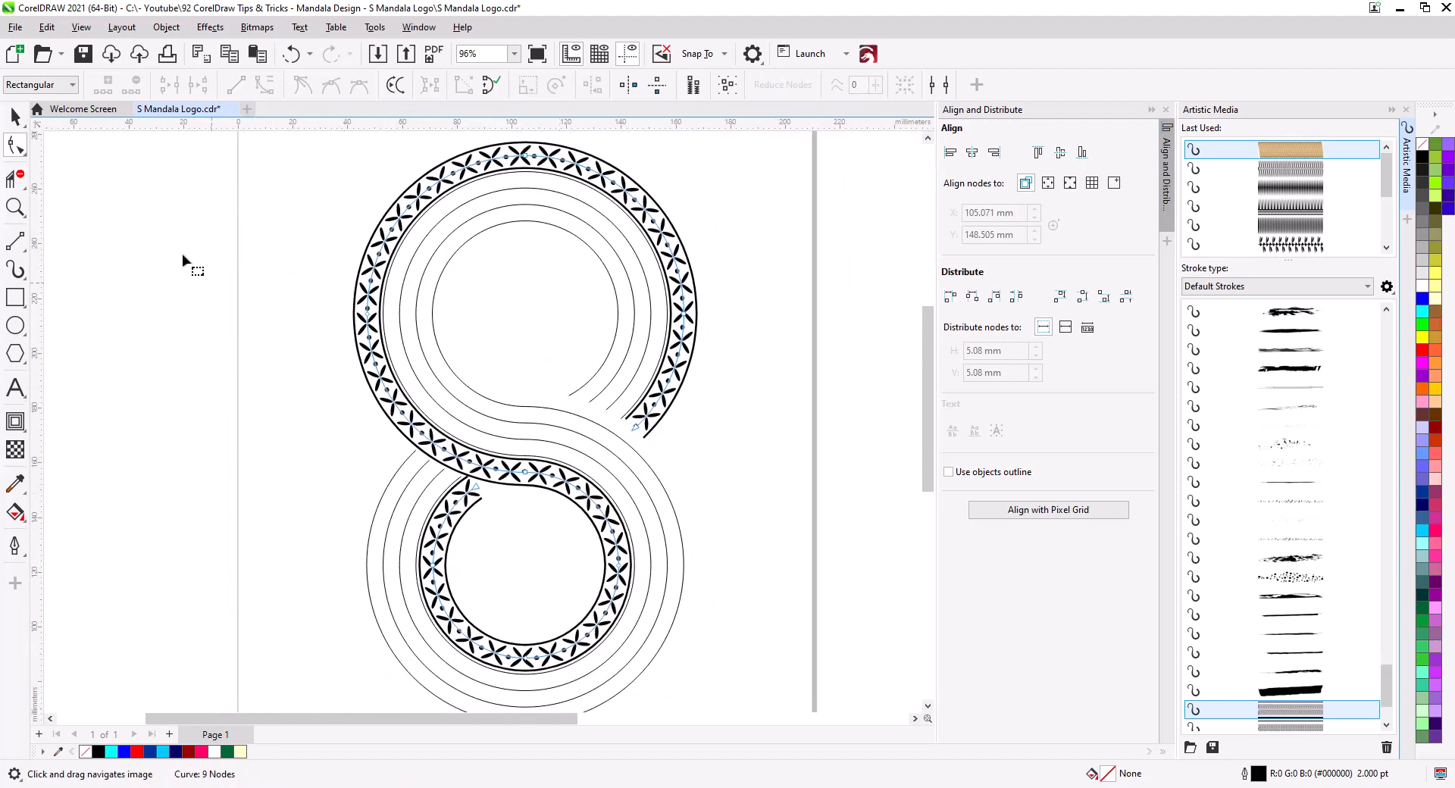
click(10, 123)
click(260, 334)
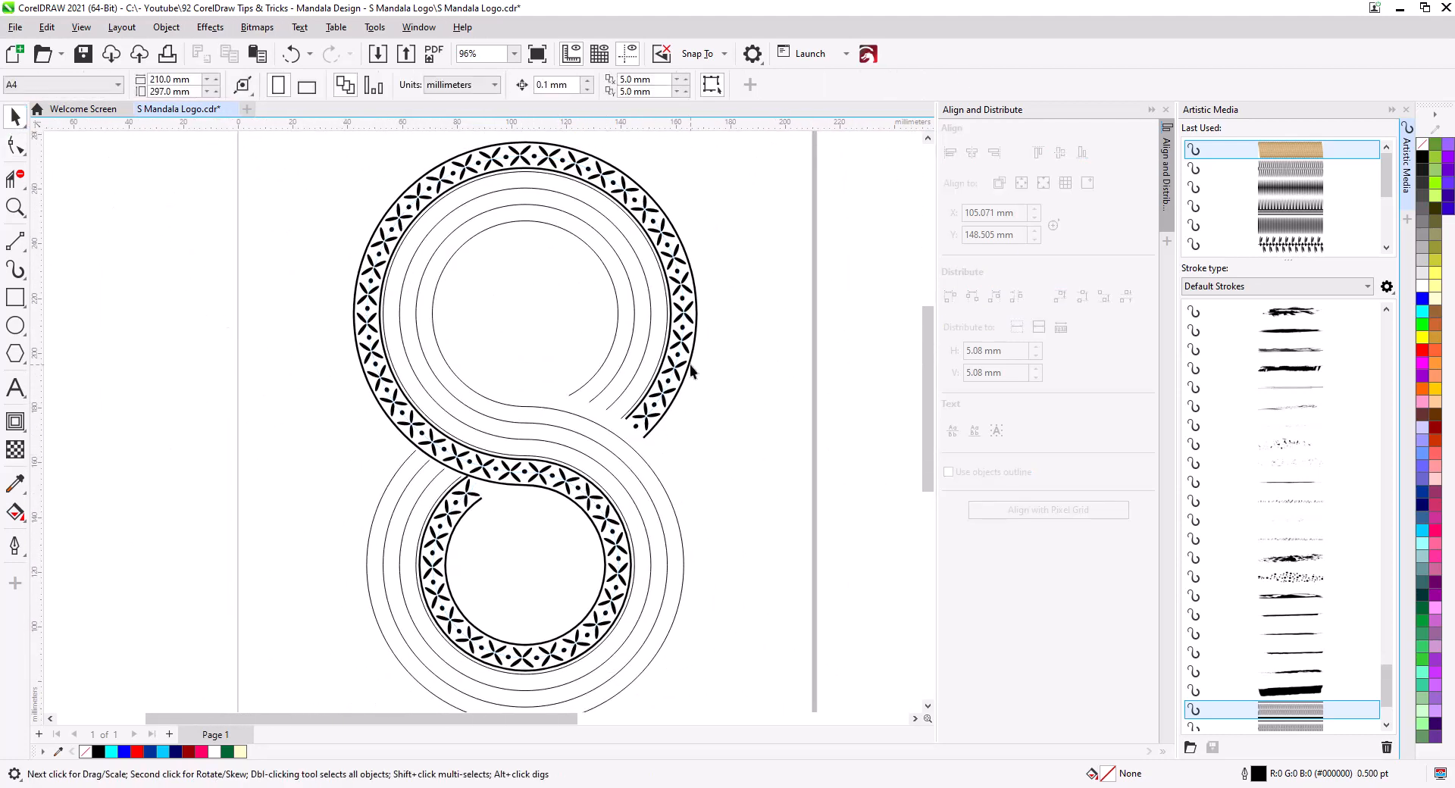
Collapse the Align and Distribute docker and set the flat pattern strip aside, keeping a separate pair of border lines beneath the page
drag(614, 599, 619, 522)
click(1152, 110)
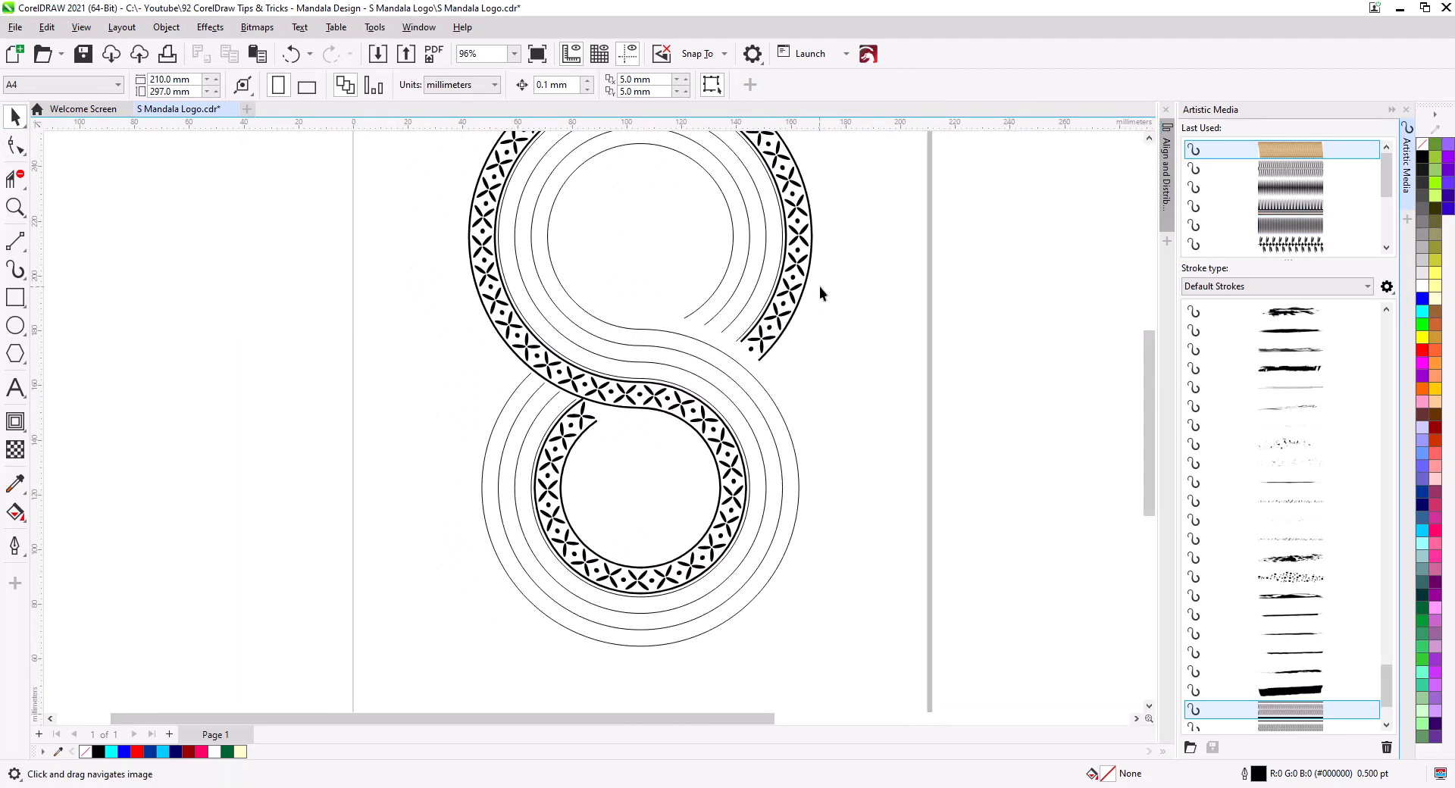
mouse_move(837, 370)
mouse_down()
mouse_move(864, 379)
mouse_move(857, 392)
mouse_up()
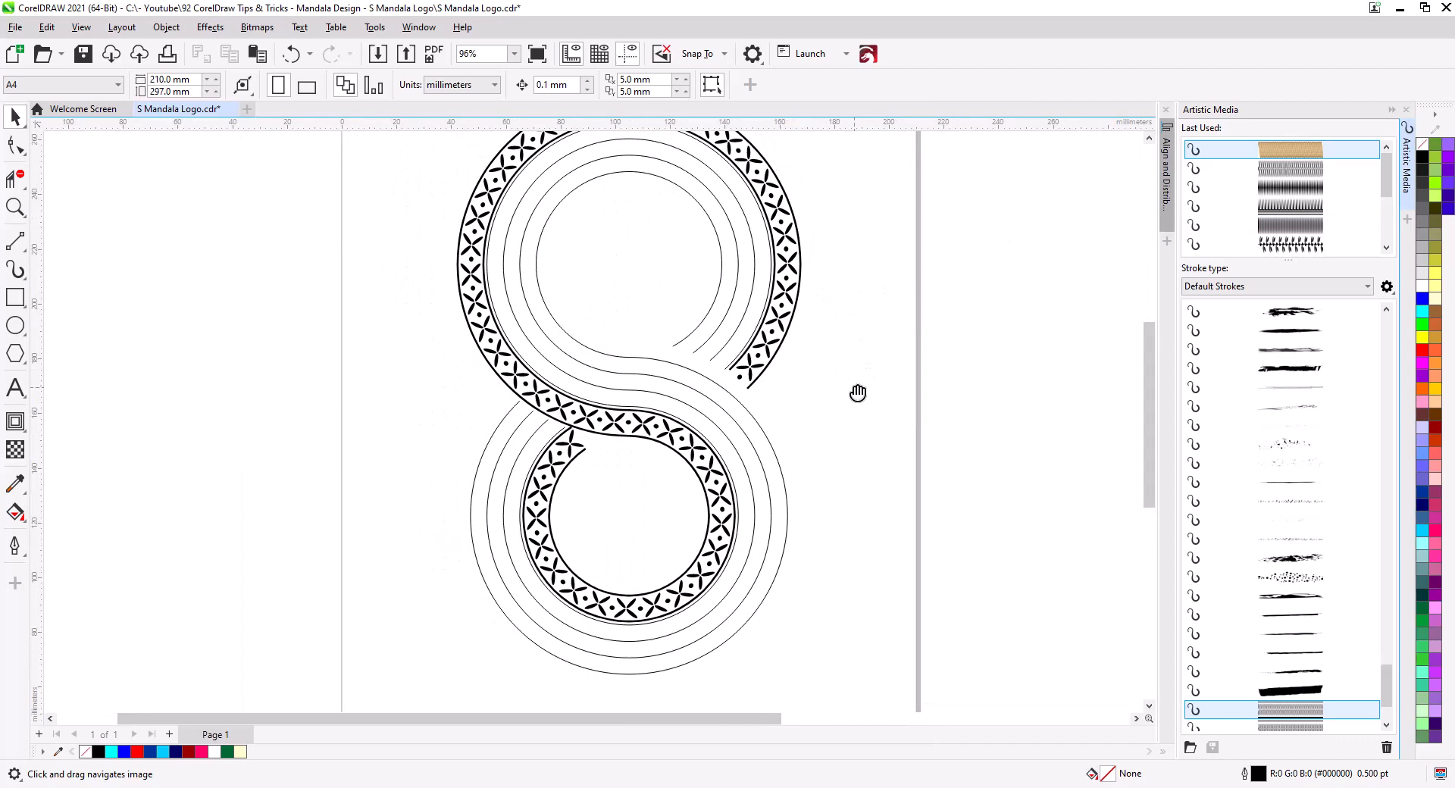
scroll(806, 438, down, 3)
scroll(721, 448, down, 2)
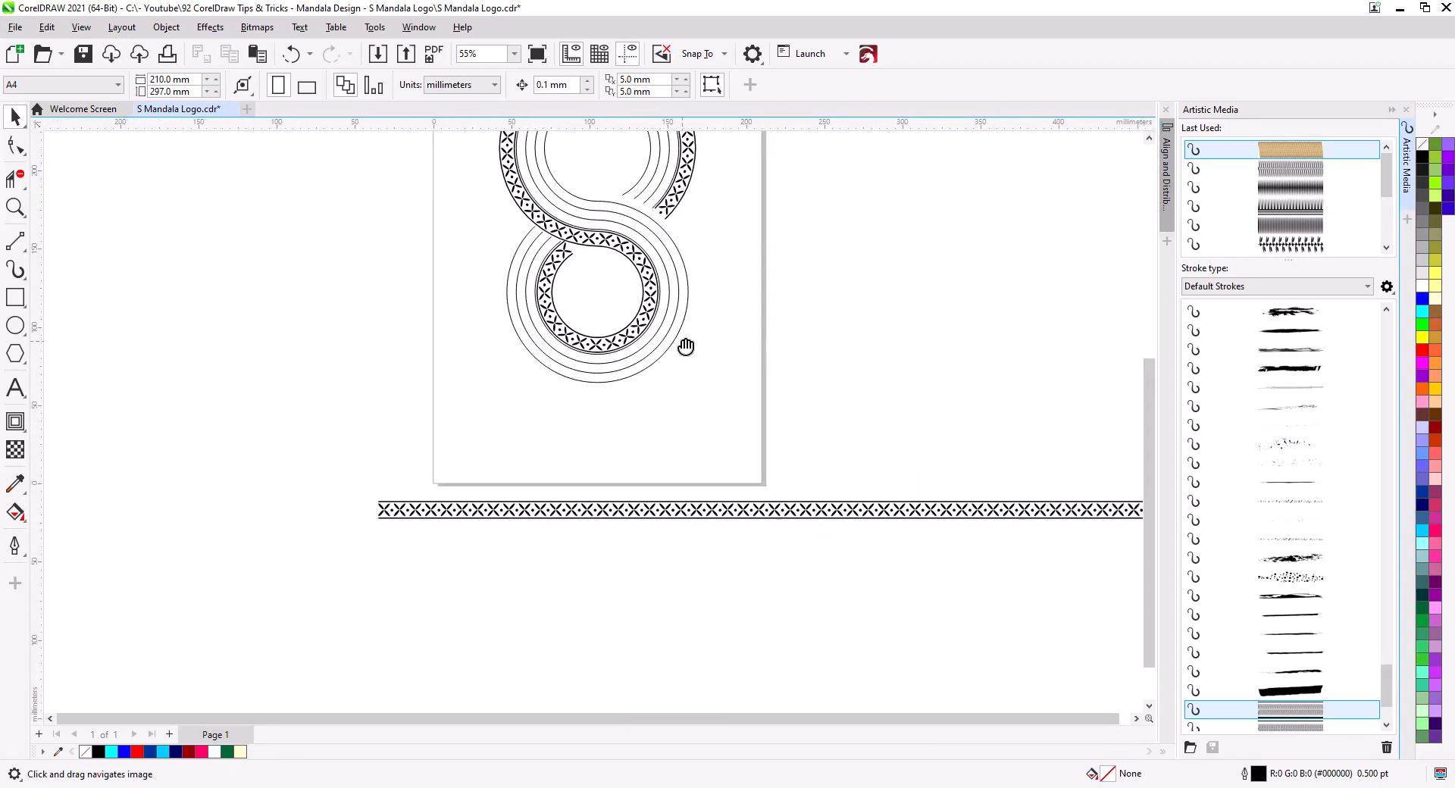
drag(1014, 520, 448, 452)
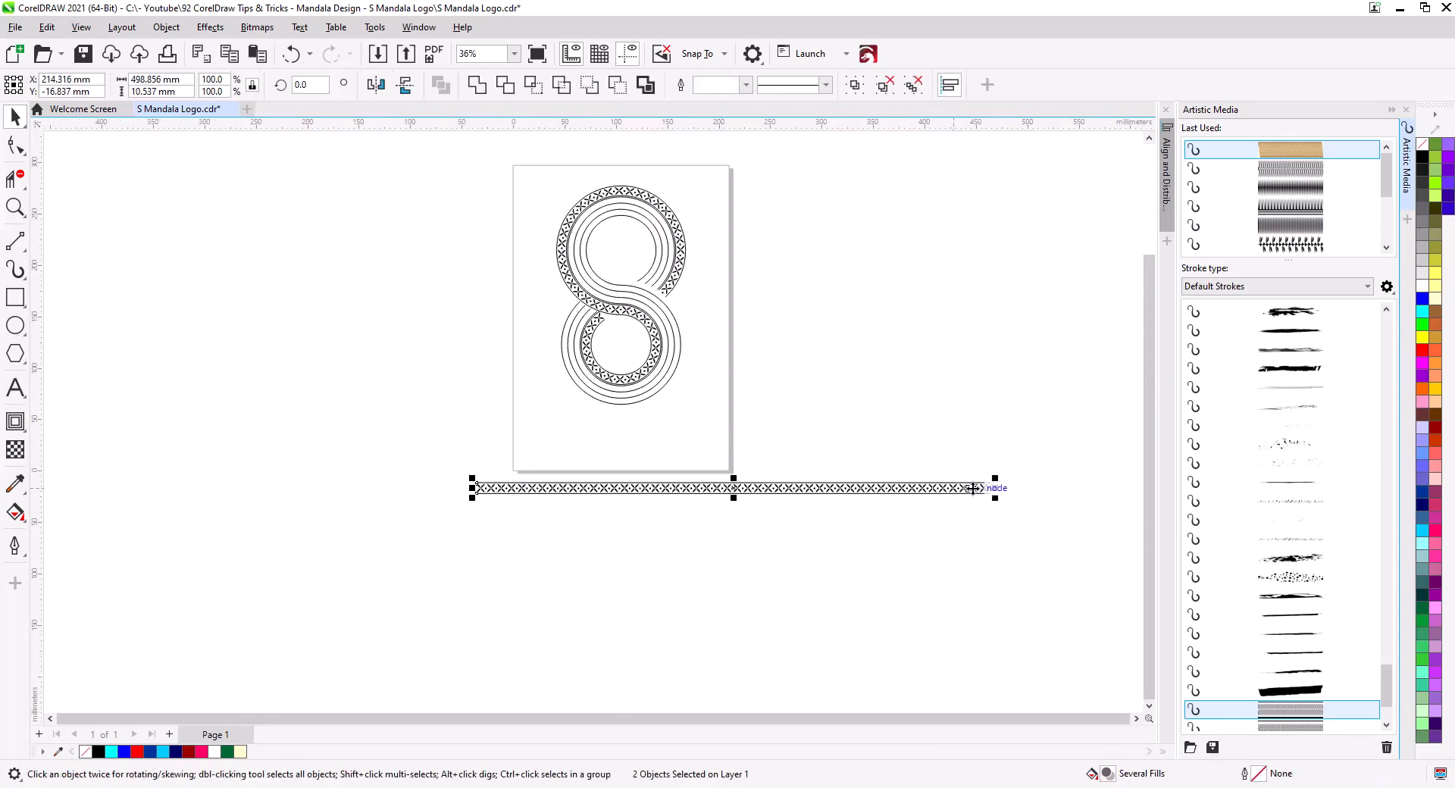
drag(993, 487, 799, 544)
key(ctrl+g)
click(780, 572)
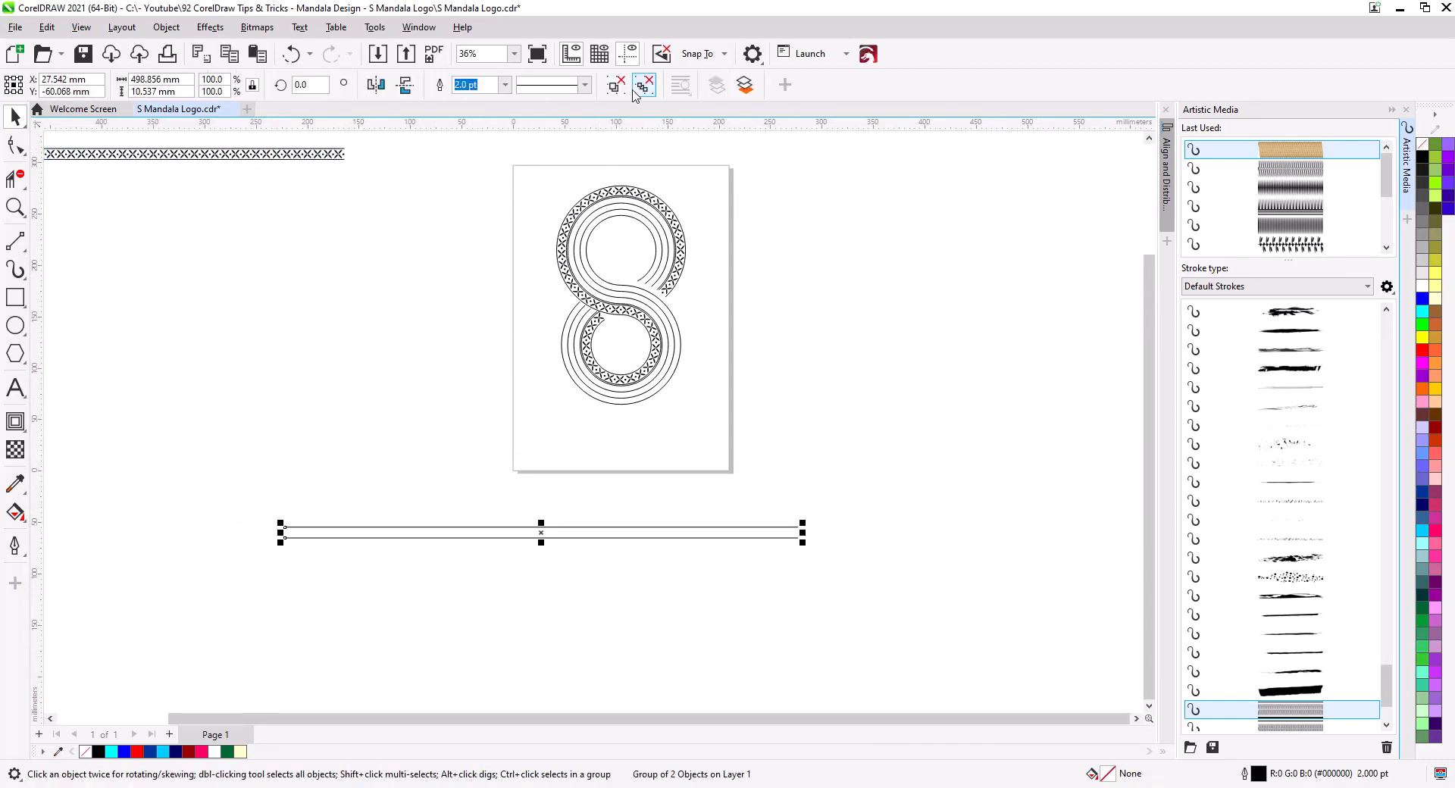
Ungroup the pair of border lines beneath the page and delete the upper one
click(798, 317)
click(781, 526)
key(Delete)
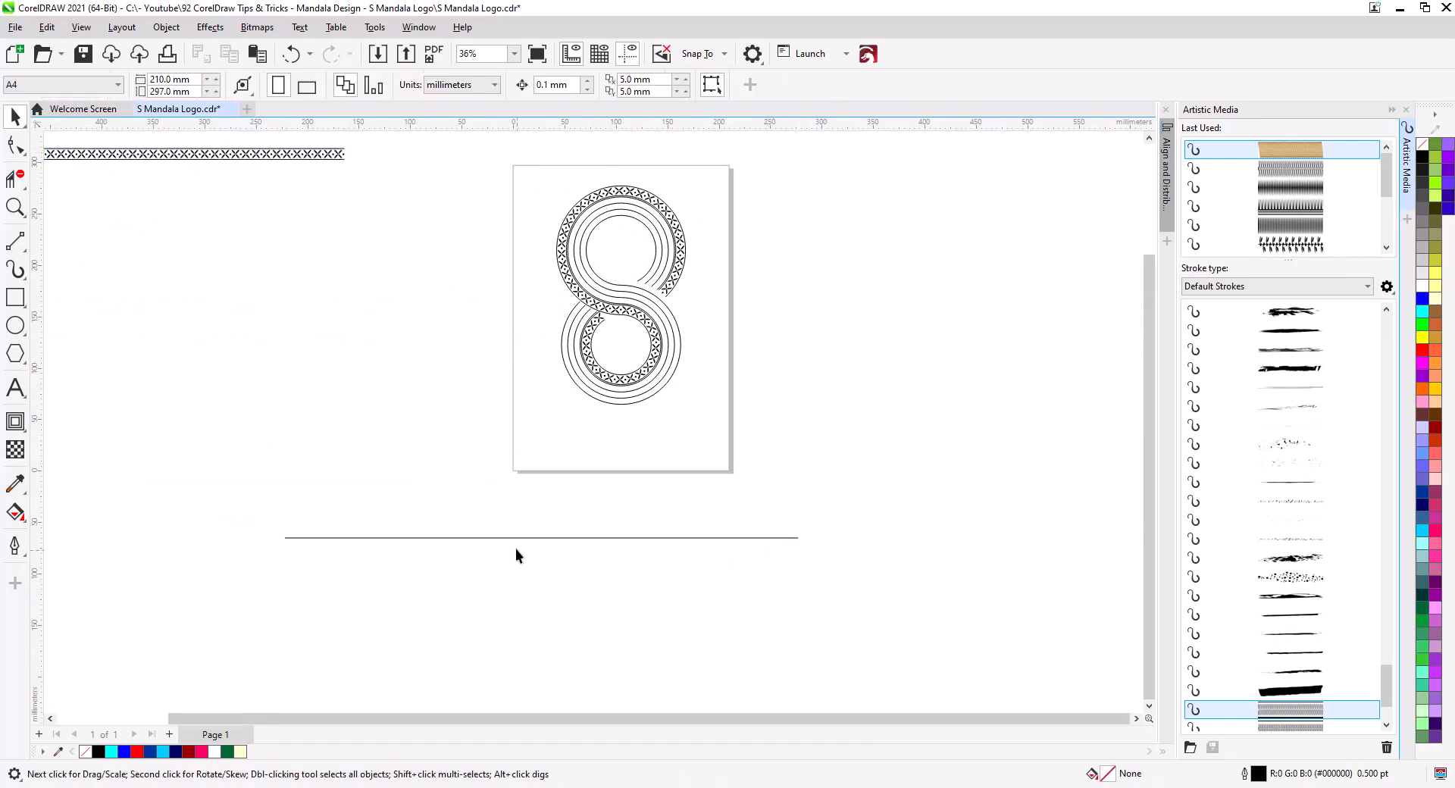
Draw a closed vertical Bézier line about 9.6 mm tall above the starting end of the remaining border line
click(560, 539)
scroll(561, 543, up, 5)
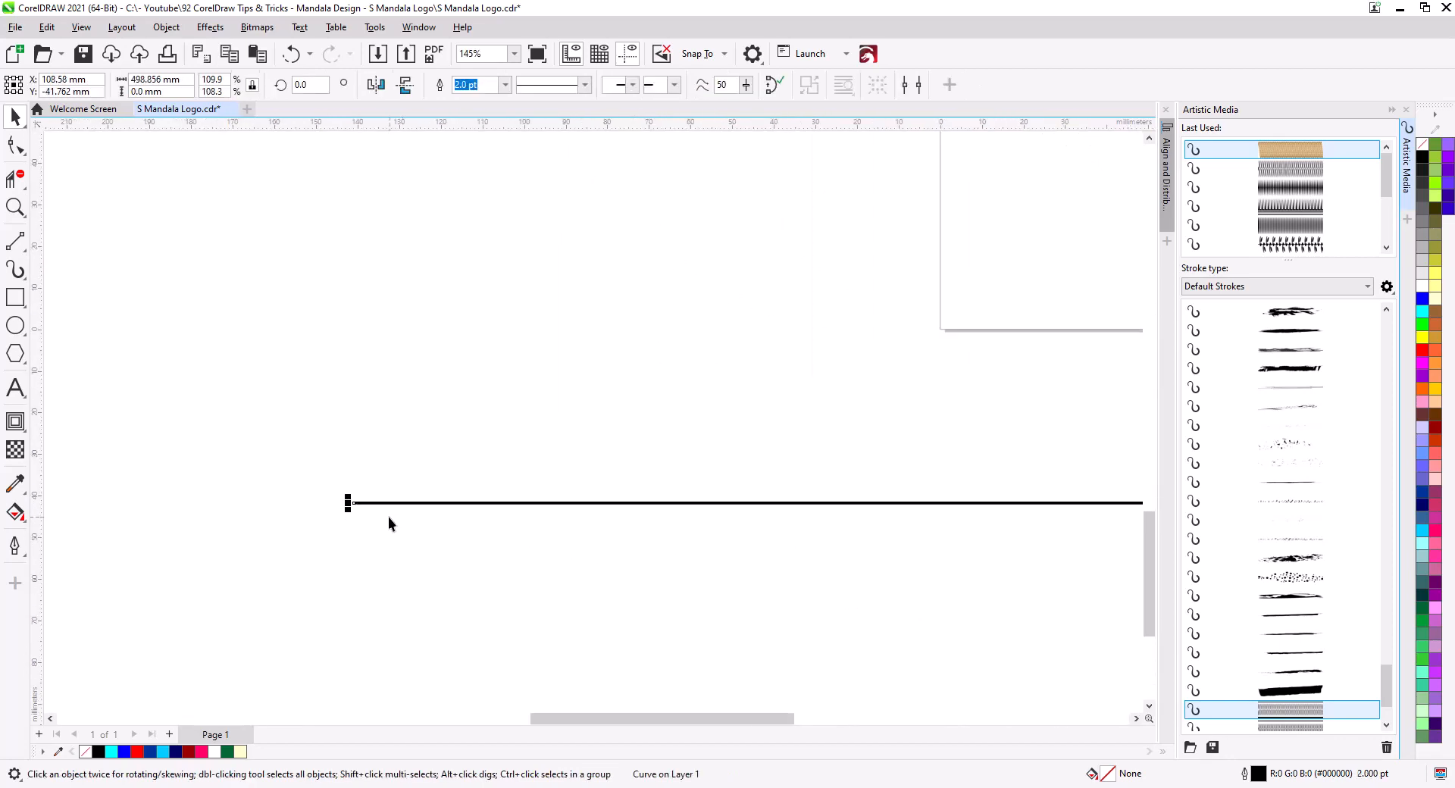
scroll(383, 538, up, 1)
click(16, 241)
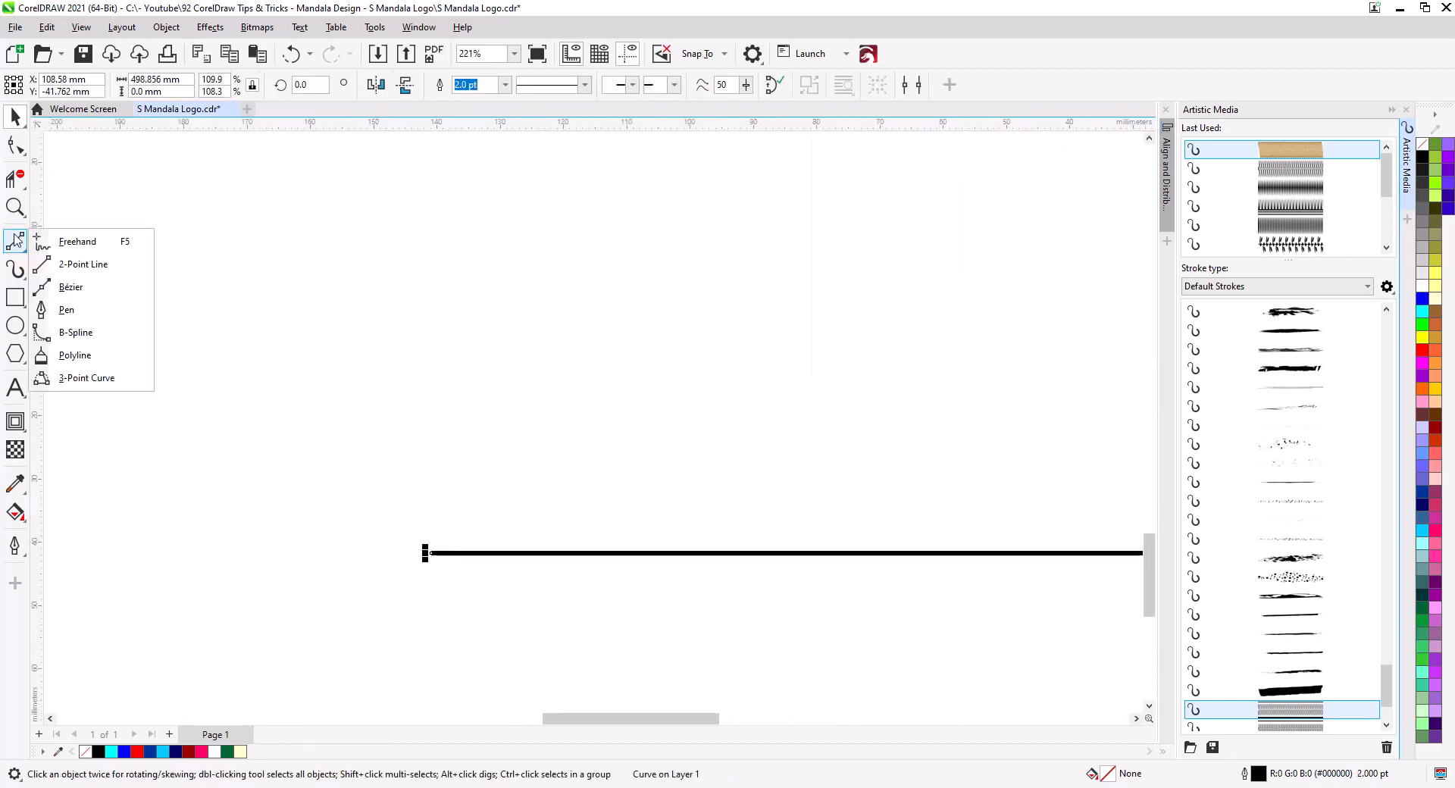
click(68, 287)
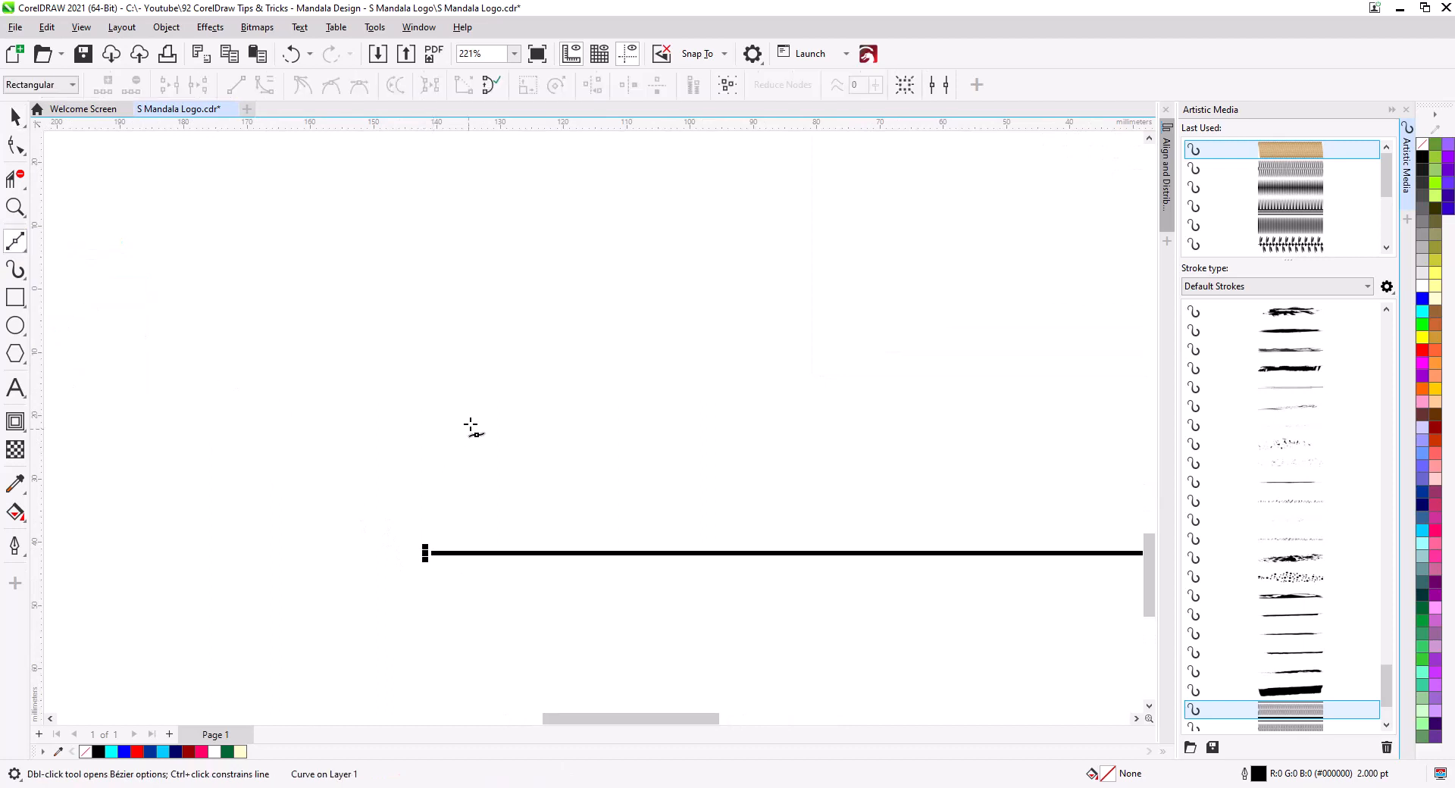
click(472, 408)
click(471, 475)
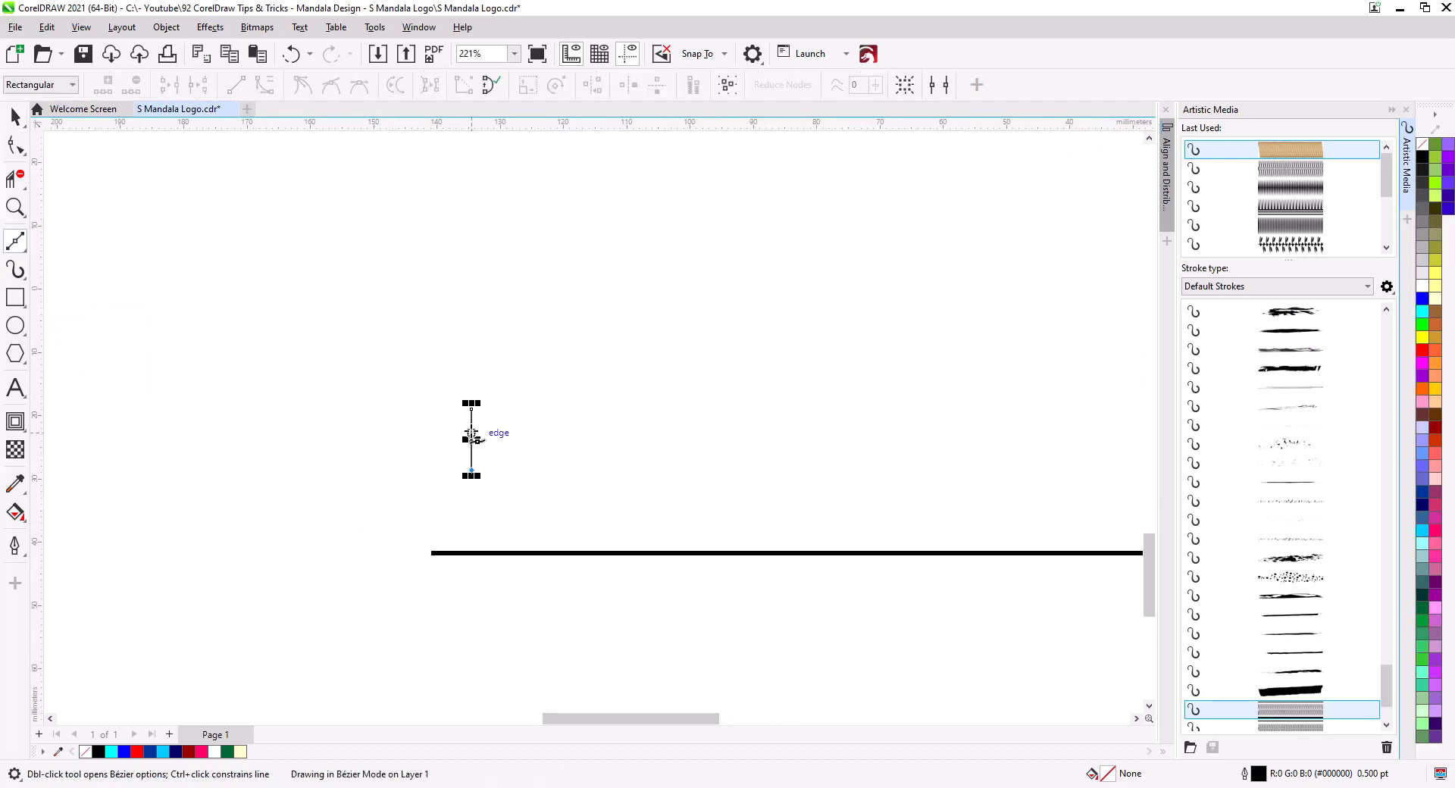
click(472, 409)
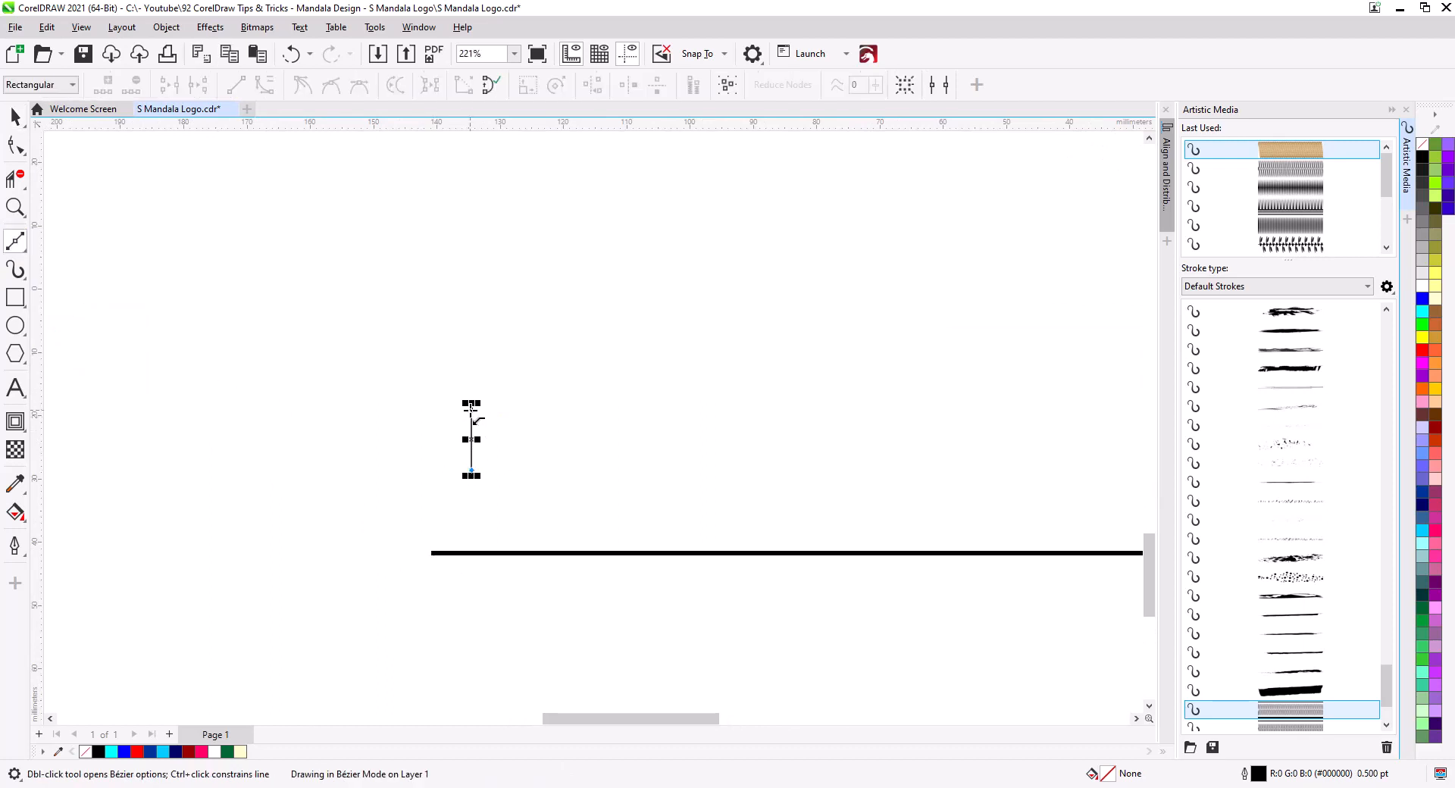
Bend the vertical line's sides outward into a pointed leaf about 3.4 mm wide, fill it black and move it slightly up
click(18, 148)
scroll(478, 445, up, 2)
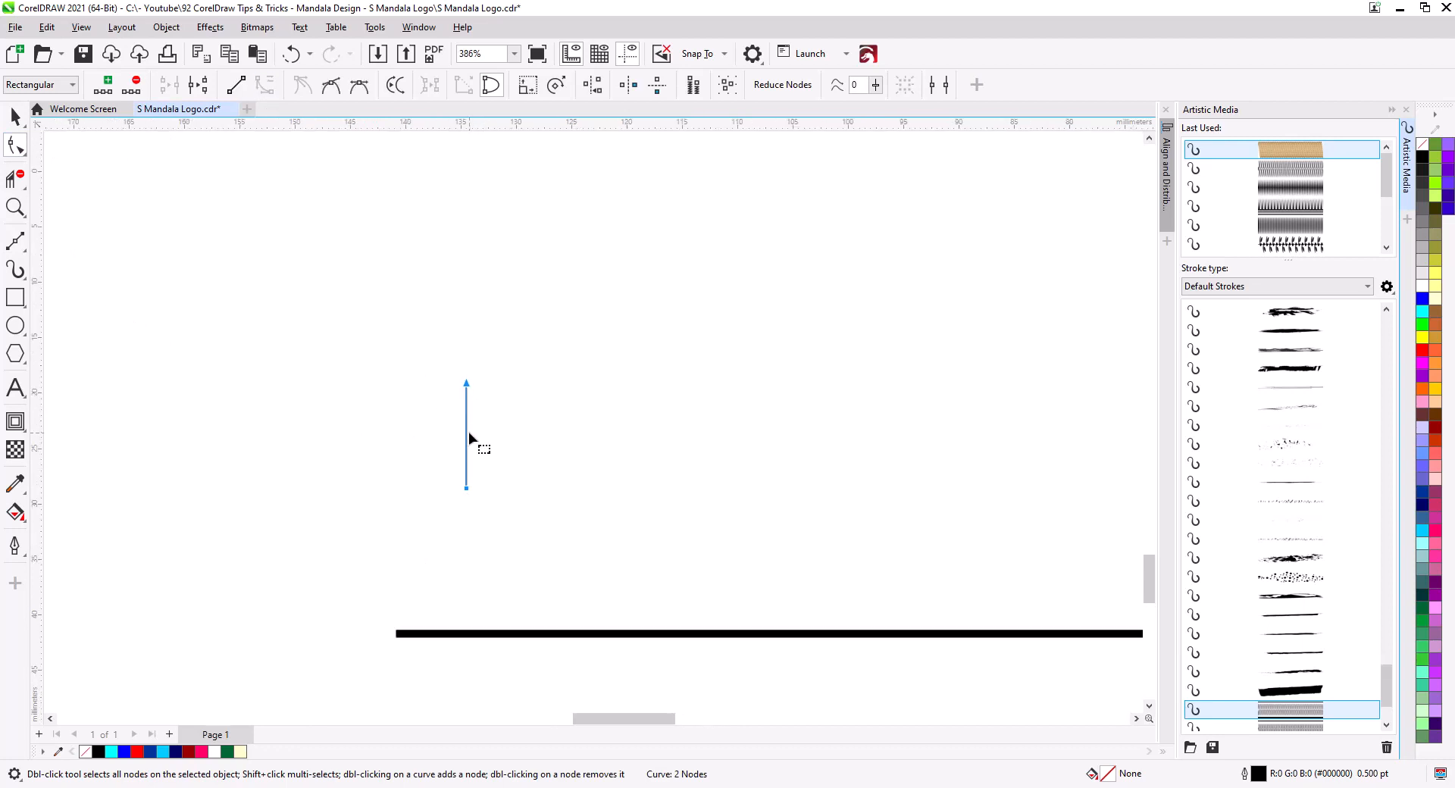
mouse_move(468, 432)
mouse_down()
mouse_move(481, 437)
mouse_move(448, 438)
mouse_move(485, 443)
mouse_up()
click(1423, 158)
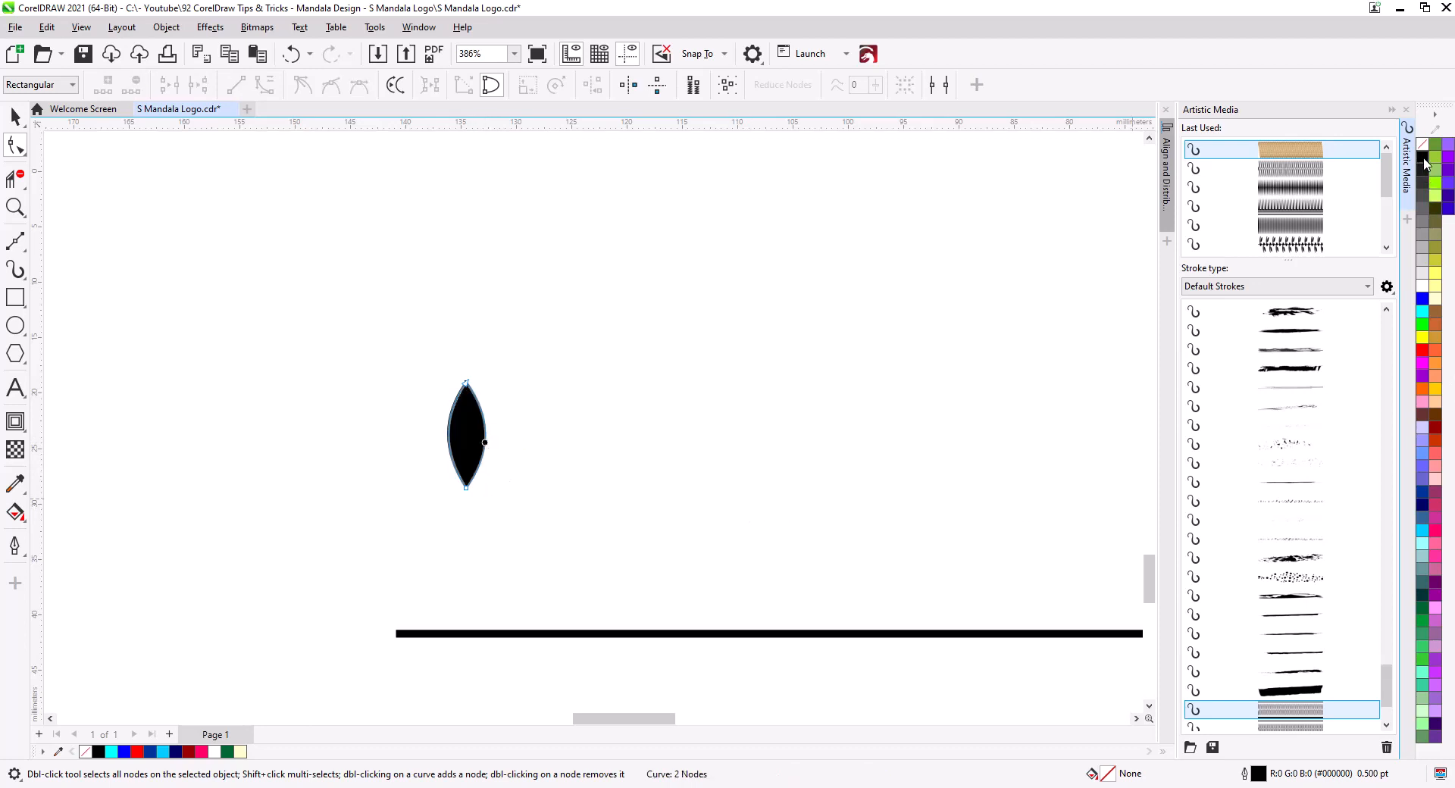
click(17, 118)
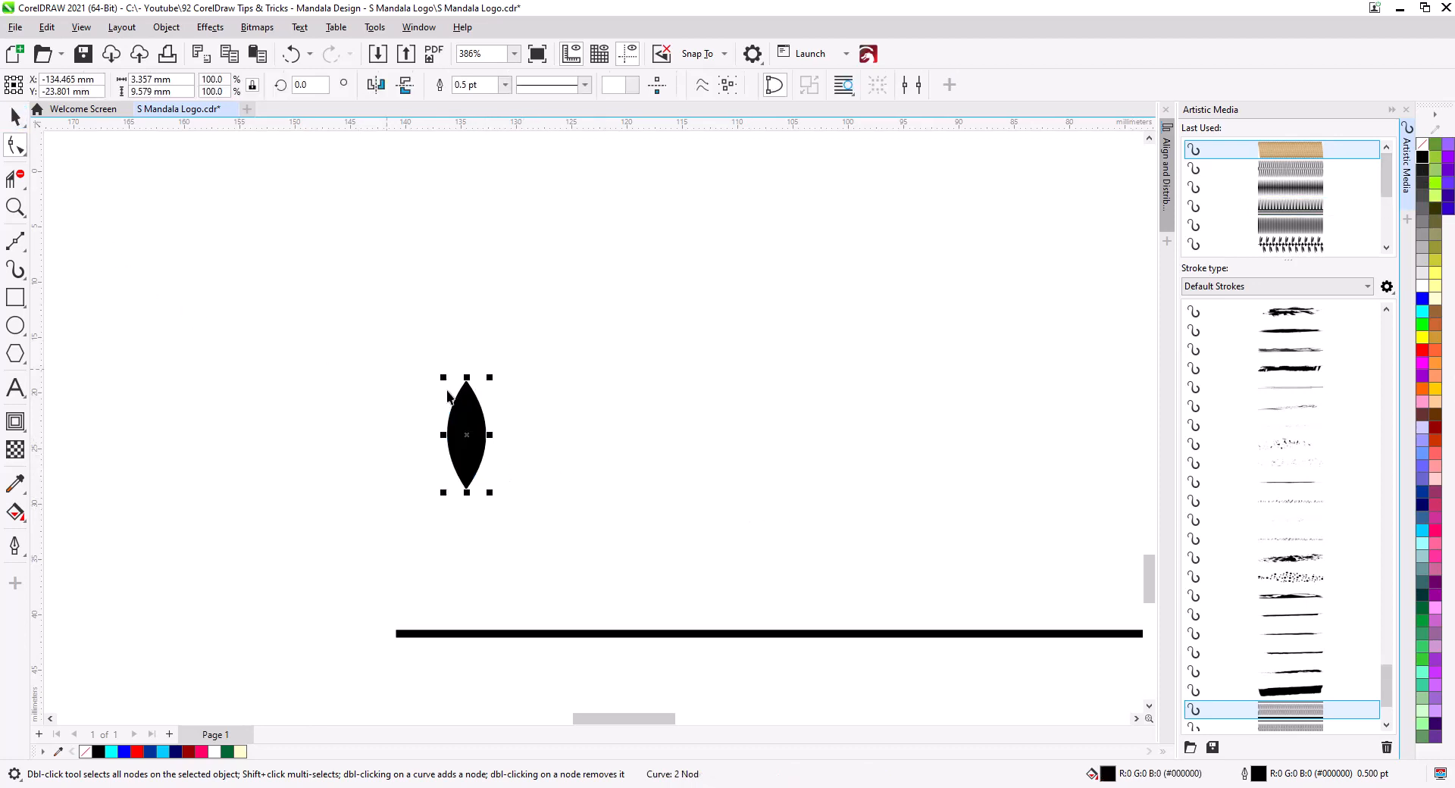
drag(475, 432, 498, 372)
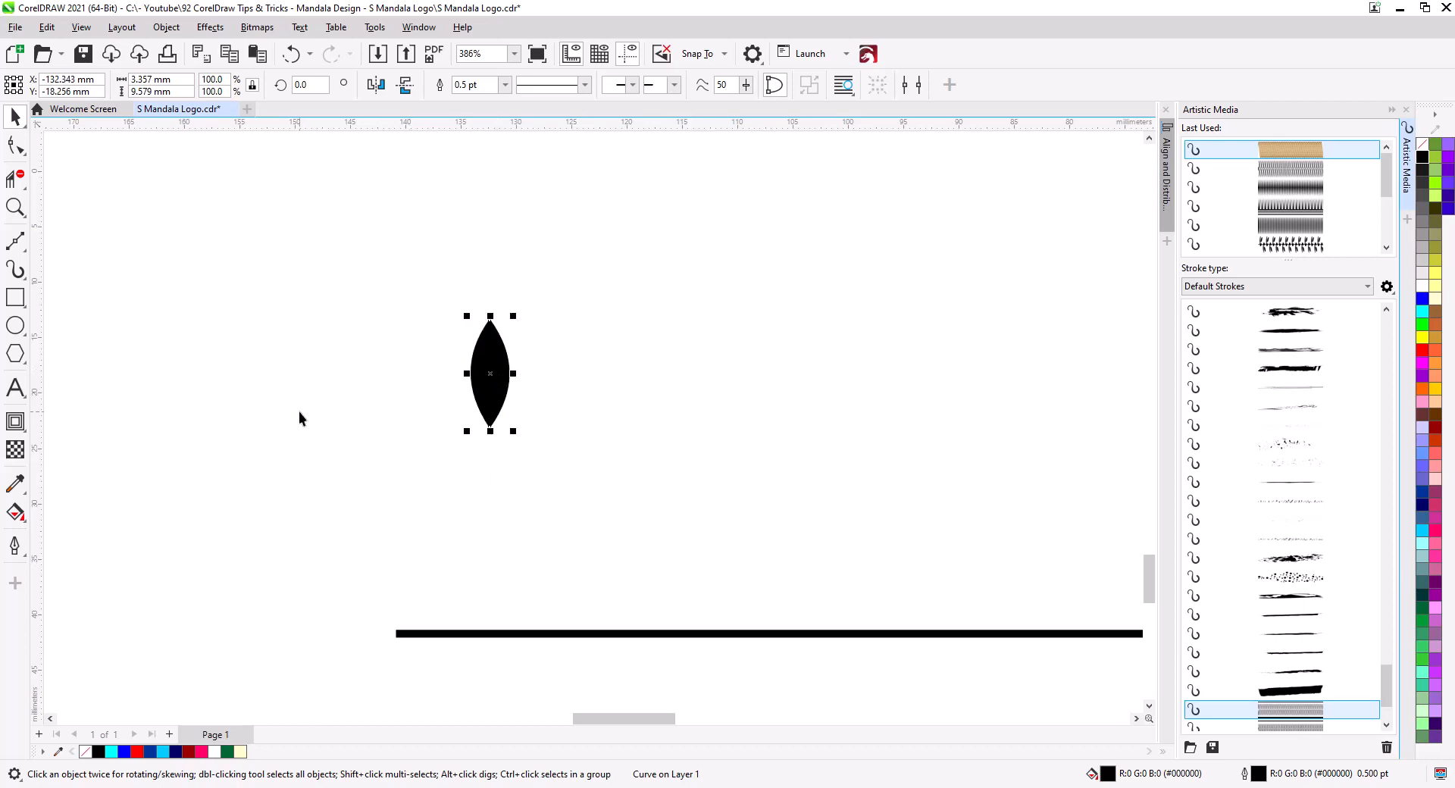
Draw a 2-point line about 11 mm long down from the leaf's lower tip and bend it into a gently curved stem
click(16, 246)
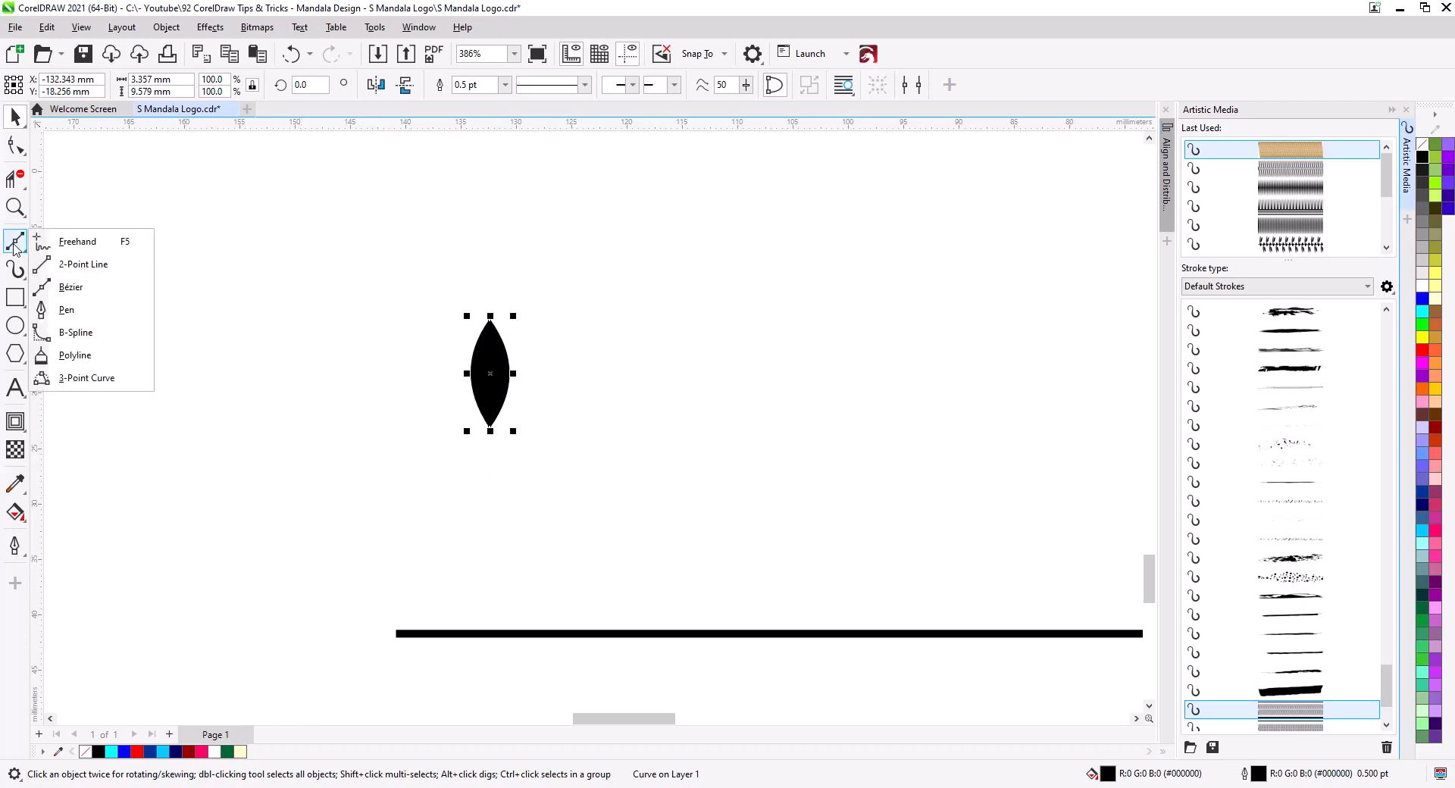
click(84, 265)
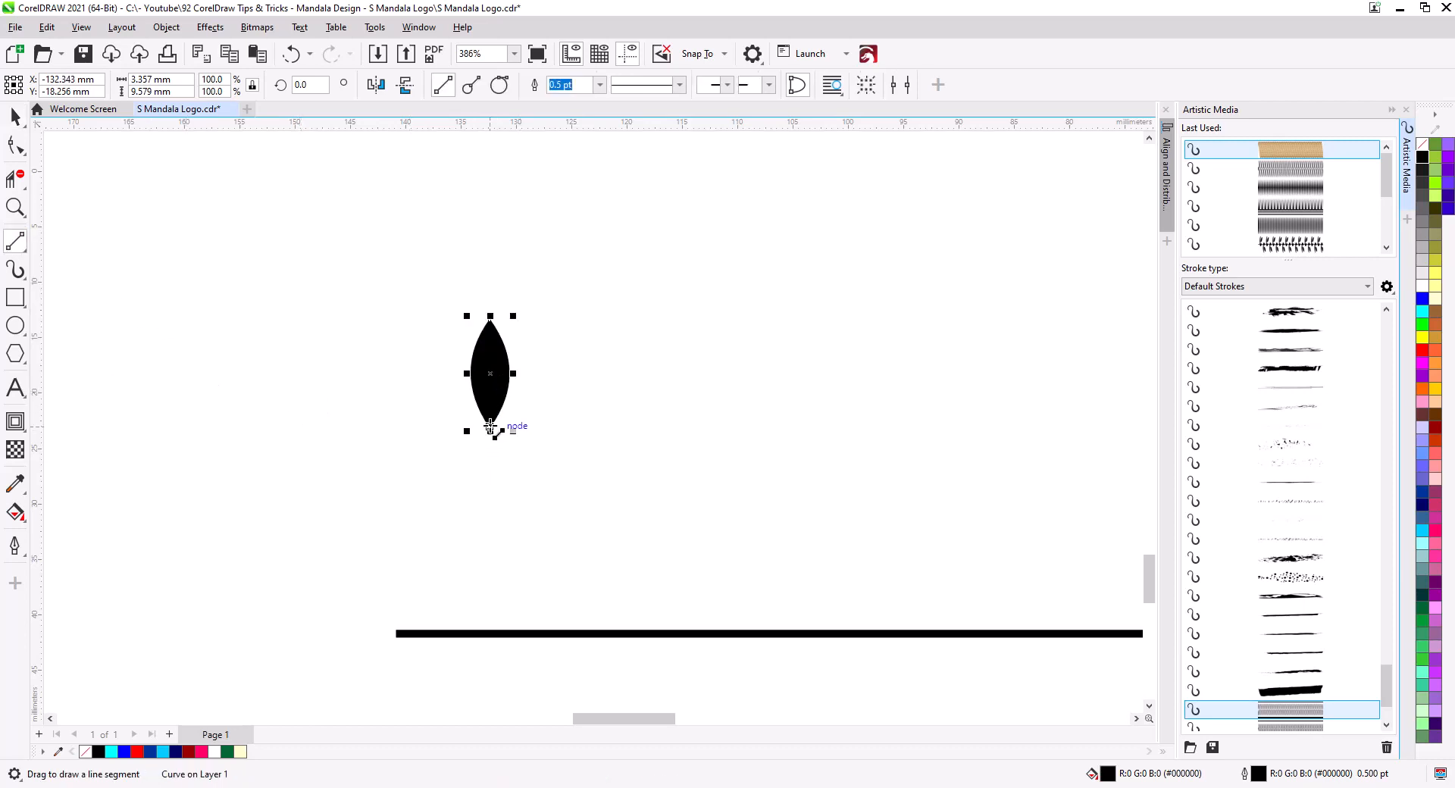
drag(490, 422, 468, 550)
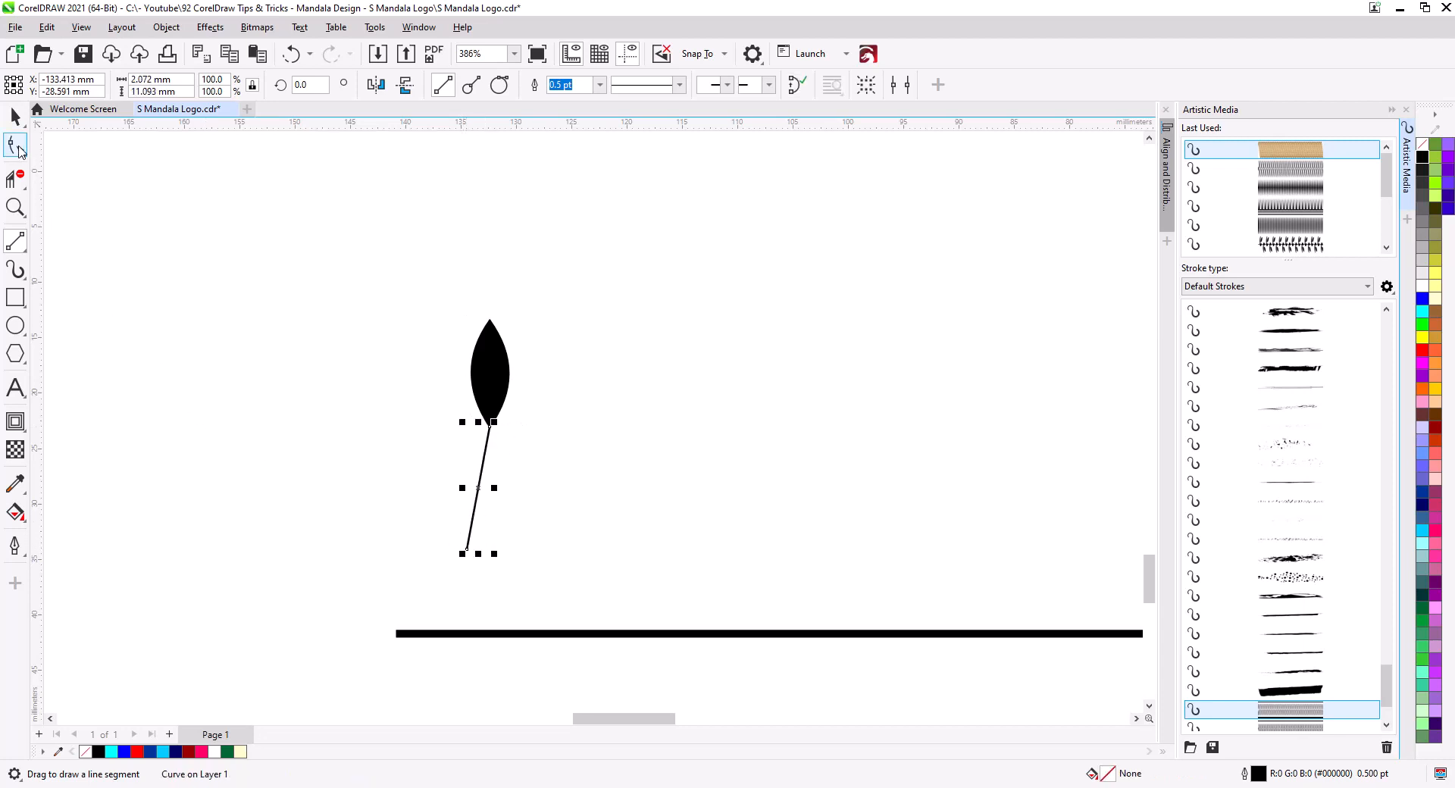
click(15, 144)
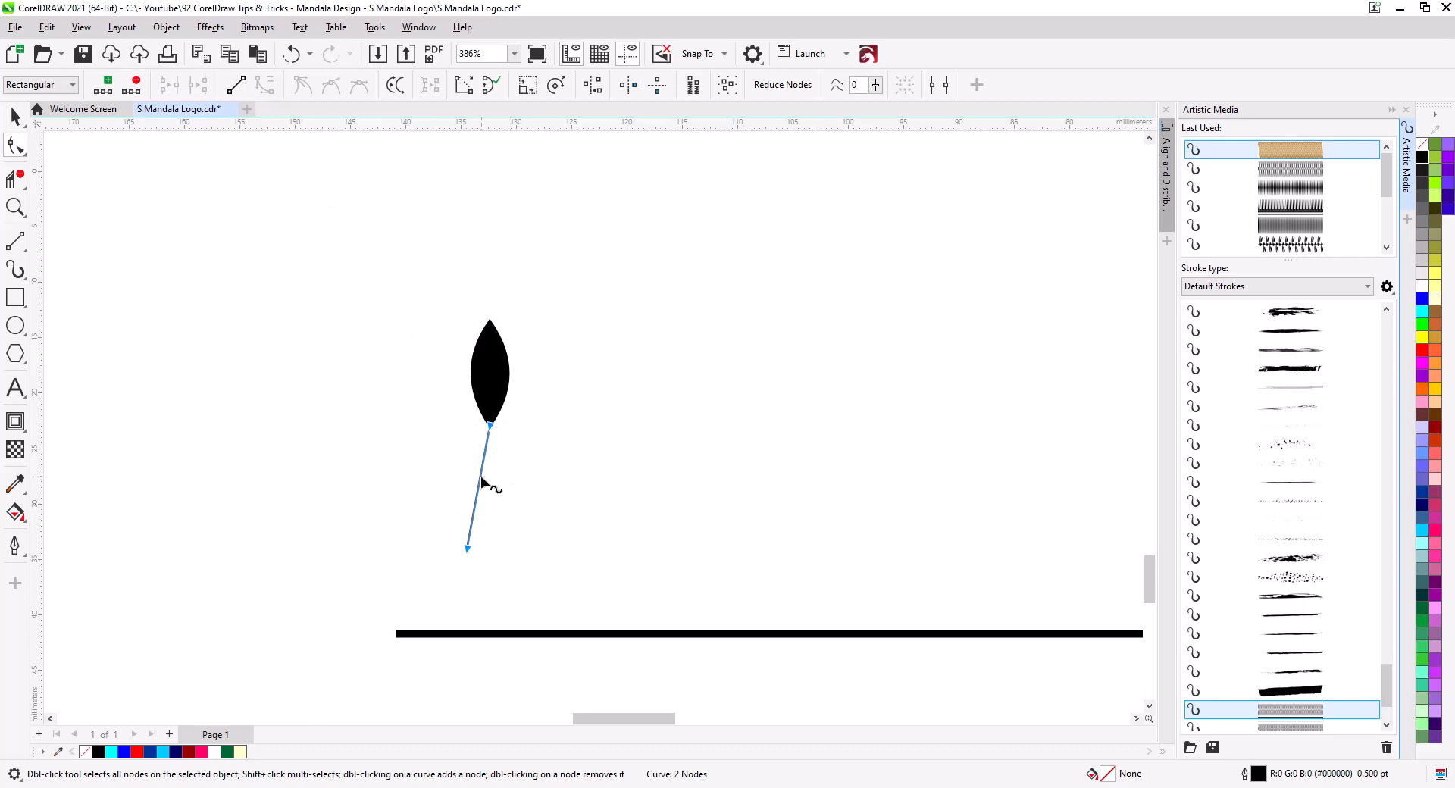
drag(480, 476, 487, 479)
click(15, 116)
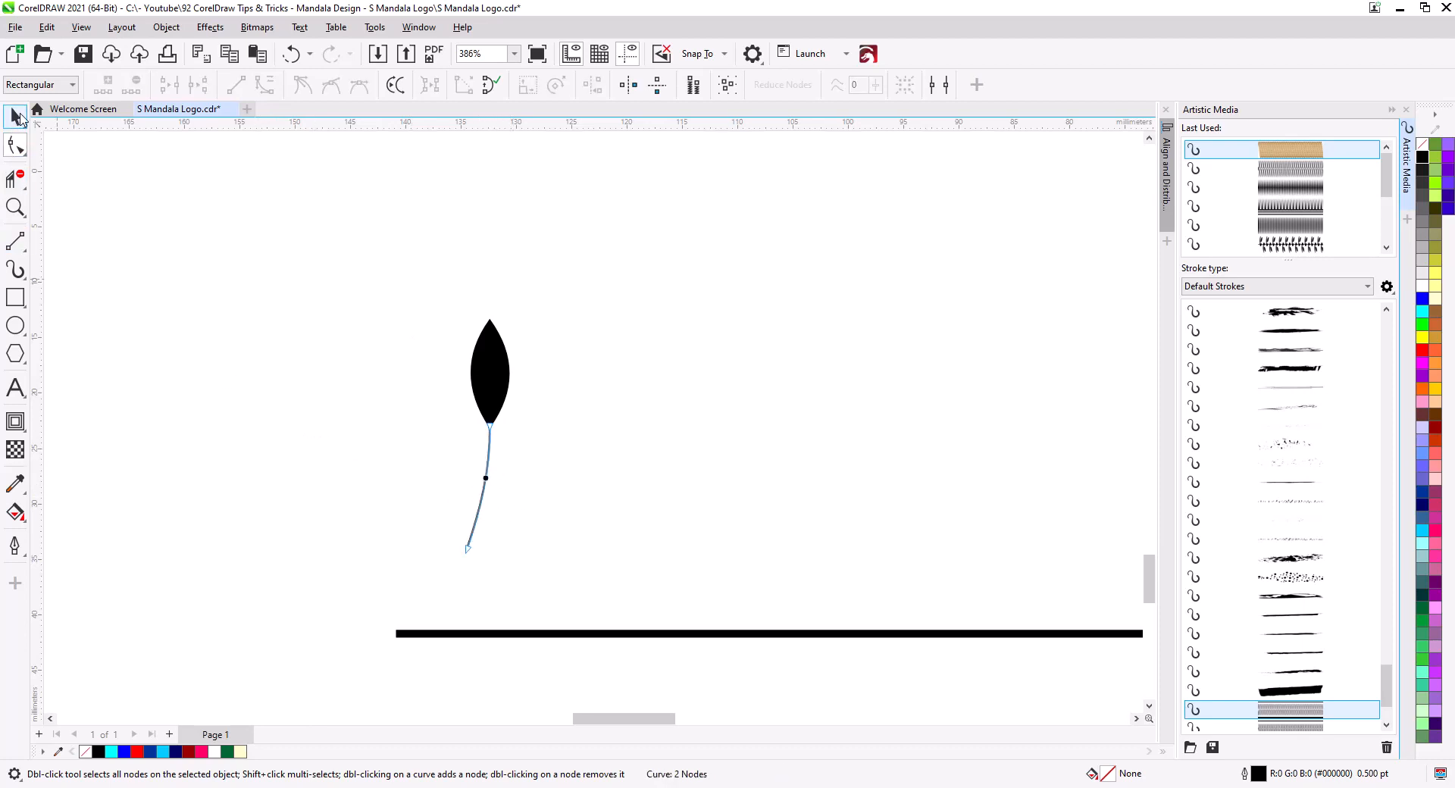
Set the stem's outline width to 1.5 pt and shift the stem slightly up into the leaf's base
click(505, 85)
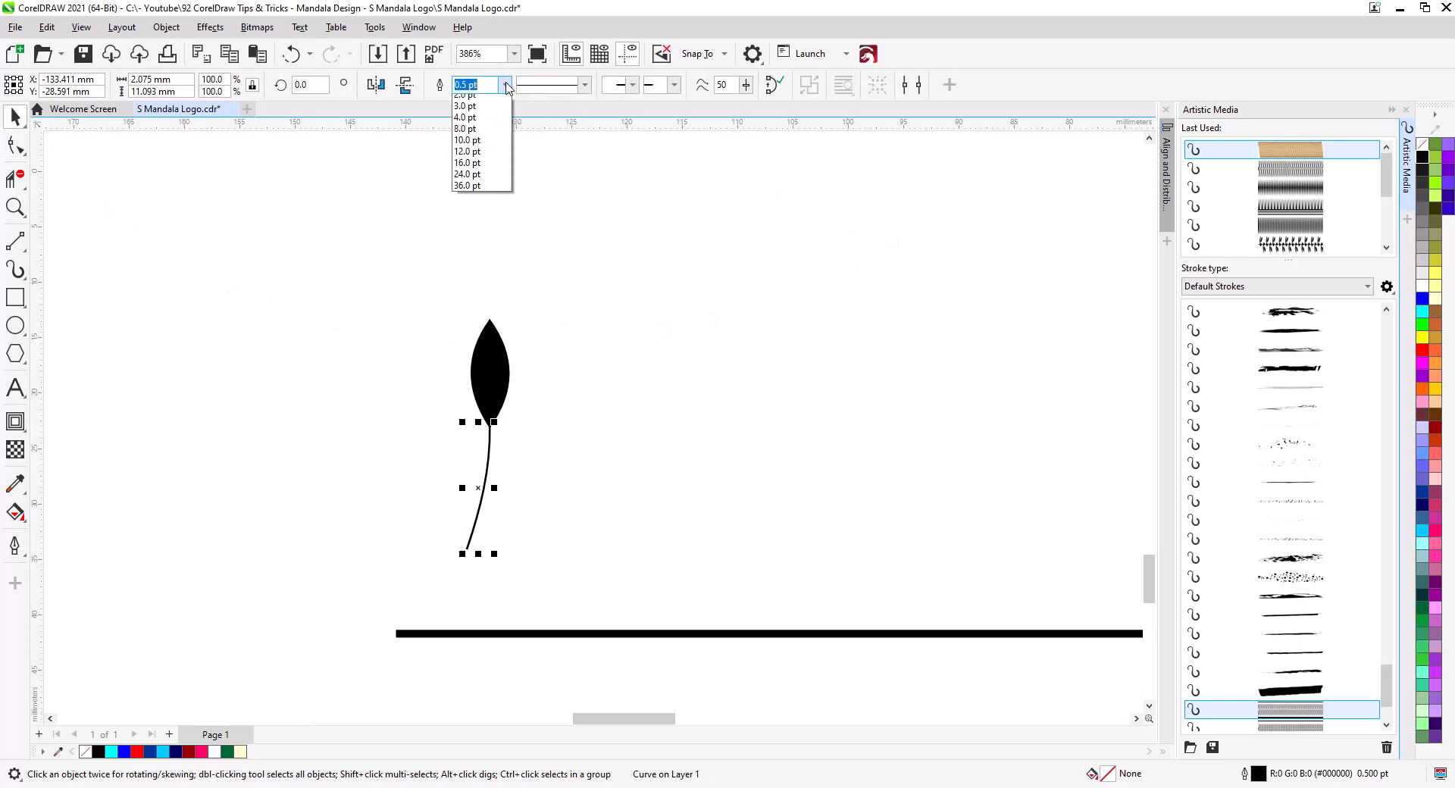
click(496, 157)
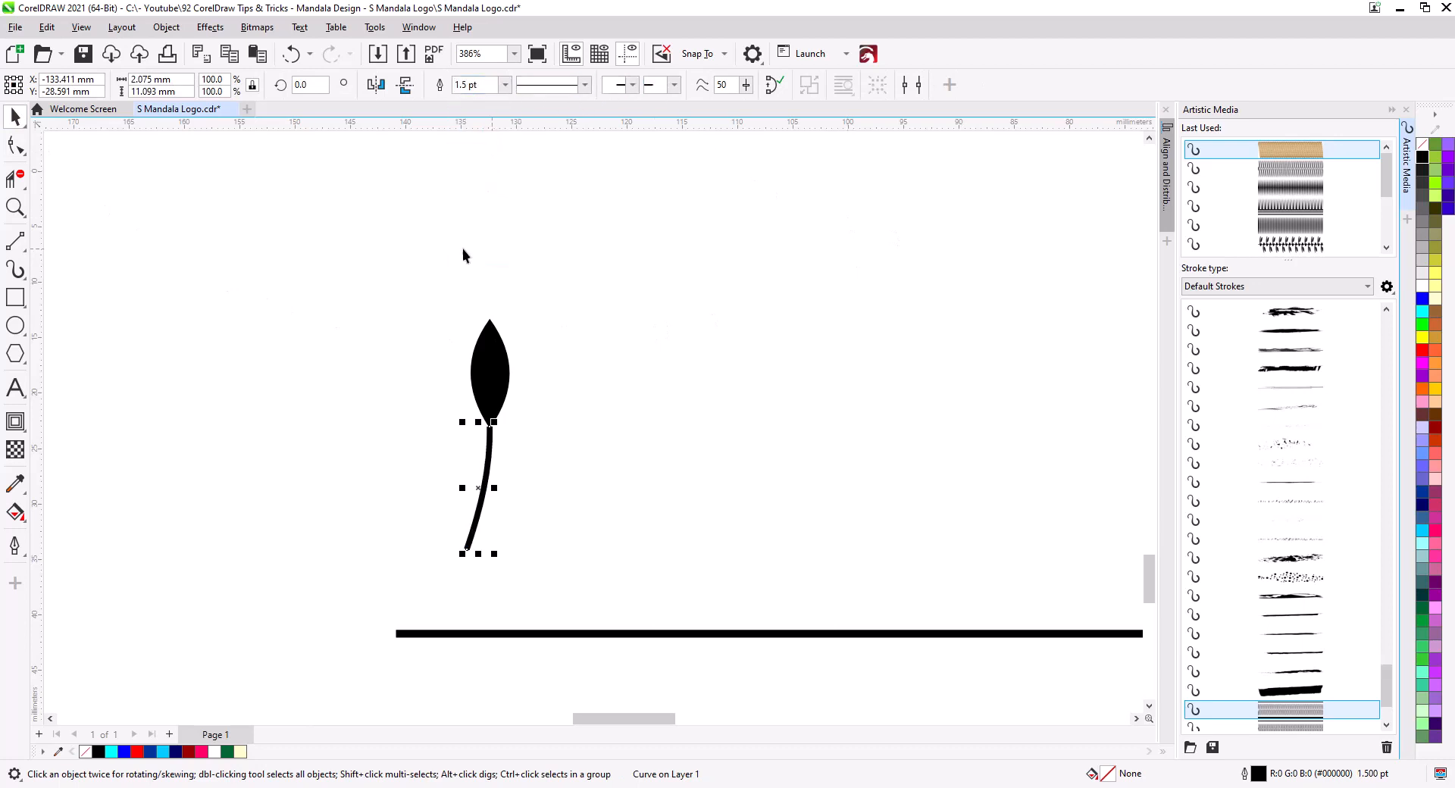
click(381, 348)
drag(488, 451, 489, 438)
Duplicate the top leaf, scale the copy to 78.5% and tilt it outward beside the stem as a side leaf
click(517, 433)
drag(497, 383, 453, 463)
click(607, 478)
click(537, 460)
click(528, 447)
click(497, 498)
Mirror a copy of the side leaf horizontally for the stem's left side, scale it to 70.5% and position it slightly higher
click(377, 85)
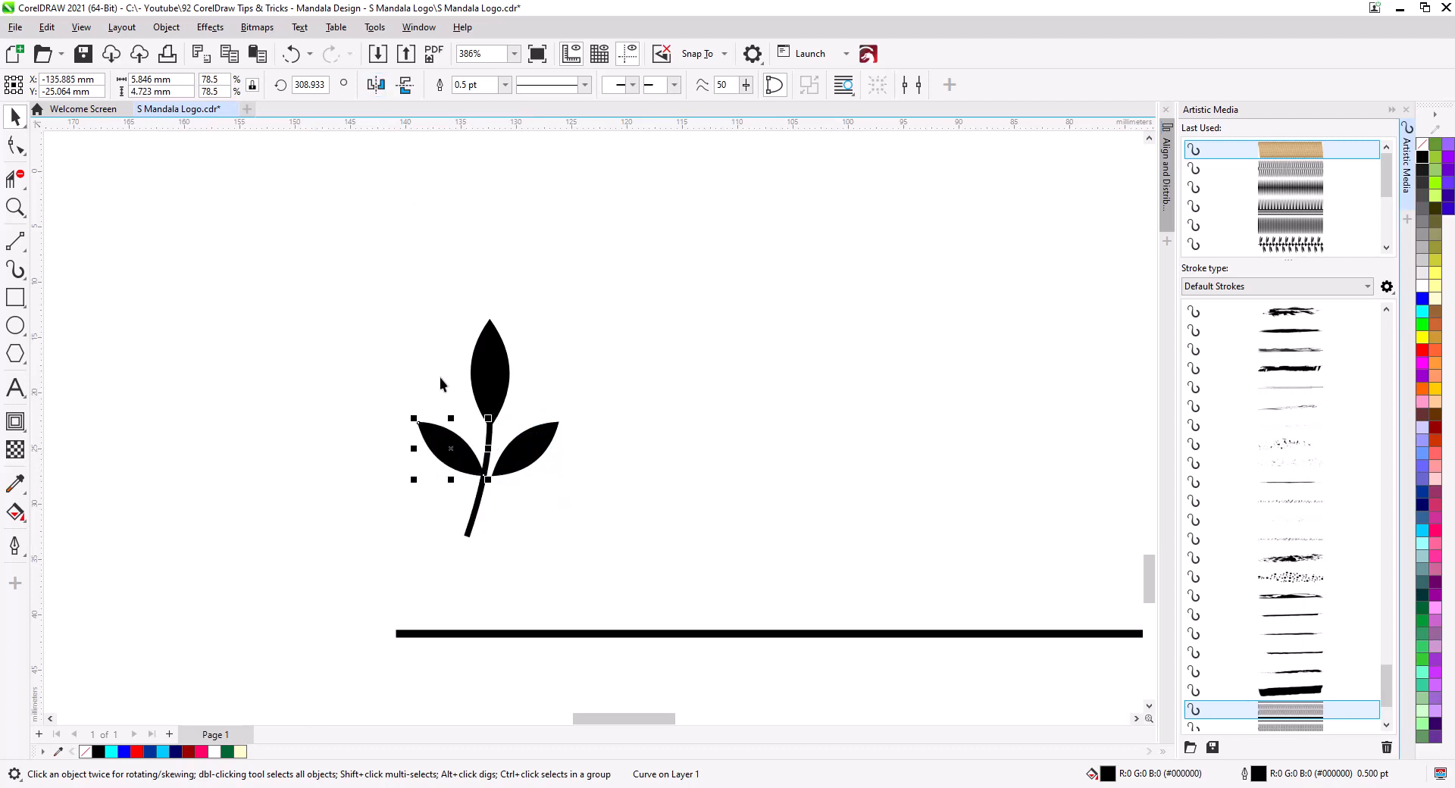
key(Escape)
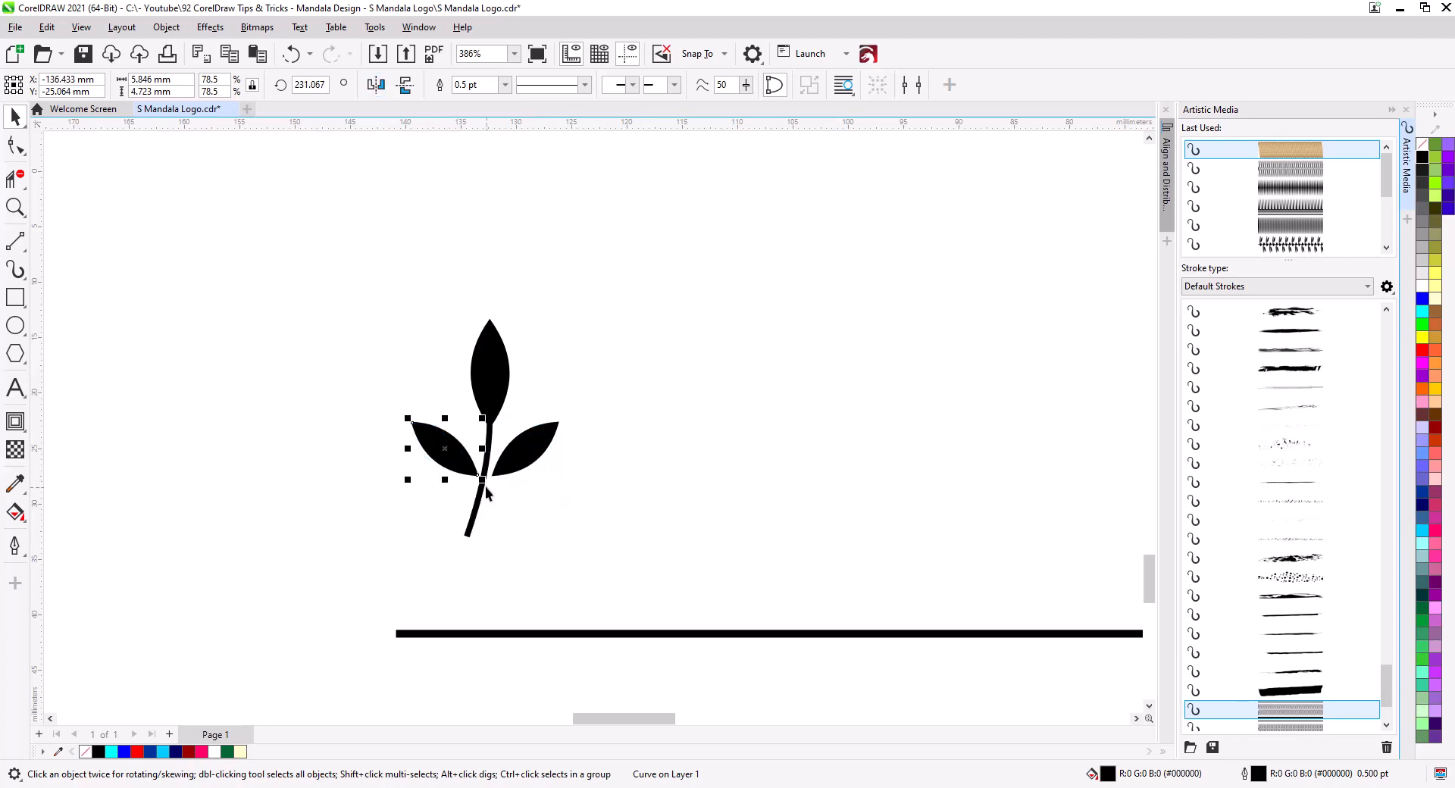
drag(485, 487, 466, 452)
Draw short 2-point lines as stalks joining the base of each side leaf to the stem
scroll(486, 484, up, 2)
scroll(485, 476, up, 1)
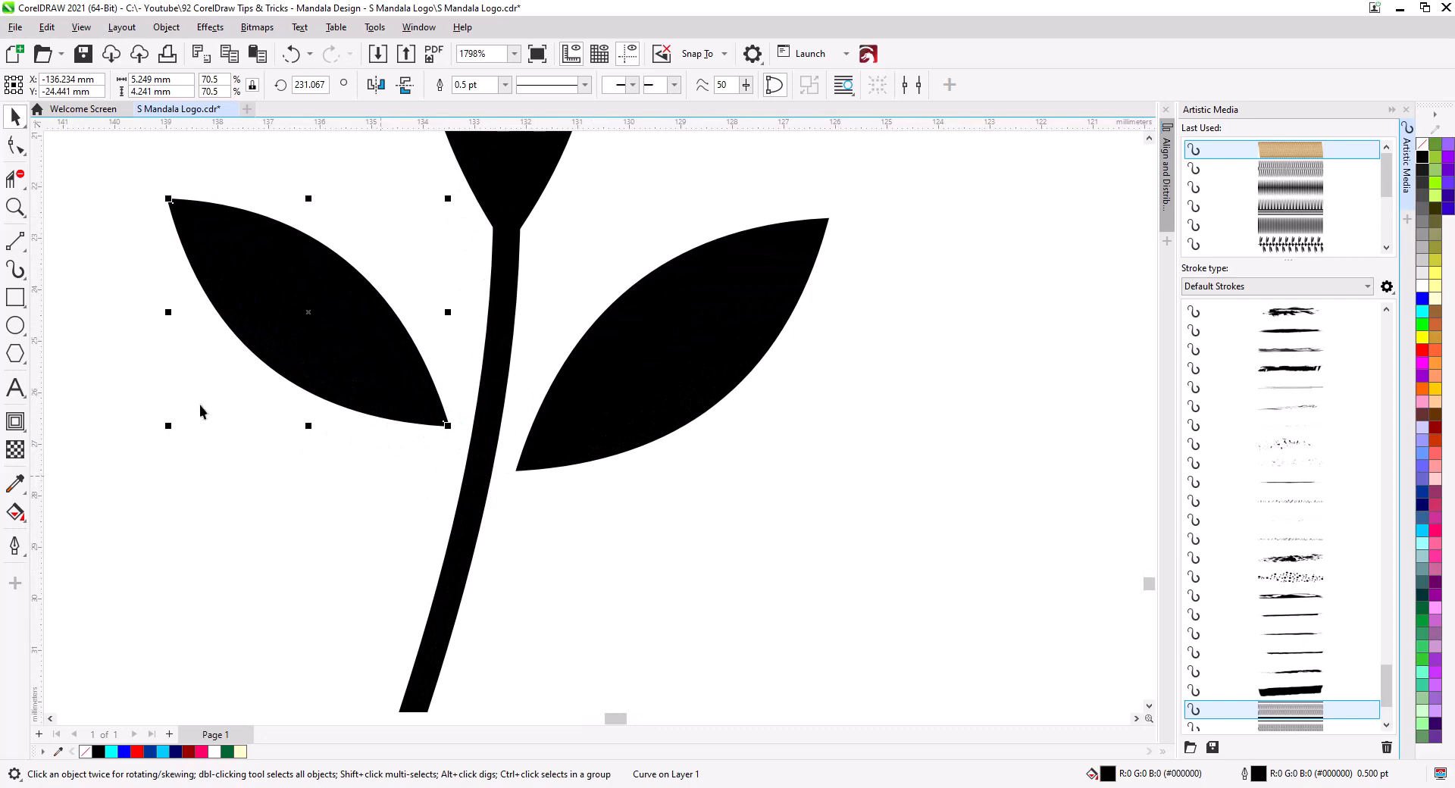
click(16, 241)
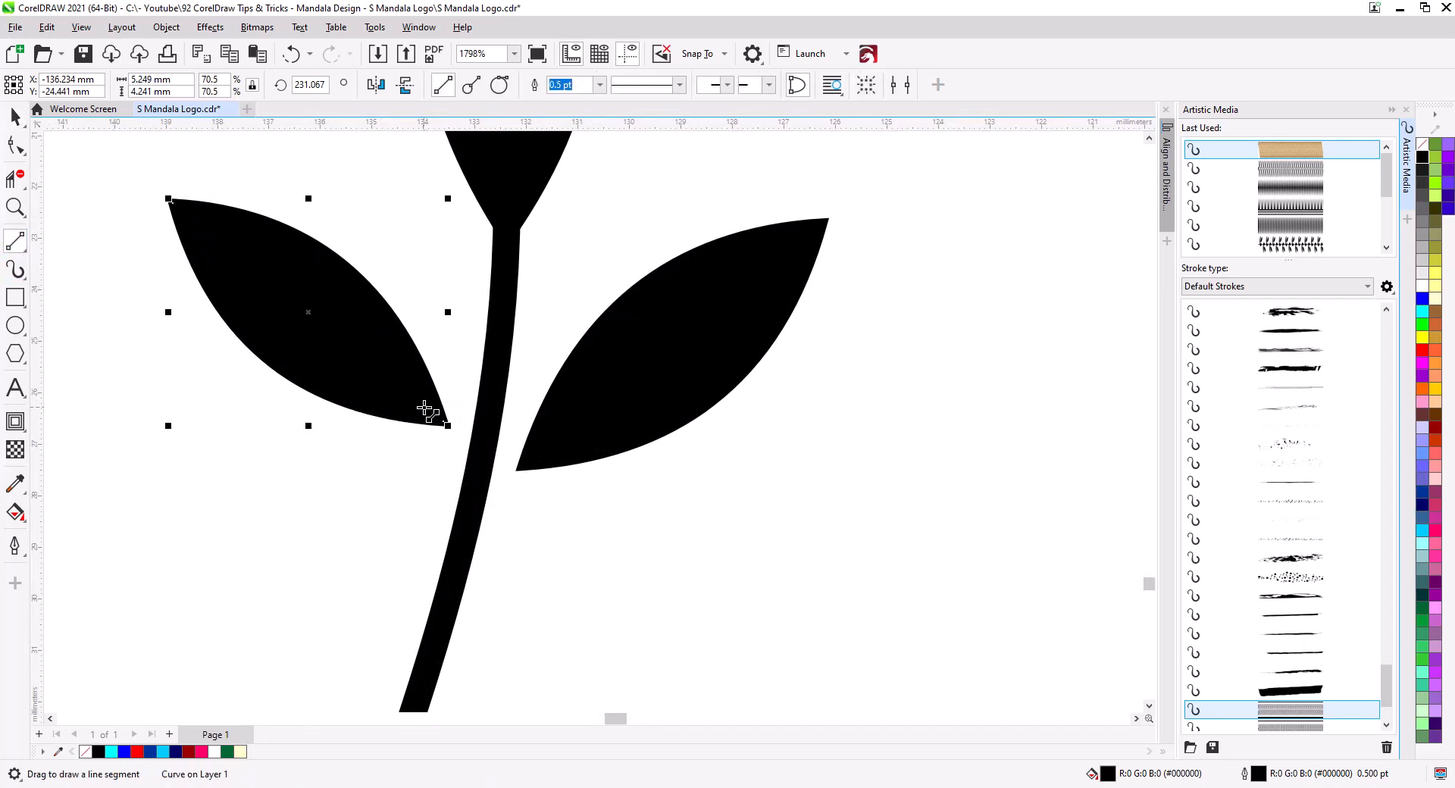
mouse_move(446, 424)
mouse_down()
mouse_move(485, 447)
mouse_move(472, 443)
mouse_move(469, 515)
mouse_up()
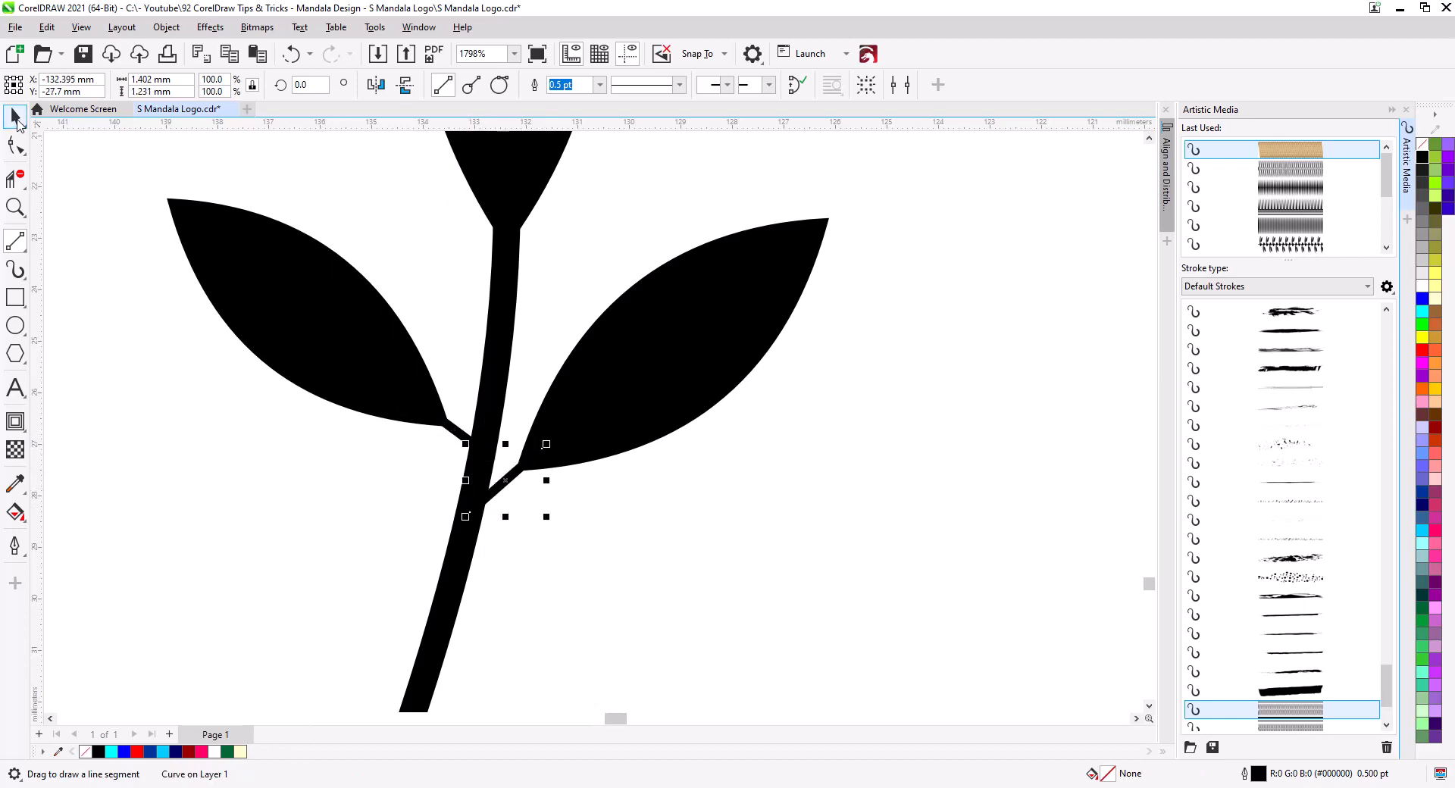
Set the outline width of both side-leaf stalks to 1.5 pt
key(space)
shift+click(486, 448)
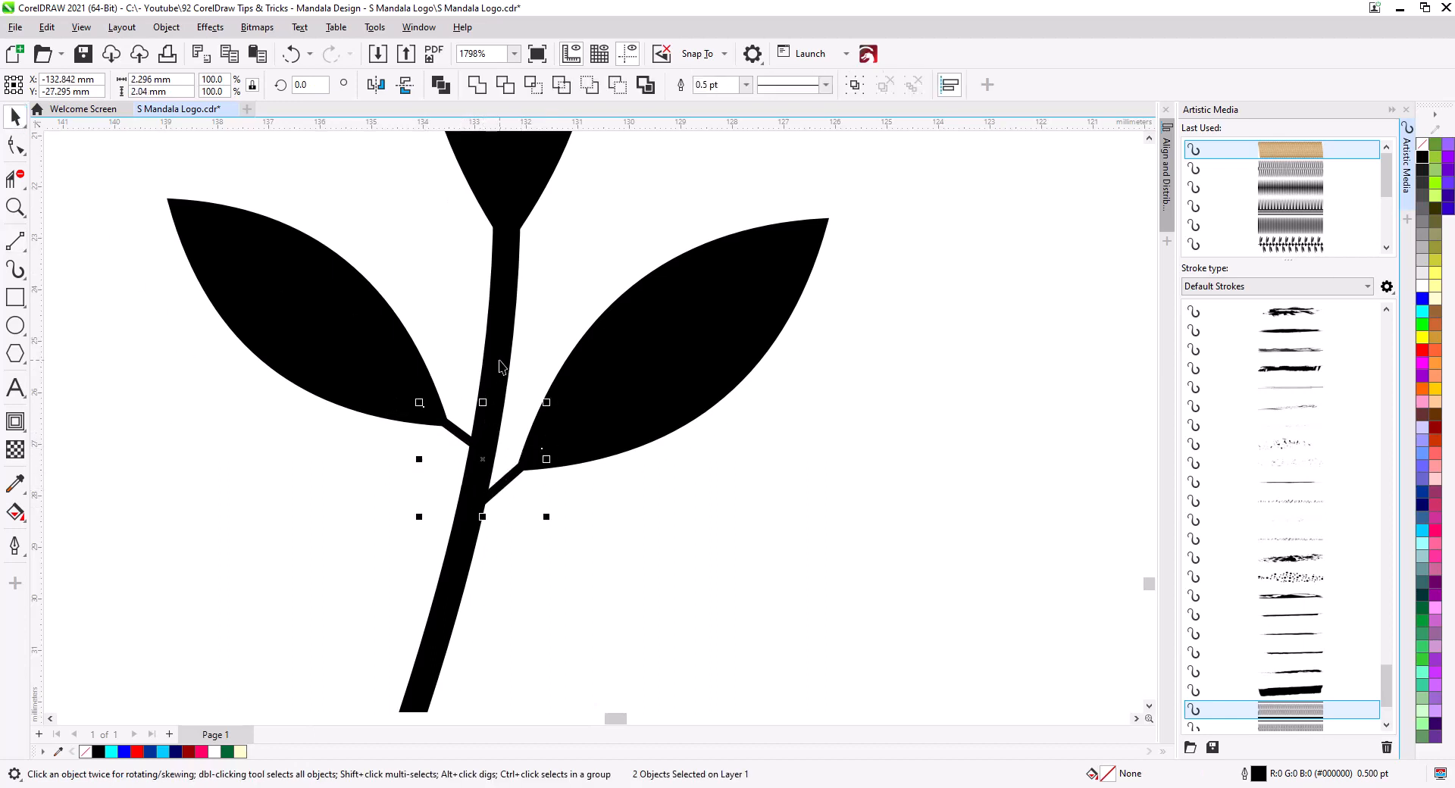
click(746, 84)
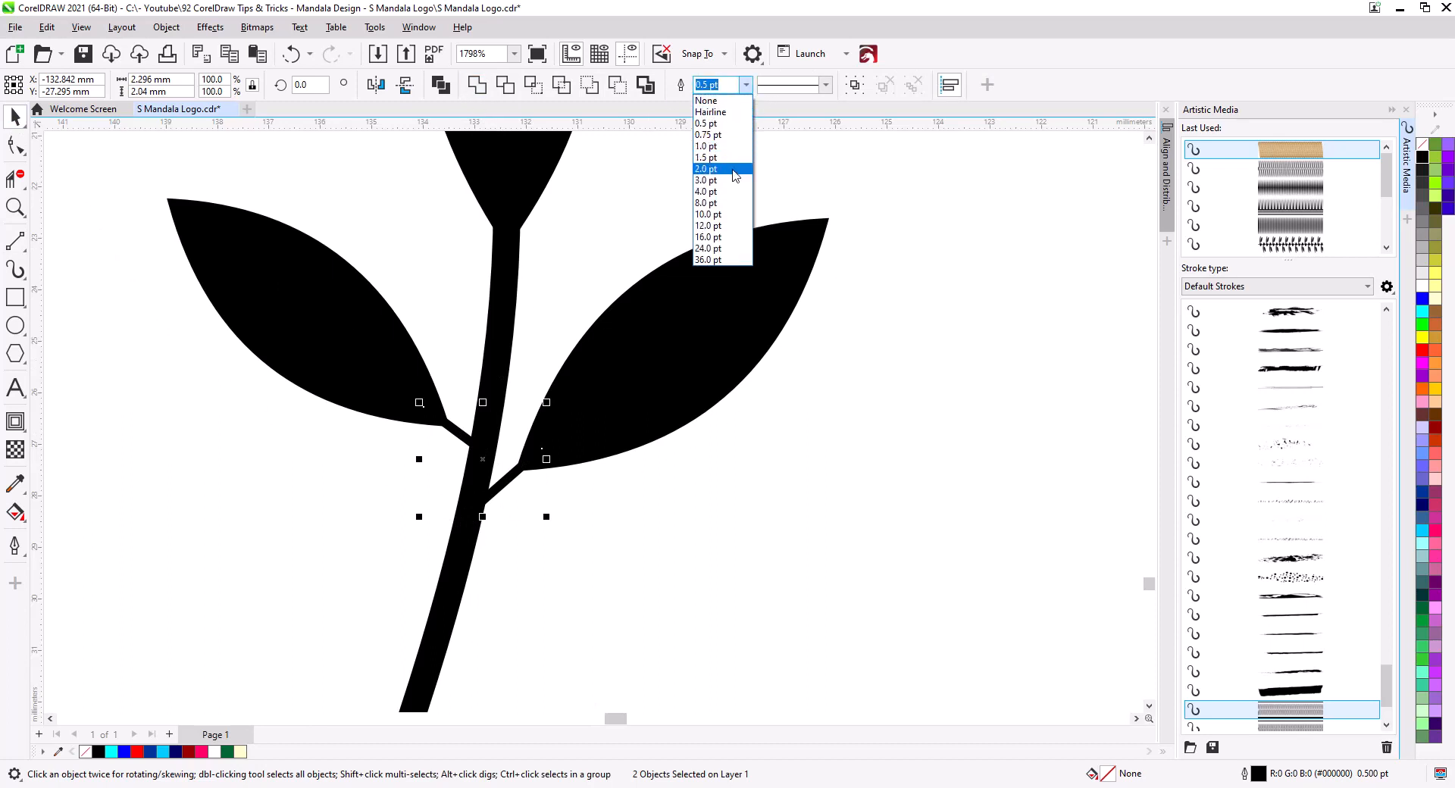
click(734, 168)
click(746, 84)
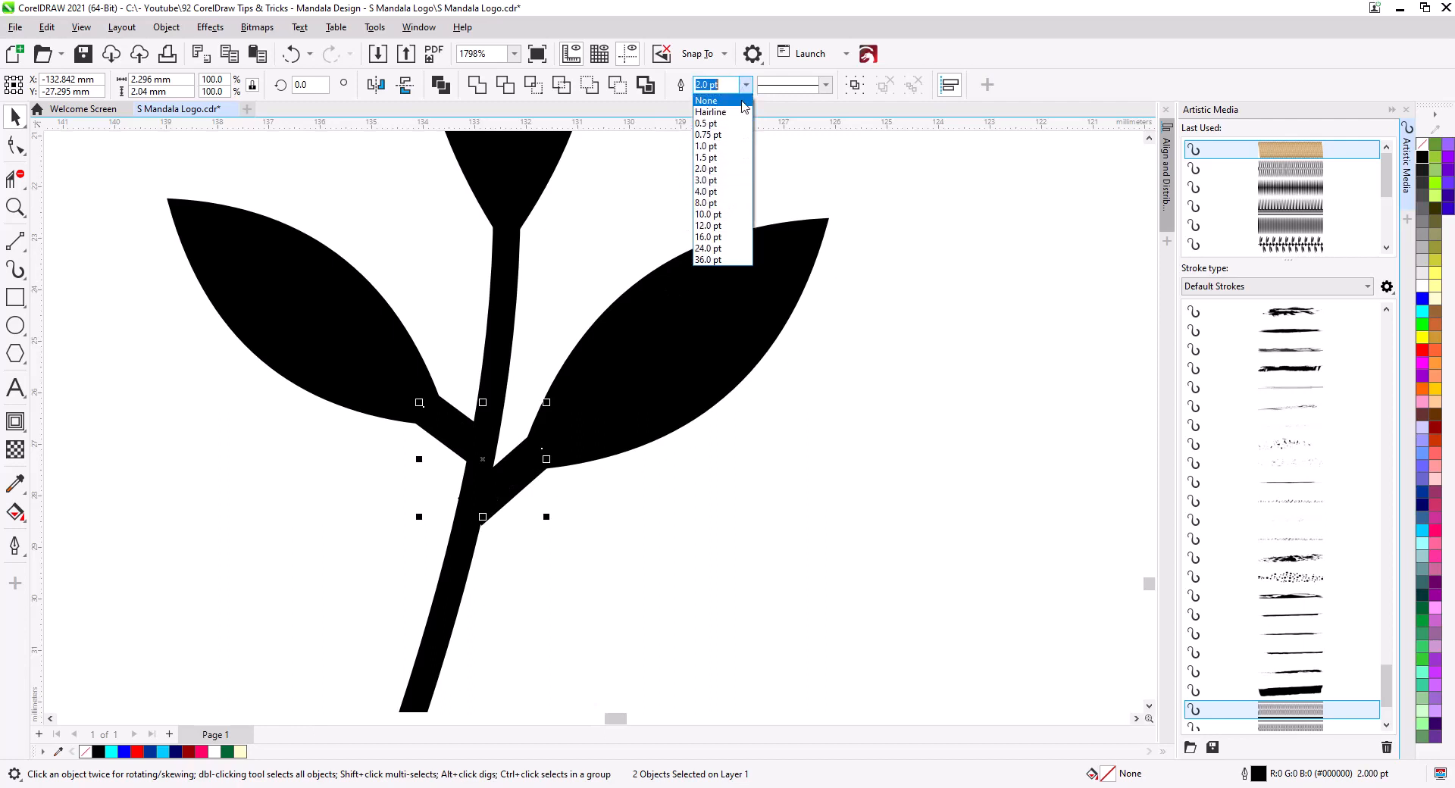
click(728, 169)
click(658, 226)
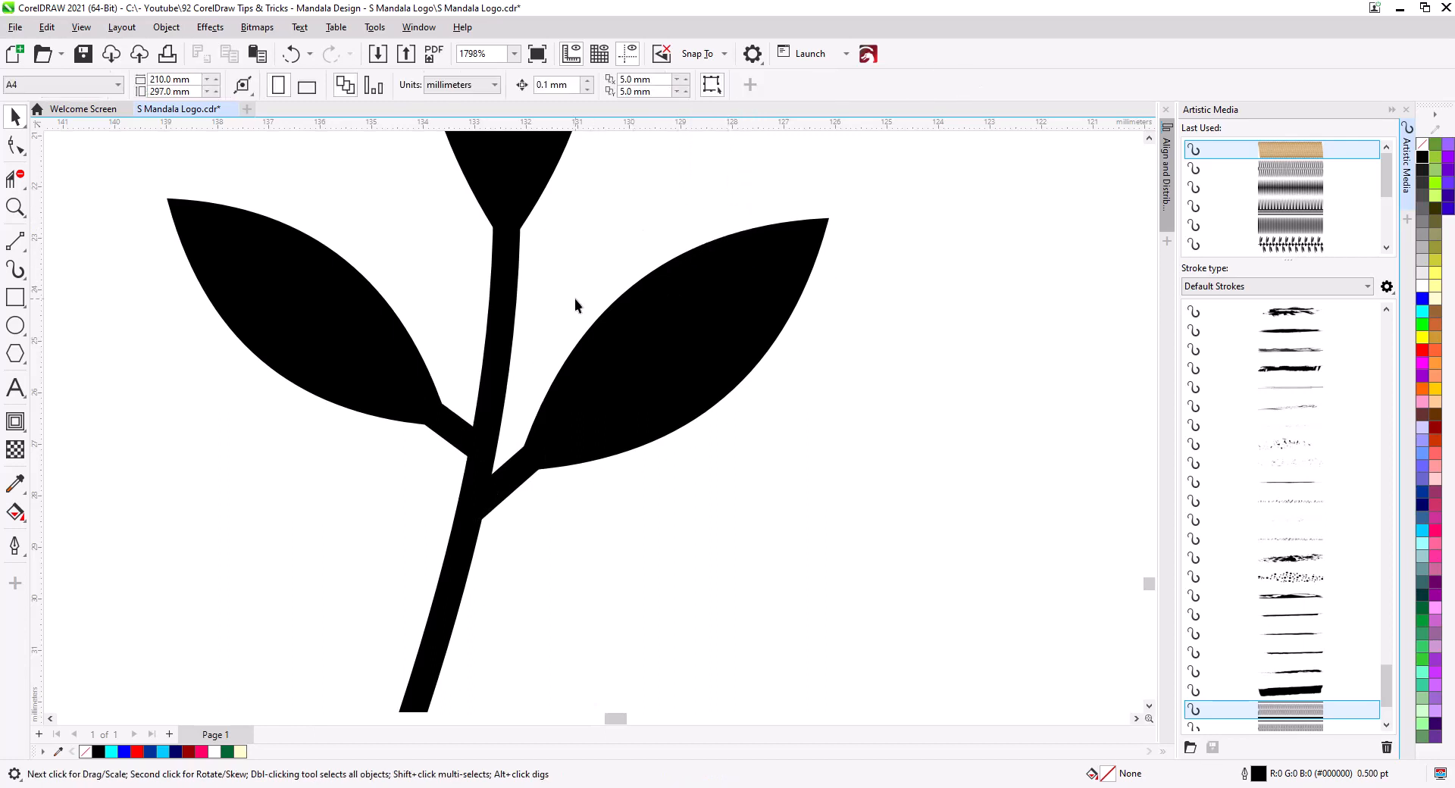
Select the stem and both side-leaf stalks and convert their outlines to objects
scroll(575, 298, down, 5)
drag(618, 418, 585, 451)
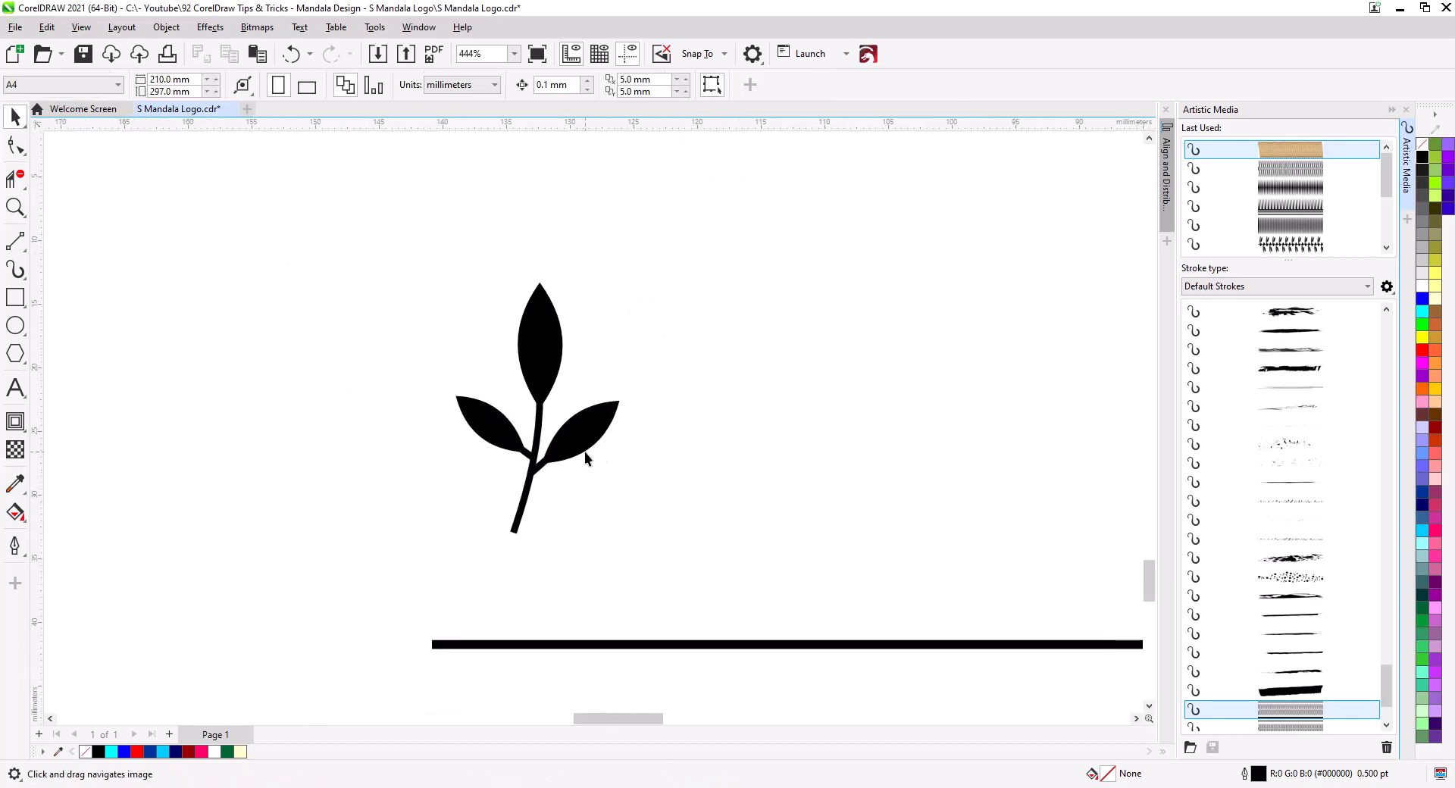
click(537, 469)
scroll(534, 468, up, 4)
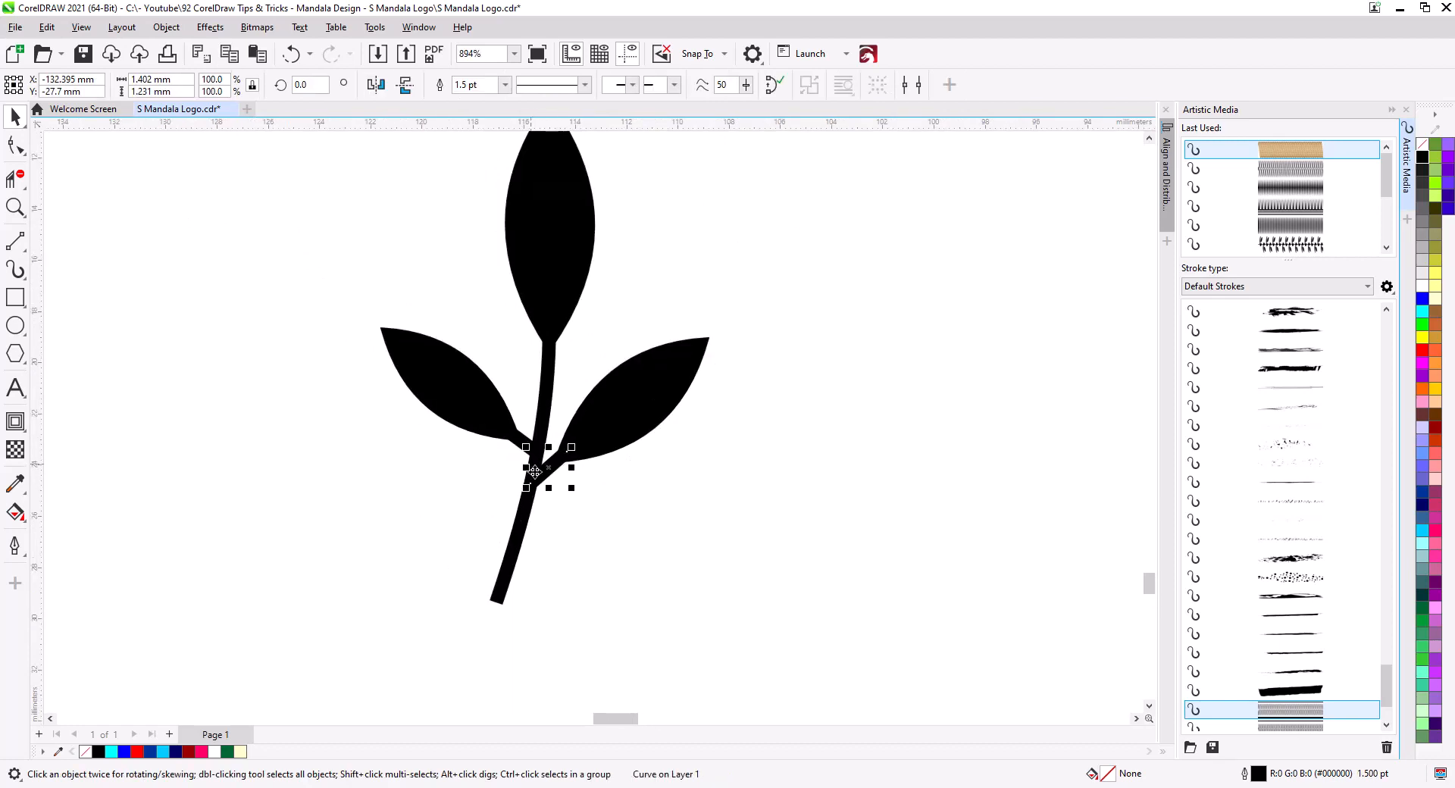
shift+click(507, 421)
shift+click(545, 367)
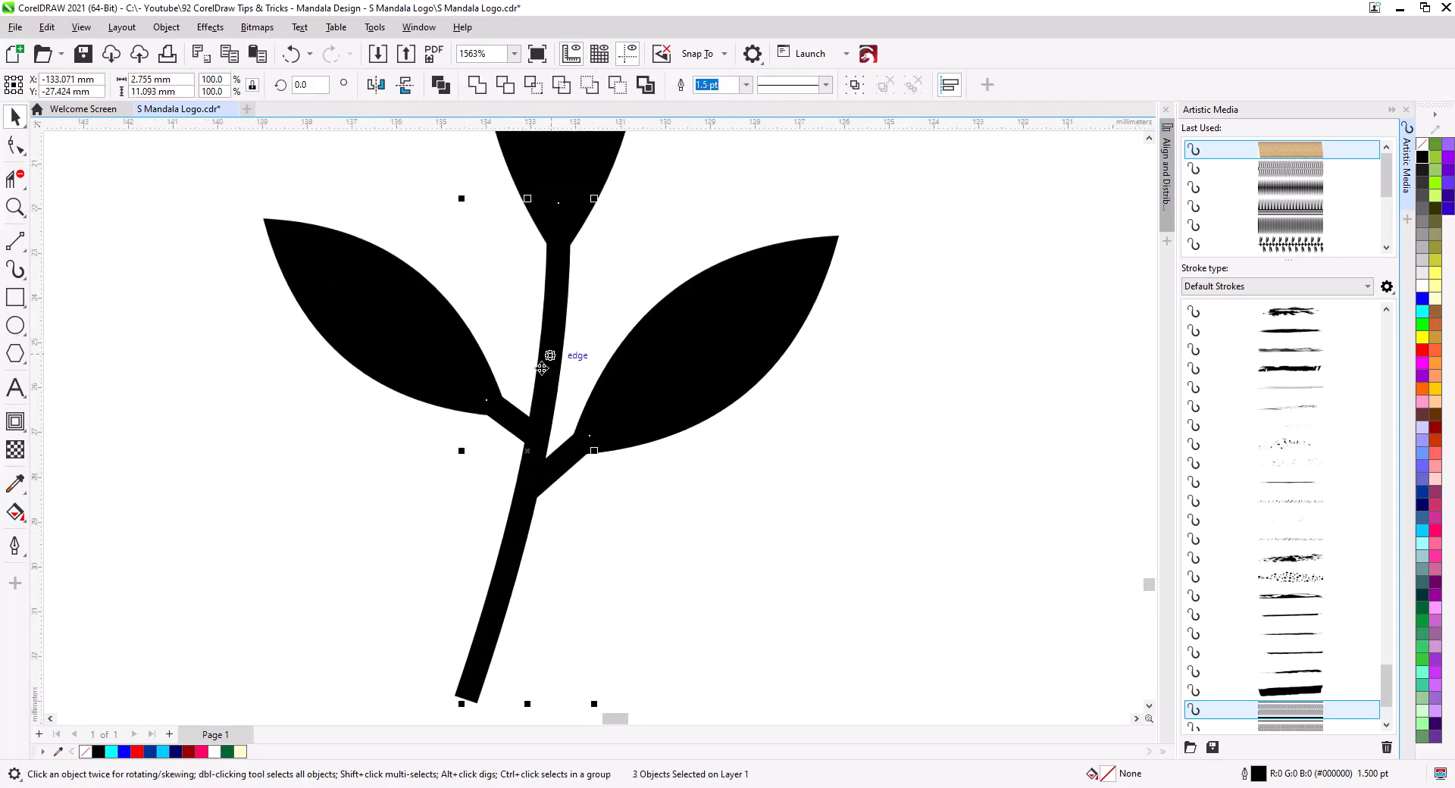
click(166, 27)
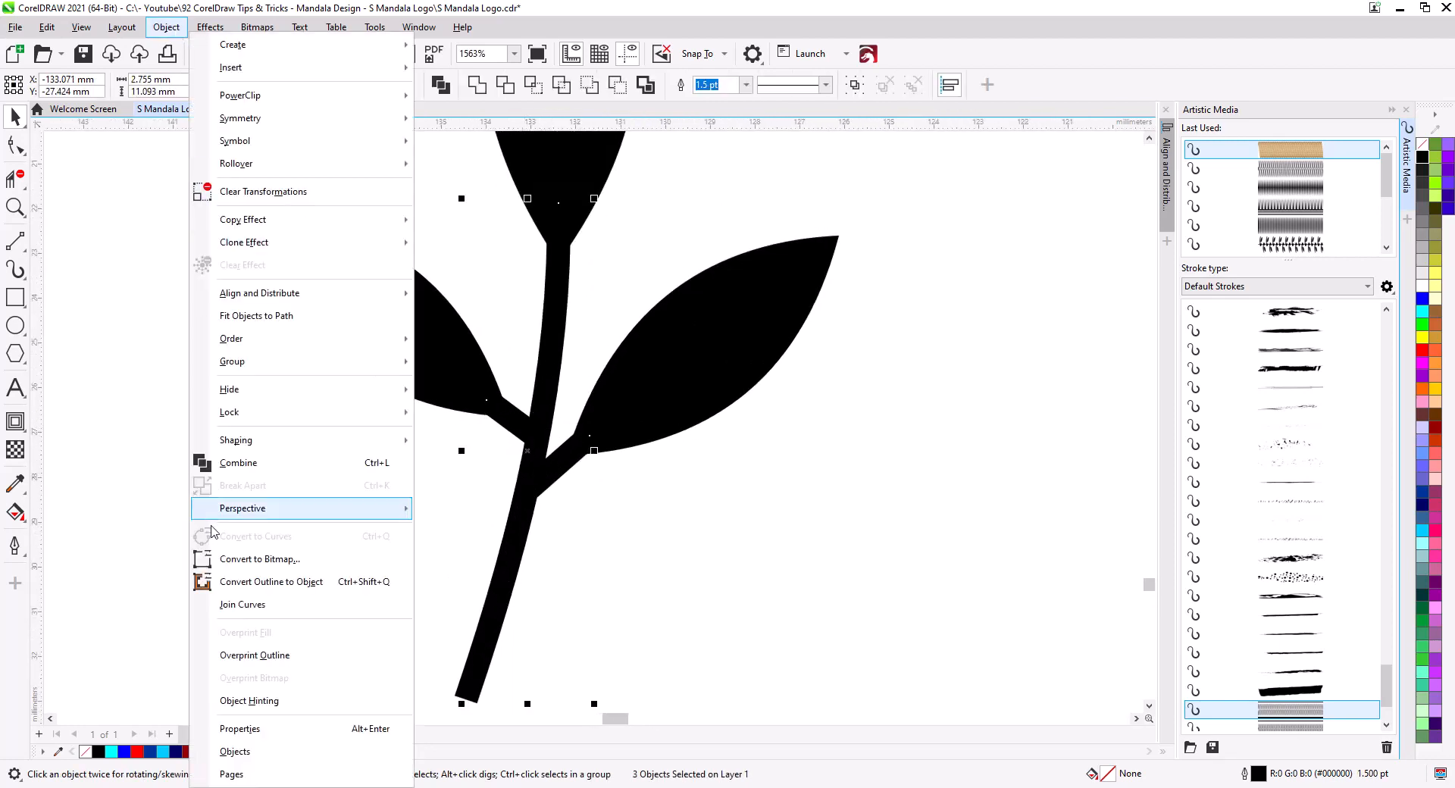
click(271, 588)
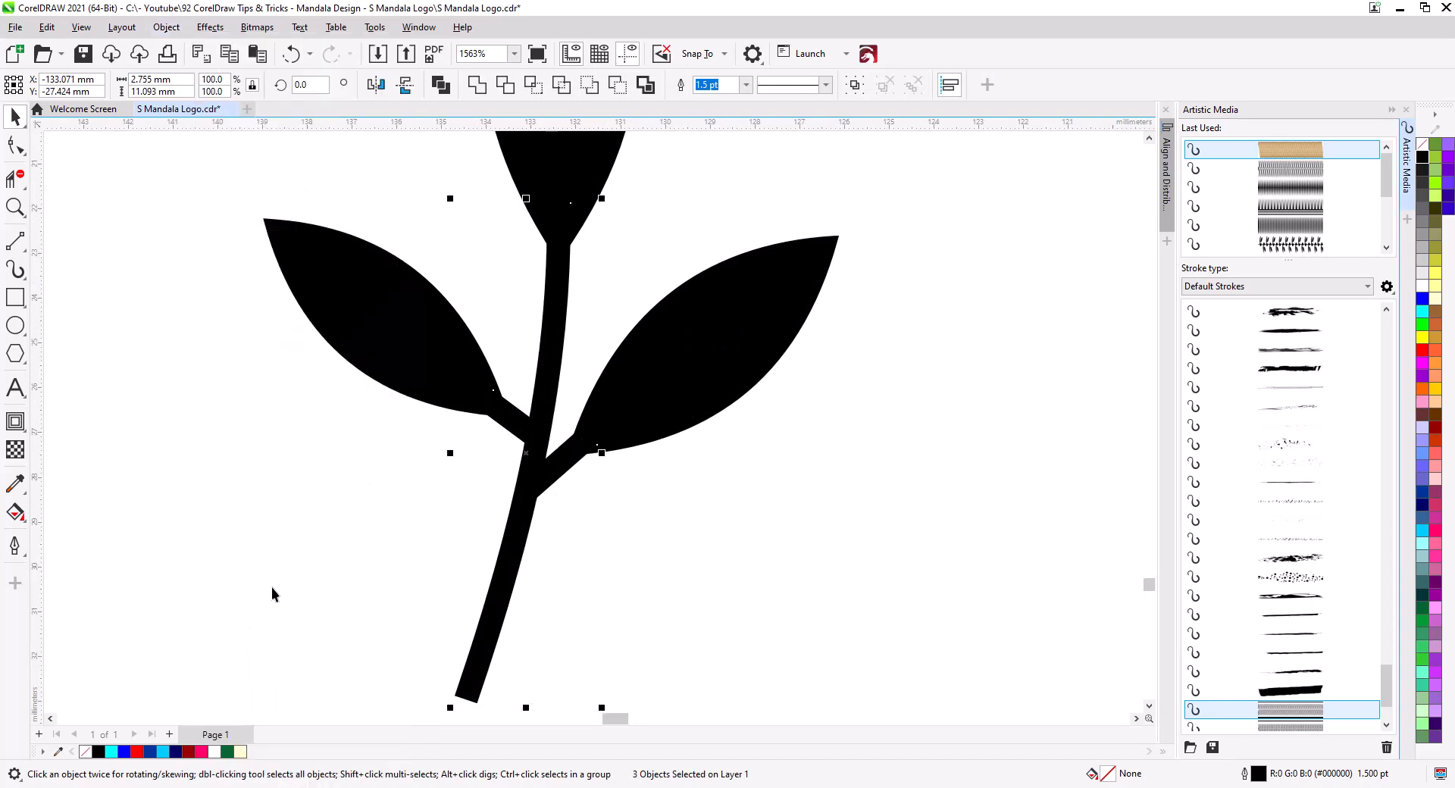
Give the converted stem and stalks a black outline and weld them into one shape
right_click(1425, 156)
right_click(1425, 156)
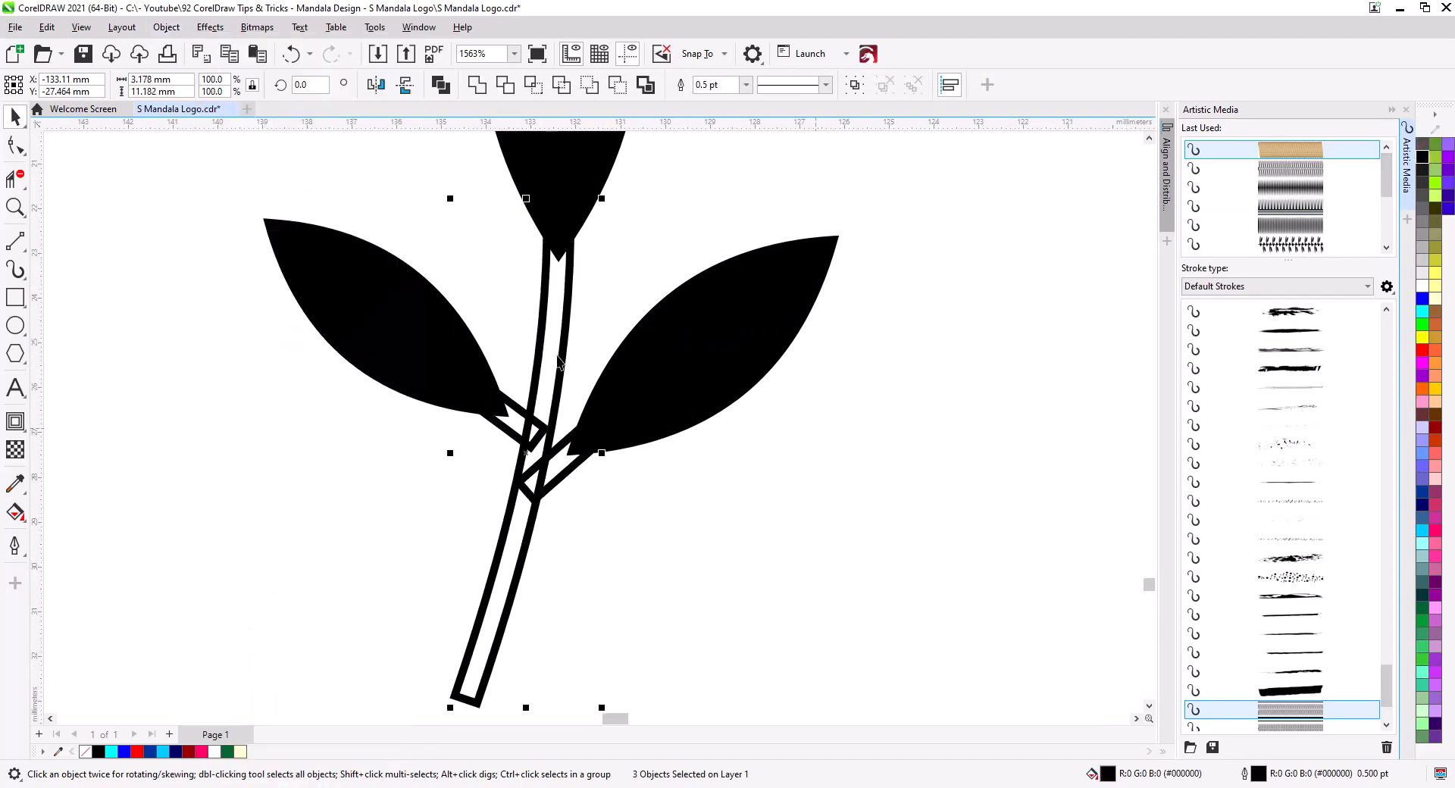
click(477, 84)
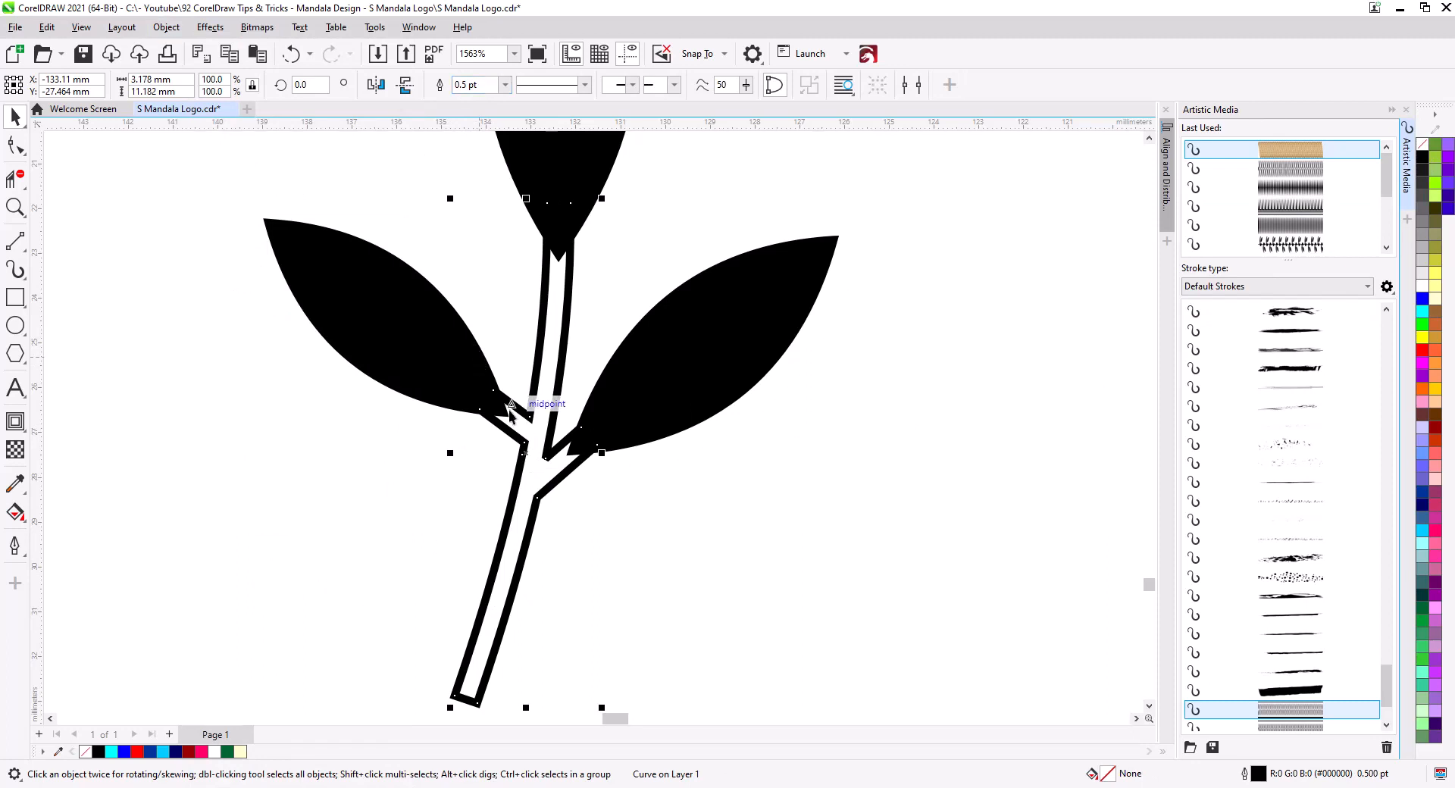
Weld the three leaves and the stem into a single sprig and remove its outline
click(665, 387)
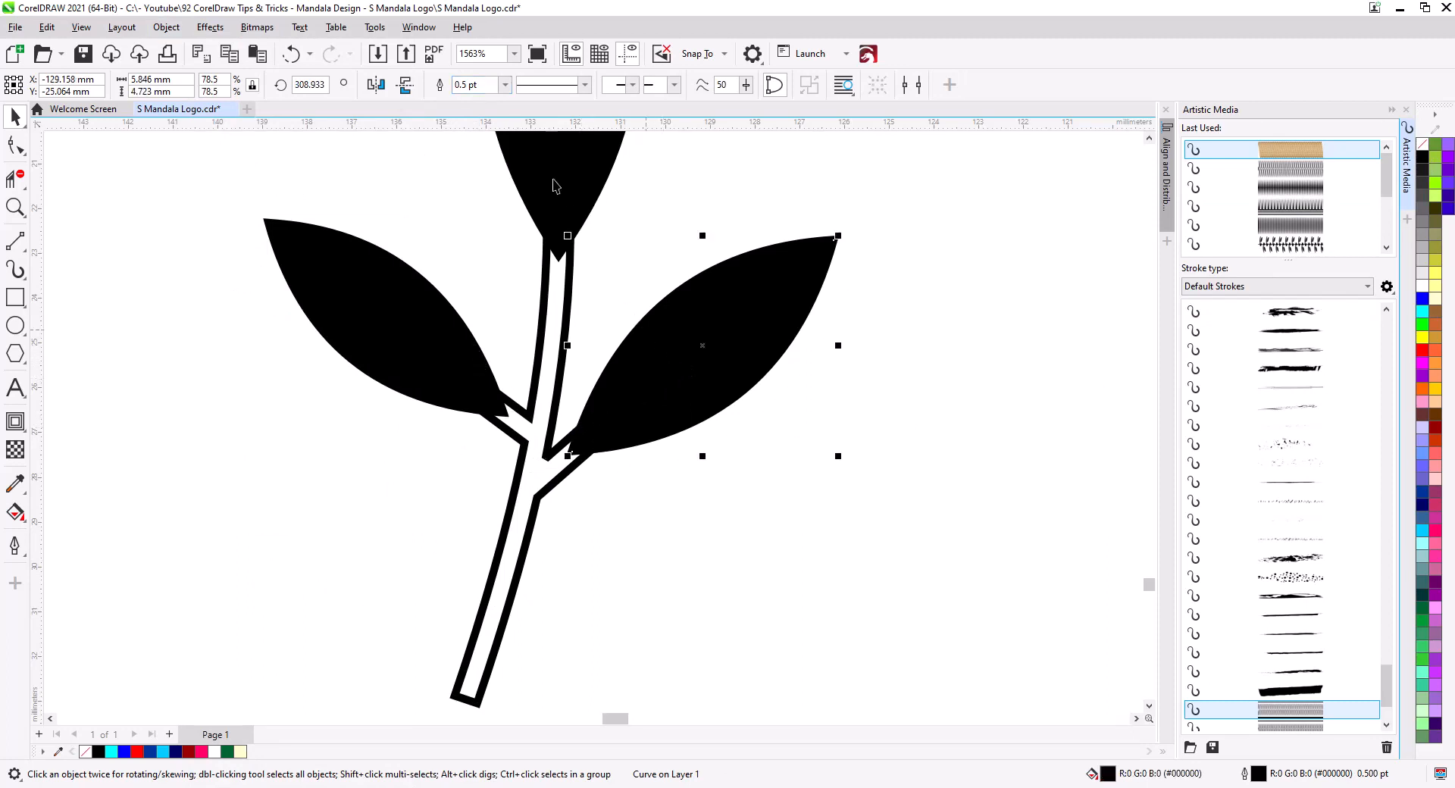
shift+click(562, 320)
shift+click(548, 188)
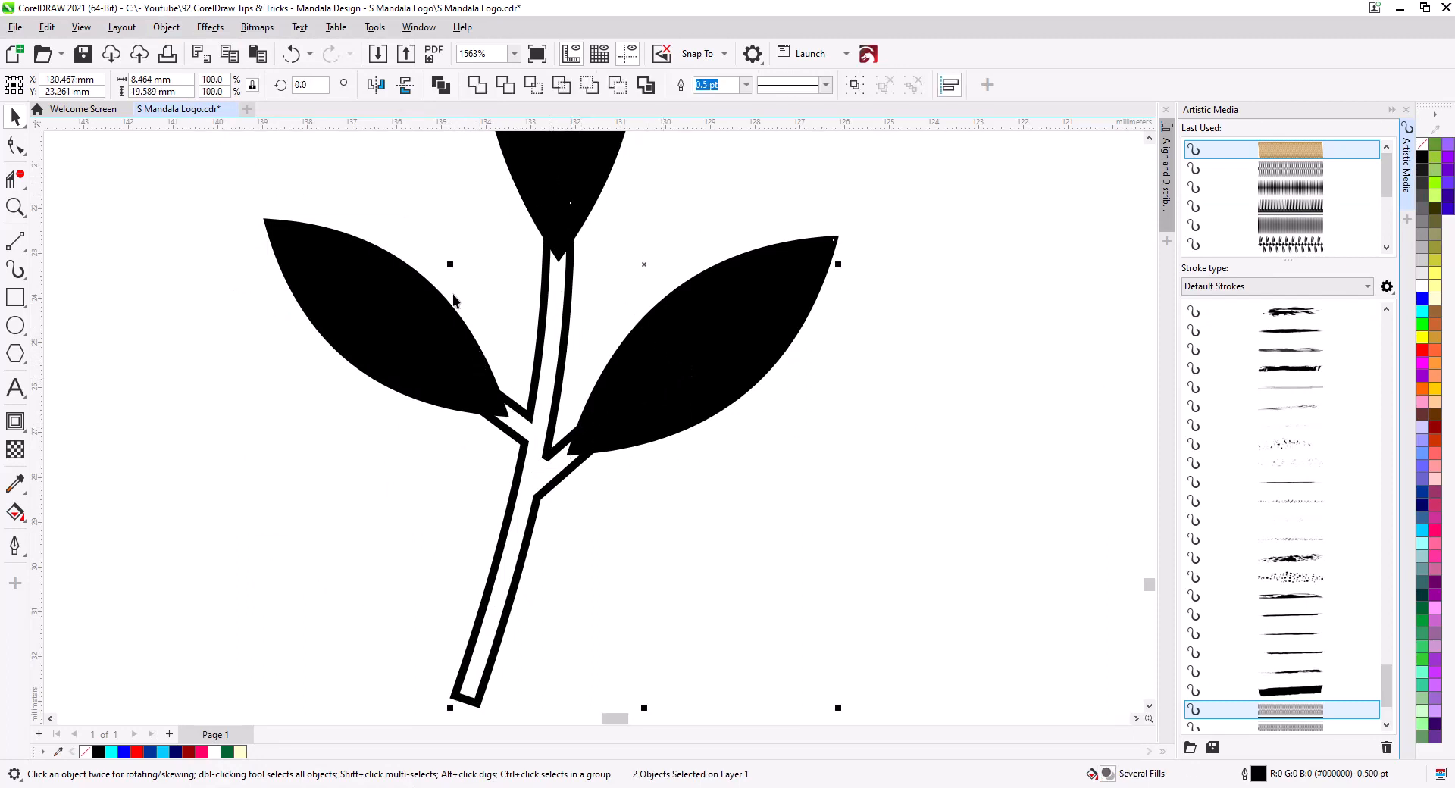
shift+click(369, 315)
click(477, 84)
scroll(520, 461, down, 3)
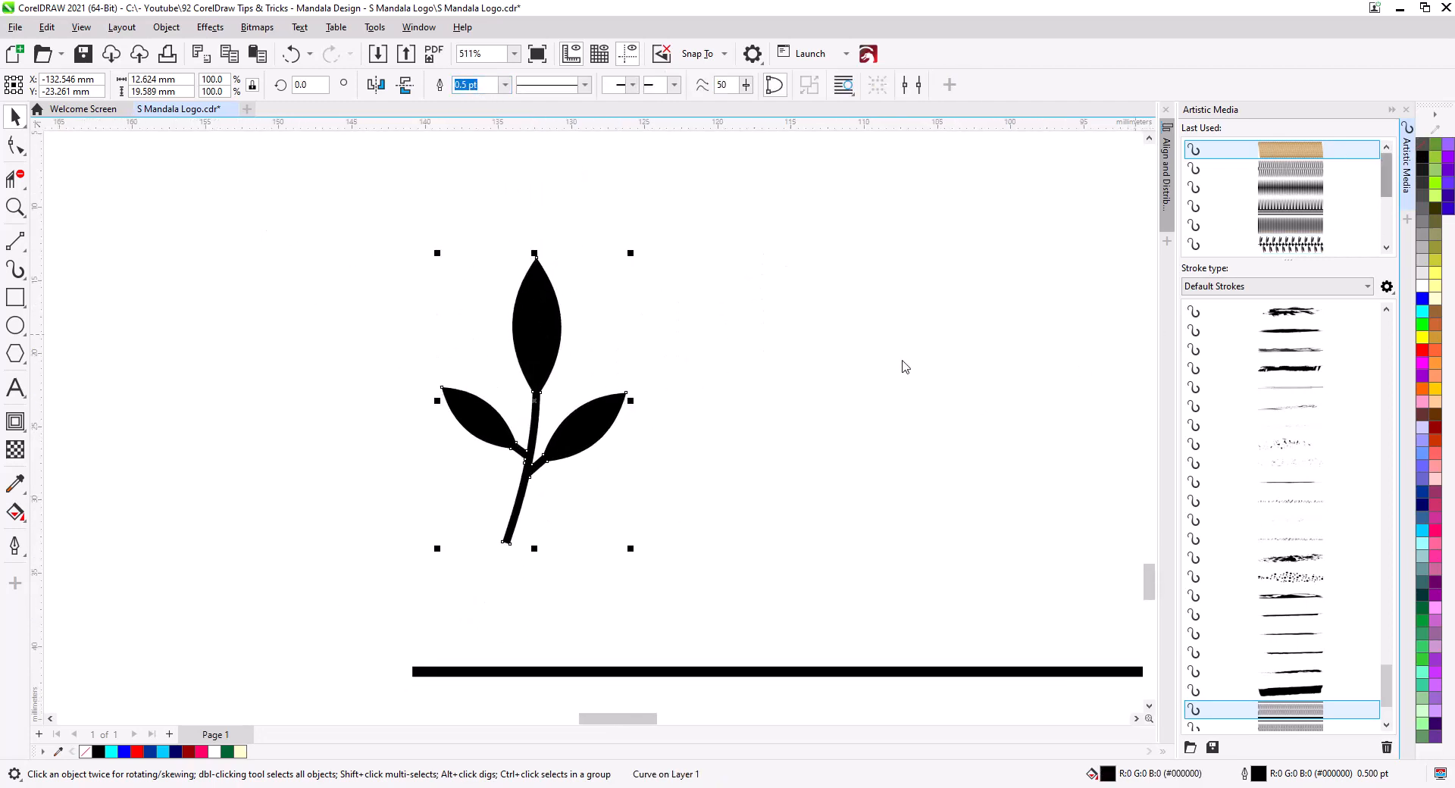
drag(679, 432, 596, 375)
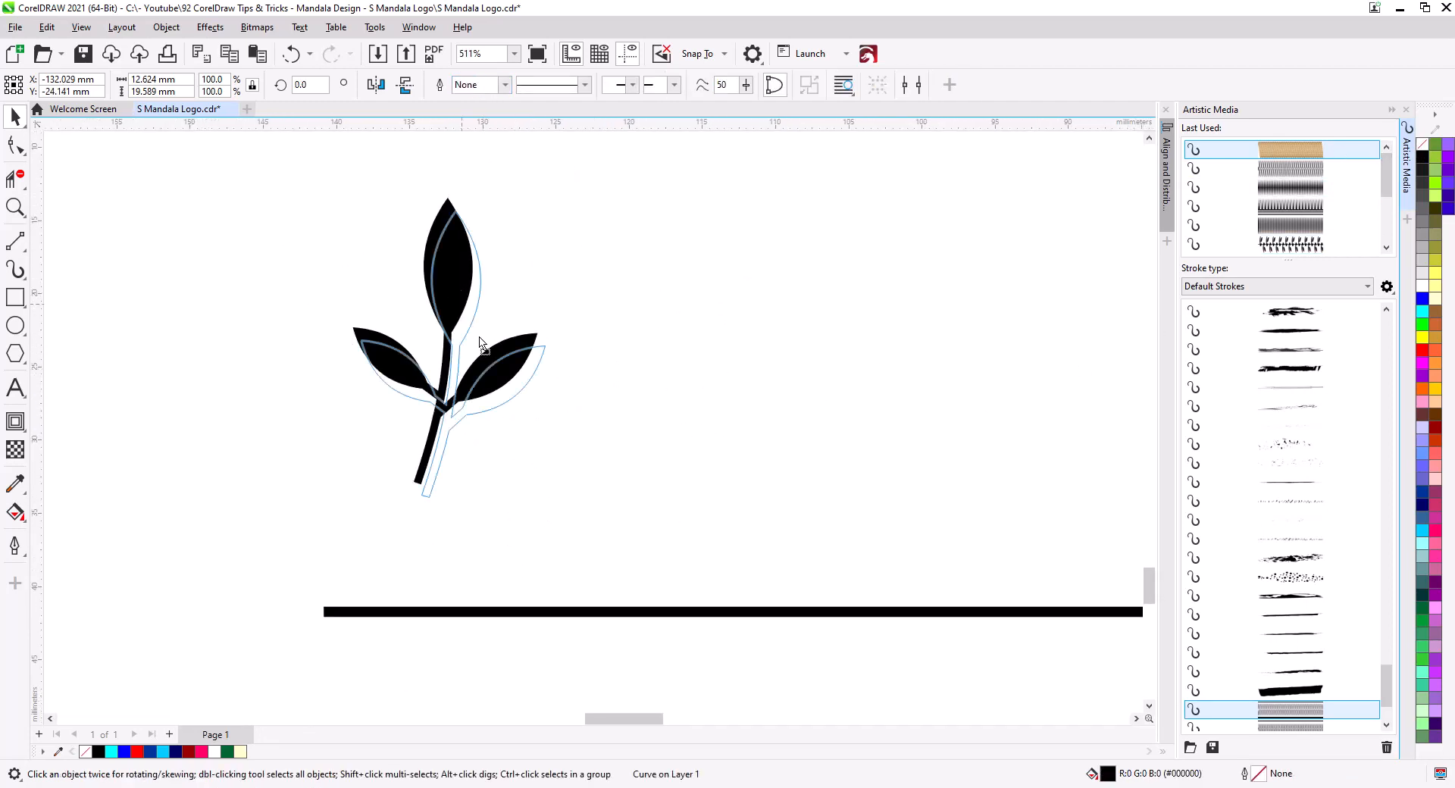
Rotate the sprig to about 330.5° and place its stem base on the horizontal line near the line's start
drag(481, 340, 514, 417)
click(514, 417)
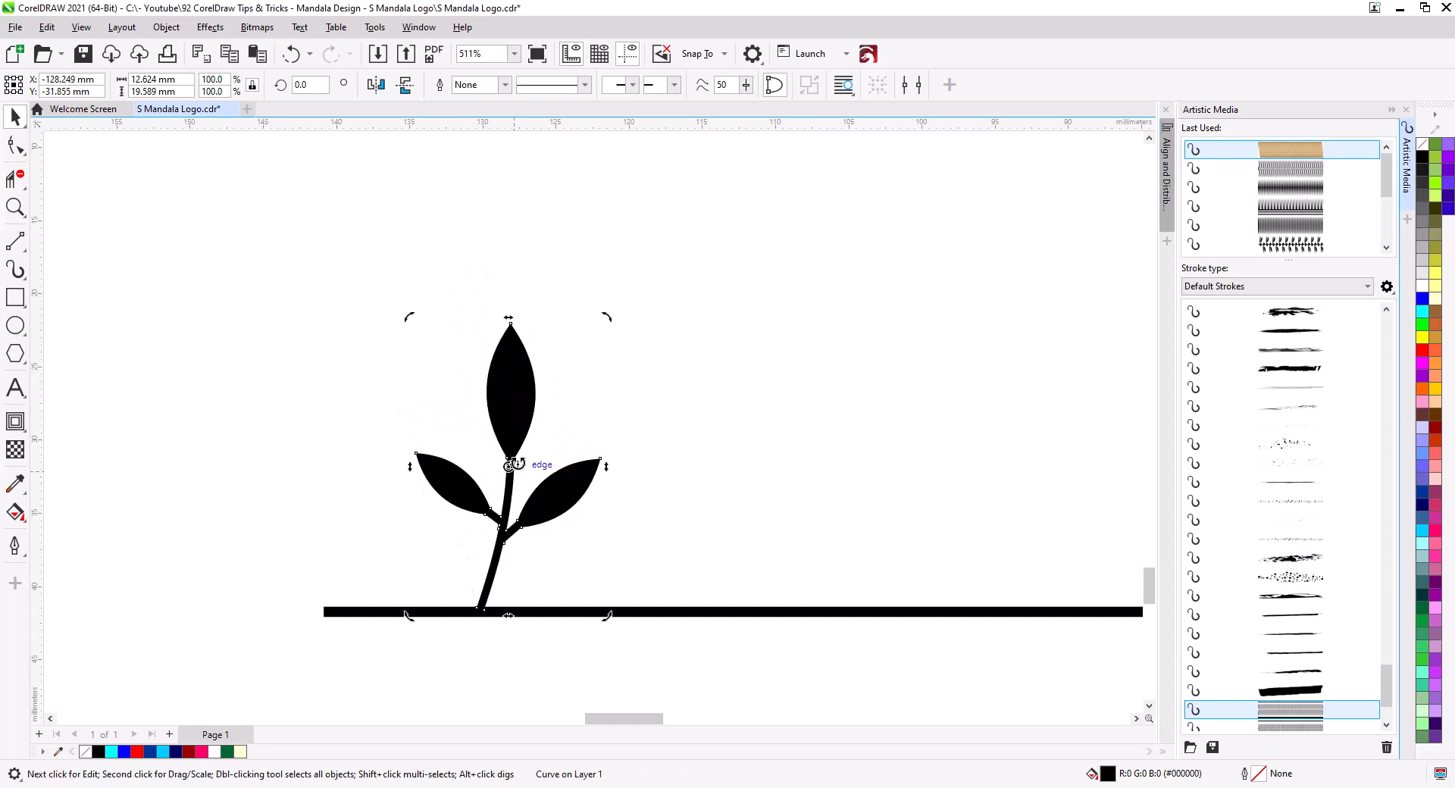
drag(614, 319, 630, 407)
click(562, 410)
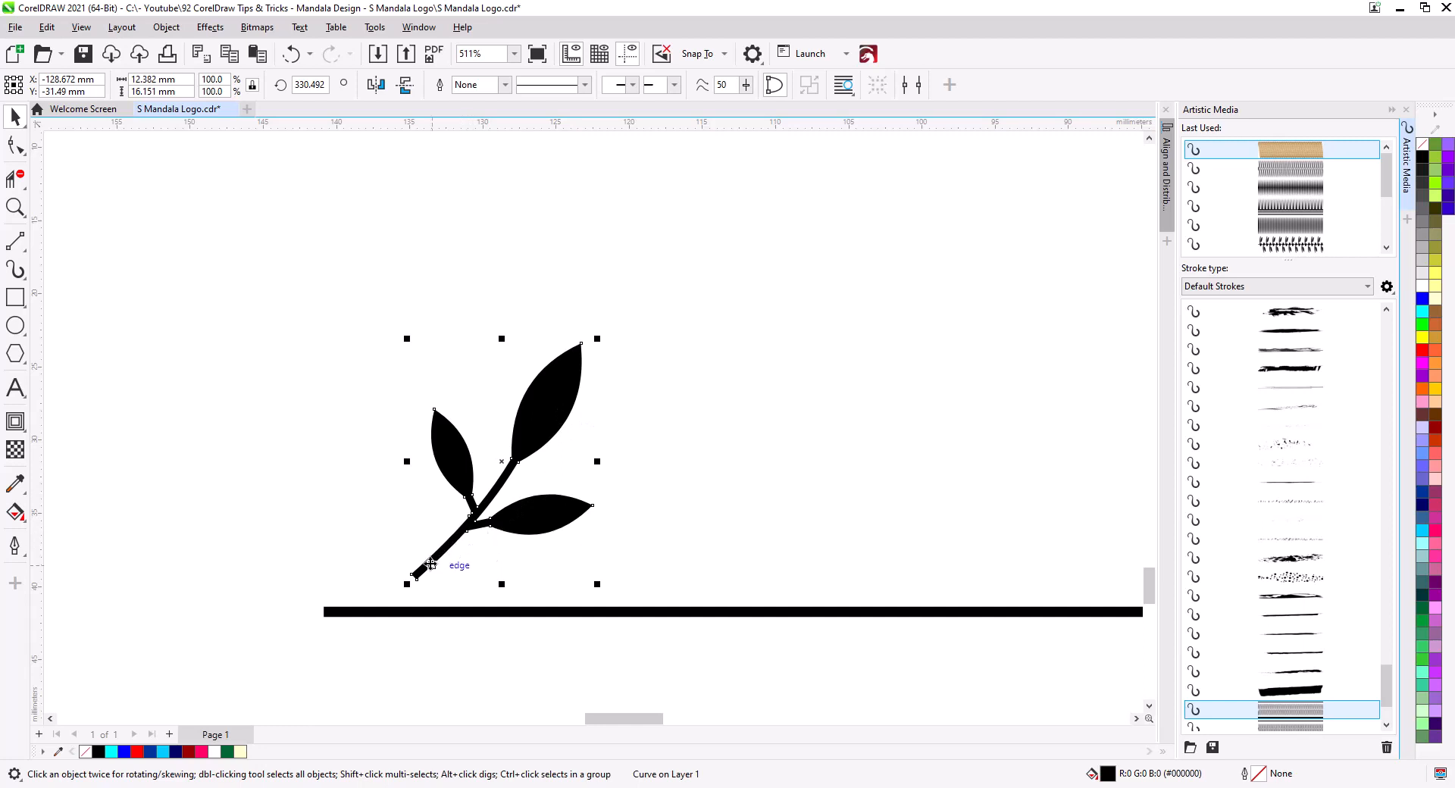
drag(431, 564, 439, 429)
click(453, 611)
scroll(489, 569, down, 1)
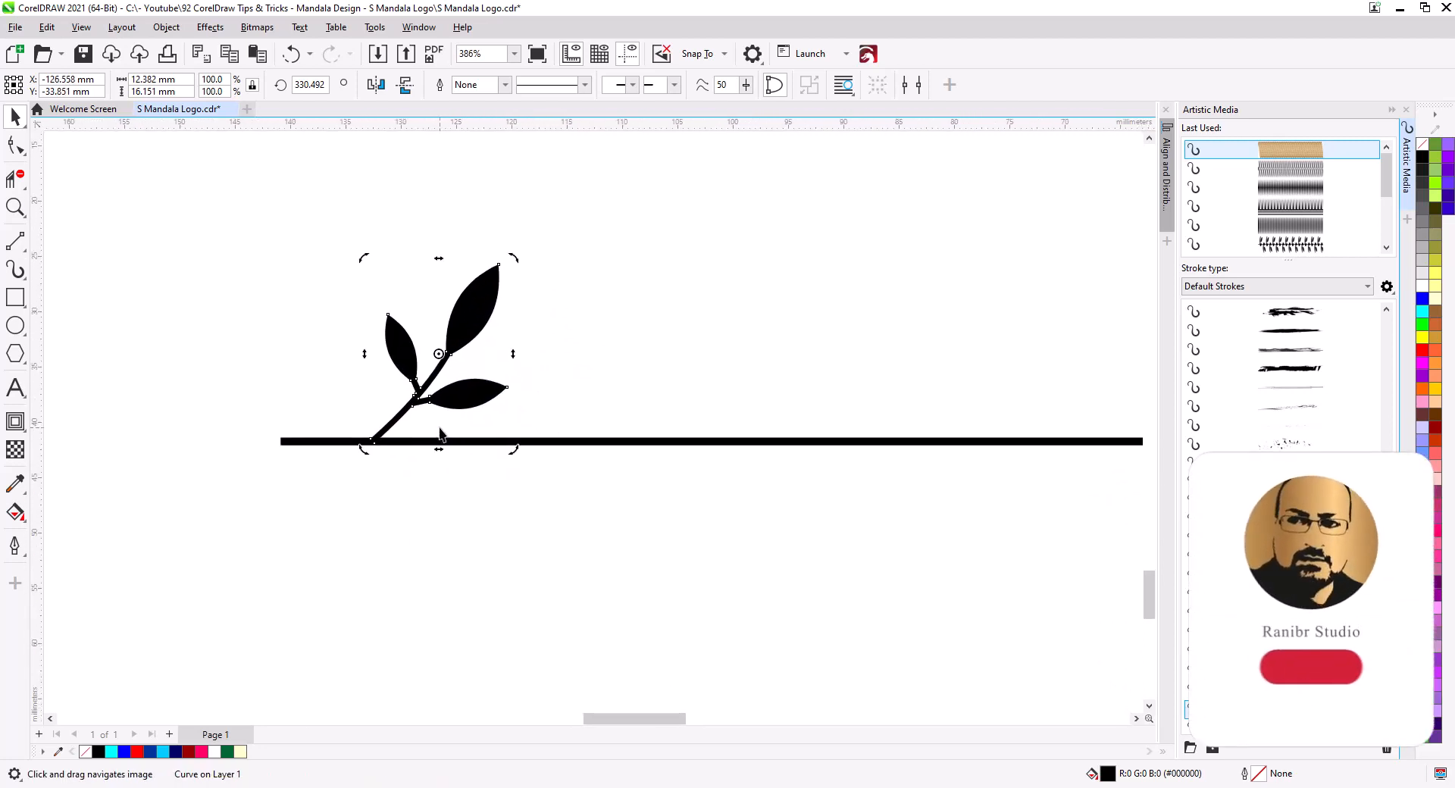
Duplicate the sprig, move the copy below the horizontal line and mirror it vertically
click(418, 397)
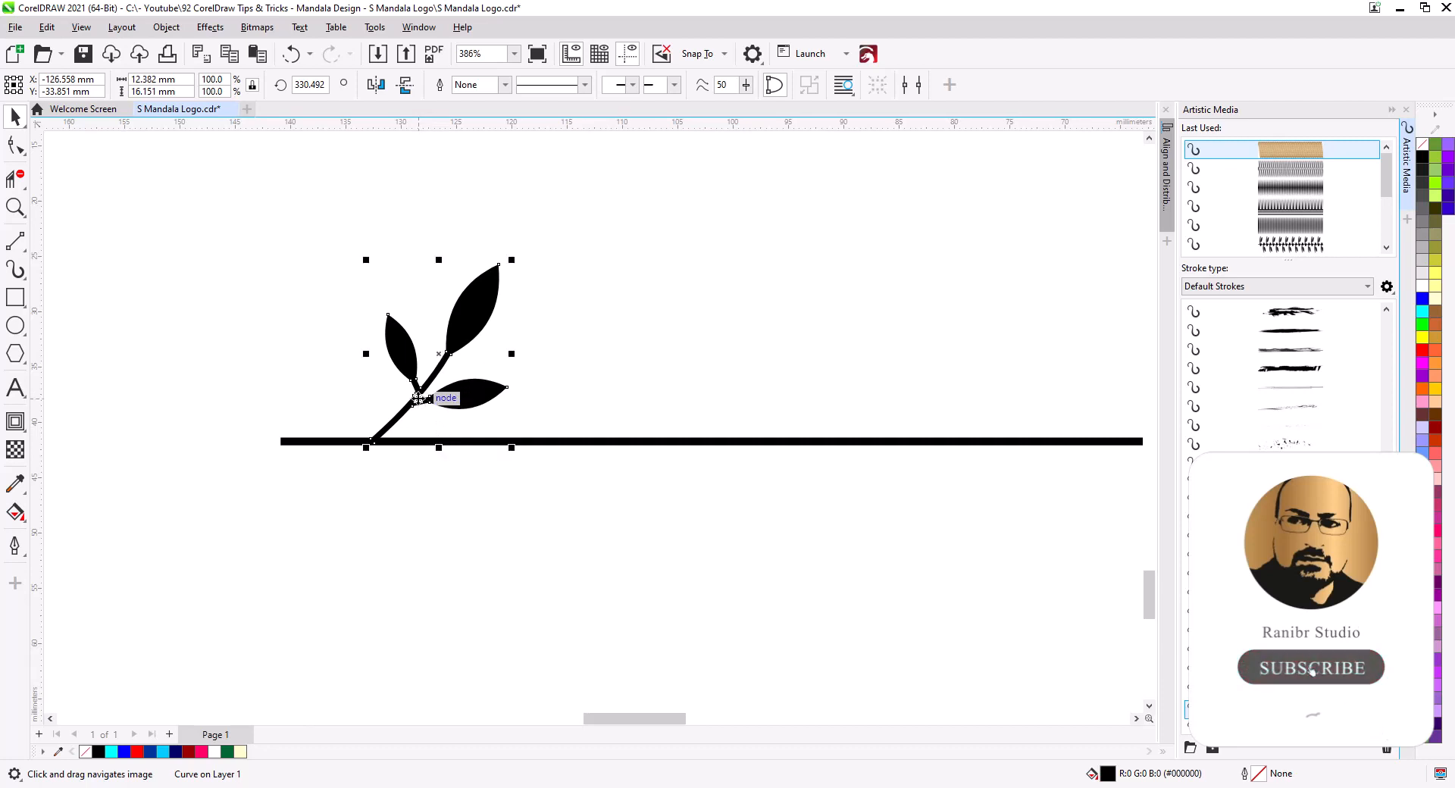
drag(417, 398, 437, 479)
click(466, 517)
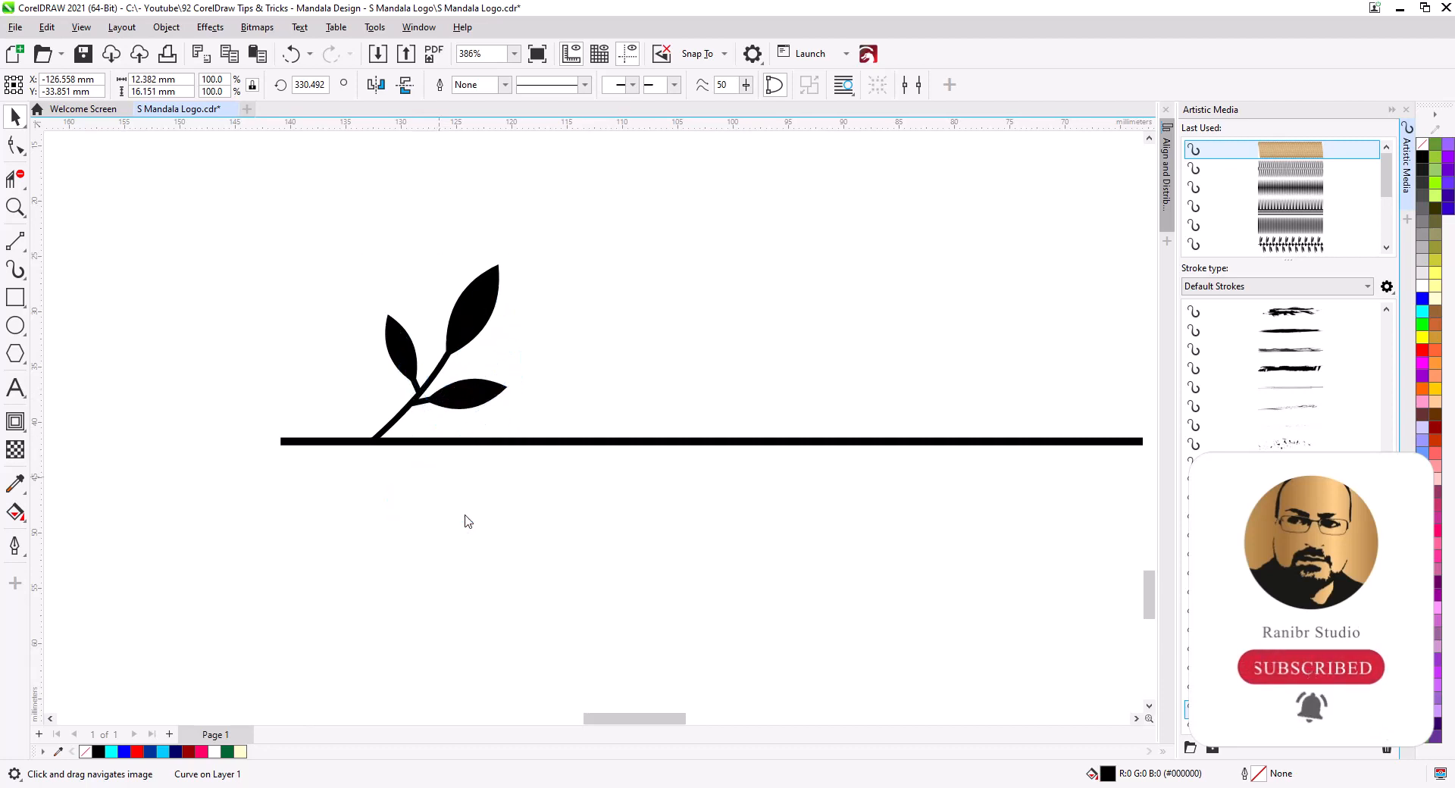
click(376, 85)
click(405, 85)
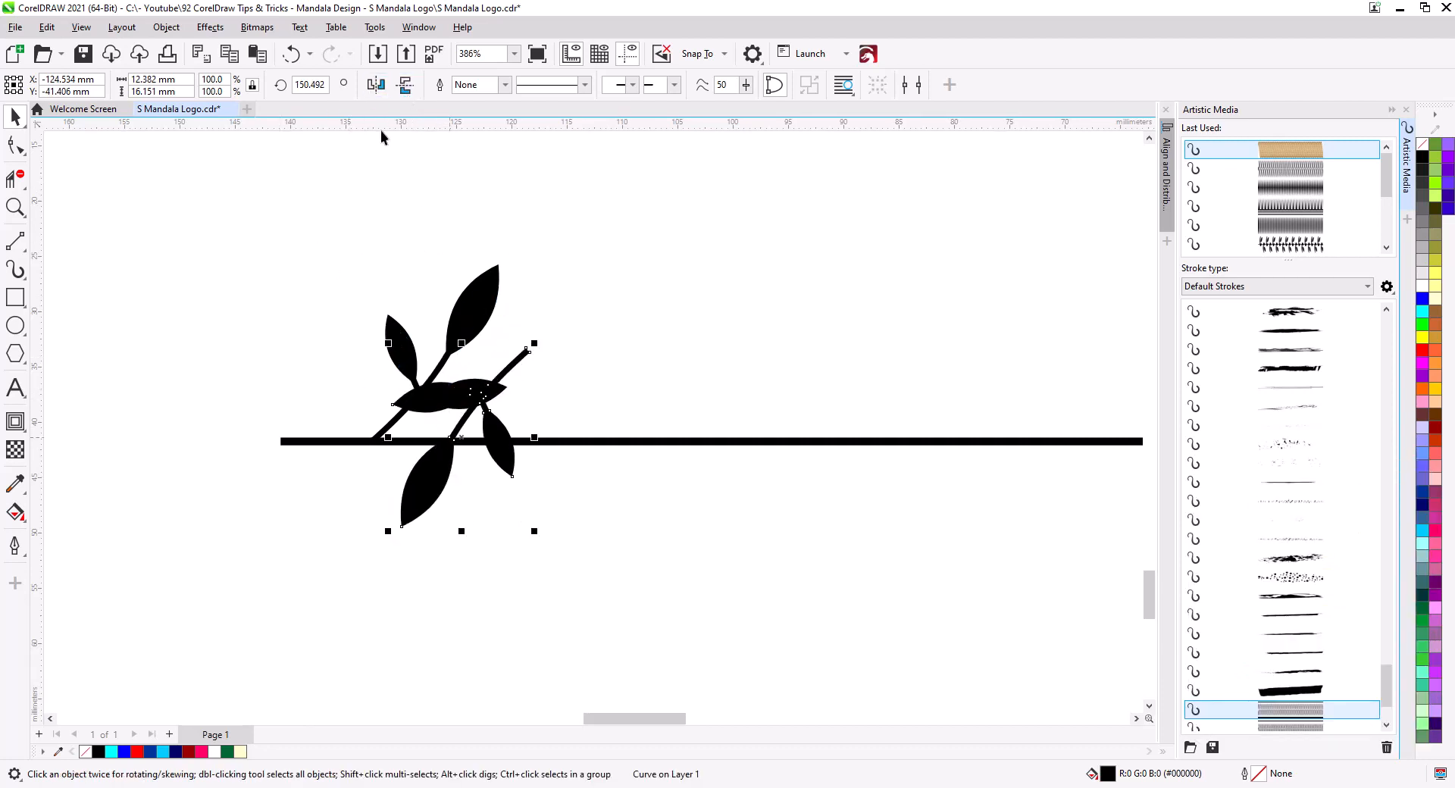
click(377, 86)
drag(437, 394, 442, 482)
click(406, 85)
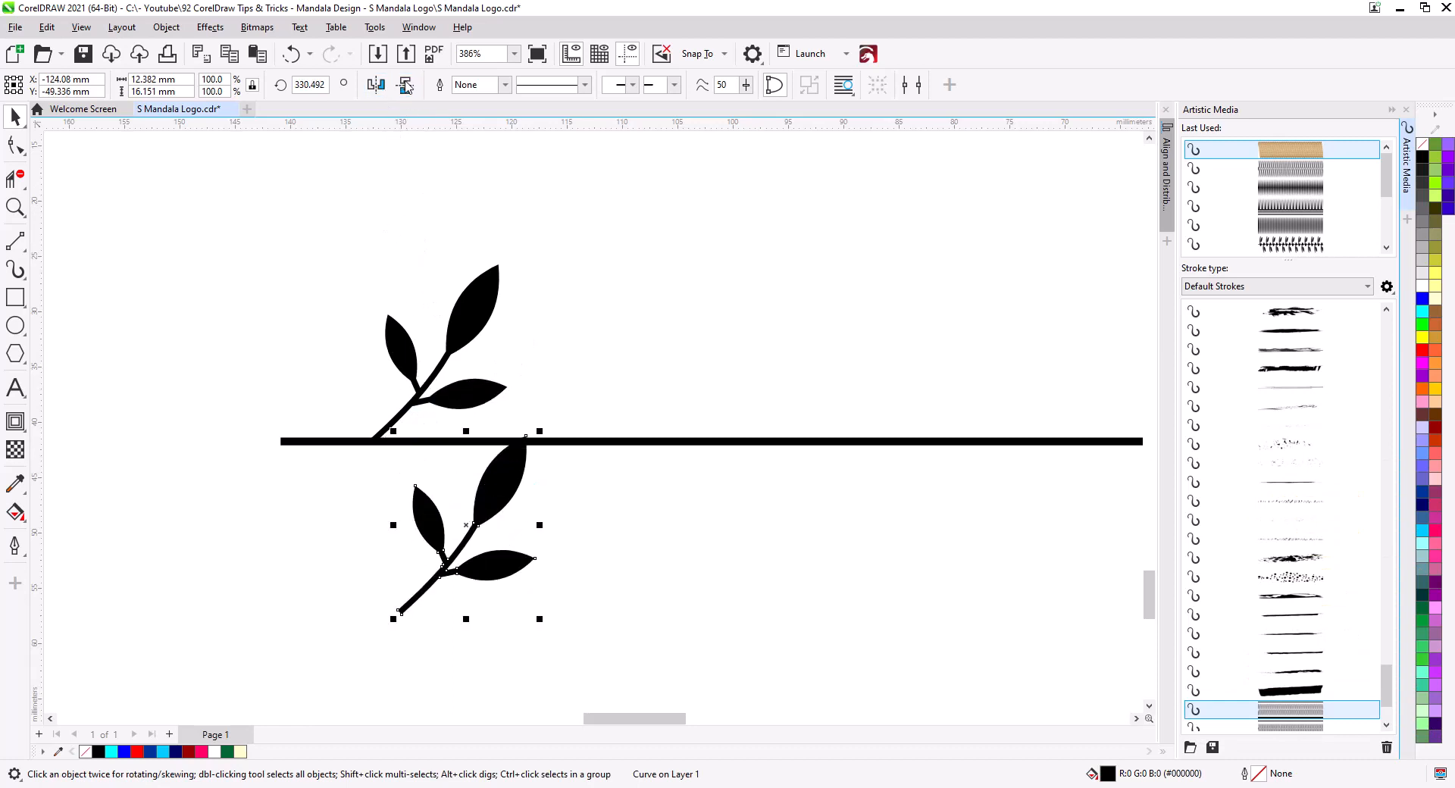
Rotate the lower sprig to about 238.8°, attach its stem base to the line's underside beyond the upper sprig, and scale it to 94%
click(497, 483)
drag(540, 432, 564, 577)
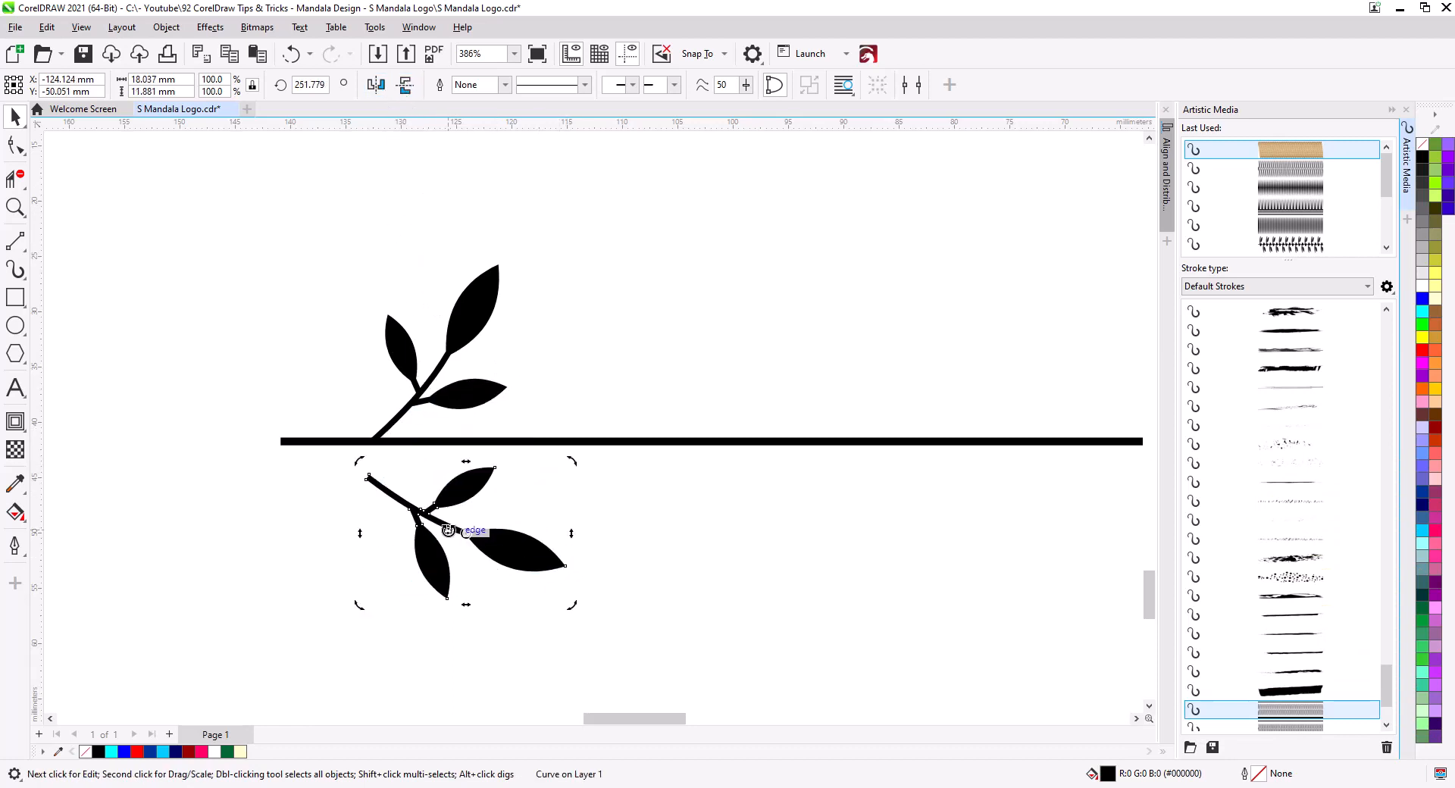
drag(427, 511, 470, 472)
click(554, 510)
drag(612, 566, 591, 586)
click(460, 458)
drag(426, 418, 430, 444)
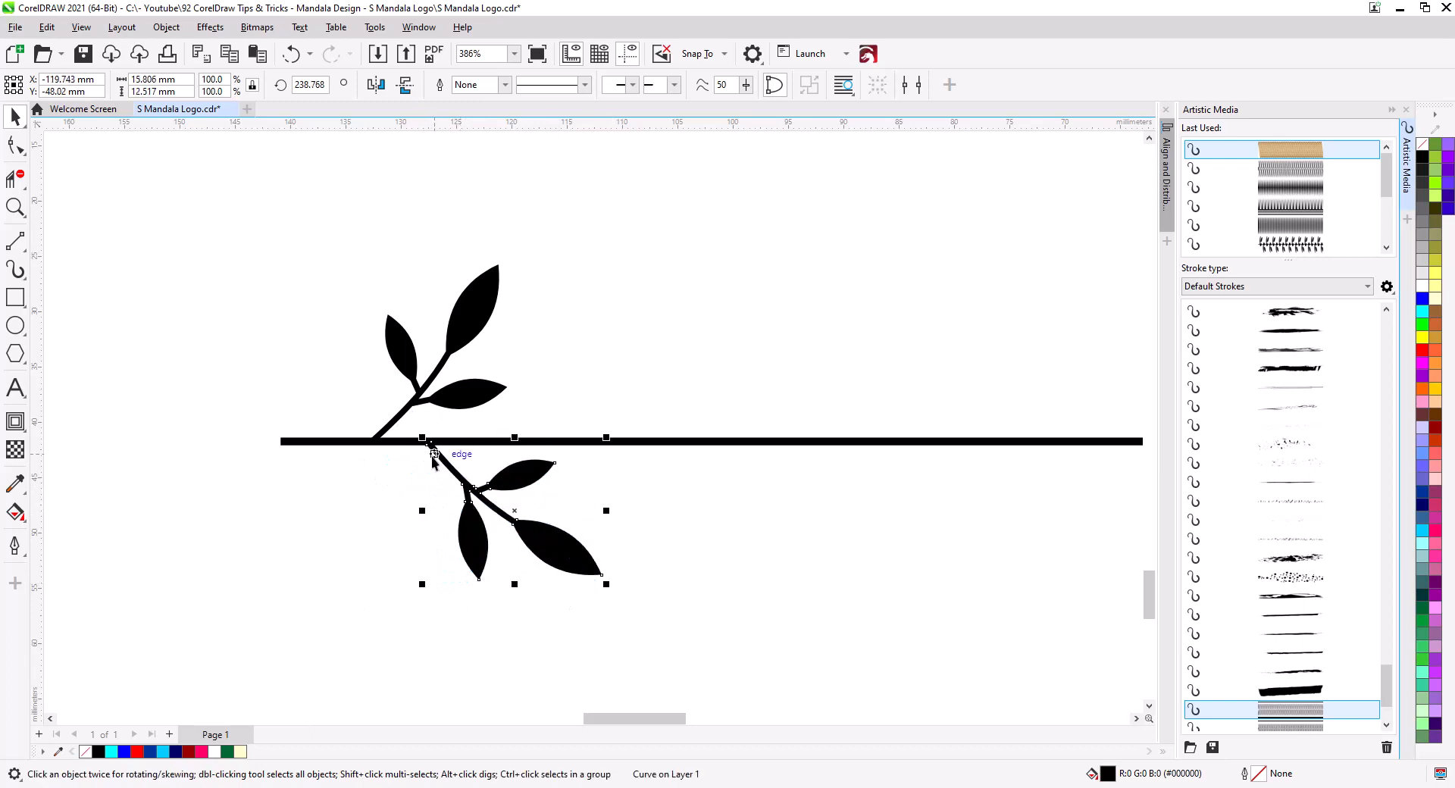
Select the upper and lower sprigs and place a duplicate of the pair farther along the horizontal line
shift+click(386, 424)
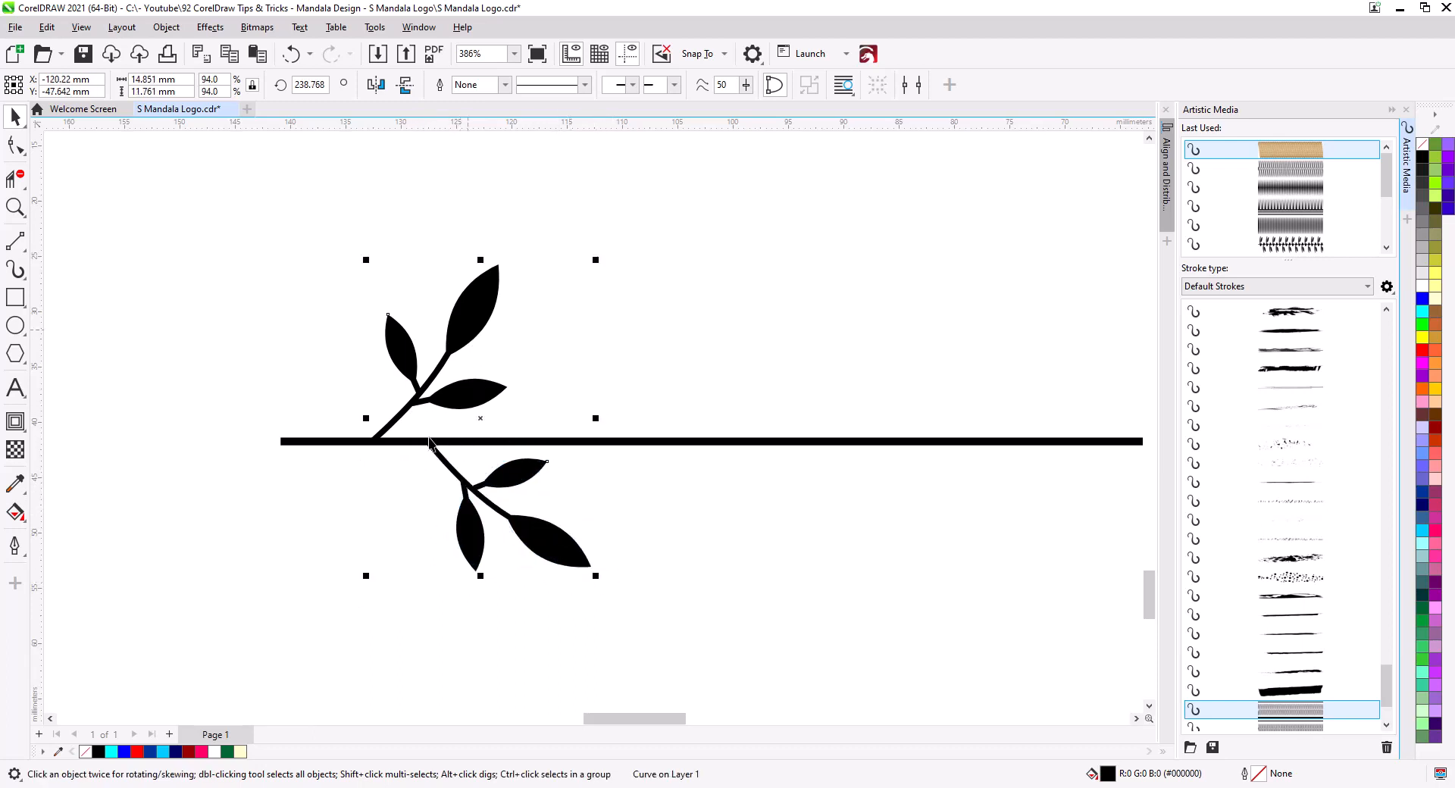
drag(383, 443, 555, 445)
click(582, 482)
scroll(453, 448, down, 1)
scroll(409, 500, down, 3)
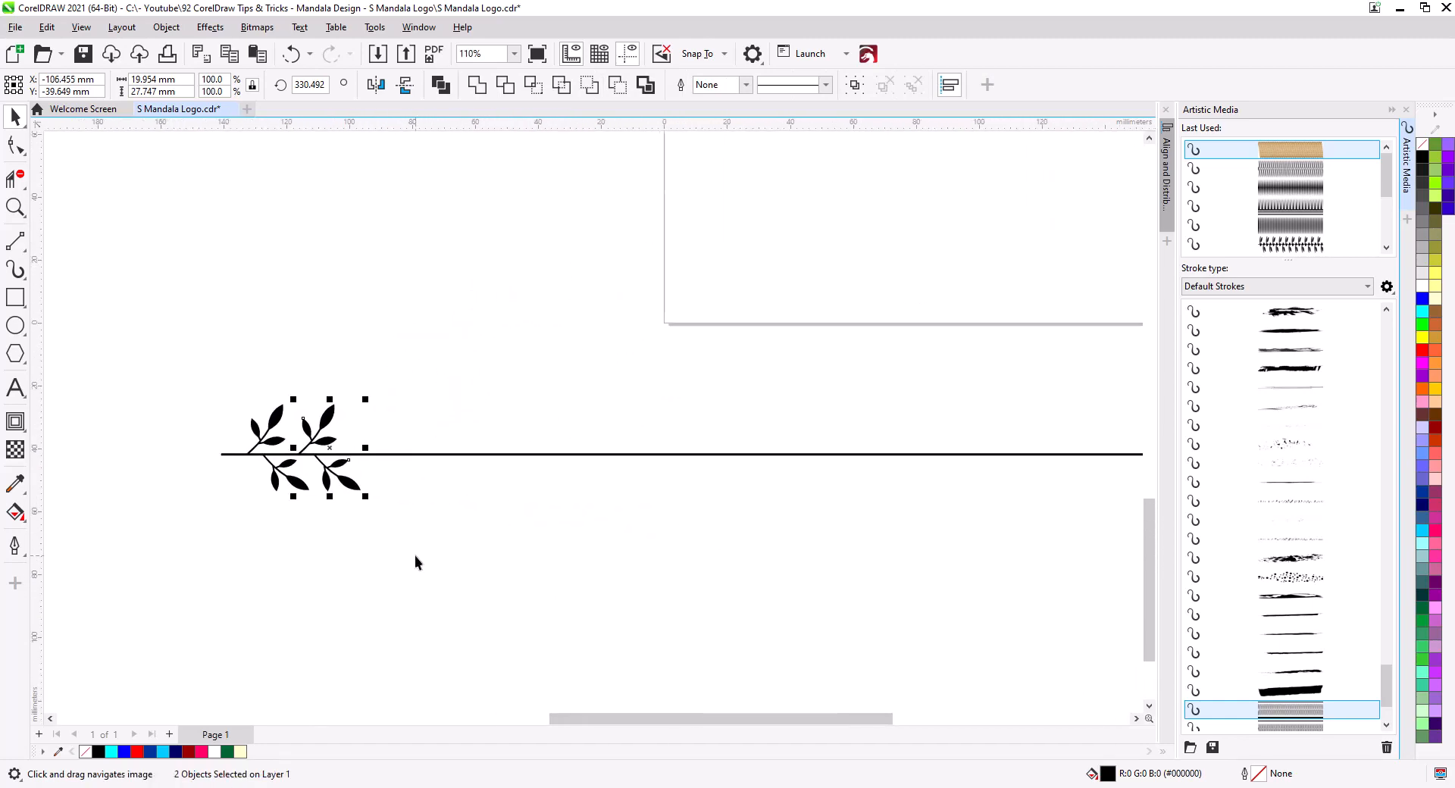
Repeat the duplication of the sprig pair at the same spacing until the copies run past the end of the line
key(ctrl+r)
key(ctrl+r)
key(ctrl+r)
key(ctrl+r)
key(ctrl+r)
key(ctrl+r)
key(ctrl+r)
key(ctrl+r)
key(ctrl+r)
key(ctrl+r)
key(ctrl+r)
key(ctrl+r)
key(ctrl+r)
key(ctrl+r)
key(ctrl+r)
key(ctrl+r)
scroll(450, 544, down, 3)
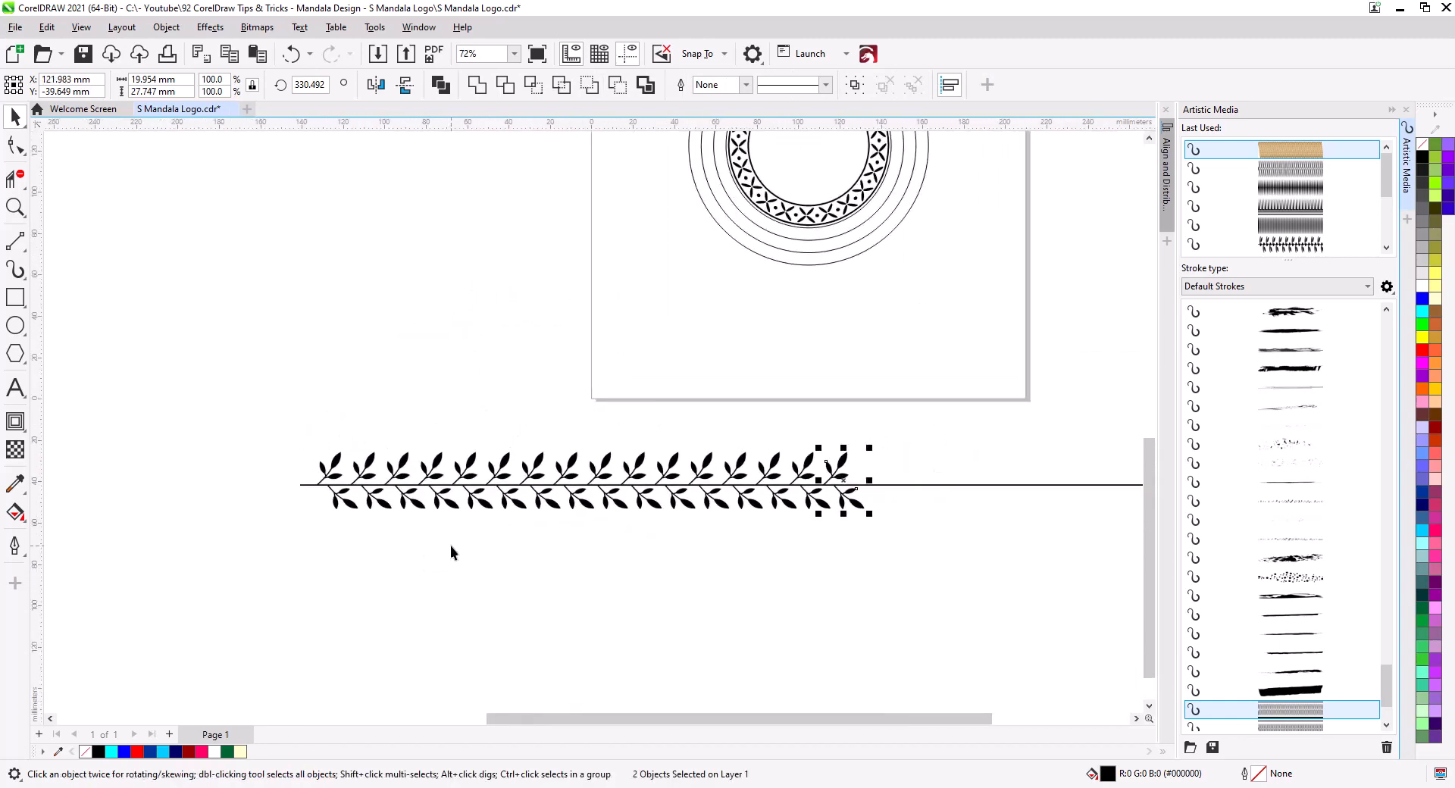
key(ctrl+r)
key(ctrl+r)
key(ctrl+r)
key(ctrl+r)
key(ctrl+r)
key(ctrl+r)
key(ctrl+r)
key(ctrl+r)
key(ctrl+r)
key(ctrl+r)
key(ctrl+r)
key(ctrl+r)
key(ctrl+r)
key(ctrl+r)
key(ctrl+r)
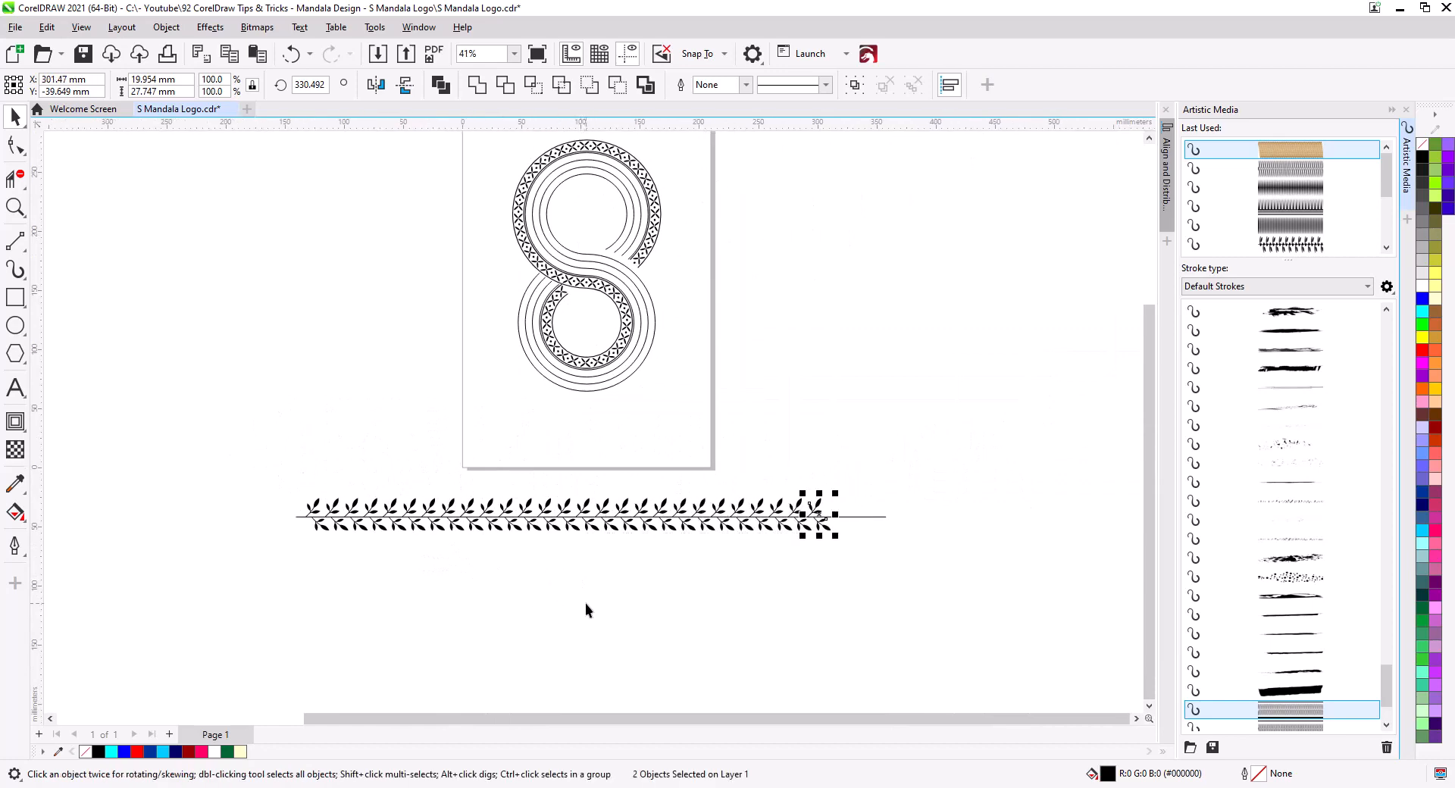
click(630, 594)
Extend the end node of the horizontal line to the stem base of the last lower sprig, making it about 535 mm long
scroll(819, 523, up, 3)
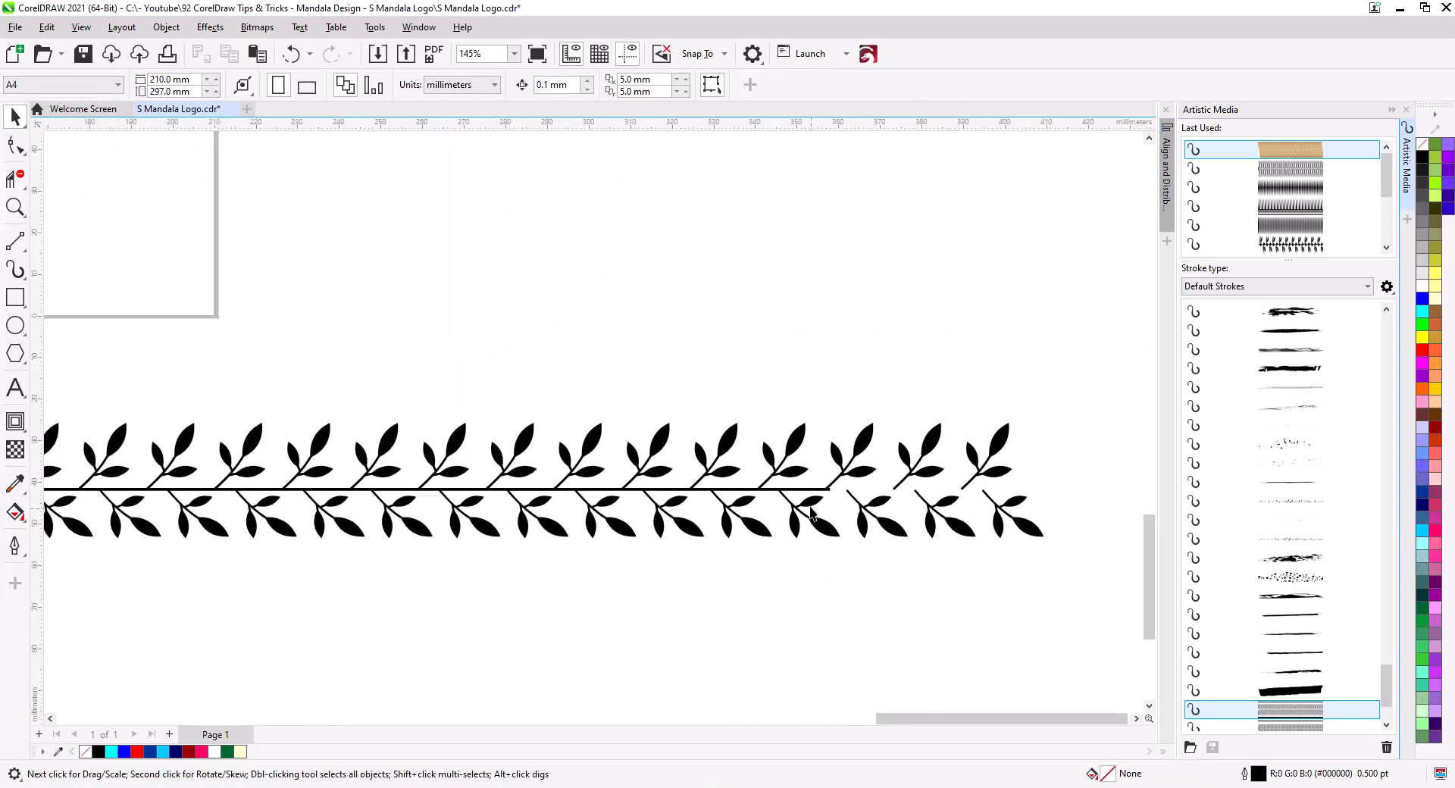
click(821, 491)
scroll(823, 496, up, 3)
click(17, 153)
drag(822, 519, 463, 571)
drag(256, 452, 796, 469)
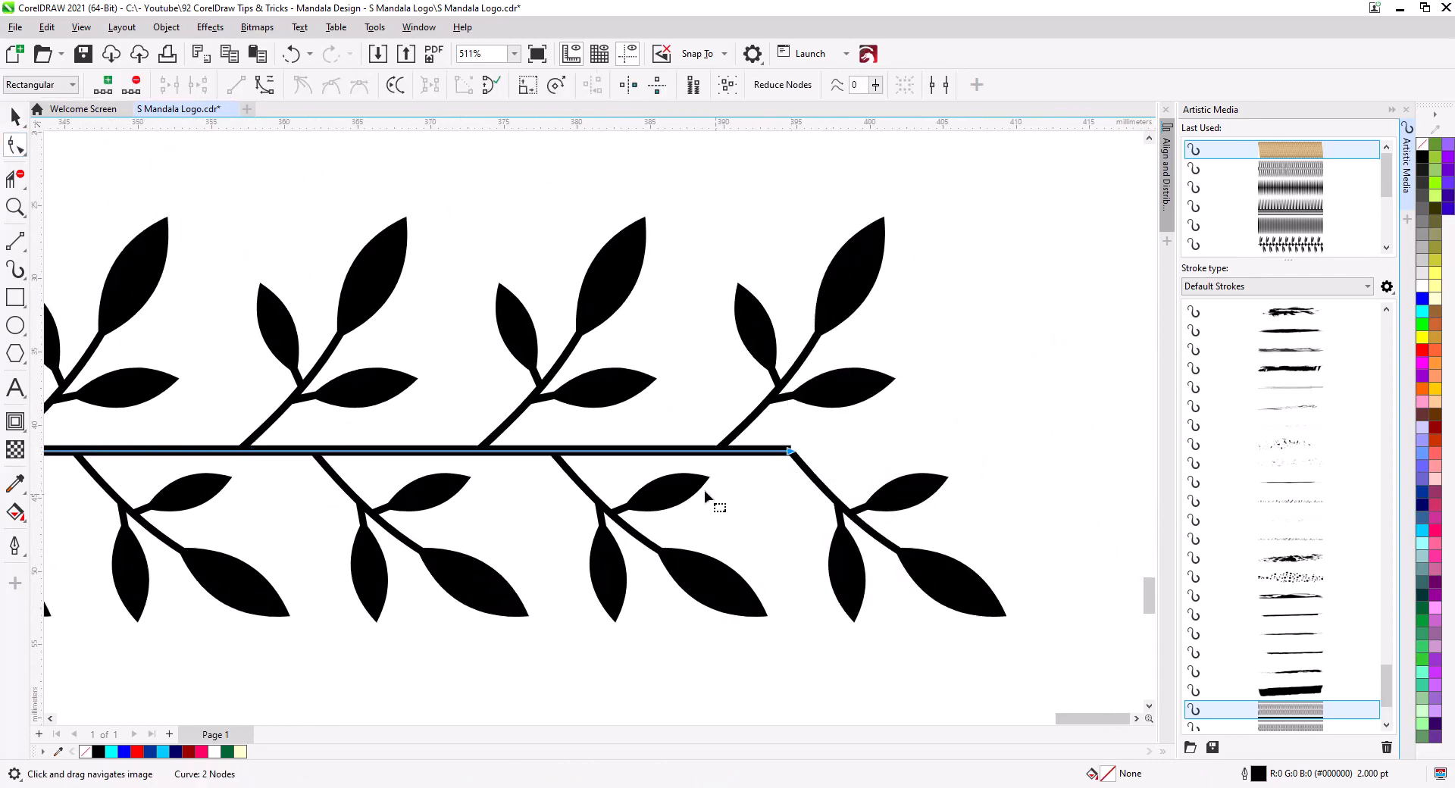
Set the horizontal line's outline width to 1.5 pt and convert its outline to an object
click(15, 116)
click(498, 85)
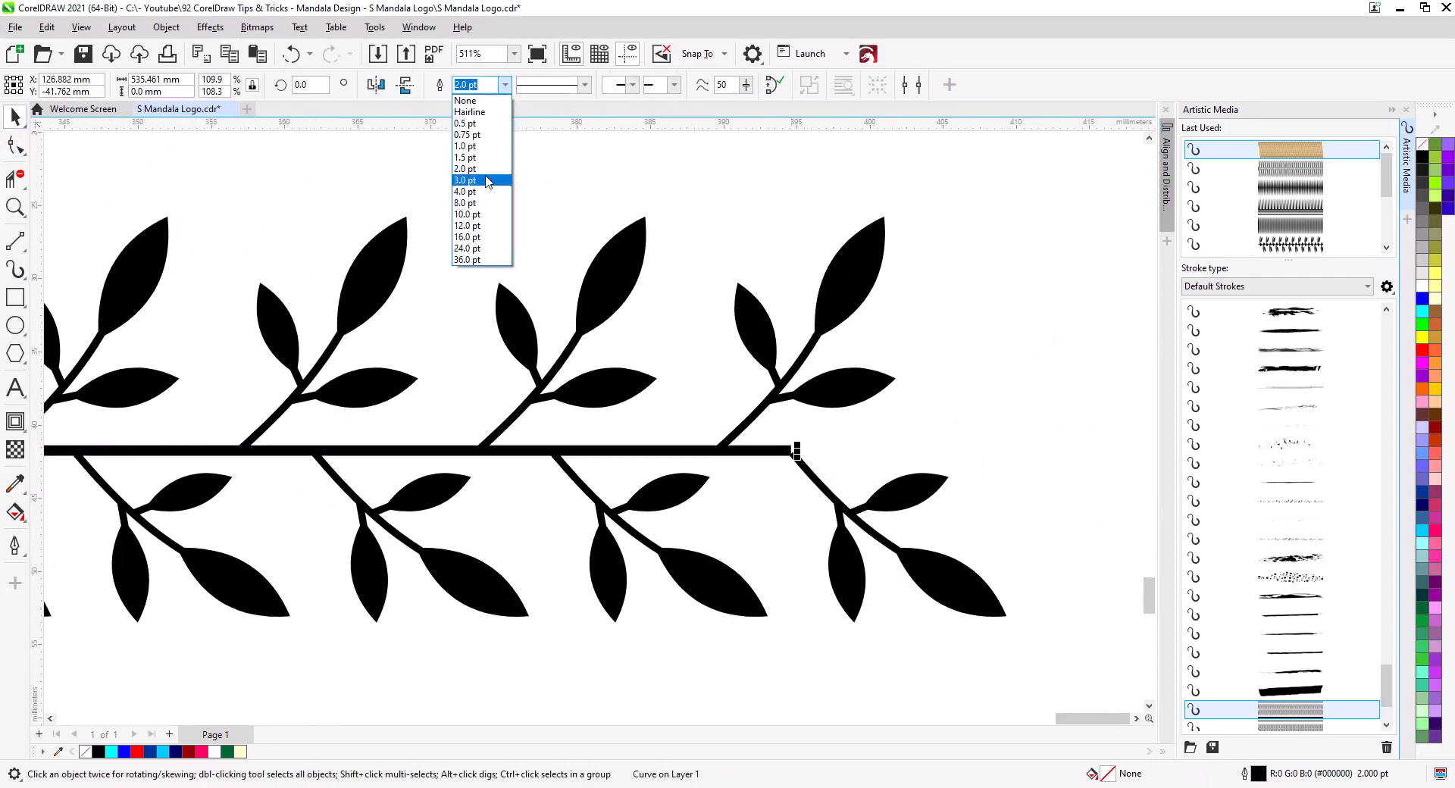
click(474, 172)
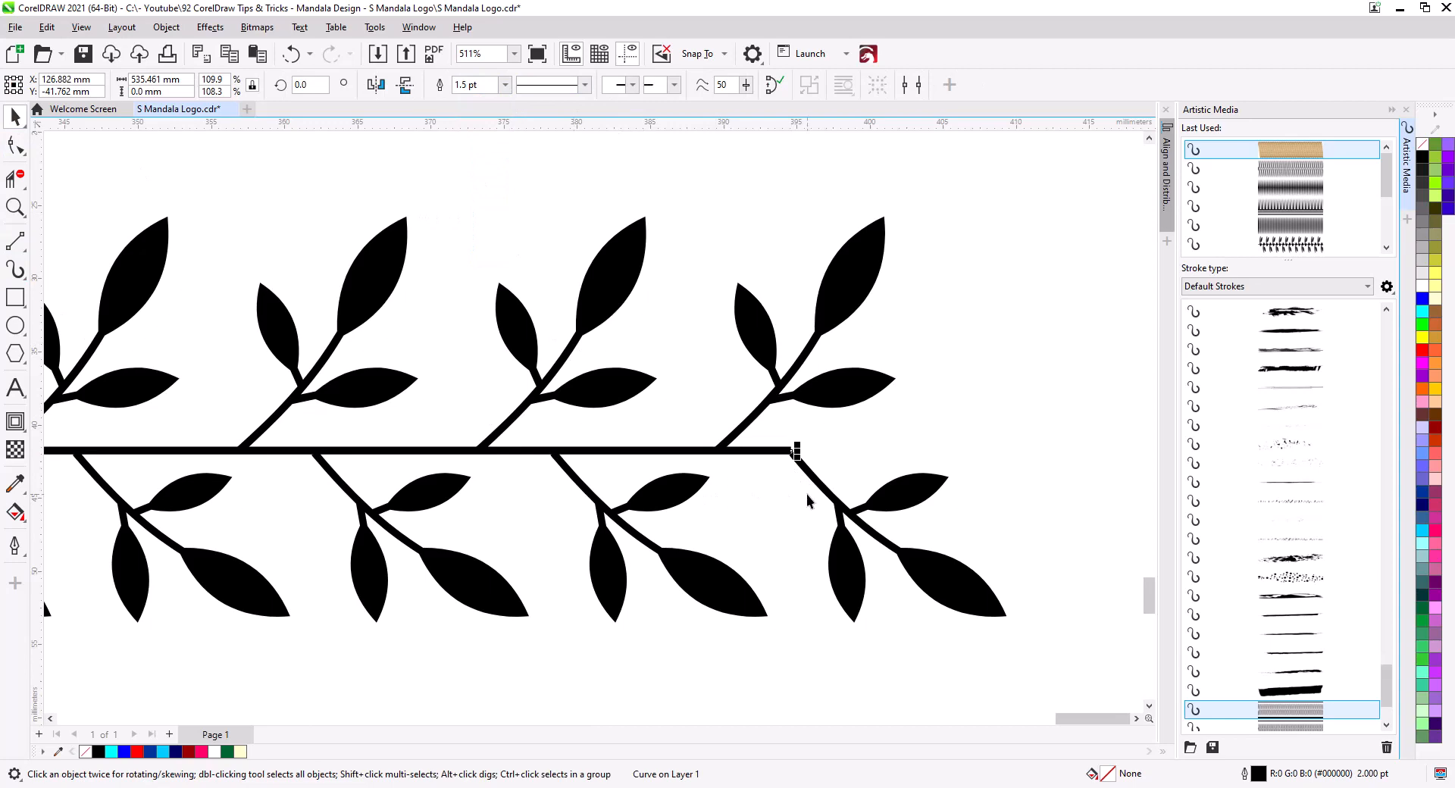
click(167, 27)
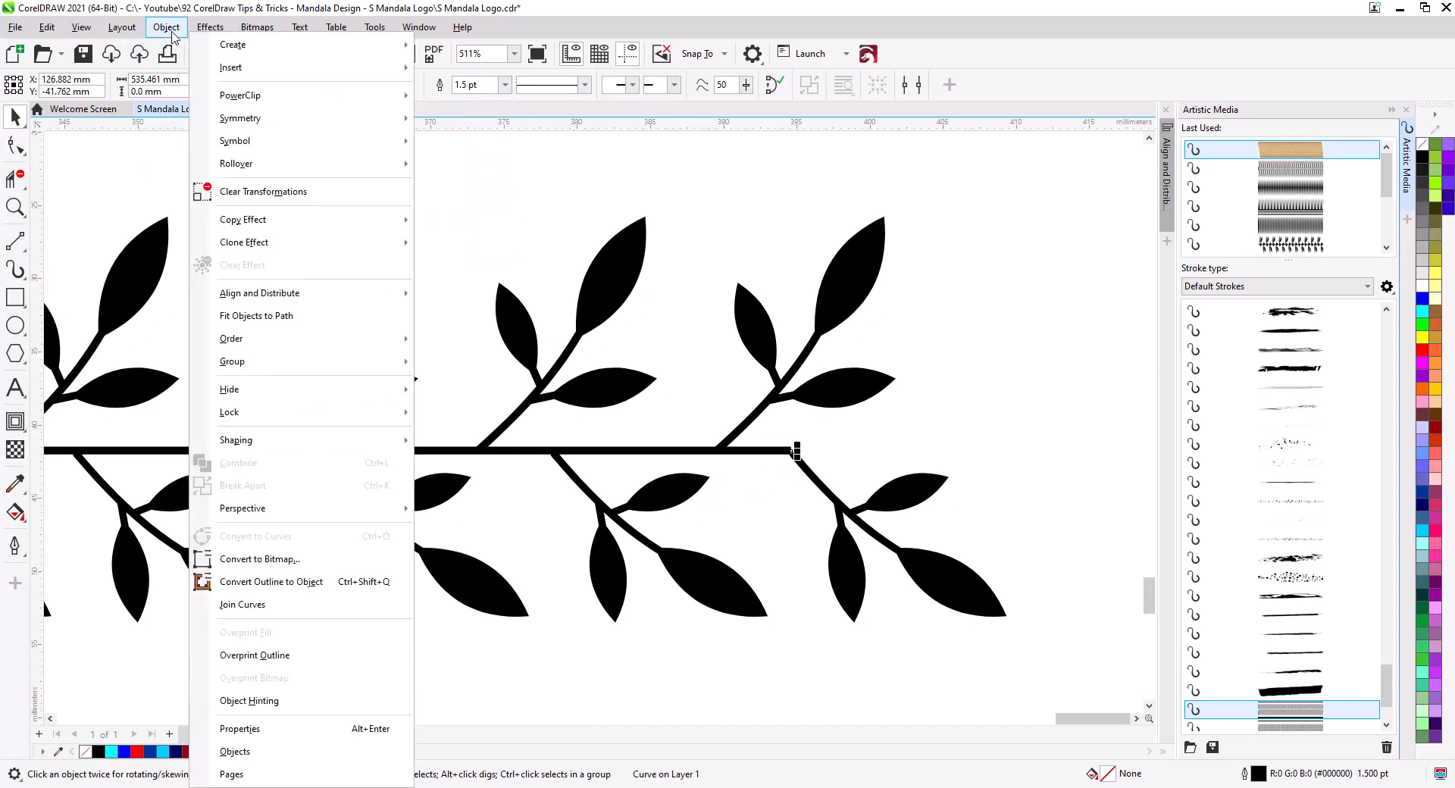
click(260, 582)
click(816, 454)
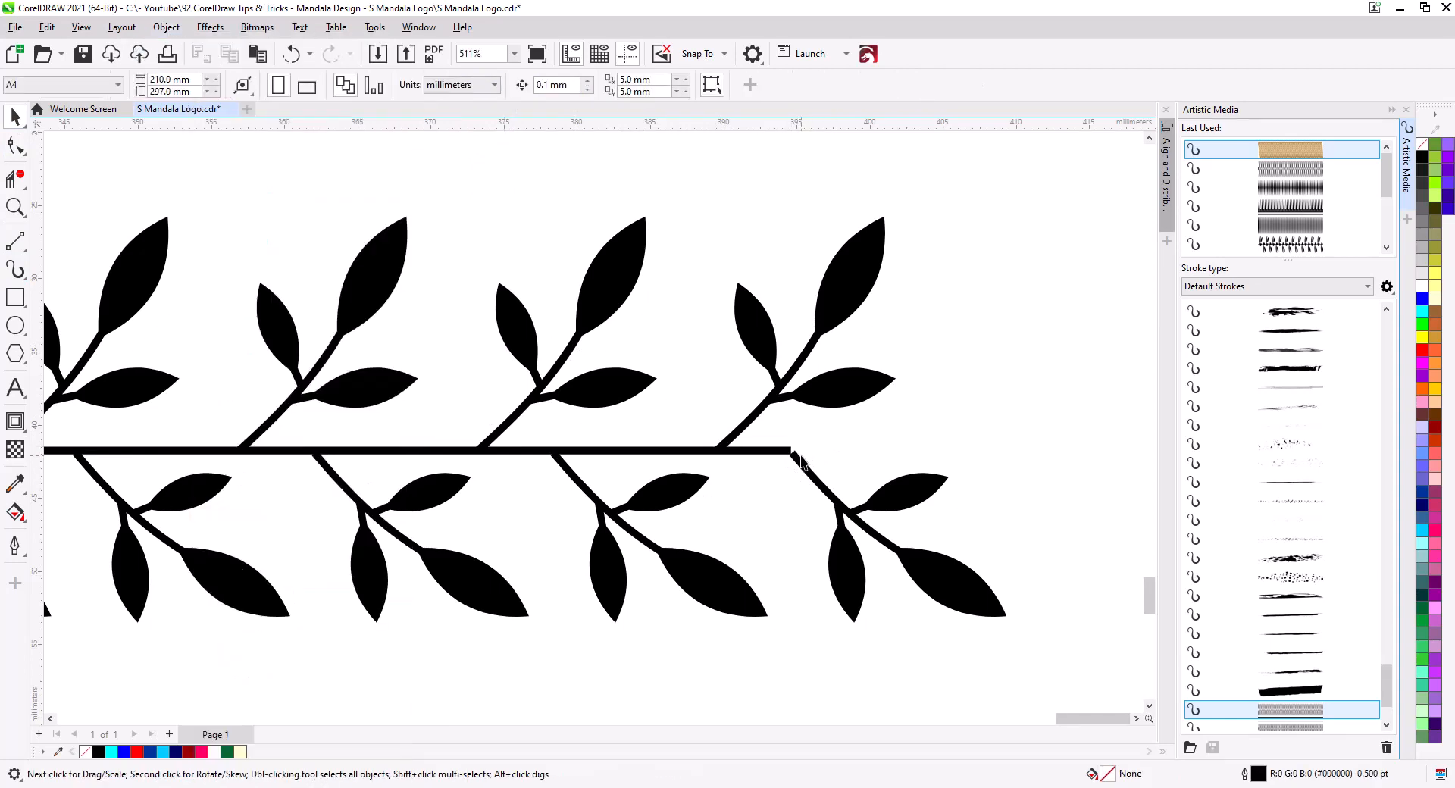
Snap the last lower sprig's stem onto the end of the horizontal line and weld the two into one shape
click(800, 458)
scroll(798, 457, up, 3)
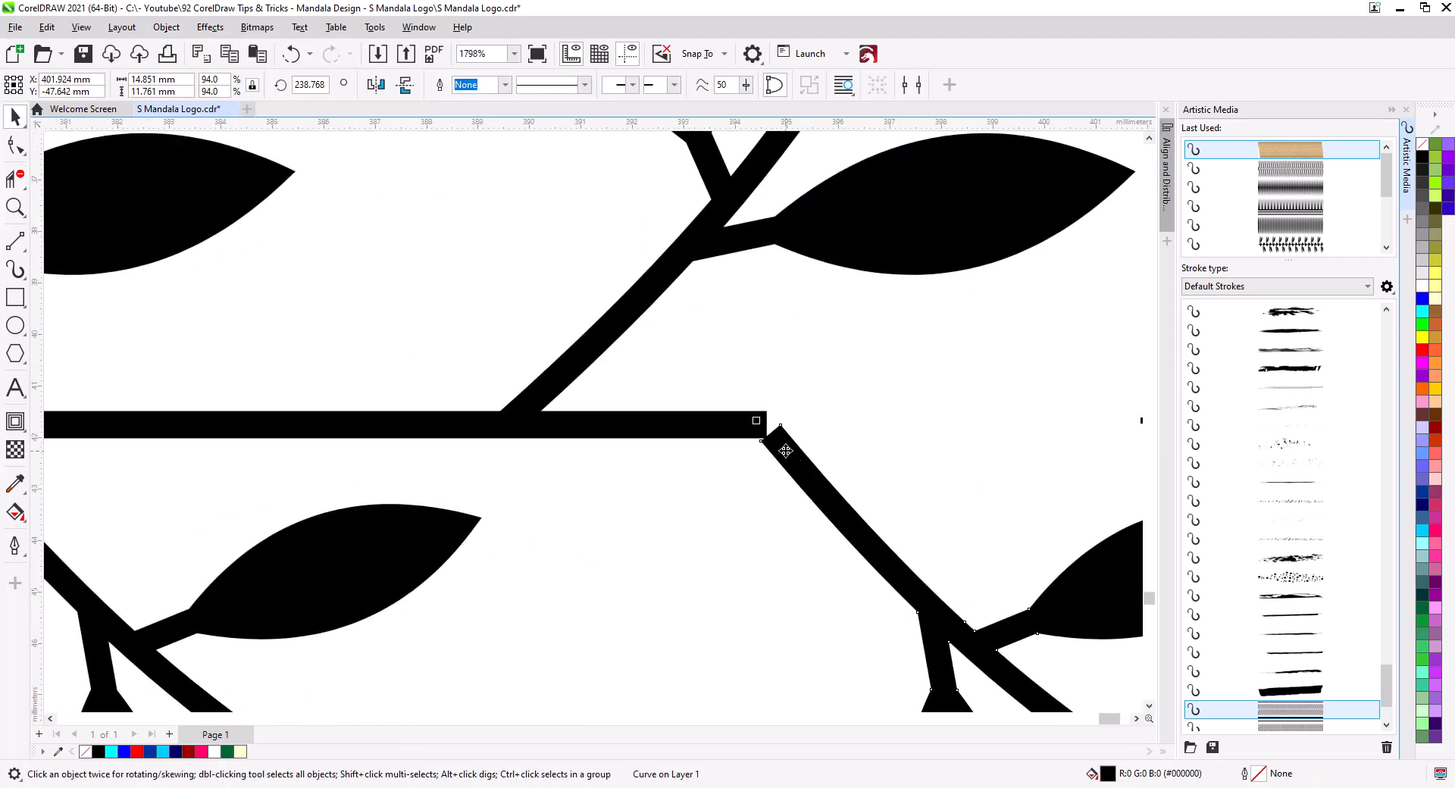
drag(766, 442, 748, 430)
shift+click(716, 433)
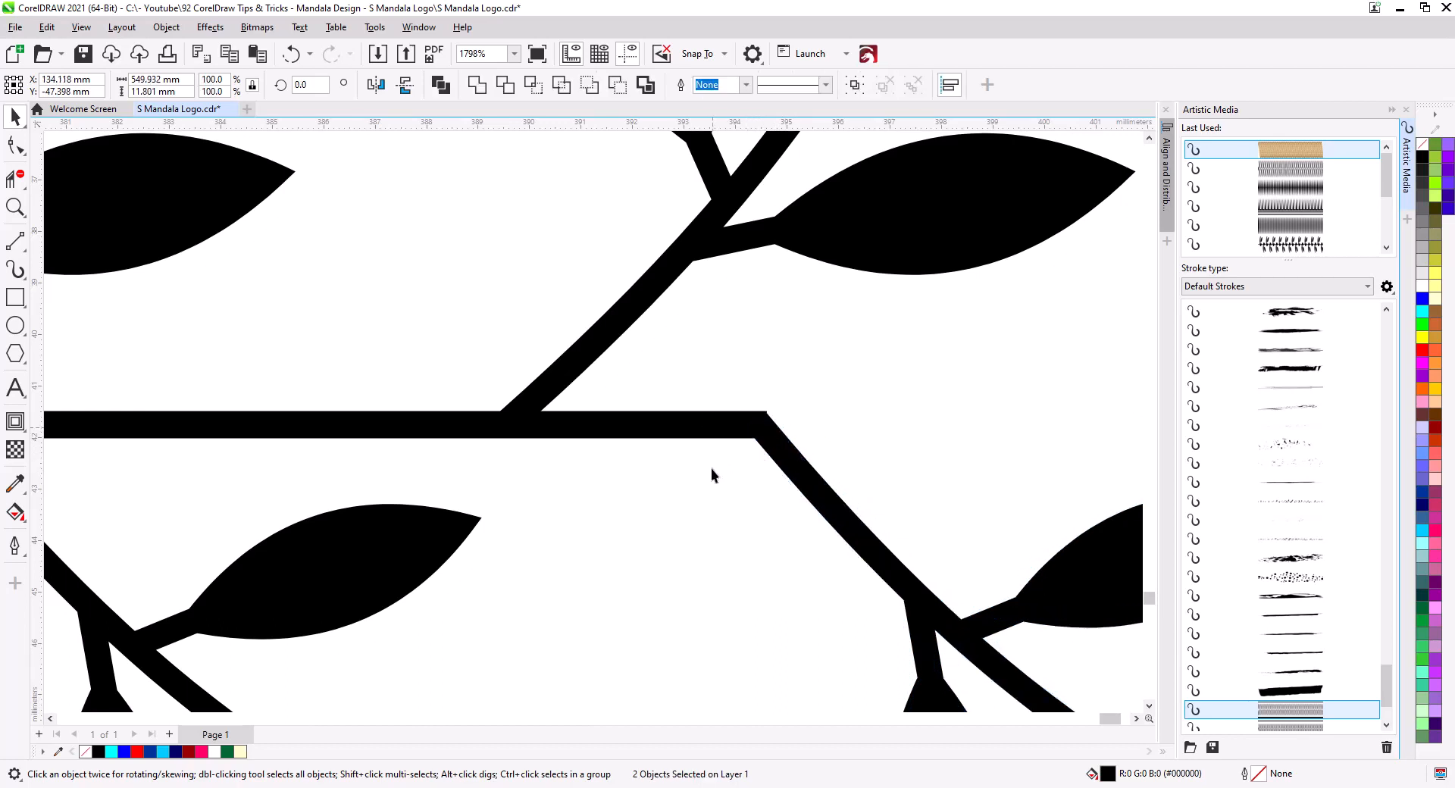
click(442, 86)
Clean up the joint between the horizontal line and the last lower sprig by deleting the surplus corner node
click(19, 146)
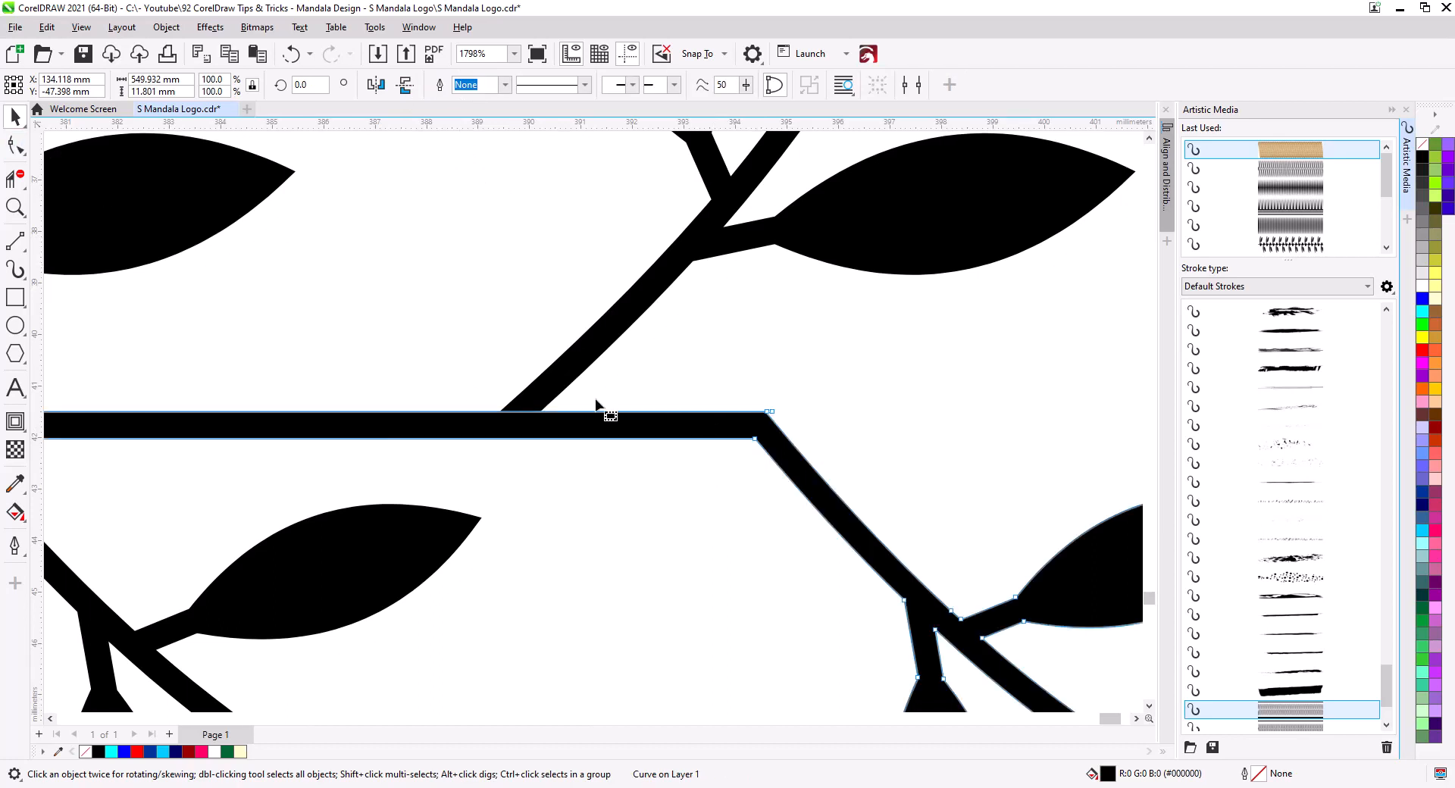
click(749, 413)
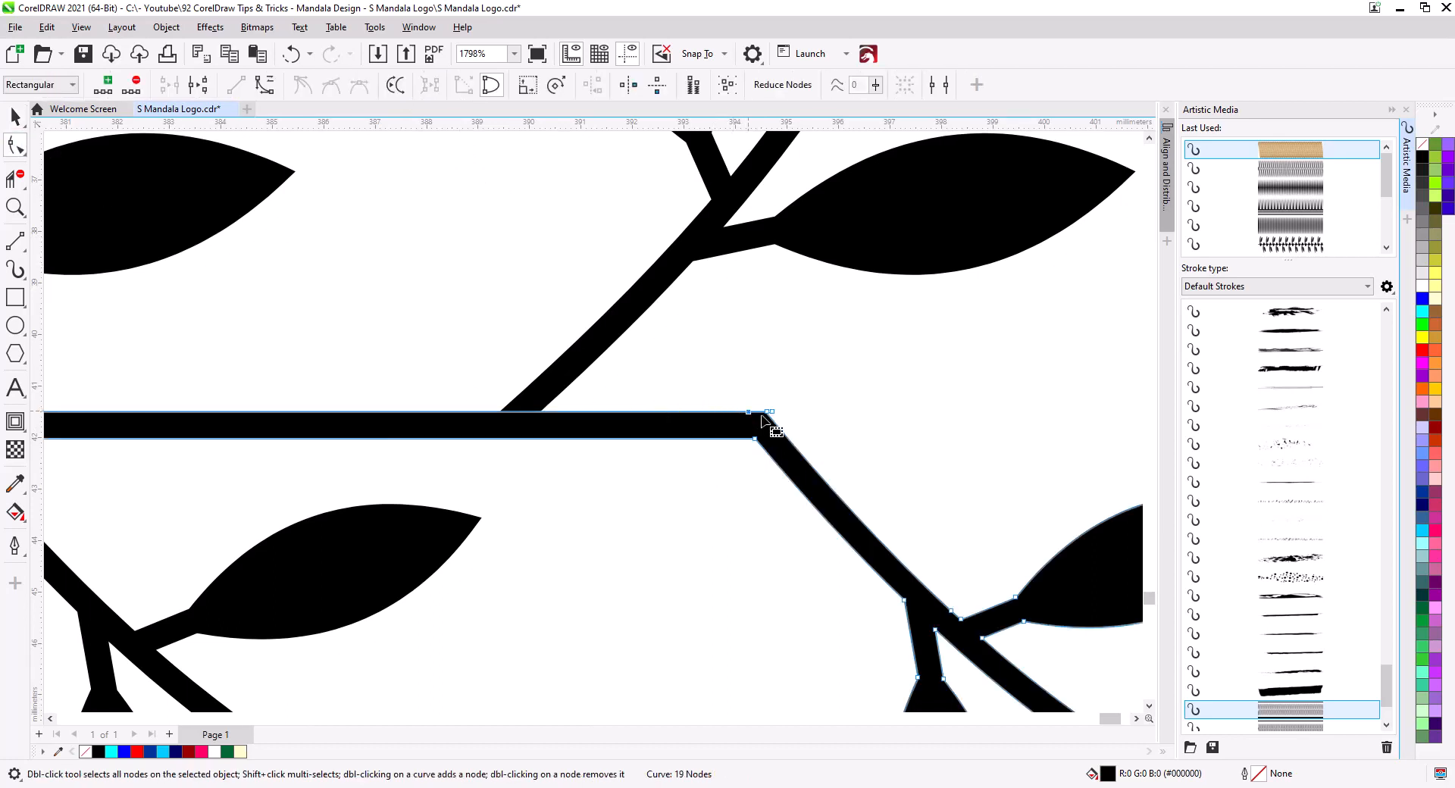
drag(775, 415, 774, 422)
double_click(786, 439)
key(Delete)
scroll(761, 462, down, 8)
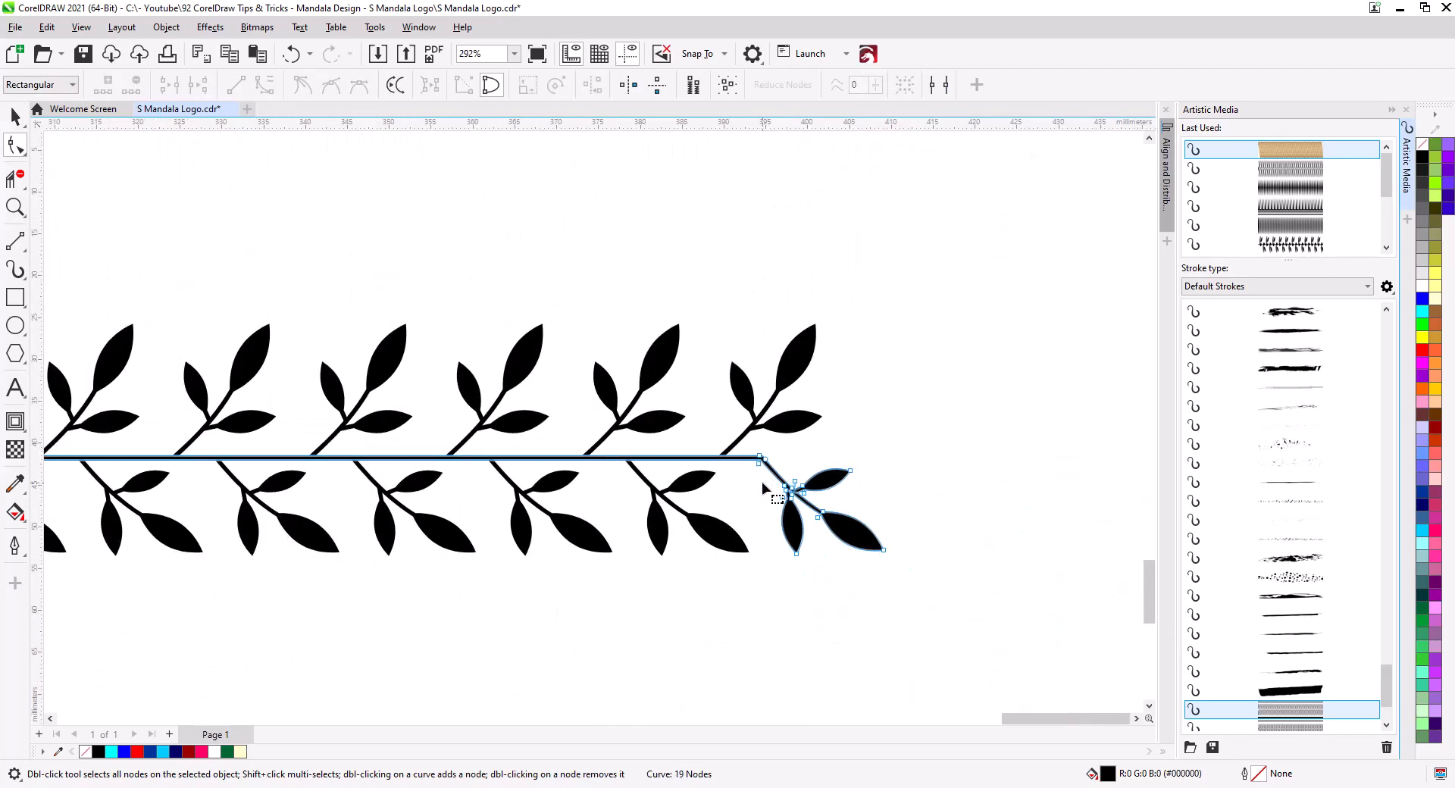
scroll(755, 516, down, 3)
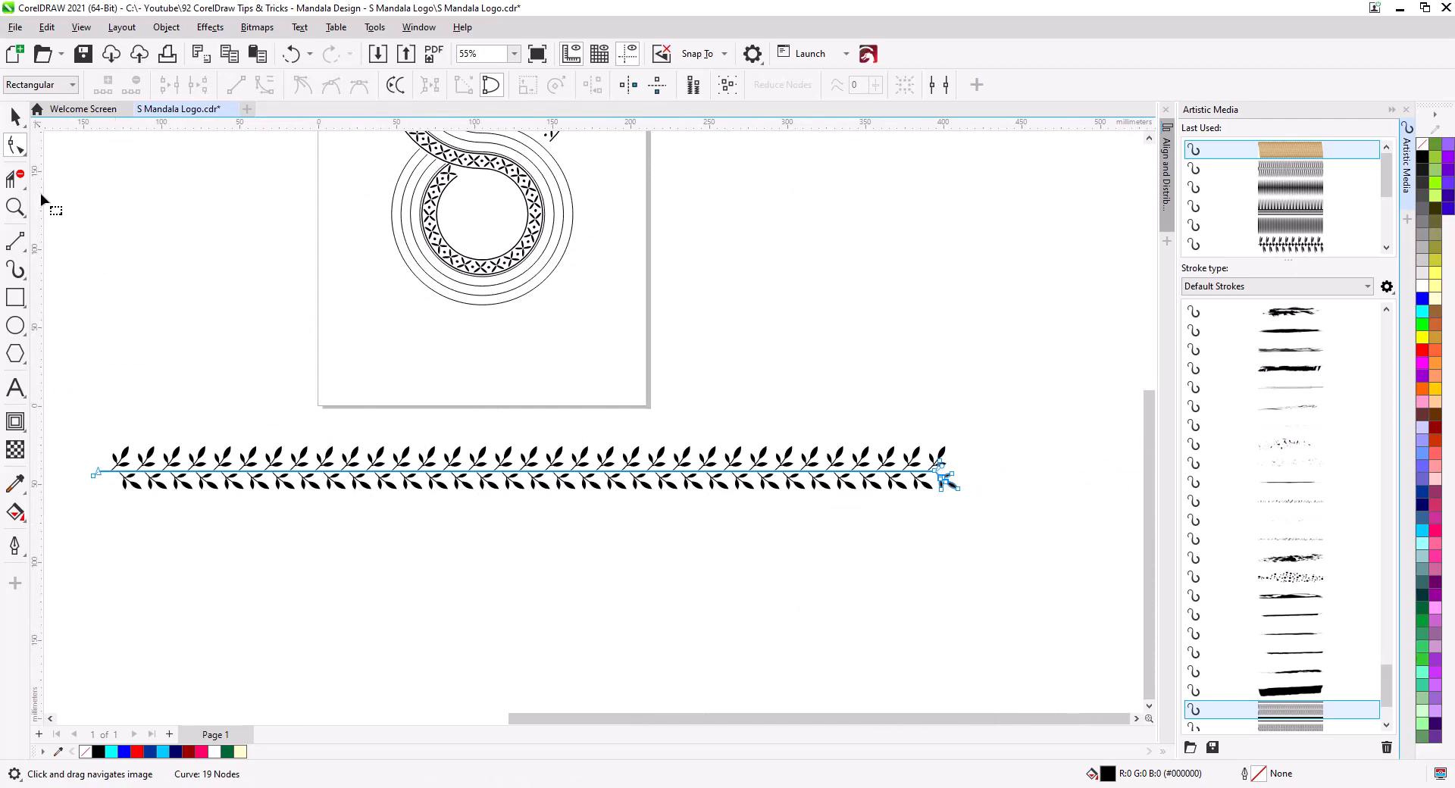
Try to save the welded line shape alone as an Artistic Media brush, replacing the existing 01 brush file
click(15, 115)
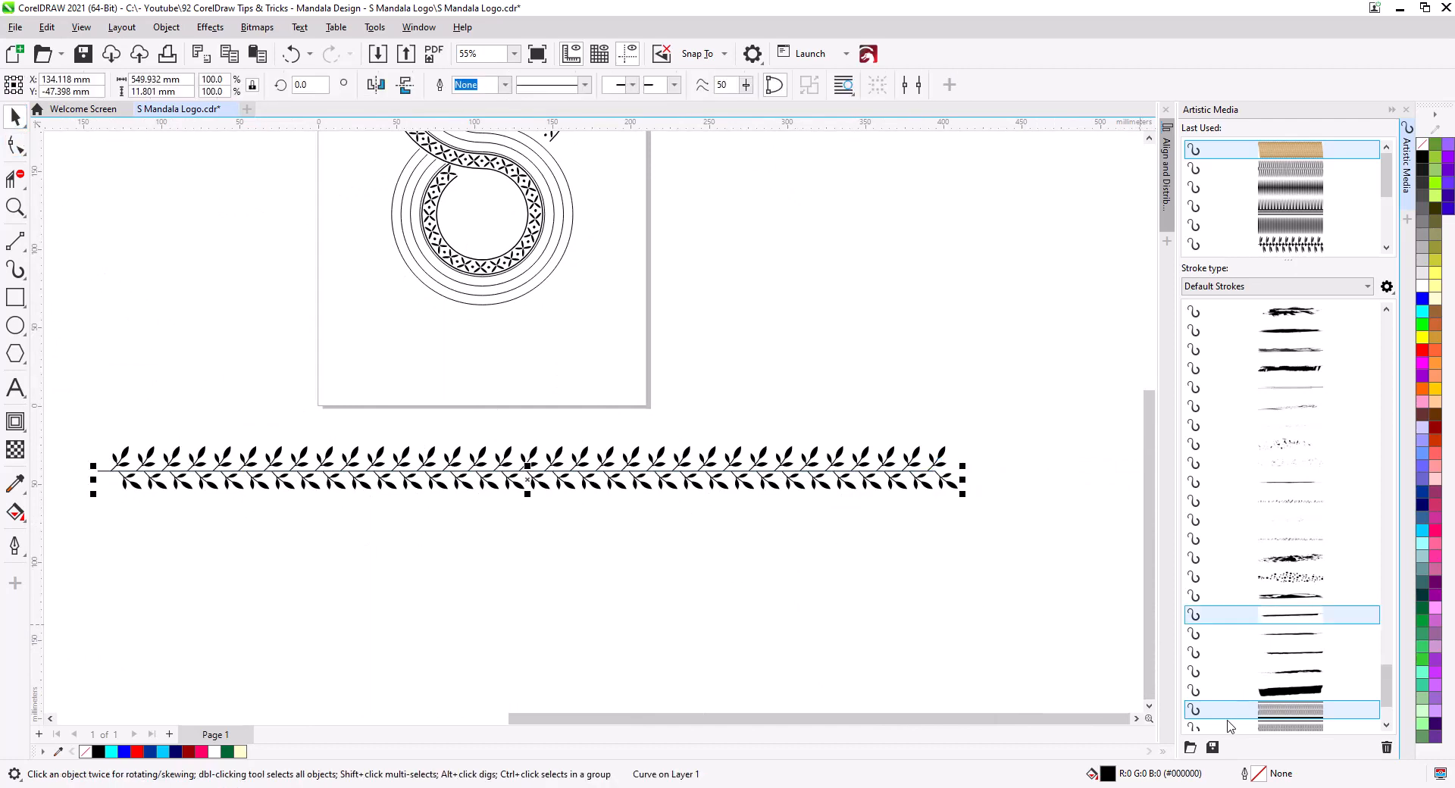
click(1213, 747)
click(749, 437)
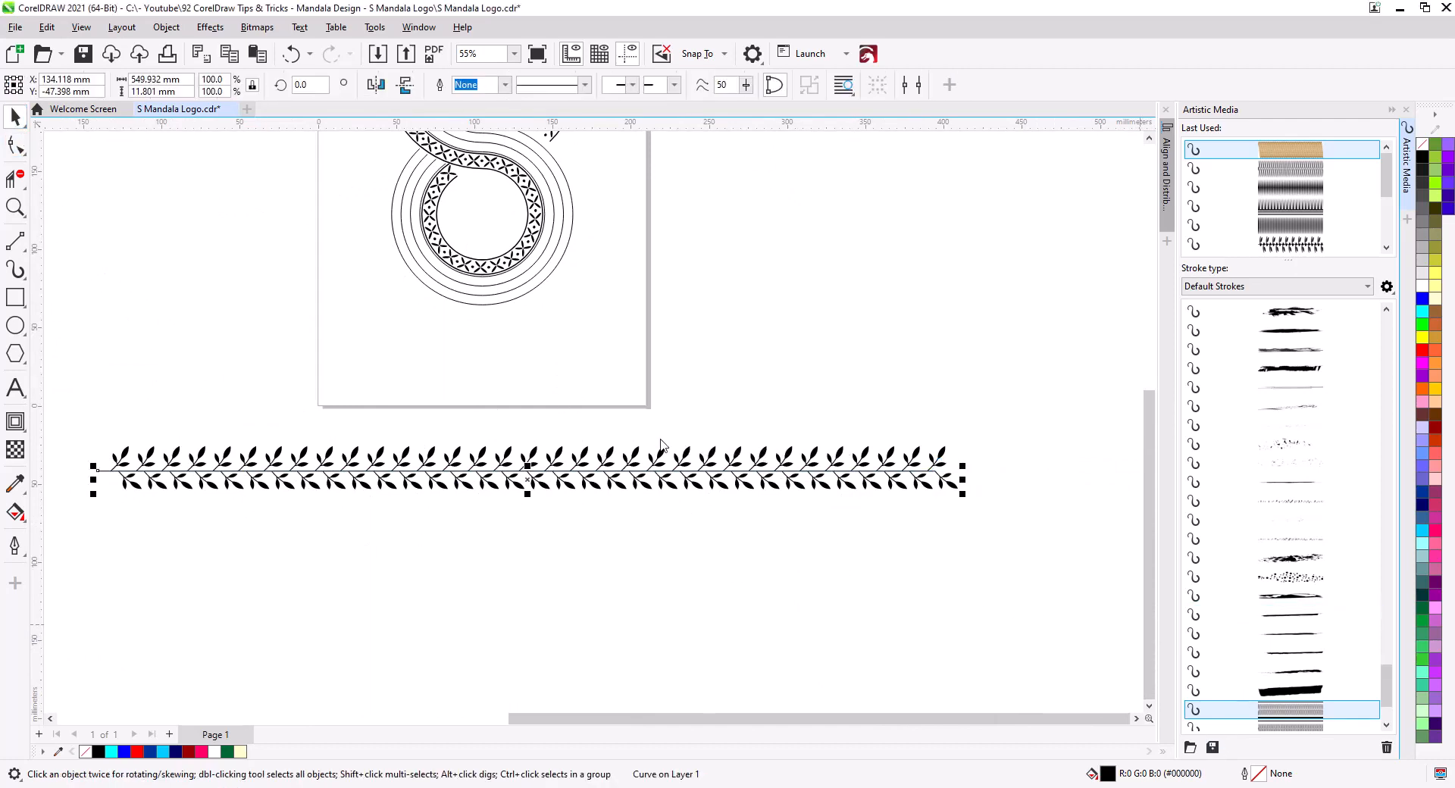
click(162, 128)
click(599, 488)
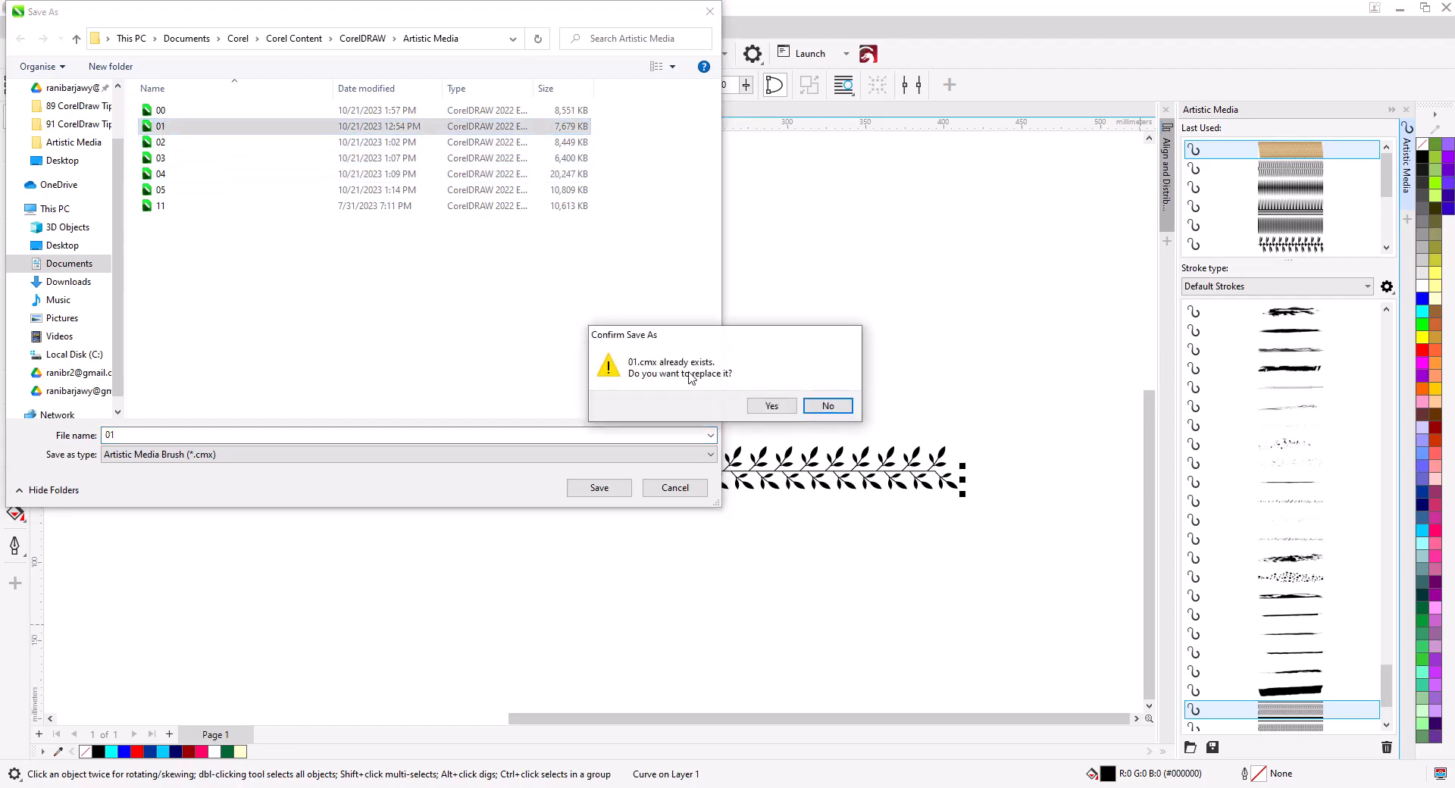
click(771, 403)
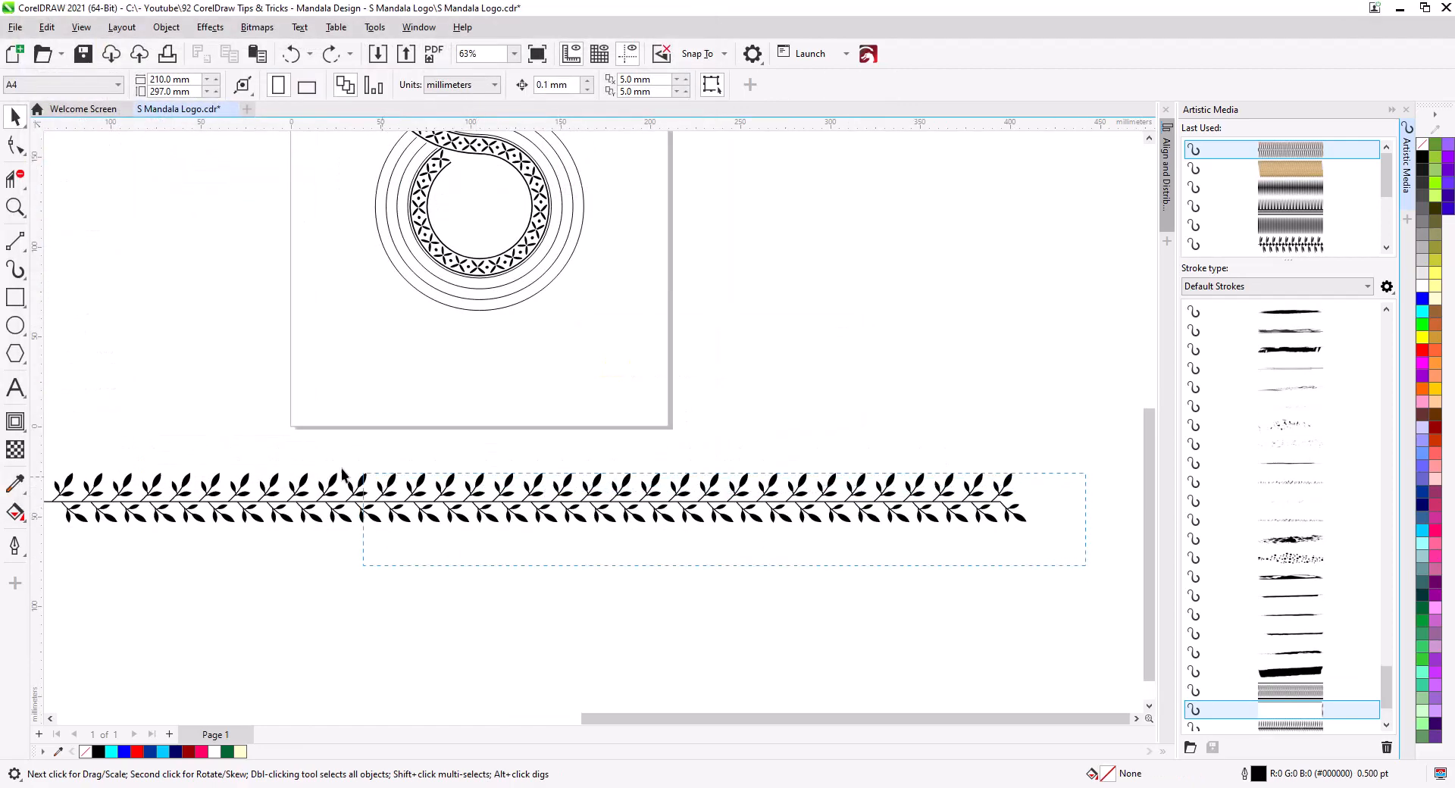
Select the entire leafy vine and save it as an Artistic Media brush, replacing the 01 brush file
drag(46, 428, 121, 438)
drag(624, 606, 463, 595)
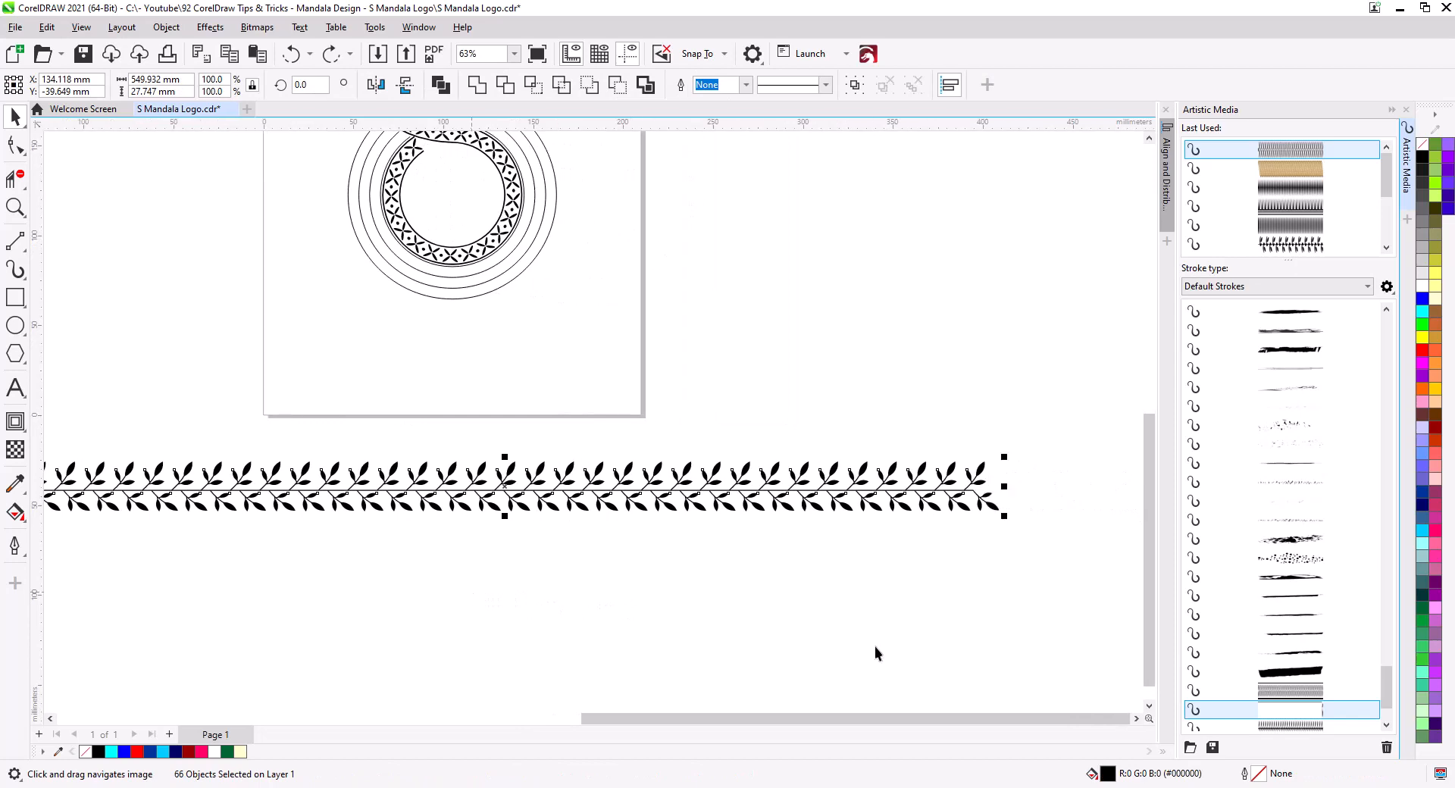
click(1213, 748)
click(748, 438)
click(155, 128)
double_click(155, 127)
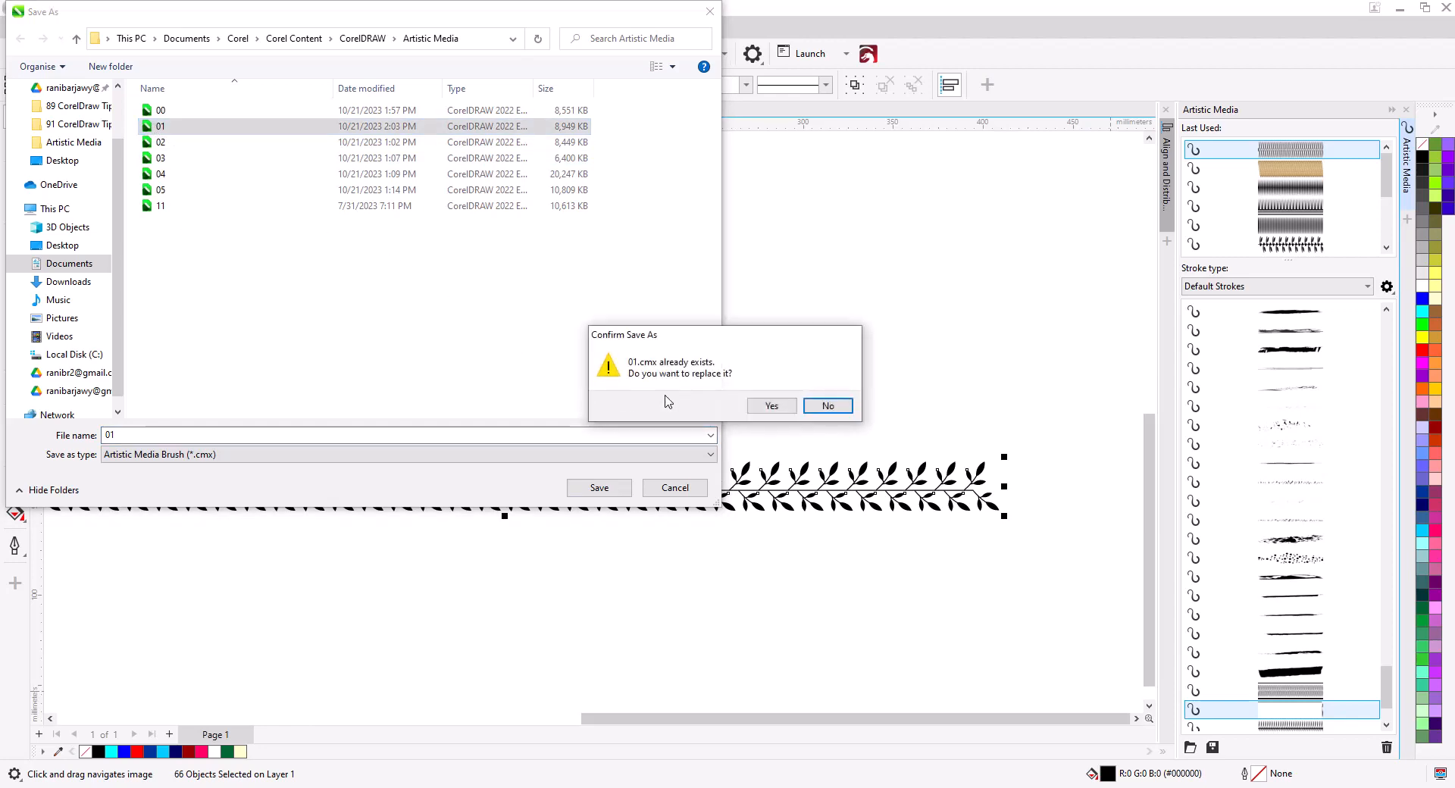
click(755, 405)
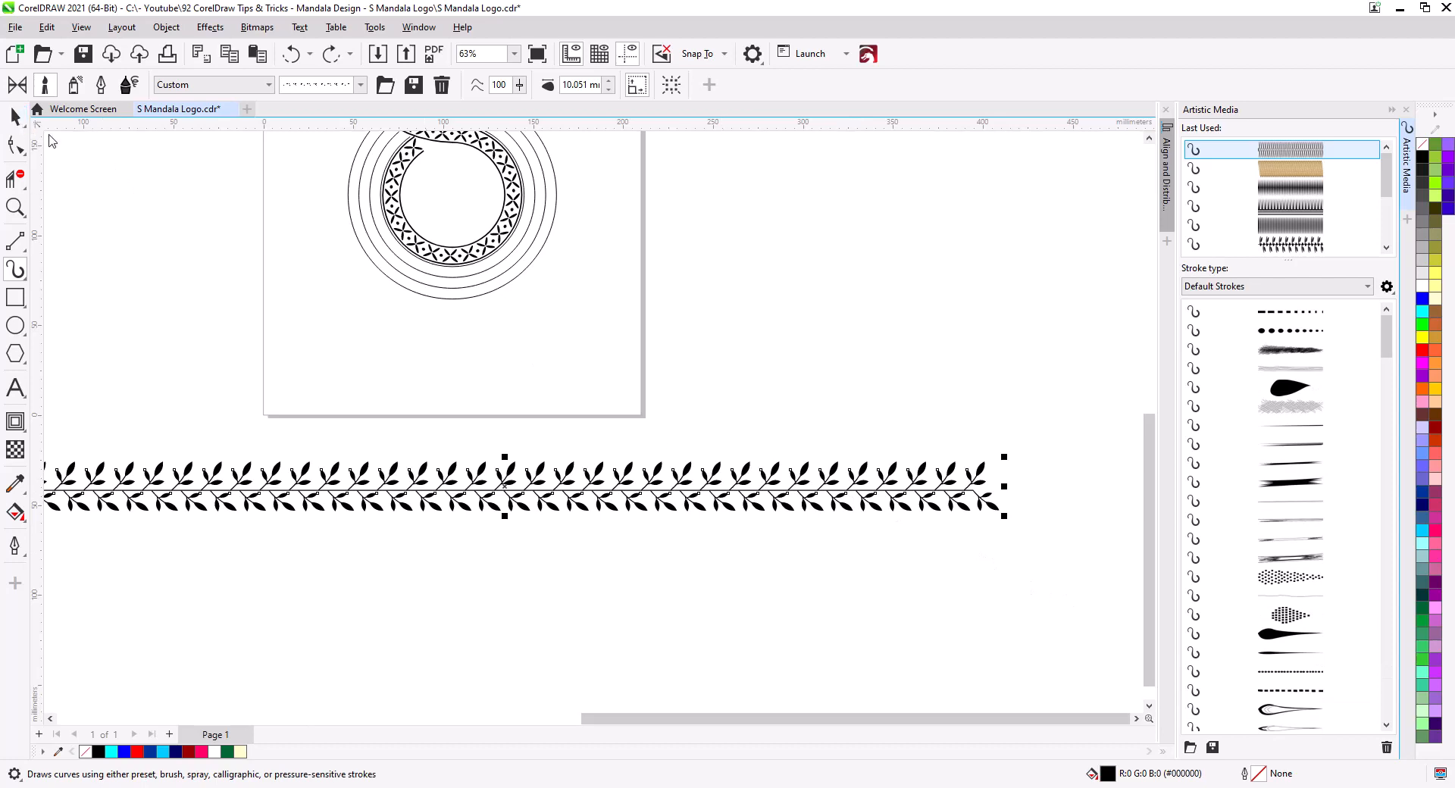
Try the saved vine brush on the innermost upper S curve and raise its stroke width to 11.051 mm
click(15, 118)
drag(582, 248, 598, 420)
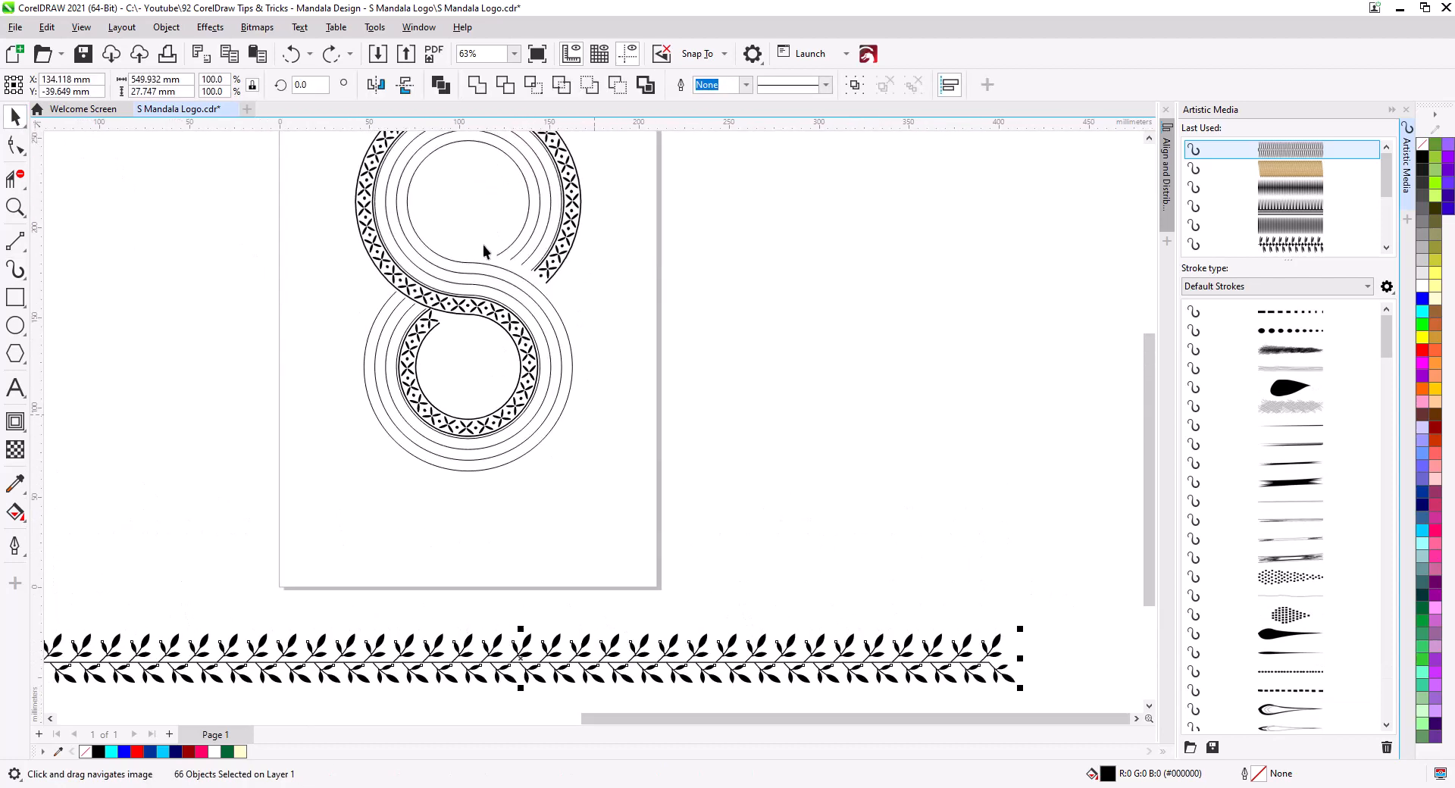
click(507, 248)
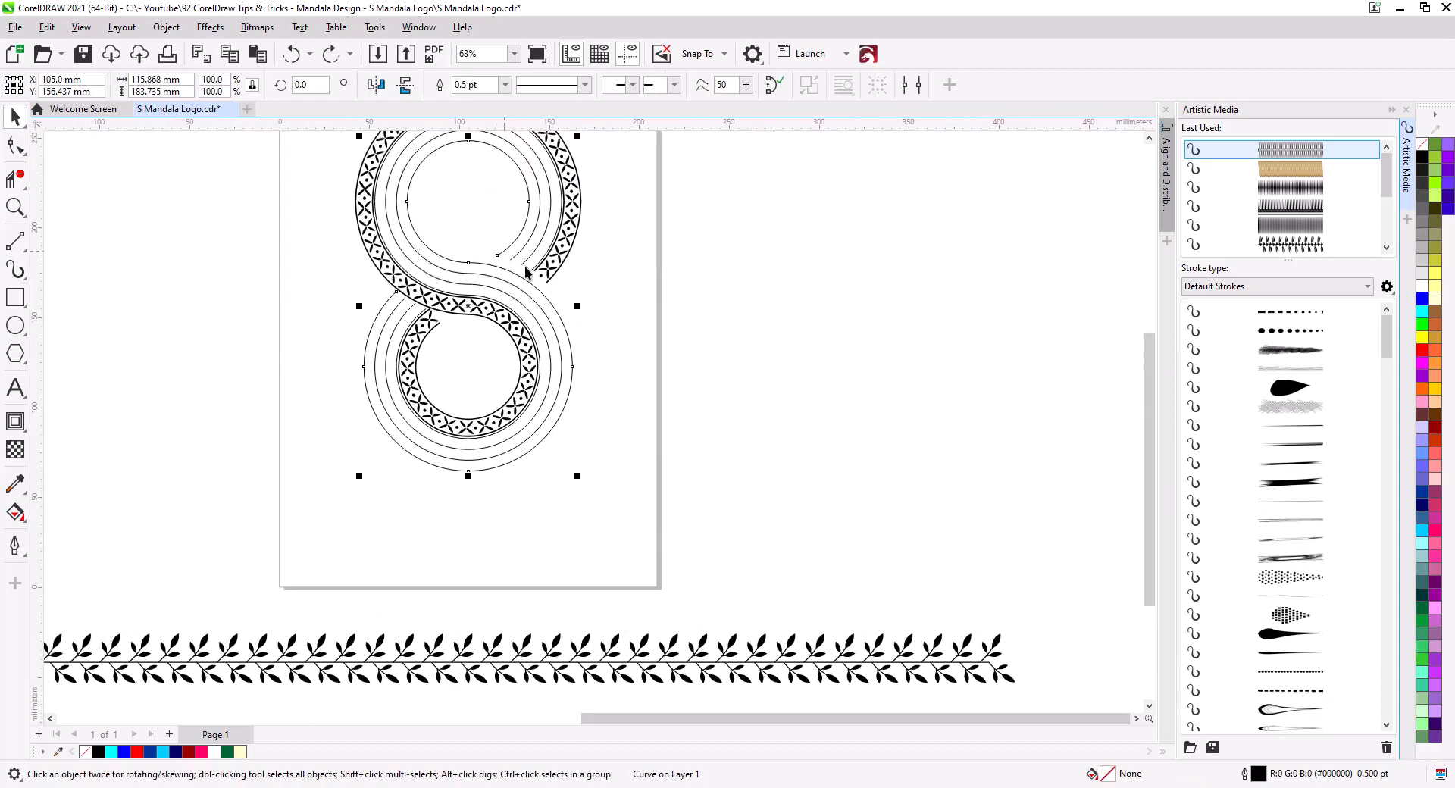
click(1310, 155)
scroll(508, 334, up, 4)
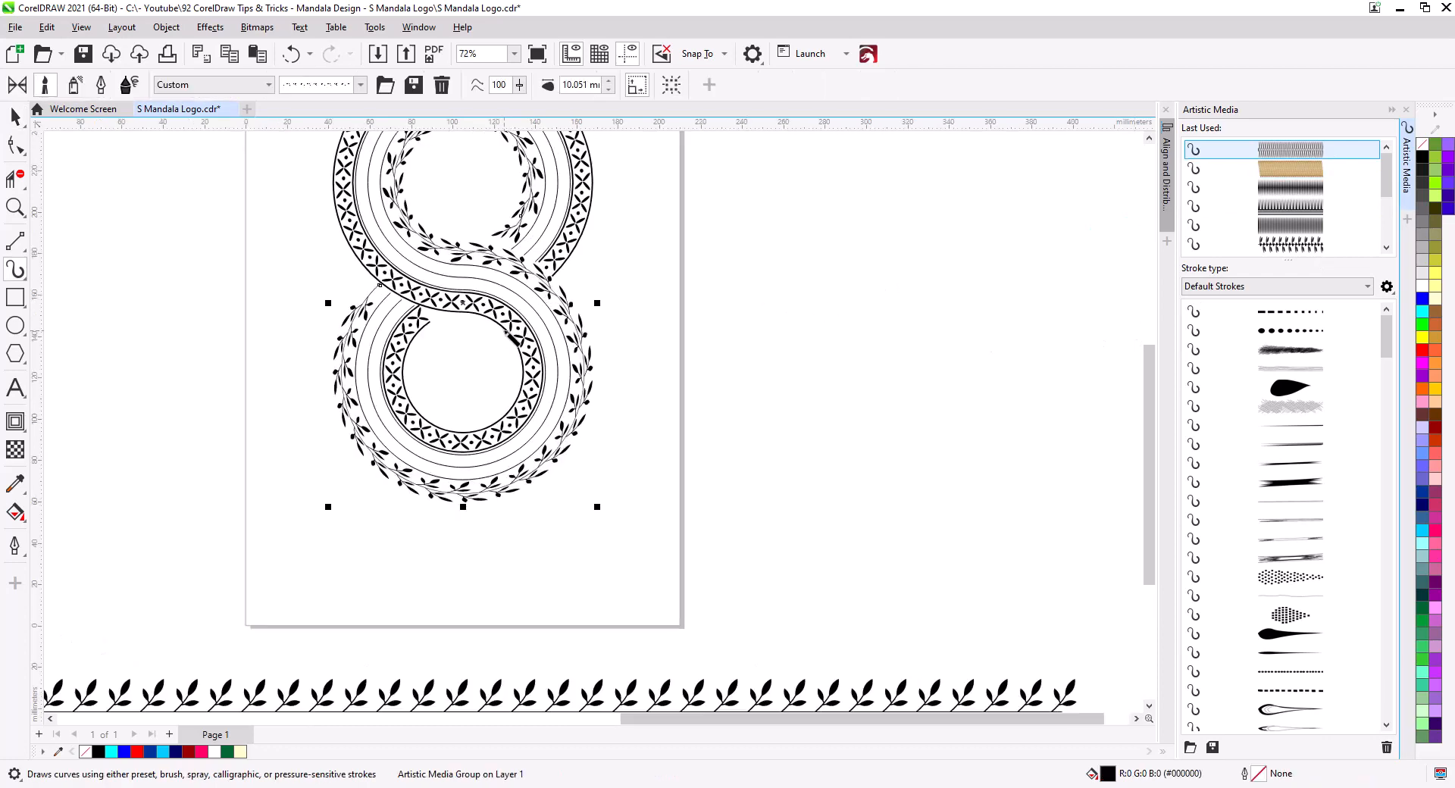
drag(515, 326, 568, 500)
scroll(554, 433, up, 1)
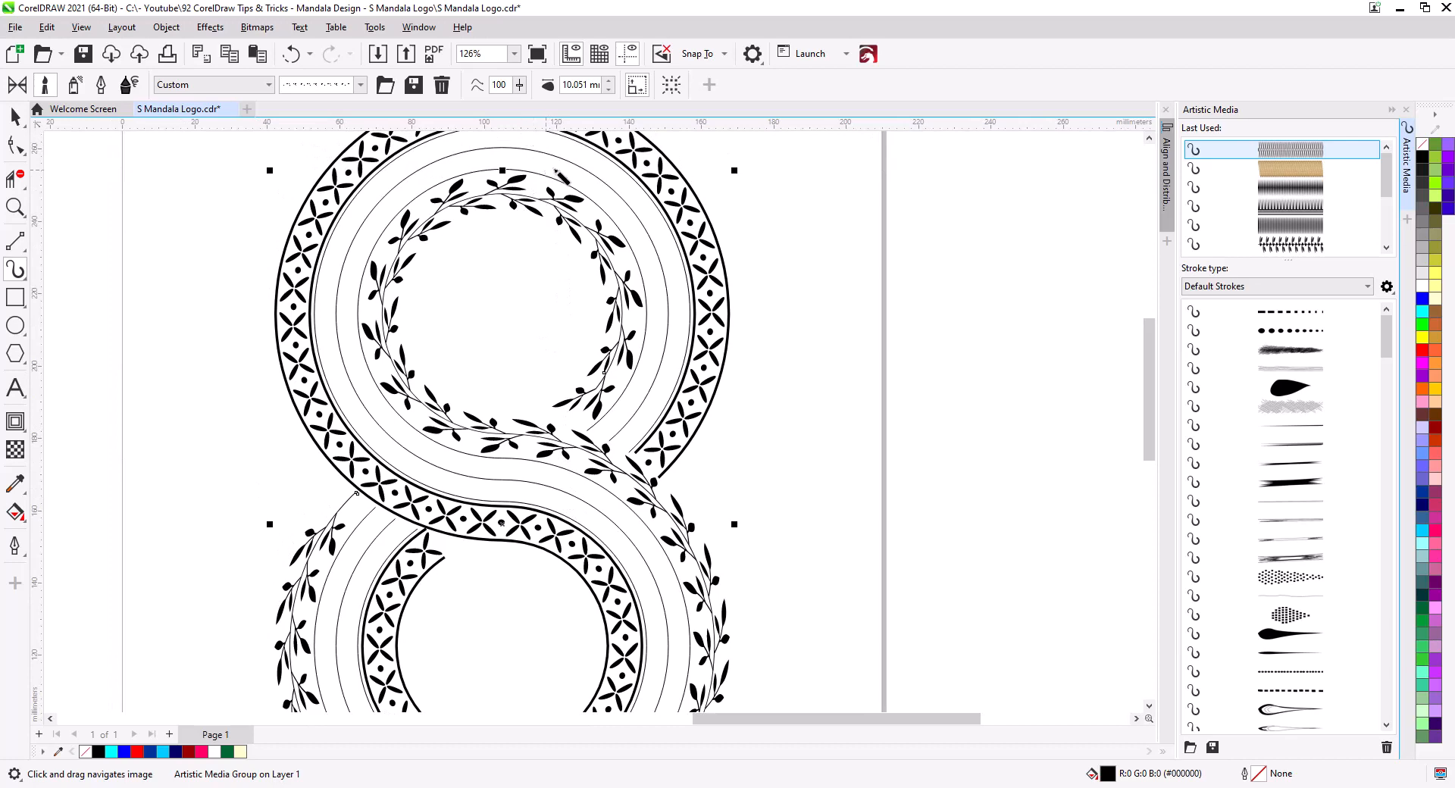
click(610, 80)
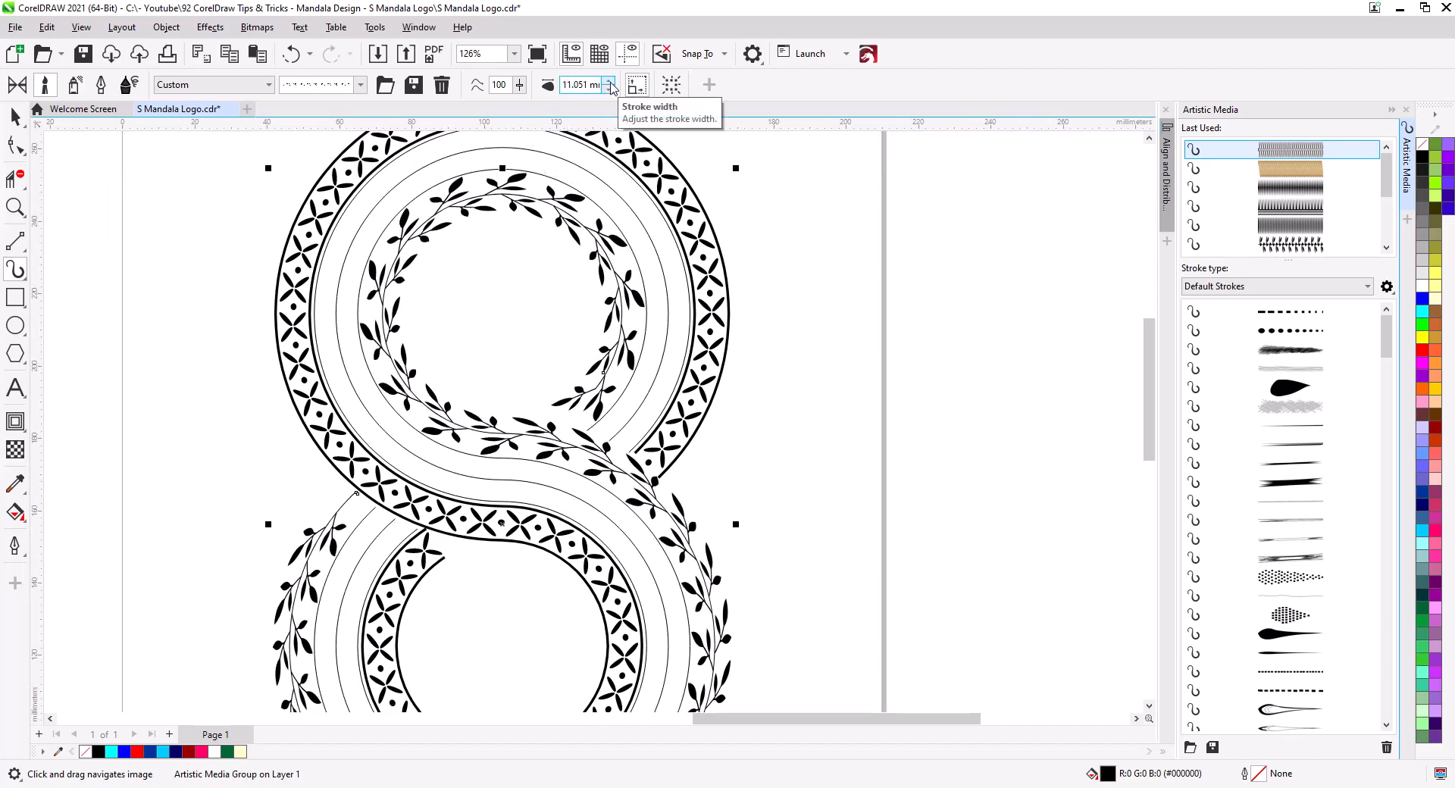
Undo the stroke width change and the vine brush applied to the S curve
key(ctrl+z)
key(ctrl+z)
key(ctrl+z)
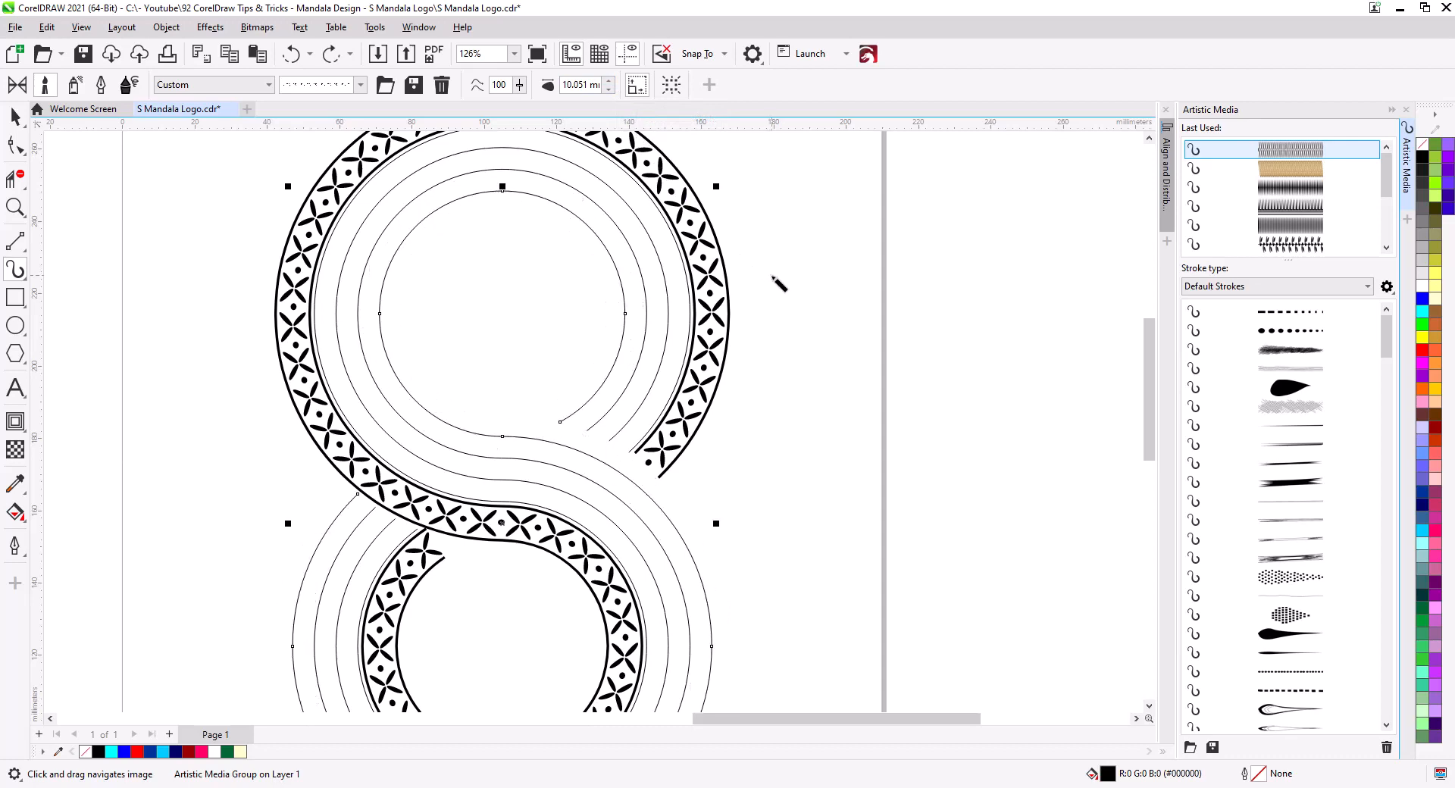
Duplicate a block of the first upper and lower sprigs repeatedly beyond the start of the horizontal line, keeping the same spacing
scroll(728, 195, down, 5)
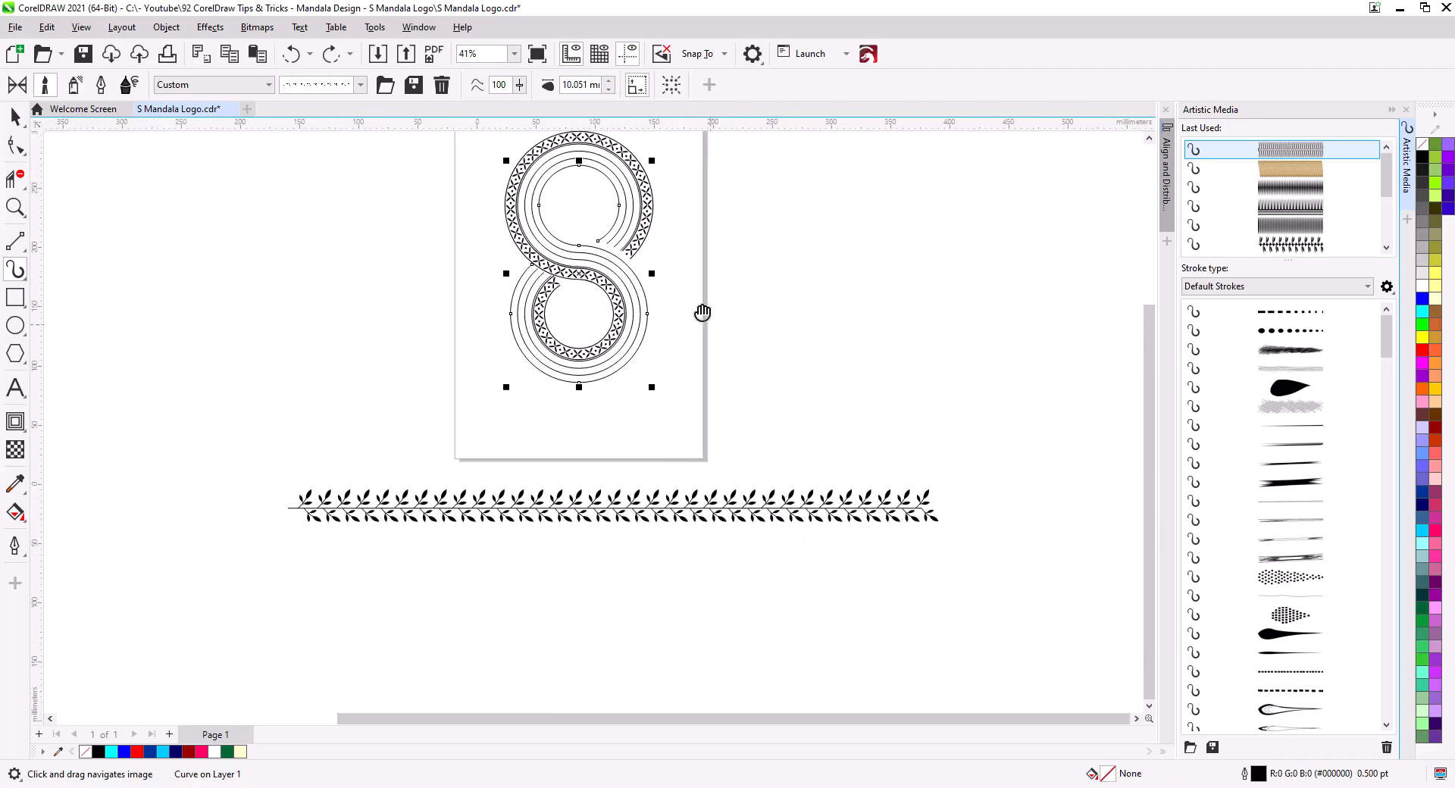
drag(702, 312, 678, 274)
click(234, 468)
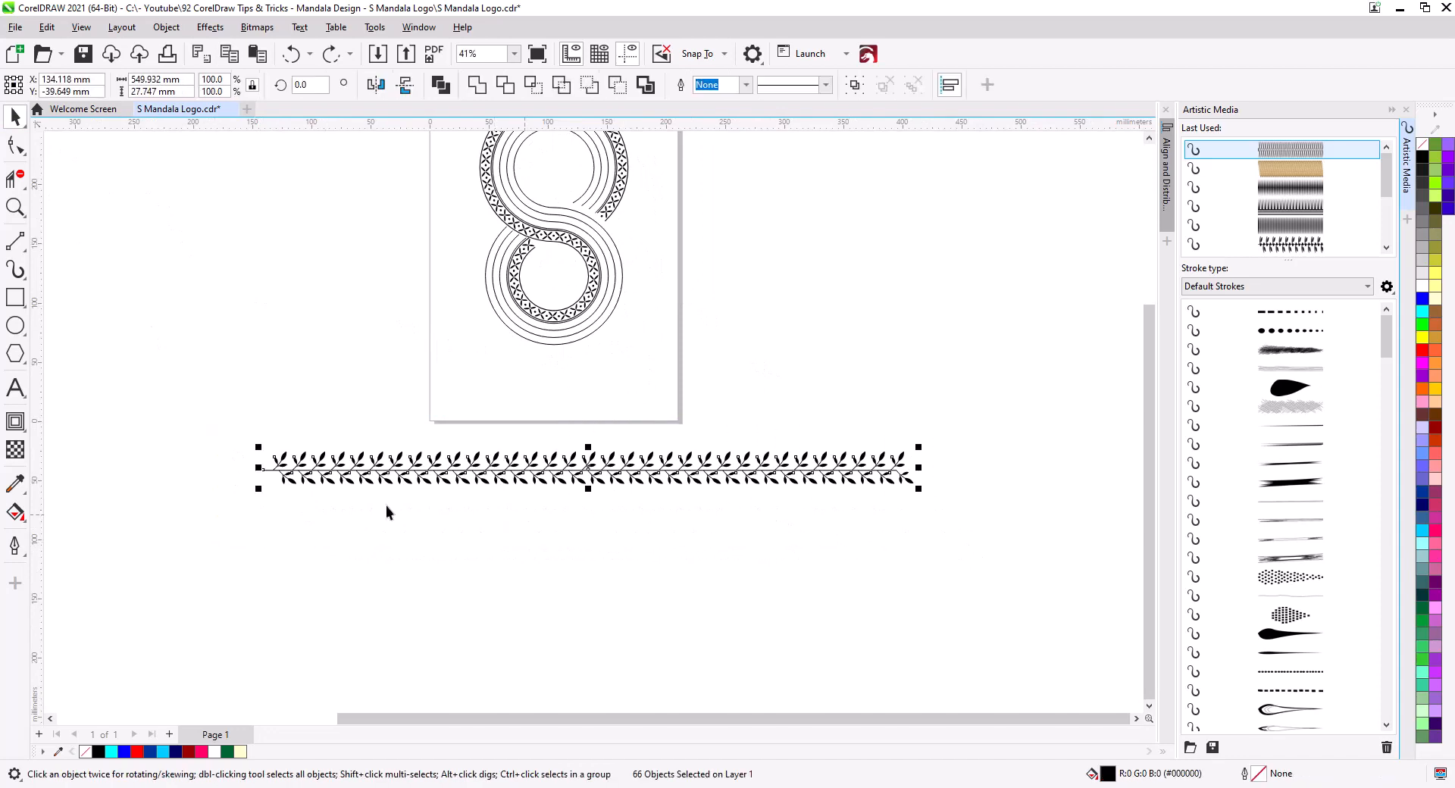
scroll(315, 511, up, 3)
drag(315, 512, 620, 663)
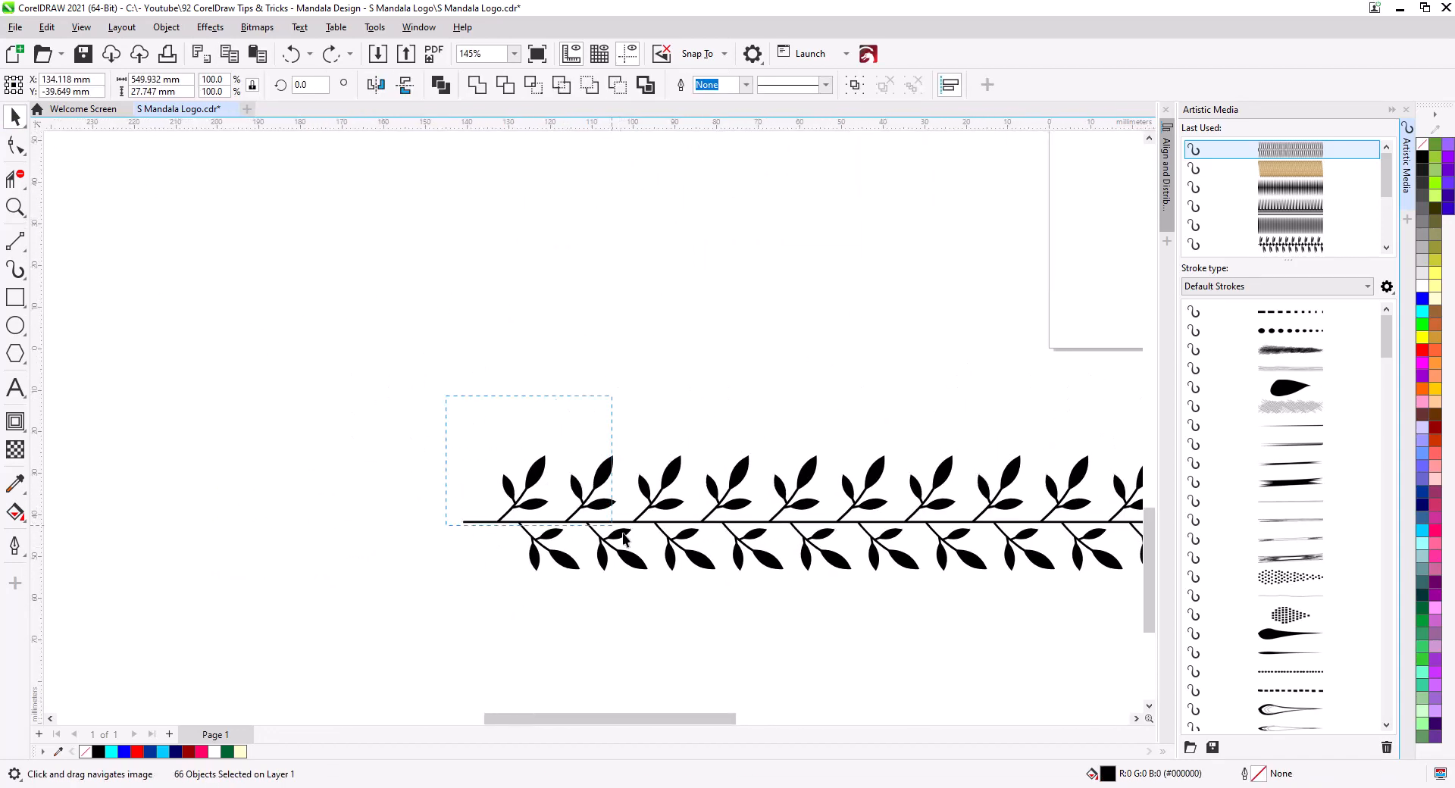
drag(843, 617, 457, 570)
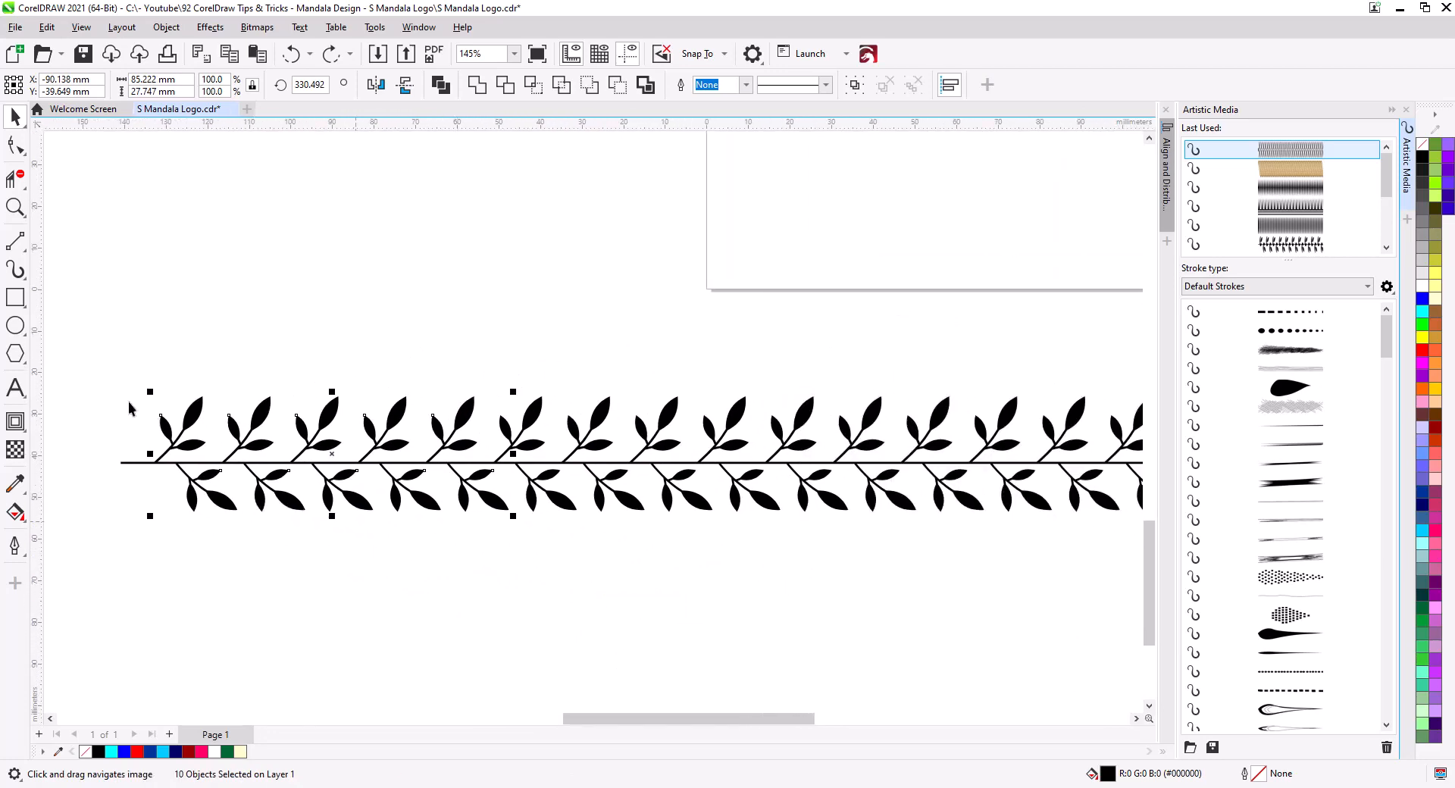
drag(784, 625, 1130, 639)
drag(705, 638, 1026, 655)
drag(1131, 516, 181, 503)
Extend the start nodes of the horizontal stem past the outermost sprig copies, making the stem shape about 774 mm long
click(228, 541)
click(392, 581)
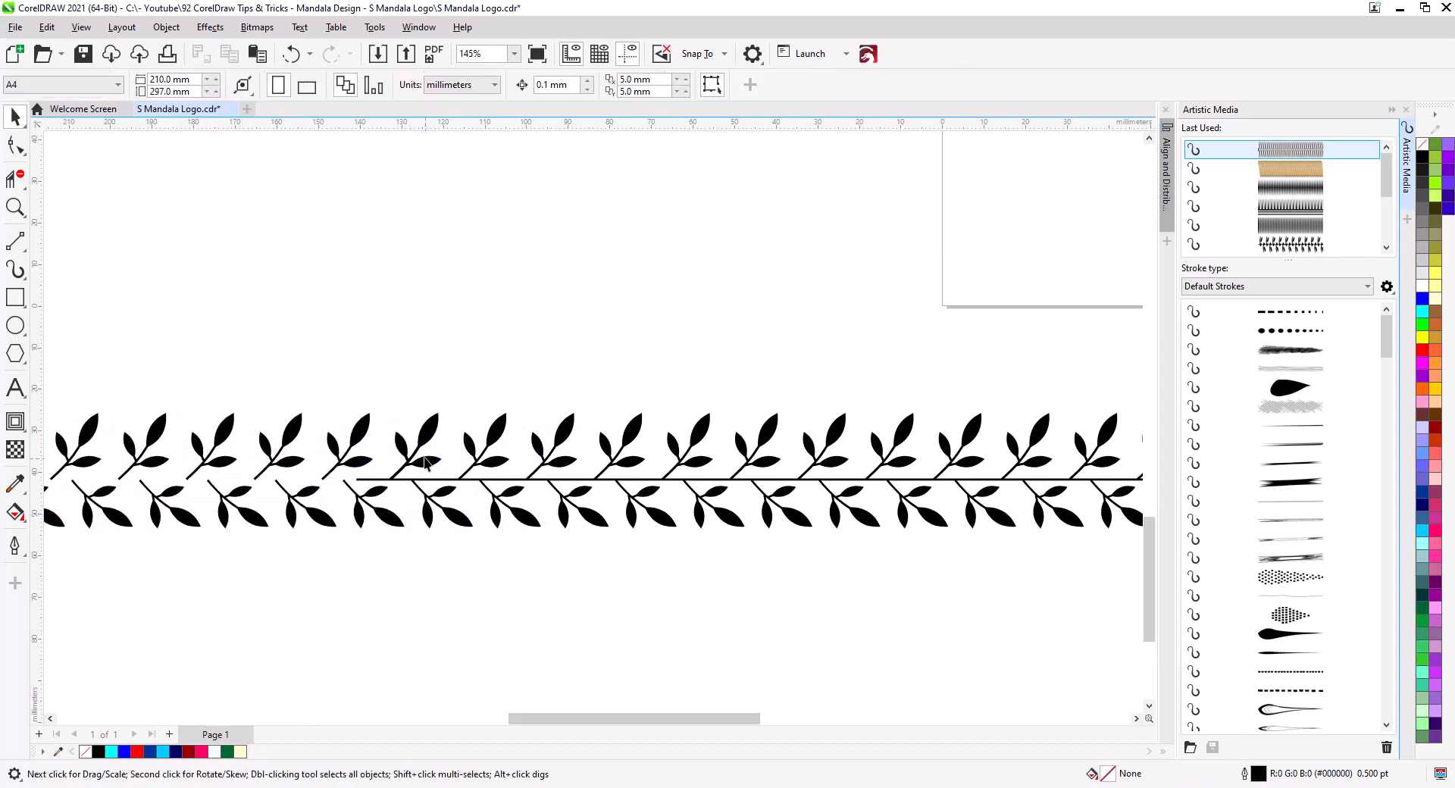
click(425, 437)
click(459, 526)
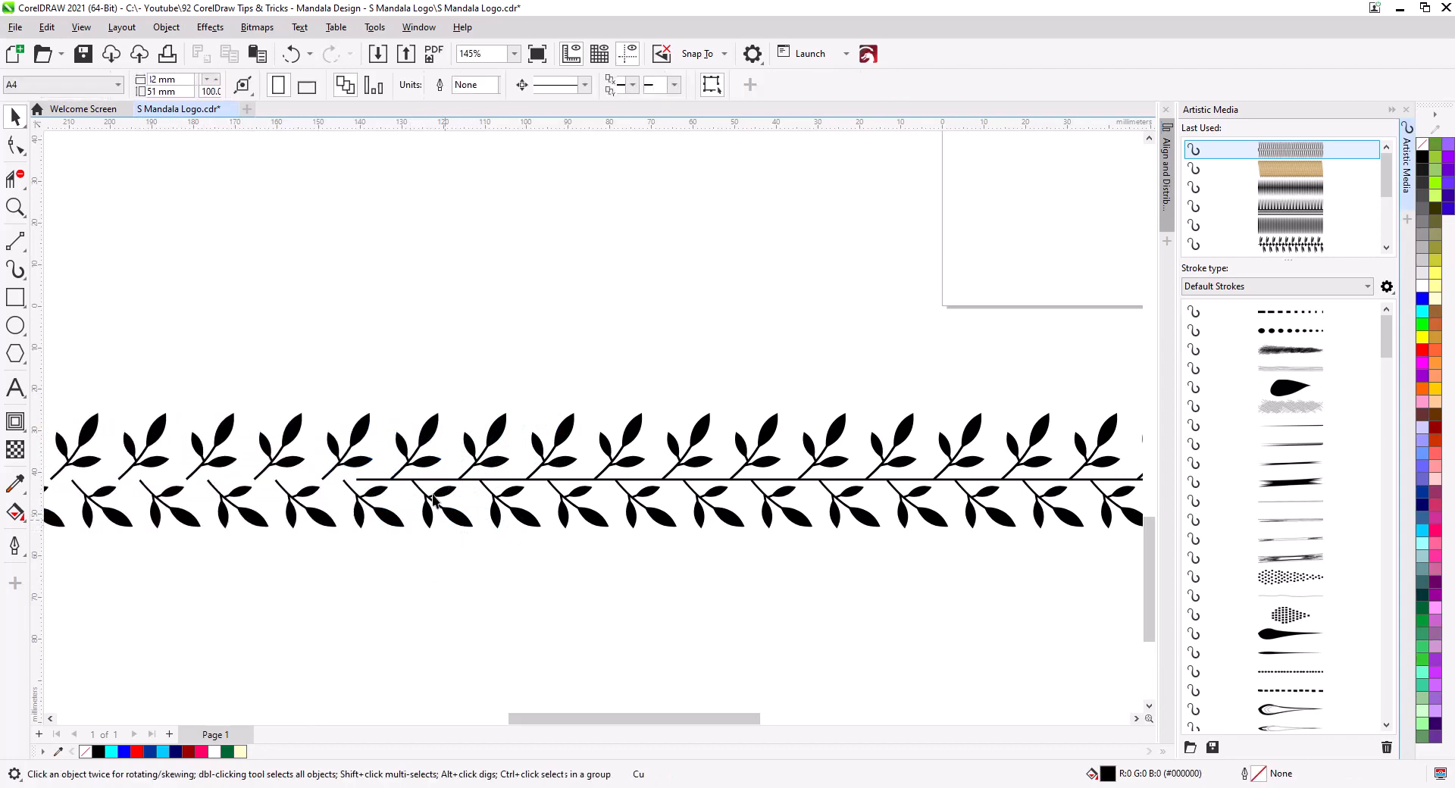
click(377, 479)
drag(366, 545, 772, 612)
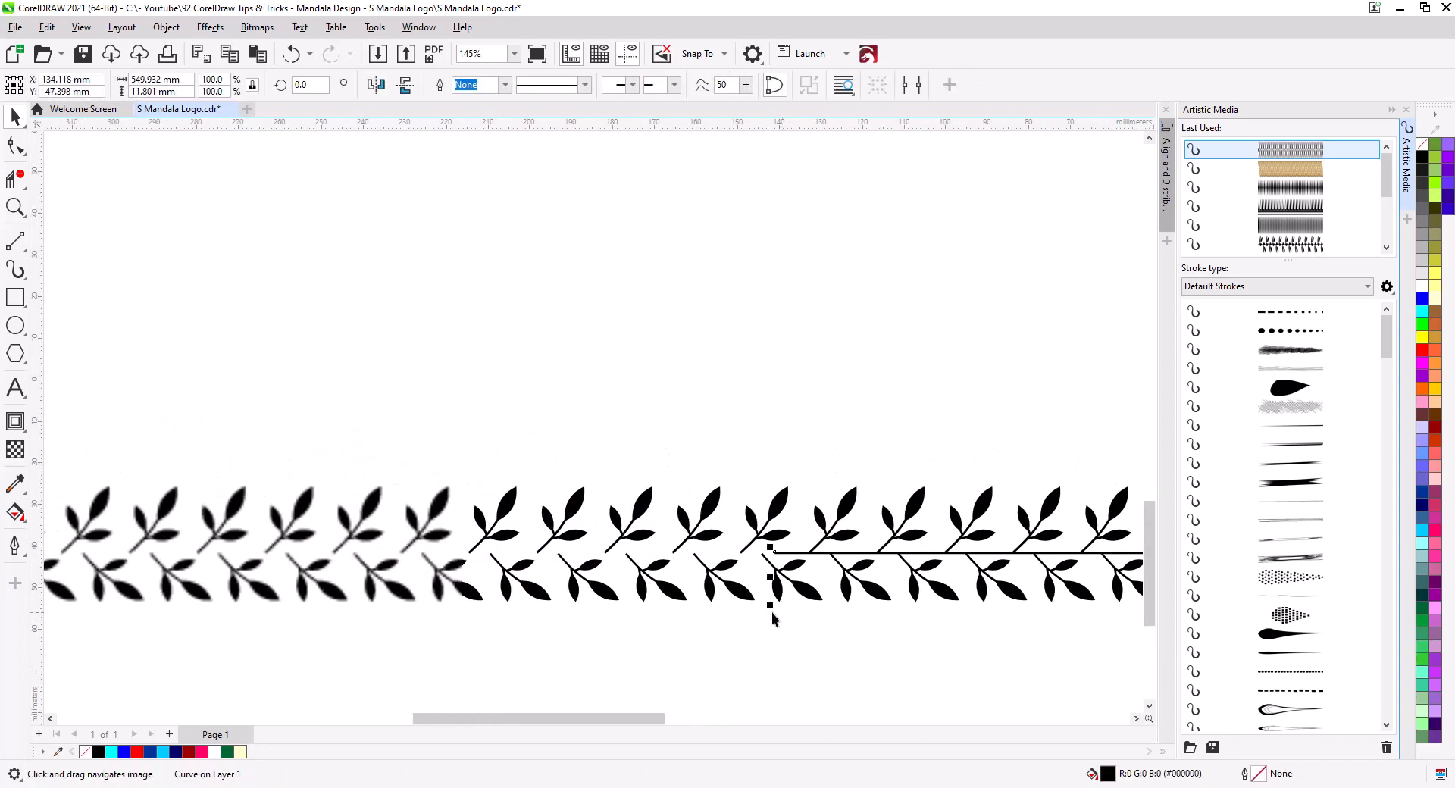
click(13, 150)
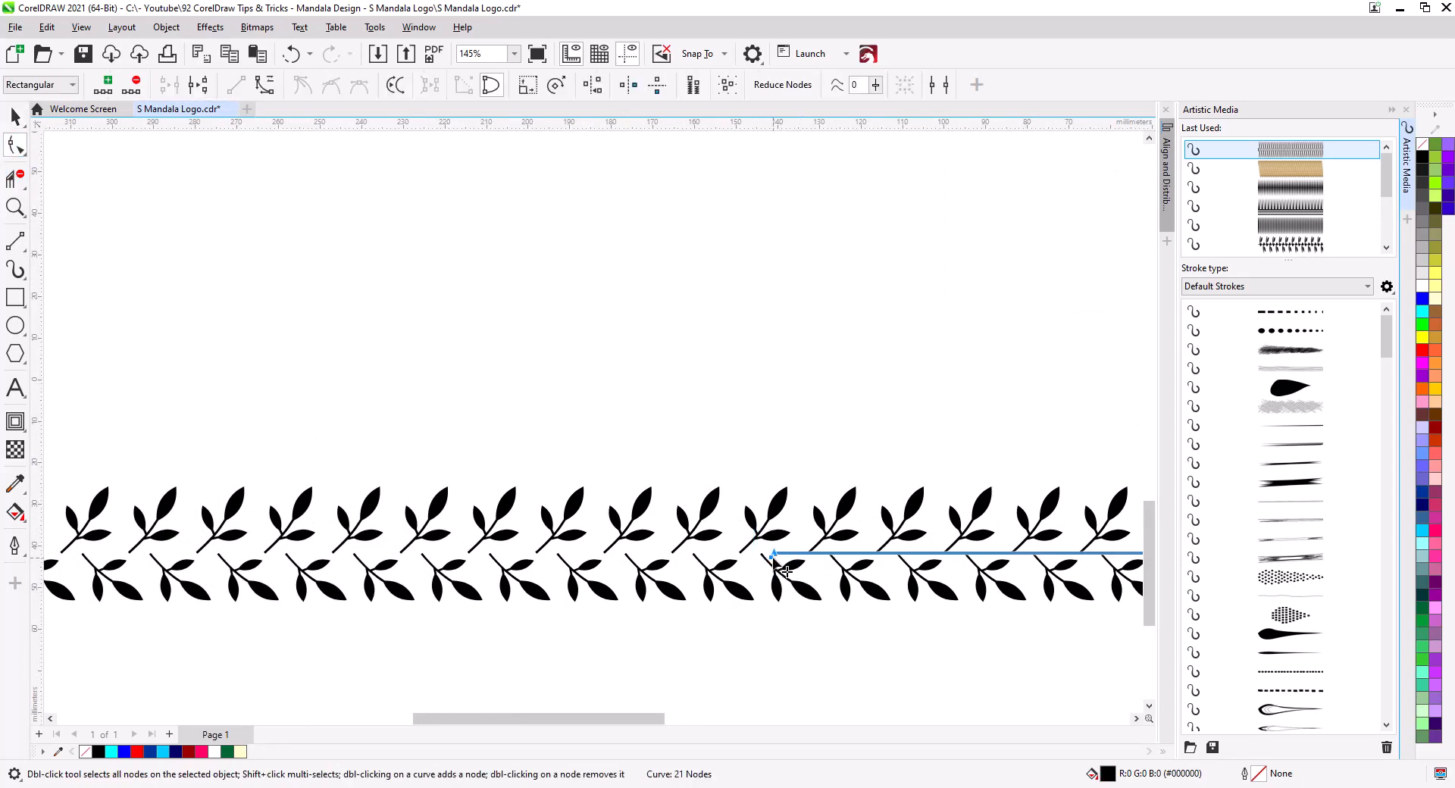
drag(774, 558, 76, 561)
drag(221, 626, 828, 686)
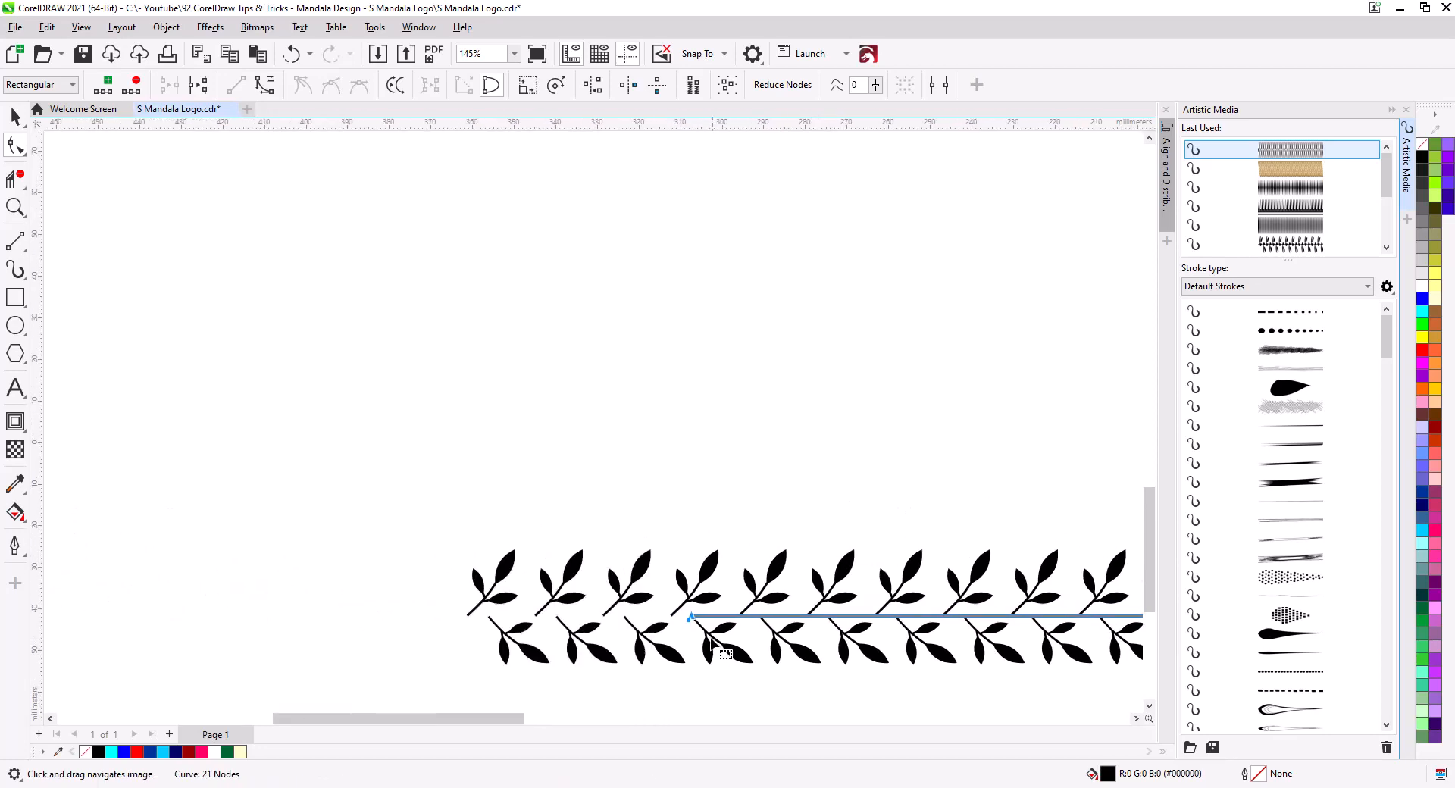
drag(689, 620, 448, 619)
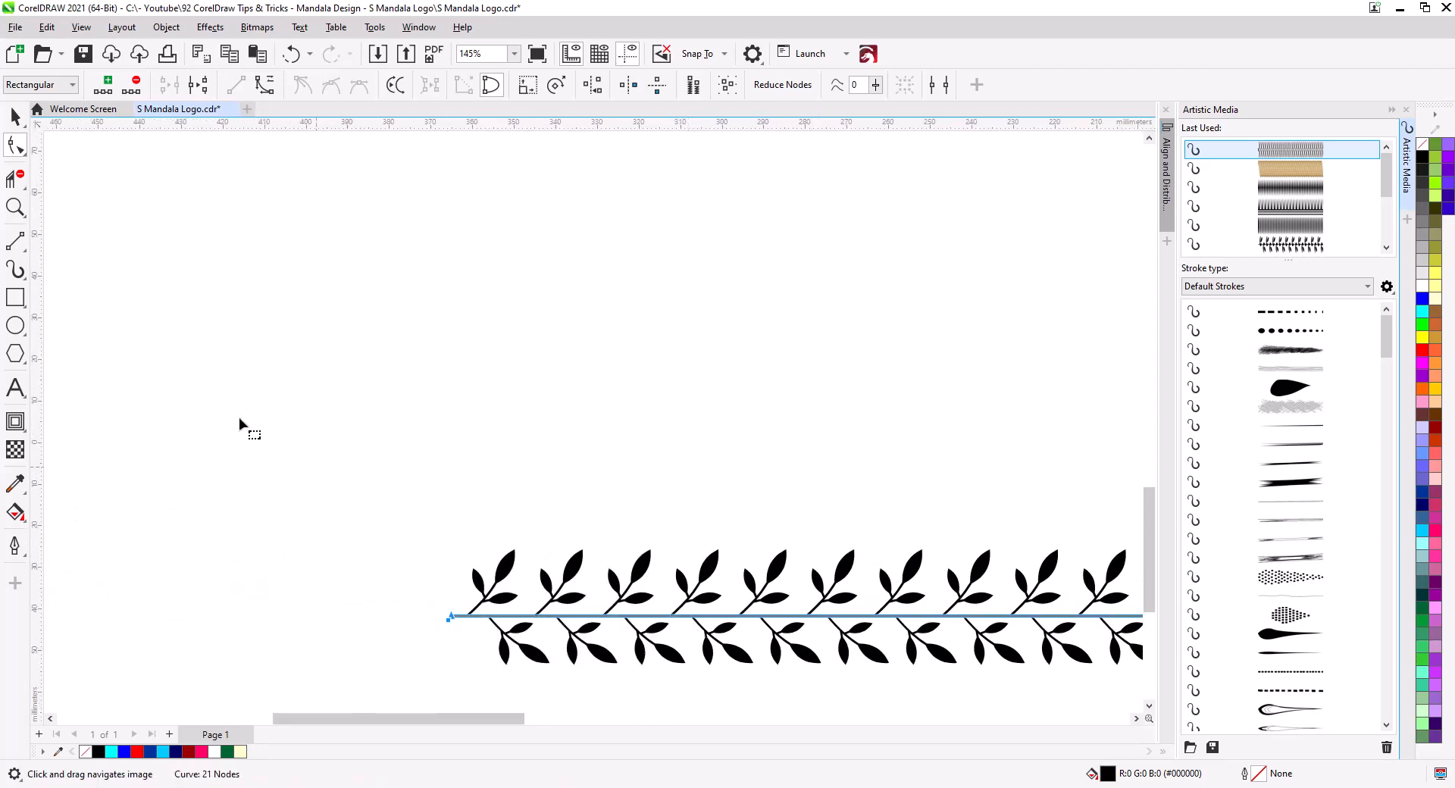
click(15, 116)
Select the whole lengthened vine and save it as an Artistic Media brush, replacing the 01 brush file
scroll(506, 473, down, 5)
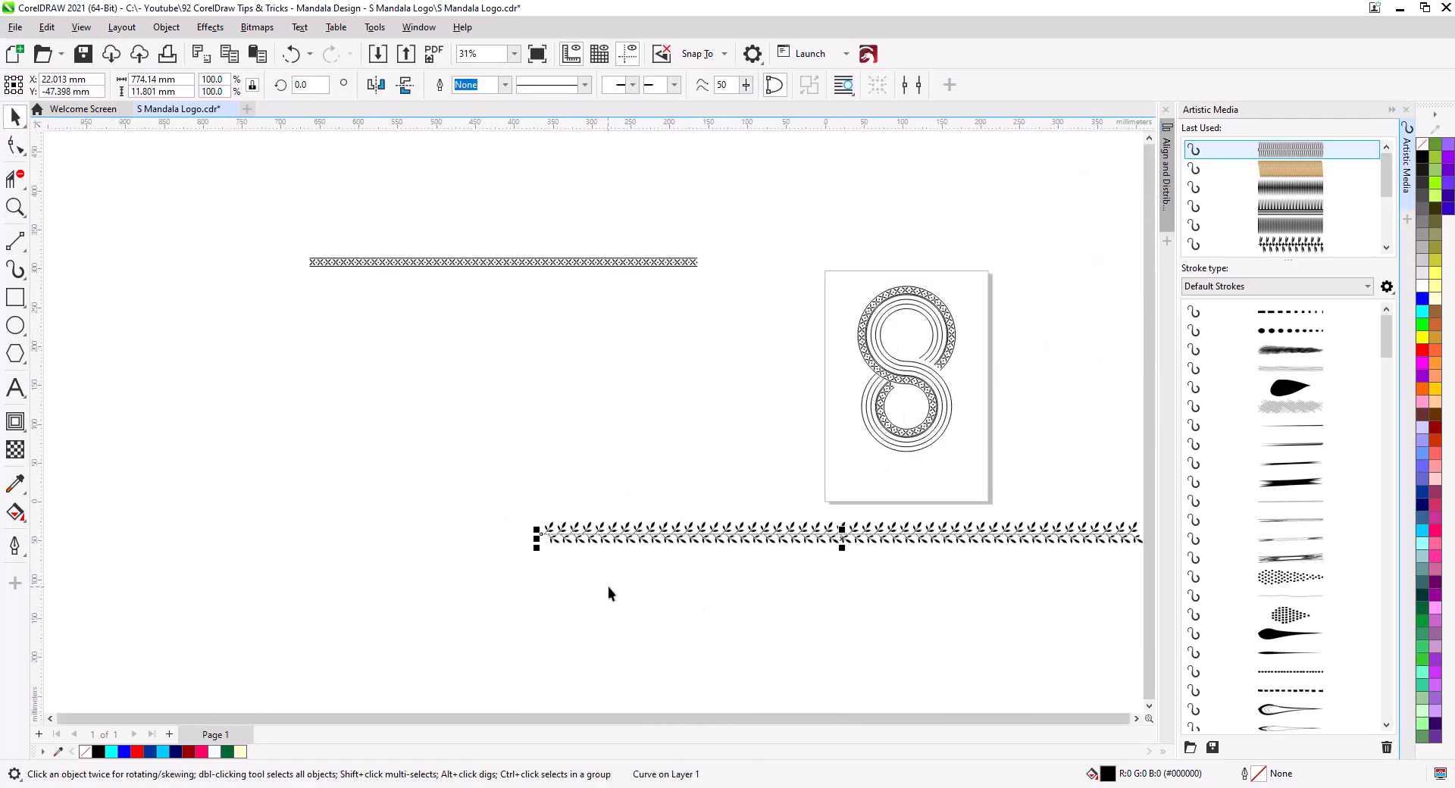
scroll(902, 604, down, 1)
drag(942, 614, 756, 588)
drag(994, 569, 365, 490)
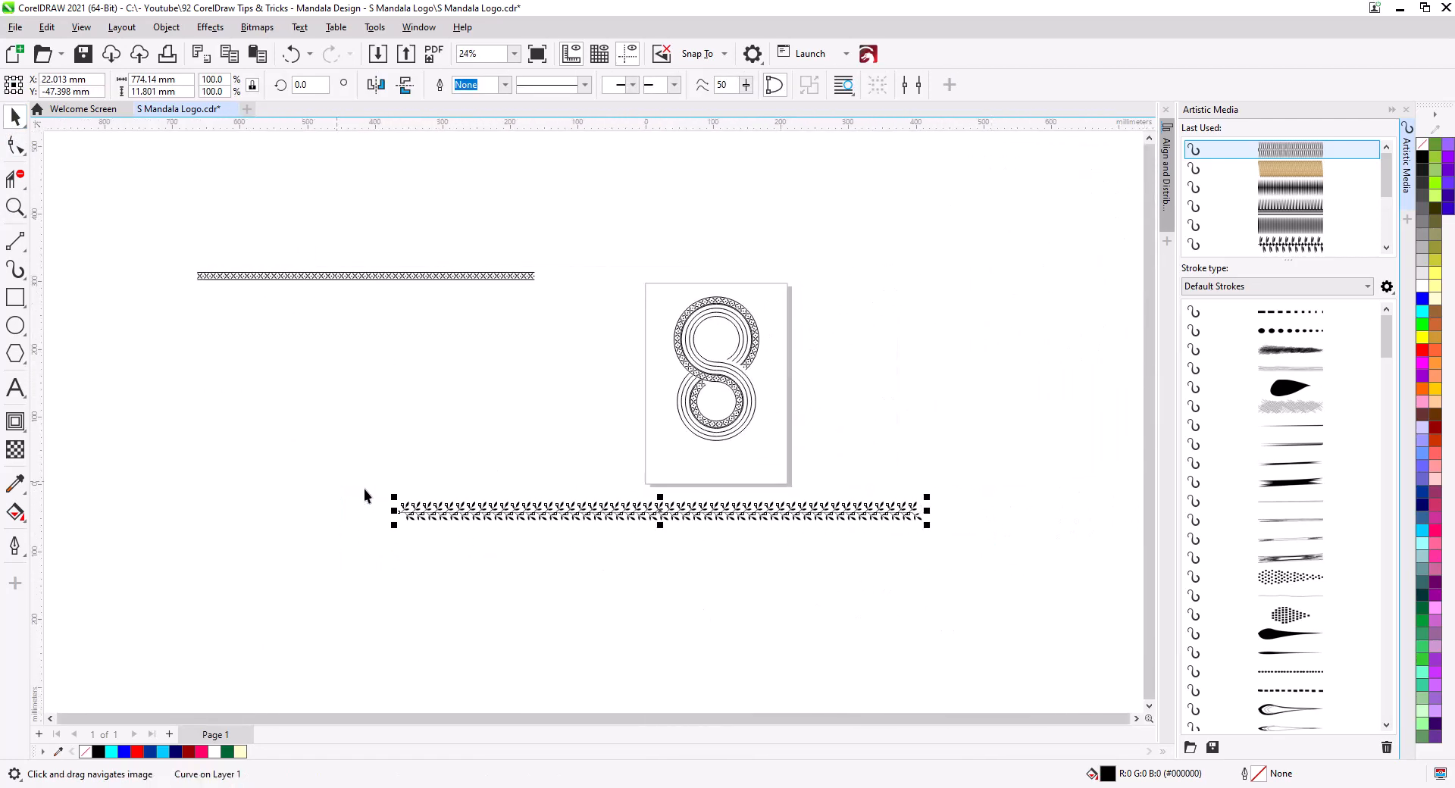
click(1213, 748)
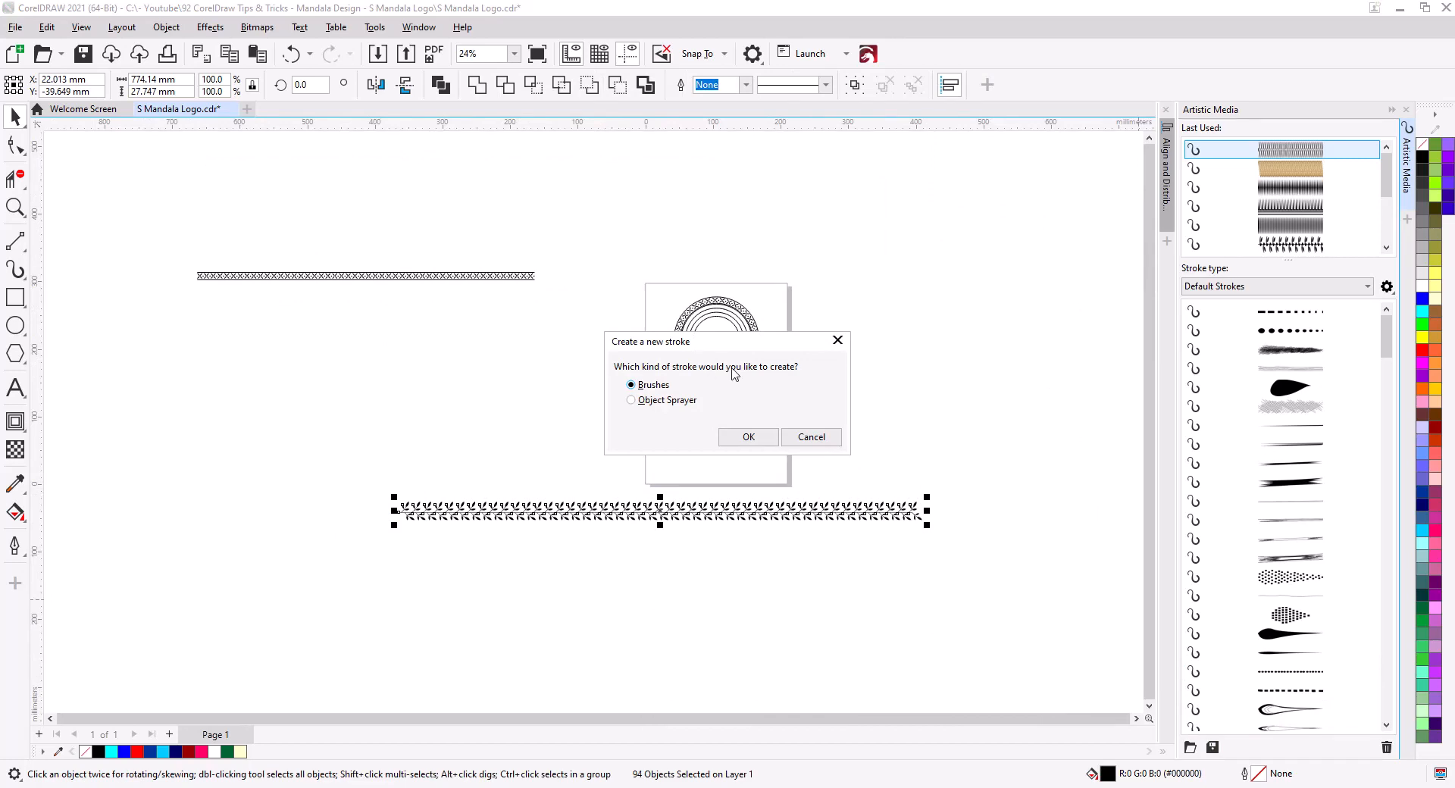
click(748, 438)
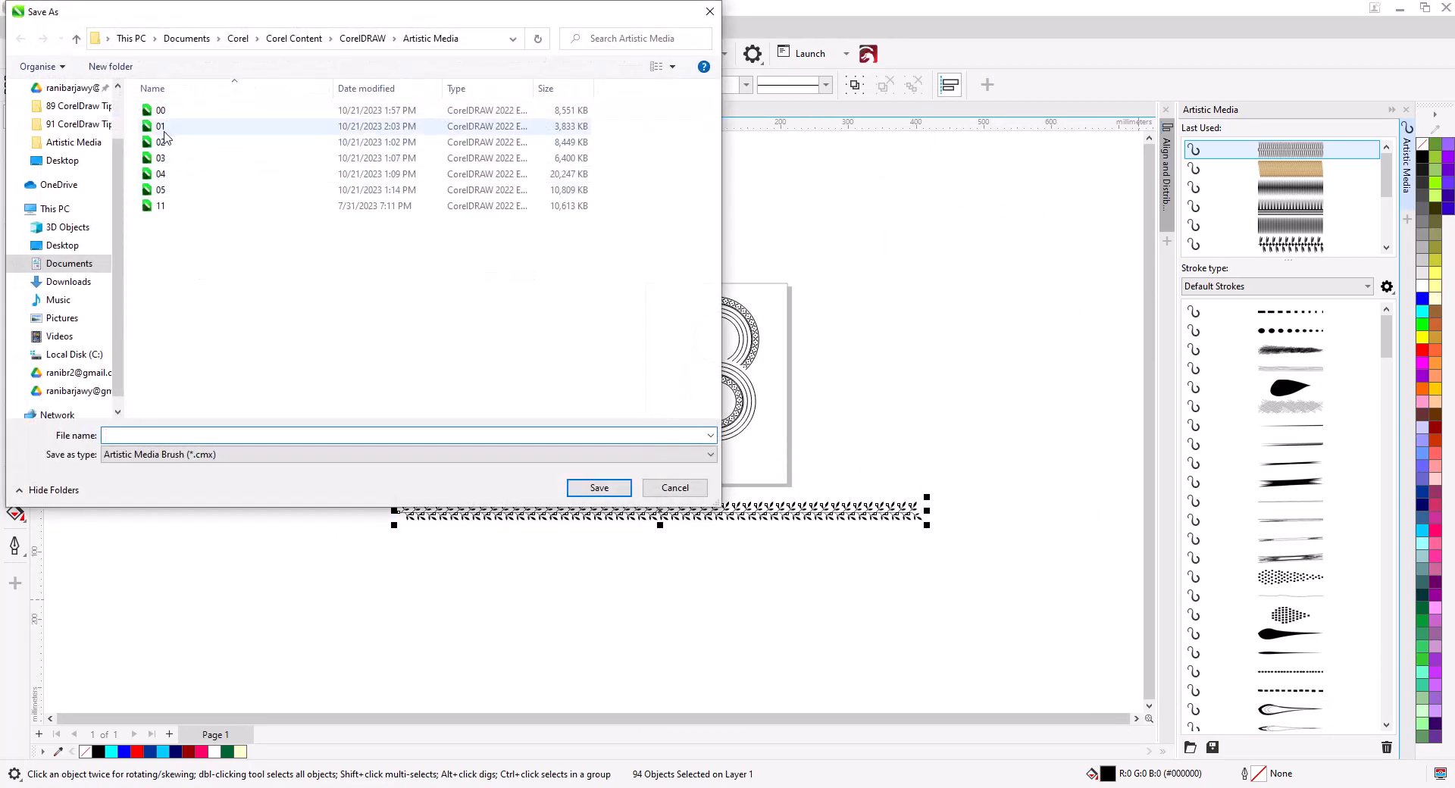
double_click(161, 127)
click(771, 404)
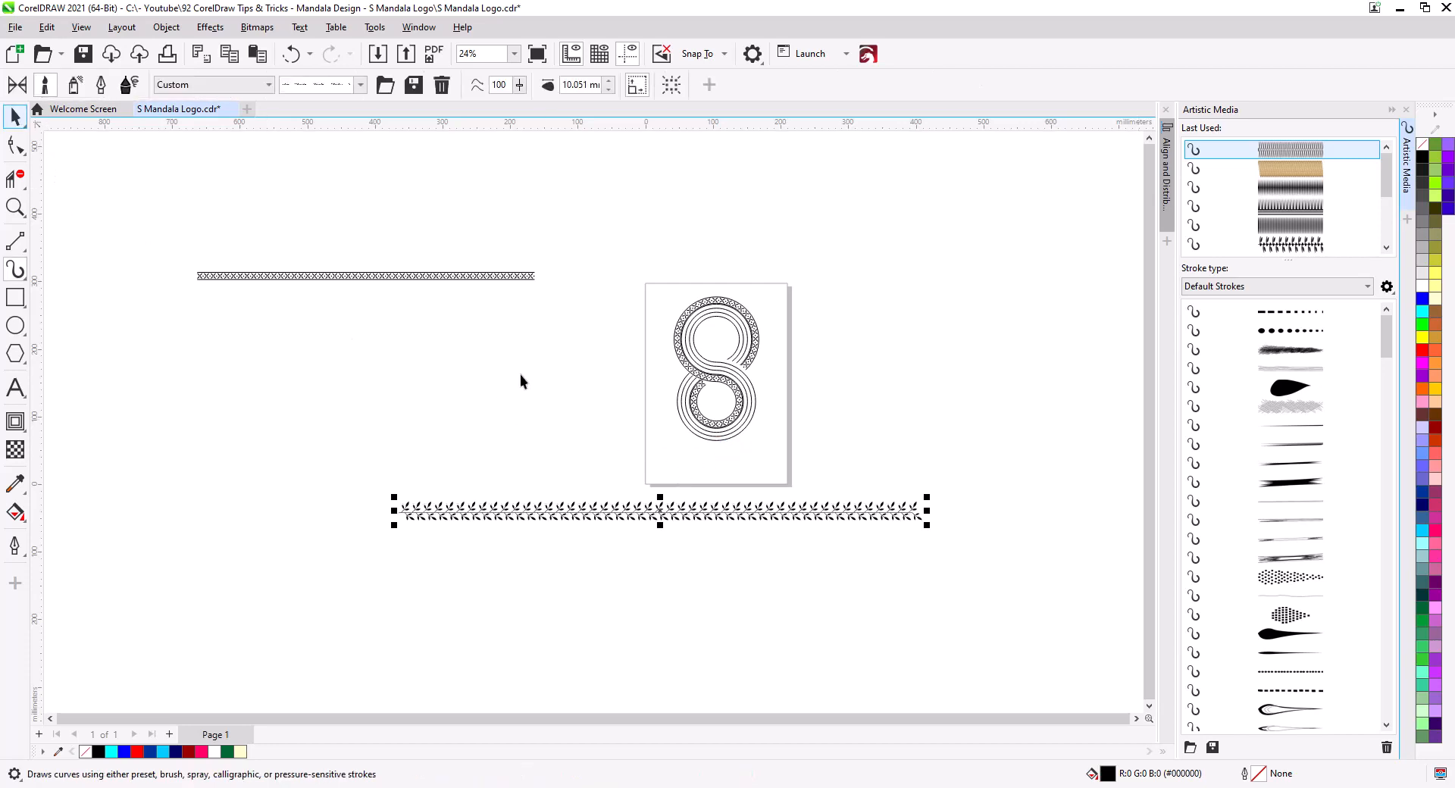
key(space)
scroll(752, 424, up, 6)
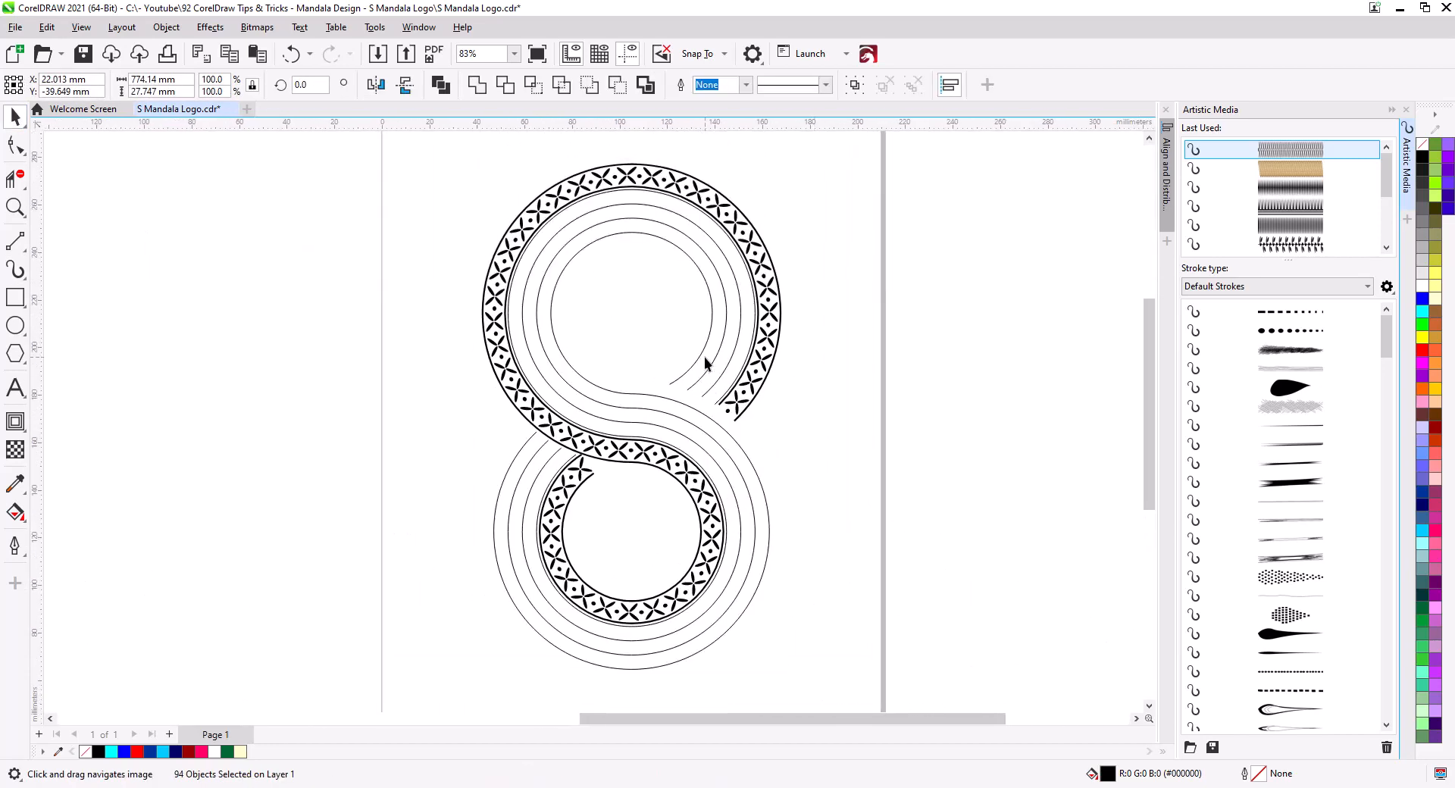
Apply the lengthened vine brush to the innermost curve of the upper loop and set its stroke width to 15.051 mm
click(702, 353)
click(1298, 149)
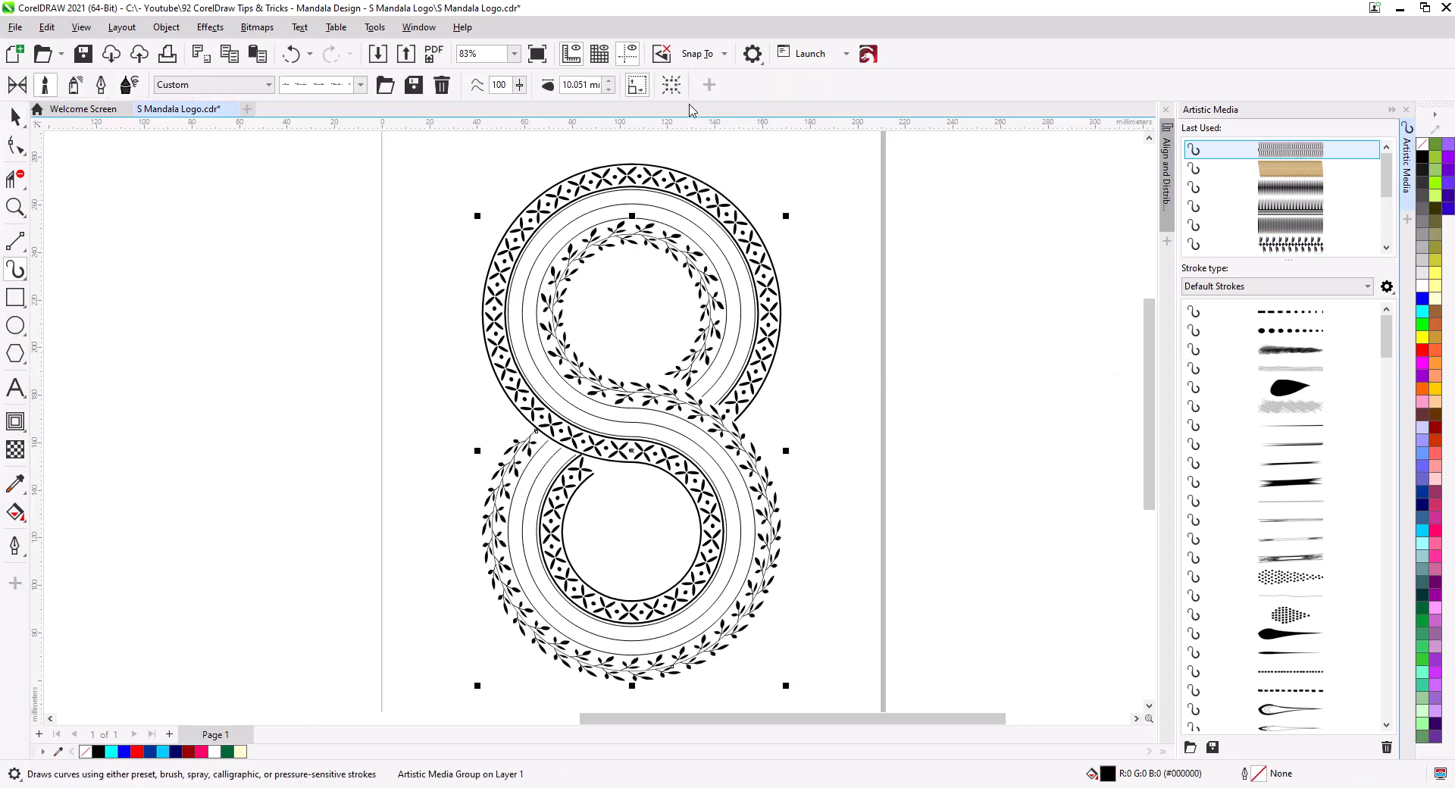
click(610, 81)
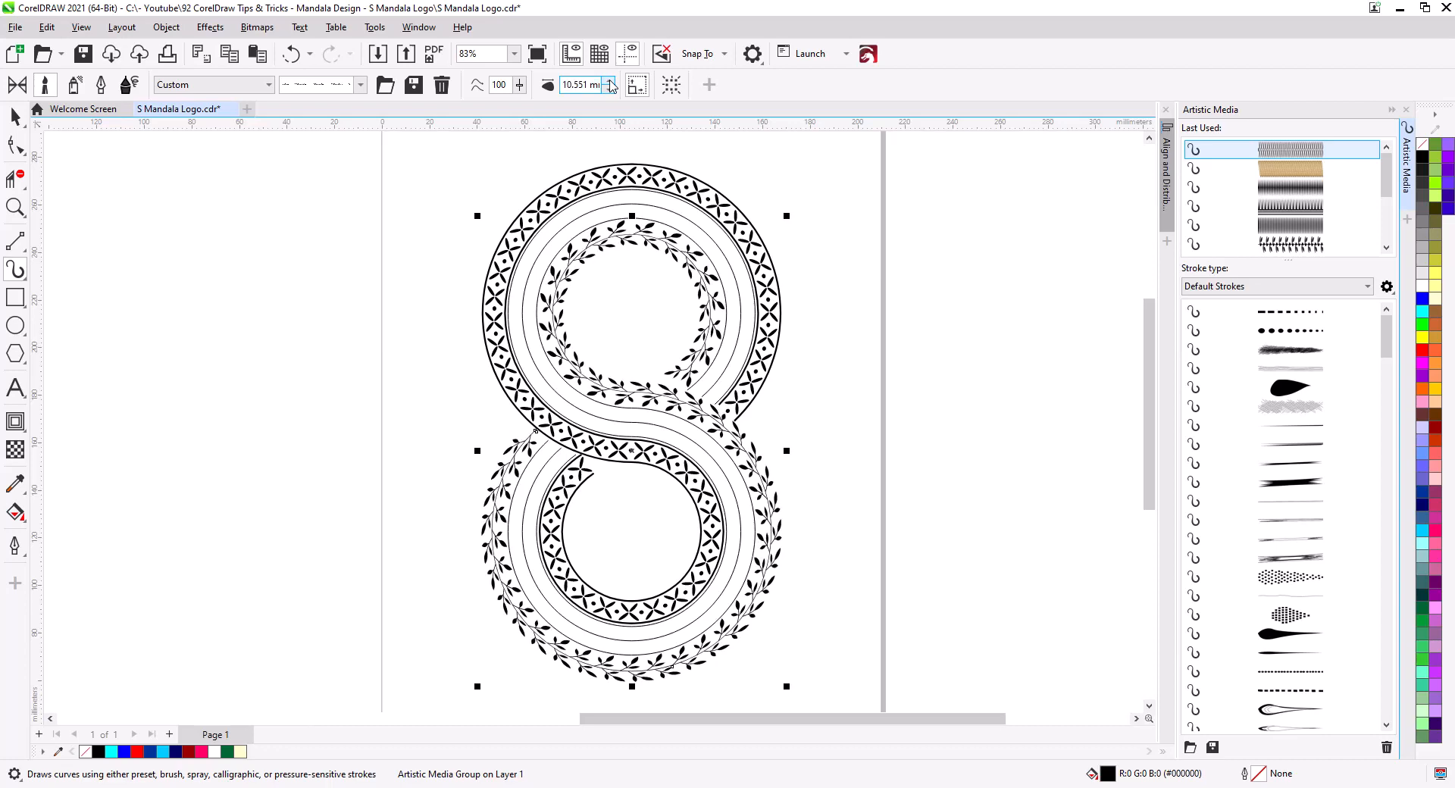
click(610, 81)
click(610, 81)
click(610, 81)
click(610, 81)
click(610, 81)
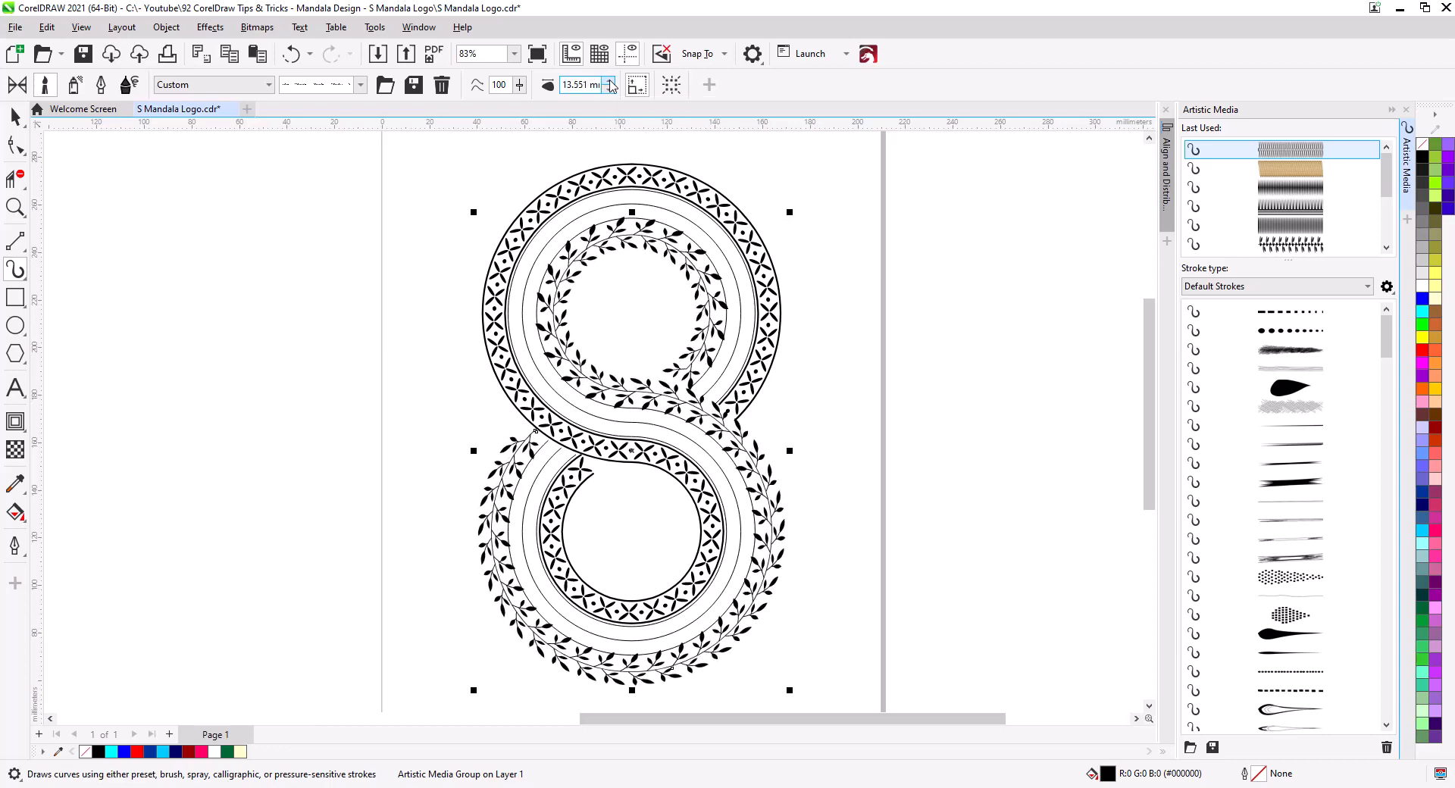
click(611, 81)
click(611, 82)
click(610, 82)
click(610, 81)
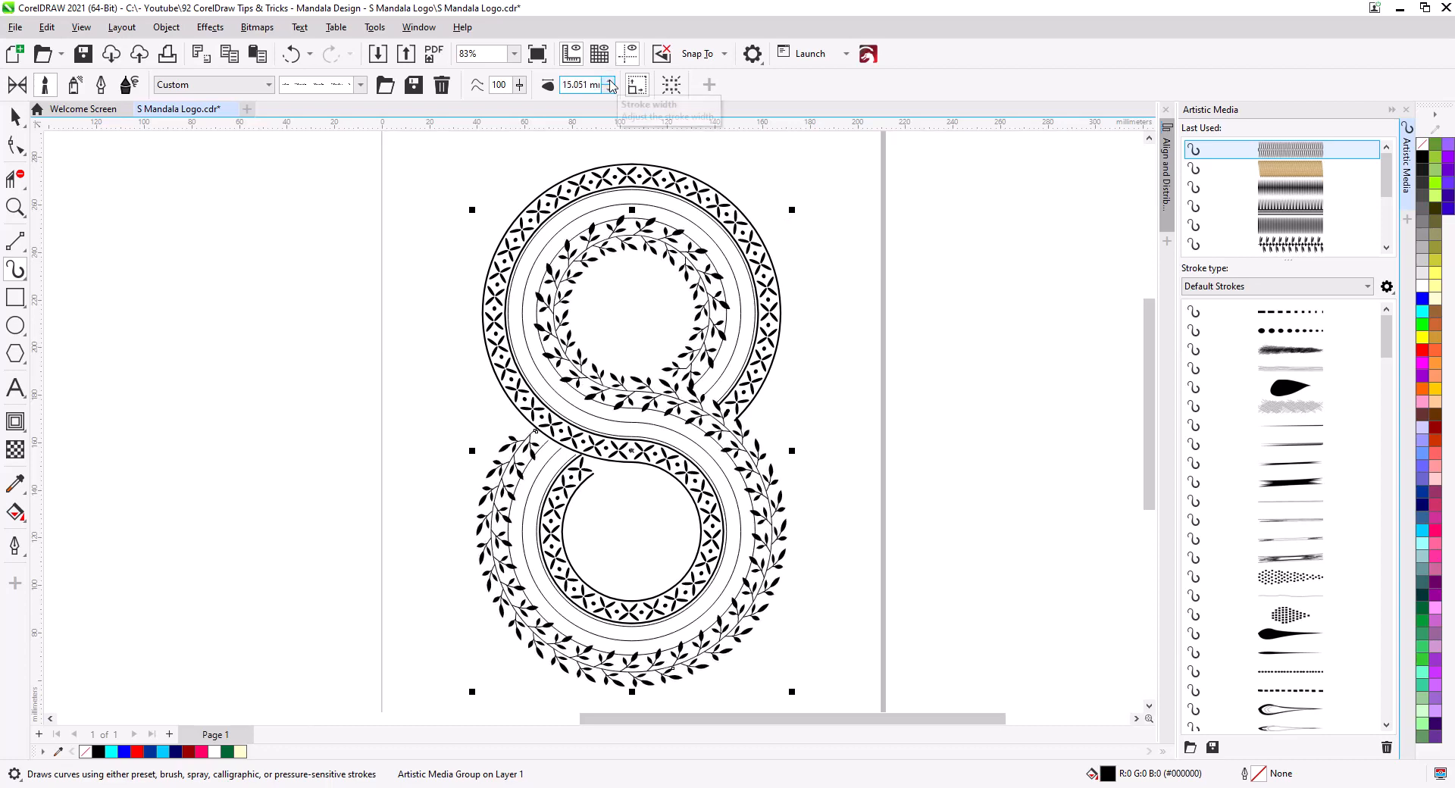
Shorten the vine-brushed curve at its upper-loop end by adding a node before the tip and deleting the end node
scroll(689, 303, up, 3)
scroll(690, 310, up, 2)
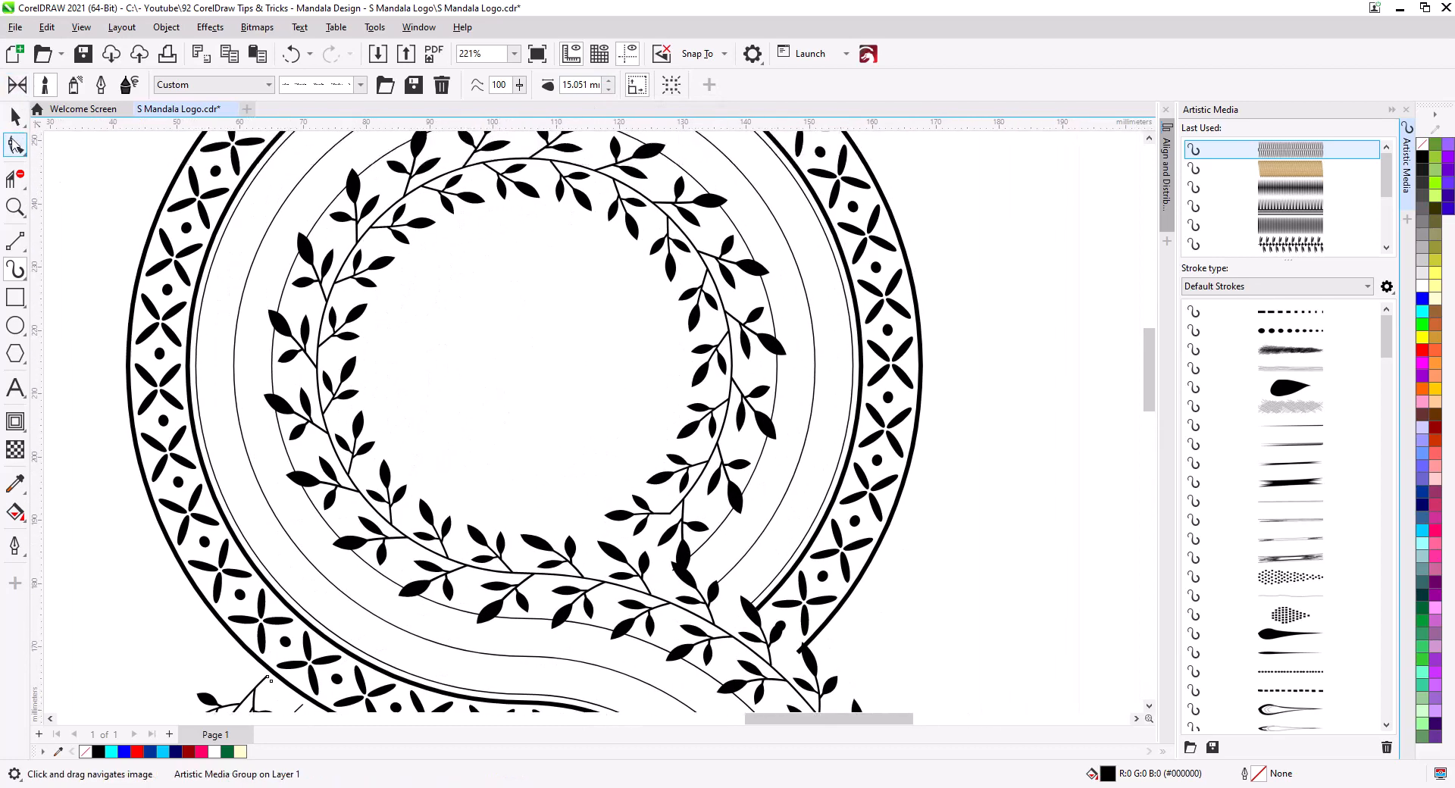
click(15, 145)
scroll(701, 506, down, 3)
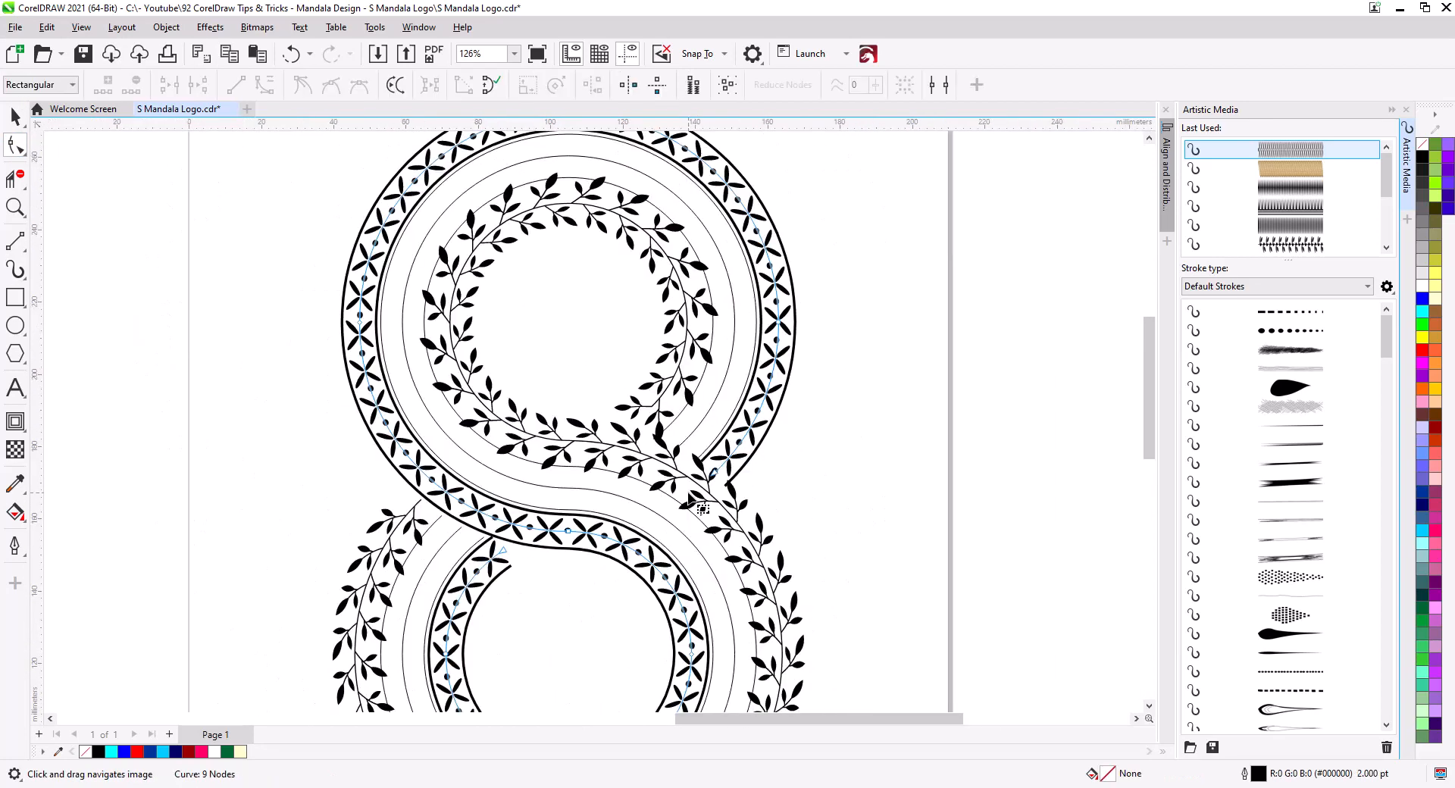
click(657, 415)
click(418, 511)
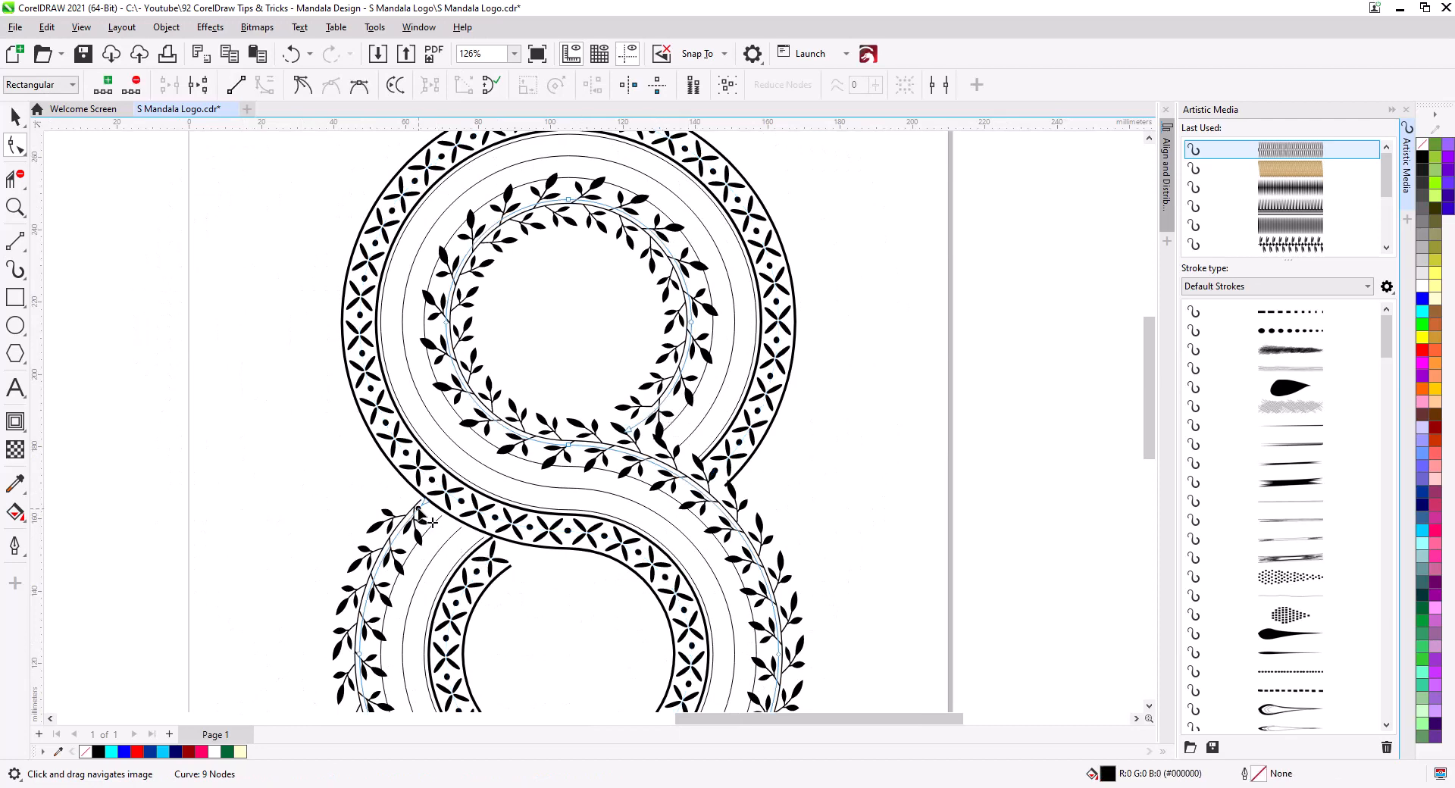
scroll(429, 512, up, 6)
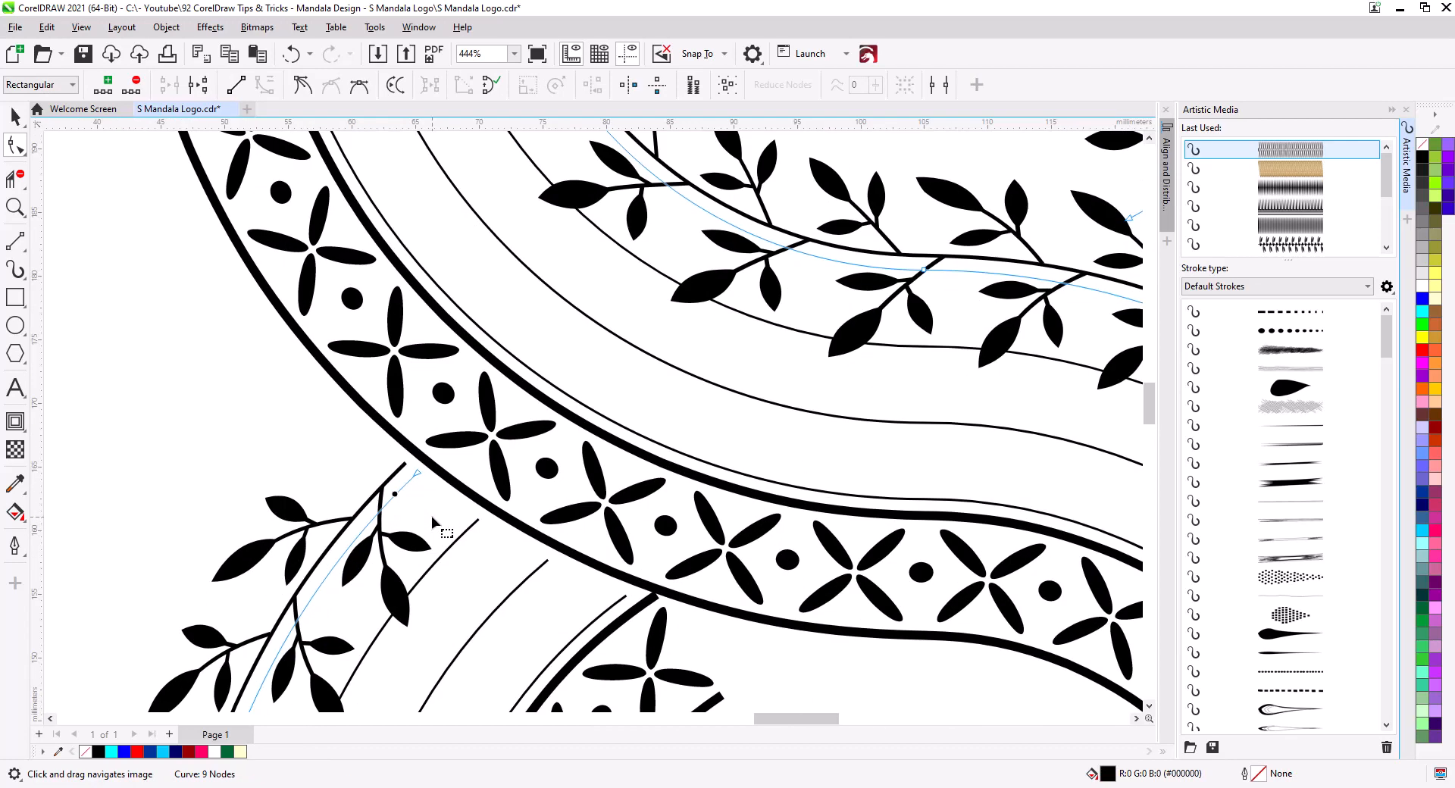
drag(601, 453, 224, 677)
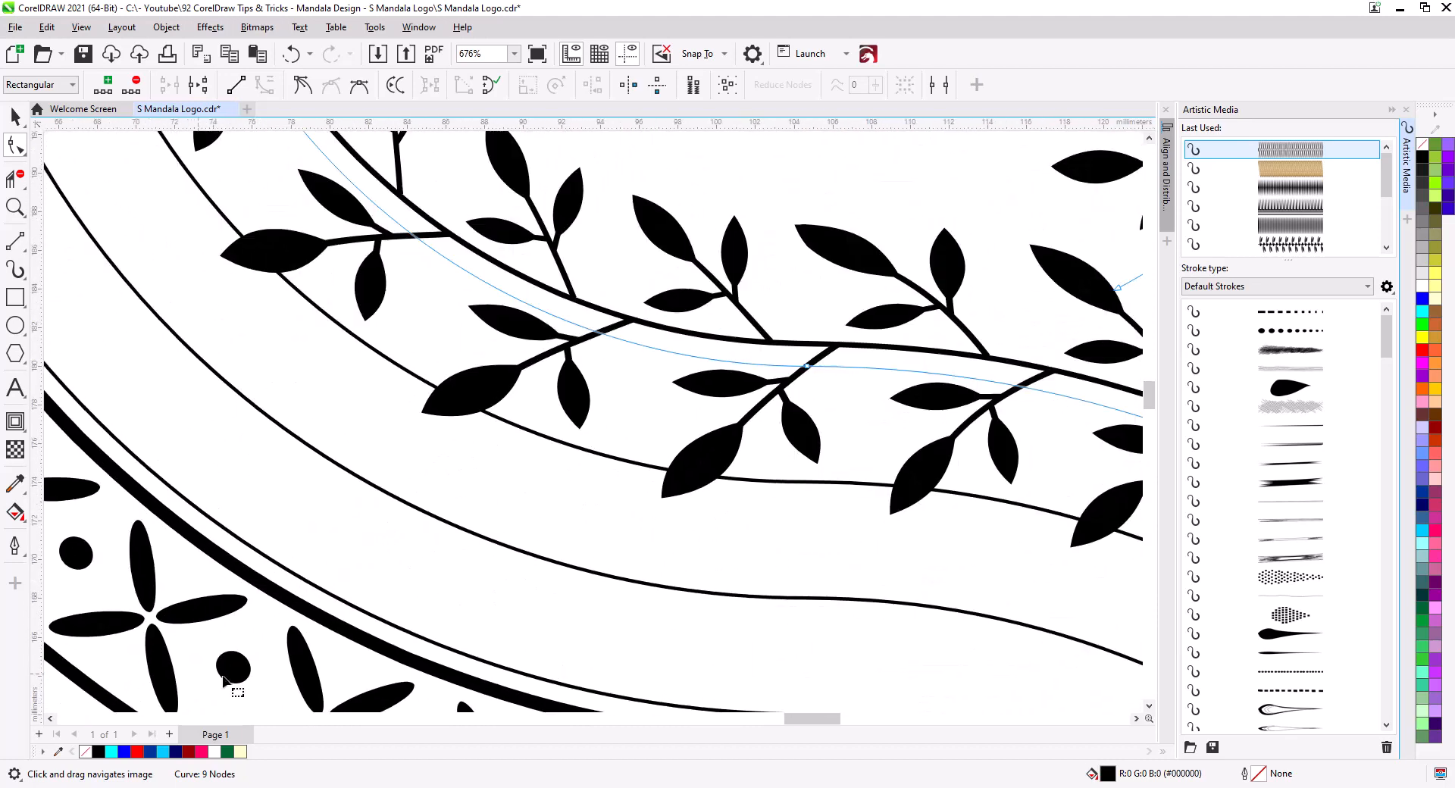
drag(845, 429, 507, 592)
drag(794, 505, 601, 647)
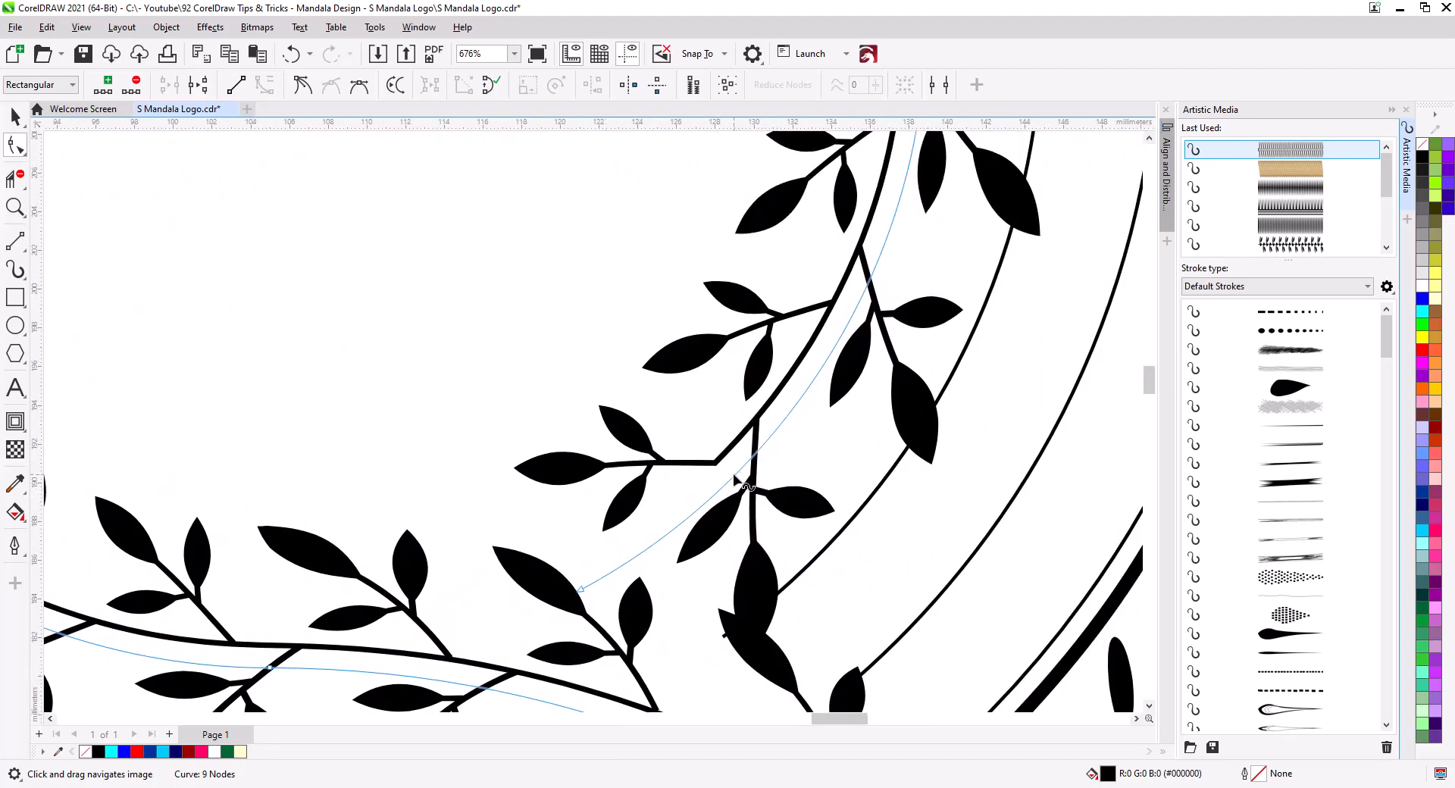
click(733, 475)
click(734, 476)
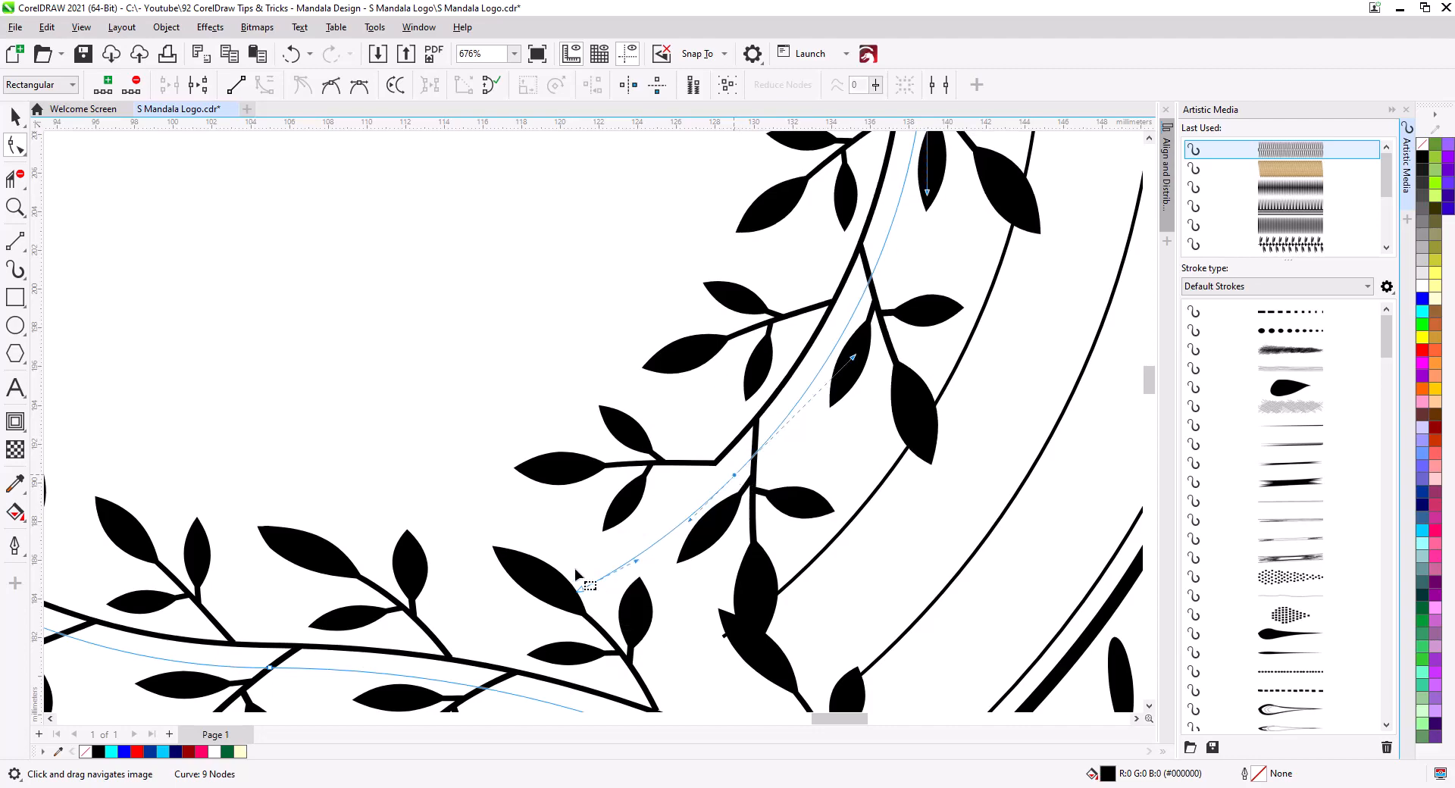
drag(574, 568, 610, 619)
key(Delete)
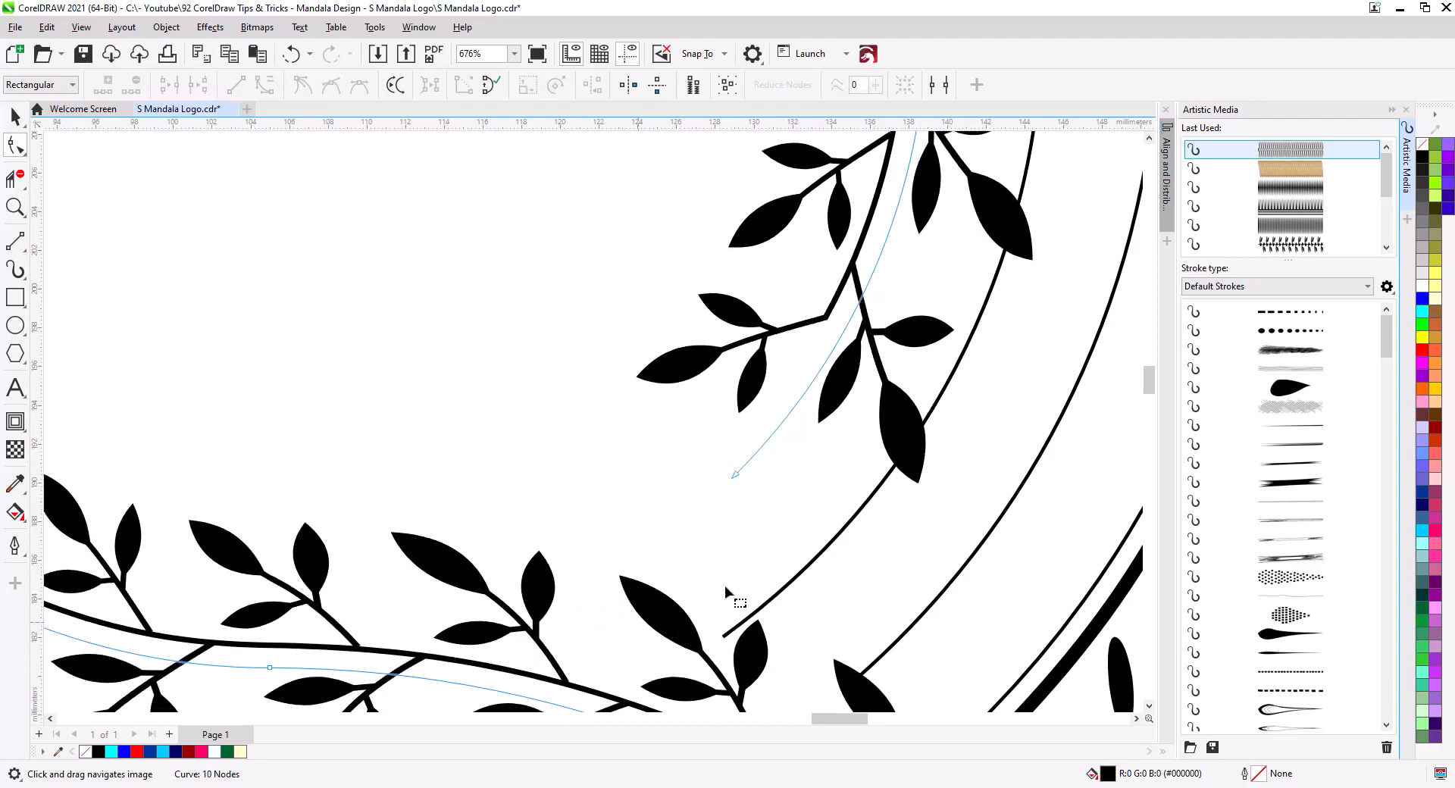
scroll(731, 539, down, 3)
scroll(740, 551, down, 3)
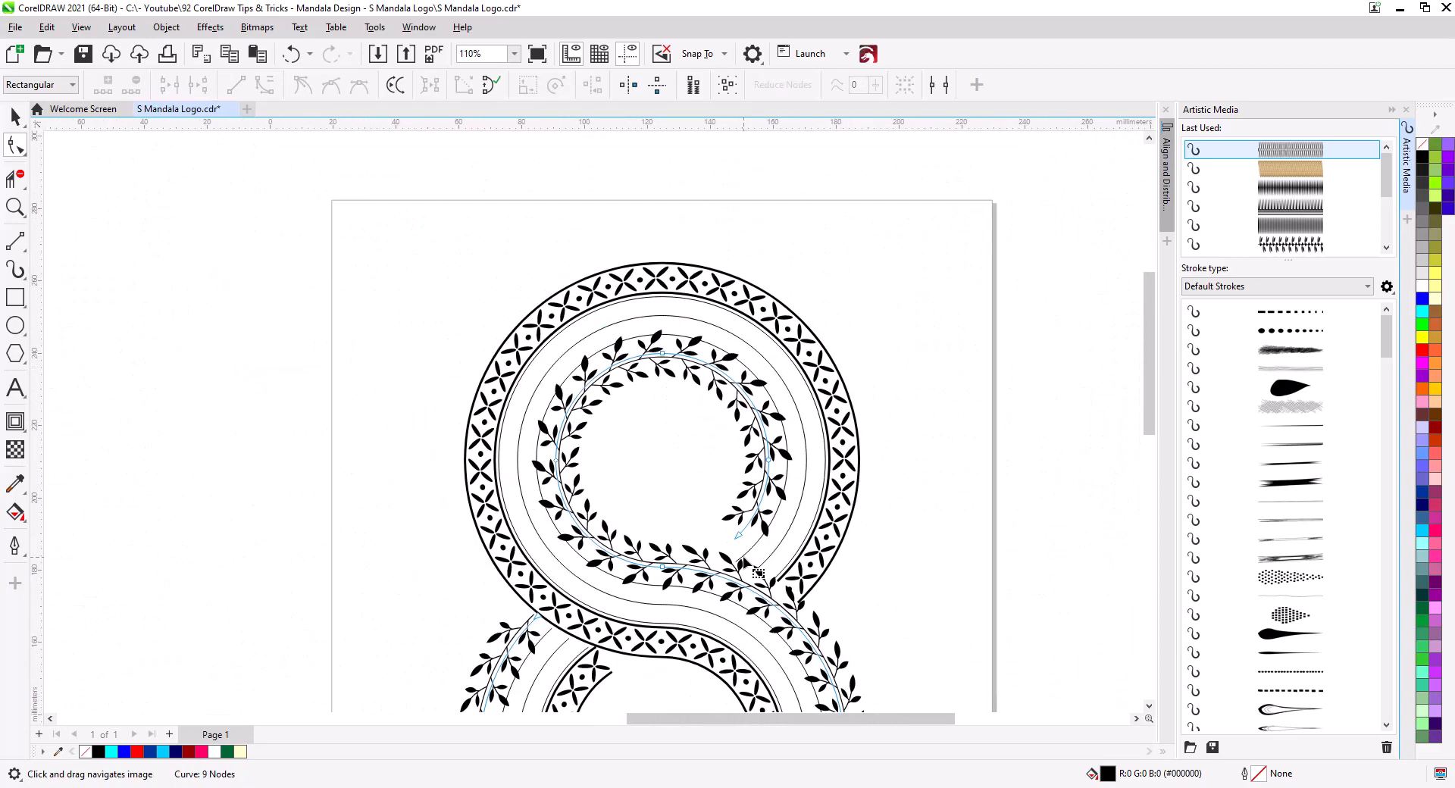
scroll(750, 564, down, 3)
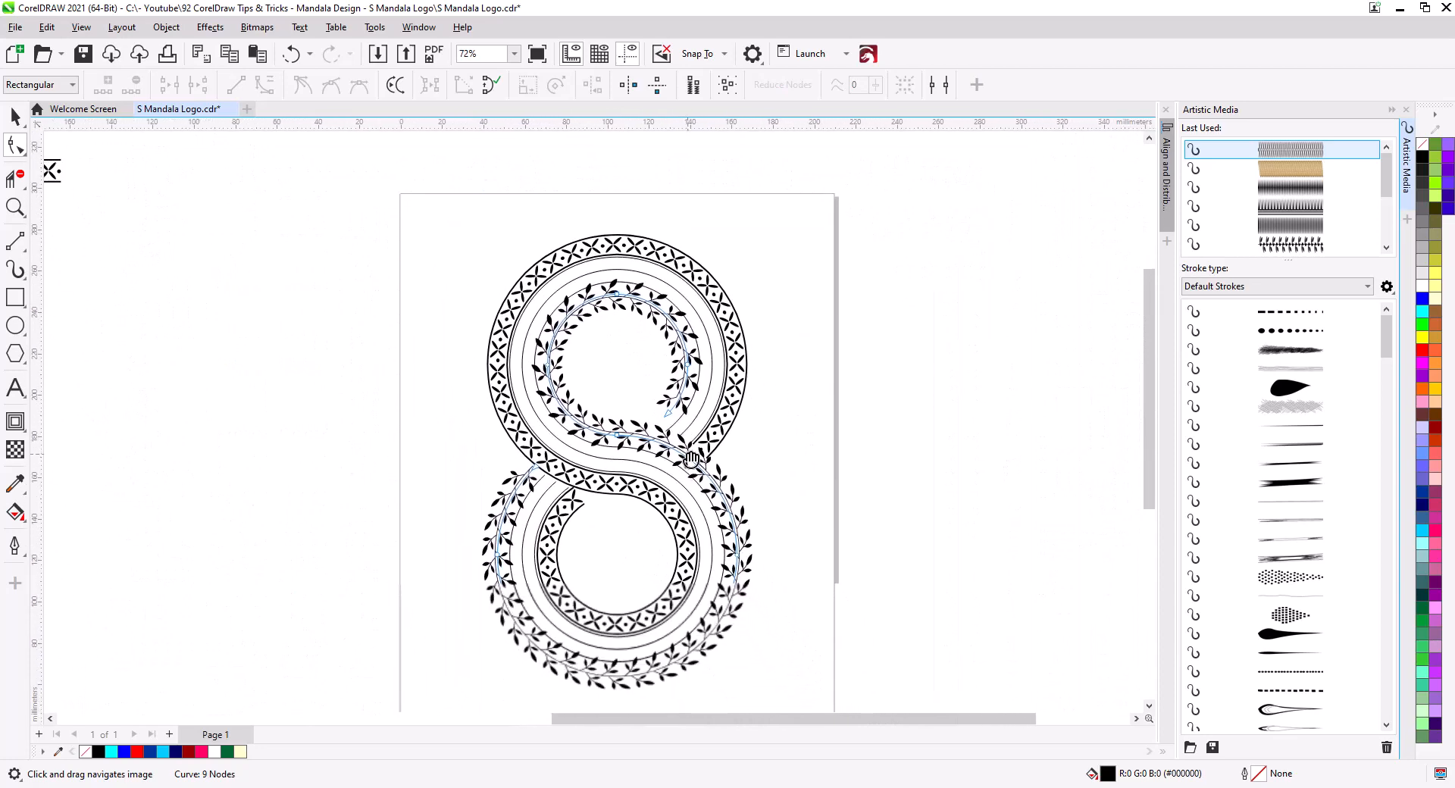
click(15, 118)
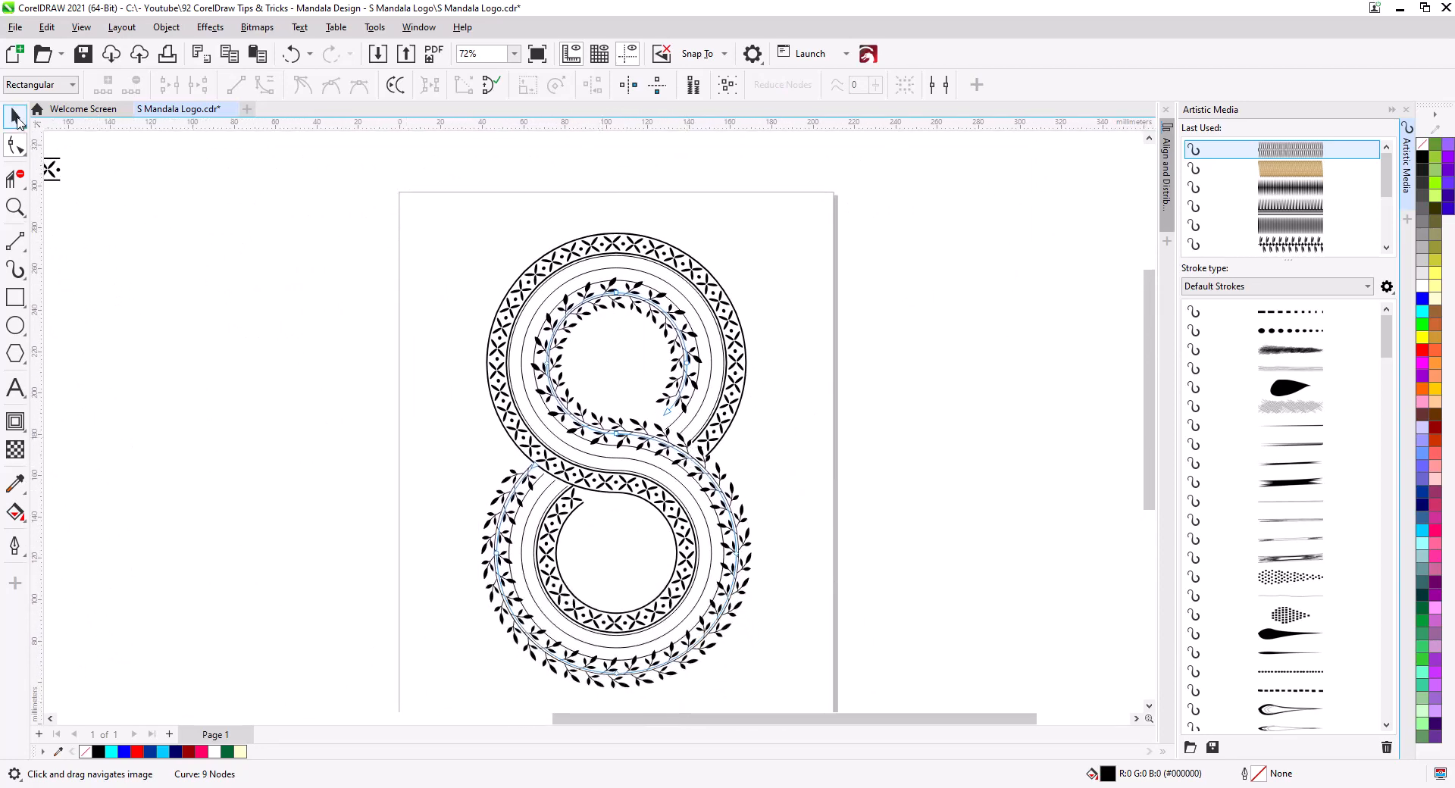
click(347, 386)
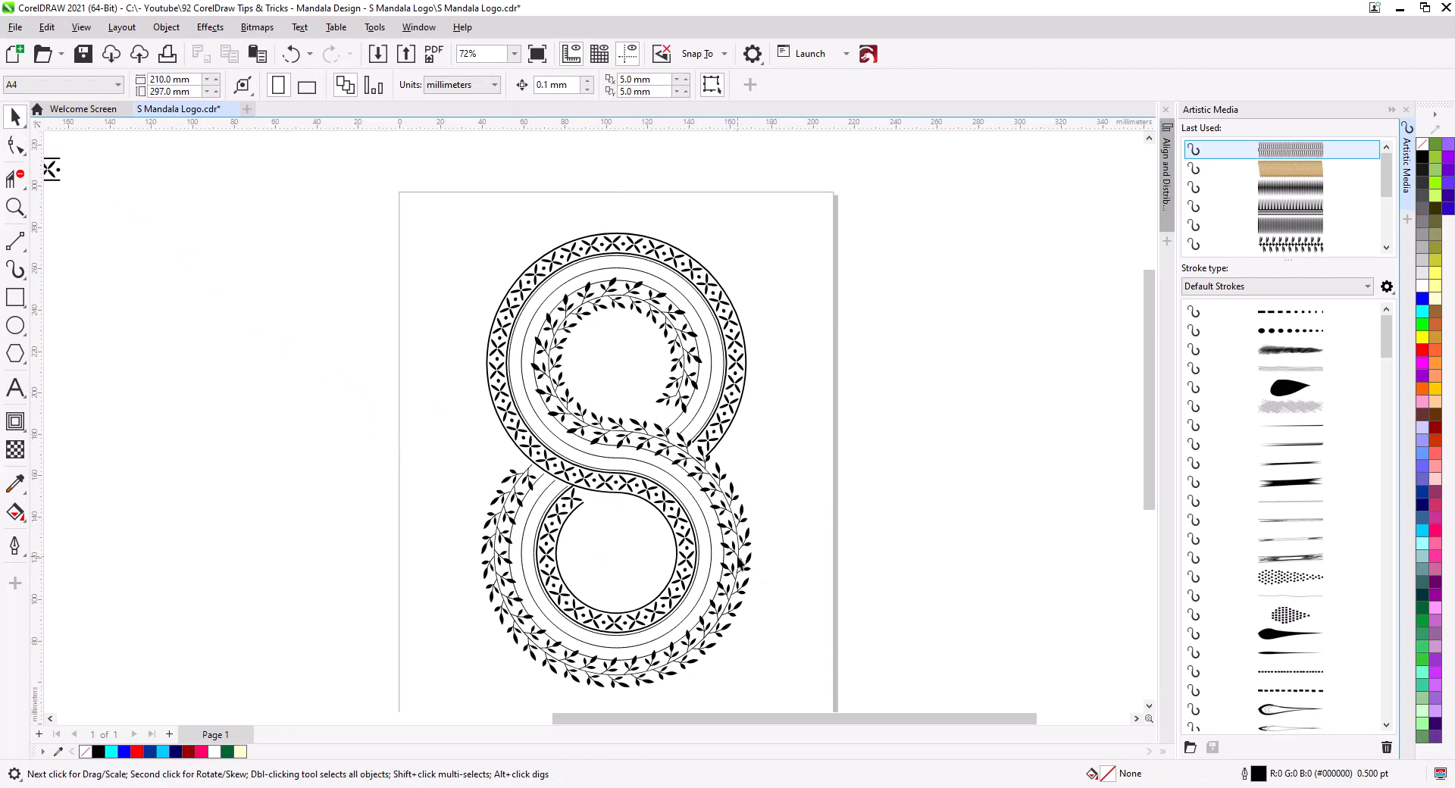
Move the whole straight vine artwork from below the page to just beneath the straight patterned band beside the page
drag(503, 589, 531, 438)
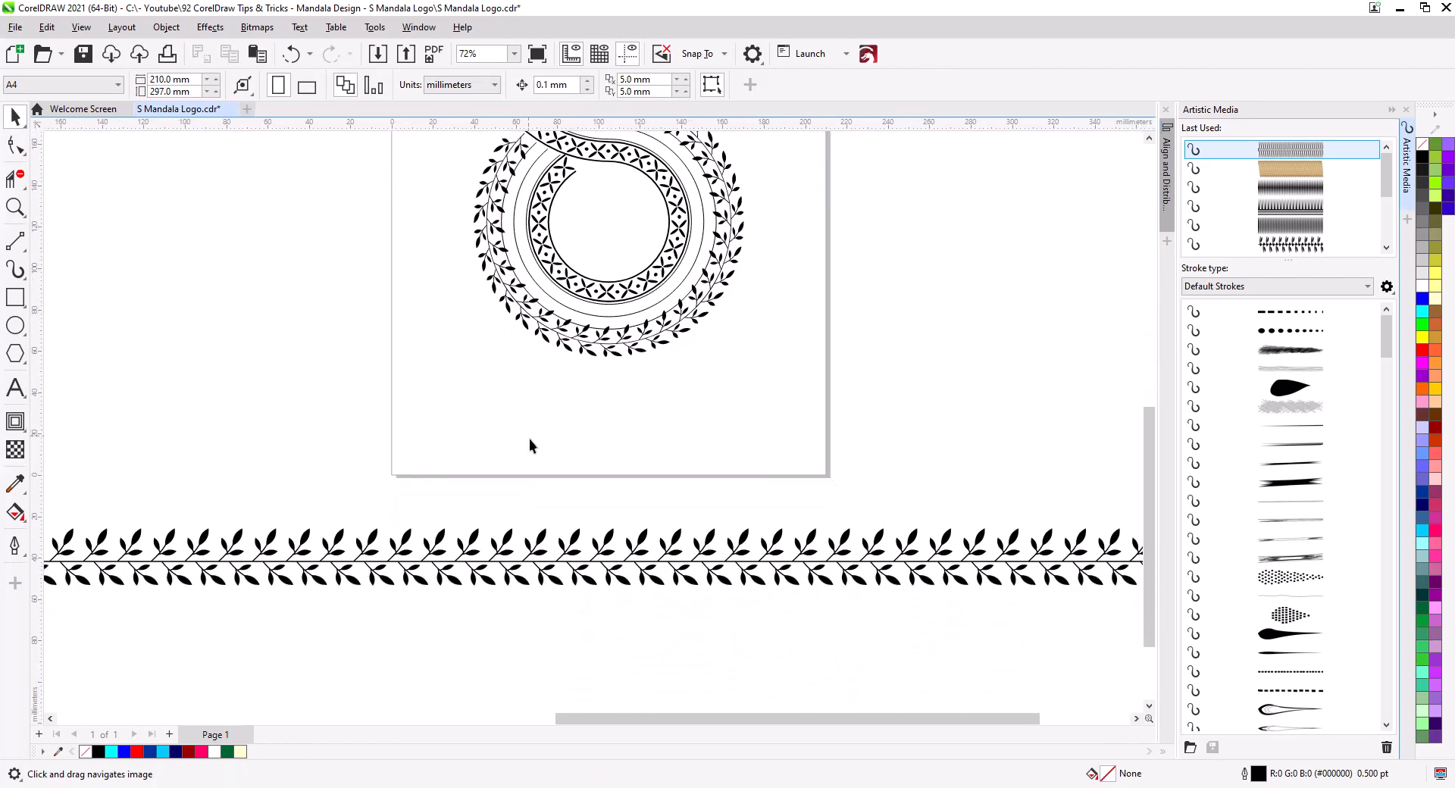
scroll(595, 500, down, 2)
drag(611, 580, 711, 599)
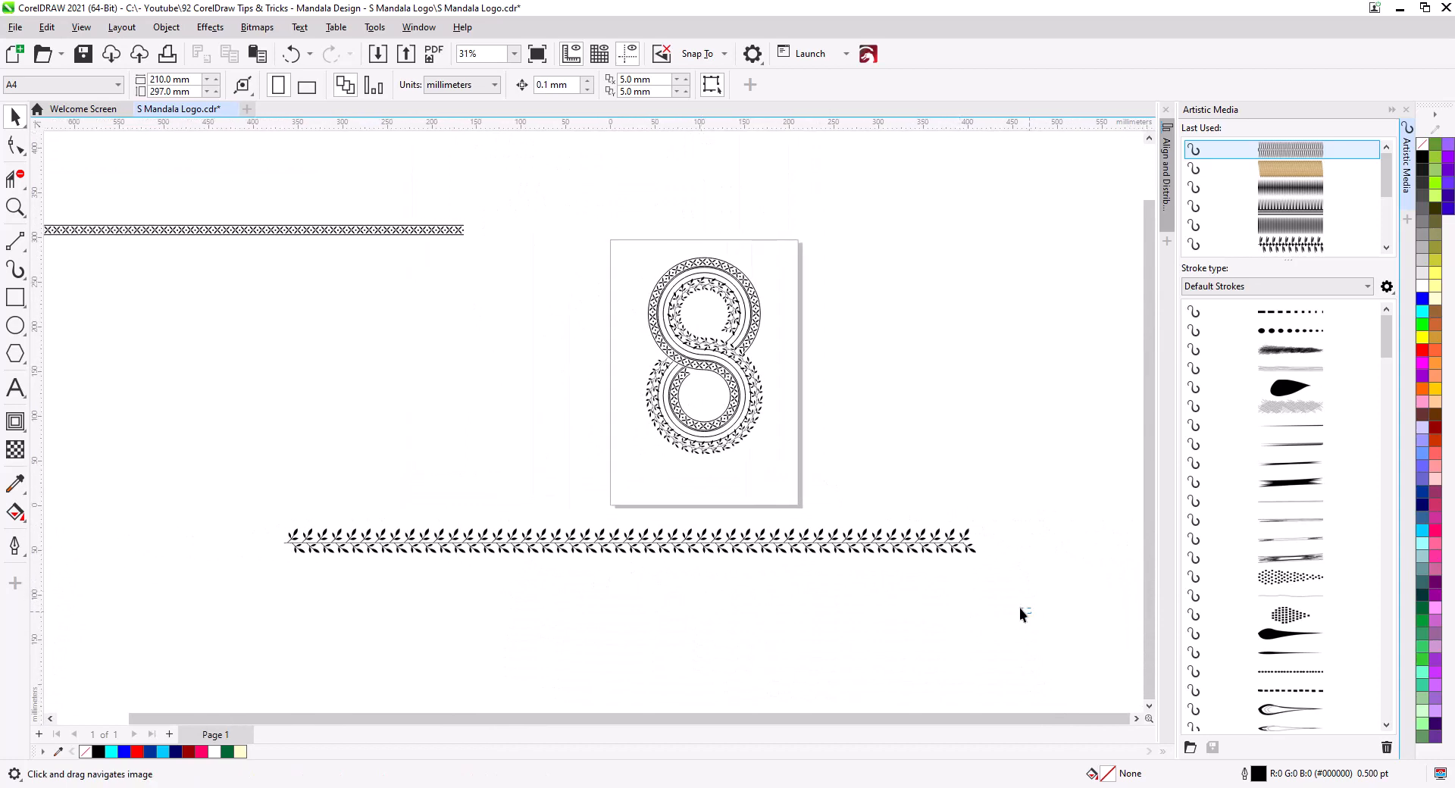
drag(219, 482, 219, 482)
drag(967, 547, 449, 279)
Place a copy of the patterned band's lower border line in the empty area below the page
click(466, 245)
click(459, 233)
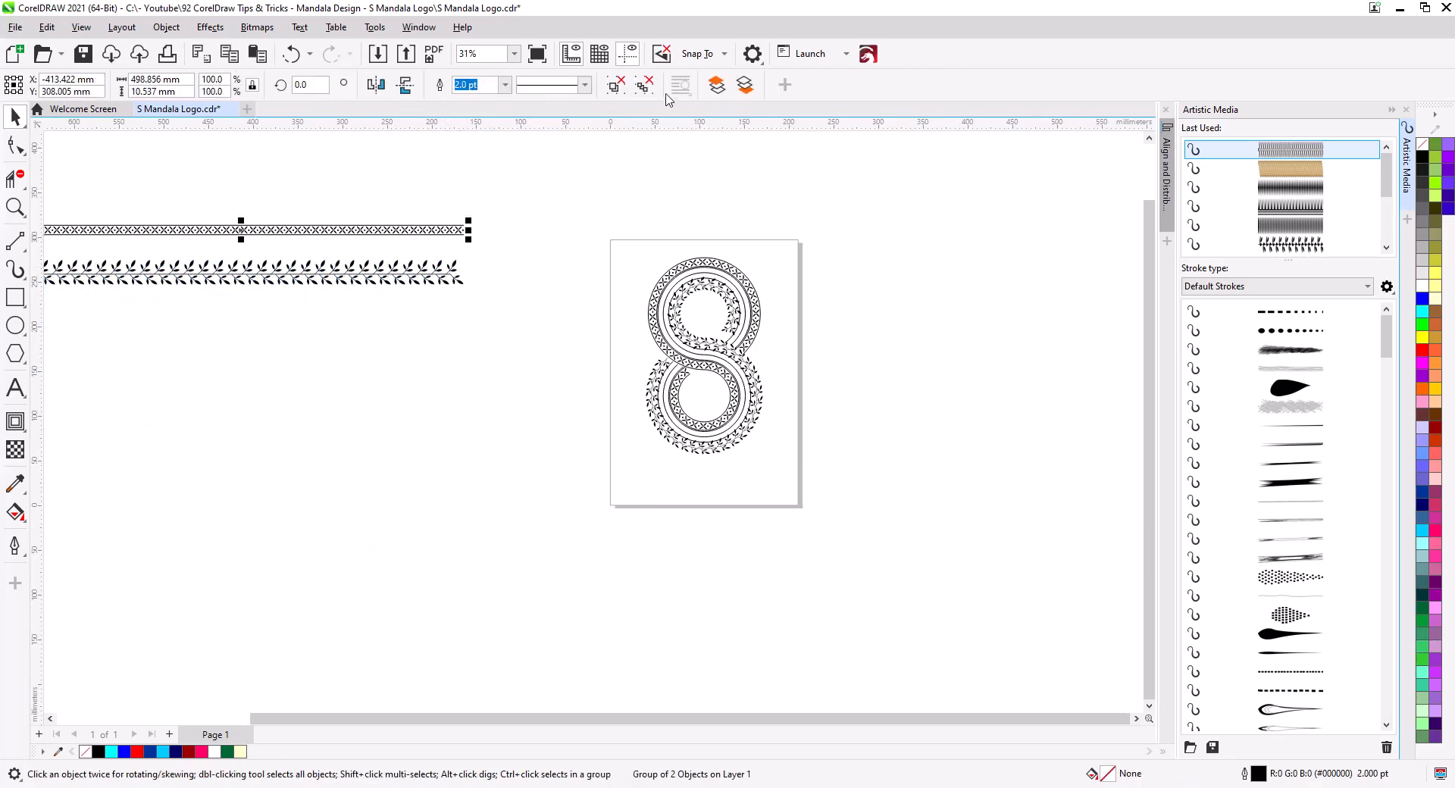
click(589, 157)
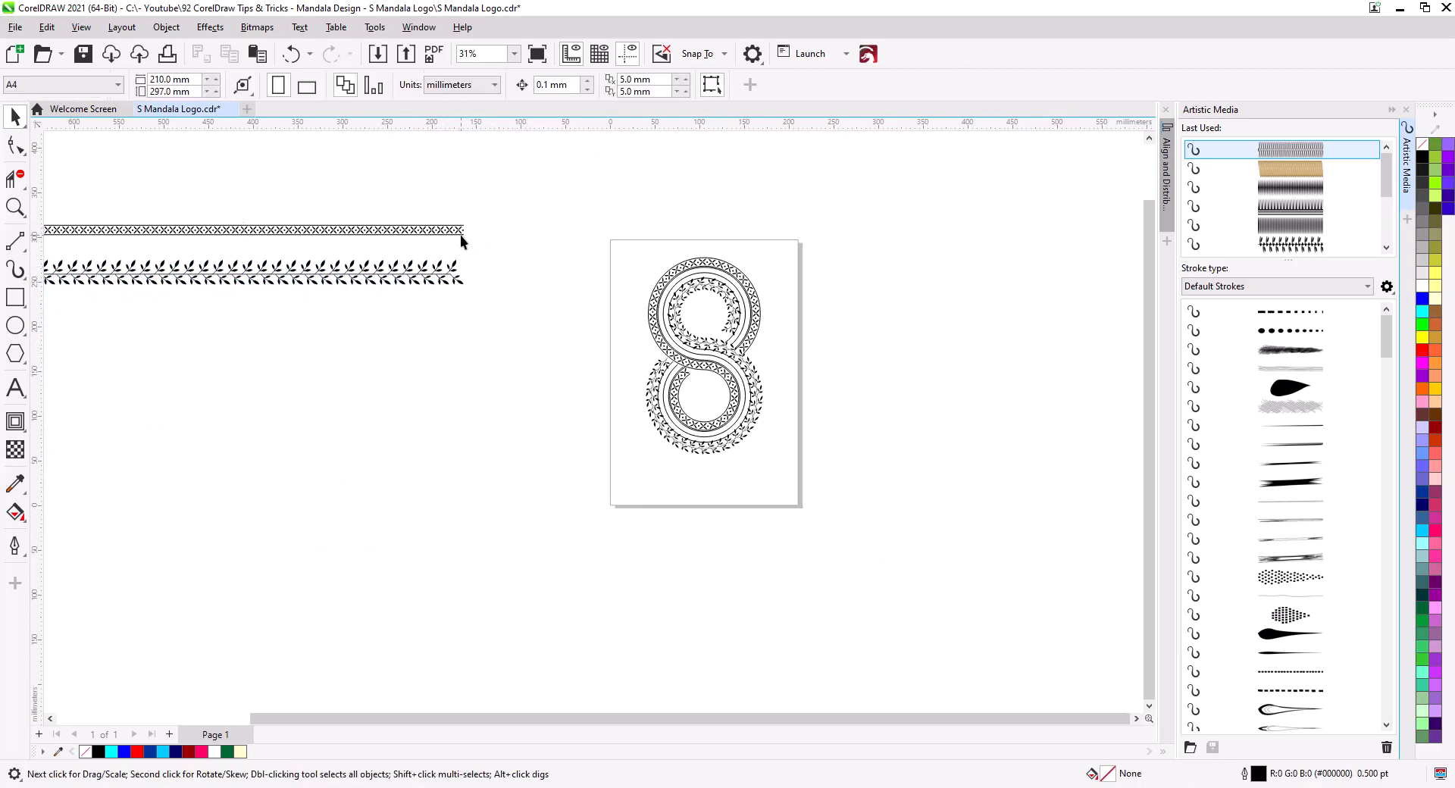
drag(461, 235, 904, 548)
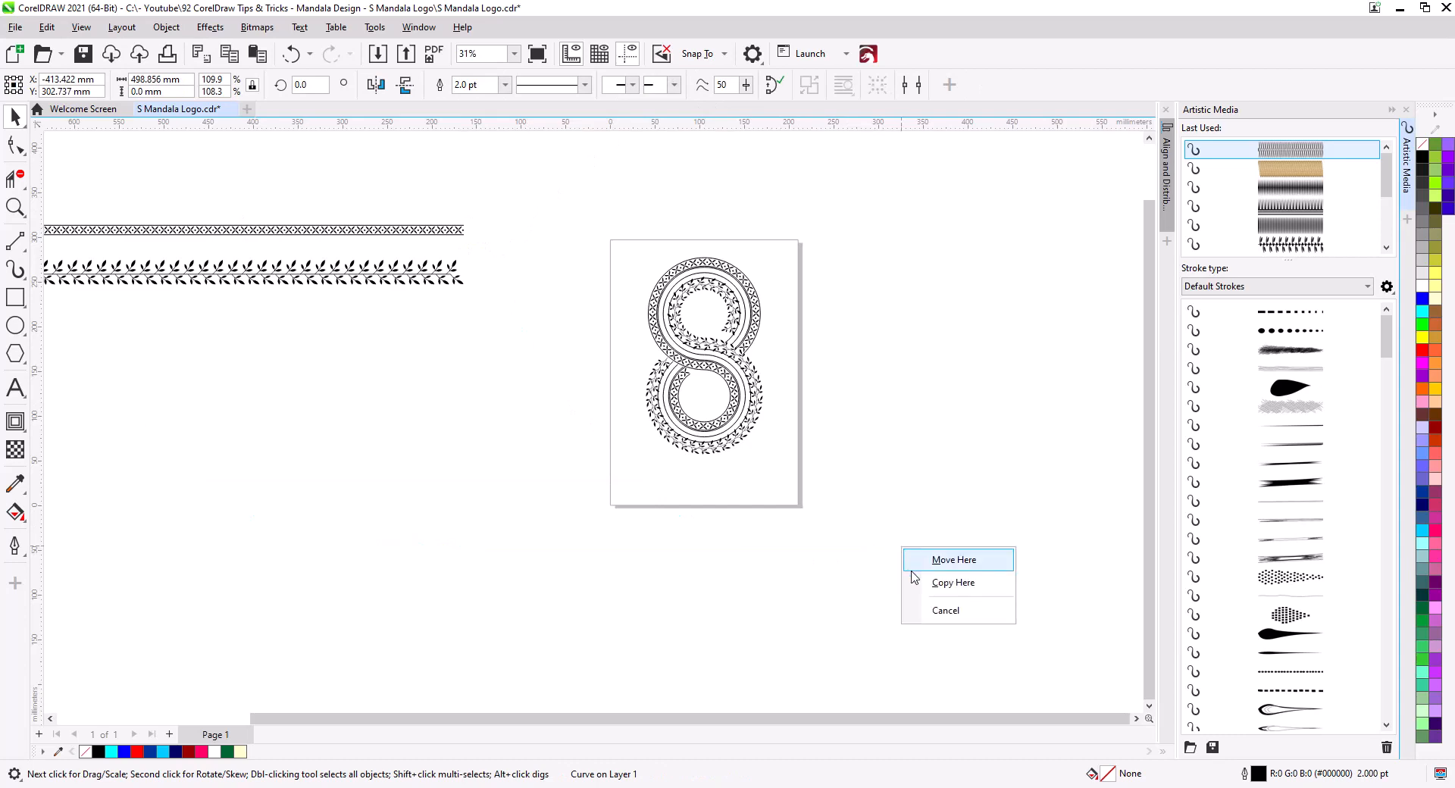
click(932, 582)
Draw a square about 6.5 mm wide just above the start of the copied line and convert it to curves
scroll(493, 553, up, 5)
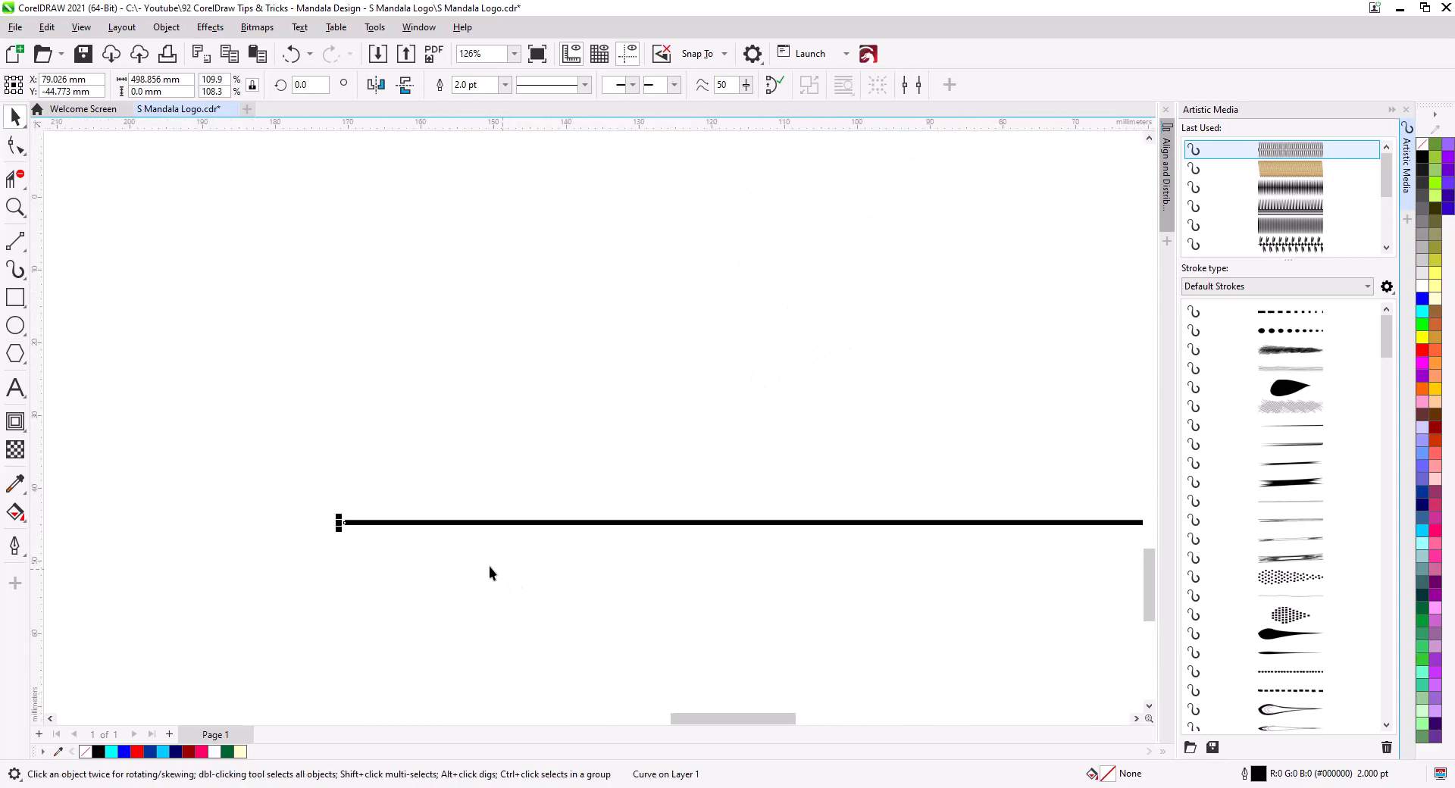
scroll(381, 619, up, 3)
click(15, 297)
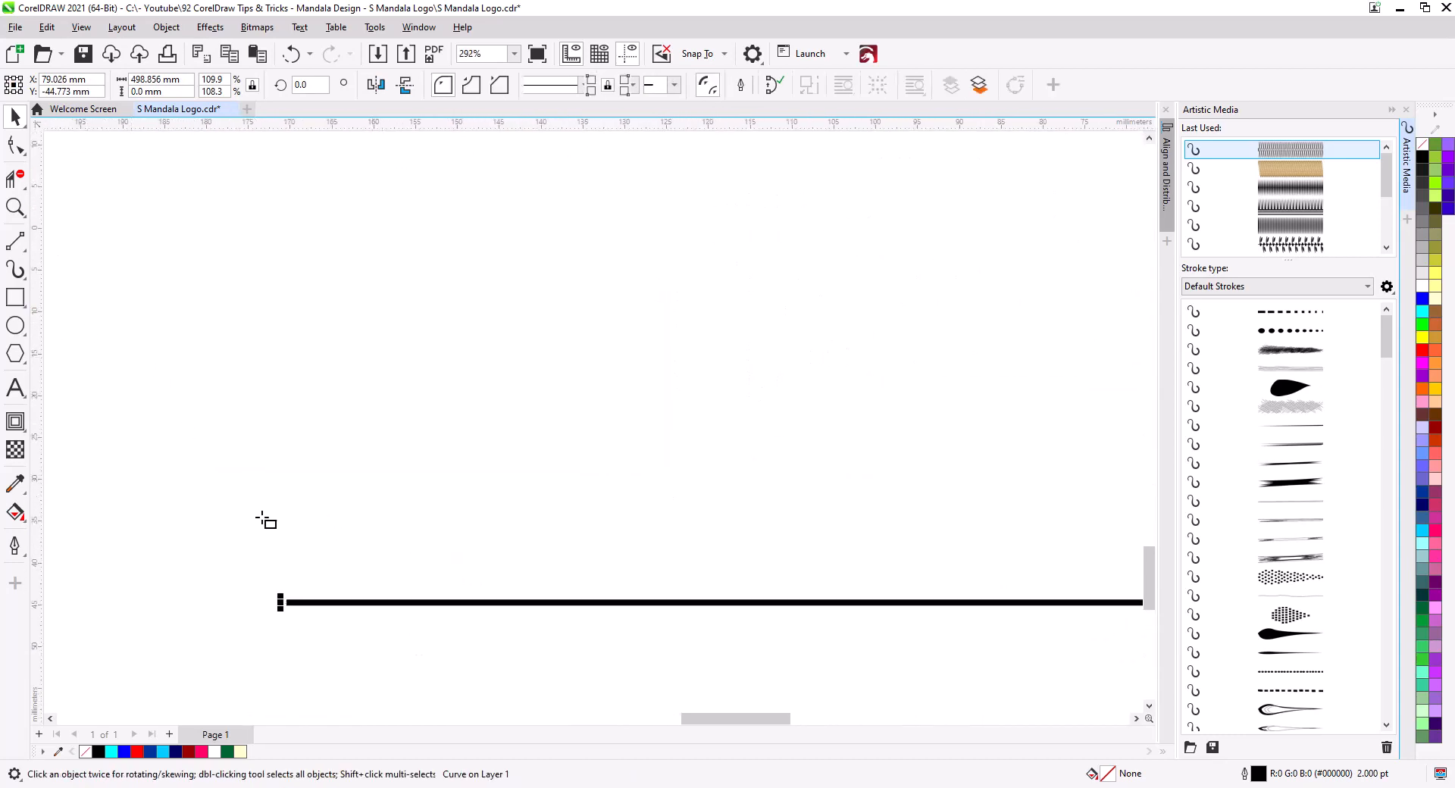
drag(296, 539, 356, 596)
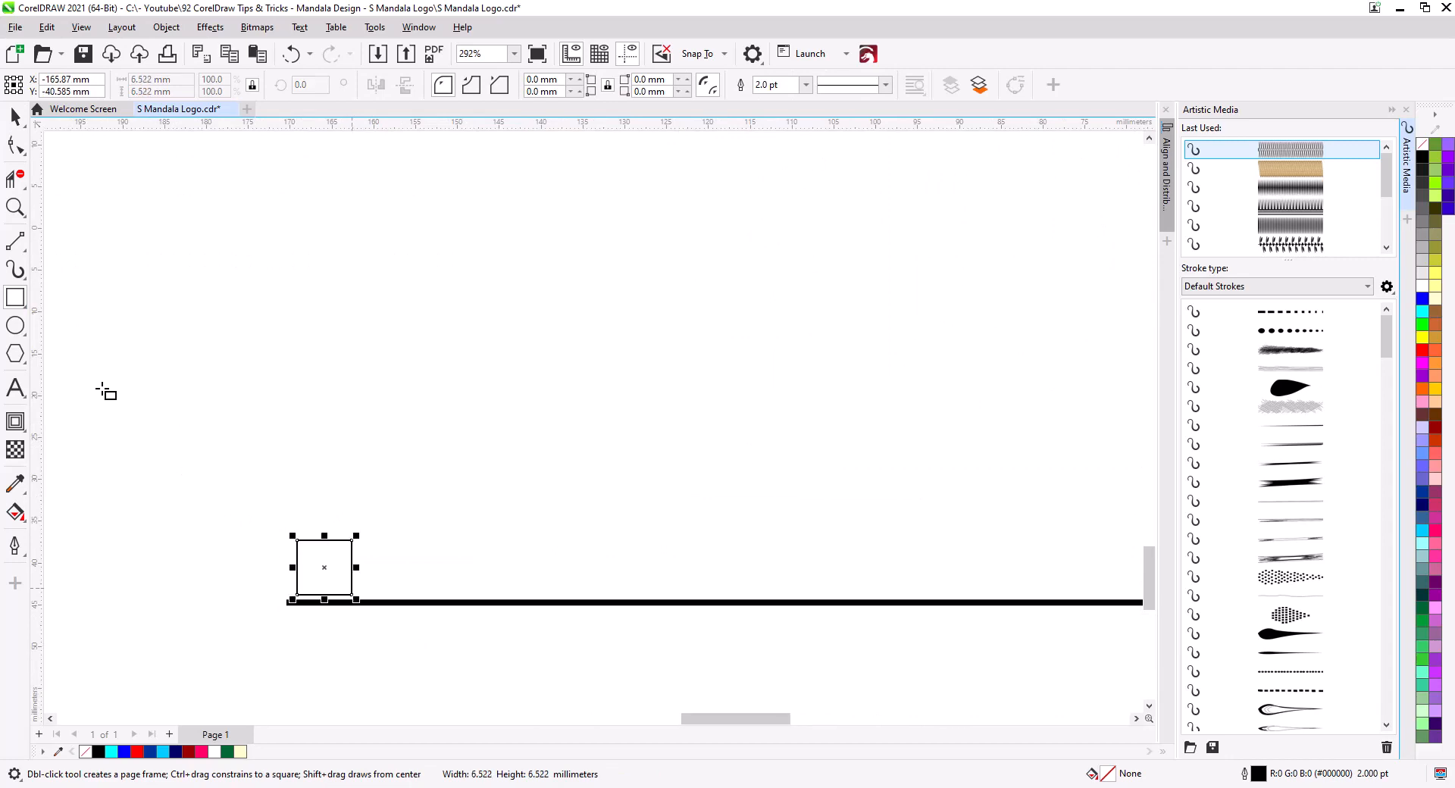
click(16, 115)
click(166, 26)
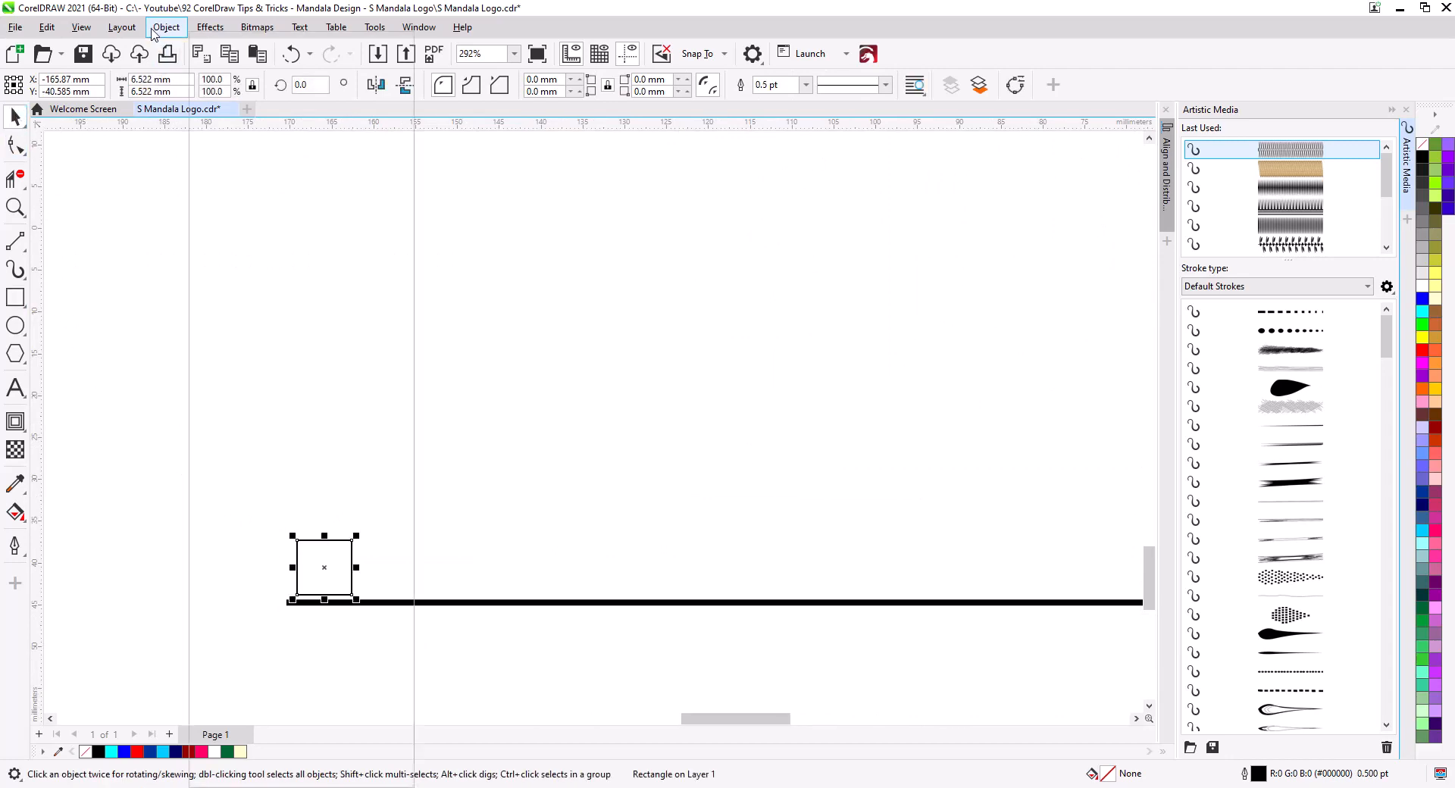
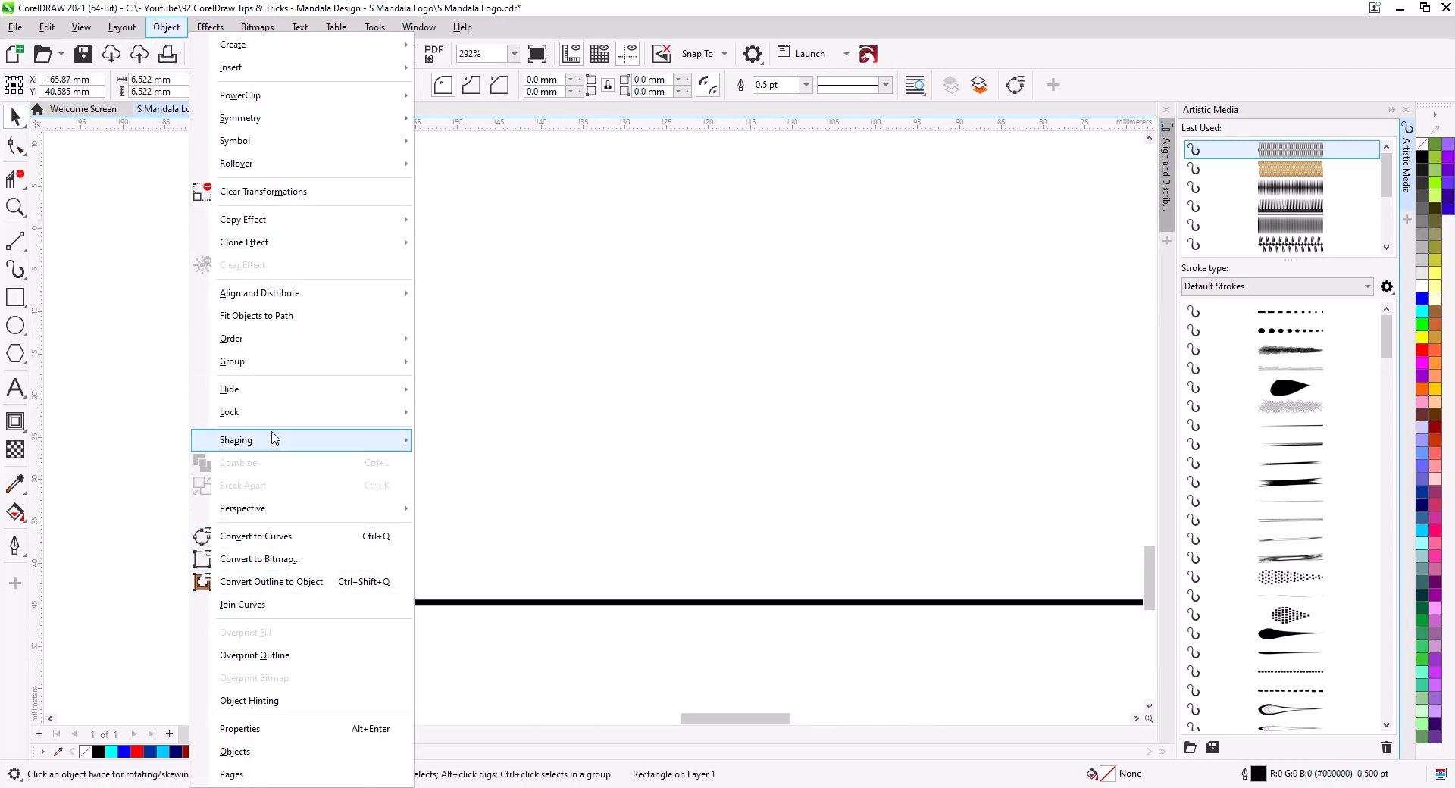
mouse_move(329, 445)
click(444, 444)
scroll(338, 459, up, 3)
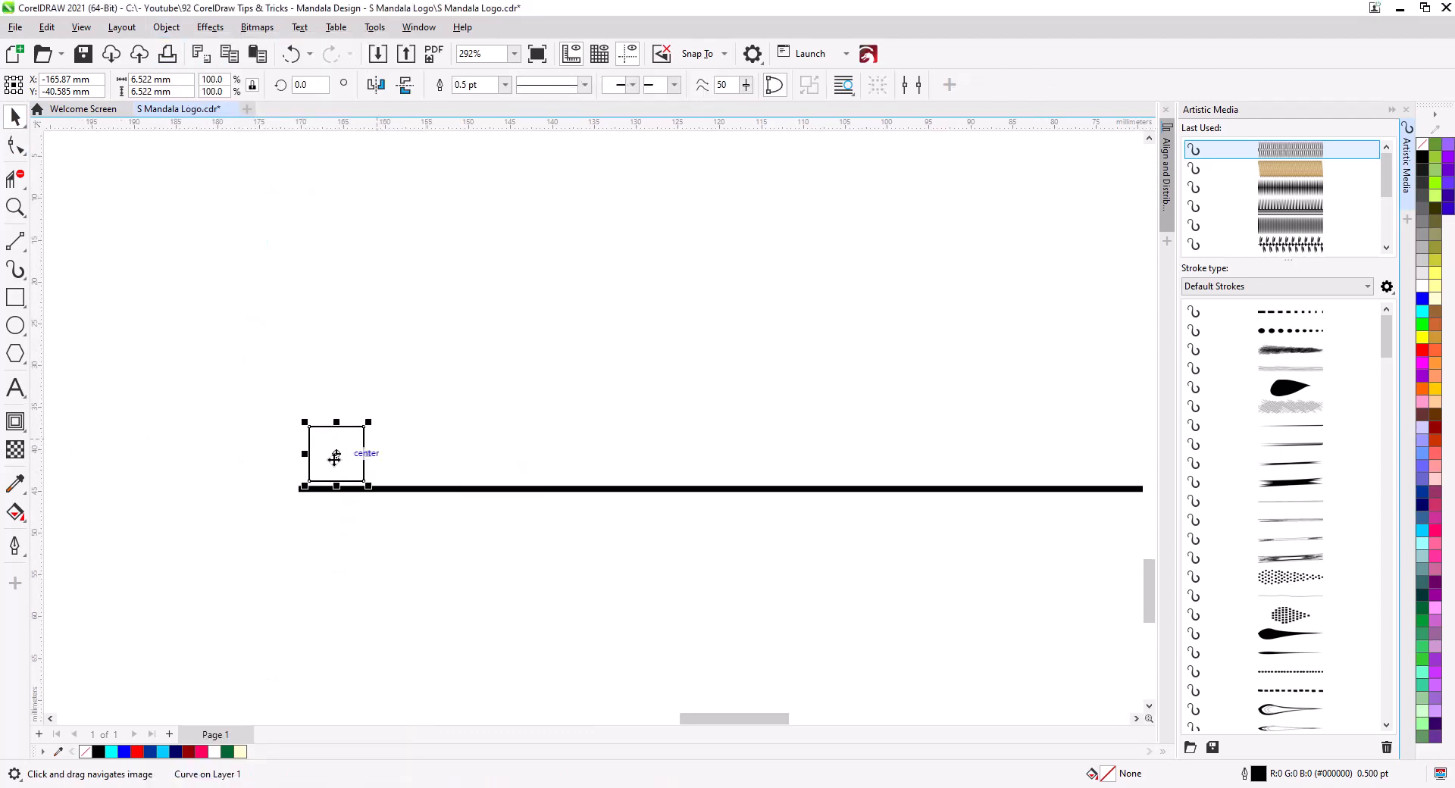
Reshape the square into a triangle by adding a midpoint node on its top side, deleting both top corners and straightening the curved side
click(16, 150)
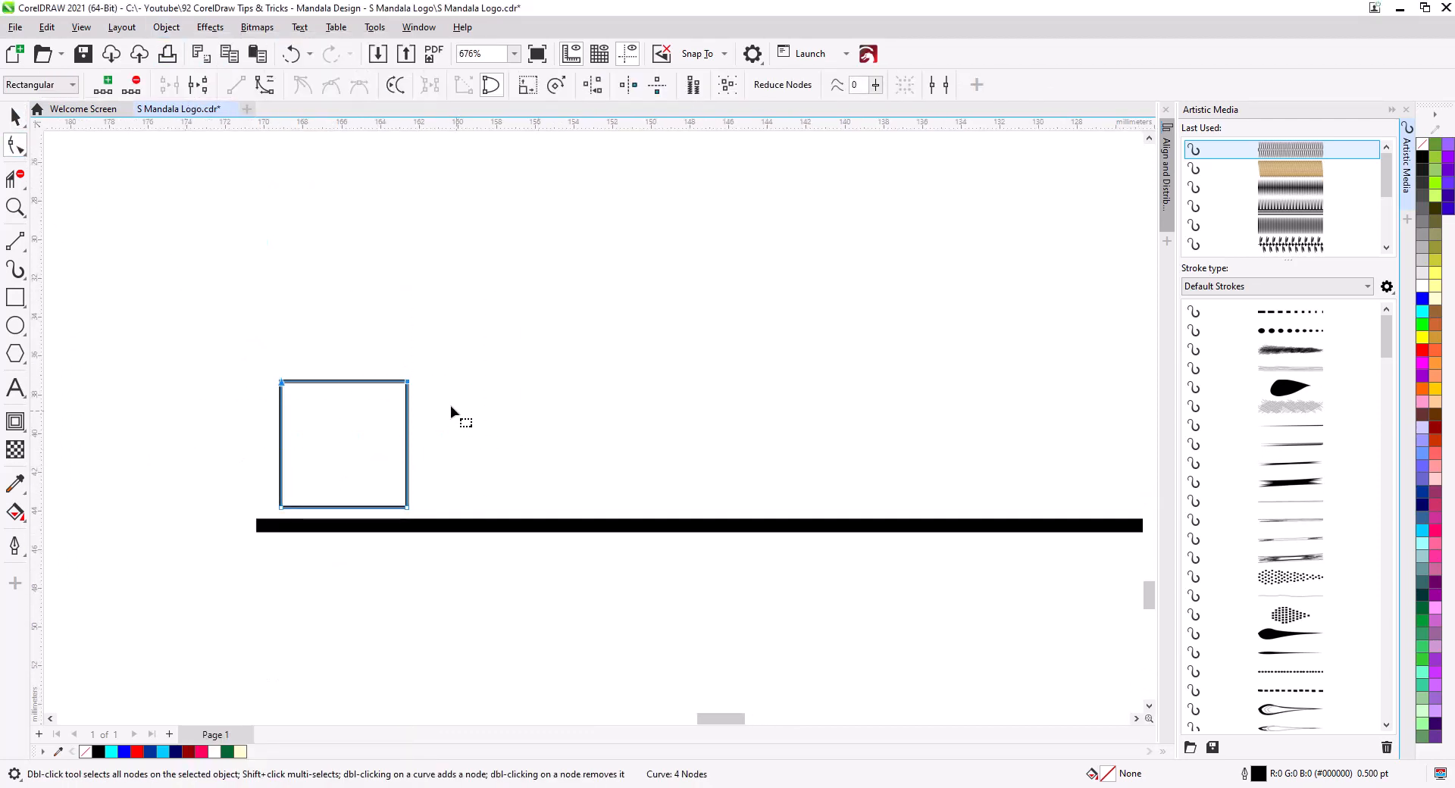
click(104, 89)
drag(227, 341, 316, 448)
key(Delete)
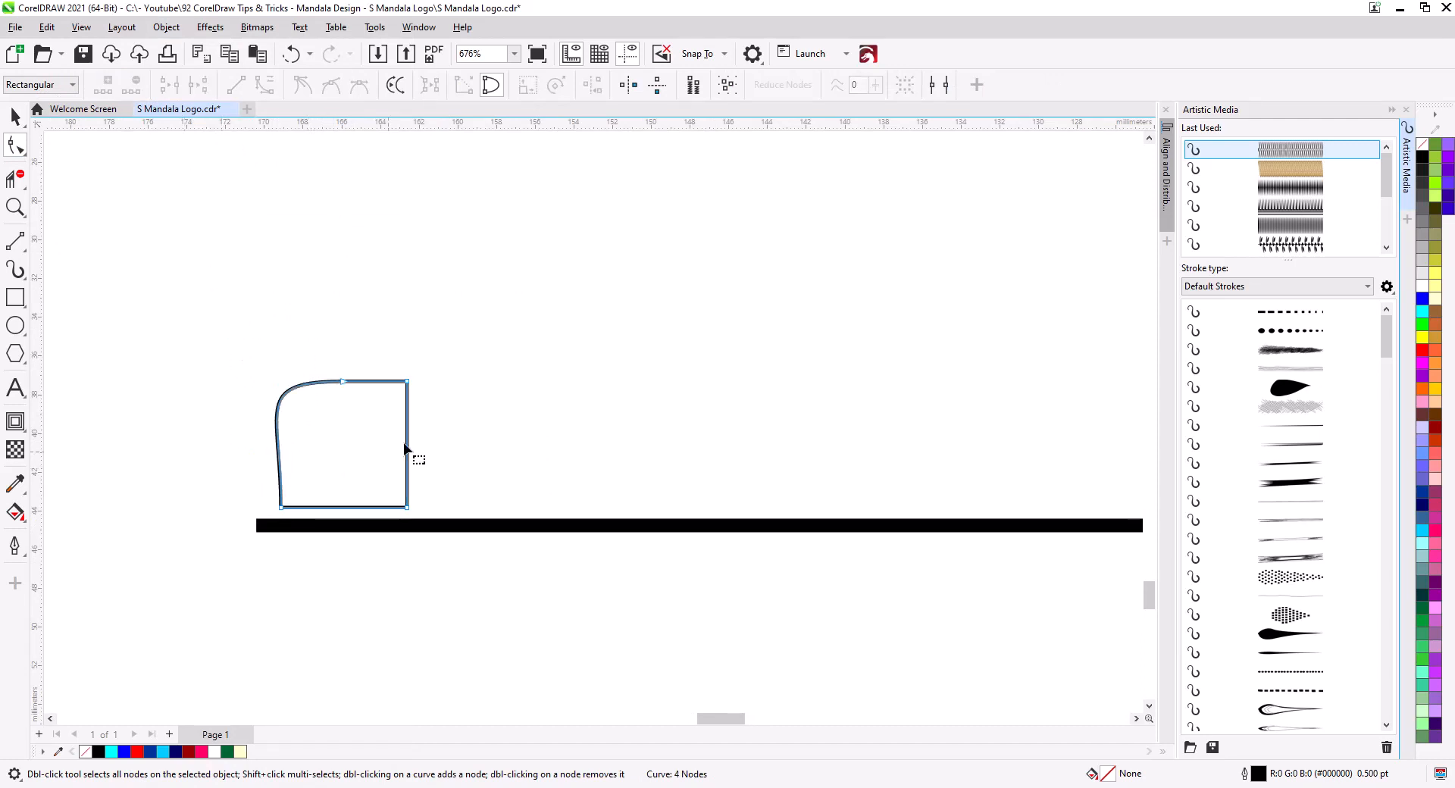
drag(448, 409, 445, 408)
key(Delete)
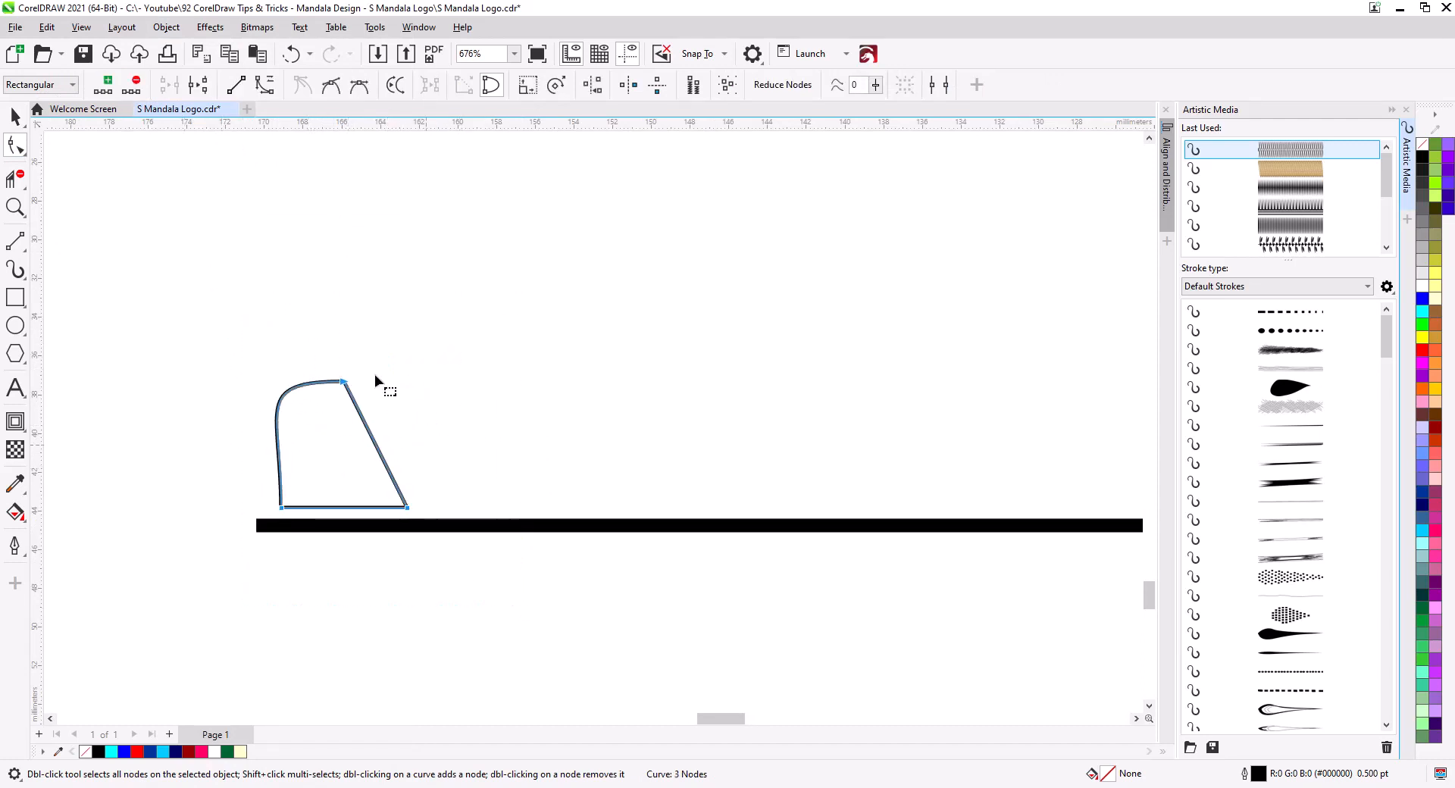
click(237, 86)
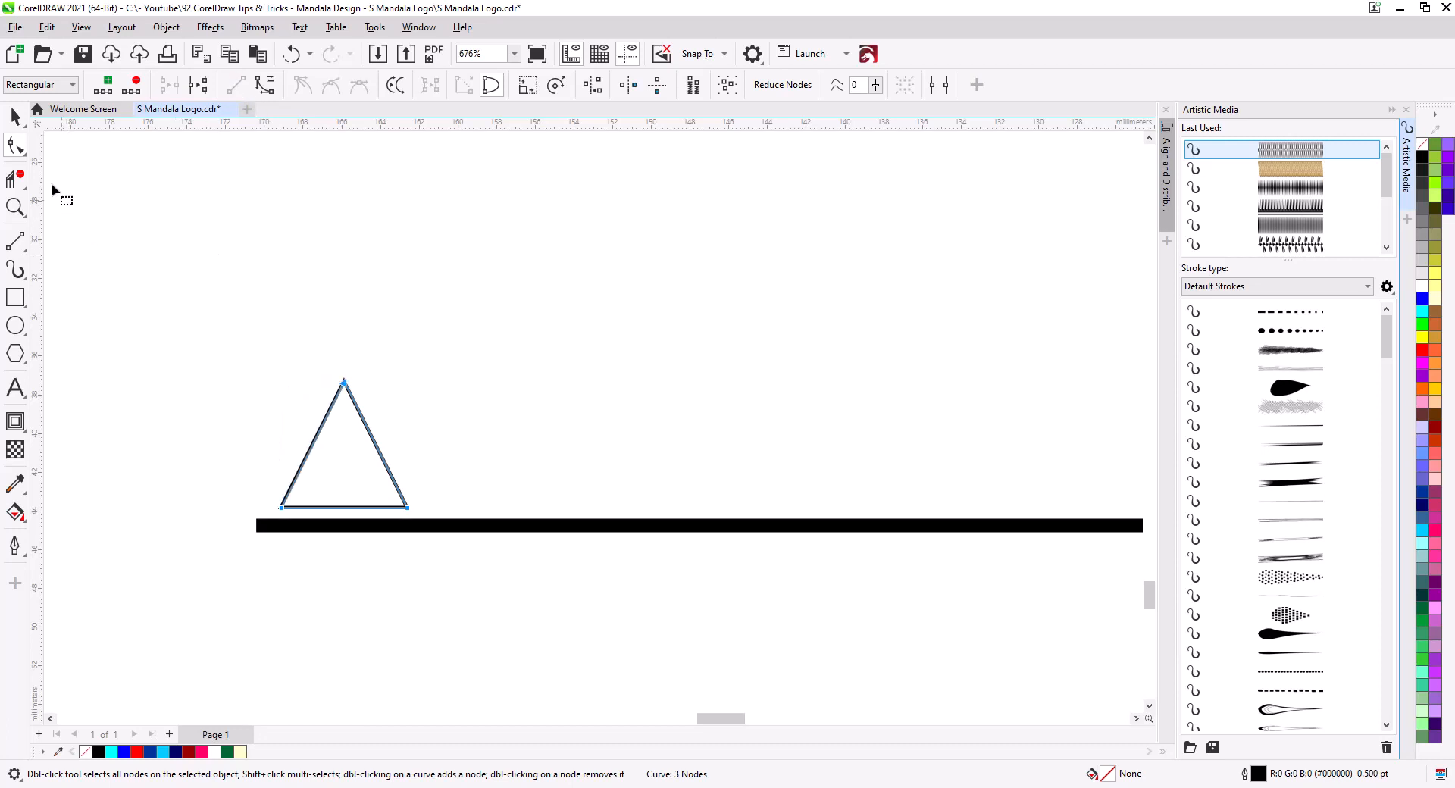
Set the copied line's outline width to 1.0 pt and shift the triangle horizontally to the line's start
click(15, 116)
click(374, 526)
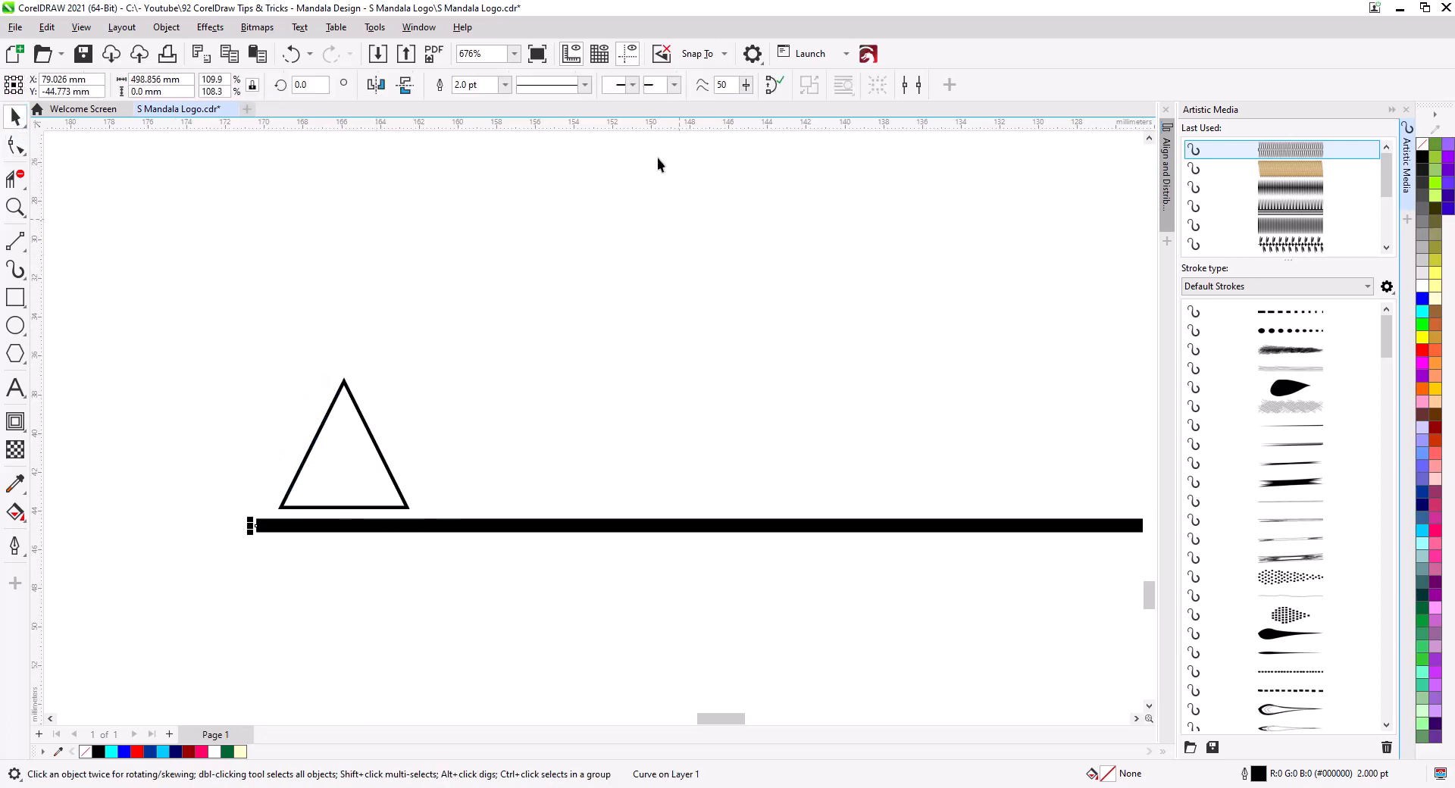
click(505, 84)
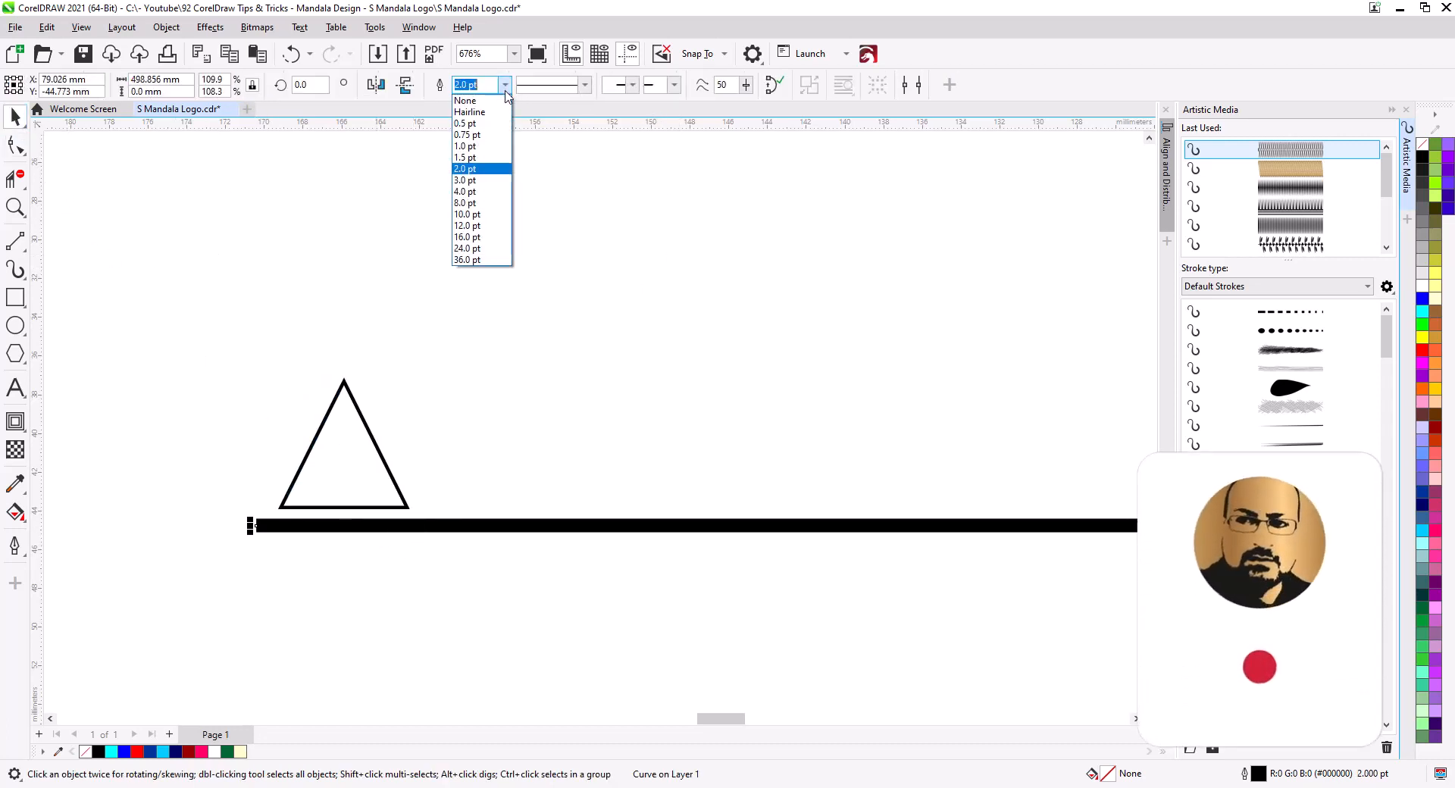
click(497, 145)
click(401, 497)
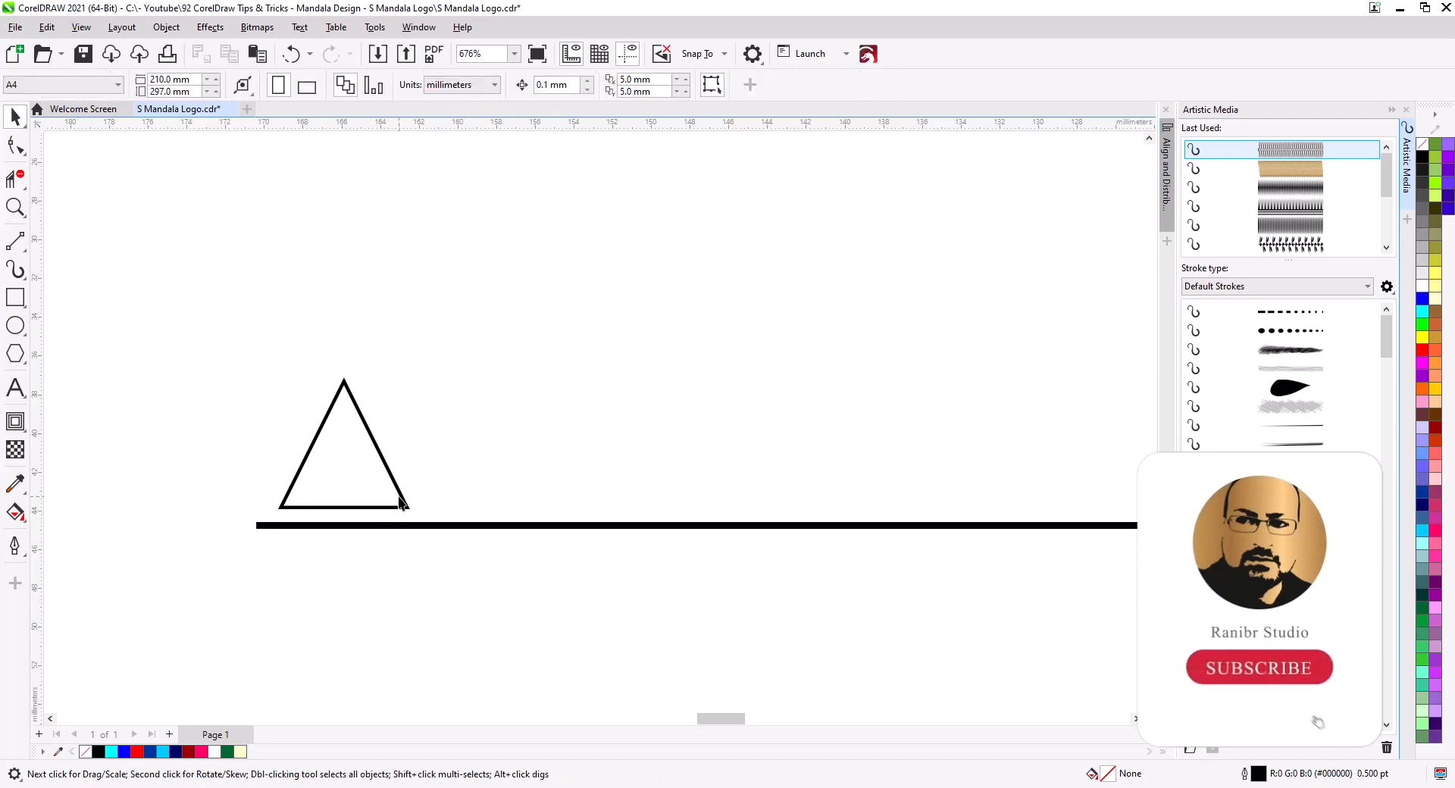
drag(400, 500, 379, 501)
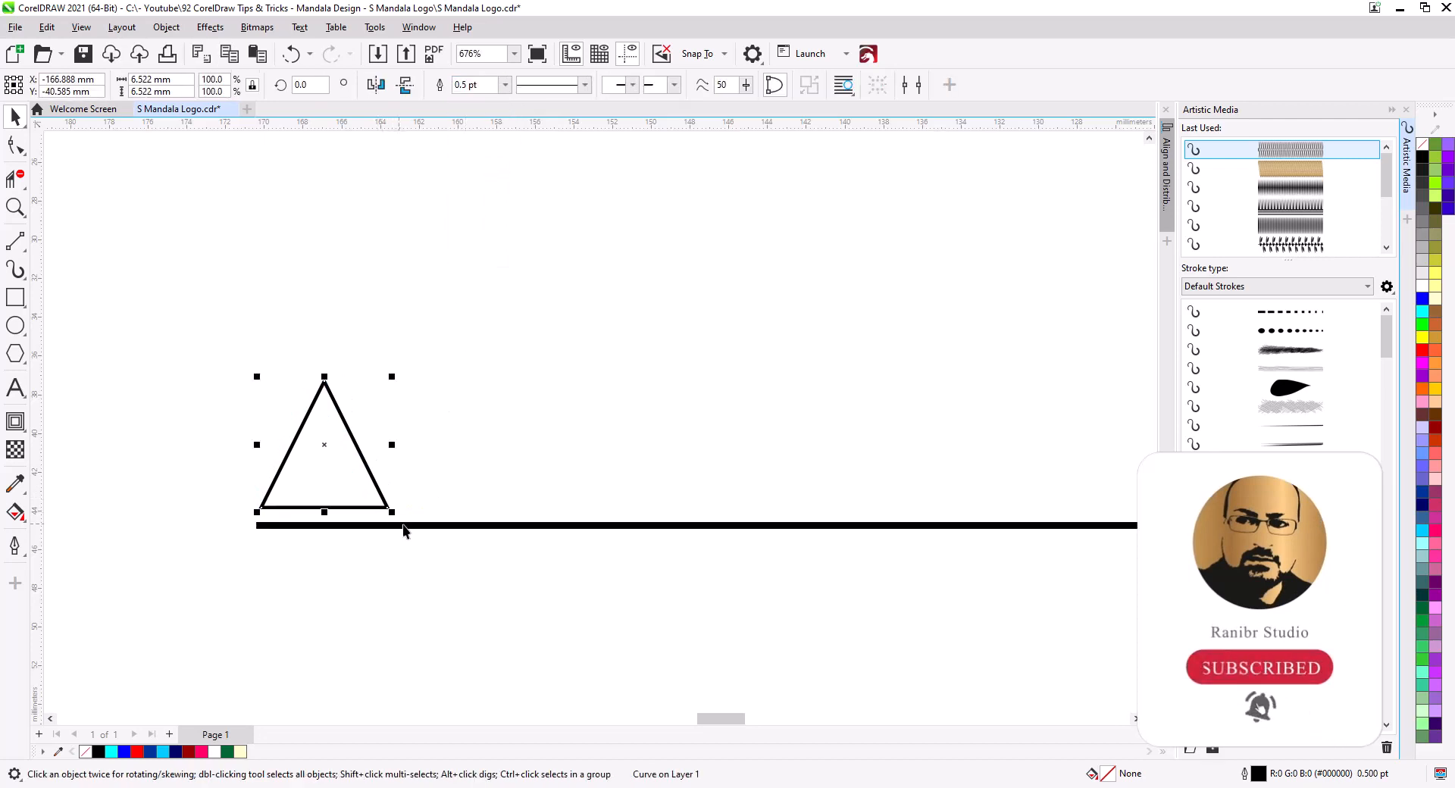
Left-align the triangle with the start of the line and place a copy of it beside the original with their bases touching
shift+click(409, 526)
key(l)
click(413, 447)
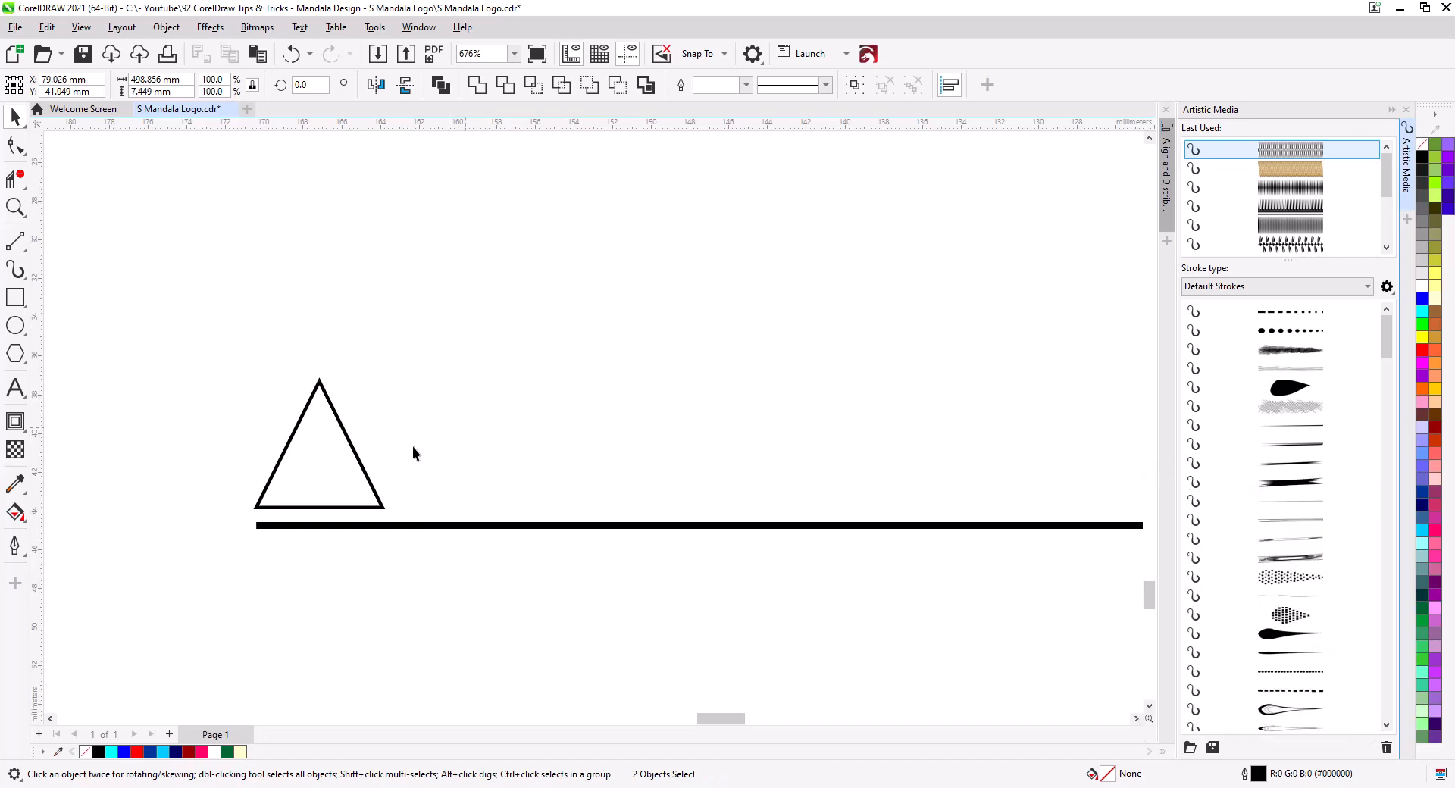
drag(269, 485, 372, 476)
click(430, 523)
scroll(389, 517, up, 3)
scroll(445, 542, down, 3)
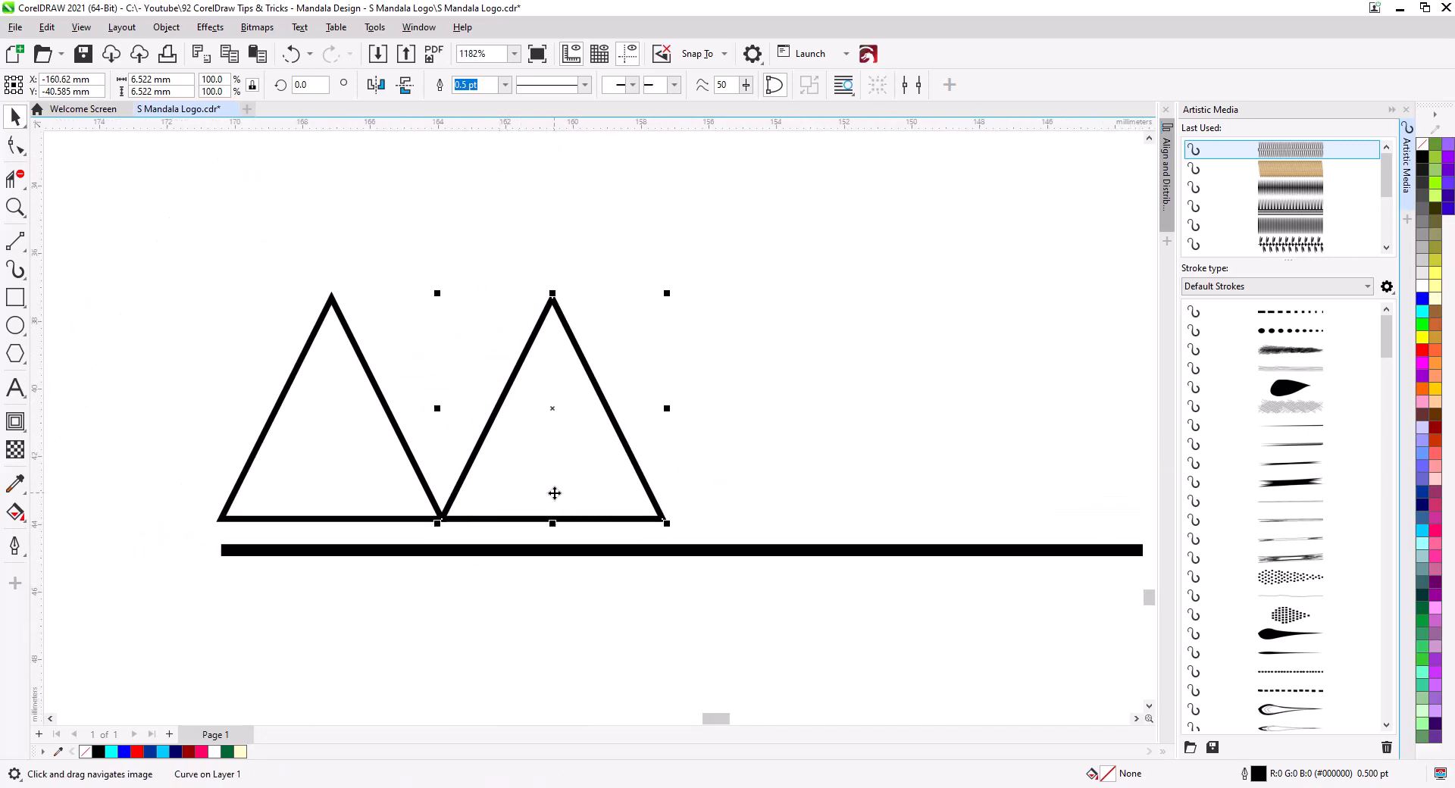
Add a one-step inner contour with a 0.5 mm offset to the second triangle
click(16, 428)
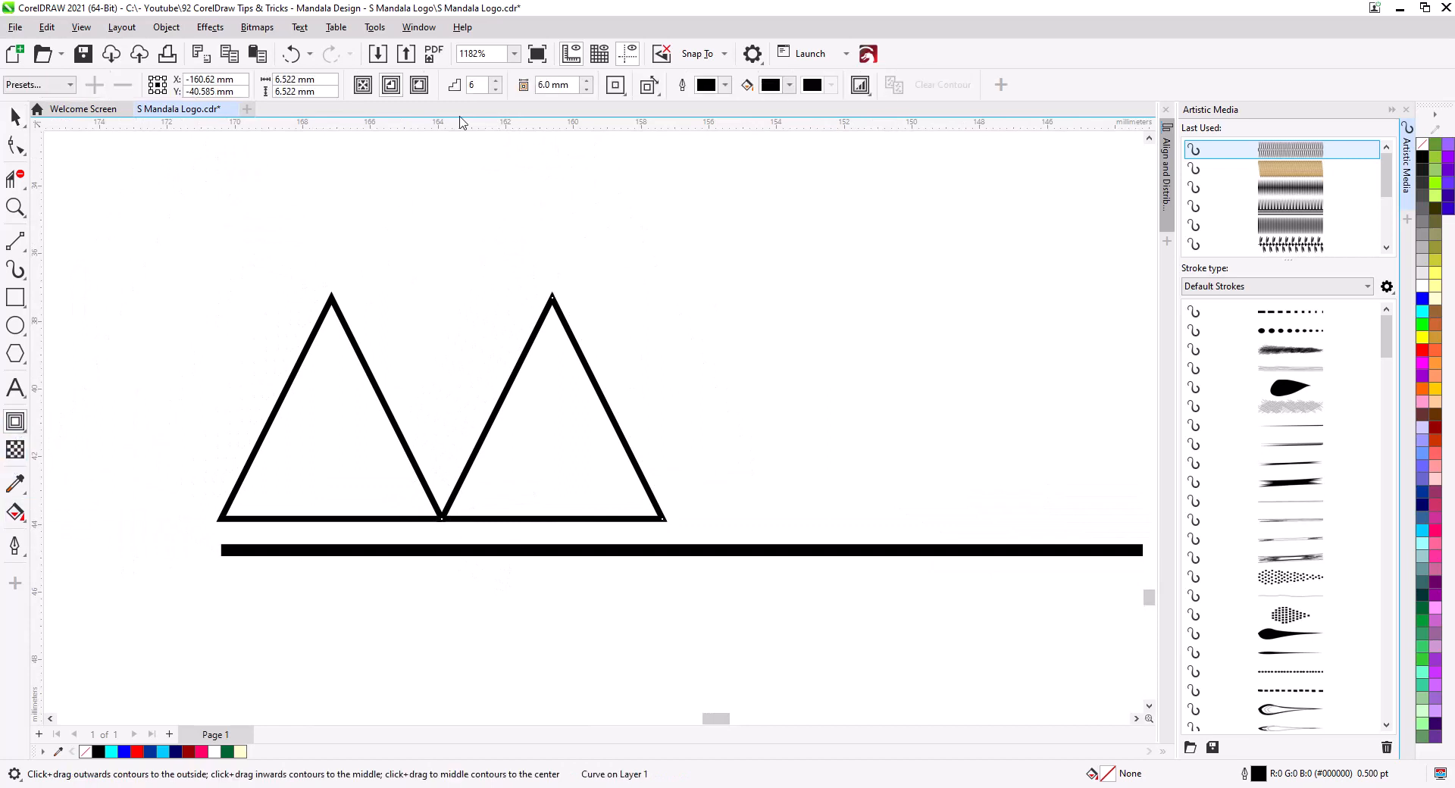
click(495, 90)
click(552, 86)
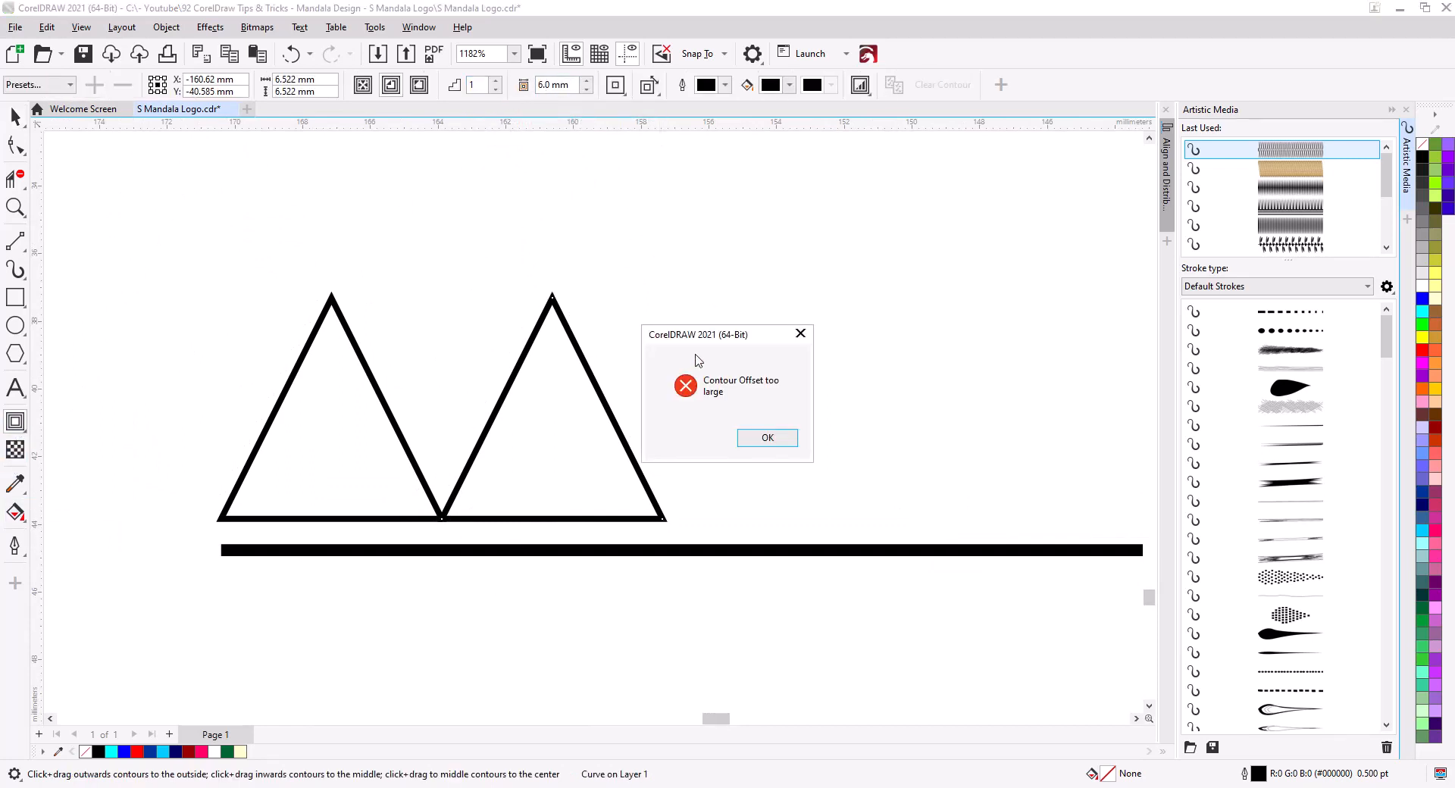
key(Return)
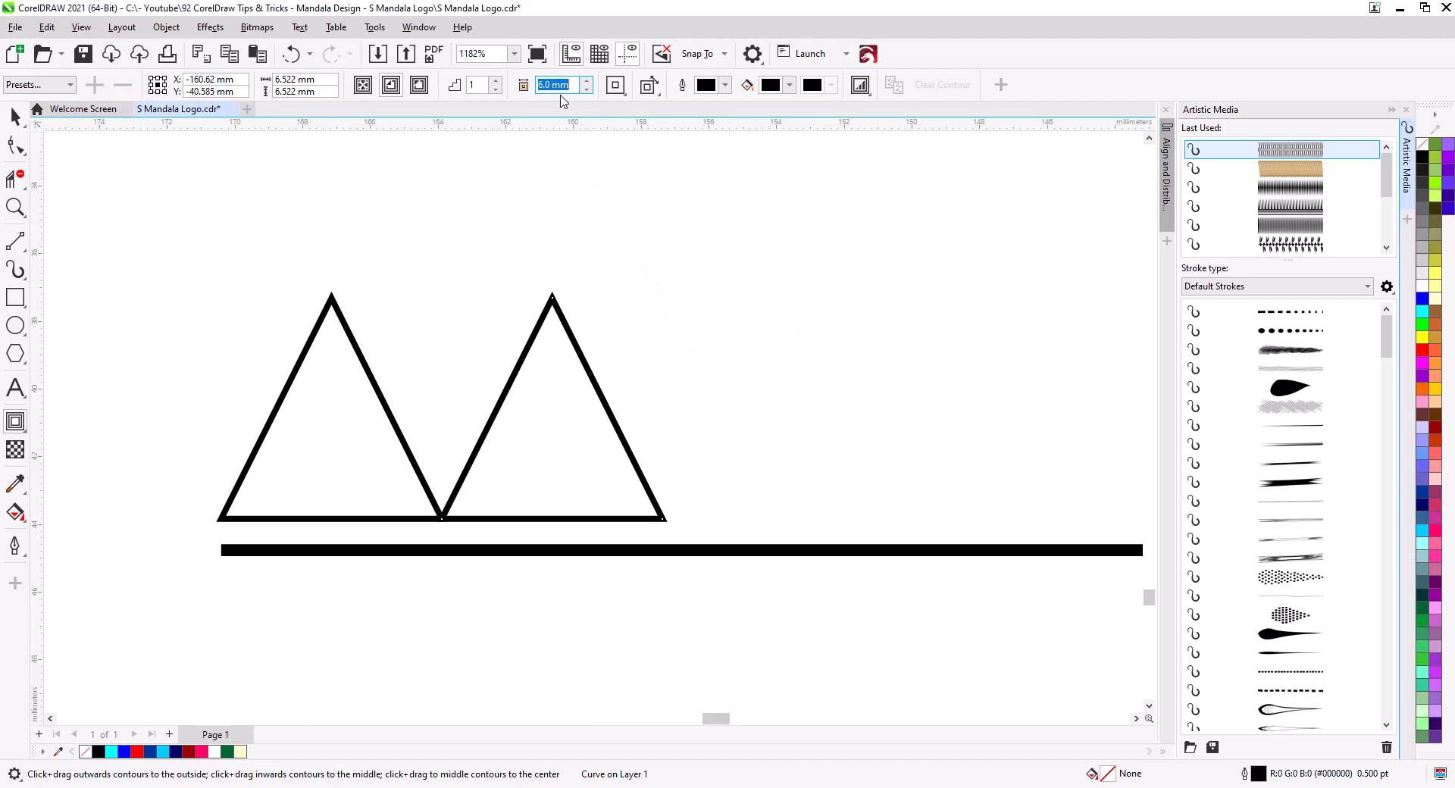
text(1)
key(Return)
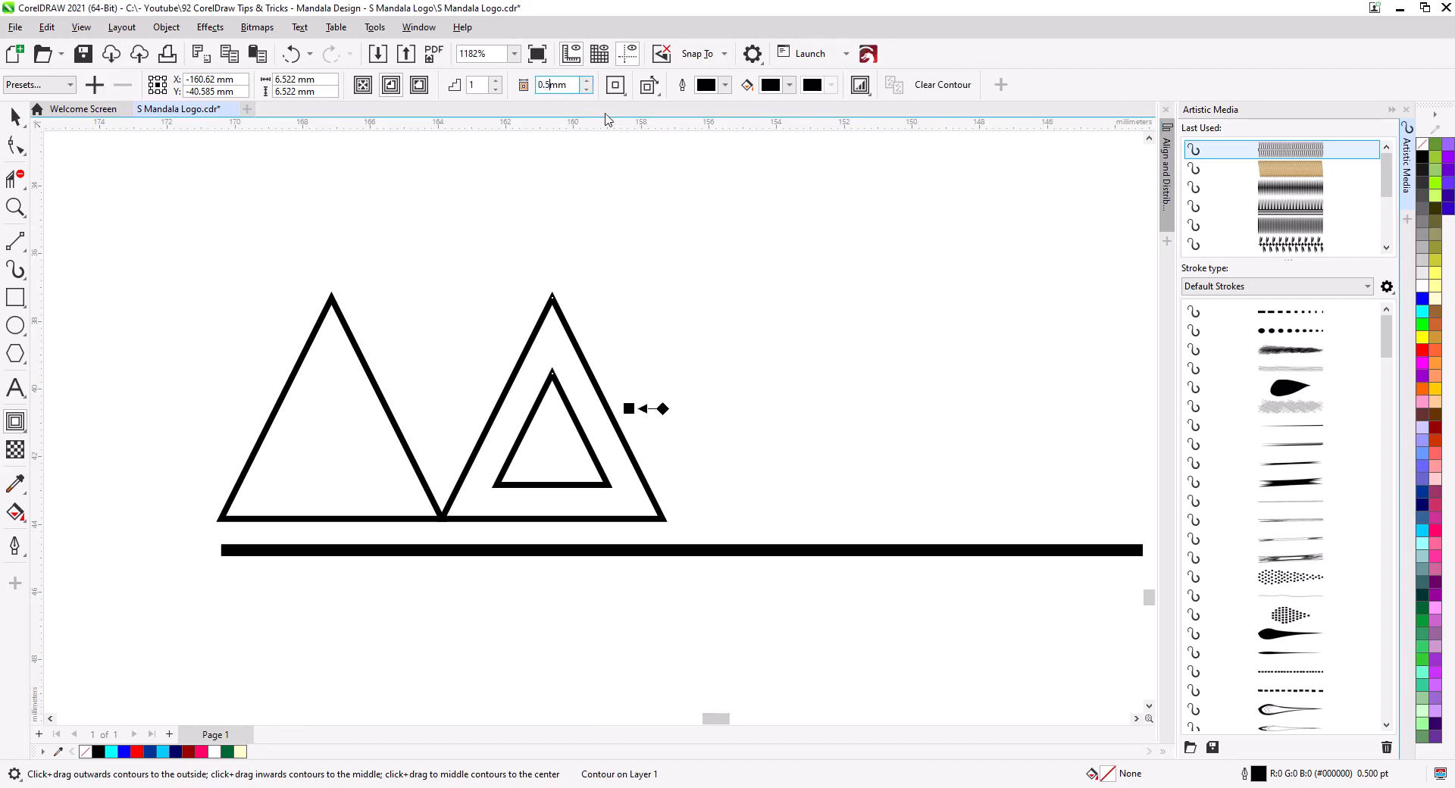
key(Return)
Break the contour apart from the second triangle and combine the two curves into one hollow shape
key(space)
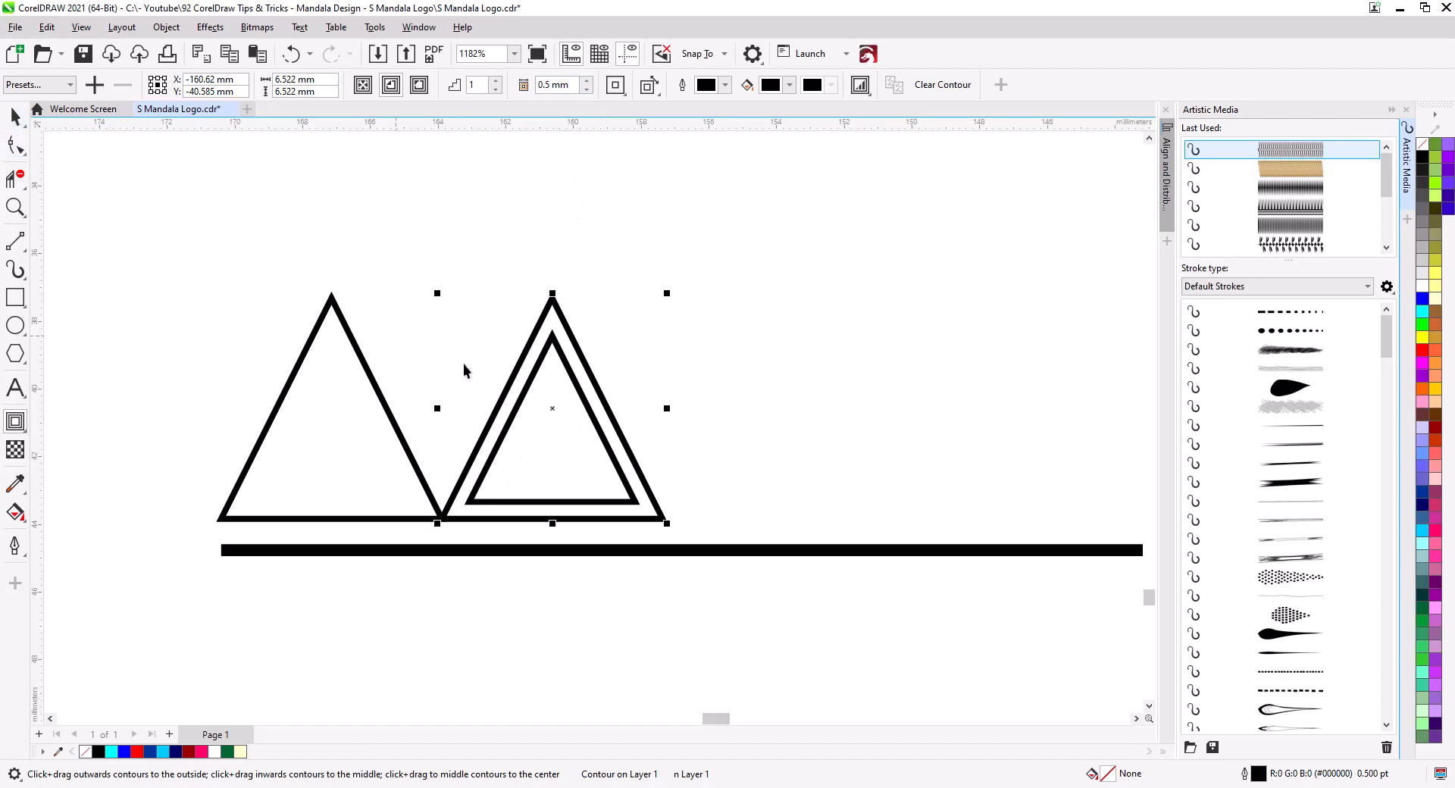
right_click(574, 381)
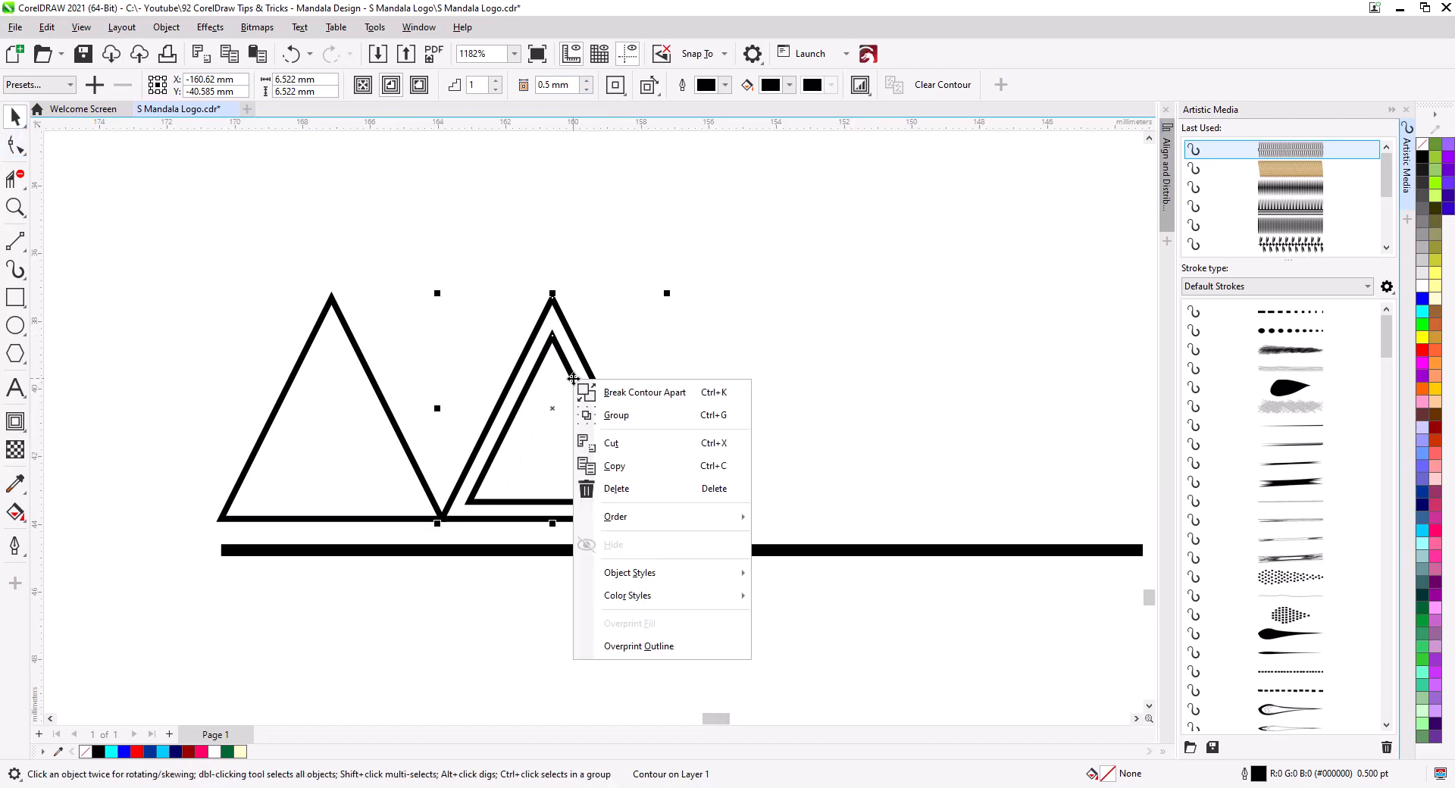
click(636, 396)
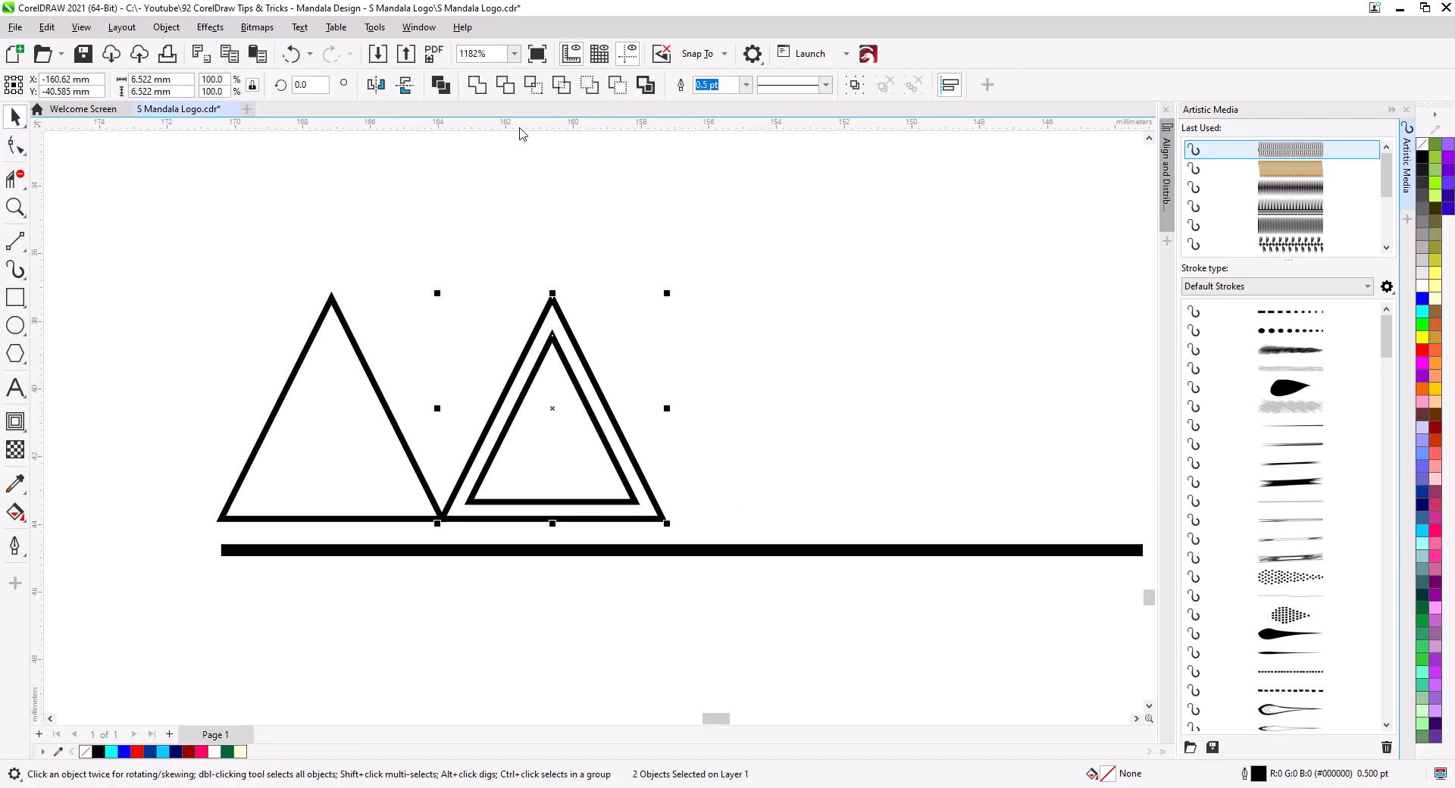
key(ctrl+l)
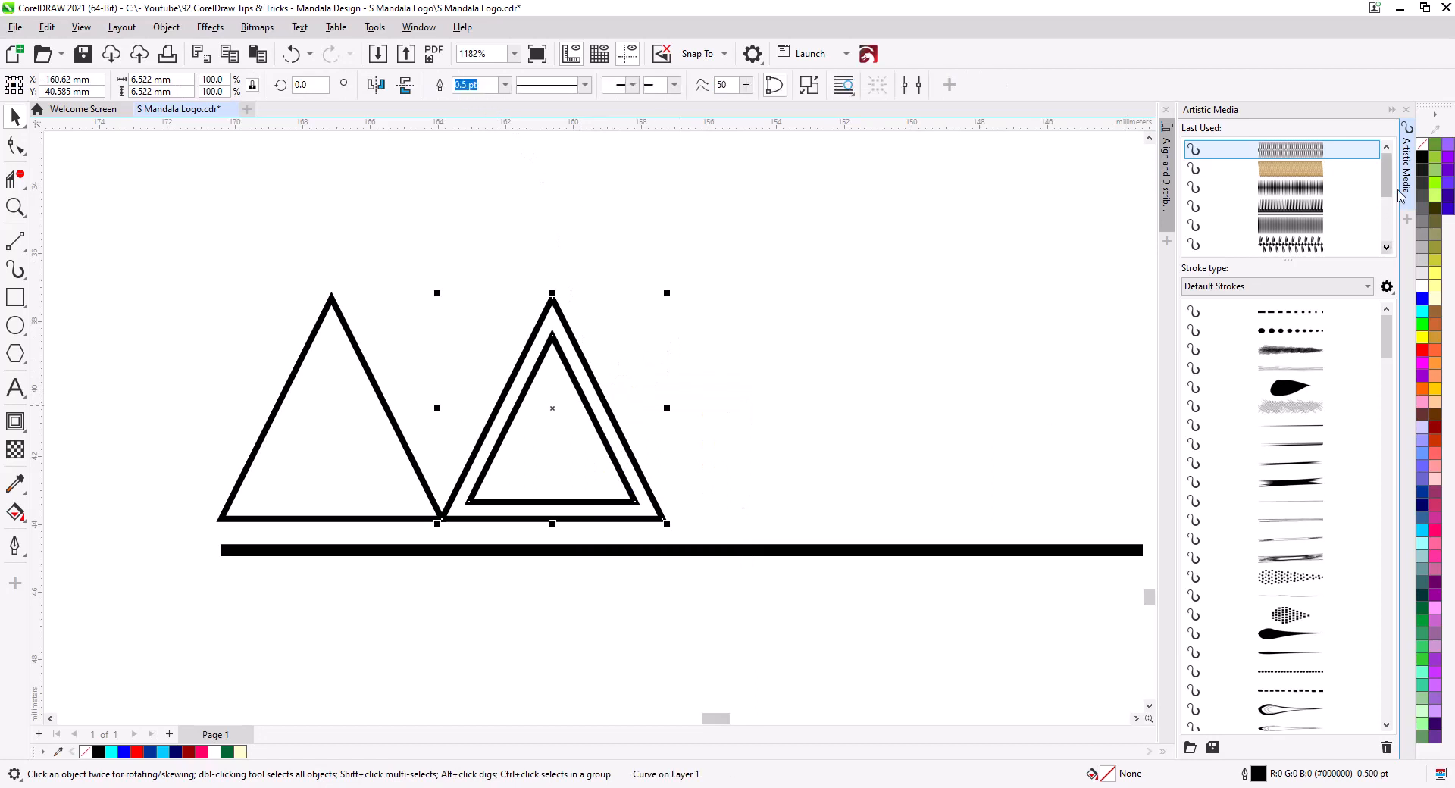
Fill the hollow triangle's frame and the first triangle with black, leaving both without an outline
click(1422, 157)
click(414, 330)
click(384, 402)
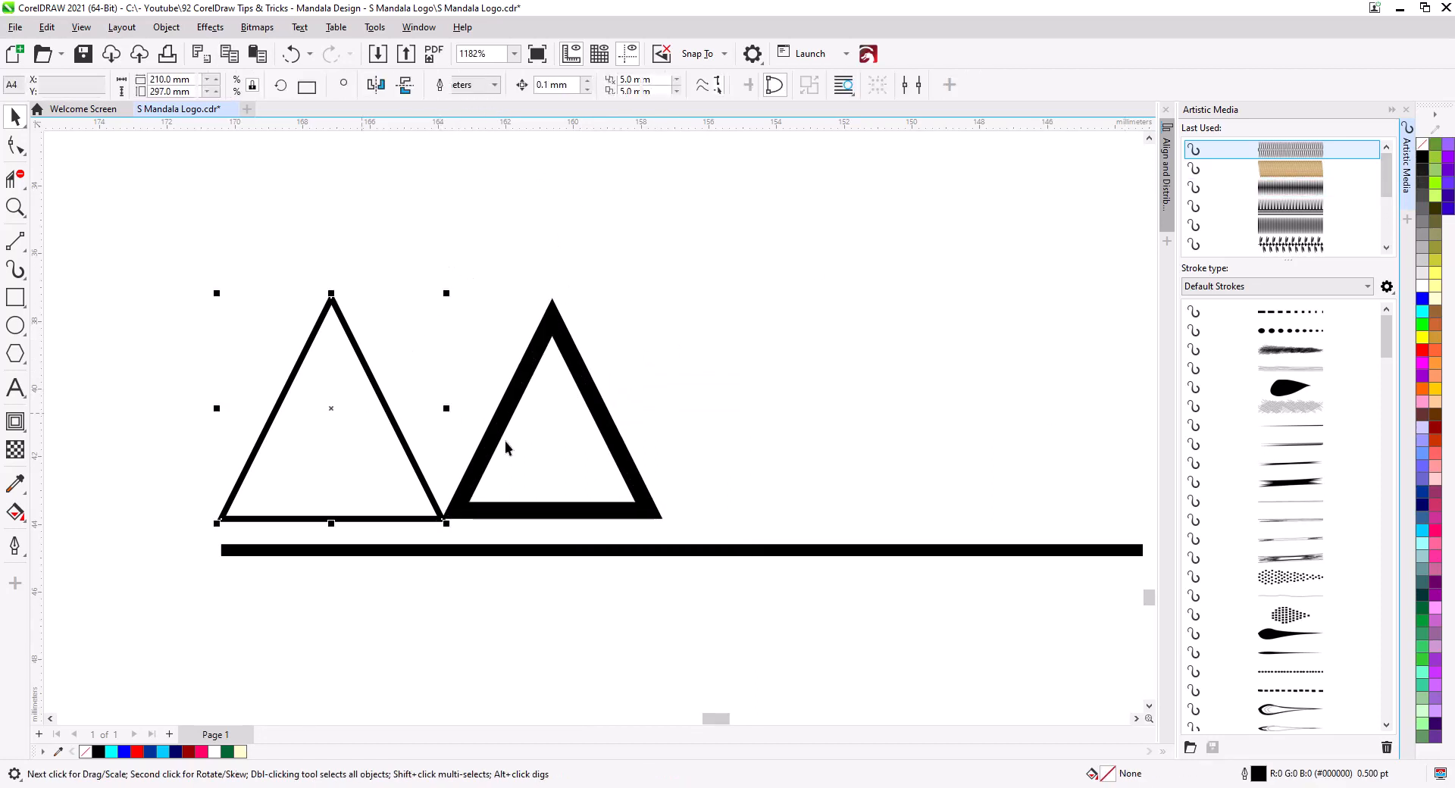
click(1424, 158)
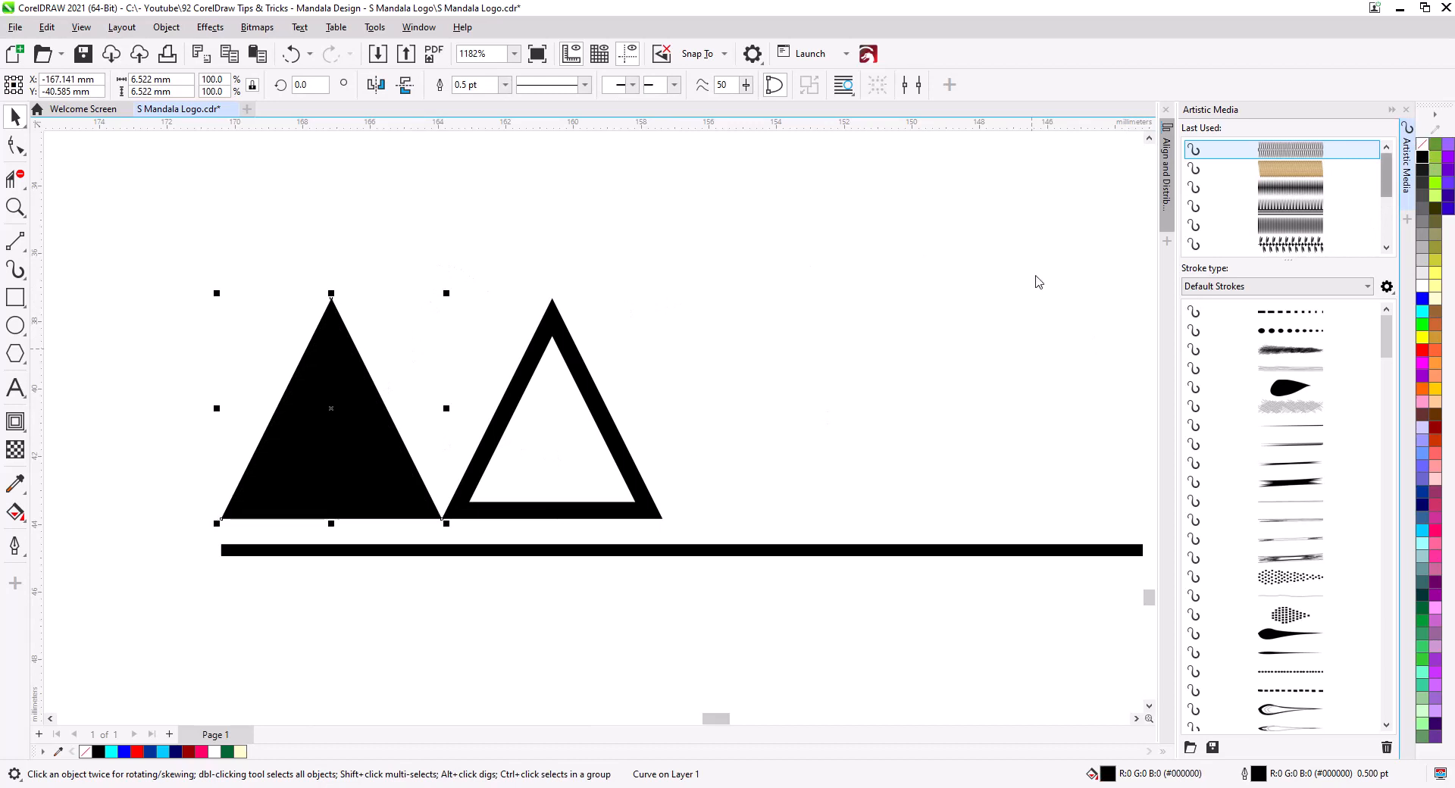
click(708, 499)
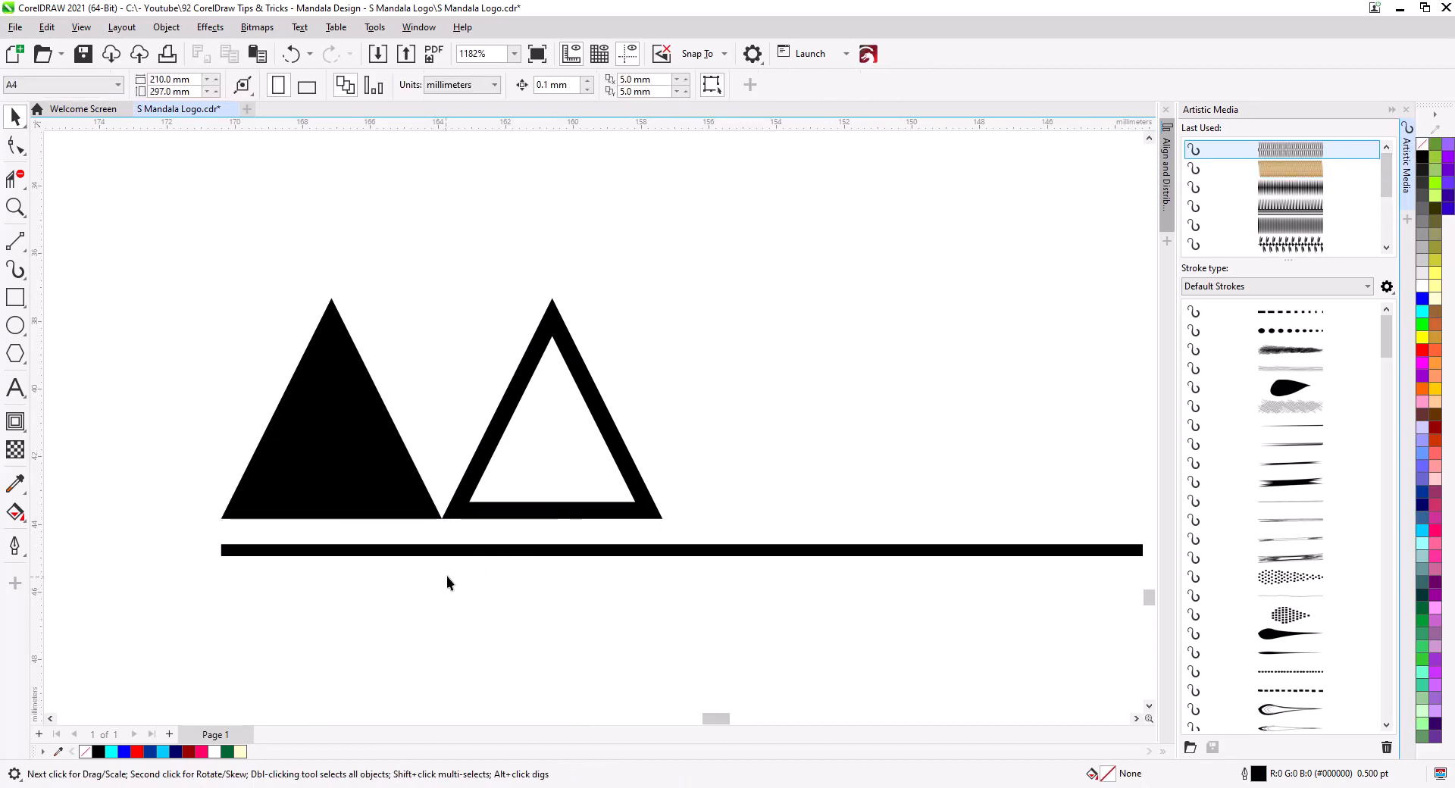
Draw a small circle about 0.9 mm in diameter just below the start of the line
scroll(447, 576, down, 1)
drag(484, 599, 503, 522)
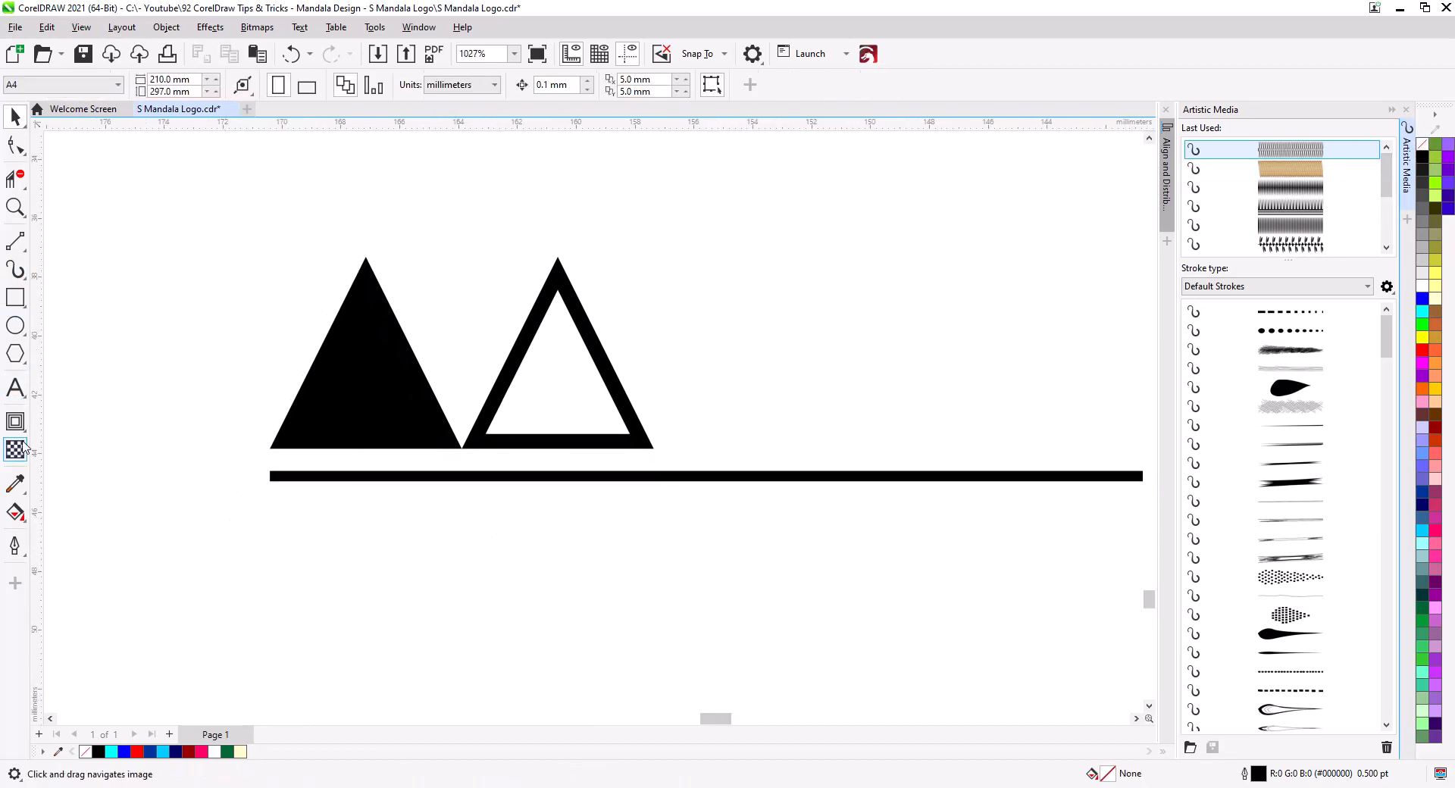
click(13, 328)
drag(274, 498, 300, 524)
click(16, 116)
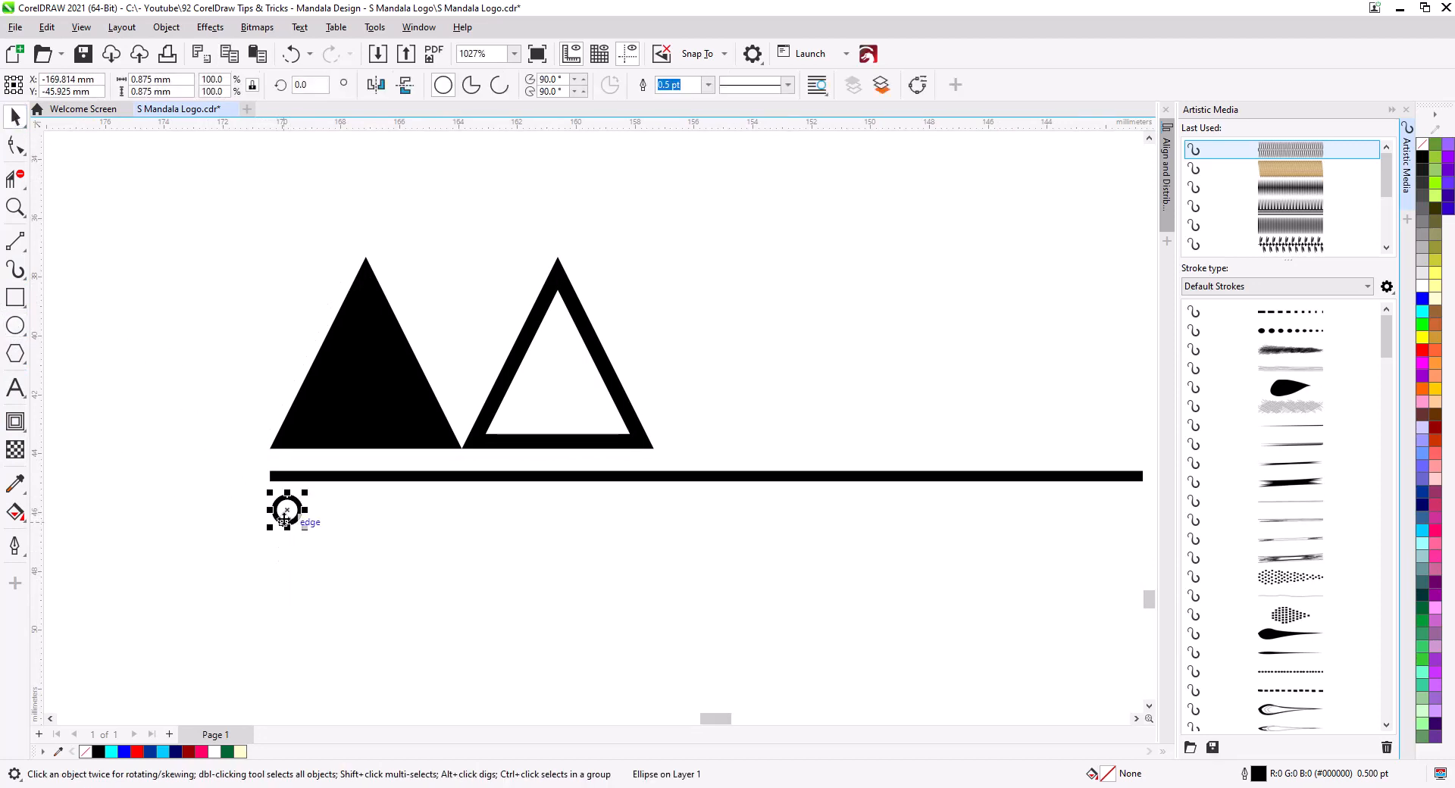
Copy the circle horizontally and repeat the duplication to form an evenly spaced row of nine below the line
drag(294, 510, 335, 512)
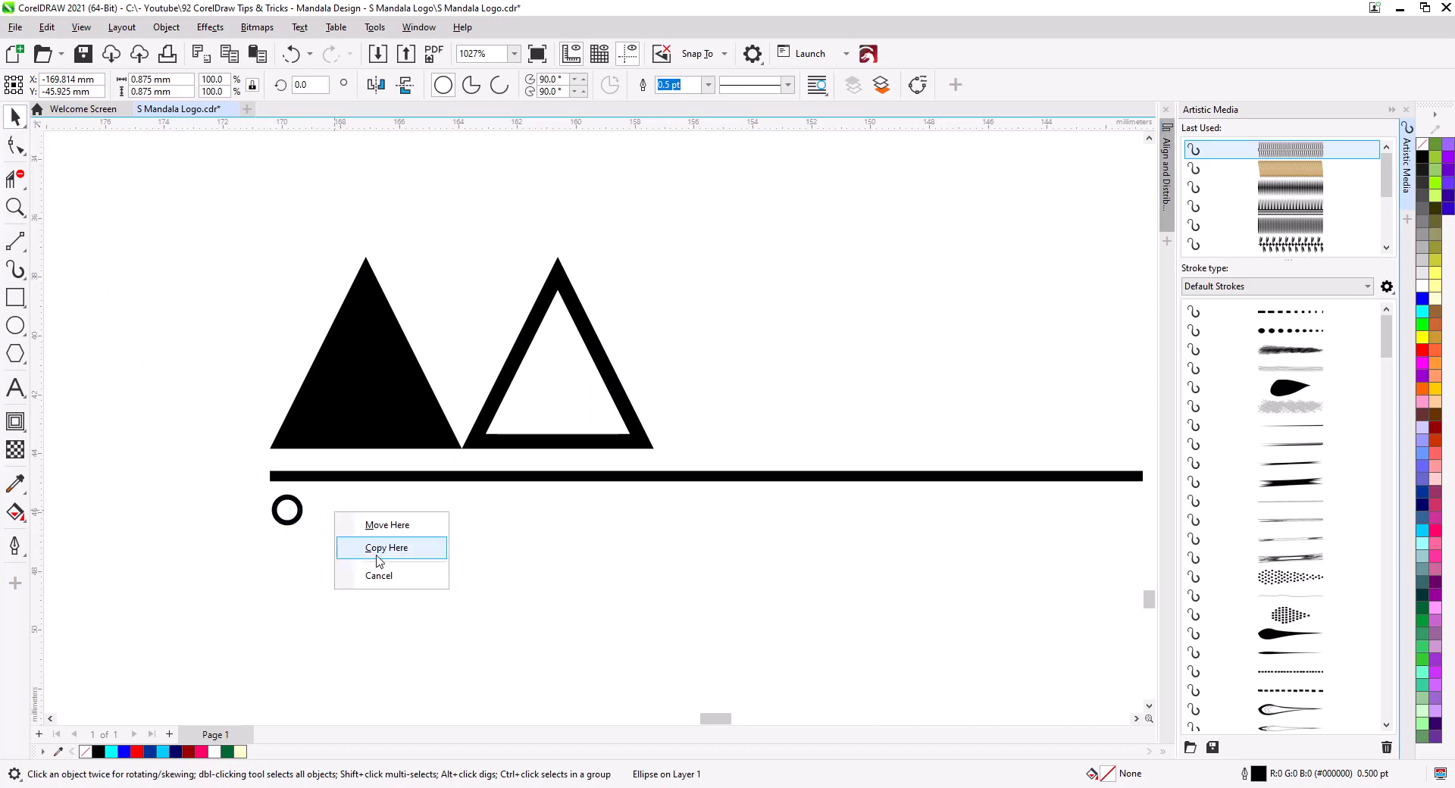
click(379, 549)
key(ctrl+r)
key(ctrl+r)
key(ctrl+r)
key(ctrl+r)
key(ctrl+r)
key(ctrl+r)
key(ctrl+r)
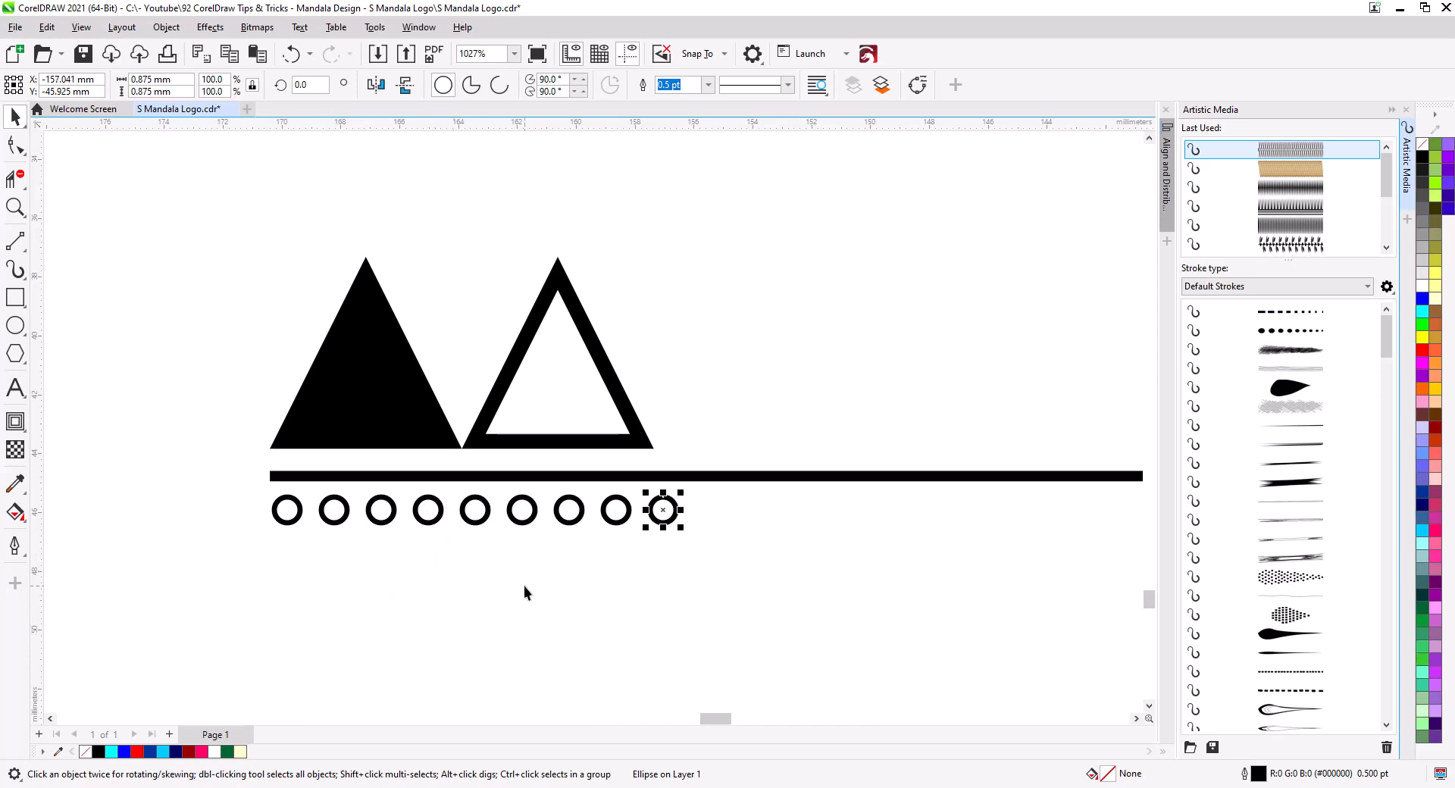
Fill the nine circles black without outlines and scale their row to the triangle pair's width of 13.043 mm
click(571, 591)
drag(532, 379, 720, 466)
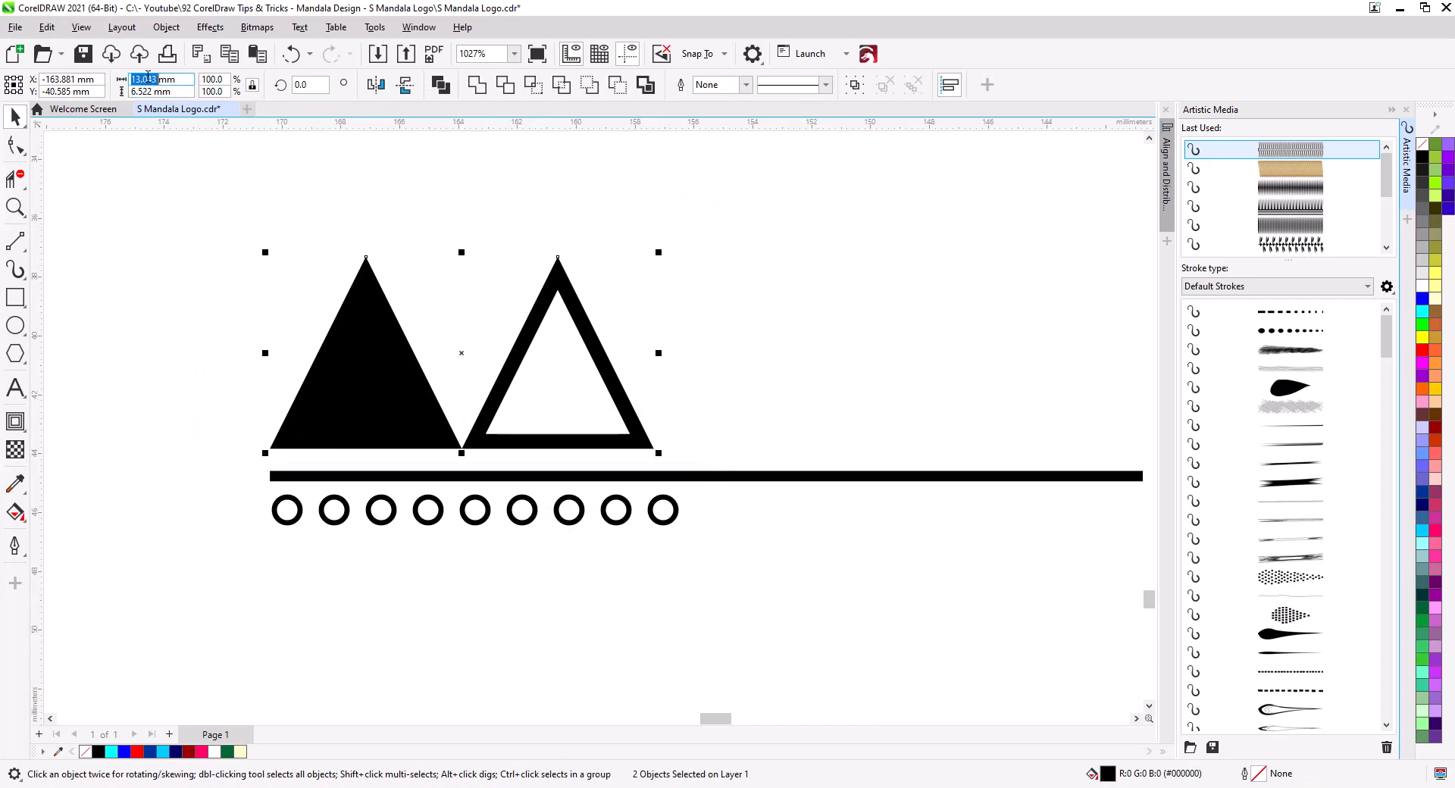
click(466, 516)
drag(712, 601, 266, 487)
click(1425, 159)
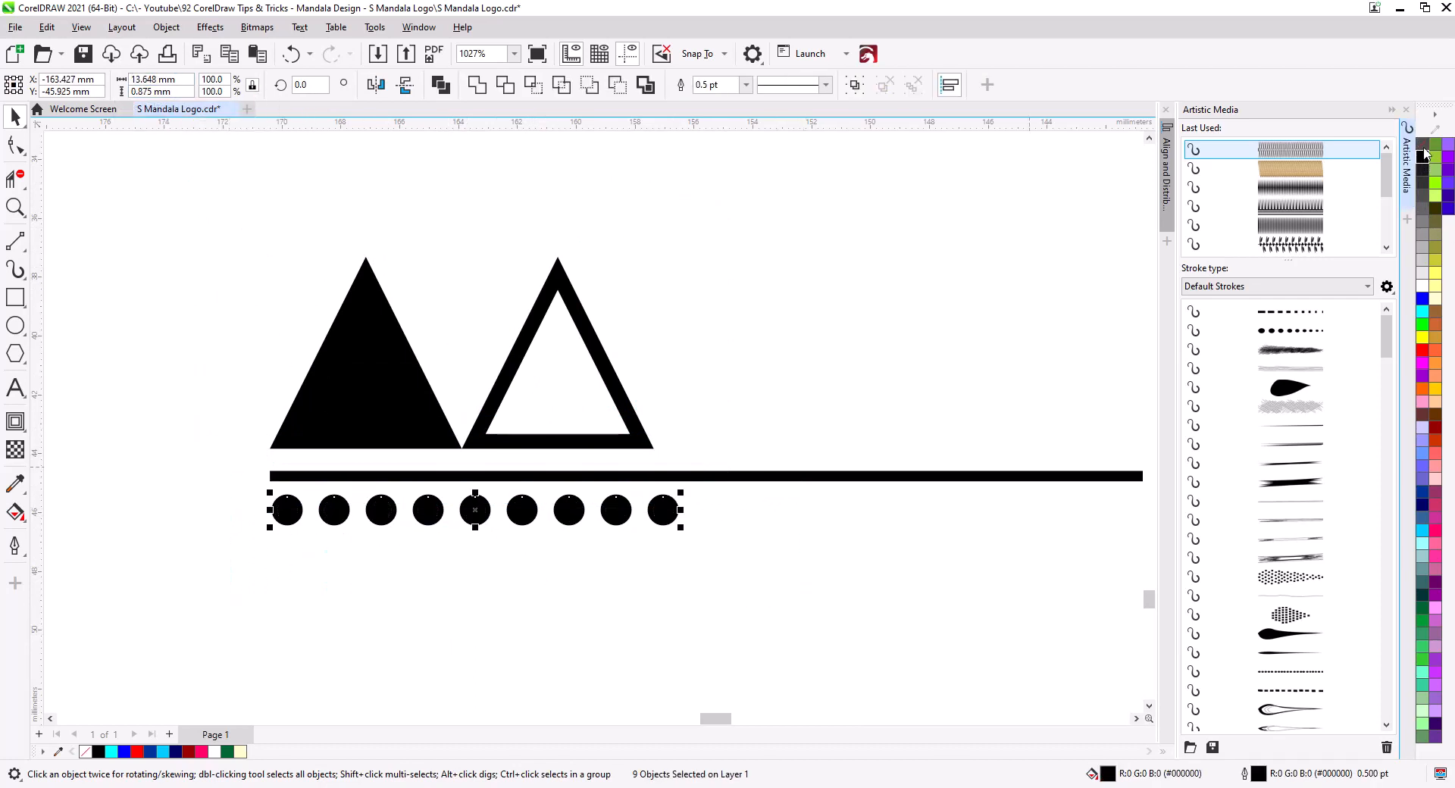
right_click(1423, 143)
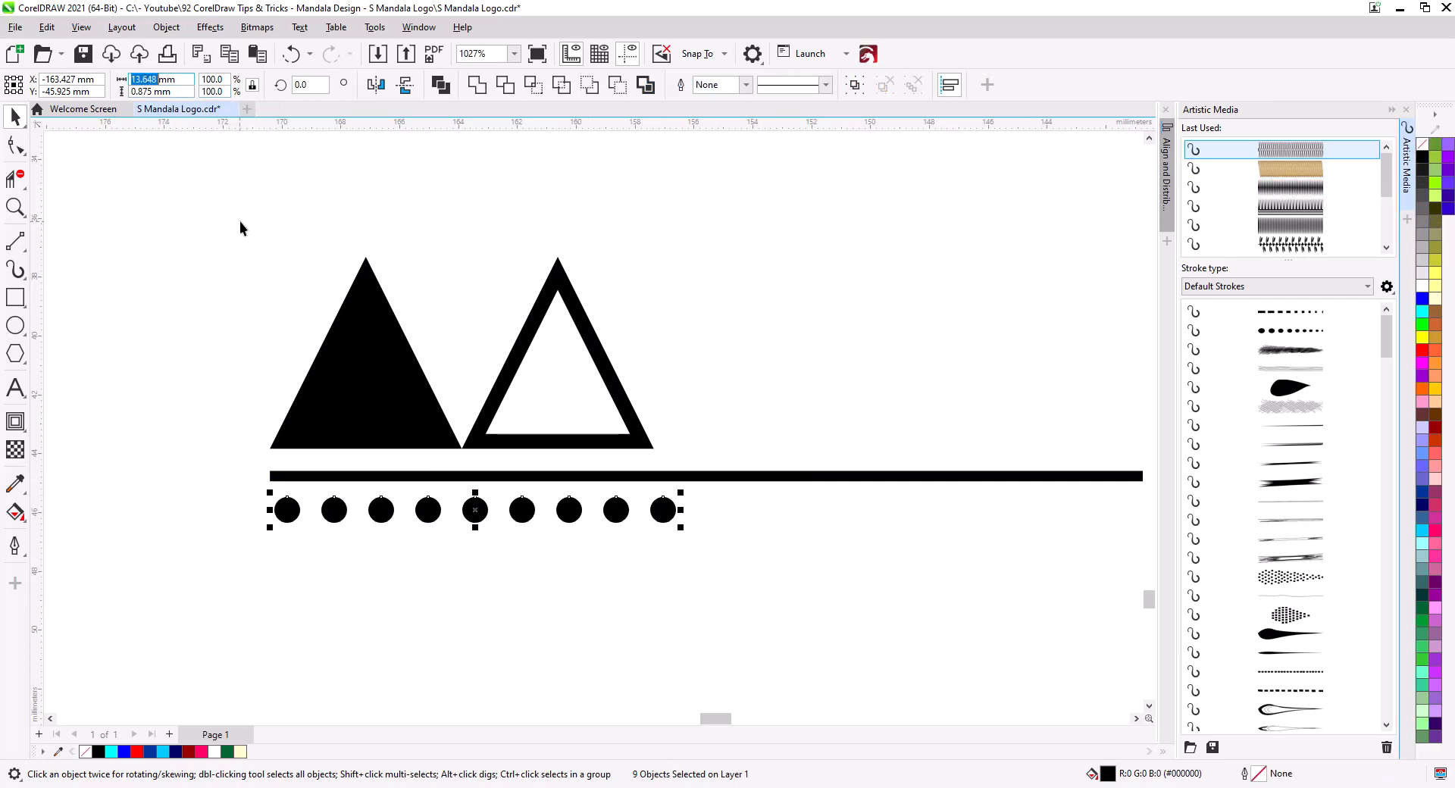
text(13)
key(Return)
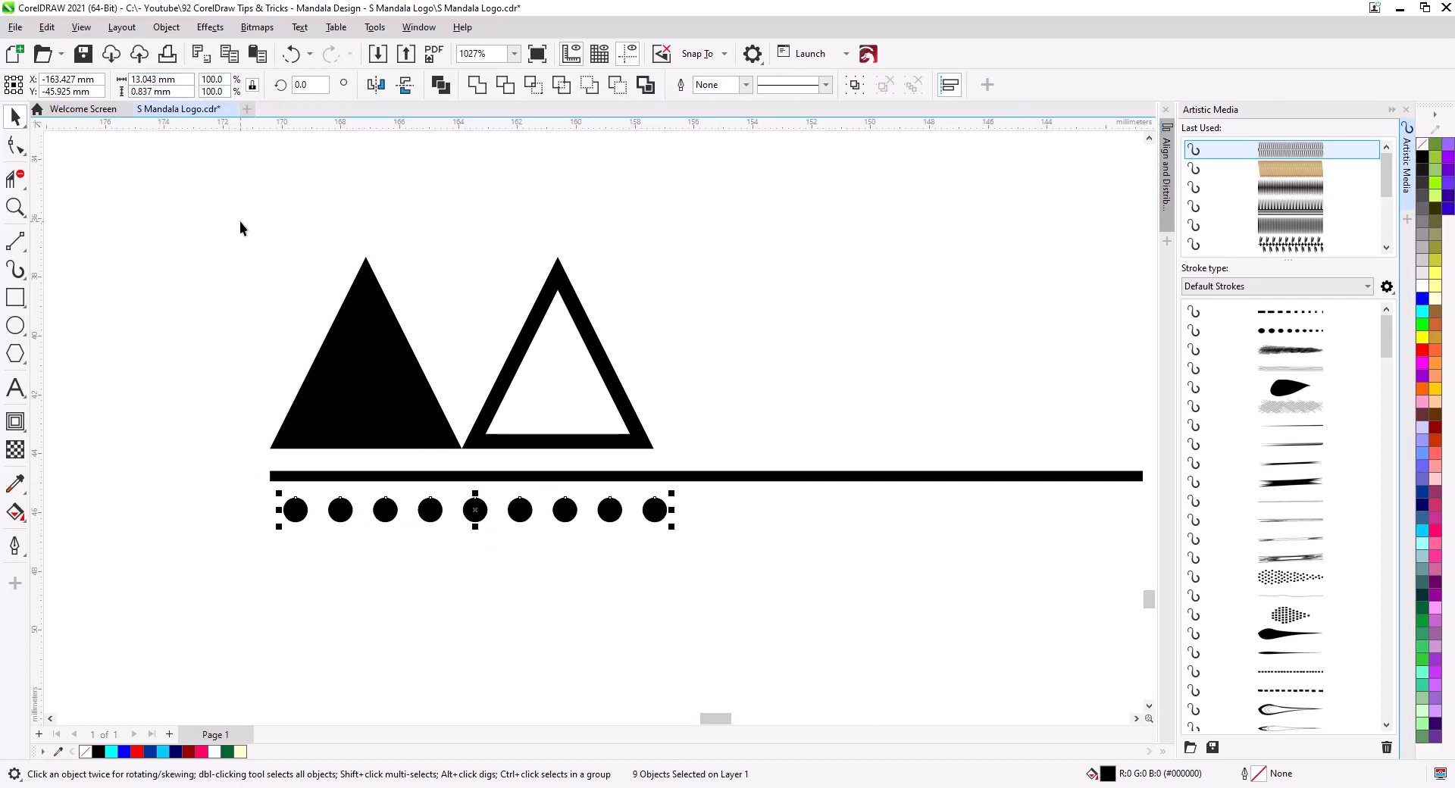
Group the nine dots and left-align the group with the solid triangle
key(ctrl+g)
shift+click(417, 421)
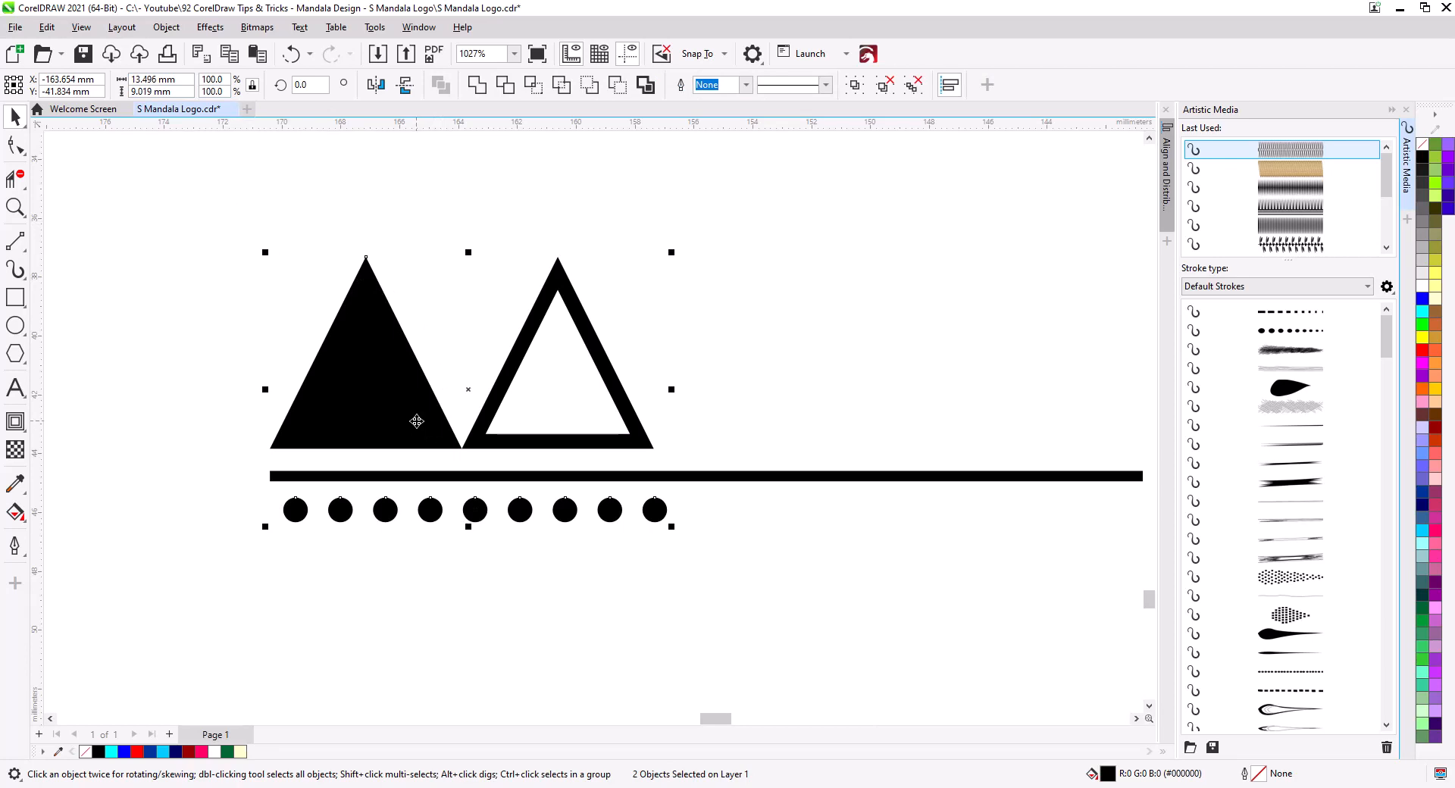
key(l)
click(452, 602)
Weld the dot row with the hollow triangle and combine the result with the solid triangle into a single curve
click(435, 443)
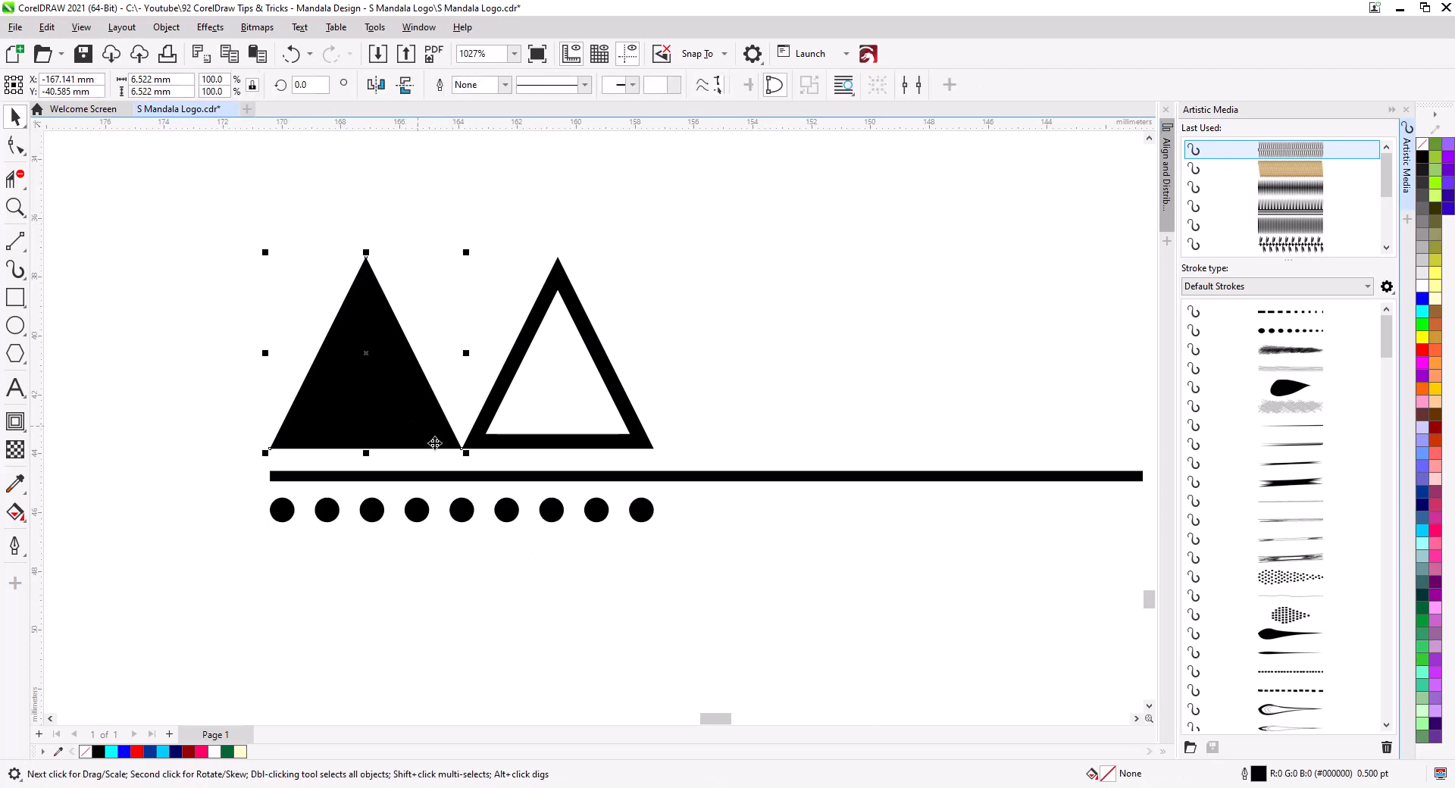
shift+click(558, 441)
shift+click(506, 510)
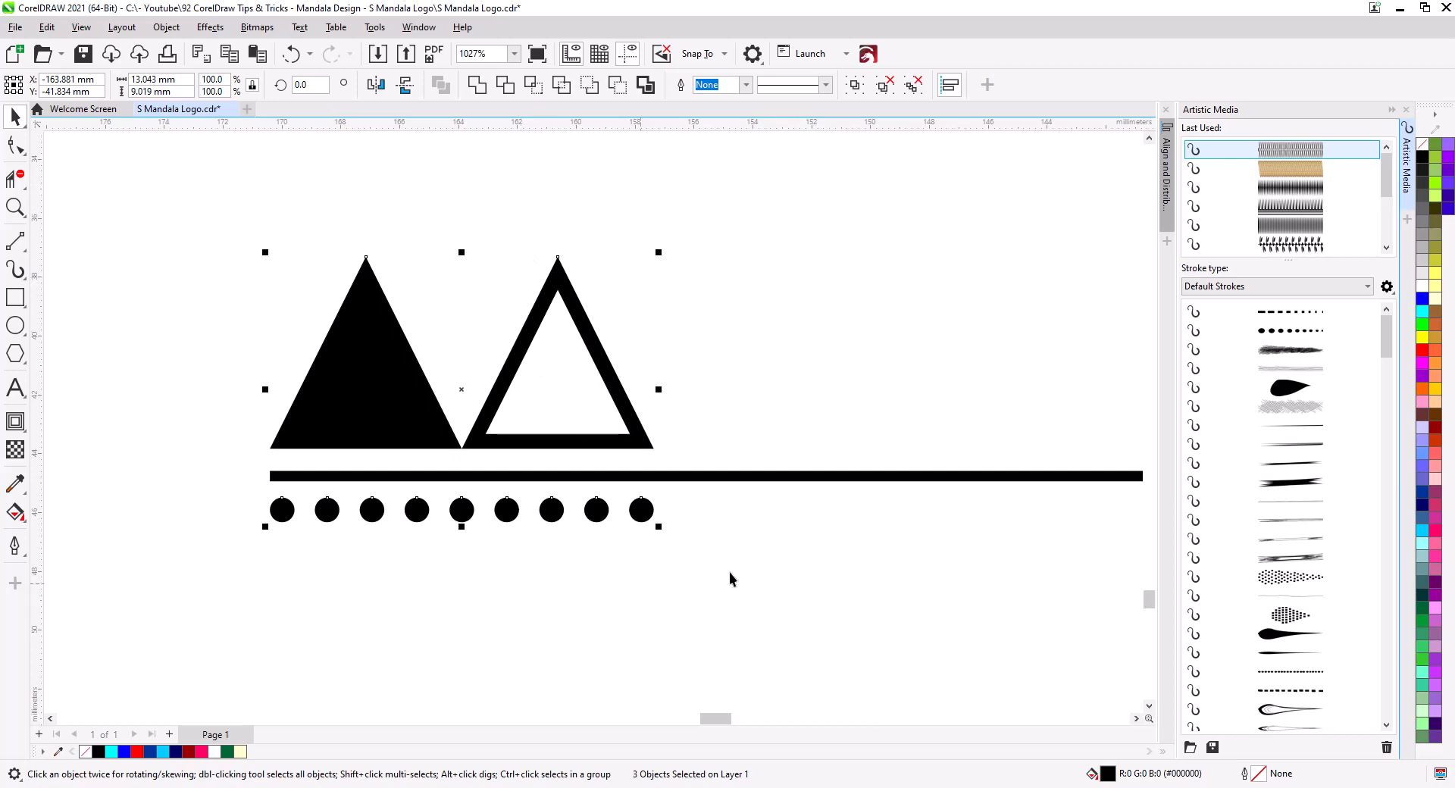
drag(747, 559, 215, 470)
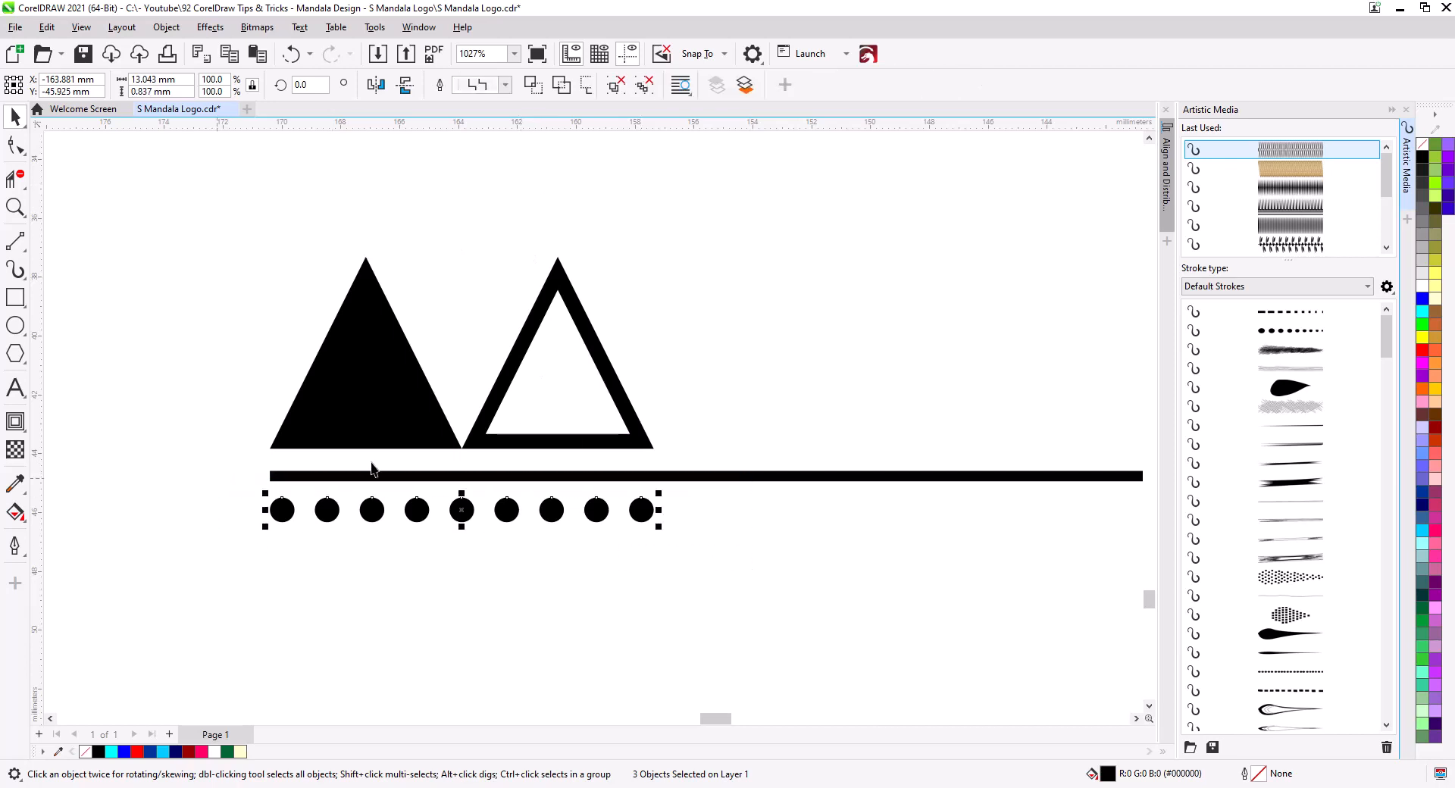
shift+click(511, 376)
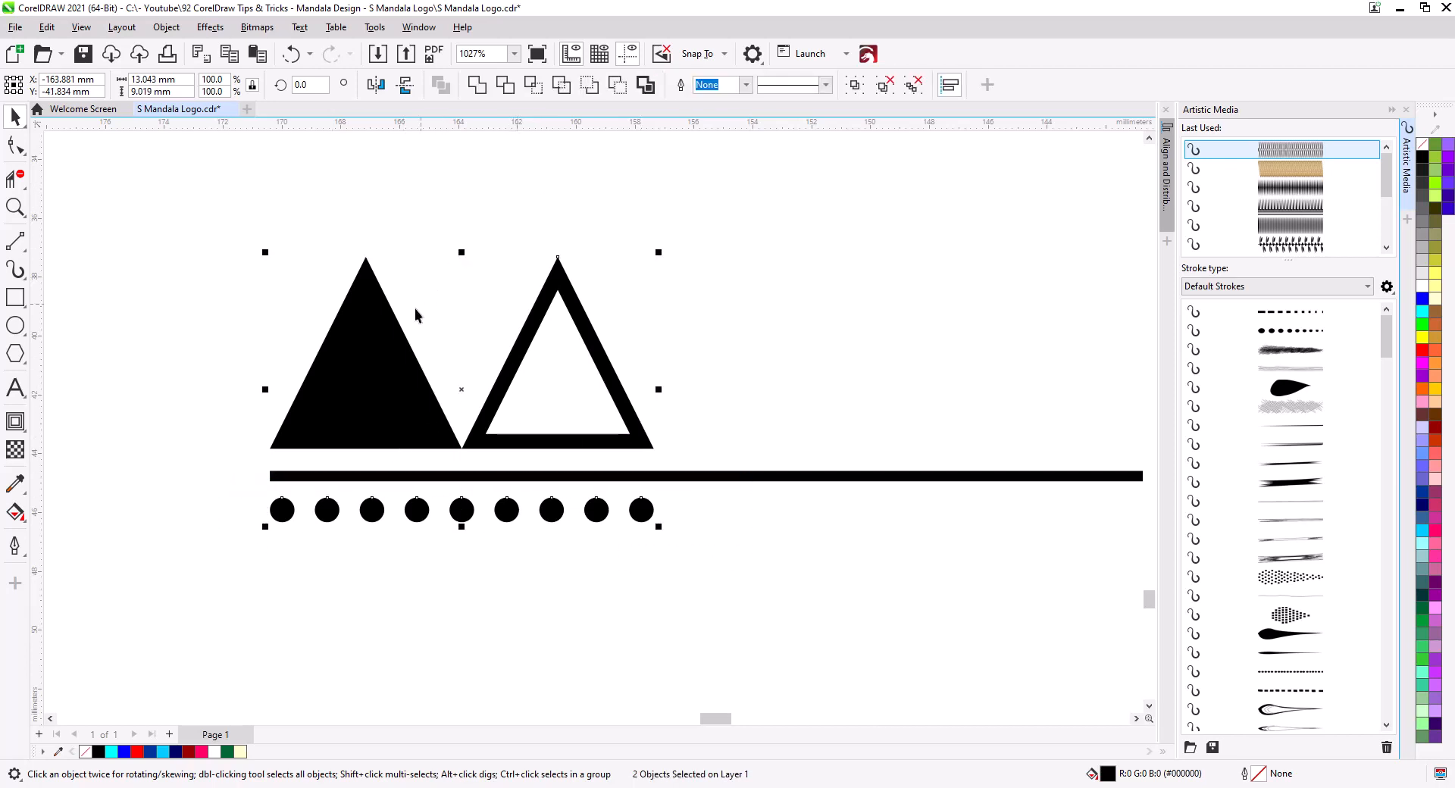
click(477, 85)
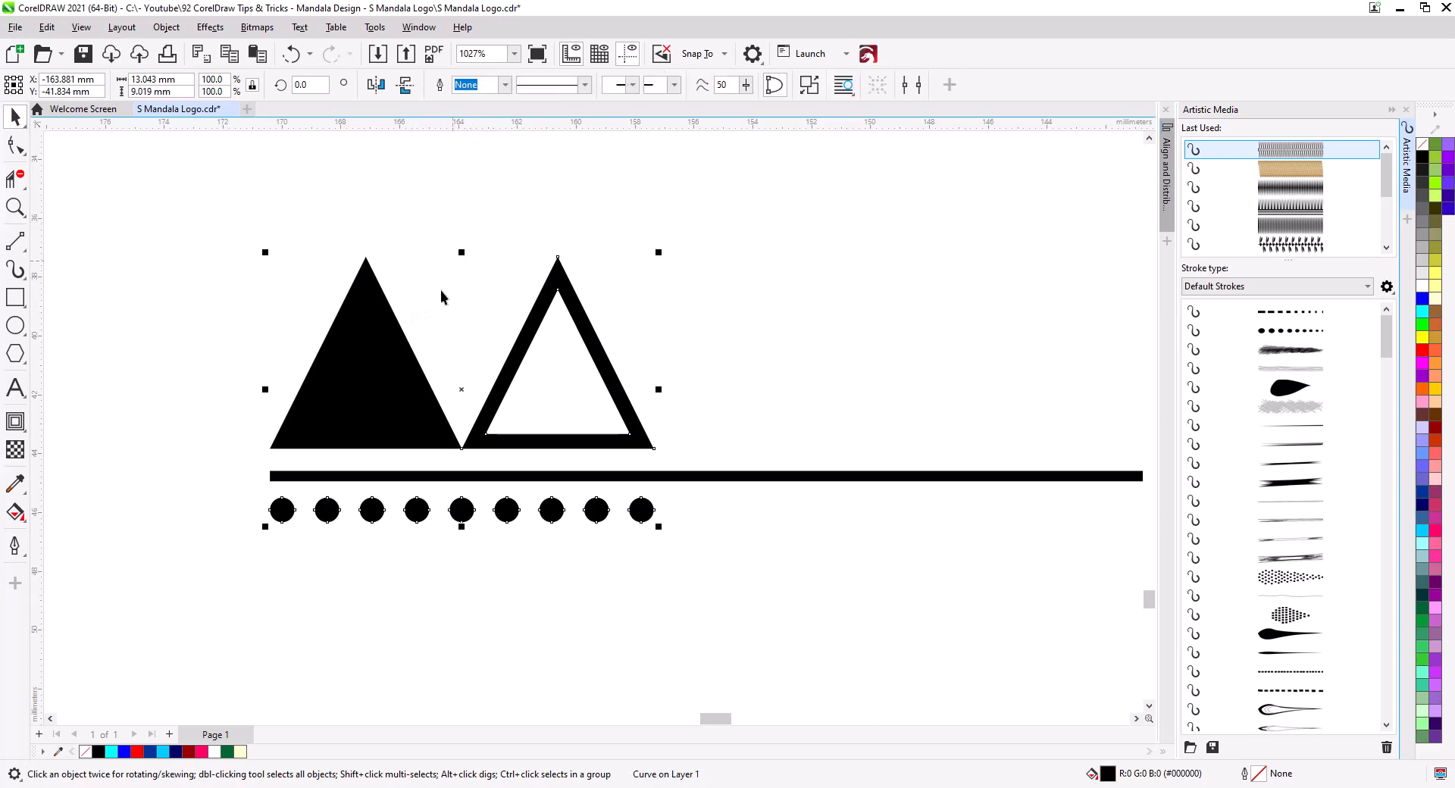
shift+click(377, 331)
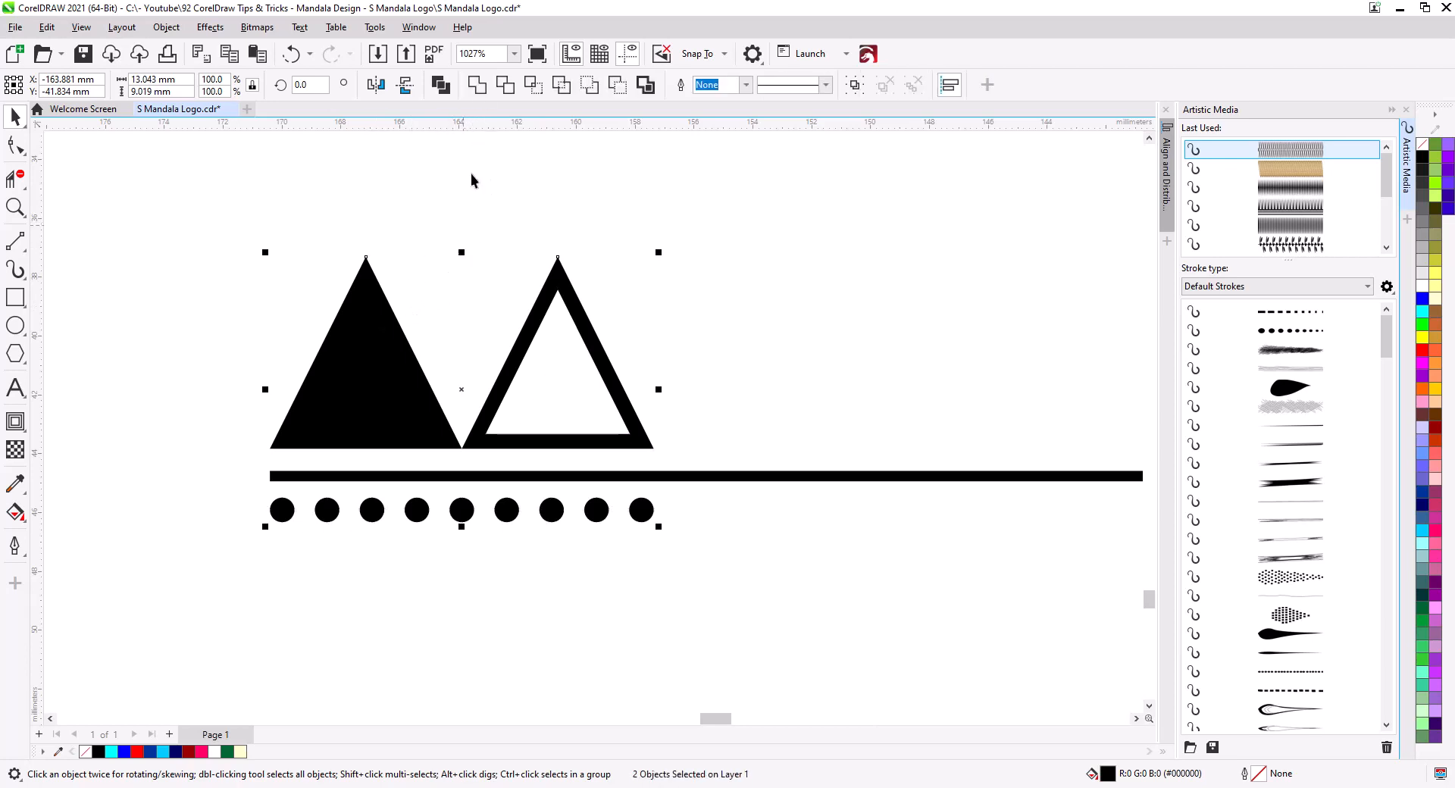
click(441, 86)
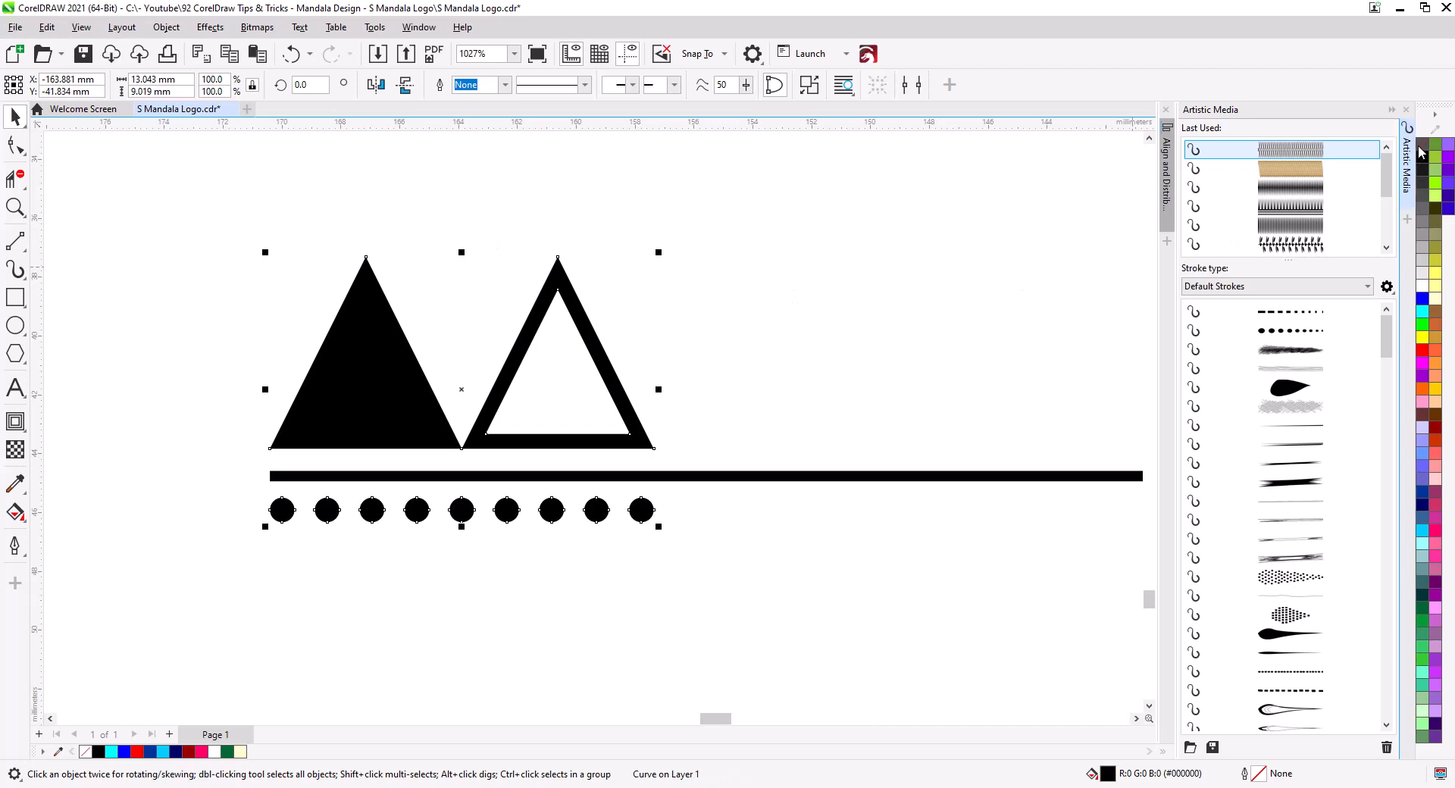
click(469, 423)
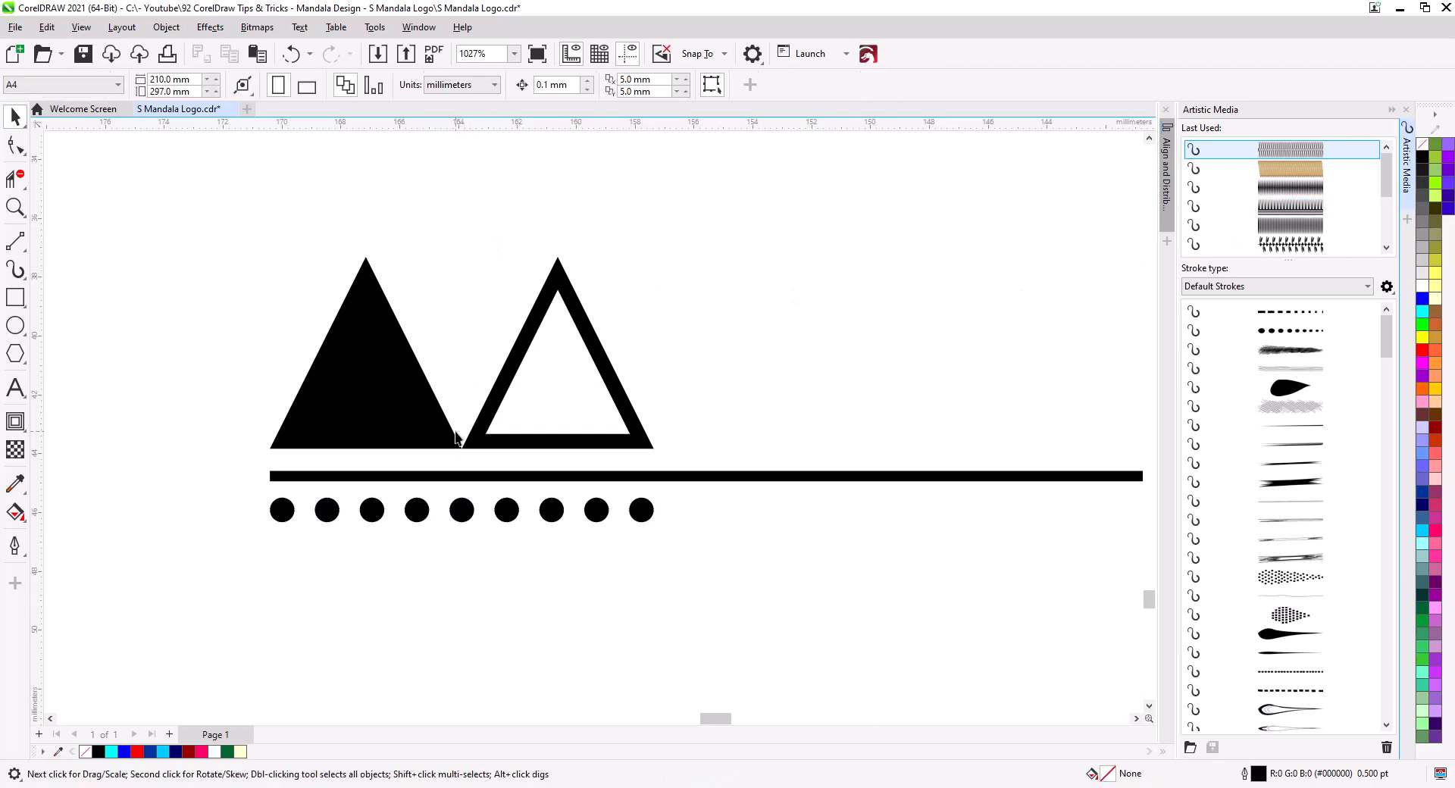
Place a copy of the combined triangle-and-dot motif directly after the first along the line, leaving a slight gap
scroll(369, 467, down, 4)
drag(400, 460, 296, 496)
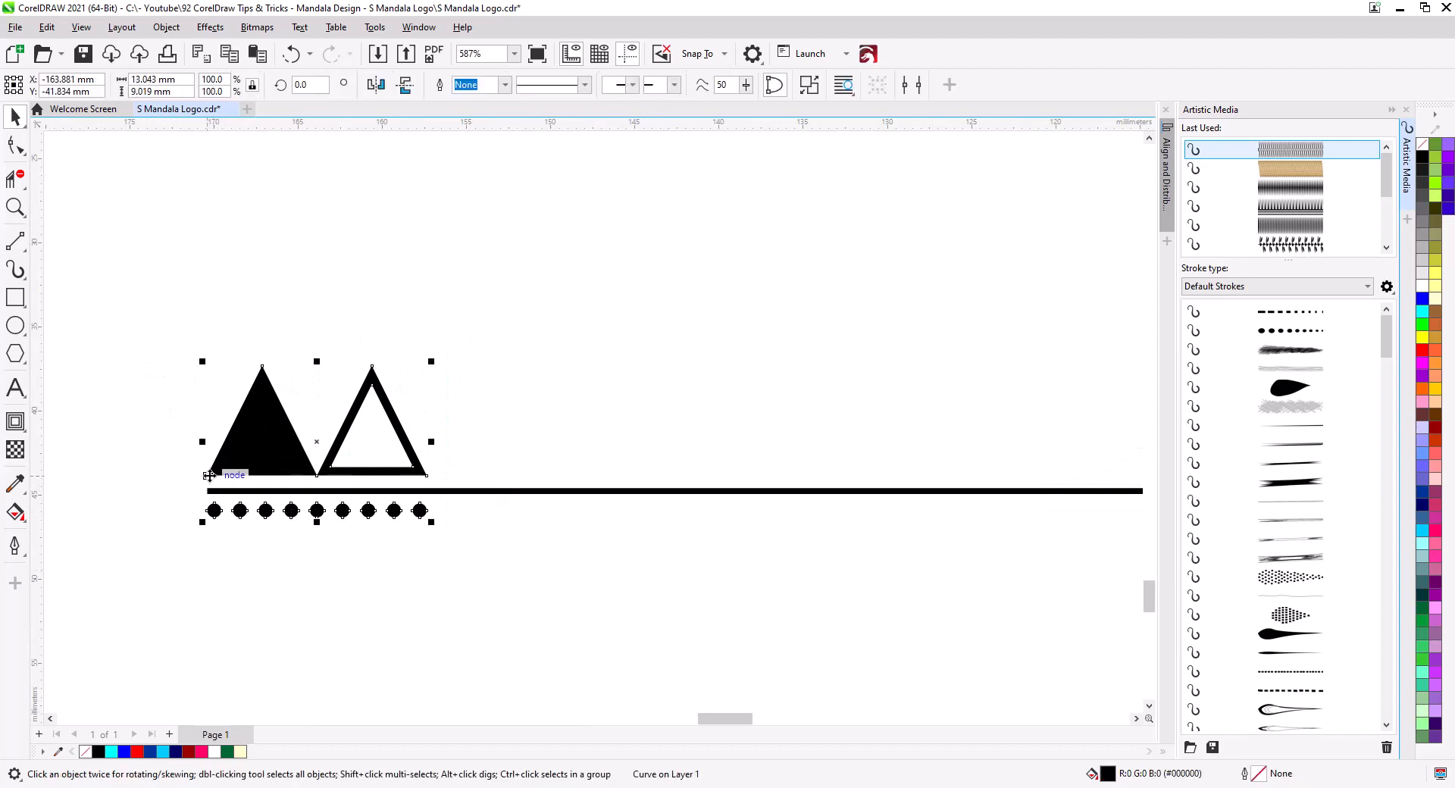
drag(207, 481, 434, 491)
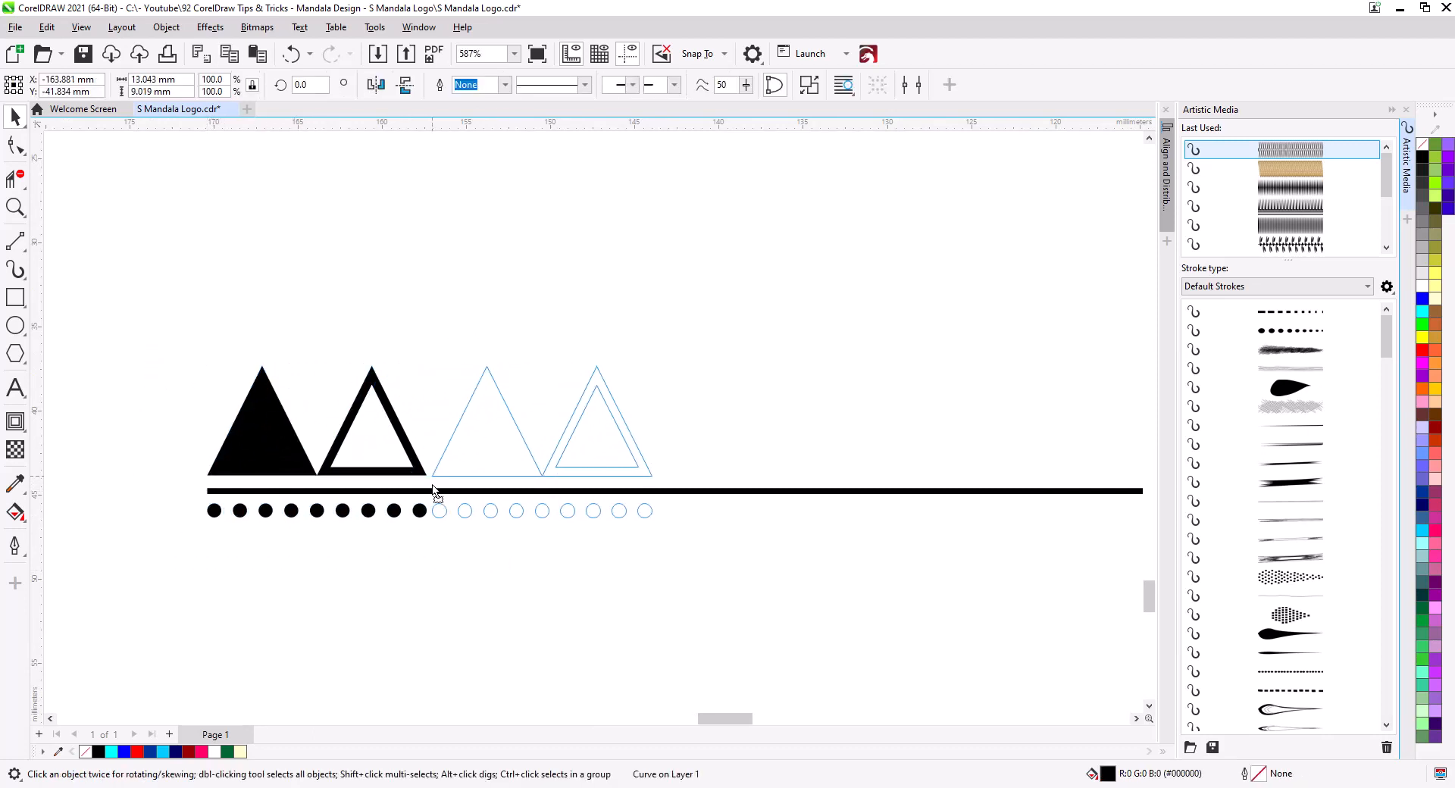
drag(434, 489, 437, 490)
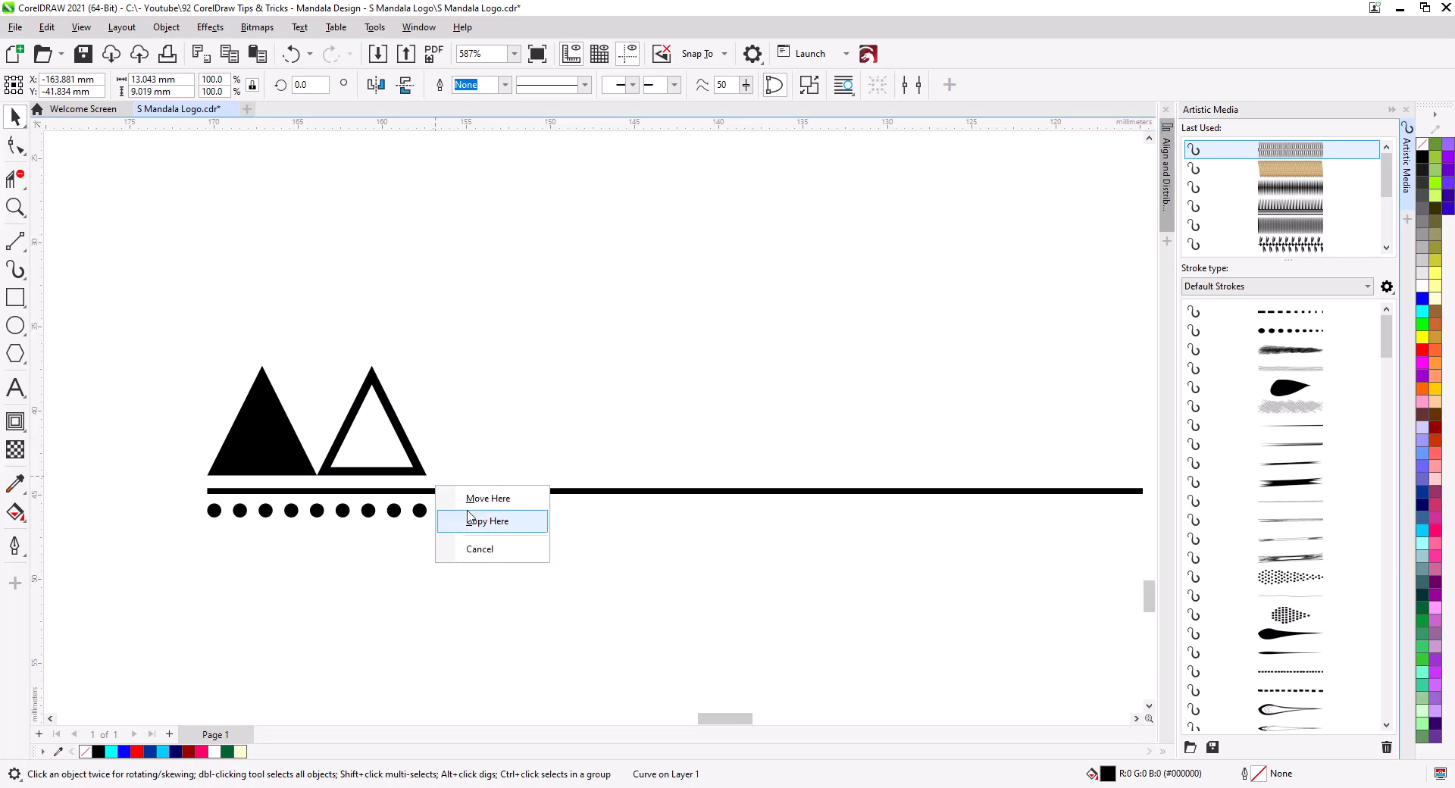
click(480, 520)
Repeat the duplication of the triangle-and-dot motif at equal spacing until the copies cover the full length of the line
key(ctrl+r)
key(ctrl+r)
key(ctrl+r)
scroll(413, 537, down, 7)
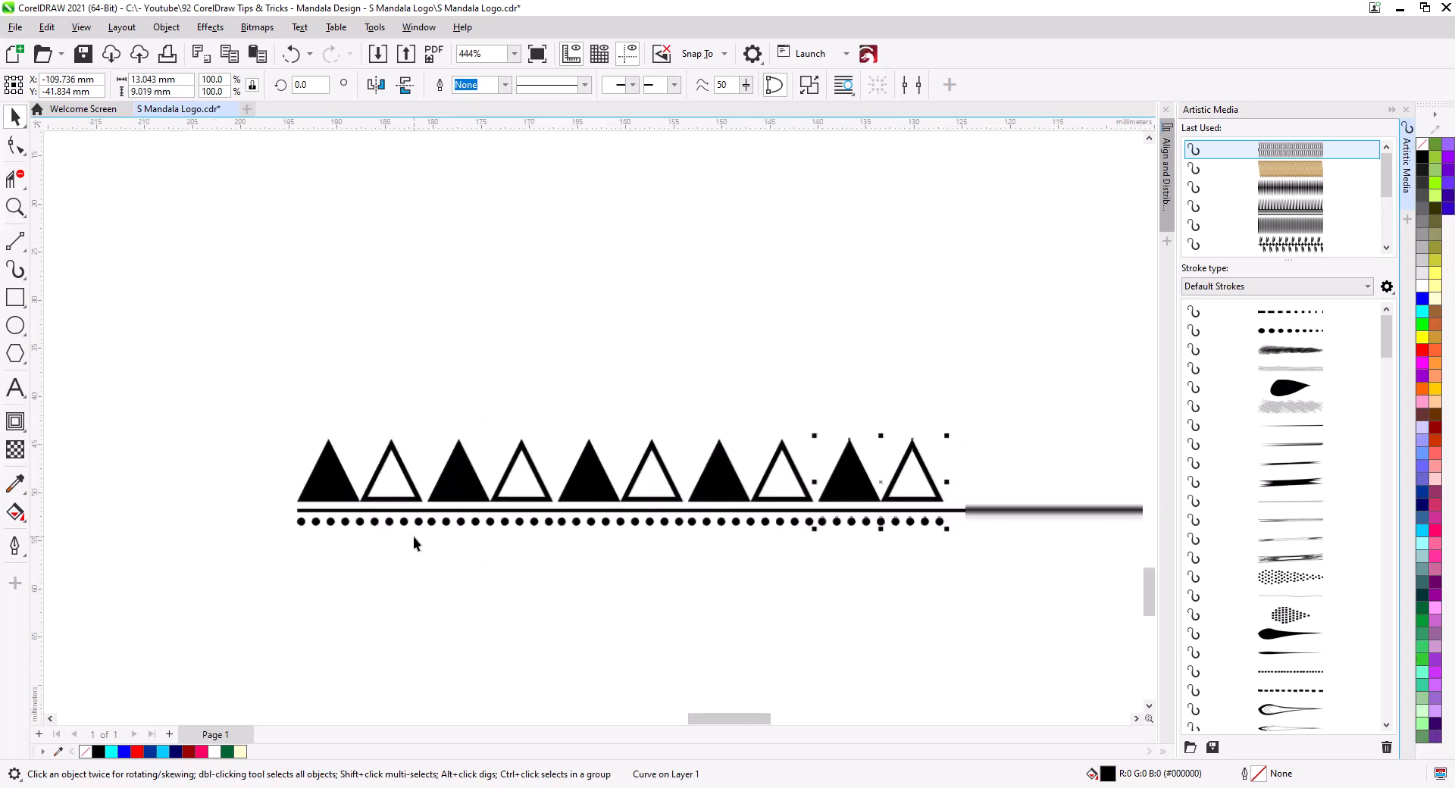
drag(583, 600, 390, 536)
key(ctrl+r)
key(ctrl+r)
key(ctrl+r)
key(ctrl+r)
key(ctrl+r)
key(ctrl+r)
scroll(560, 561, down, 4)
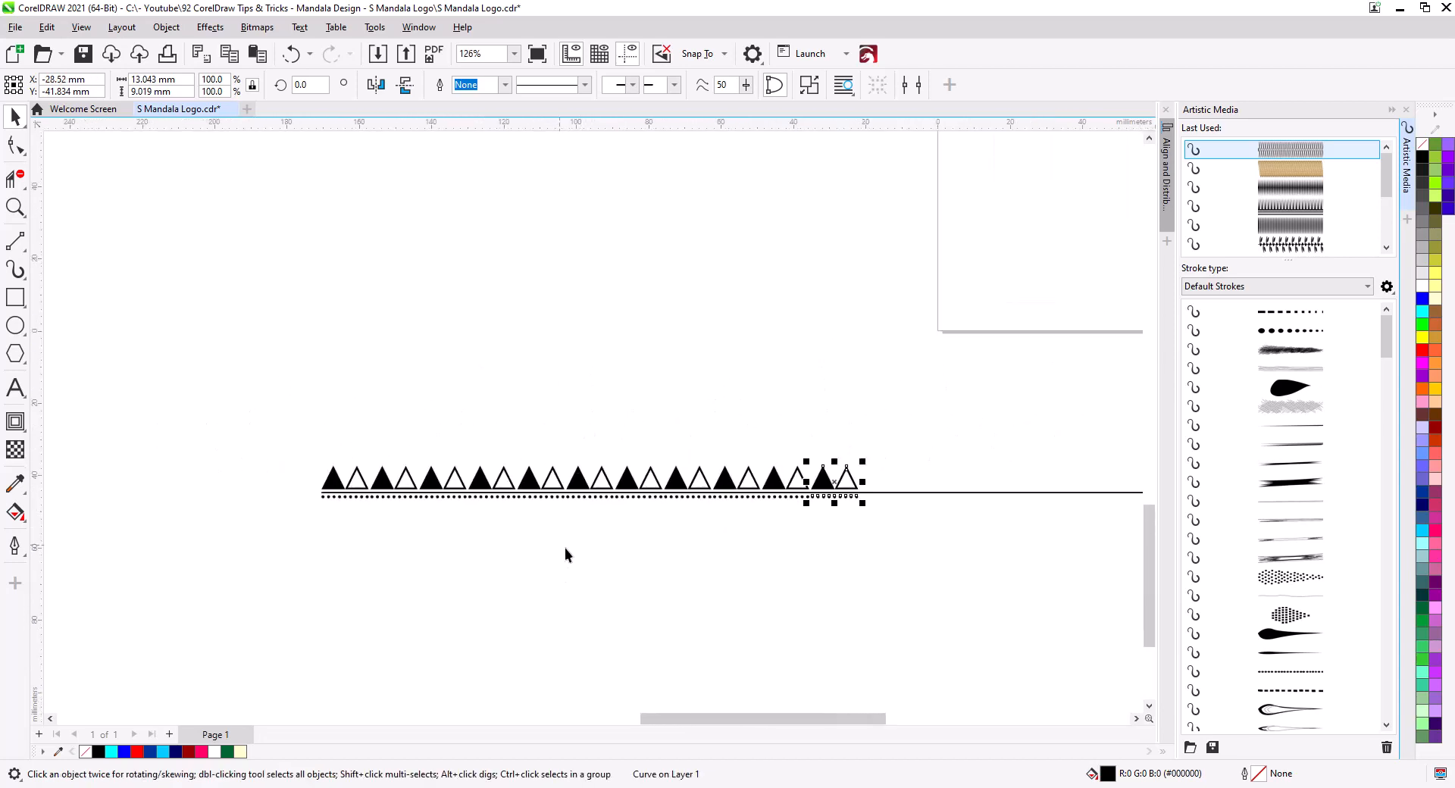
drag(676, 614, 498, 546)
key(ctrl+r)
key(ctrl+r)
key(ctrl+r)
key(ctrl+r)
key(ctrl+r)
key(ctrl+r)
drag(747, 566, 75, 579)
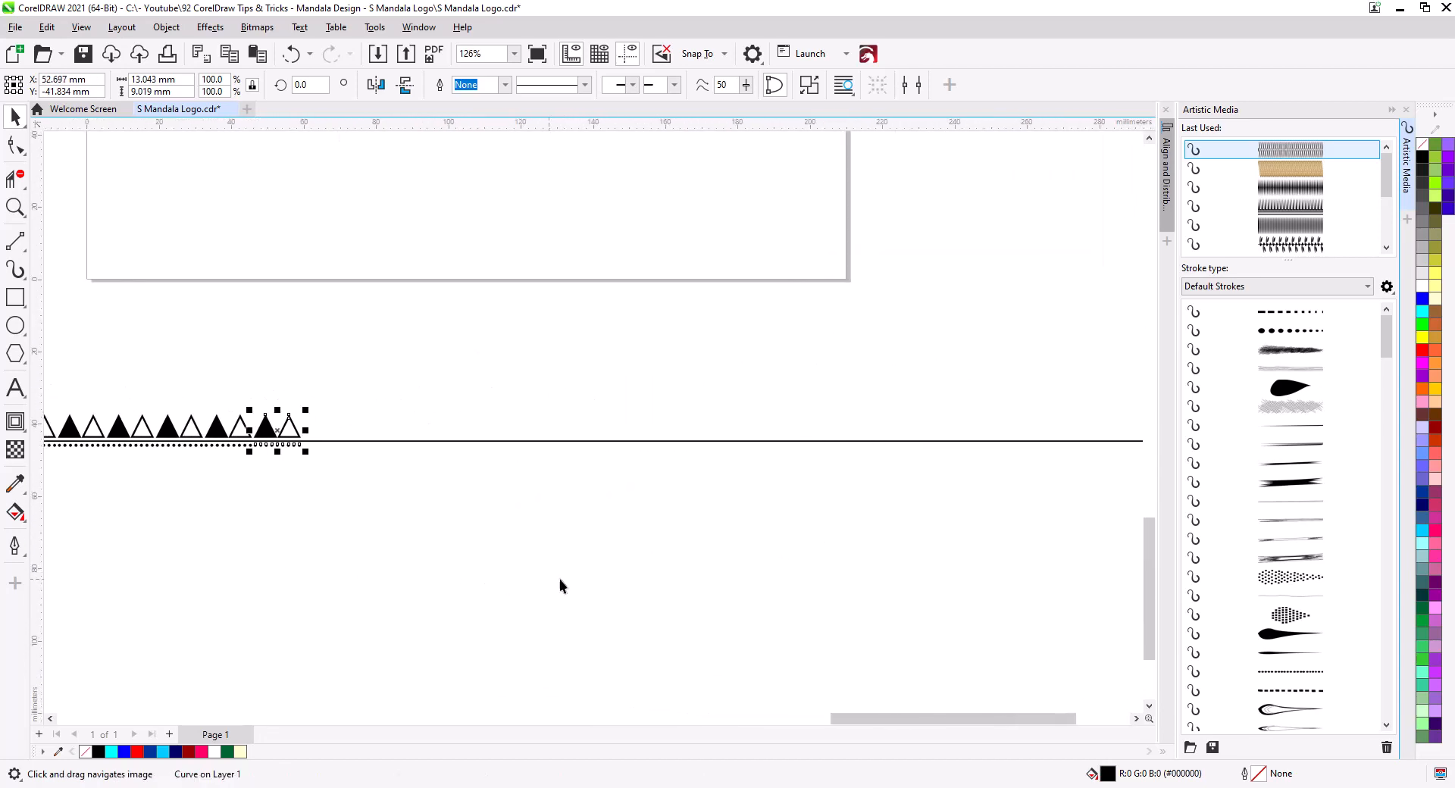
key(ctrl+r)
key(ctrl+r)
key(ctrl+r)
key(ctrl+r)
key(ctrl+r)
key(ctrl+r)
key(ctrl+r)
key(ctrl+r)
key(ctrl+r)
key(ctrl+r)
key(ctrl+r)
key(ctrl+r)
key(ctrl+r)
key(ctrl+r)
key(ctrl+r)
key(ctrl+r)
key(ctrl+r)
scroll(543, 534, down, 5)
key(ctrl+r)
key(ctrl+r)
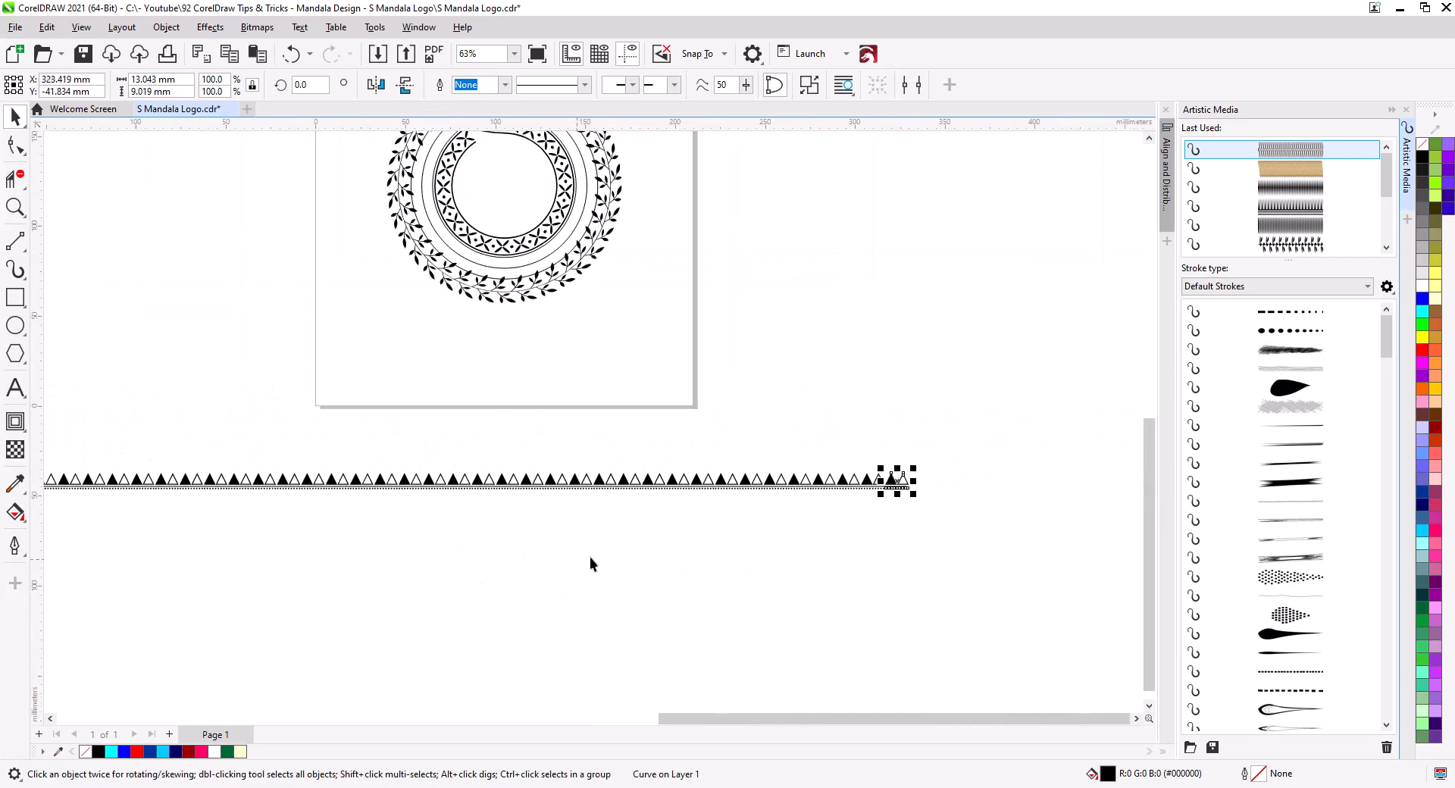
Stretch the end of the border line to the outer edge of the last motif, making it about 500.35 mm long
scroll(894, 476, up, 13)
click(961, 458)
scroll(961, 451, up, 8)
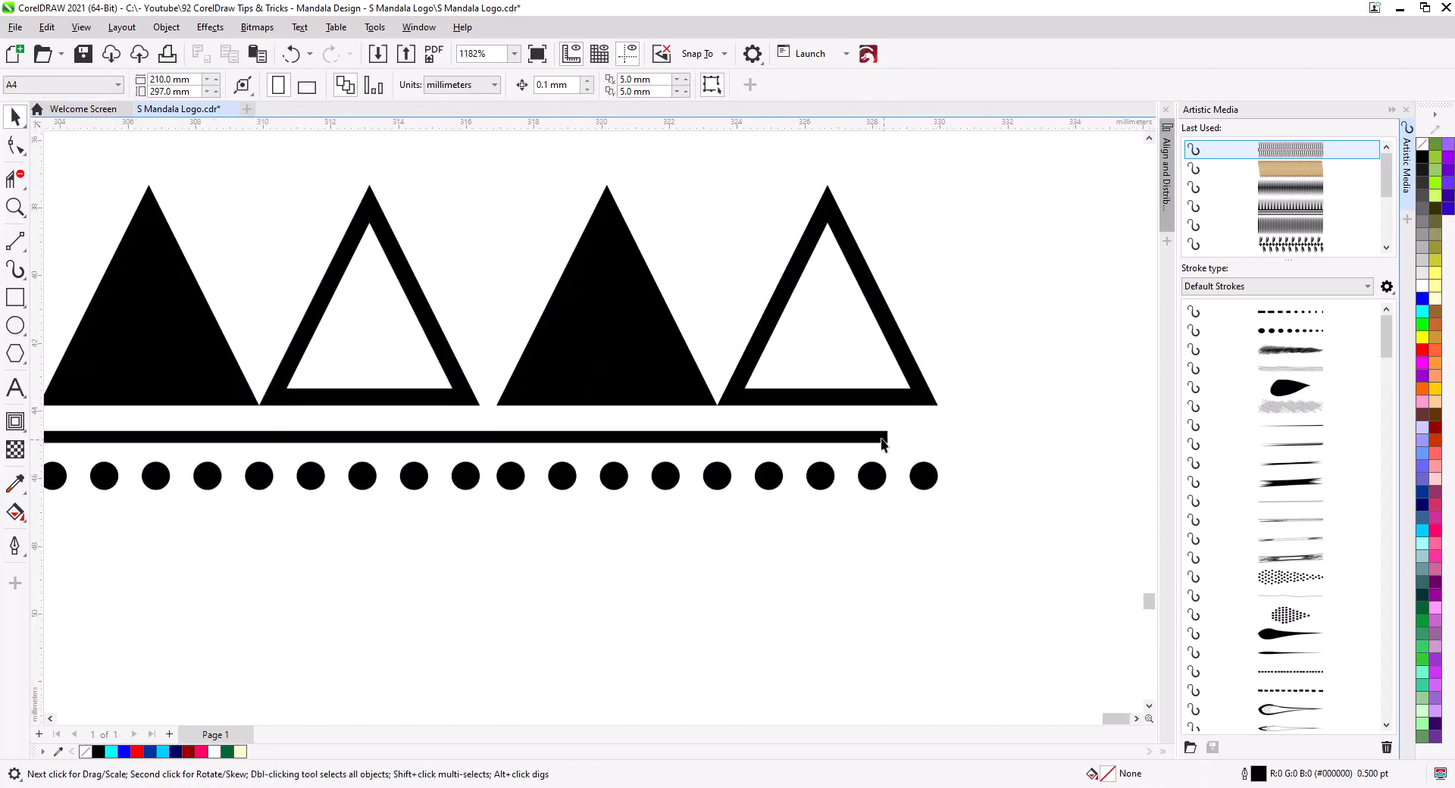
click(884, 438)
drag(893, 437, 944, 437)
scroll(825, 478, down, 19)
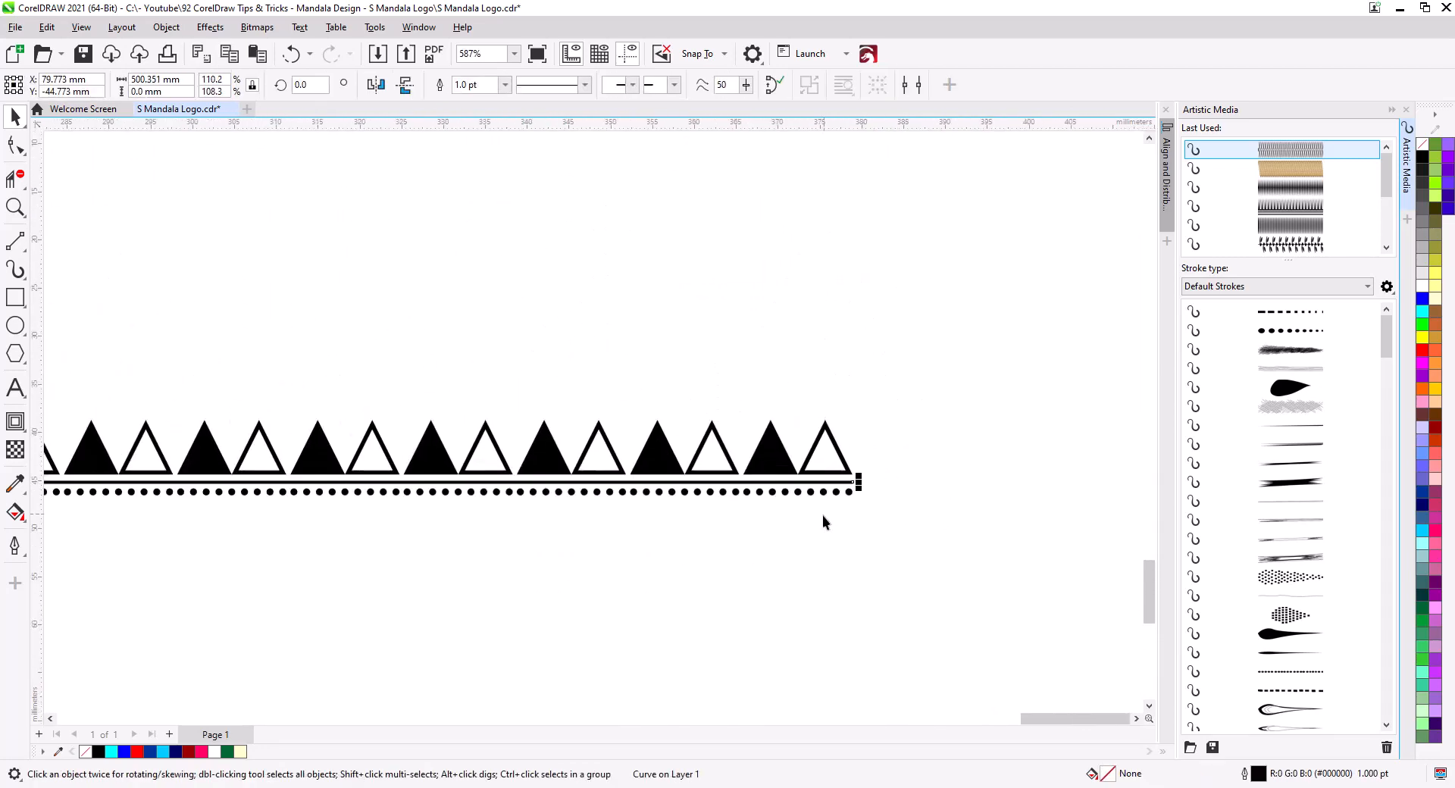
scroll(805, 561, up, 1)
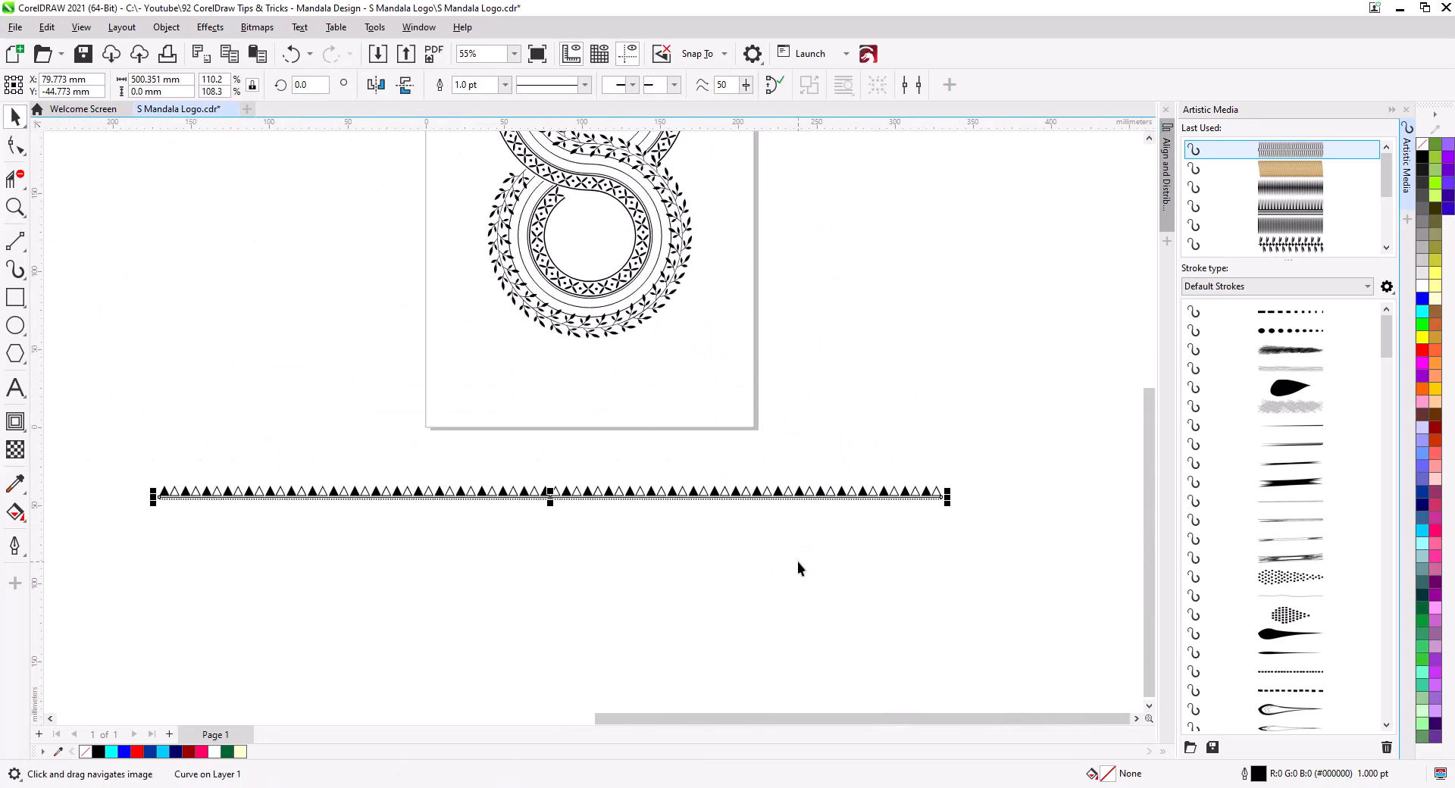
Select the line with all its motifs and save them as a Brushes stroke in the Artistic Media folder
drag(242, 451, 144, 457)
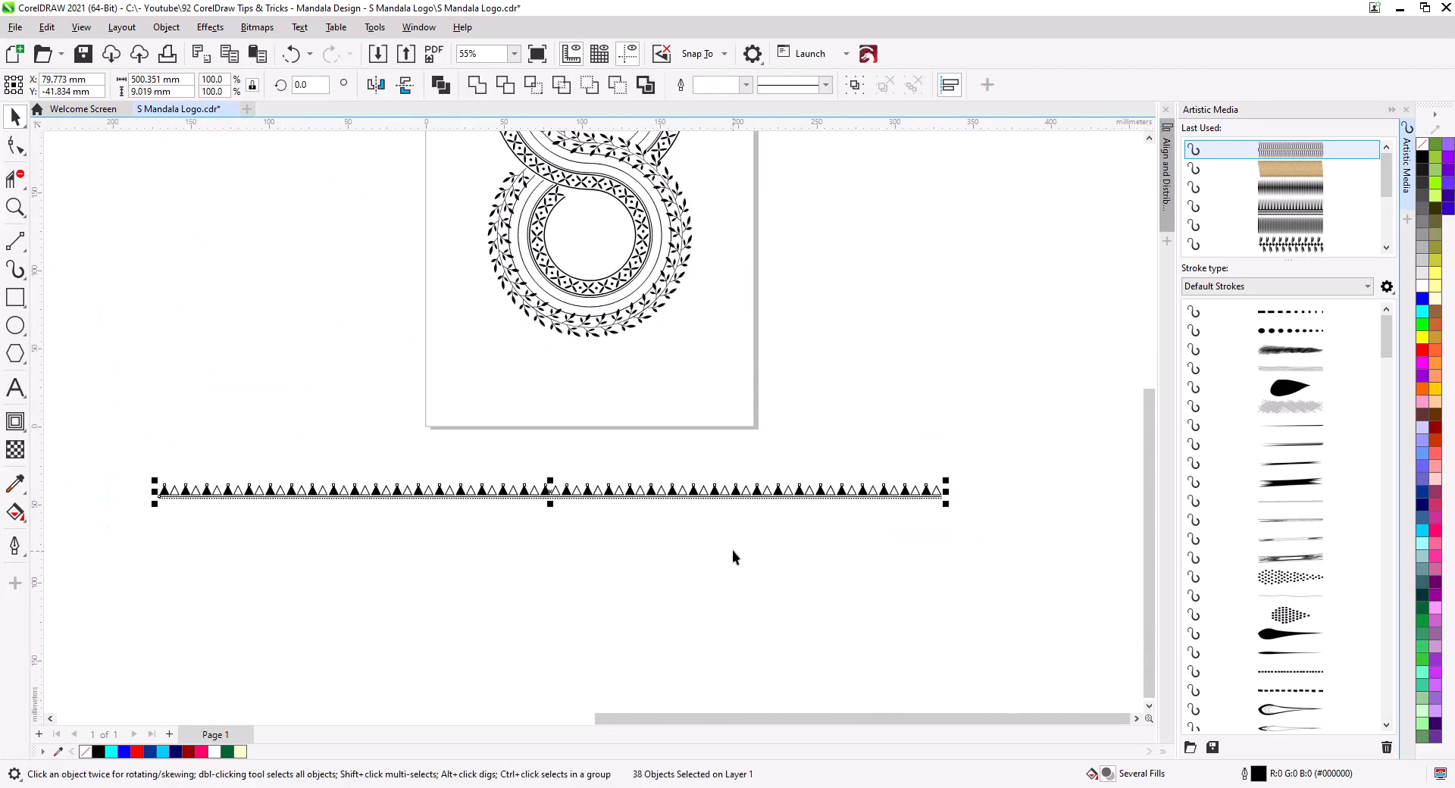
click(1213, 748)
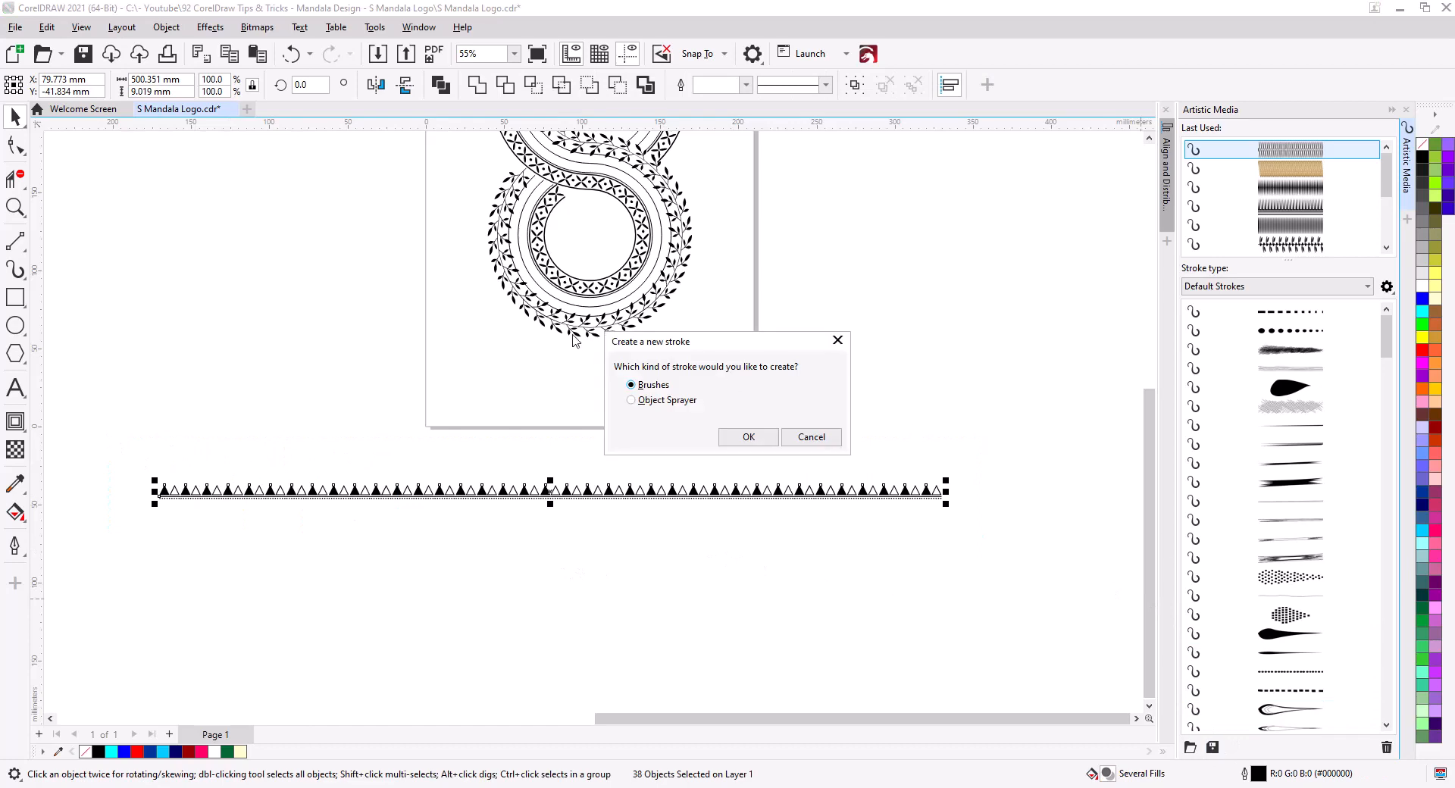
click(749, 437)
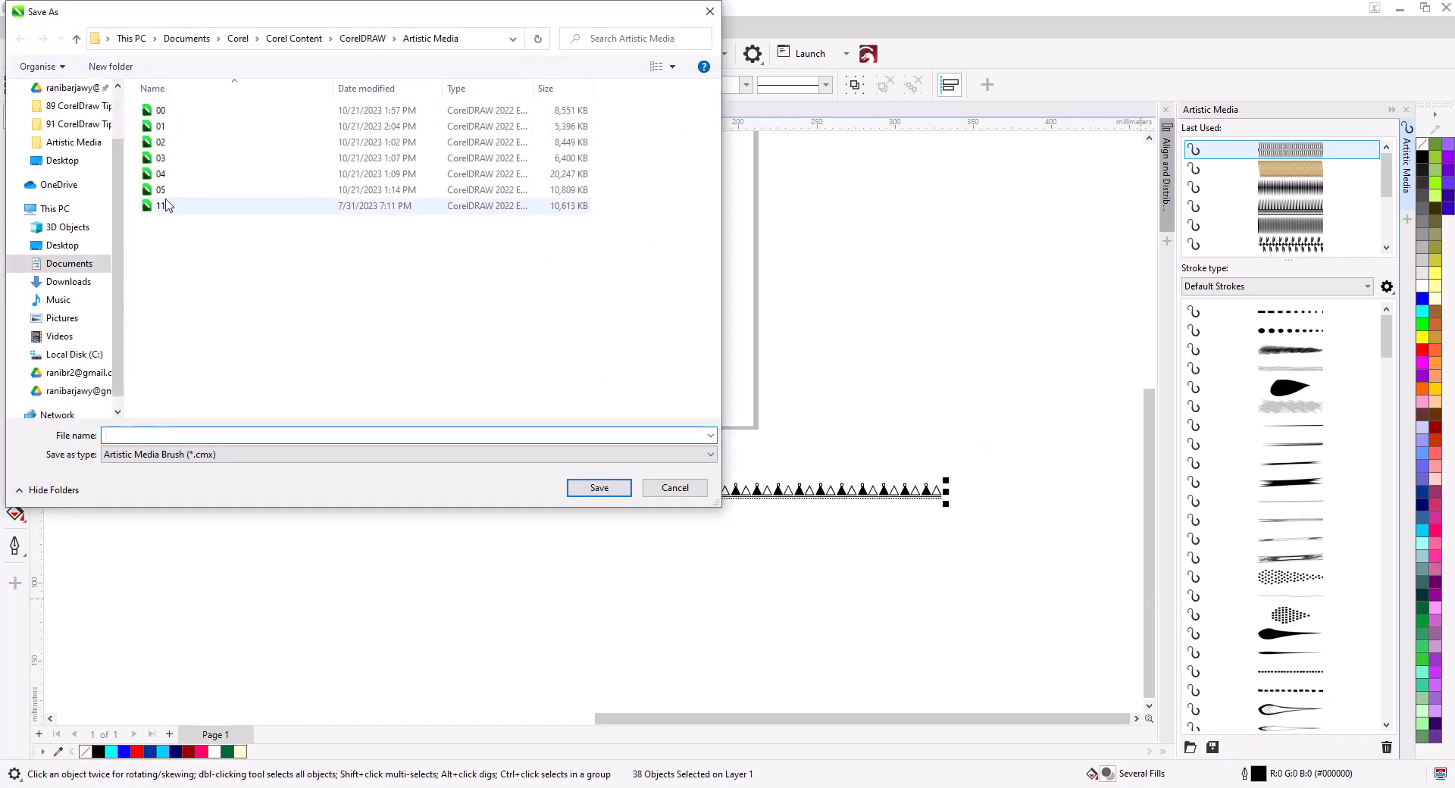
double_click(160, 142)
key(Return)
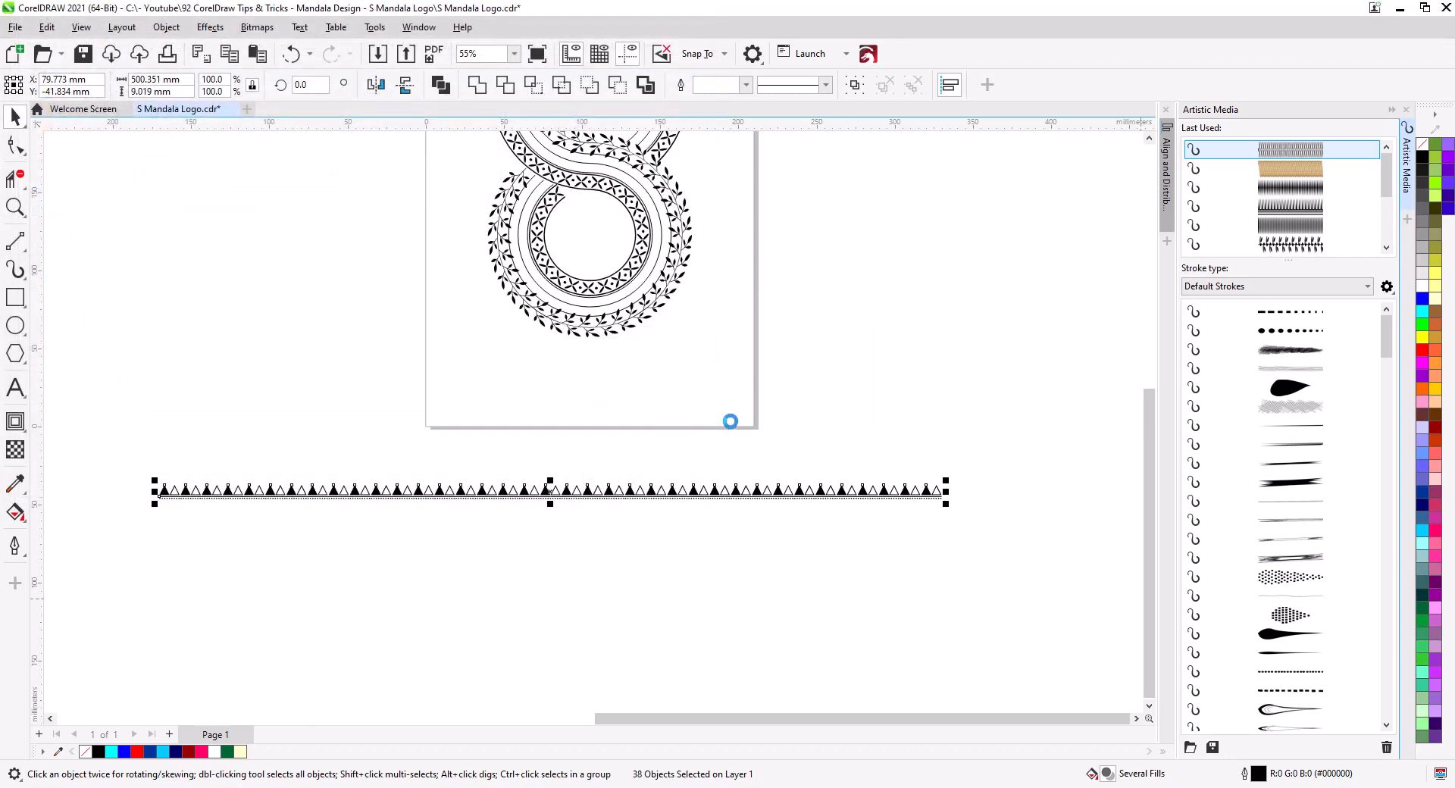
Apply the new triangle-and-dot brush to the S curve between the leaf border and the flower border
key(i)
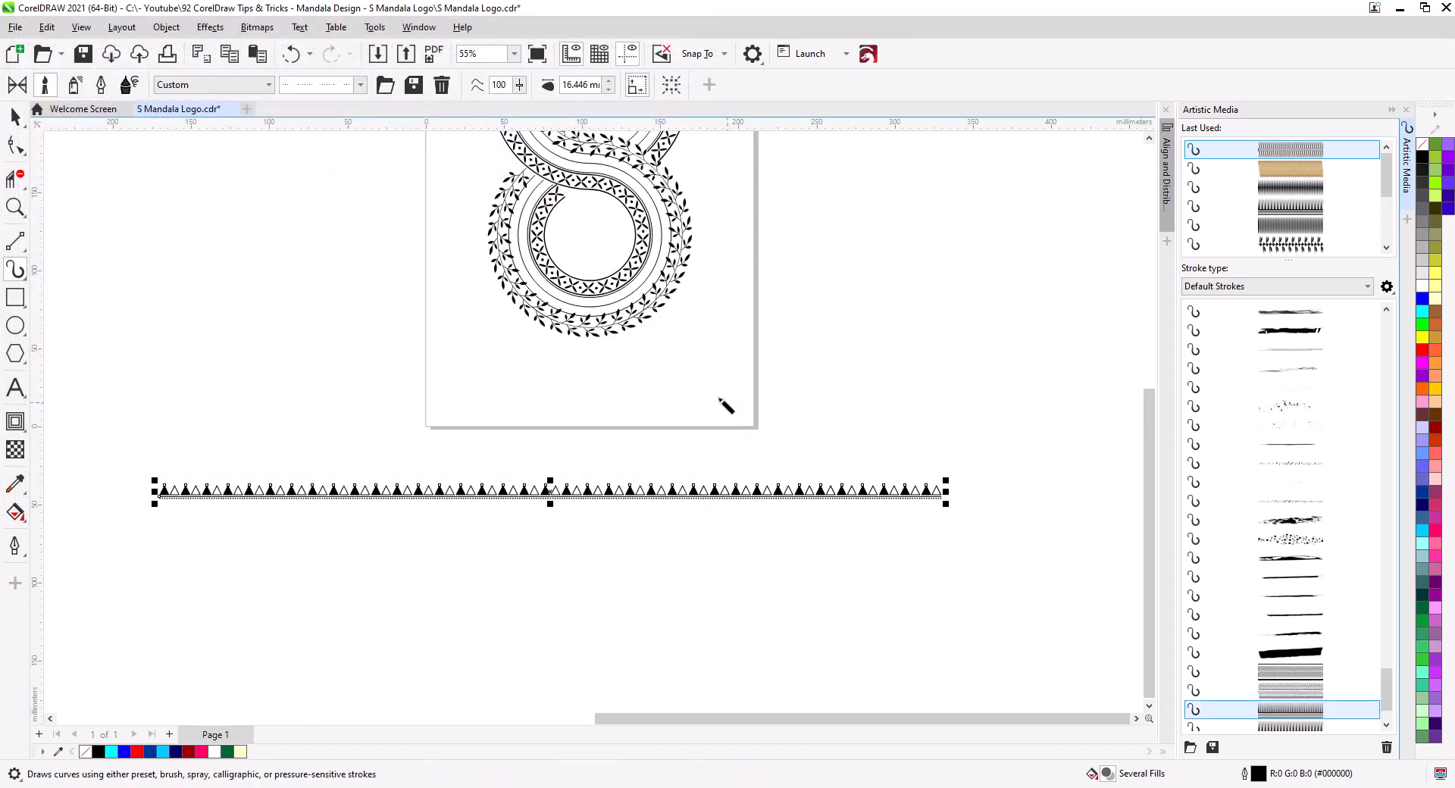
click(15, 115)
click(526, 204)
key(ctrl+l)
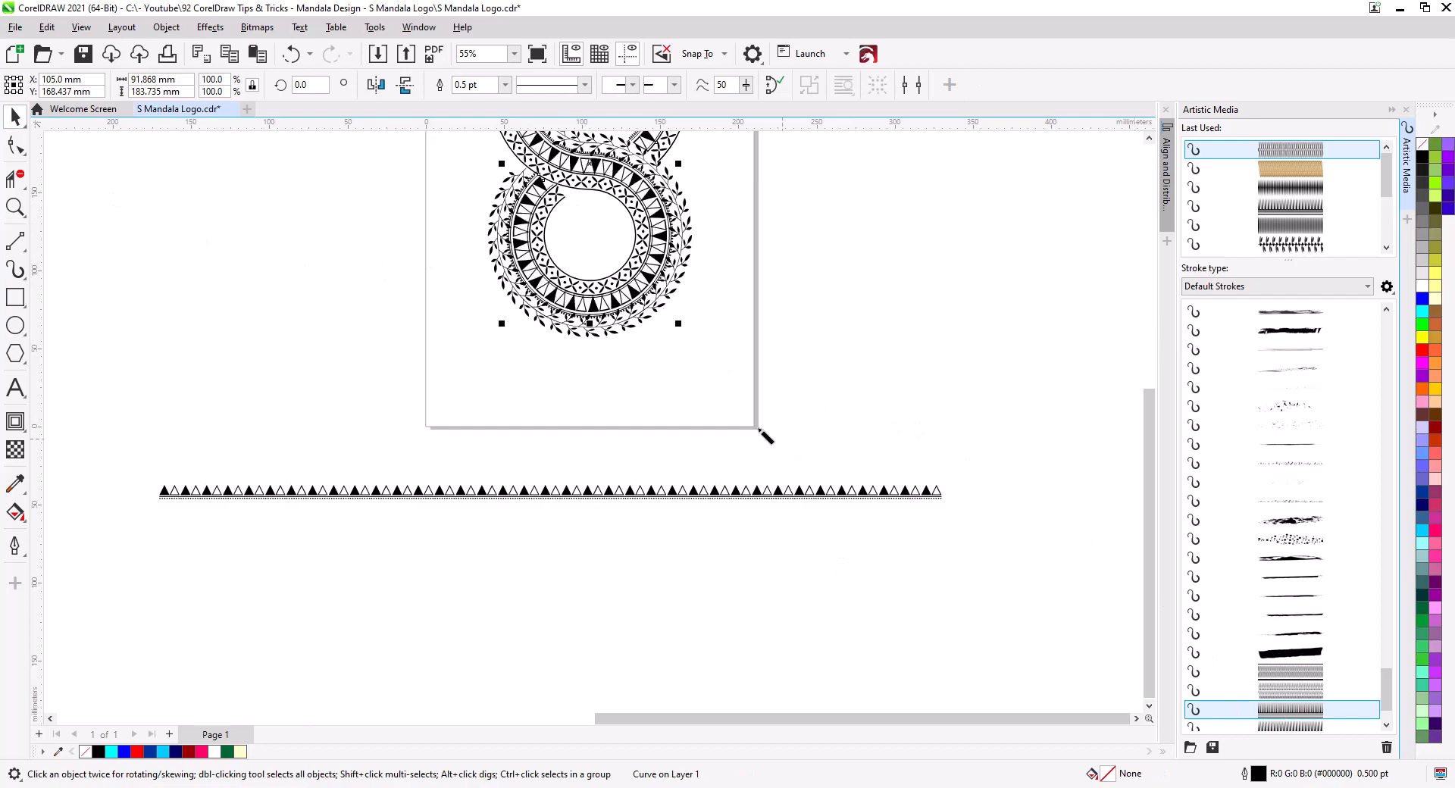
Reduce the stroke width of the triangle-and-dot border to 5.551 mm
scroll(655, 229, up, 1)
drag(655, 186, 723, 523)
scroll(671, 539, up, 8)
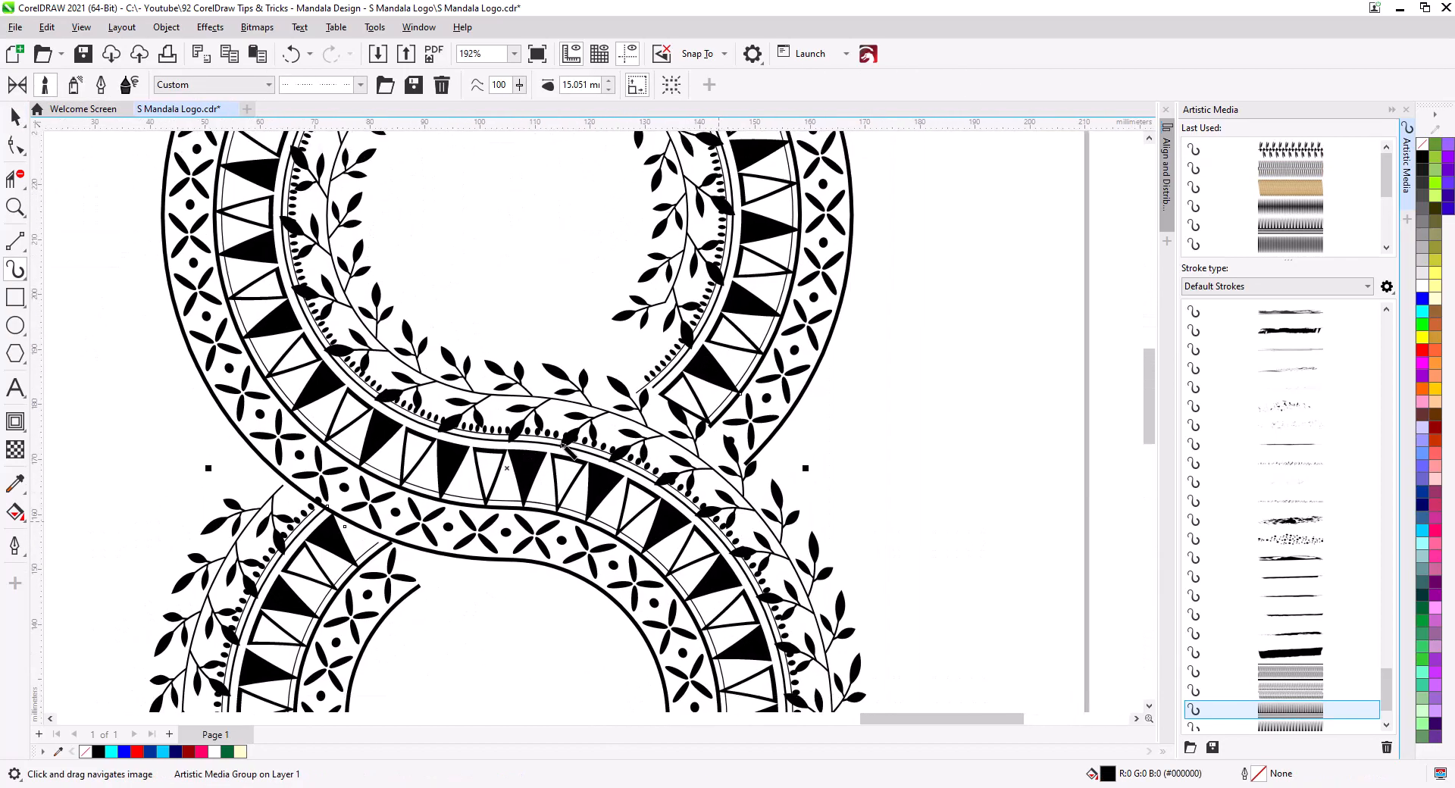
click(608, 90)
click(609, 89)
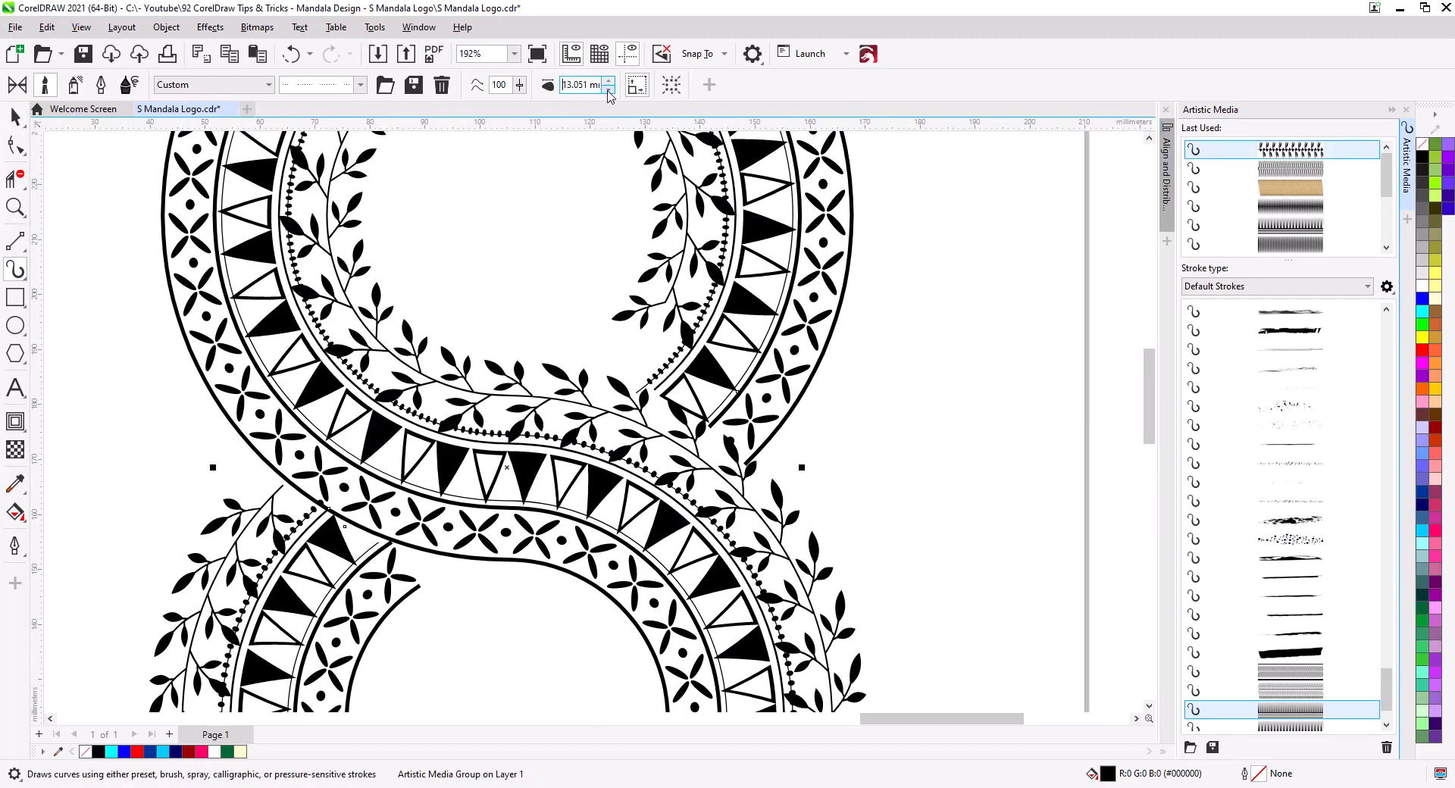
click(608, 89)
click(609, 89)
click(609, 89)
click(608, 89)
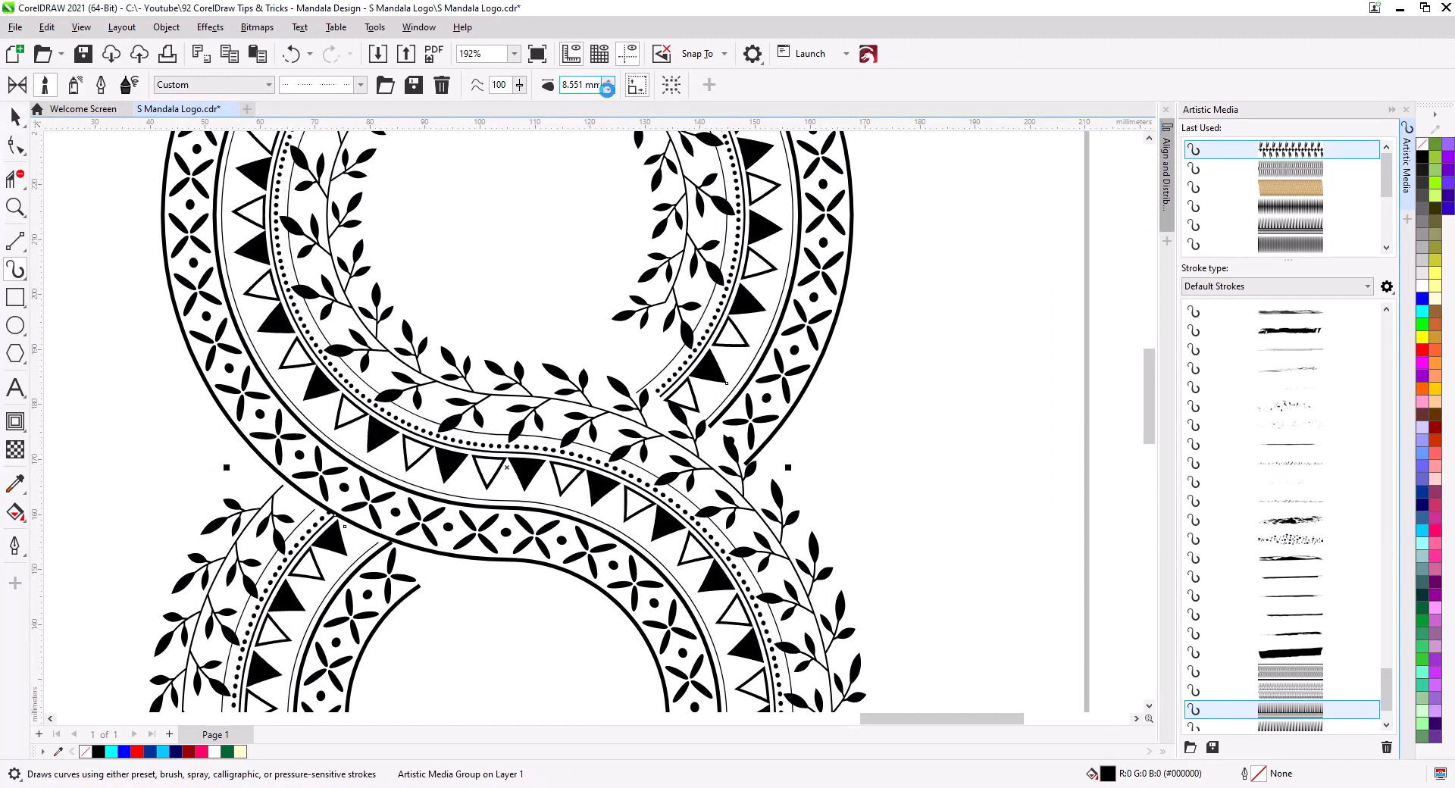
click(609, 89)
click(609, 90)
click(609, 89)
click(608, 90)
click(609, 89)
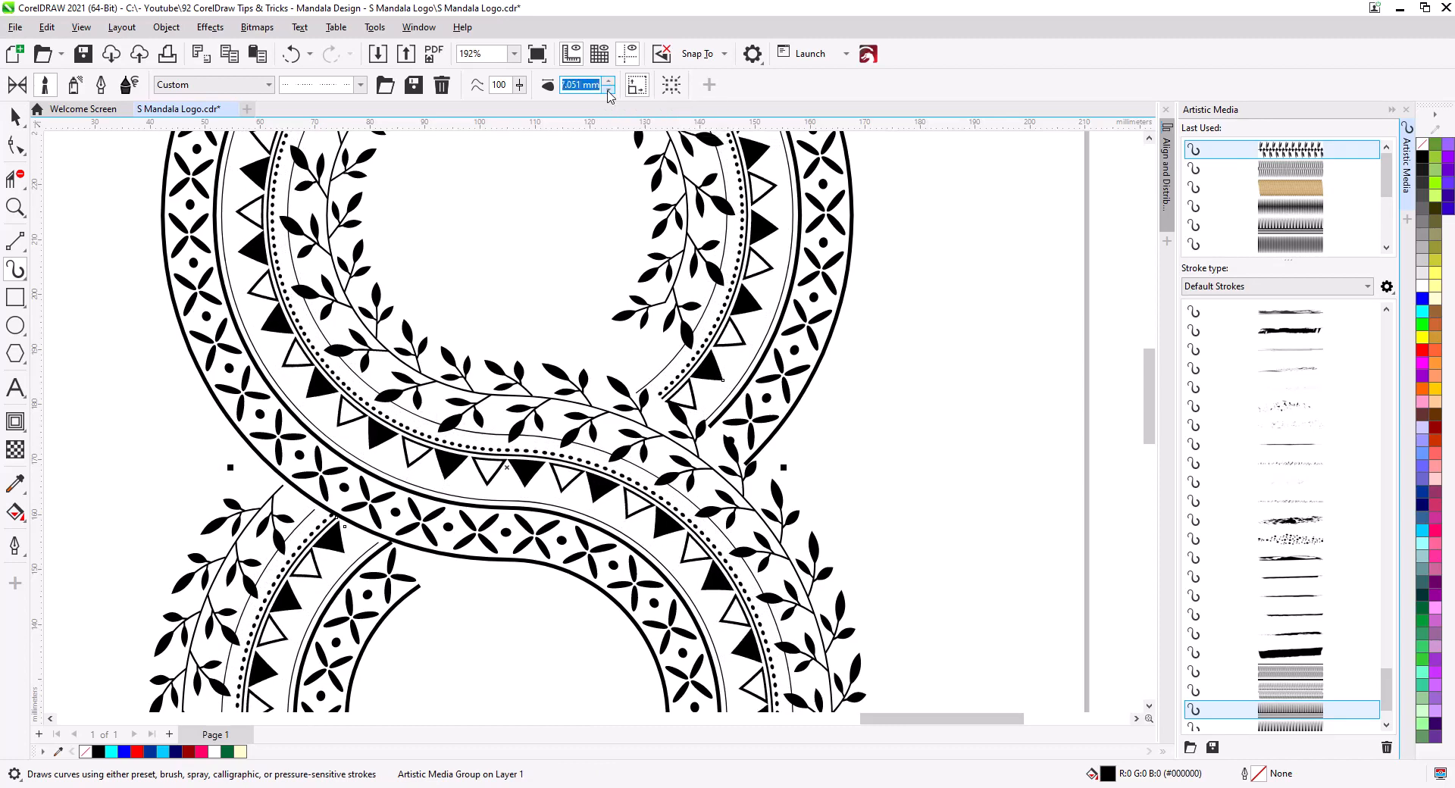
click(608, 89)
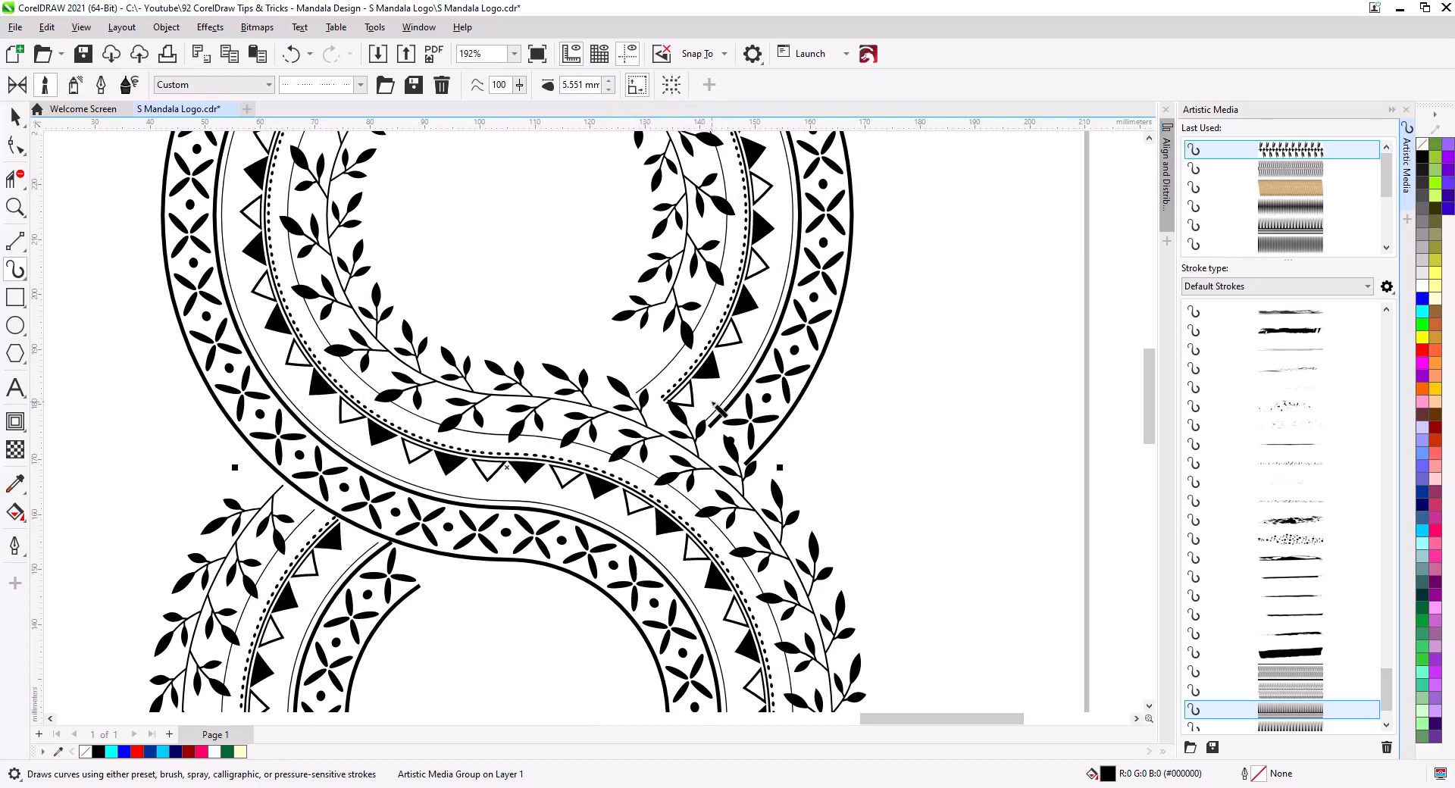
scroll(716, 409, up, 3)
click(15, 144)
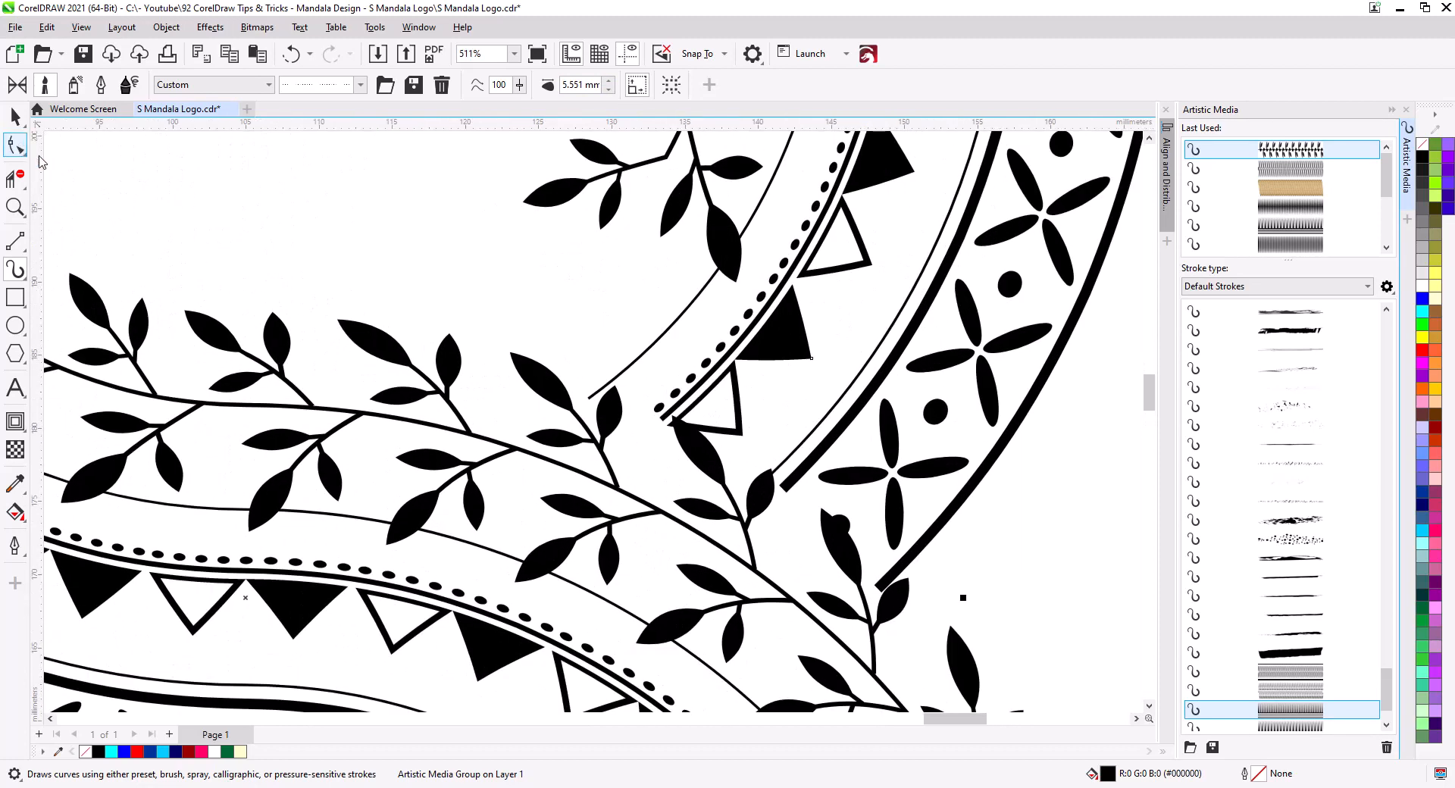
click(674, 453)
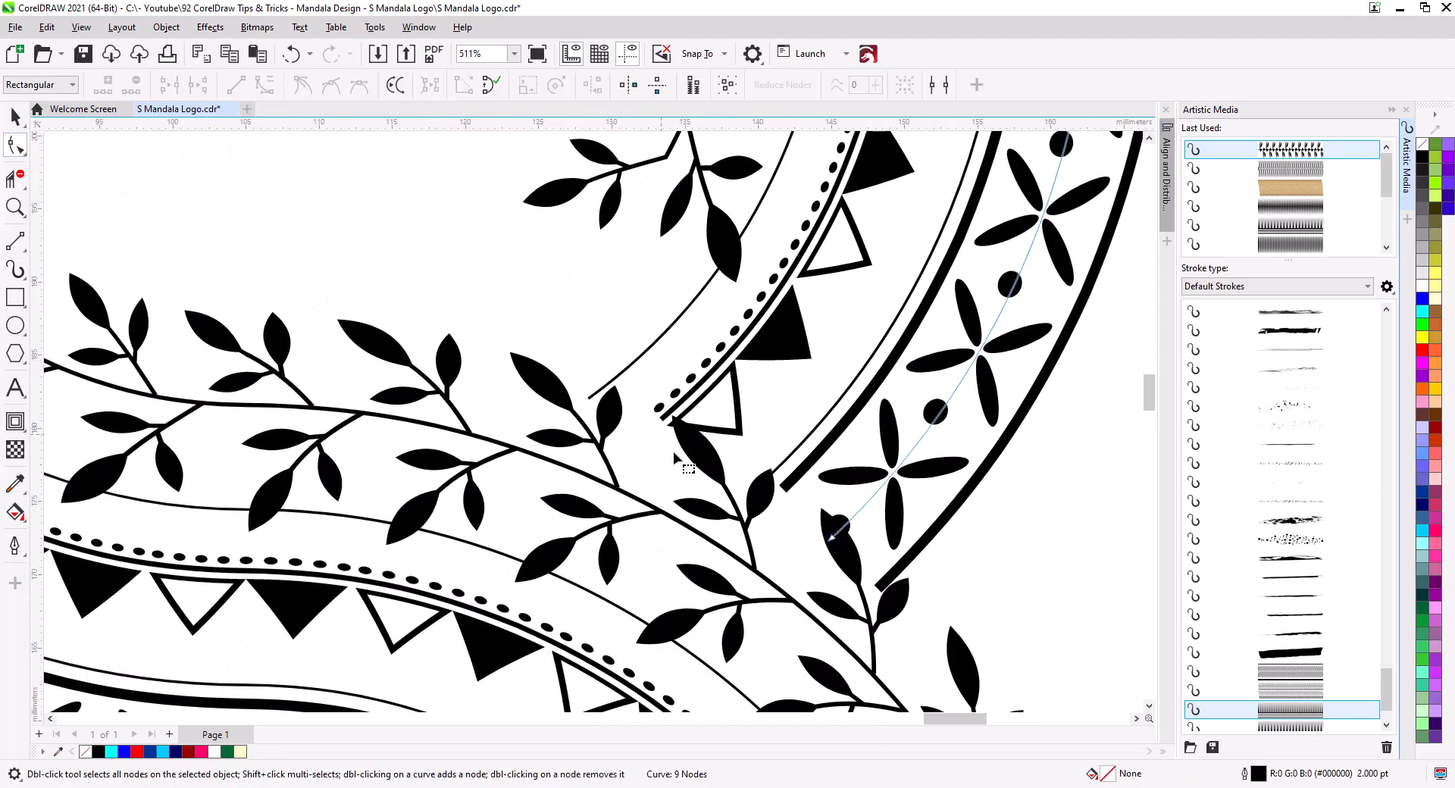
click(666, 413)
drag(542, 583, 789, 264)
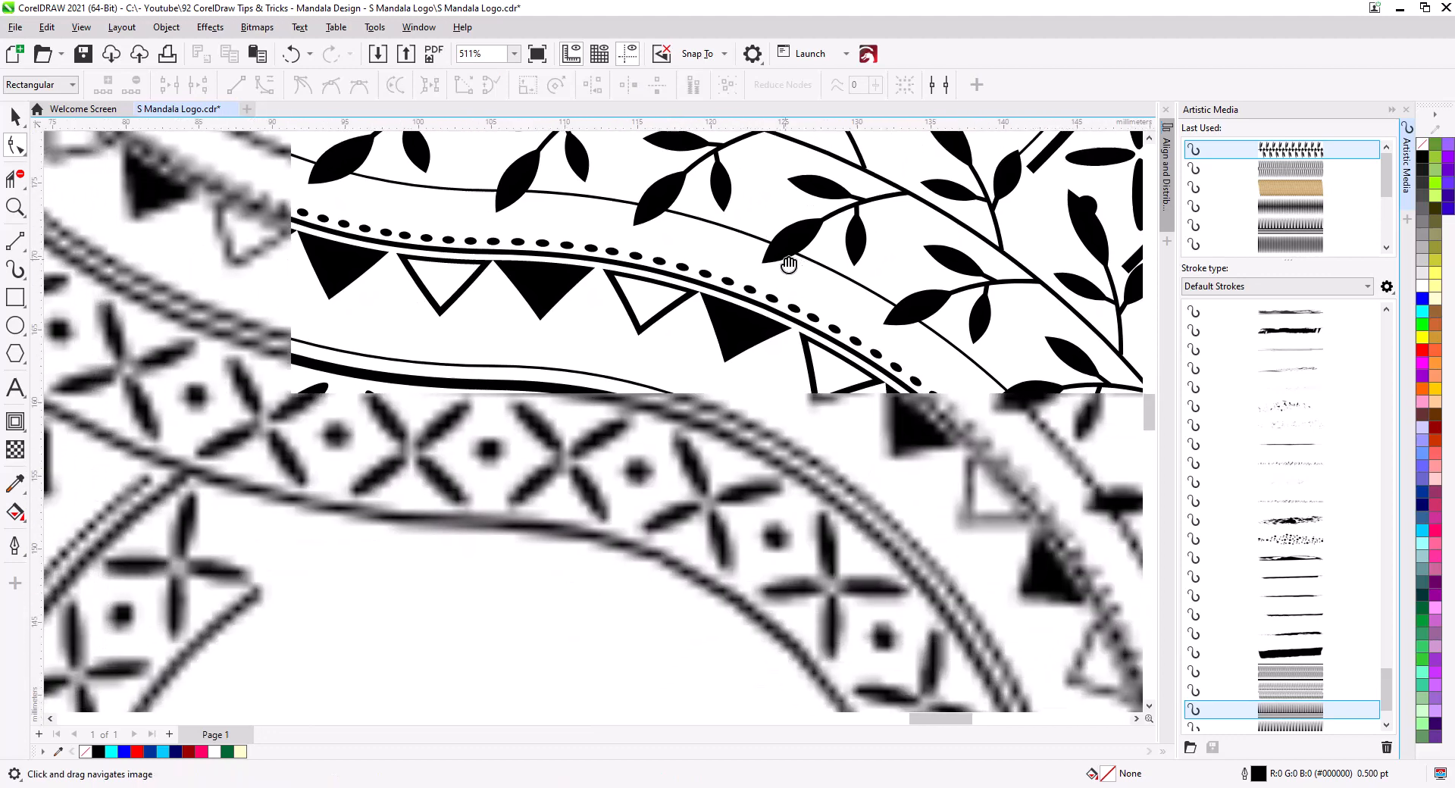
drag(352, 602, 582, 564)
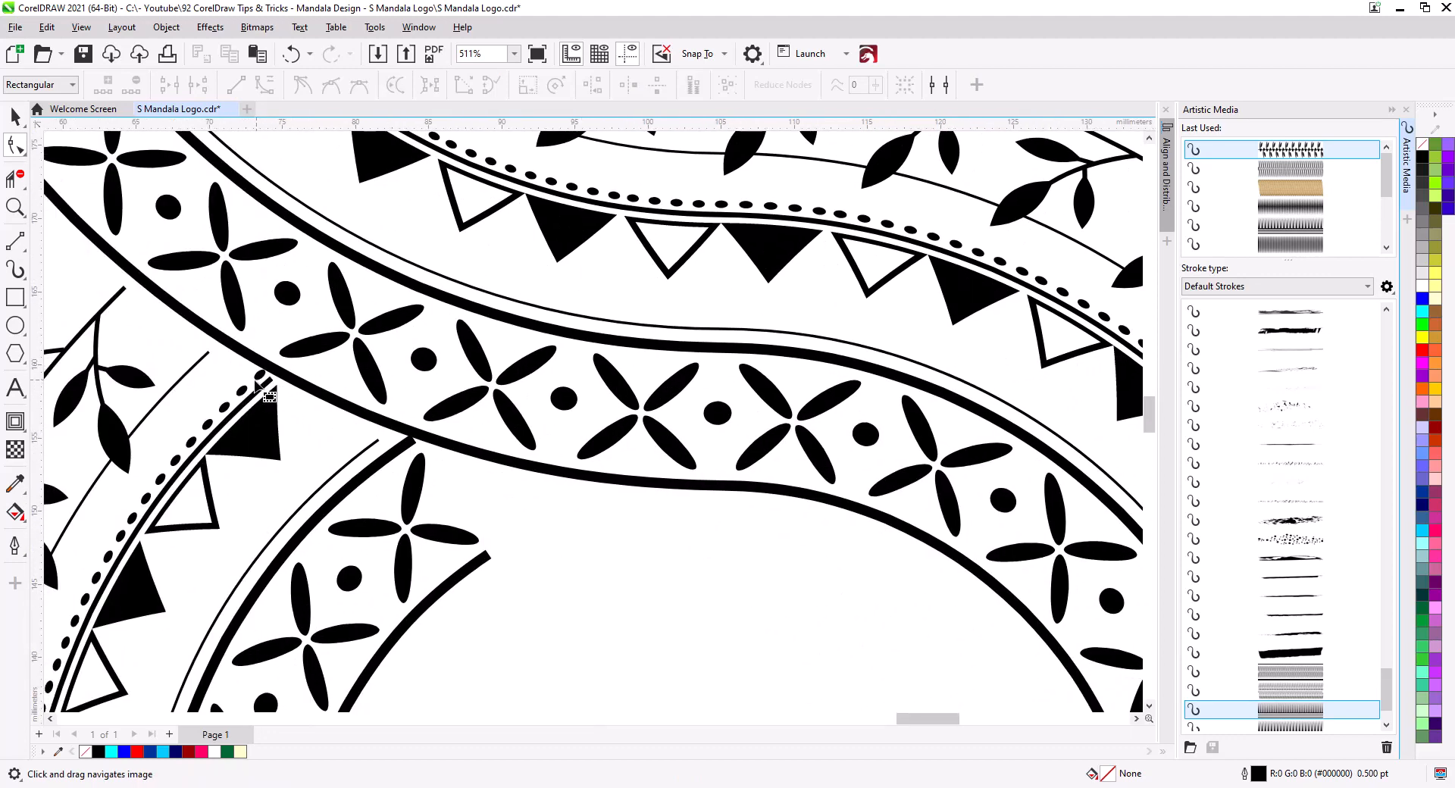
click(258, 394)
drag(258, 395, 467, 346)
click(400, 322)
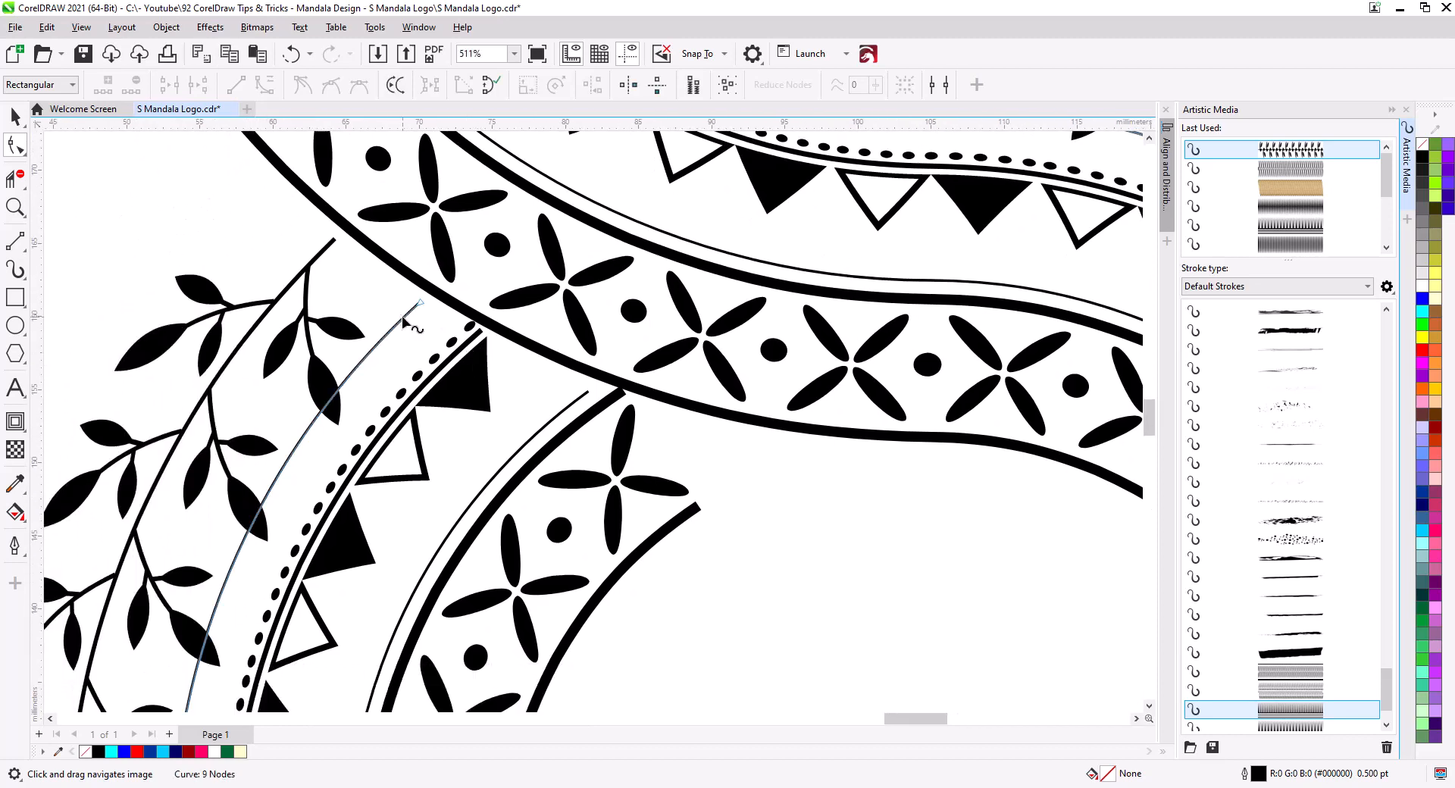
click(471, 344)
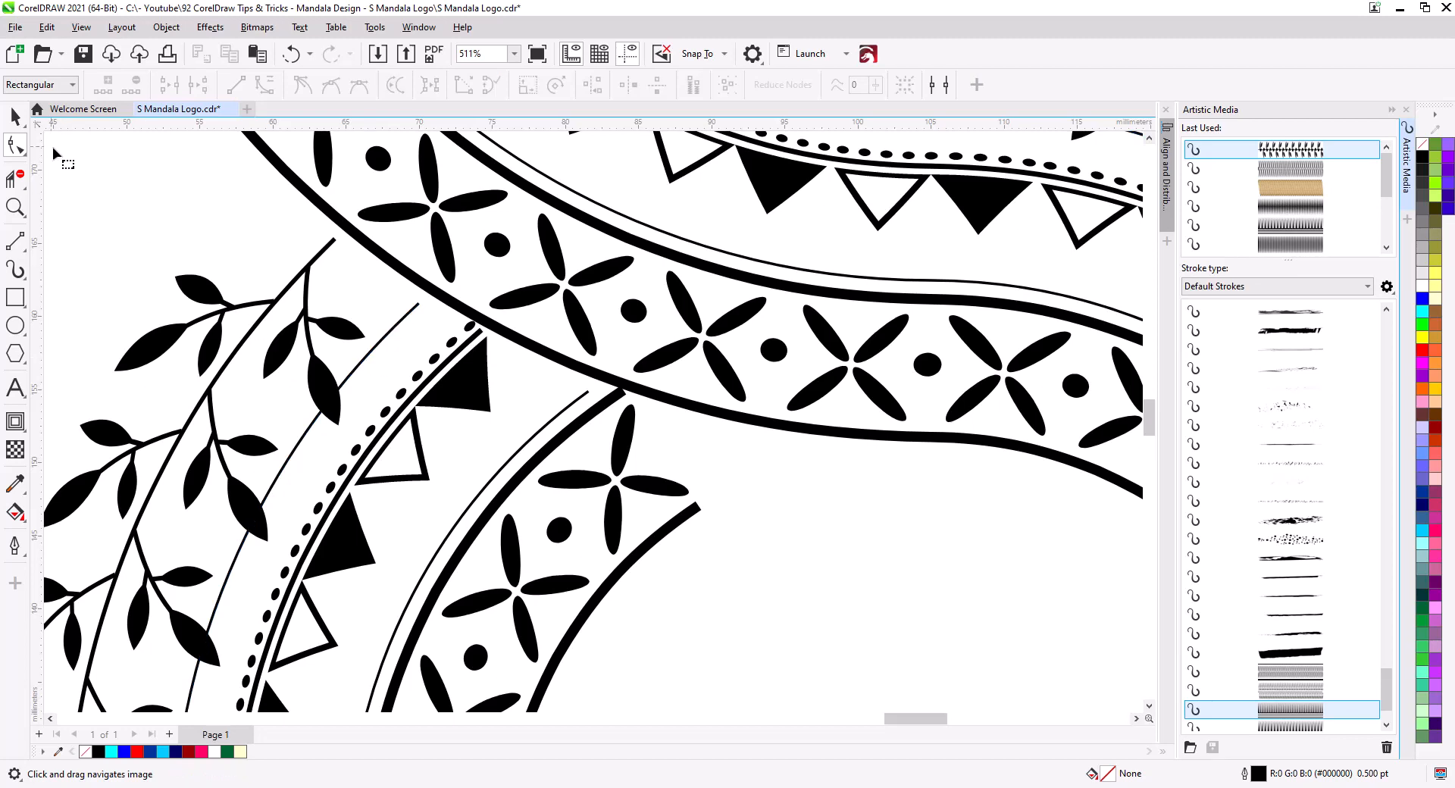
Shorten the triangle border's control curve where it overlaps the leaf border by adding a node near its end and deleting the end node
click(15, 118)
click(465, 382)
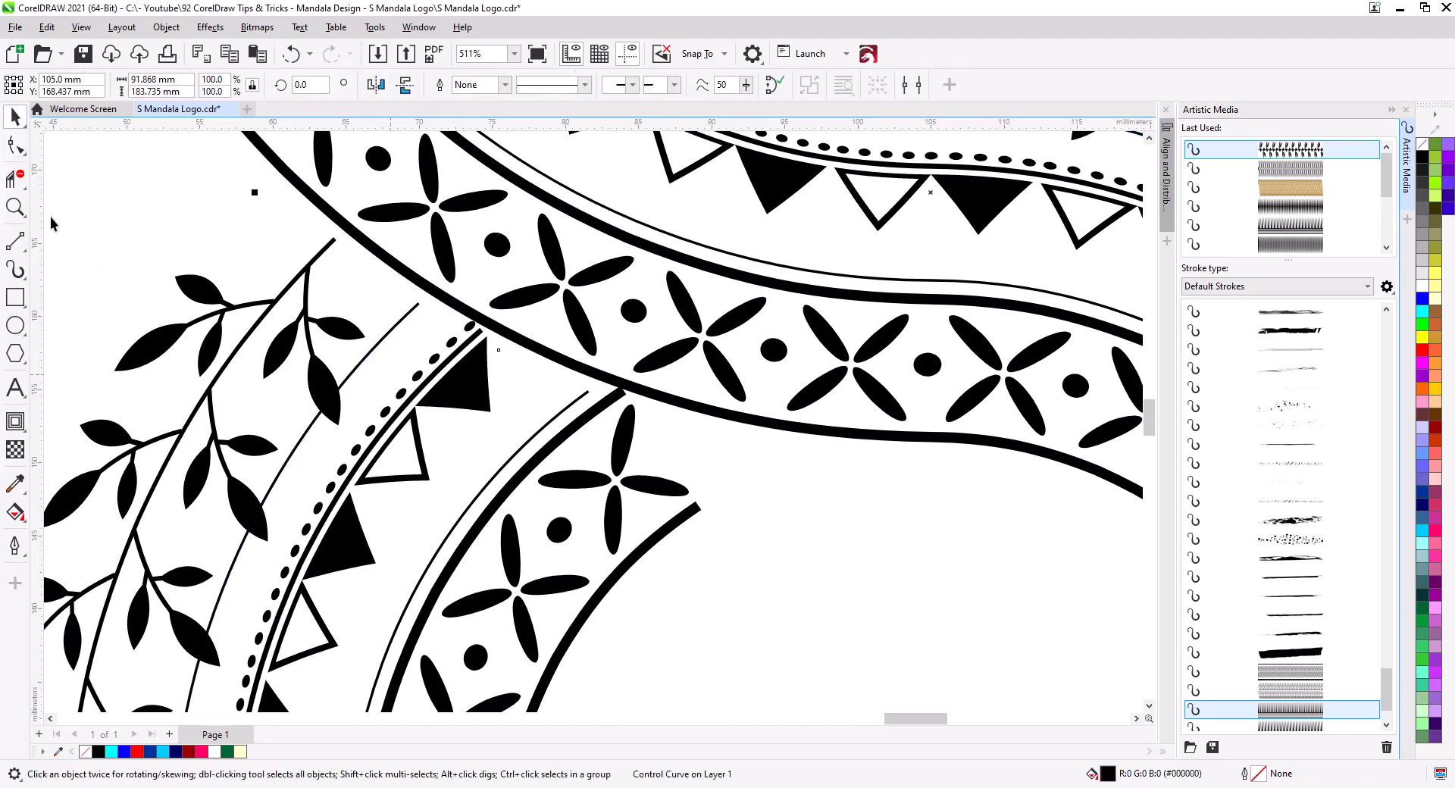
click(15, 145)
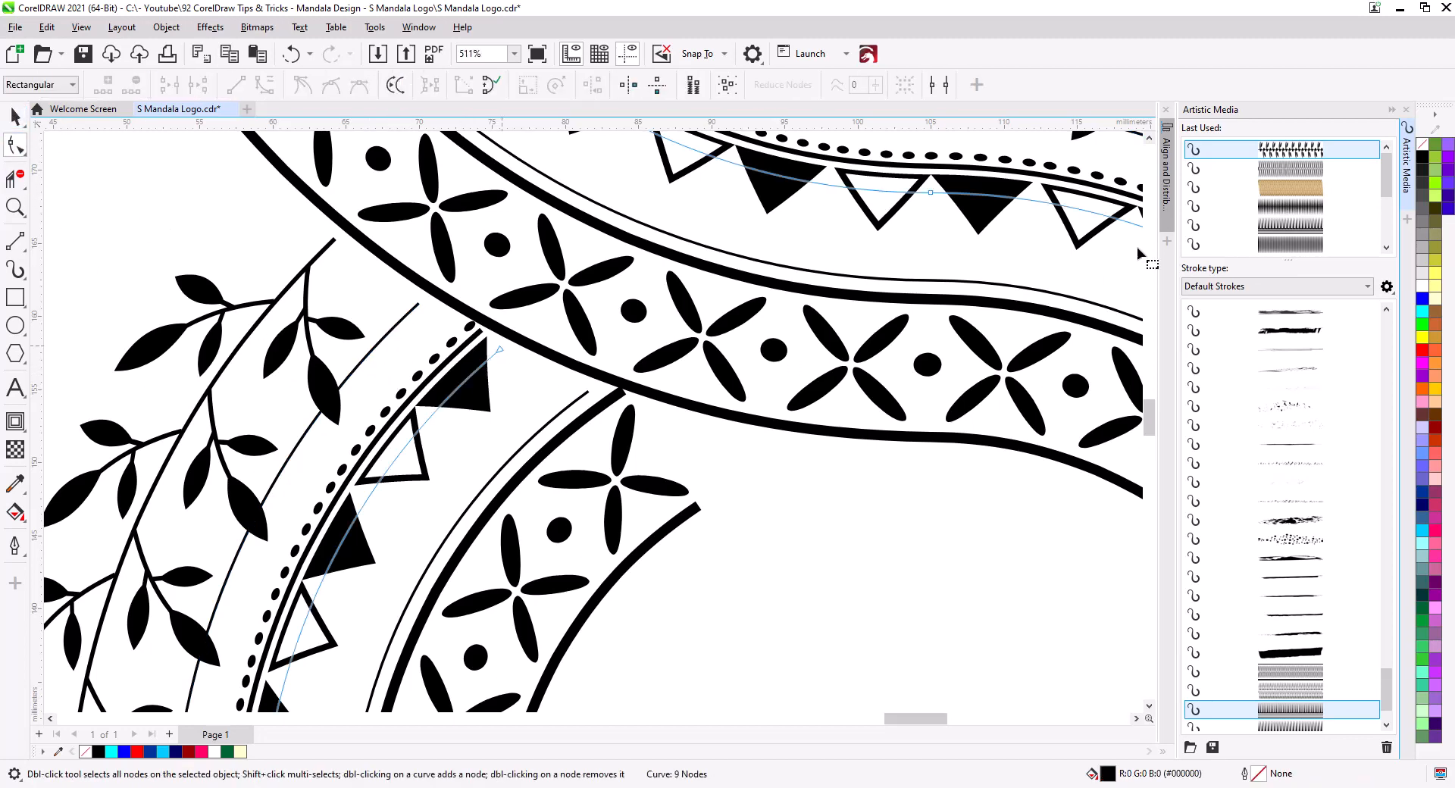
drag(980, 311, 455, 609)
drag(724, 461, 561, 622)
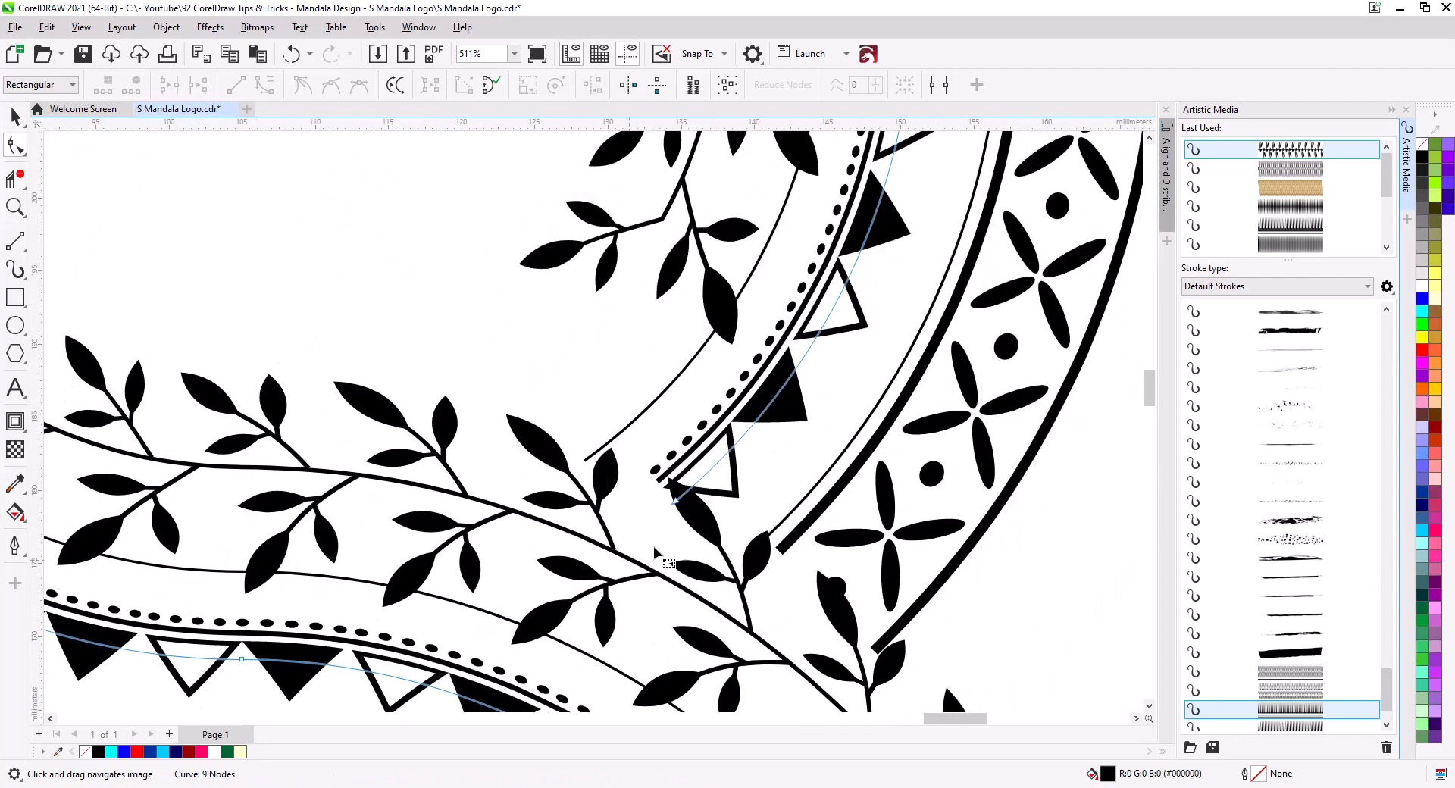
drag(730, 503, 682, 552)
double_click(673, 509)
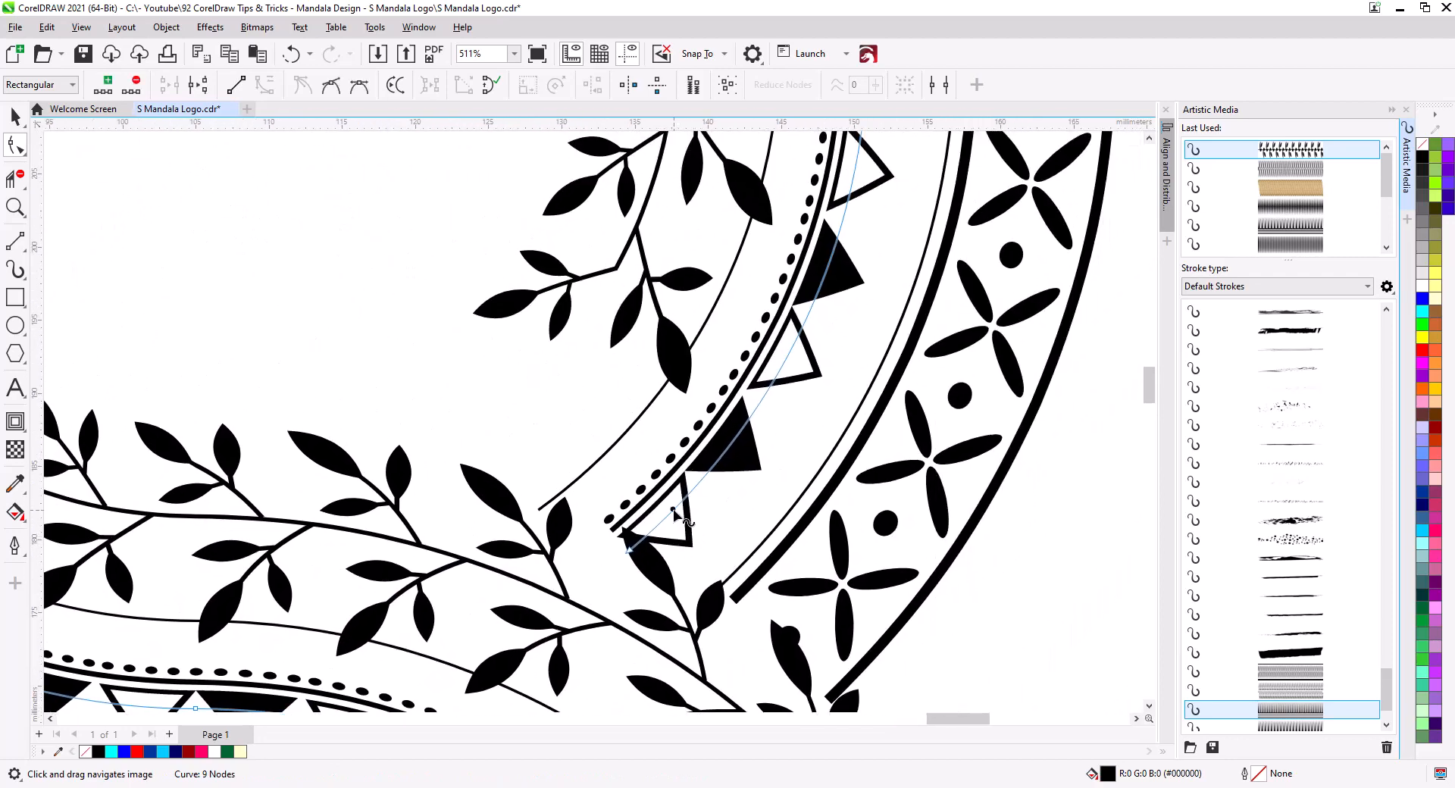
key(Delete)
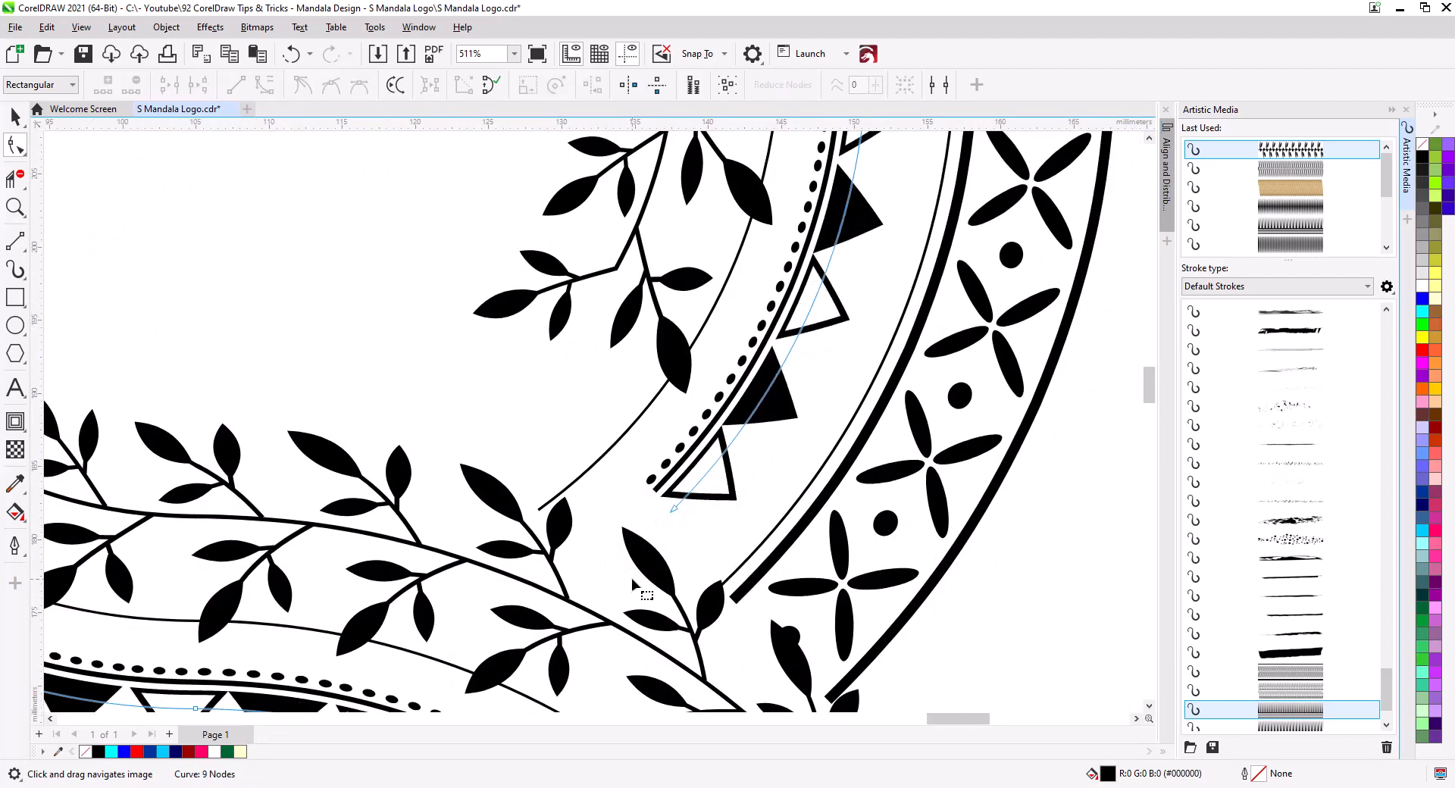
scroll(602, 467, down, 3)
scroll(602, 482, down, 5)
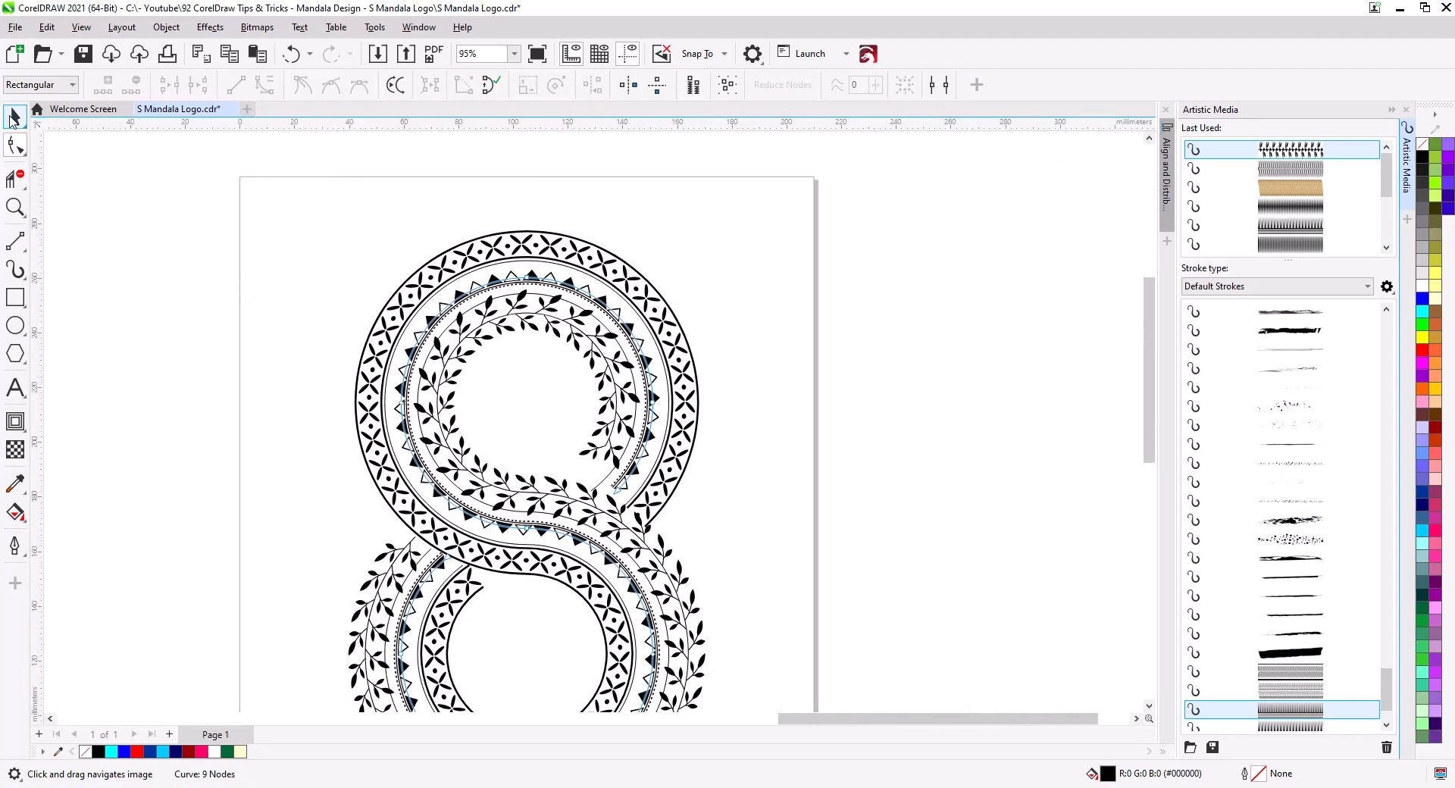
click(13, 119)
click(299, 452)
Select the triangle-and-dot border's brush group and set its stroke width to 6.051 mm
scroll(646, 367, down, 2)
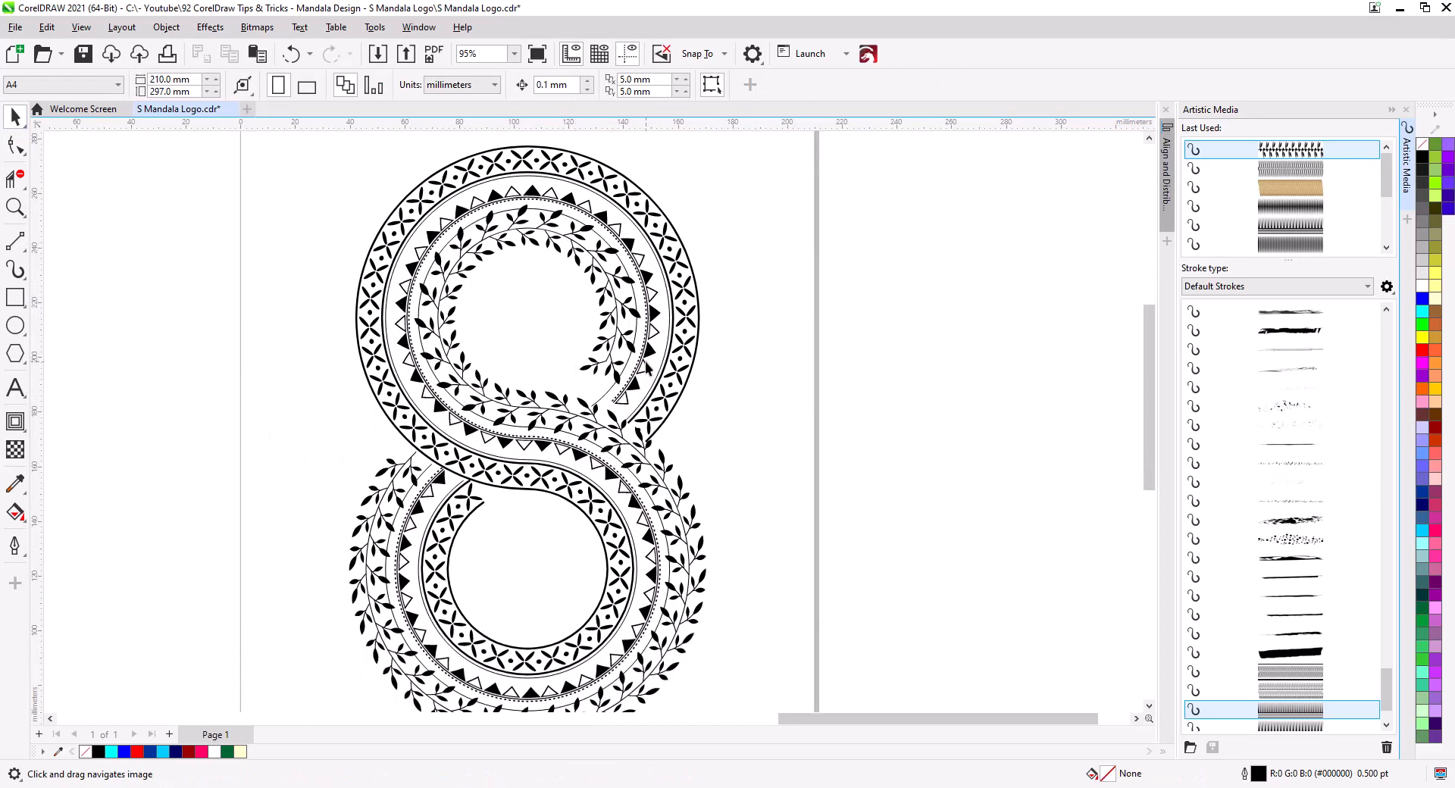
click(646, 367)
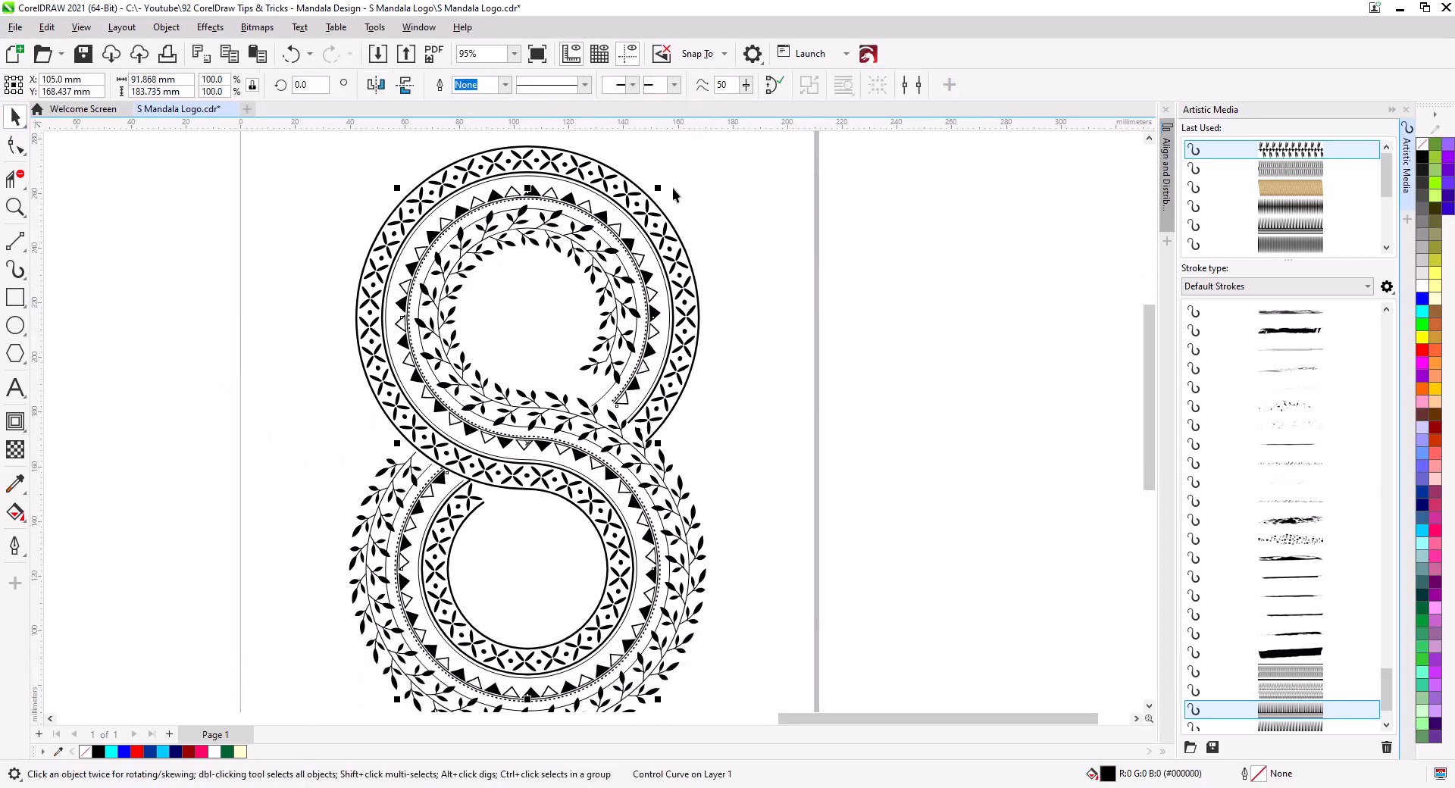
click(646, 291)
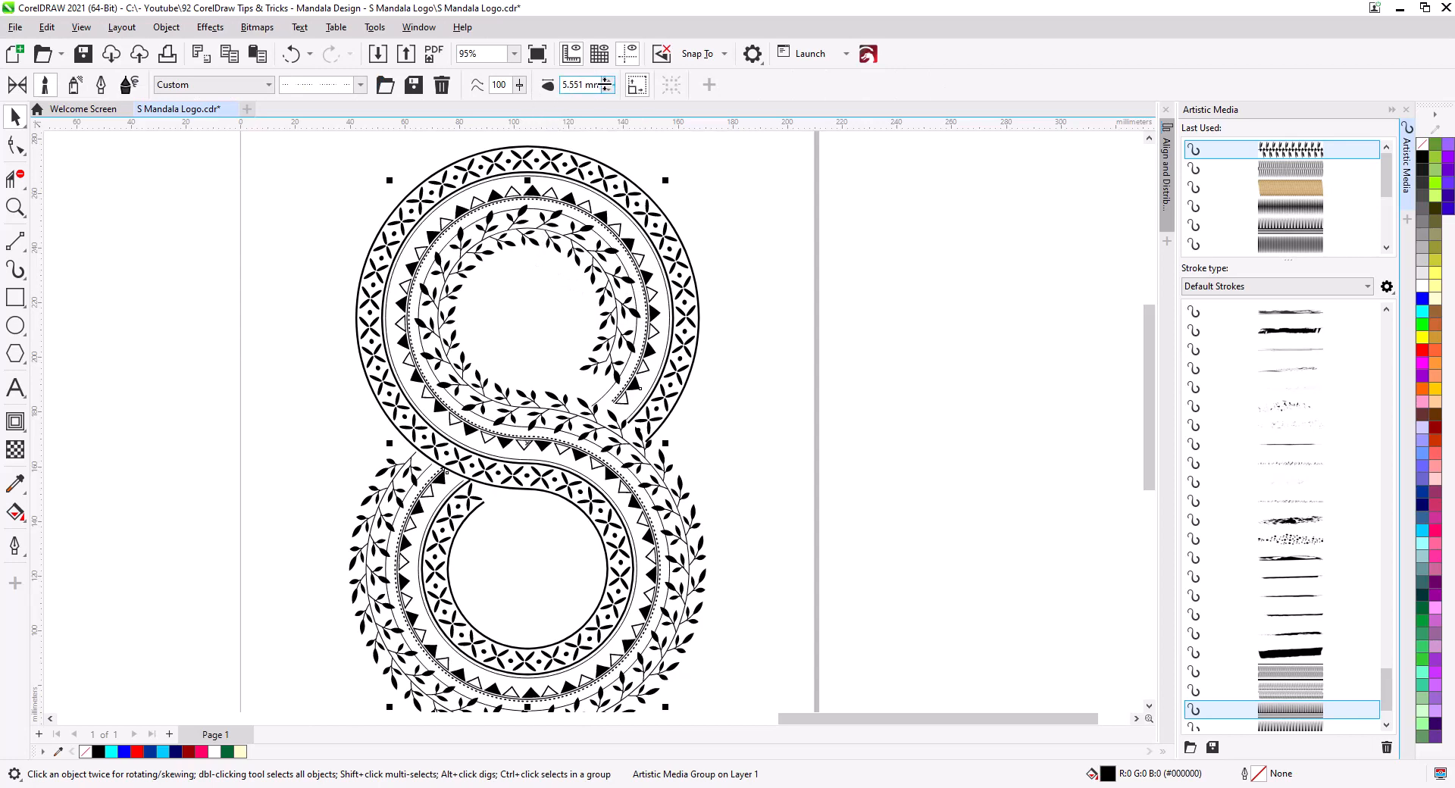
click(610, 81)
key(i)
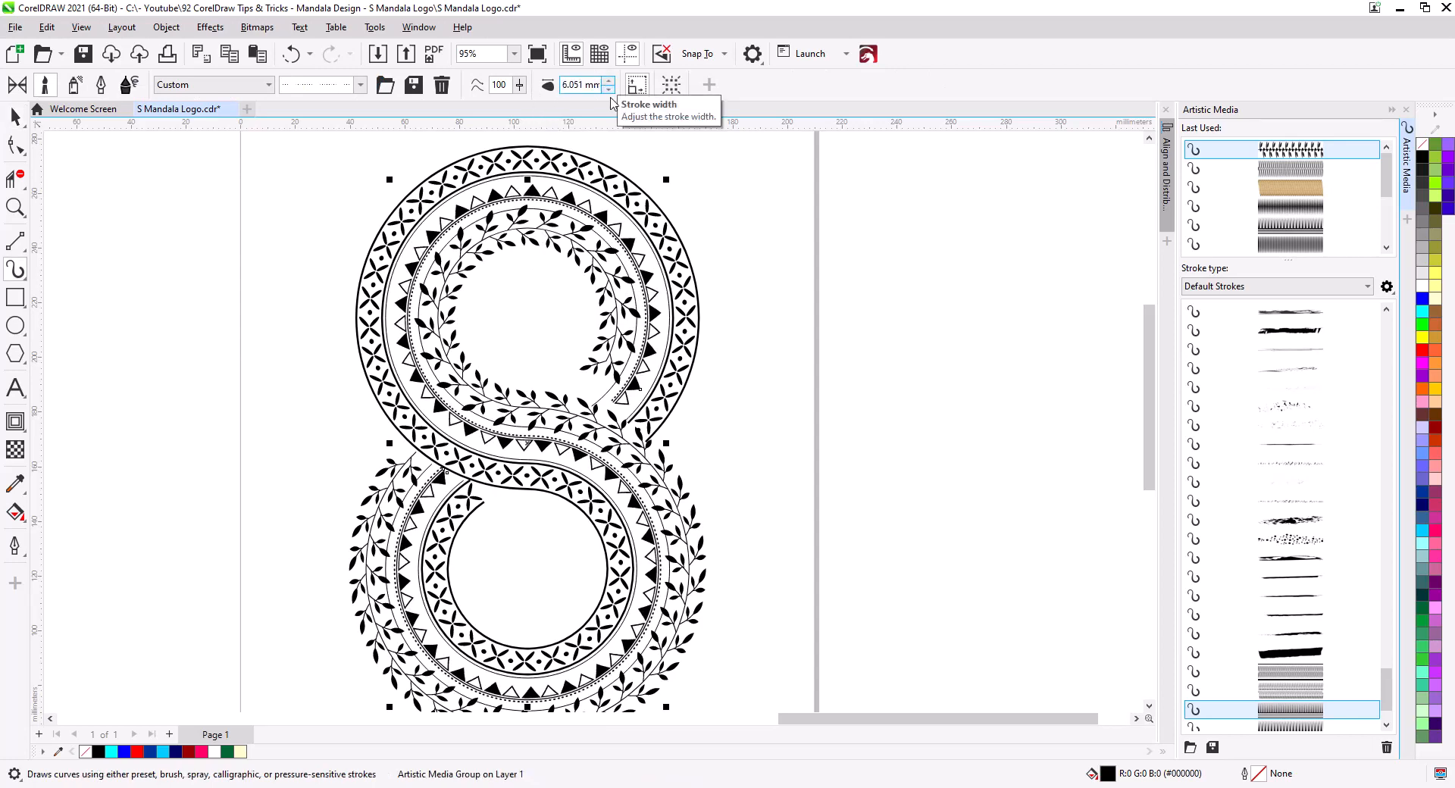
scroll(673, 326, up, 4)
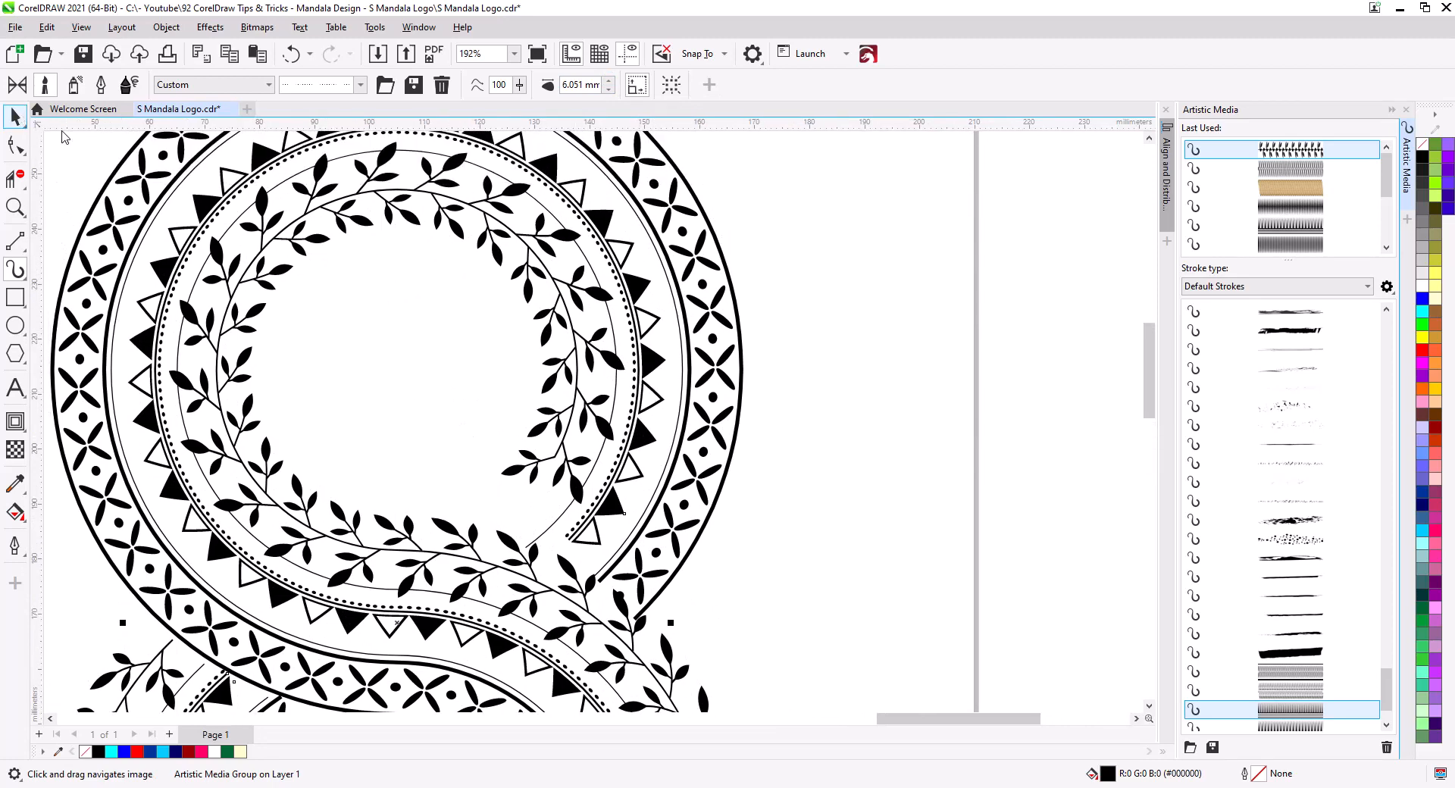
Set the outline width of the thin S curve between the triangle border and the flower border to 1.0 pt
click(811, 279)
click(667, 279)
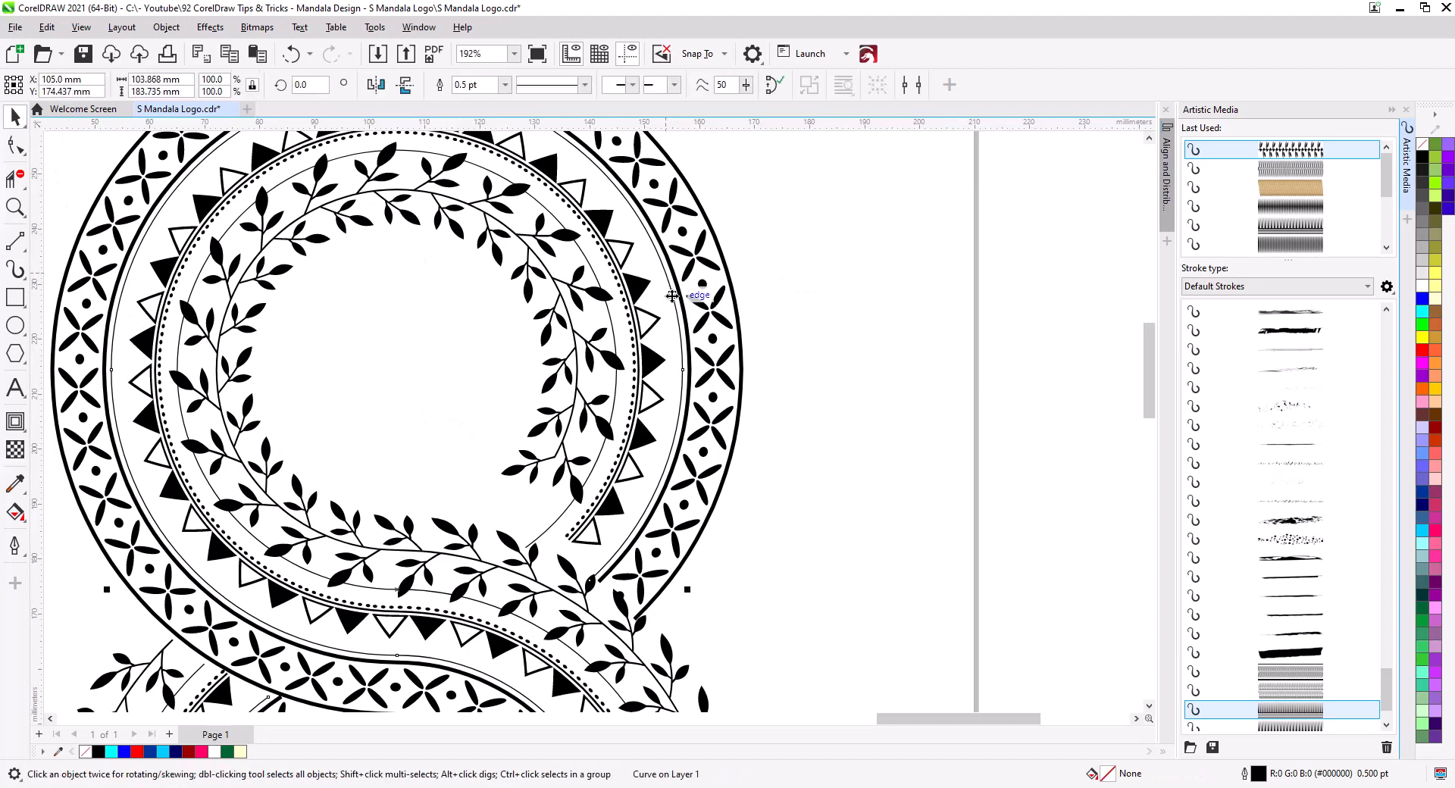
click(506, 84)
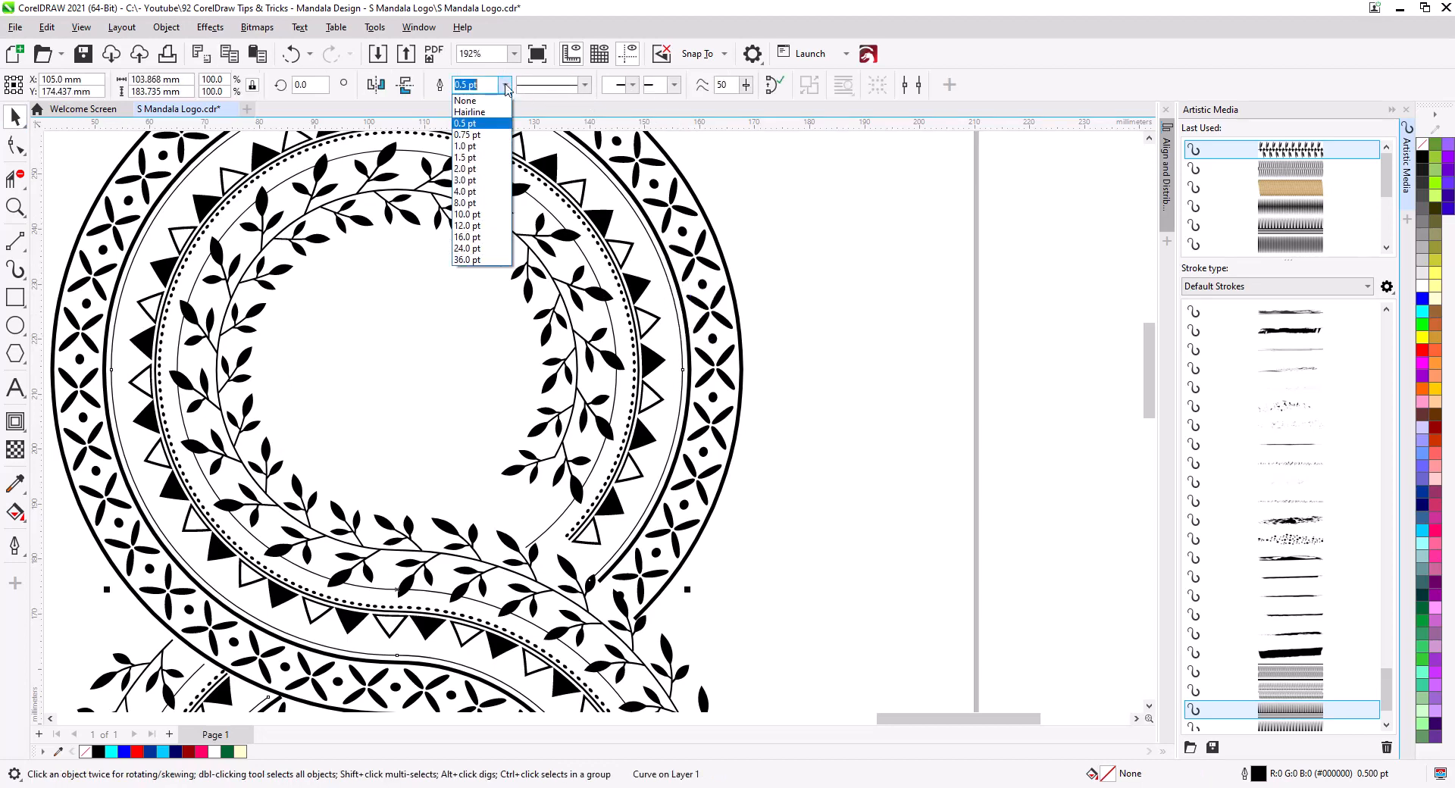
click(493, 147)
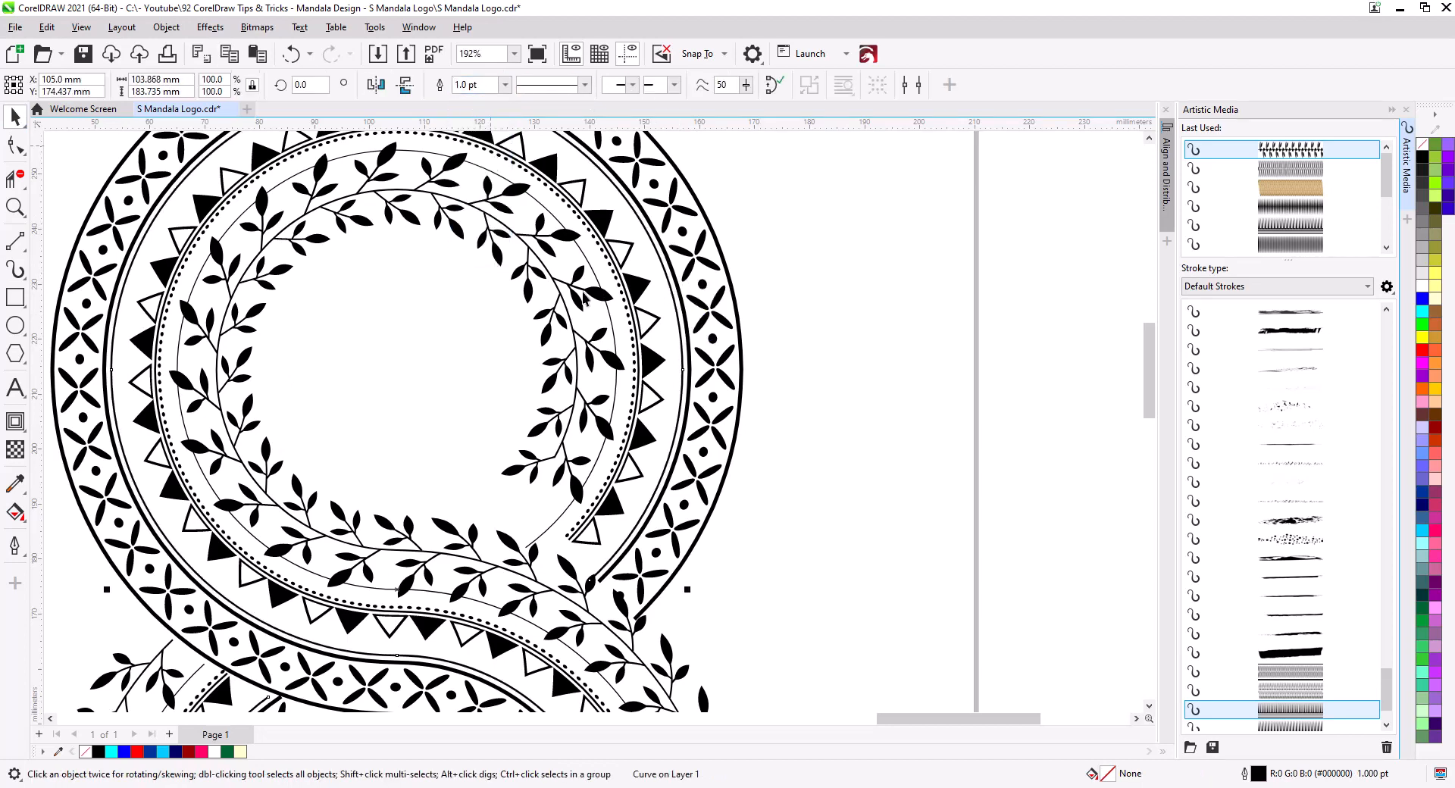
click(785, 407)
Delete the thin leftover S curve running between the leaf border and the triangle border
scroll(600, 583, up, 2)
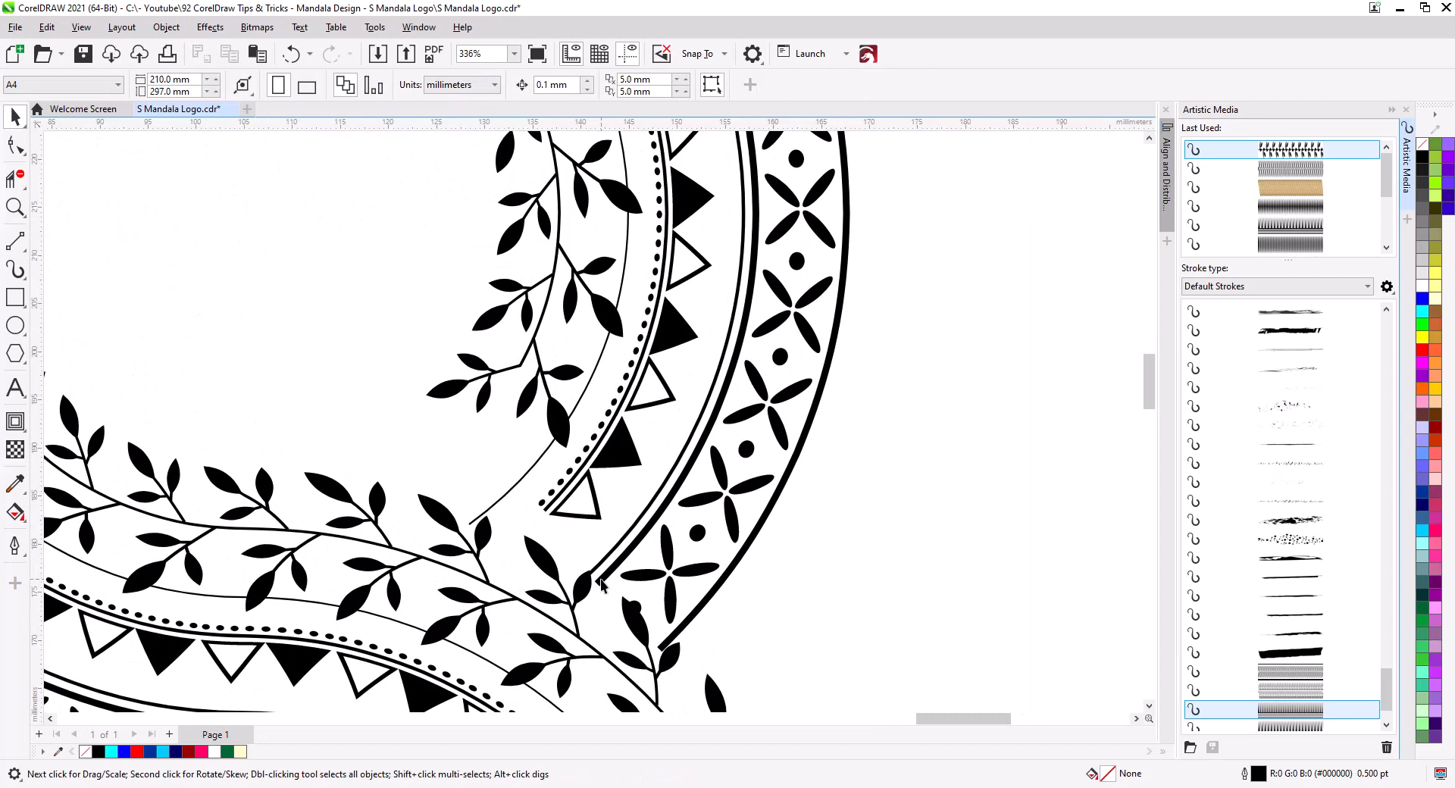
right_click(493, 400)
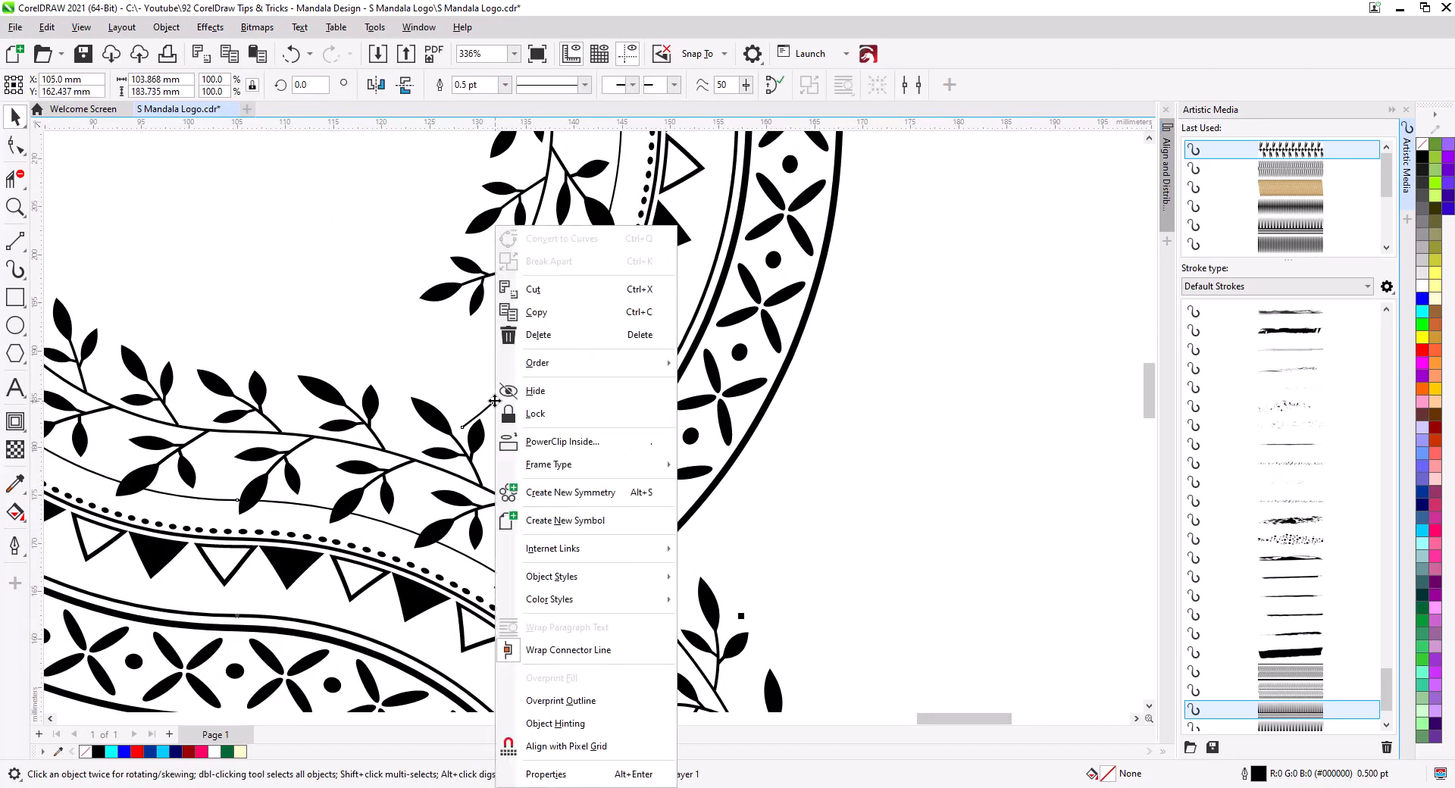
key(Escape)
key(Escape)
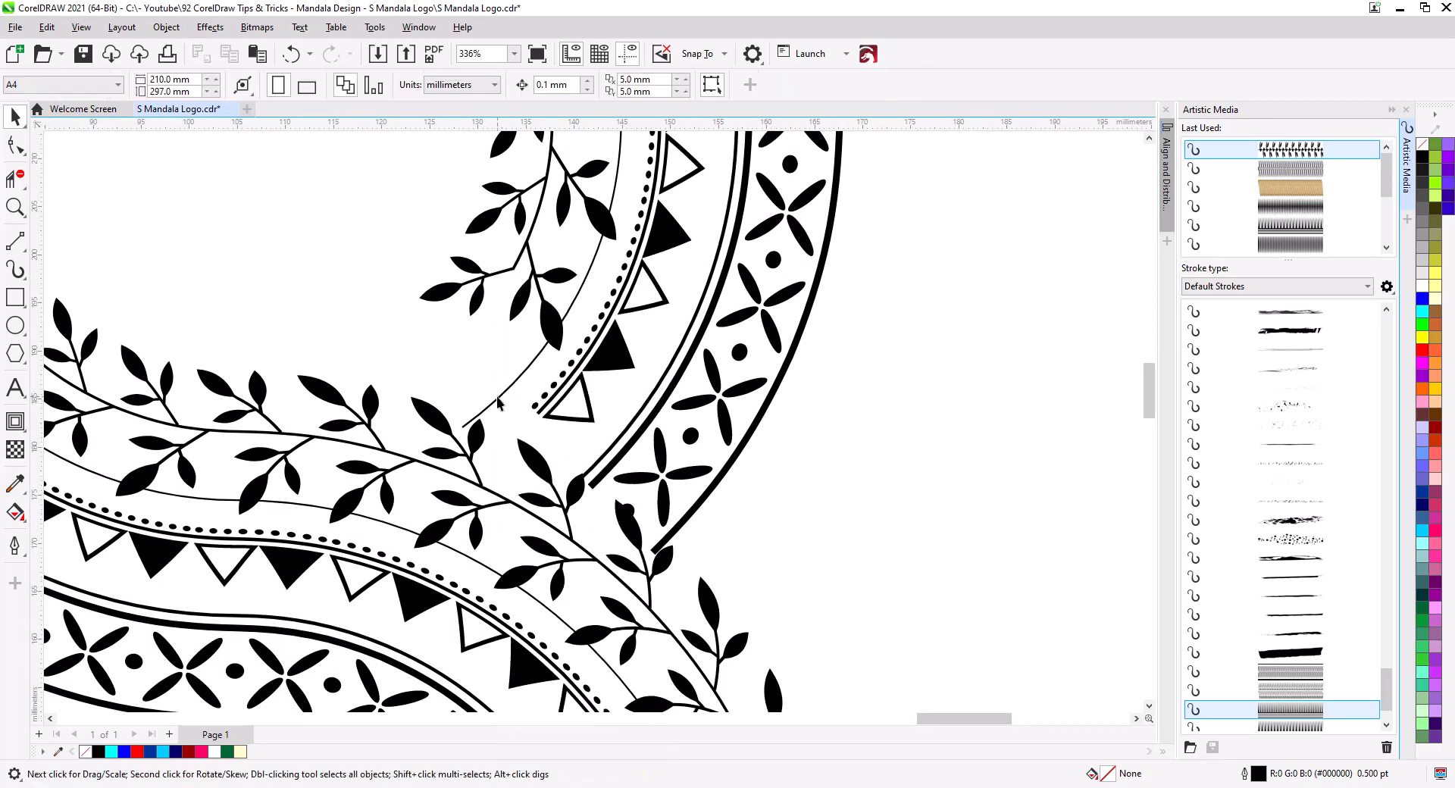
click(498, 401)
key(Delete)
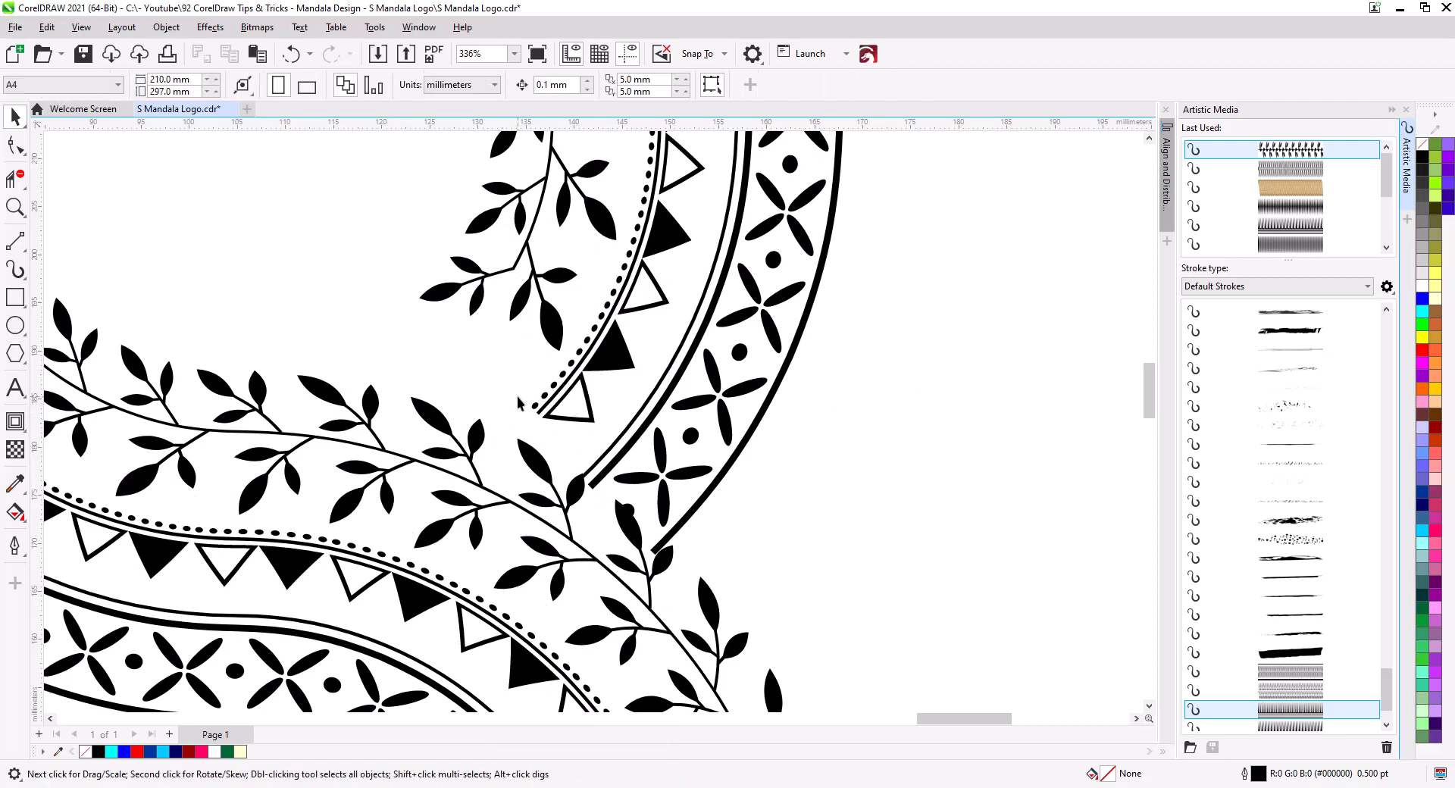
Shorten the flower border's control curve where it overlaps the leaf border by adding a node near its end and deleting the end node
scroll(518, 402, down, 5)
scroll(595, 485, up, 5)
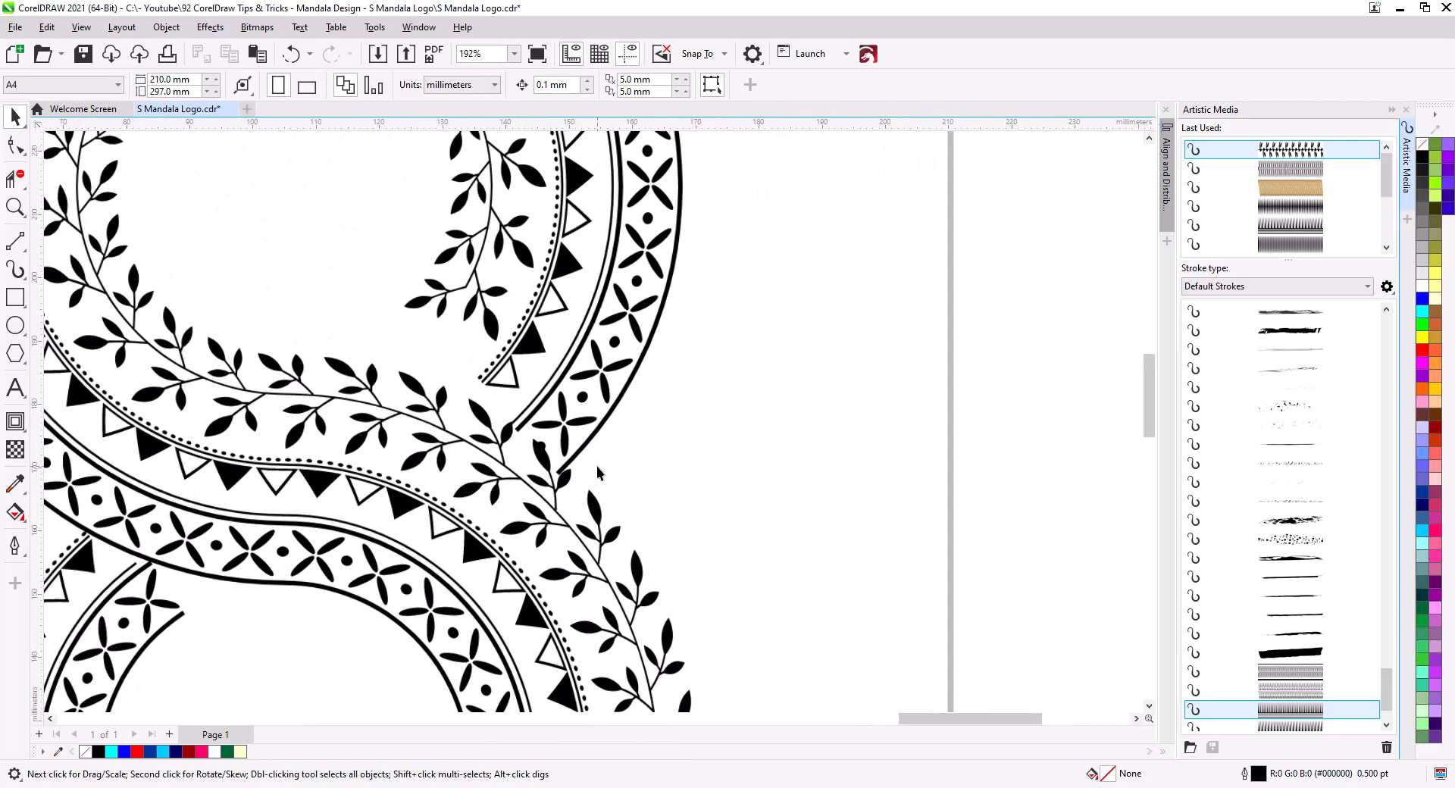
click(555, 394)
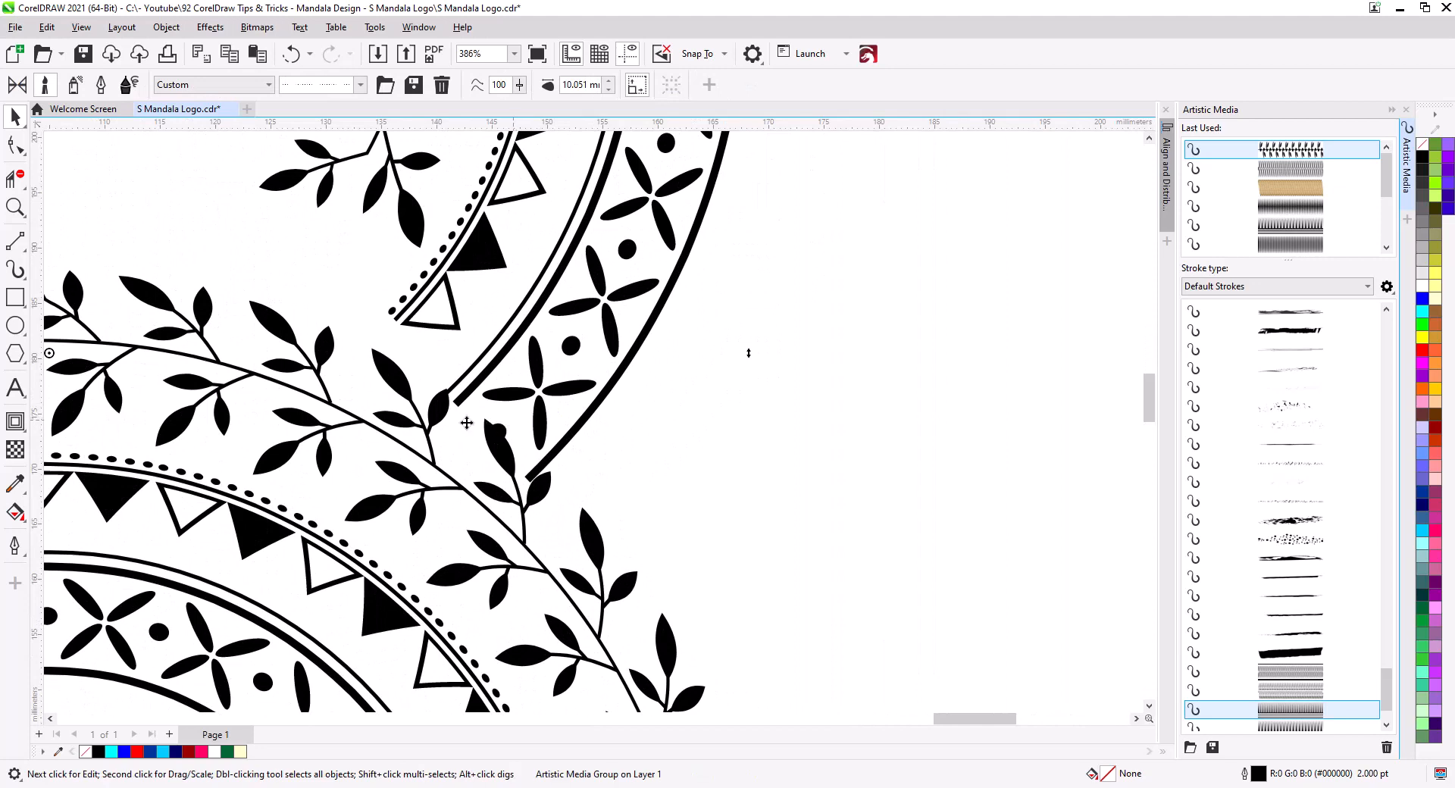
click(15, 144)
click(502, 434)
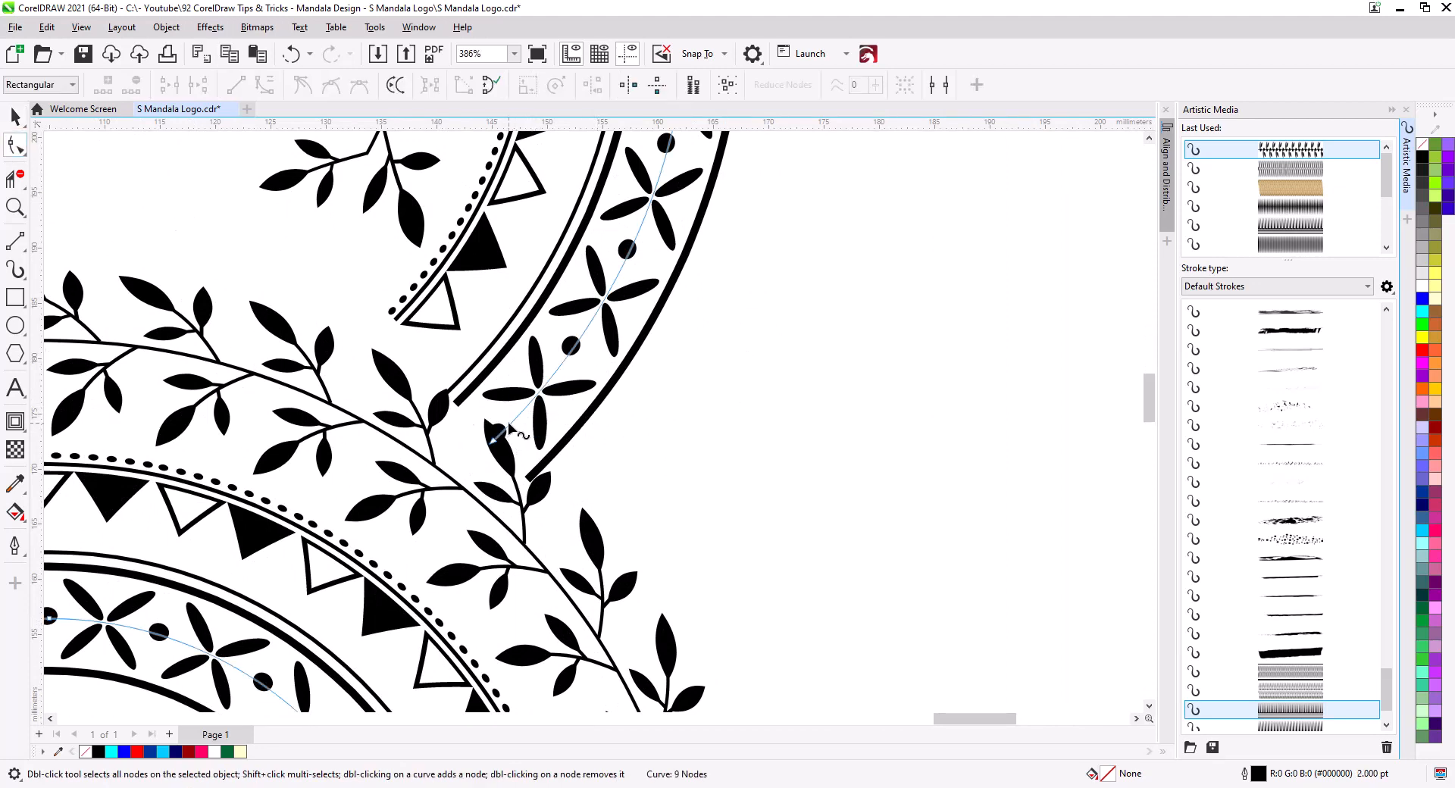
double_click(513, 419)
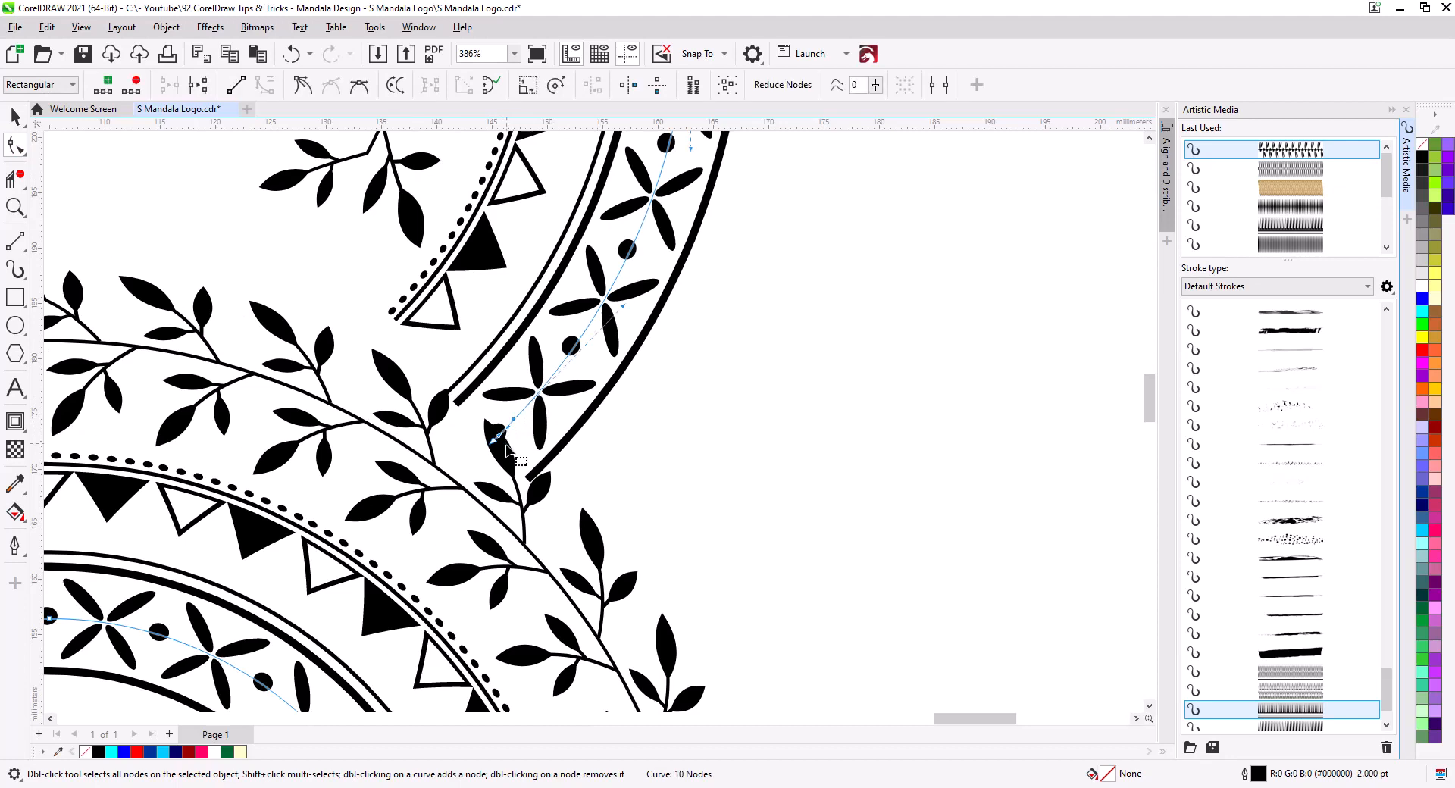
key(Delete)
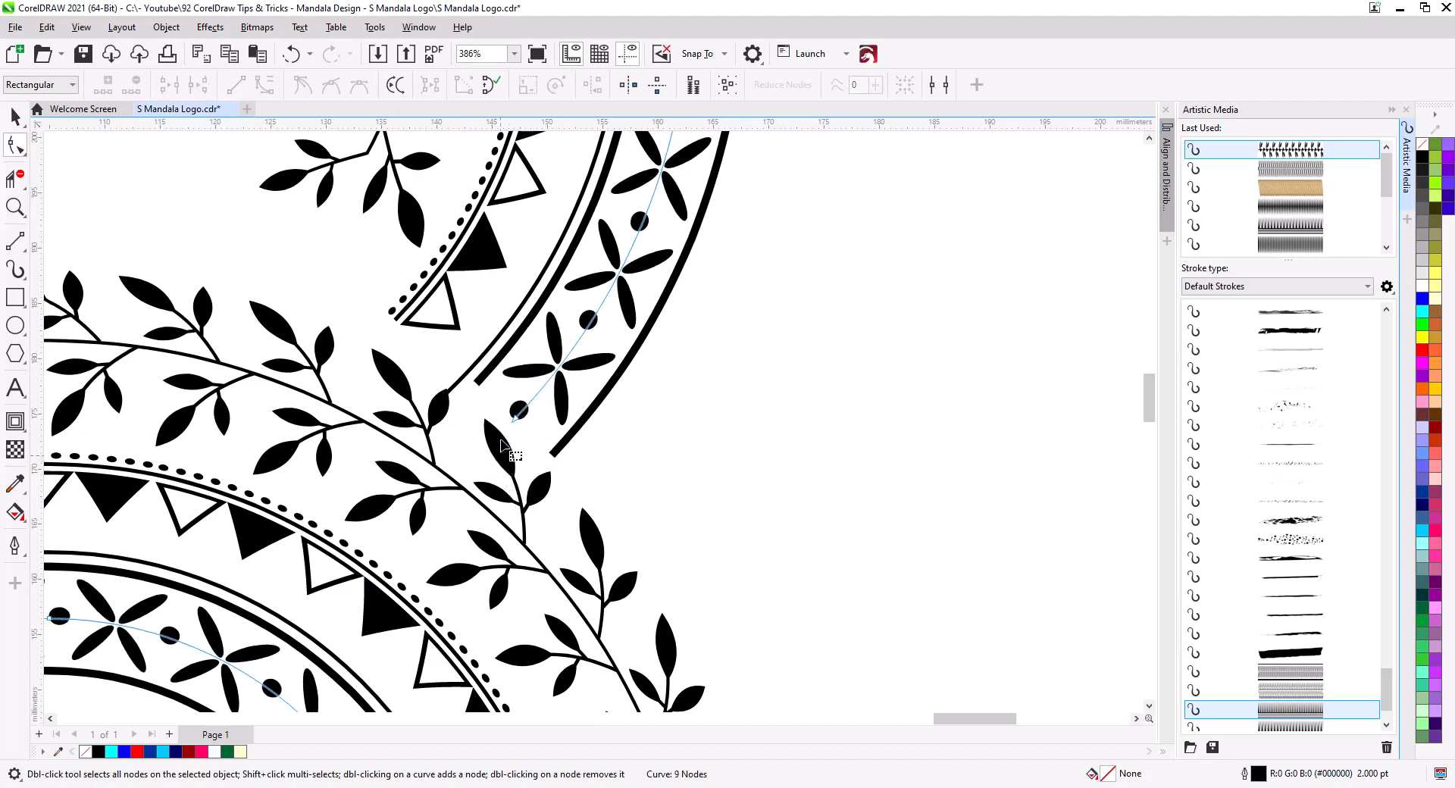
Shorten the 1 pt line beside the flower border by adding a node near its leaf-side end and deleting the end node
click(470, 379)
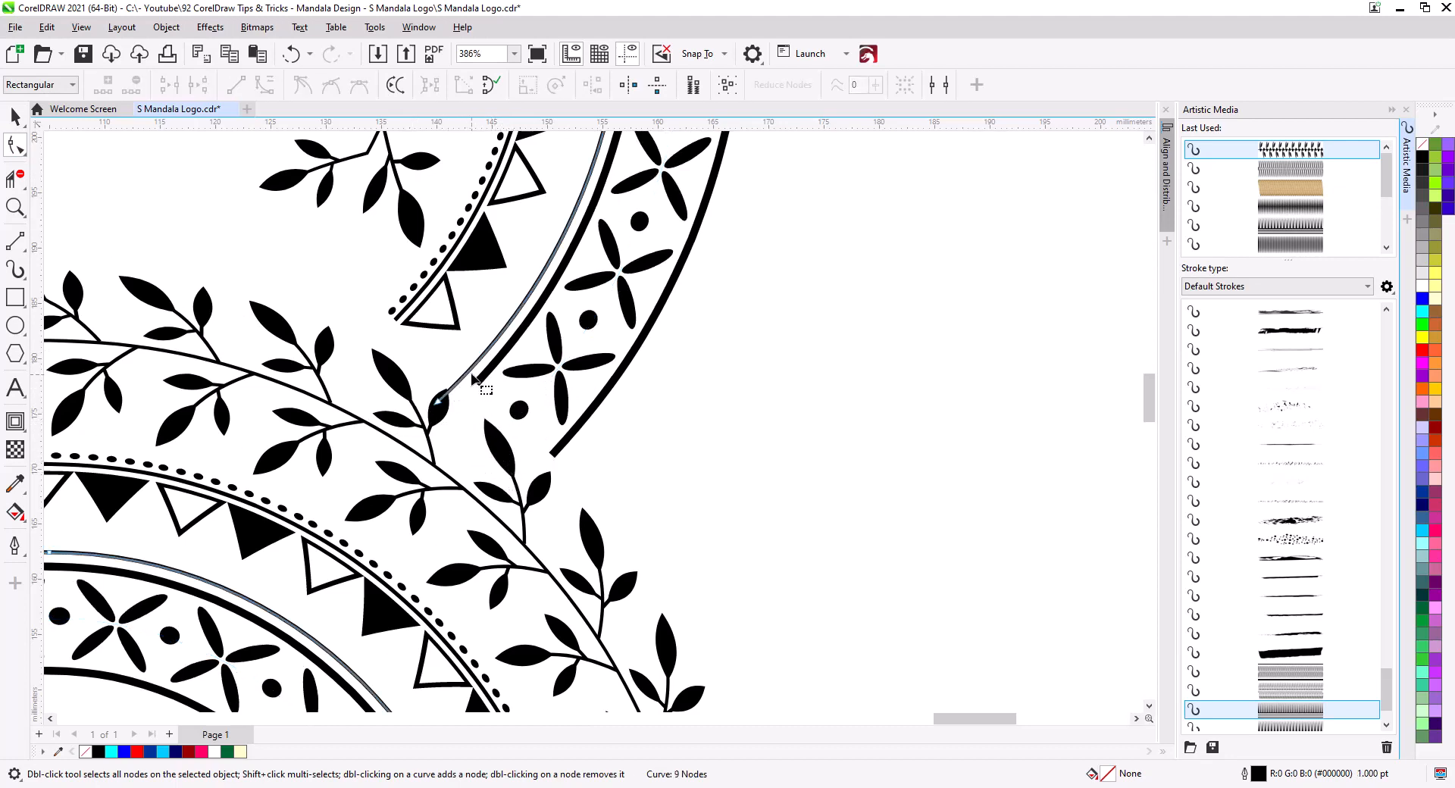
double_click(468, 372)
drag(415, 379, 451, 420)
key(Delete)
Trim the flower border's end slightly further back from the leaves with another added node and a deleted end node
click(517, 418)
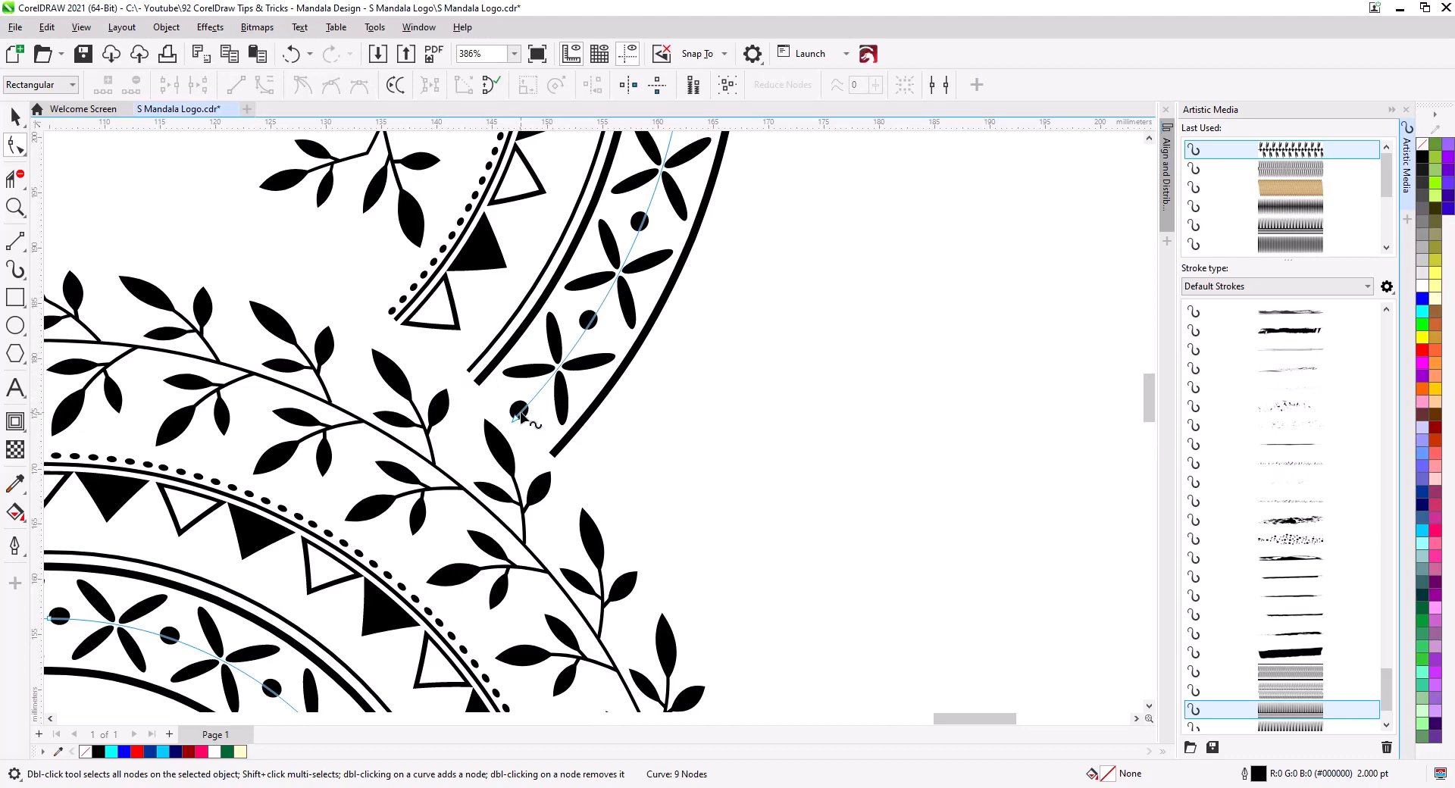
double_click(520, 414)
click(515, 421)
key(Delete)
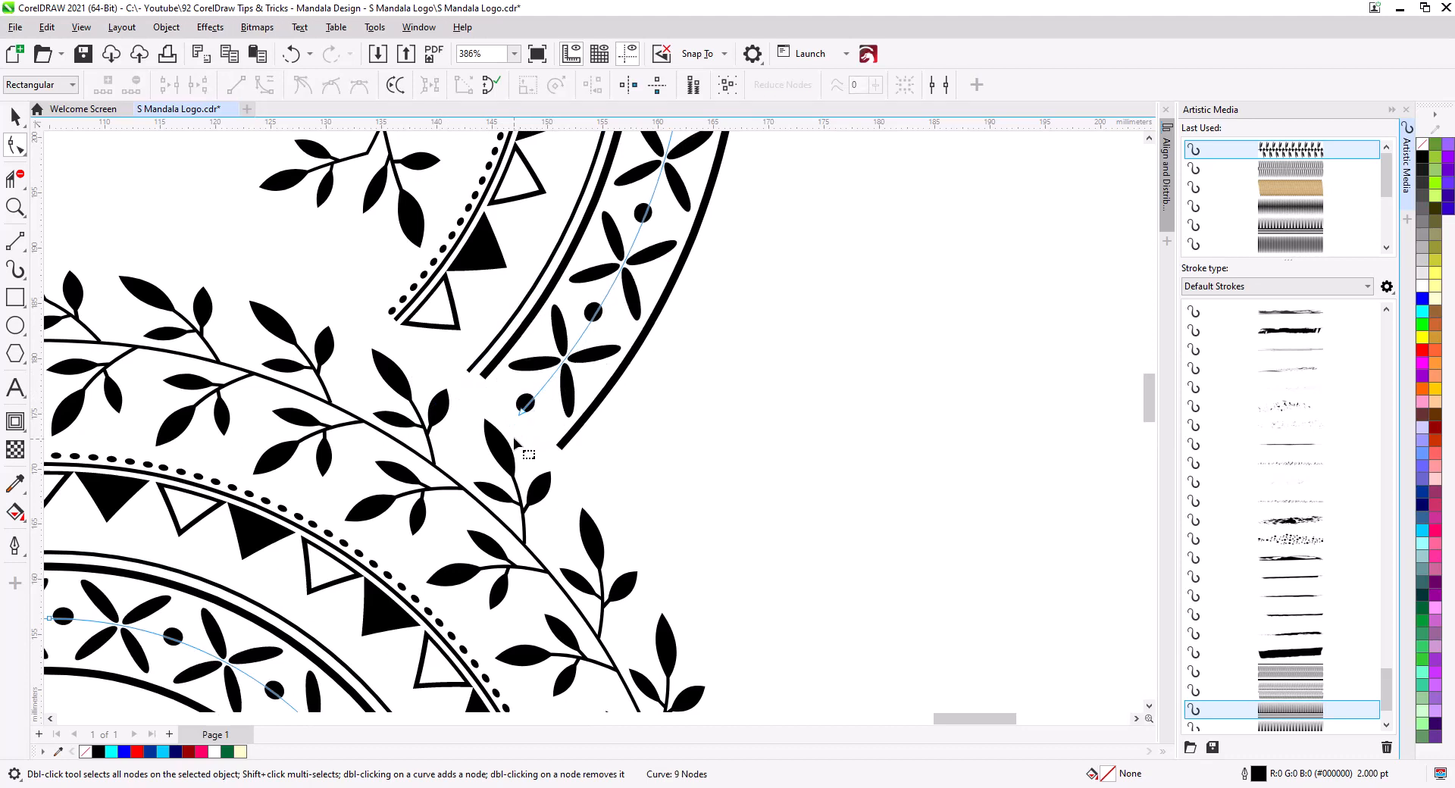
Trim the 1 pt line a little more so it ends level with the flower border's edge, and deselect it
click(470, 370)
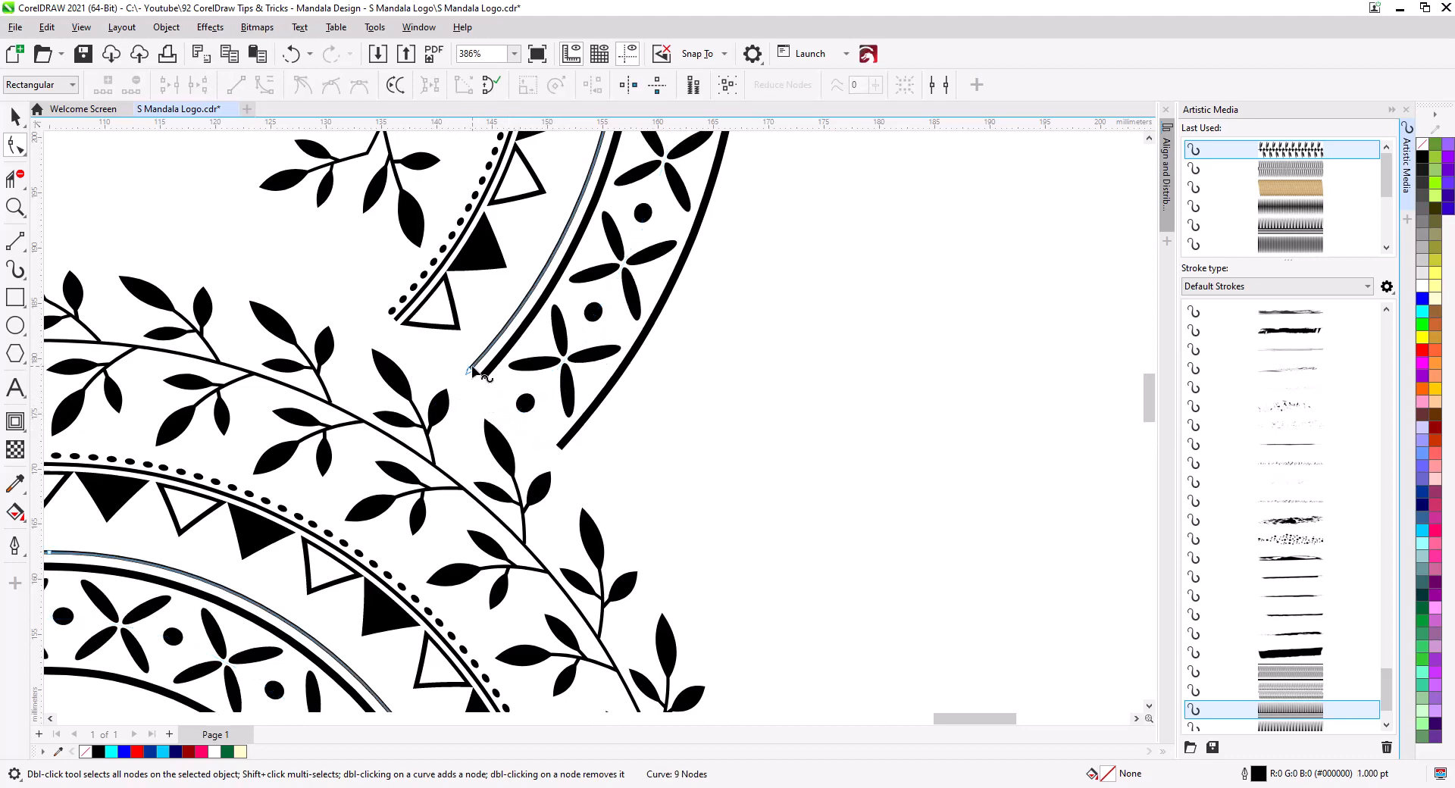
double_click(472, 370)
key(Delete)
click(15, 116)
click(598, 407)
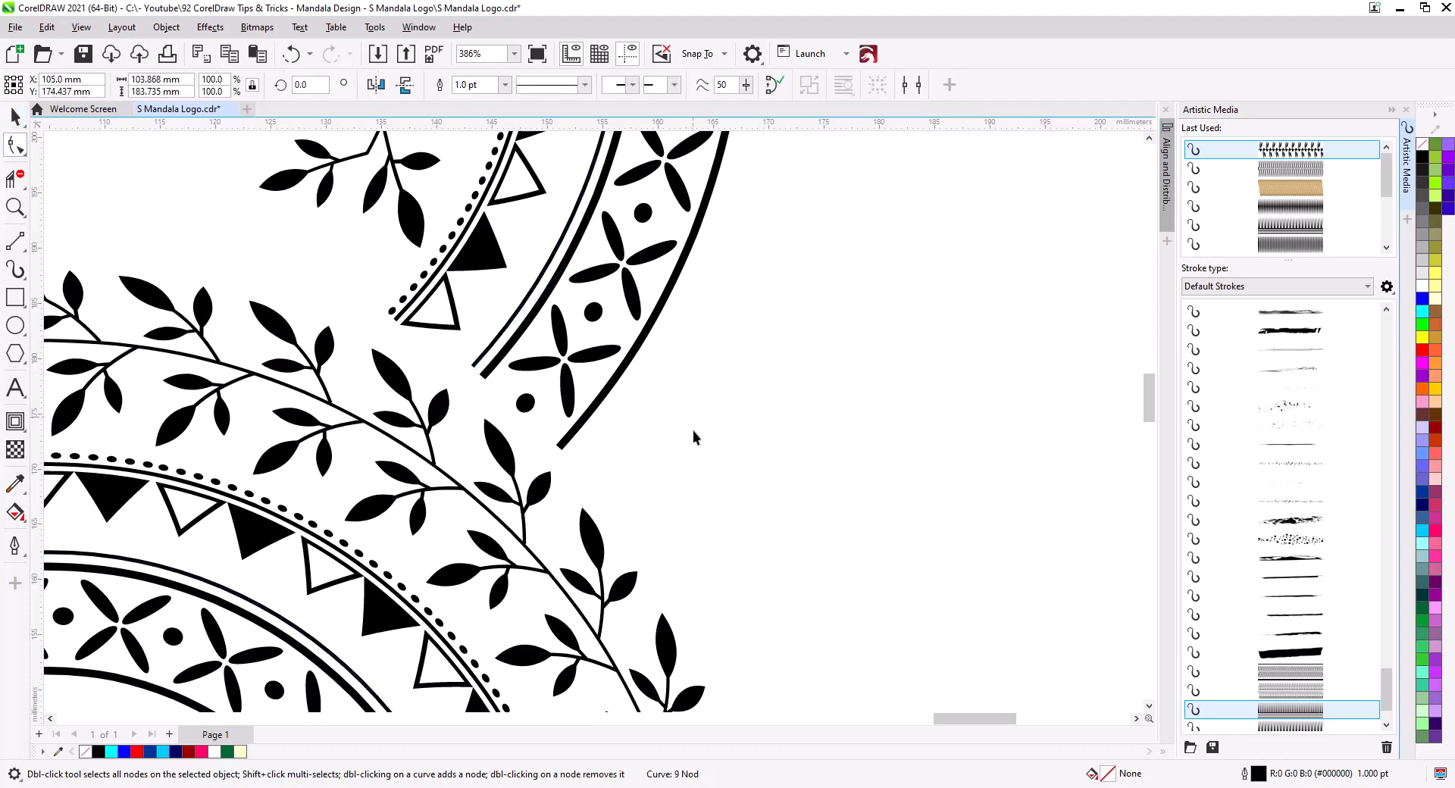
Shorten the triangle border's lower-loop end where it meets the flower border by adding a node and deleting the end node
scroll(651, 436, down, 3)
scroll(652, 440, down, 5)
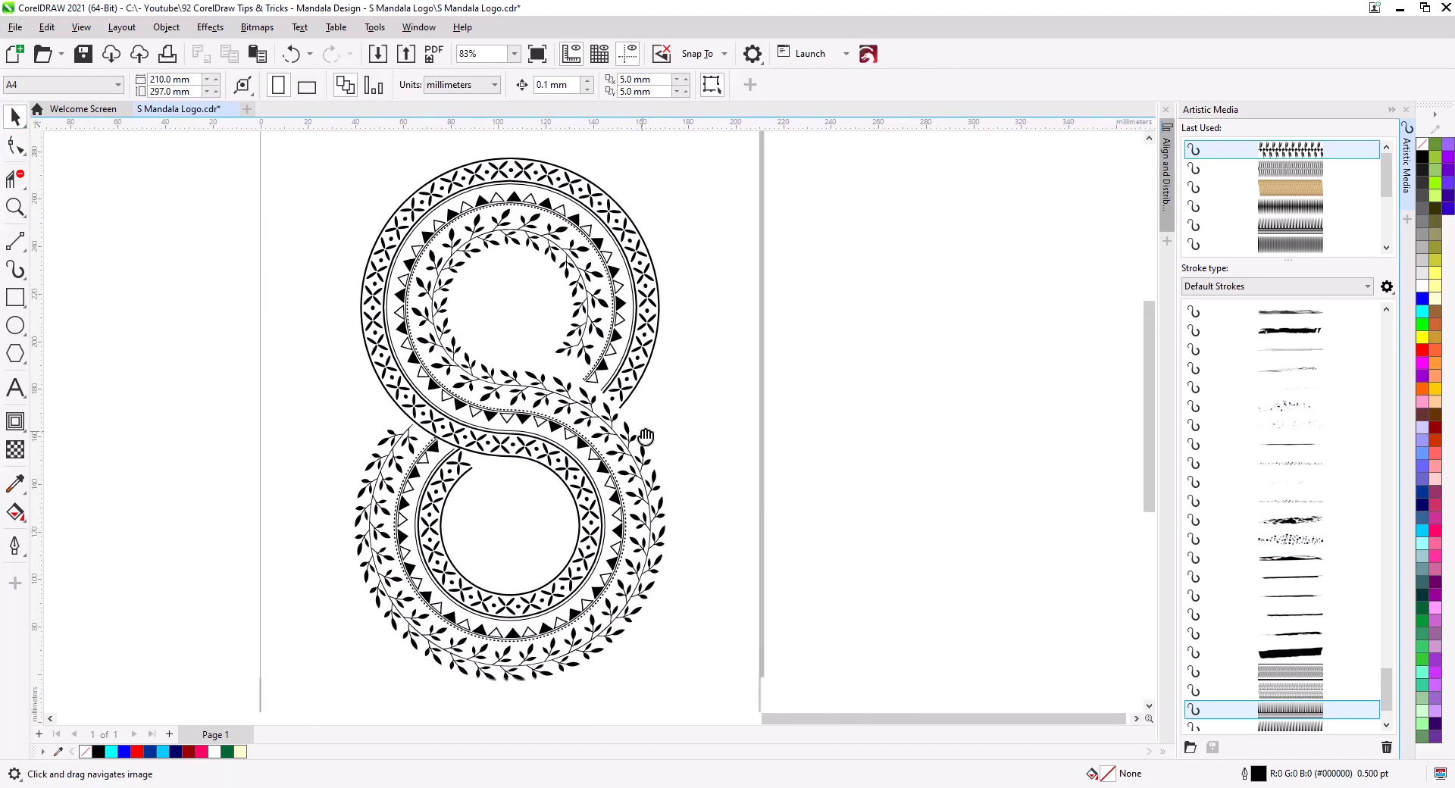
scroll(464, 489, up, 8)
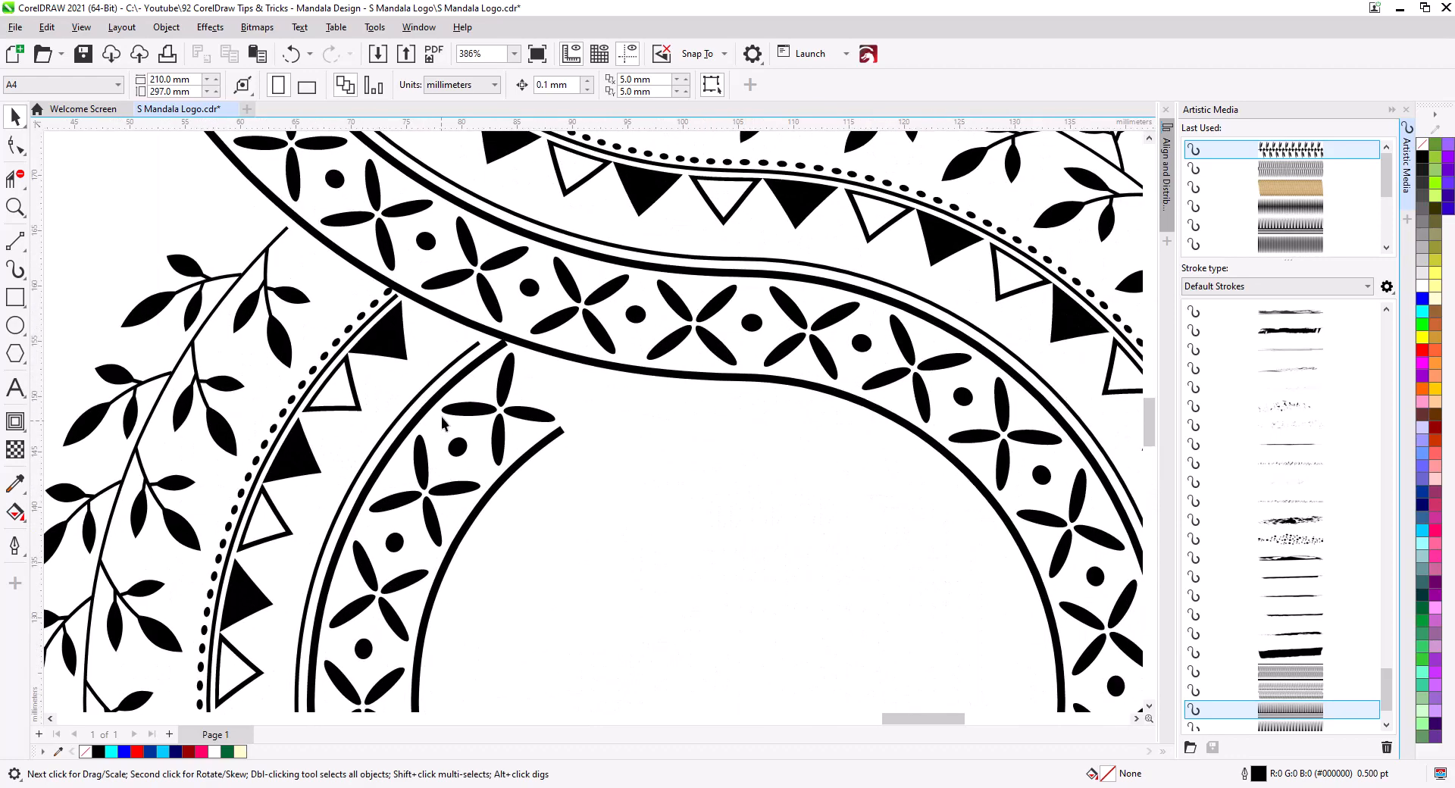
scroll(464, 390, up, 4)
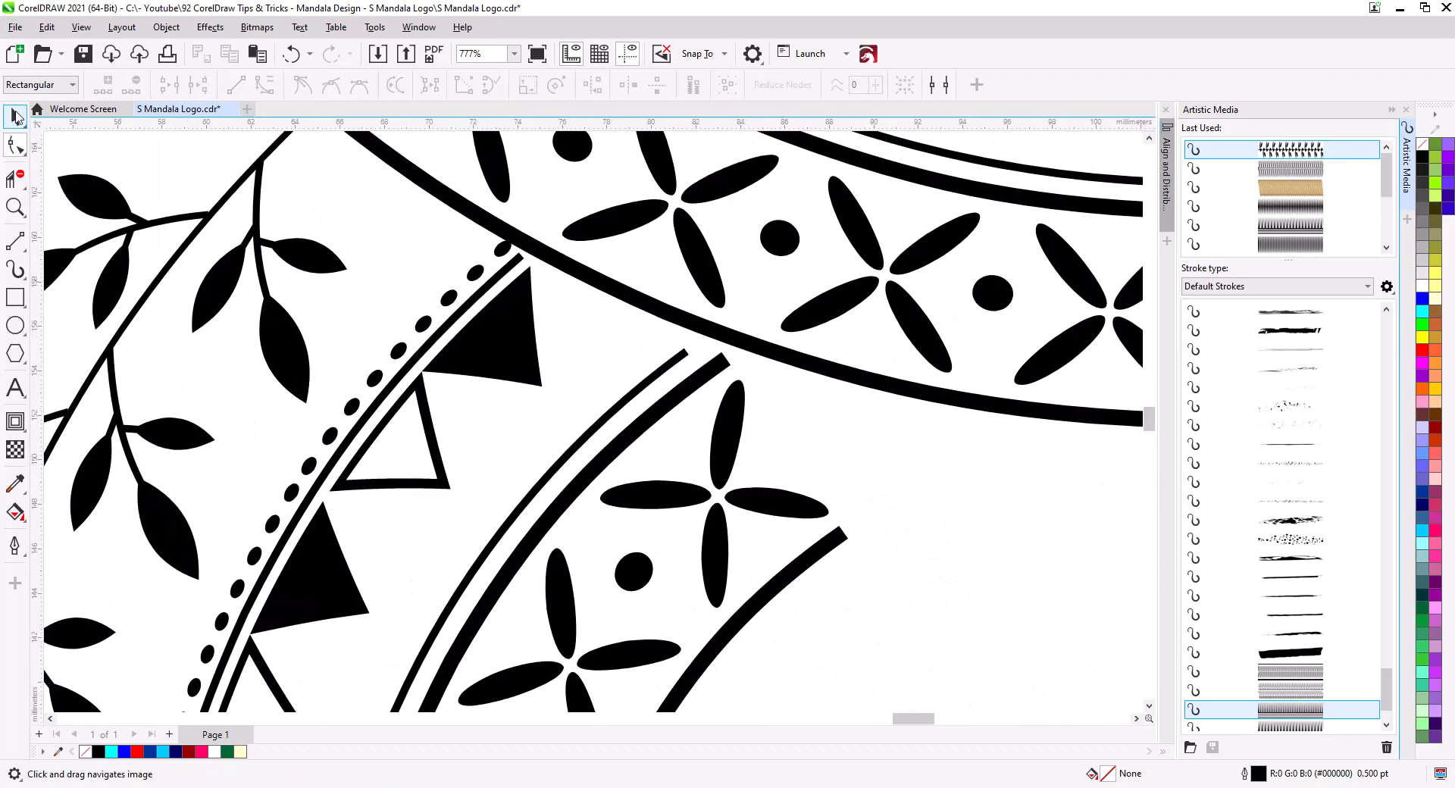
click(489, 338)
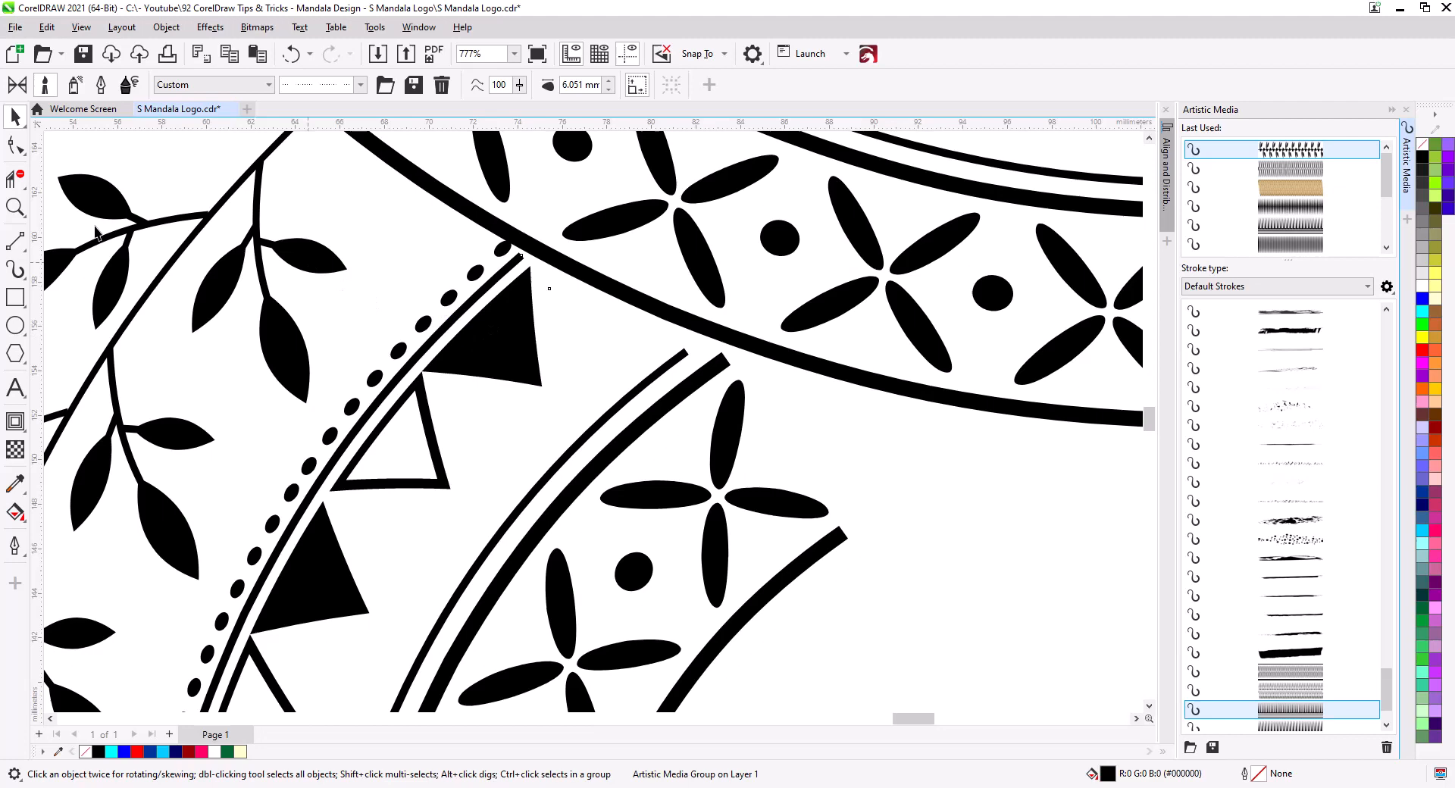
click(15, 144)
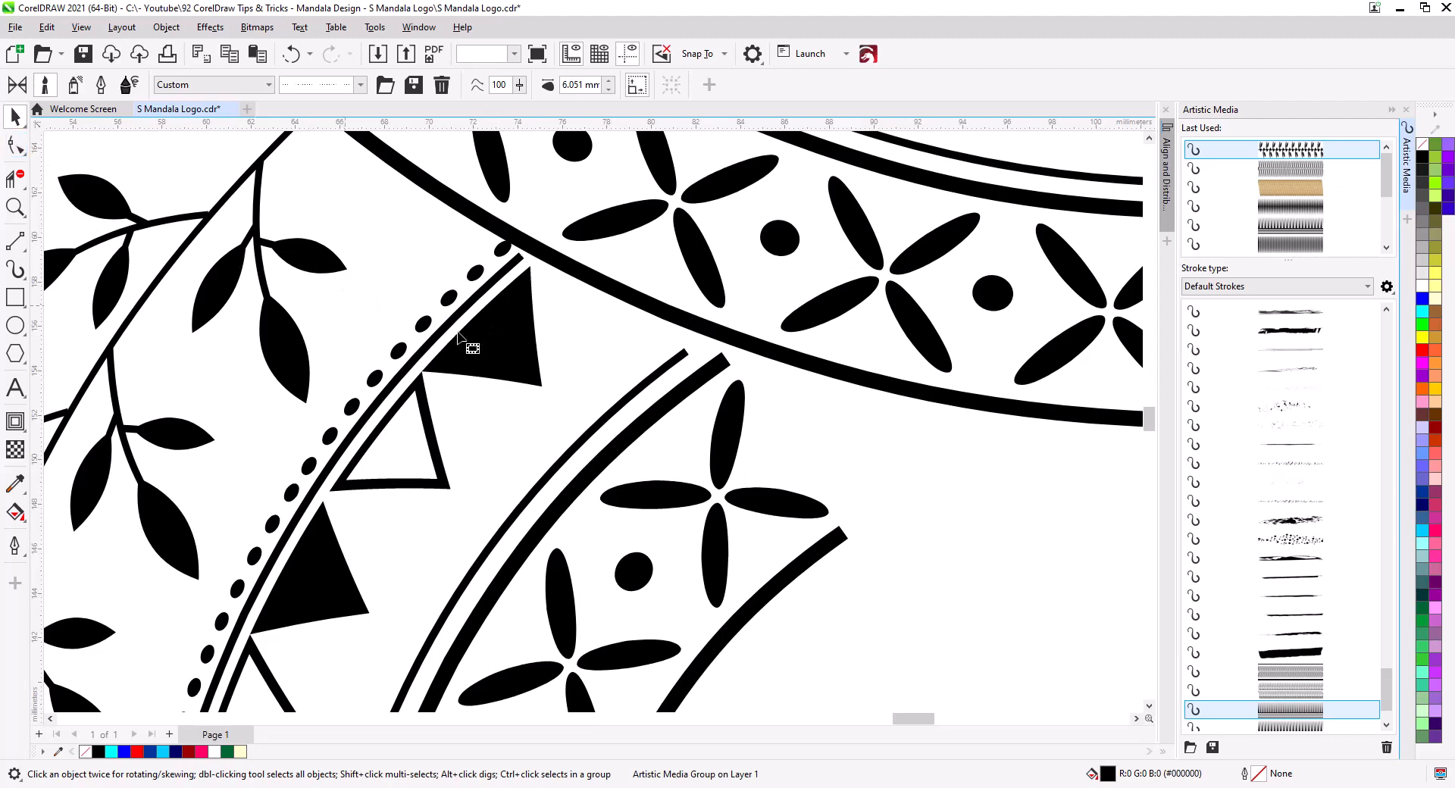
double_click(541, 297)
drag(544, 279, 559, 304)
key(Delete)
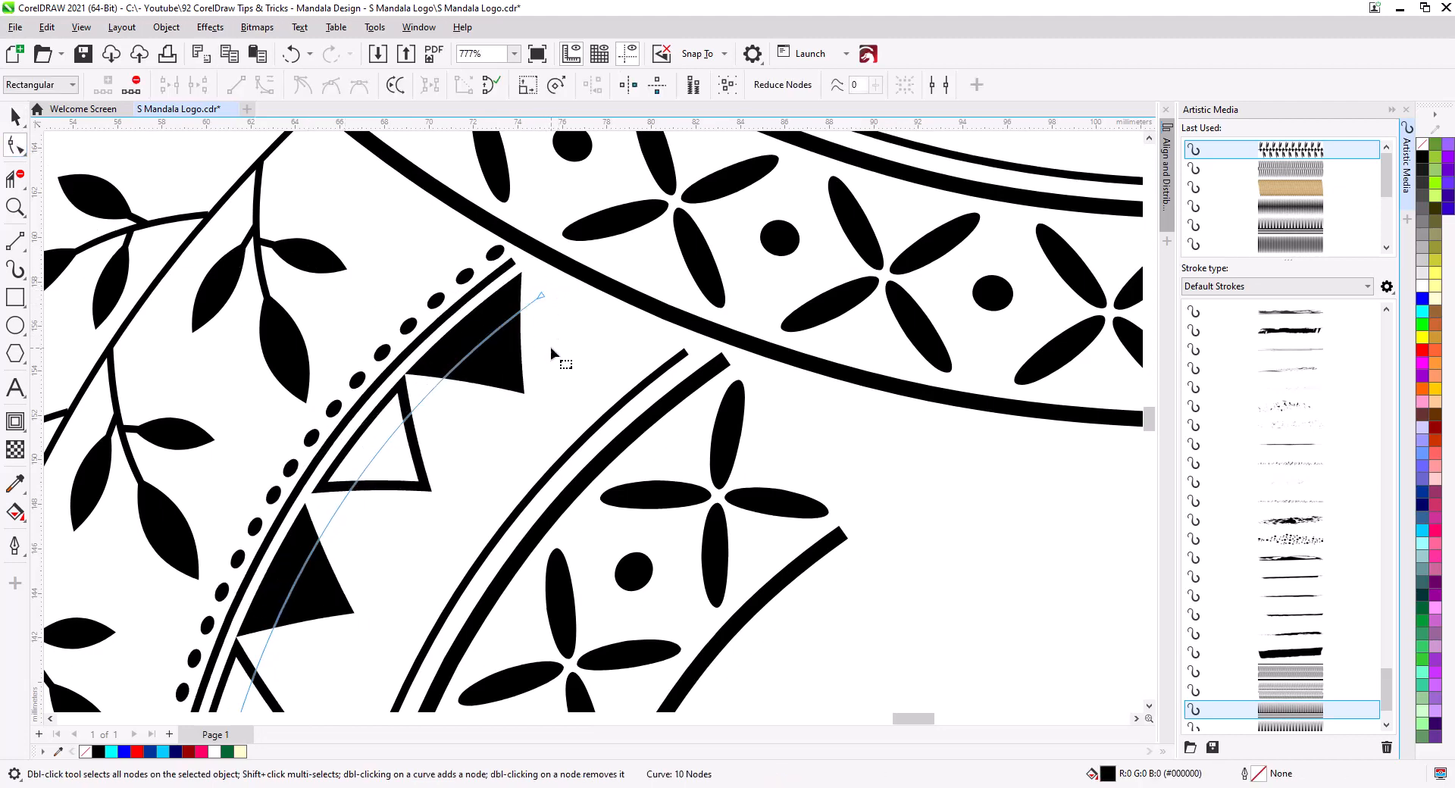
Cut the triangle border's lower-loop end back slightly more by adding a second node and deleting the last one, and deselect the border
key(Delete)
double_click(528, 306)
click(547, 303)
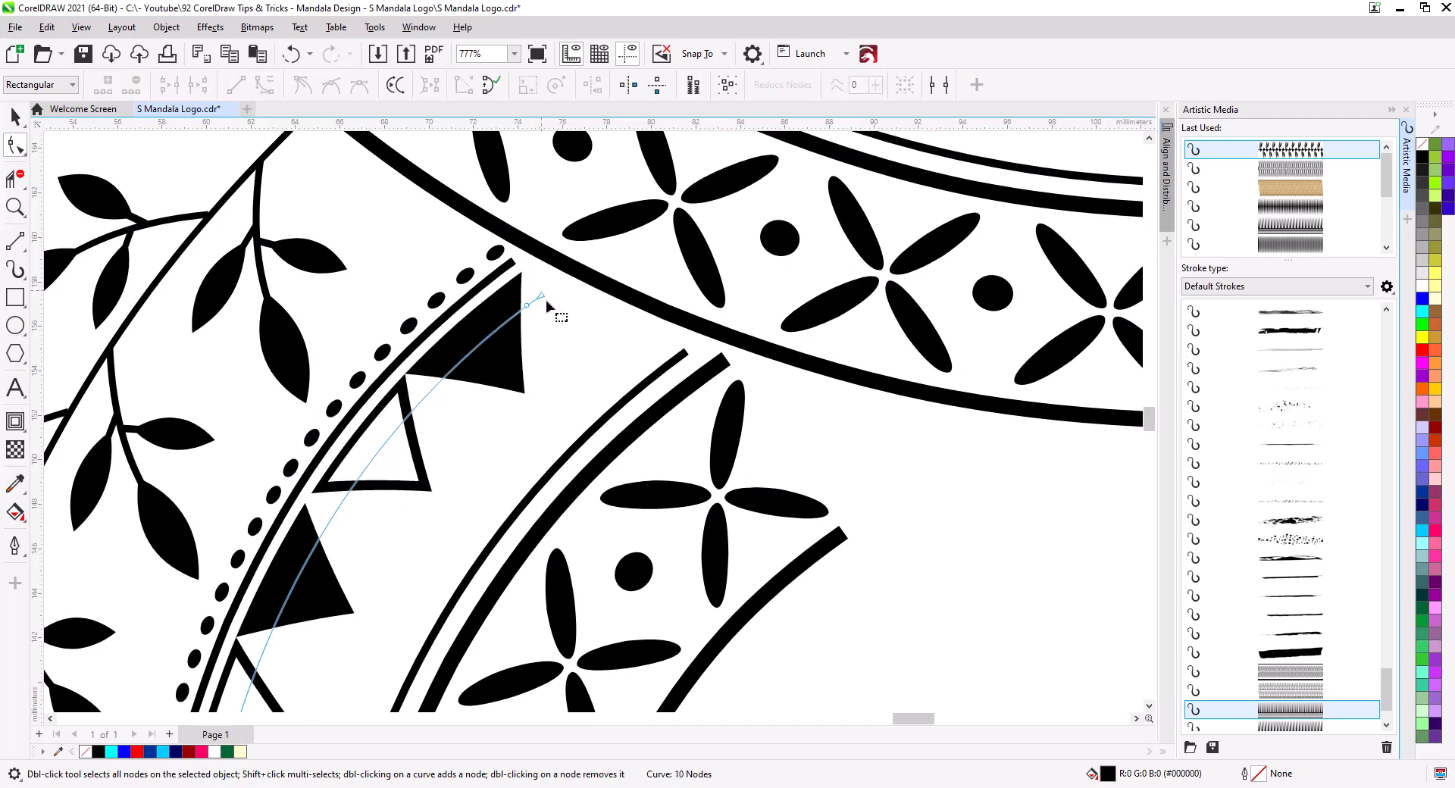
drag(533, 283, 551, 322)
key(Delete)
drag(313, 249, 434, 401)
scroll(413, 355, down, 1)
scroll(414, 355, down, 6)
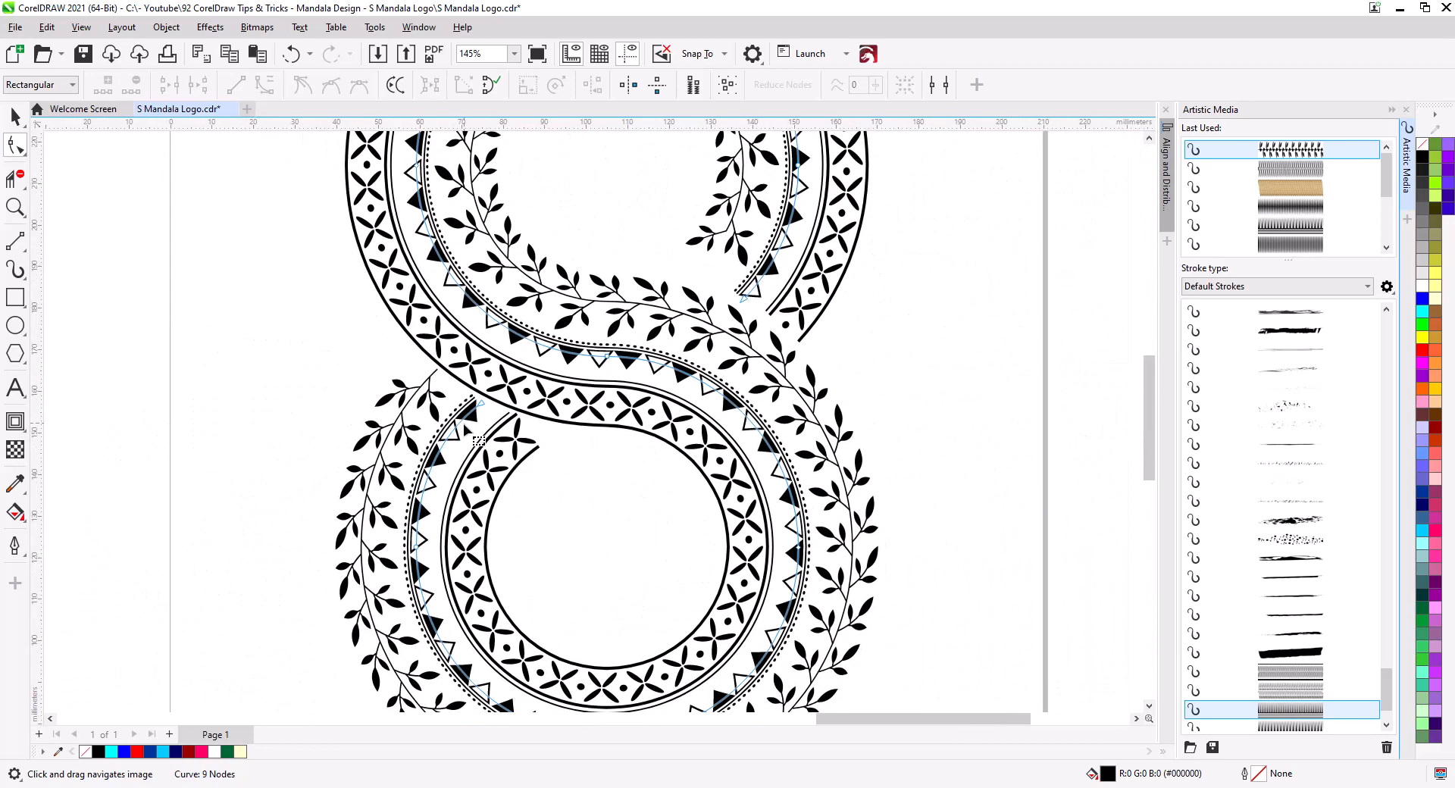
click(15, 116)
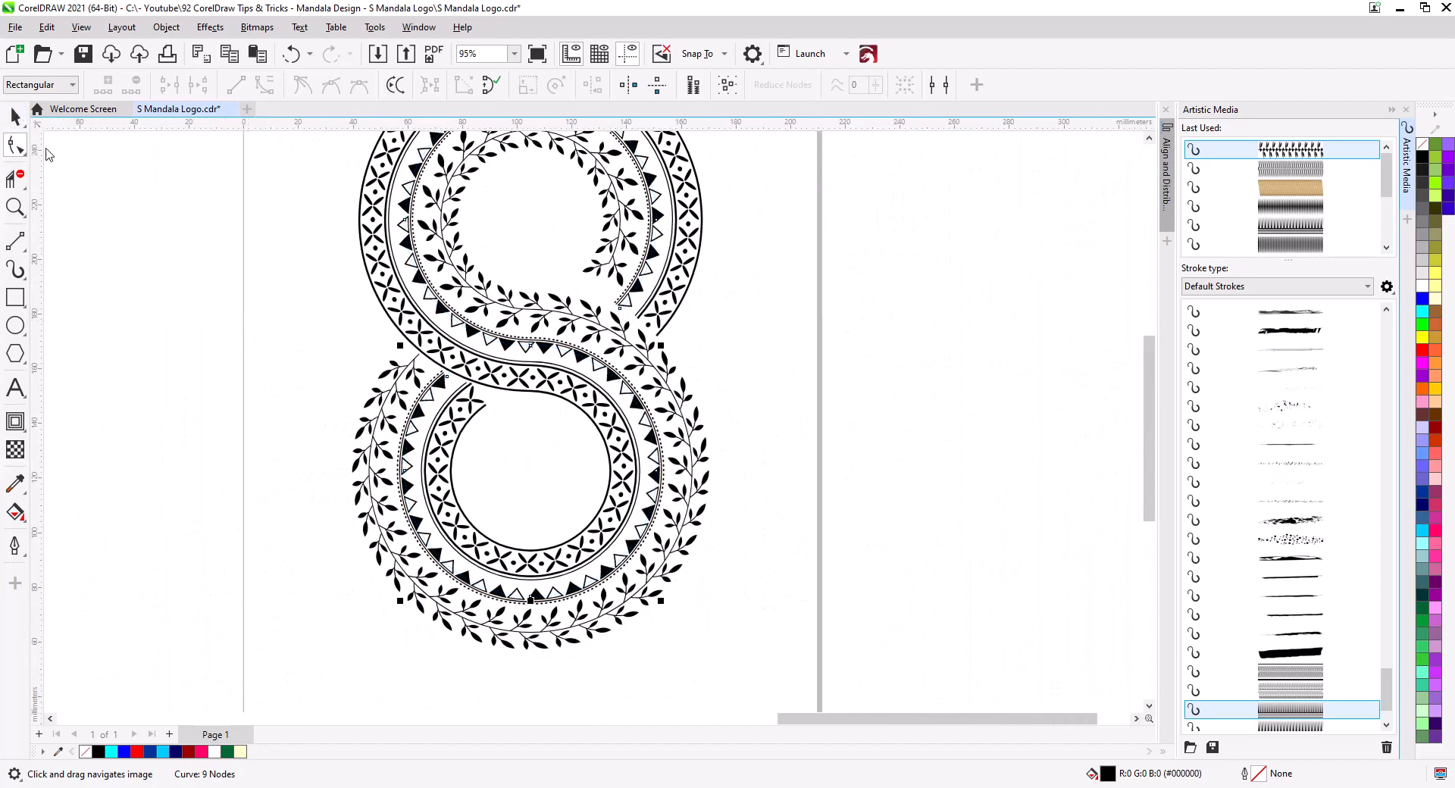
click(275, 407)
Select the whole S mandala and break all 7 objects apart
drag(668, 493, 697, 523)
scroll(691, 539, down, 1)
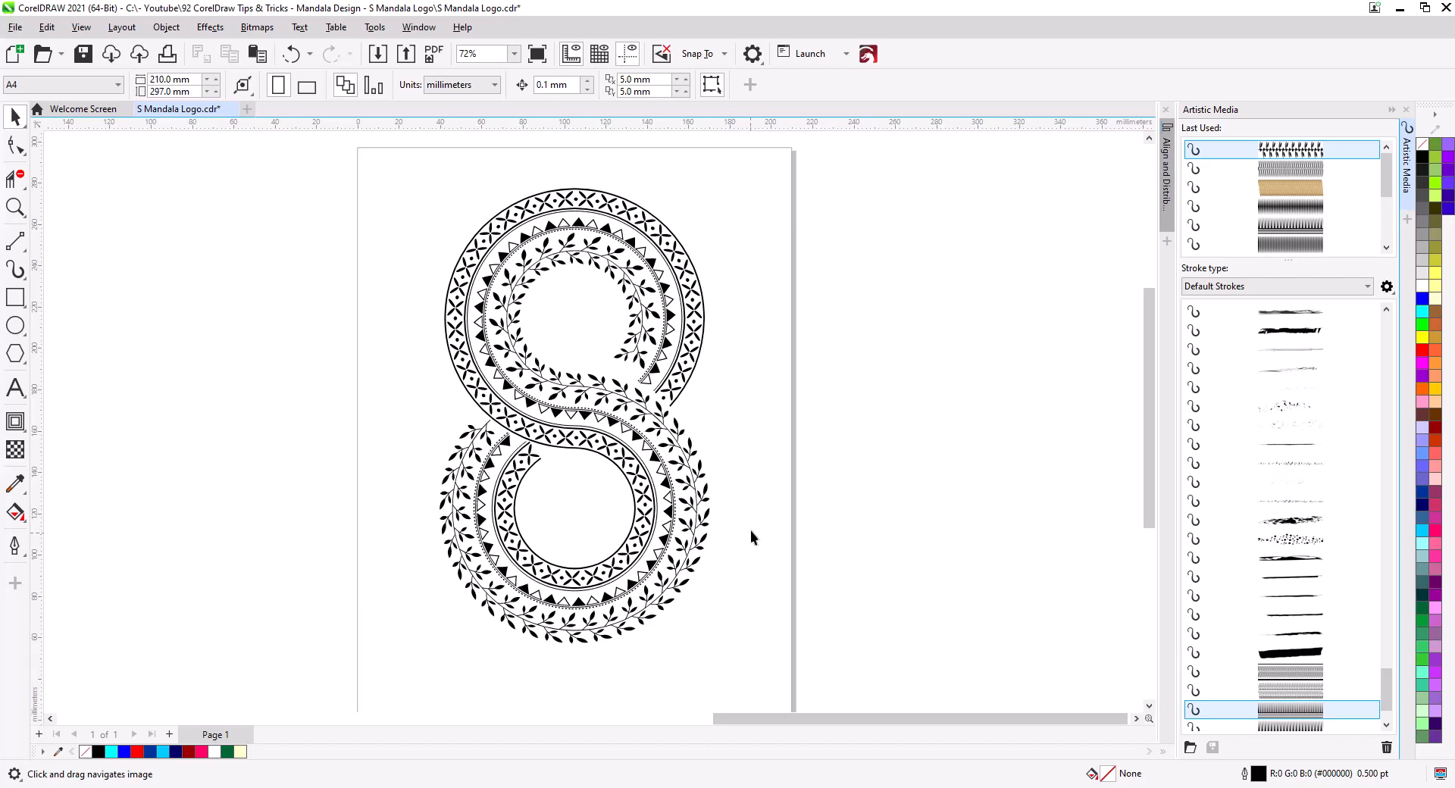
drag(391, 244, 380, 182)
right_click(558, 236)
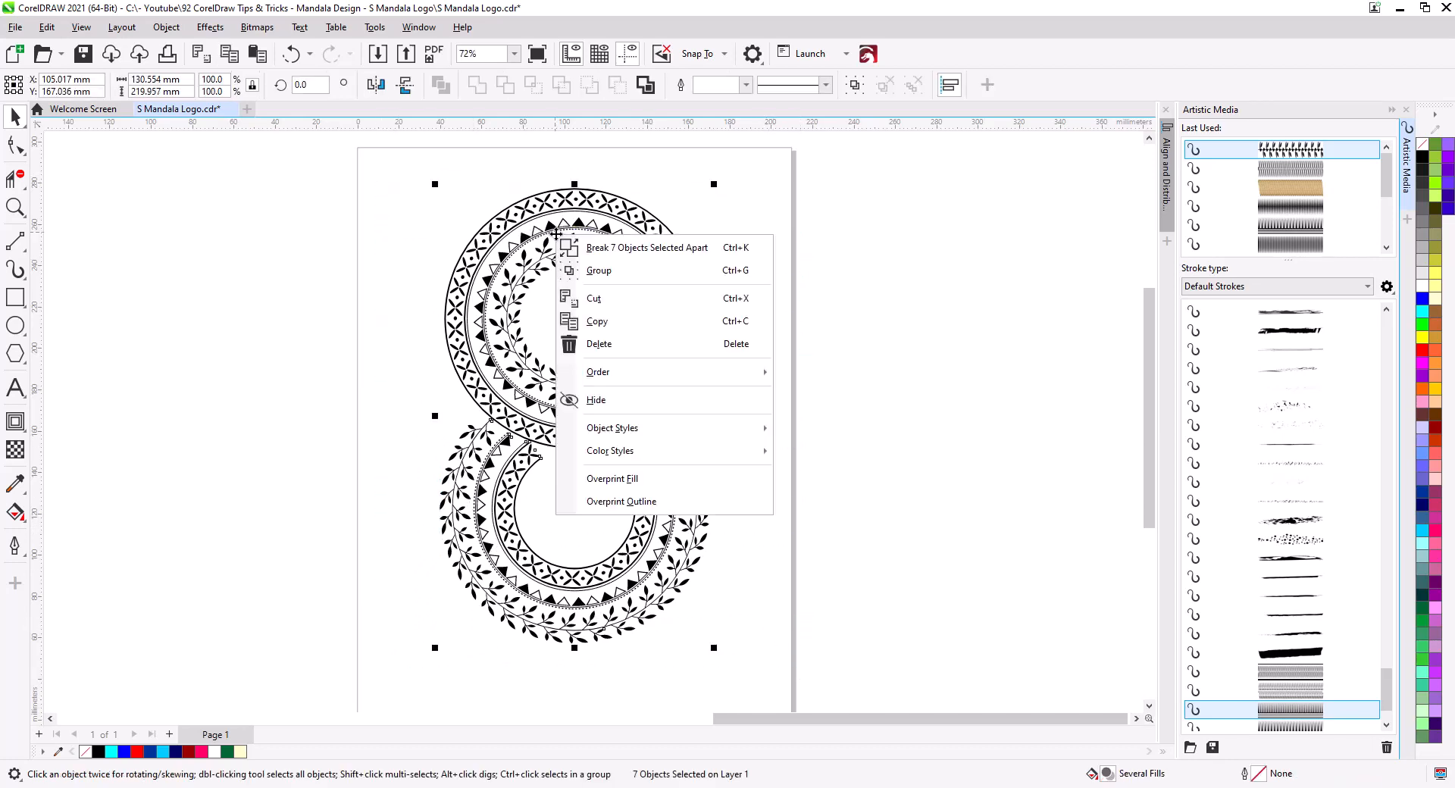
click(611, 248)
click(790, 342)
Delete the separated control curves of the leaf, triangle and flower borders
scroll(626, 337, up, 4)
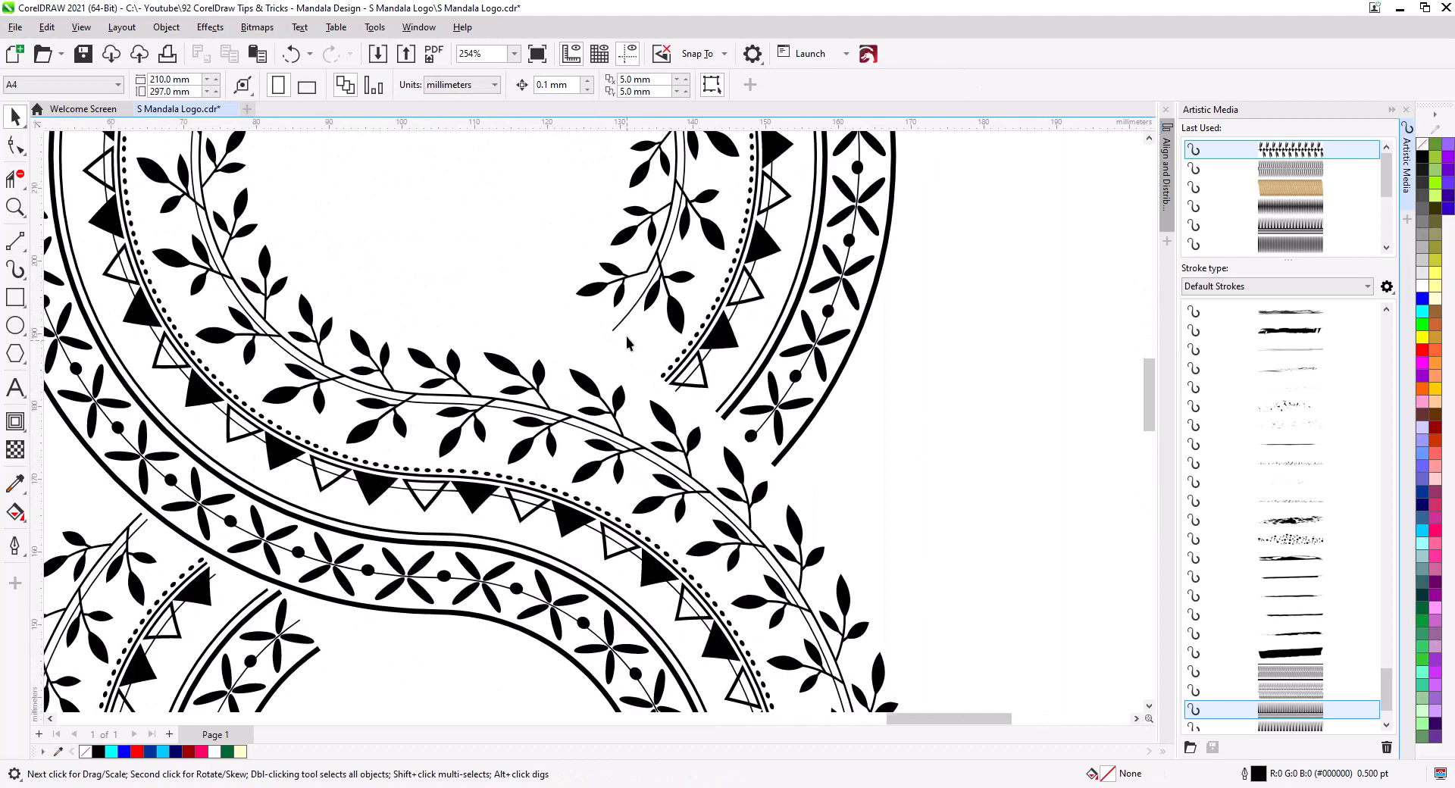
click(620, 324)
key(Delete)
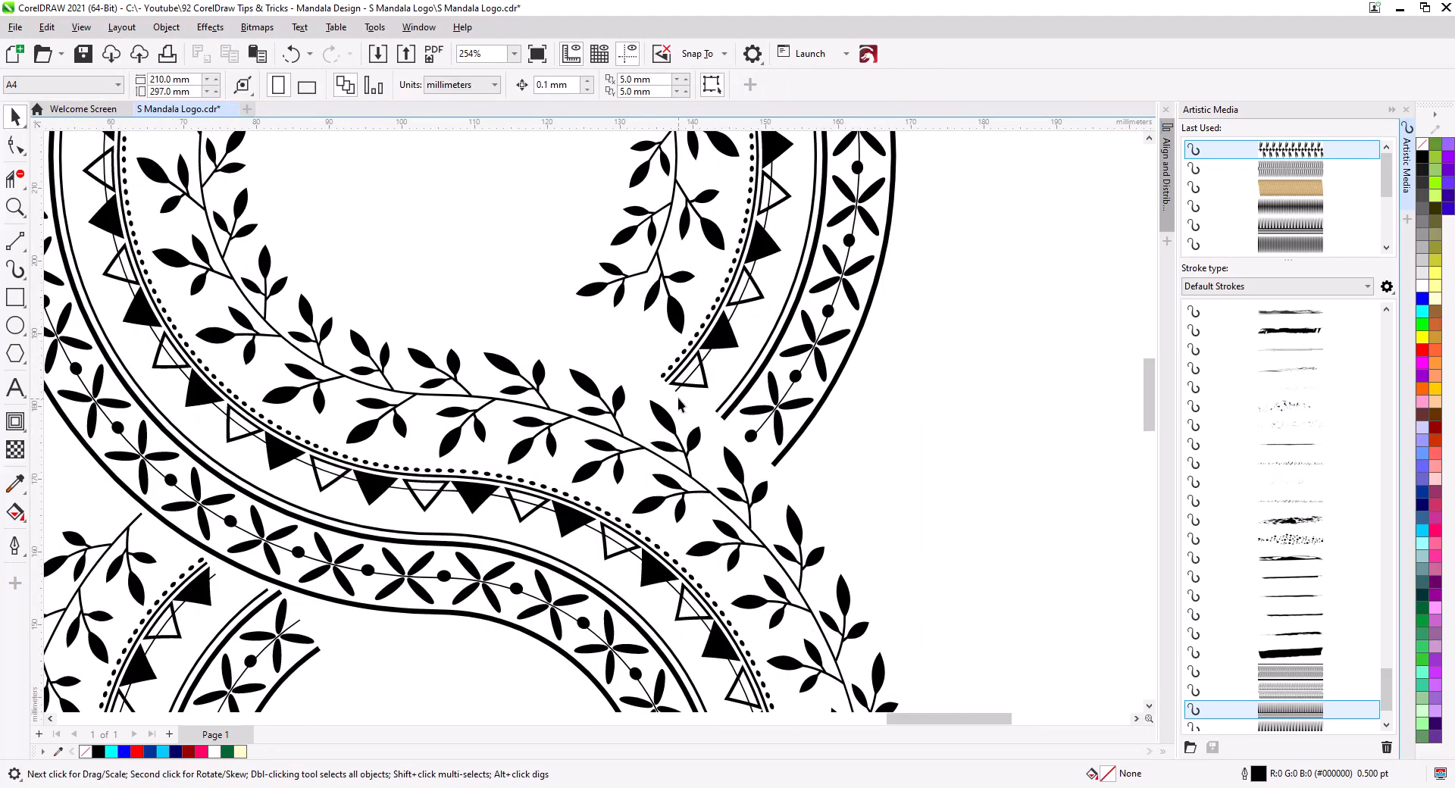
click(676, 391)
key(Delete)
click(763, 426)
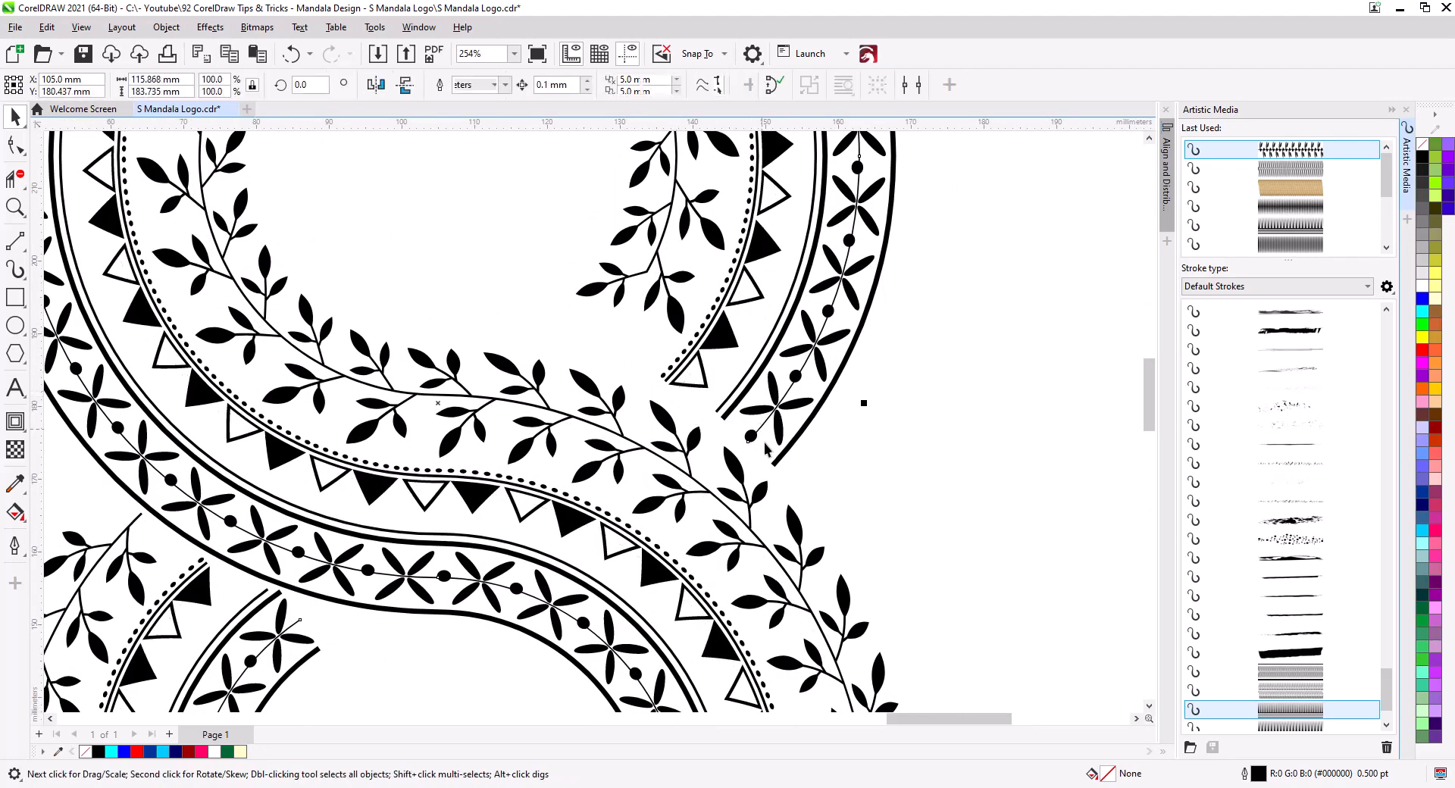
key(Delete)
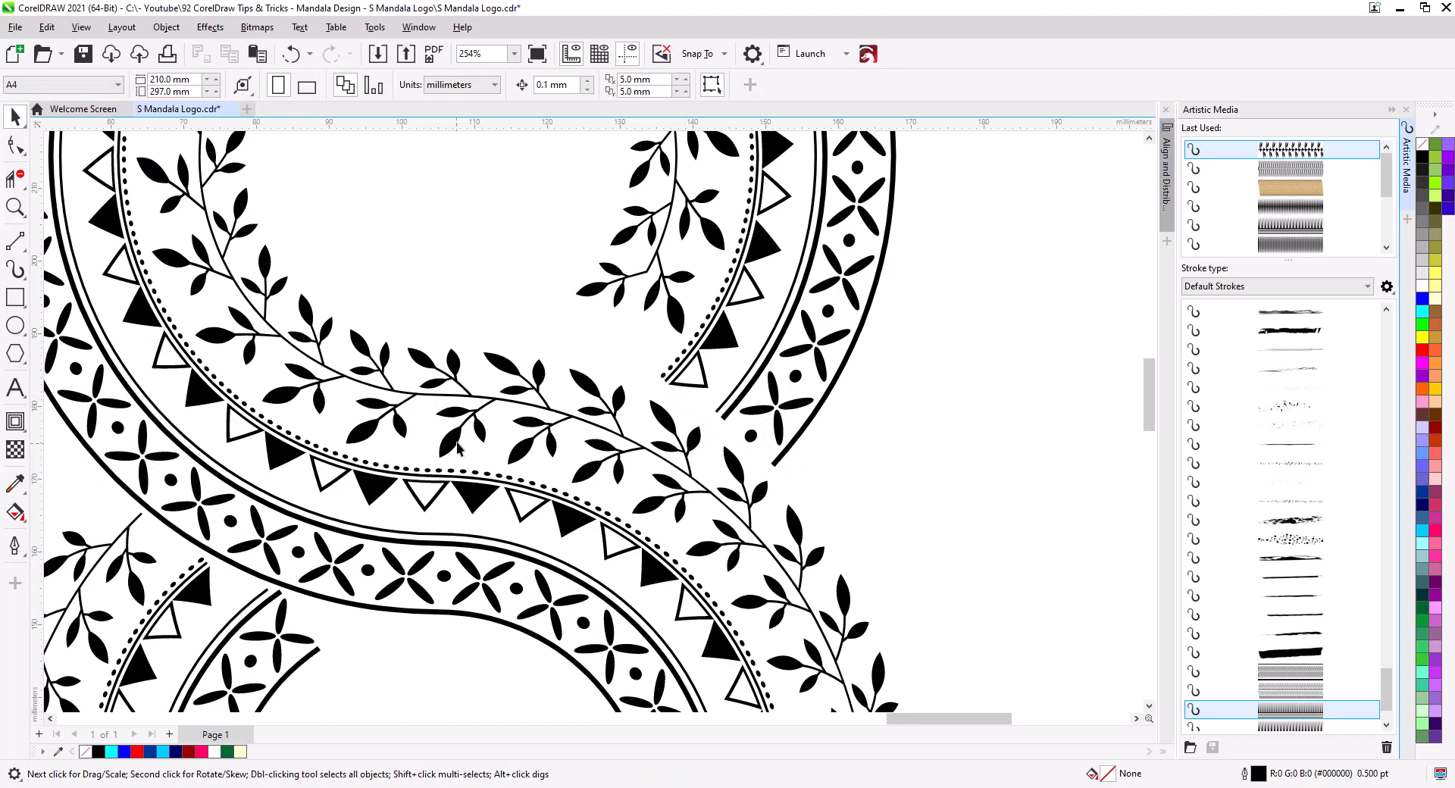
Fill the flower-and-dot motifs of the outer border with red and deselect them
scroll(457, 443, down, 2)
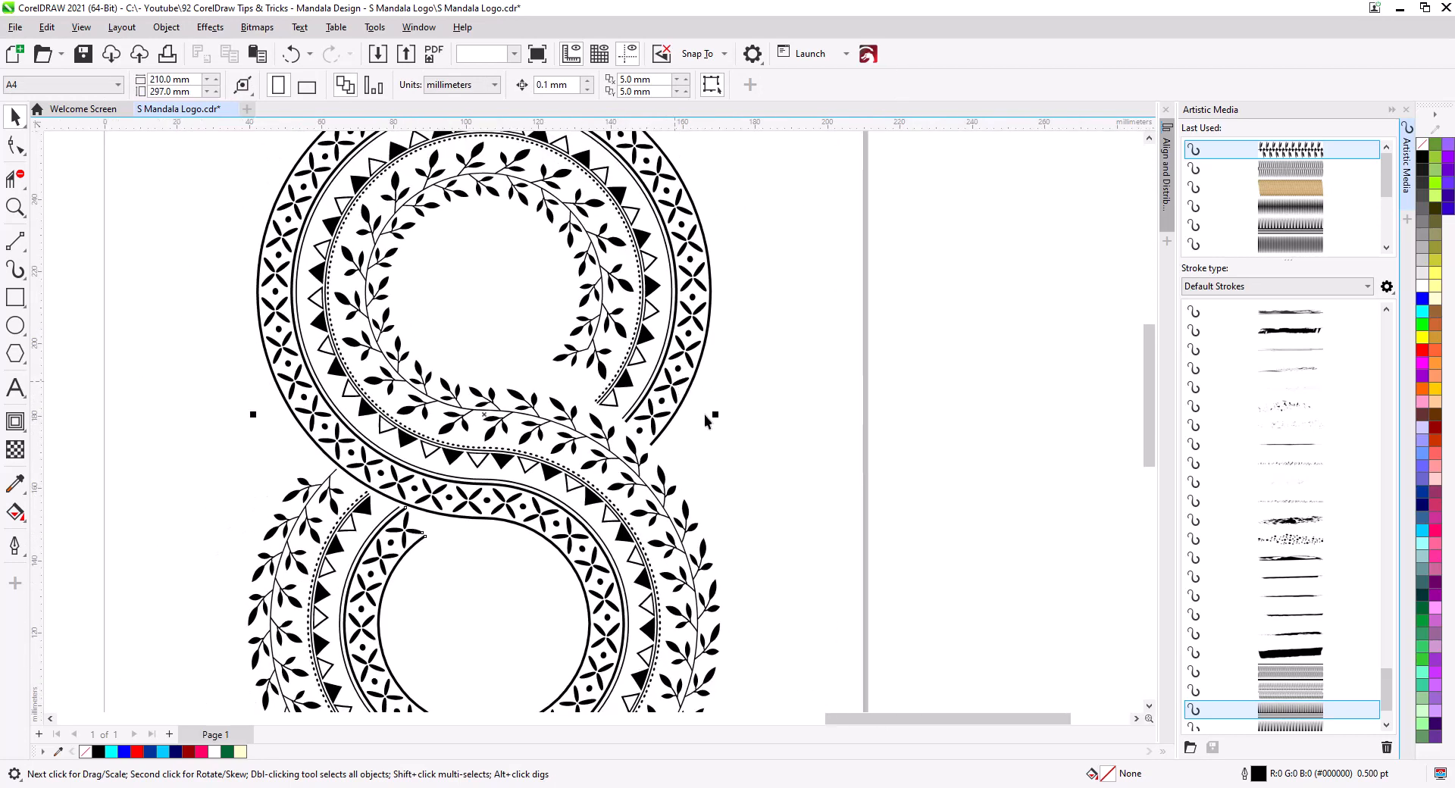
click(1422, 351)
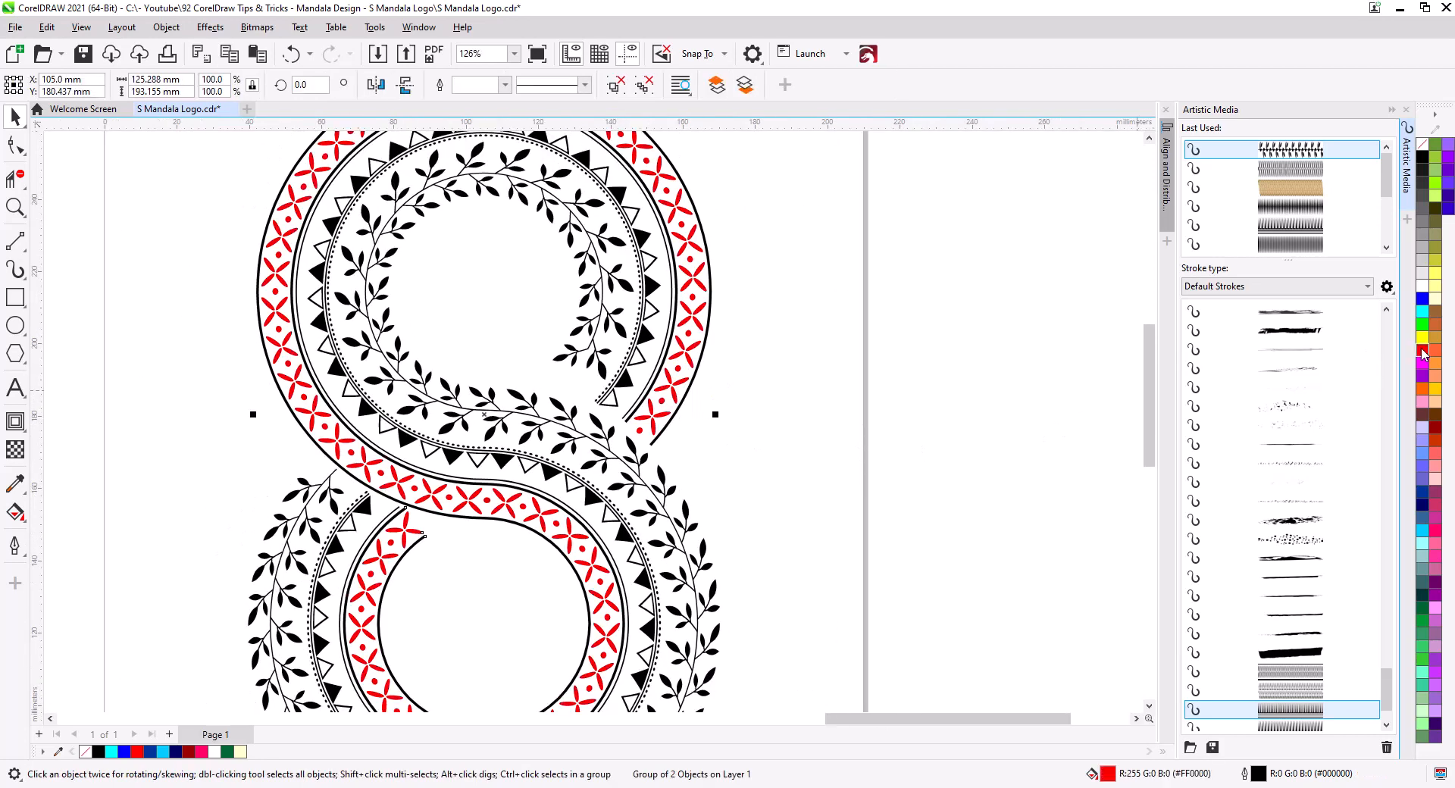
click(720, 371)
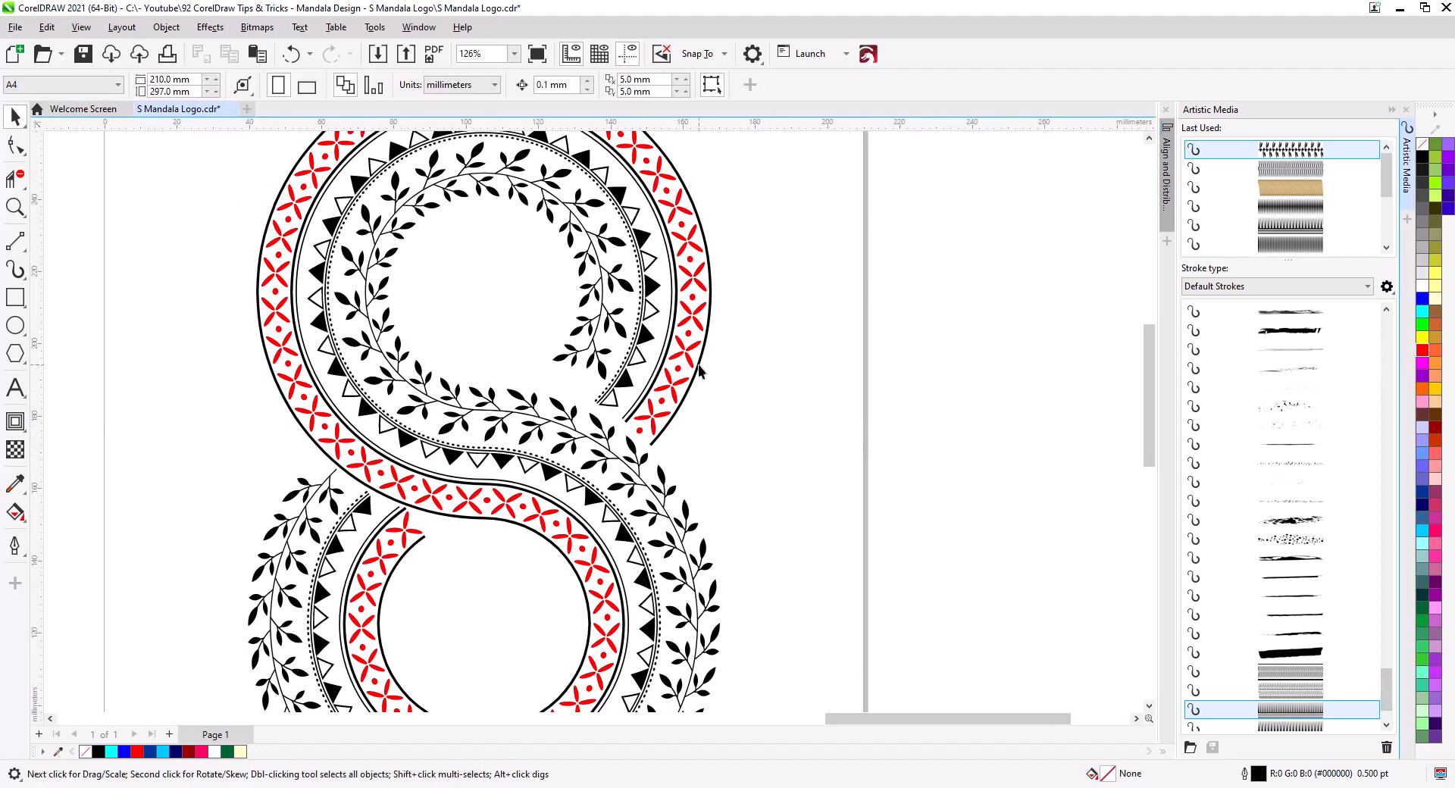
Colour the outline lines of the outer flower-and-dot border red (#FF0000)
click(698, 366)
scroll(660, 388, up, 5)
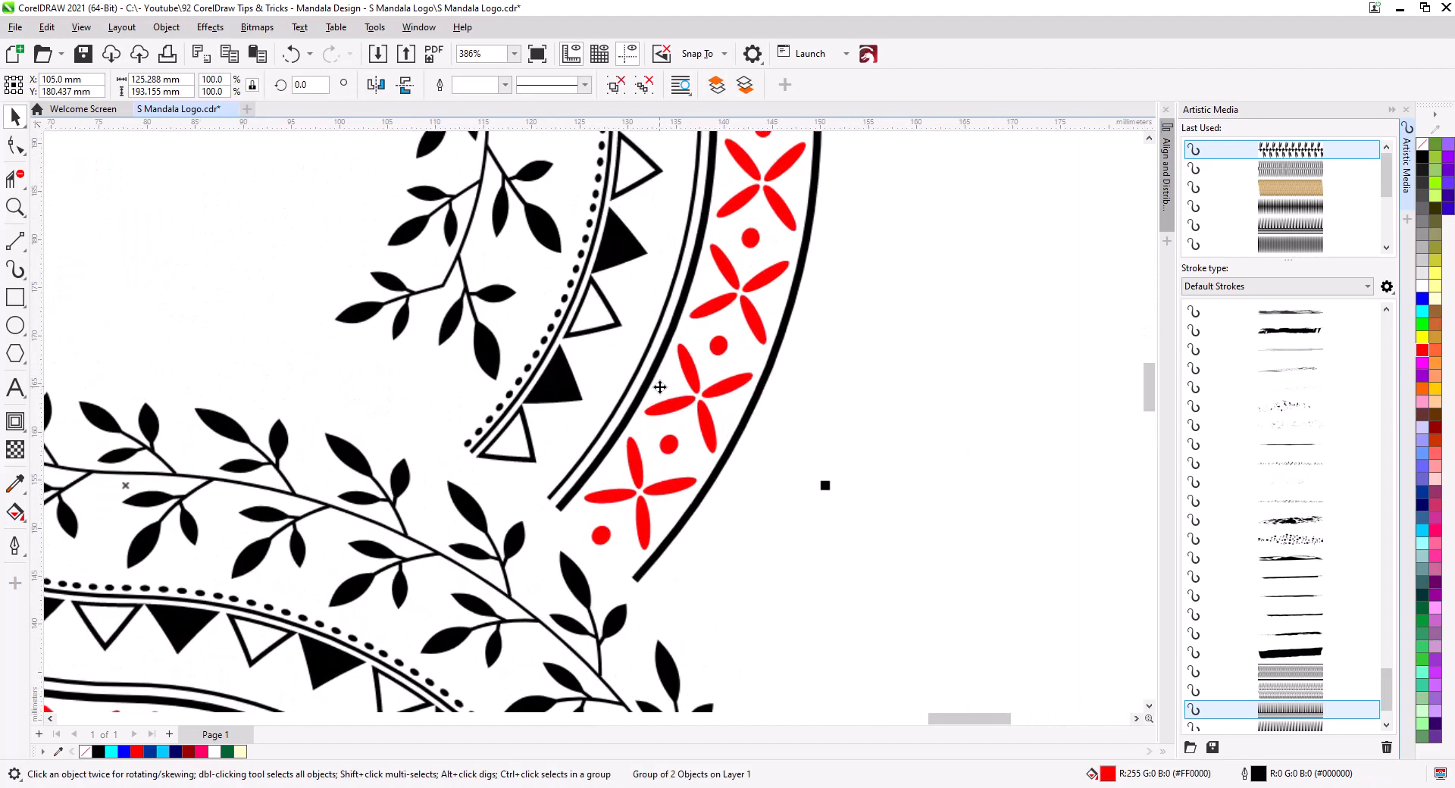
scroll(659, 387, up, 1)
key(Escape)
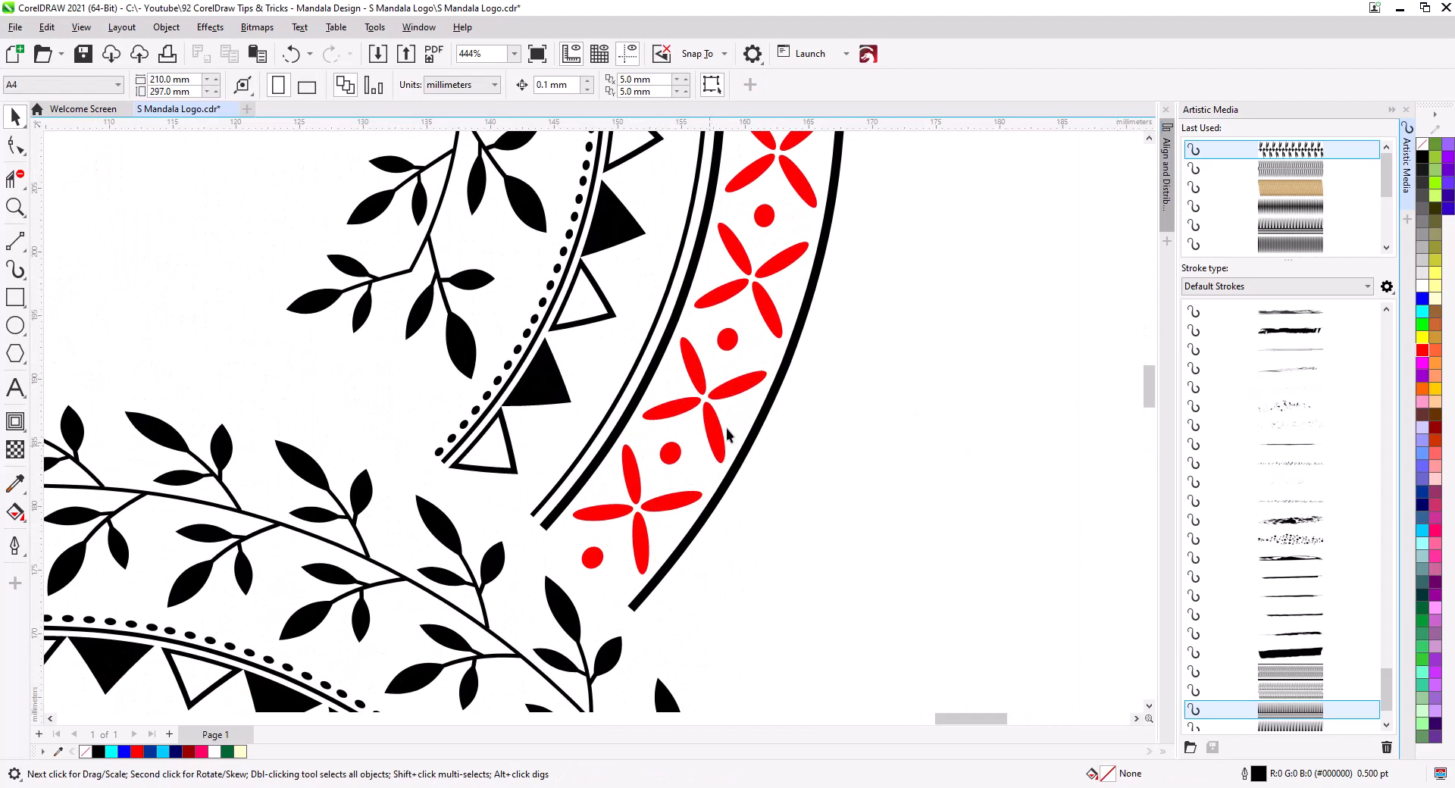
click(761, 435)
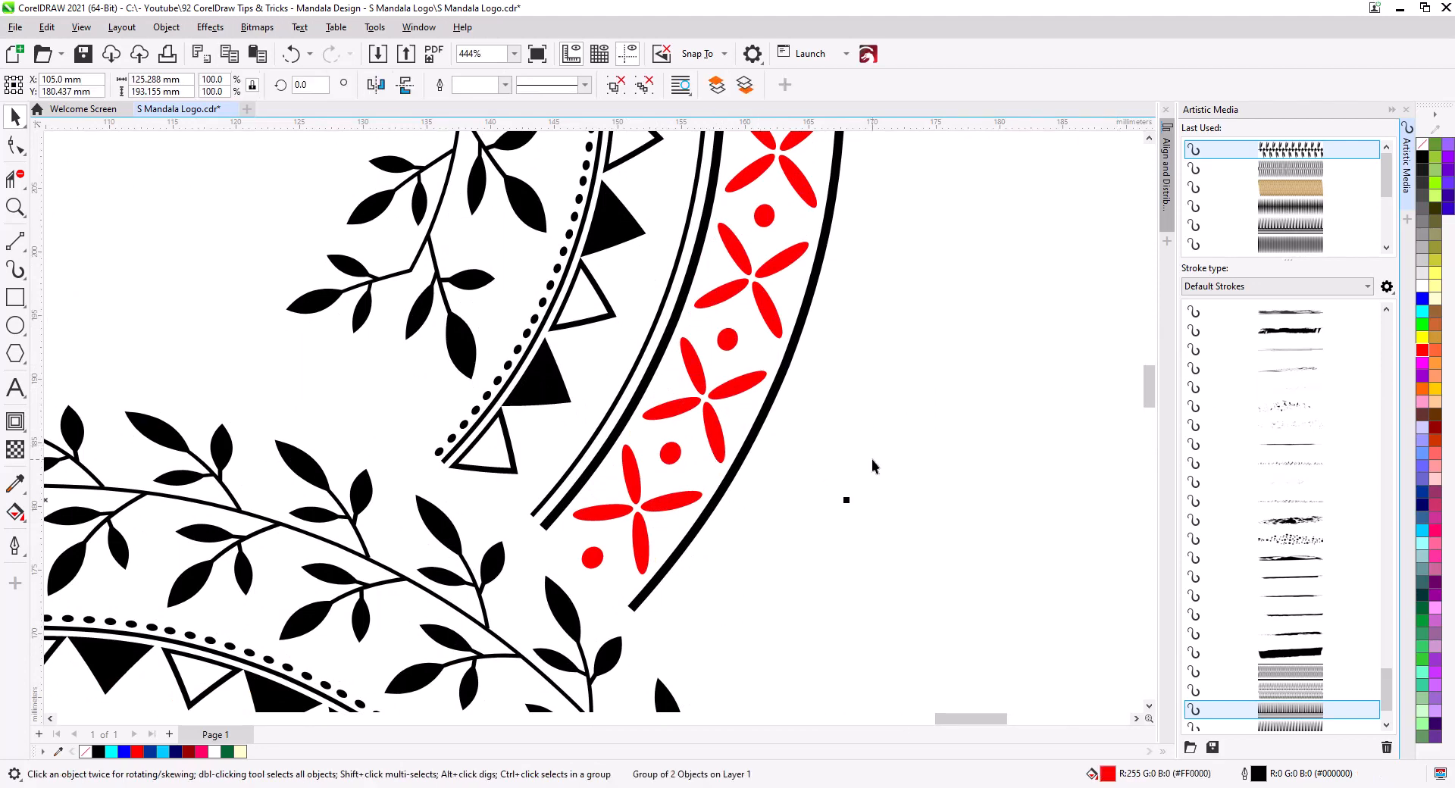
click(1423, 350)
drag(859, 411, 994, 486)
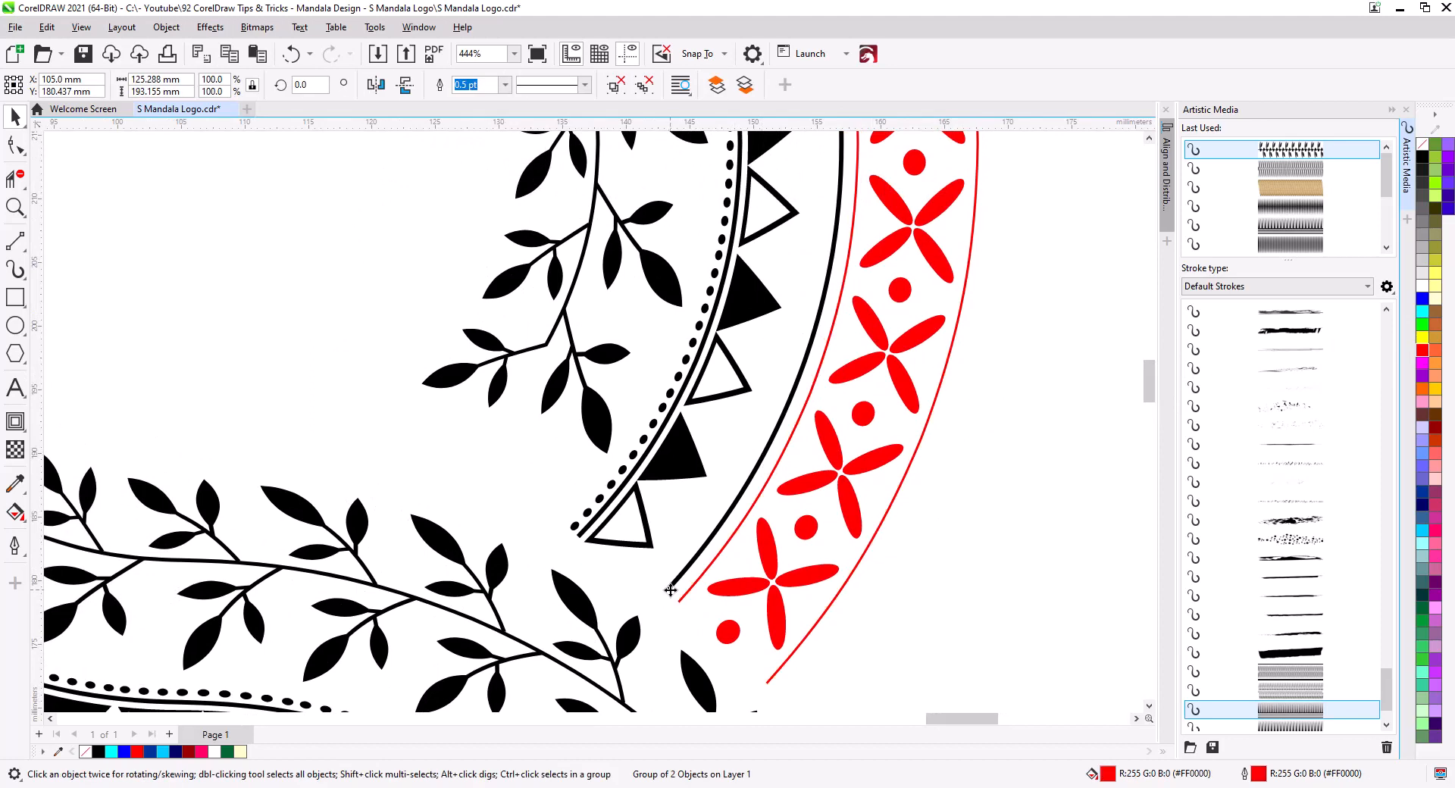
scroll(649, 607, down, 4)
drag(660, 646, 655, 620)
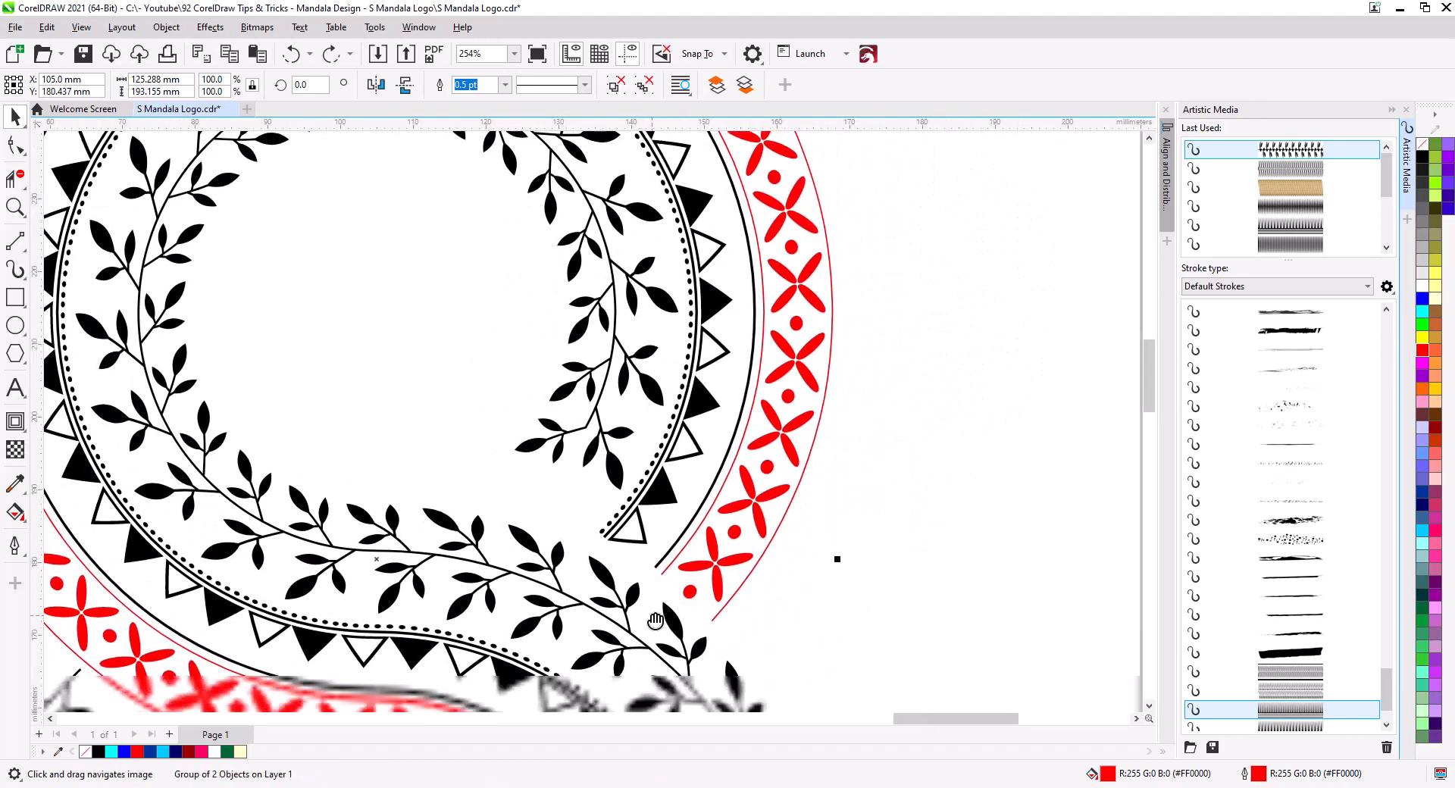
Colour the single black S line between the triangle and flower borders blue (#0000FF)
click(662, 562)
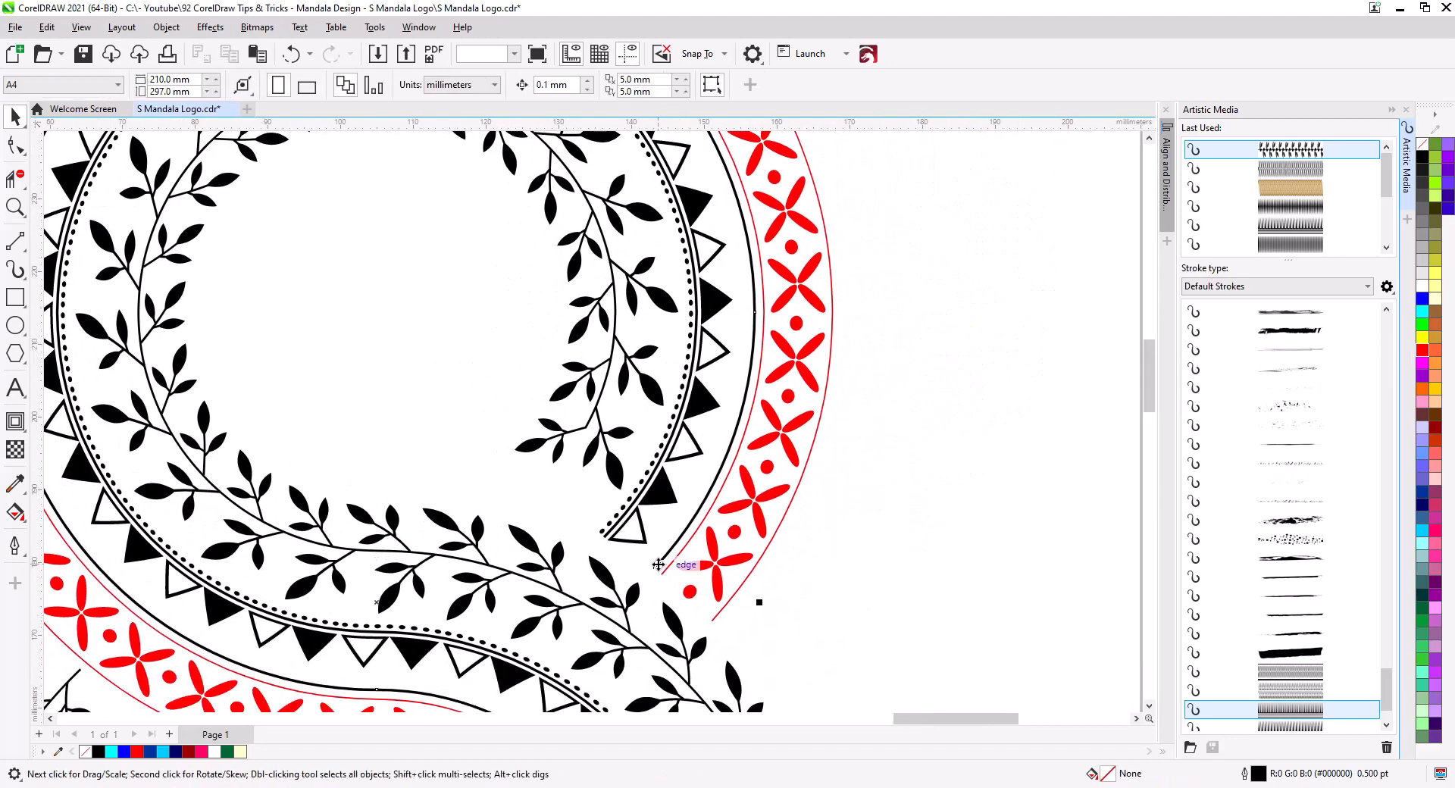
right_click(1424, 300)
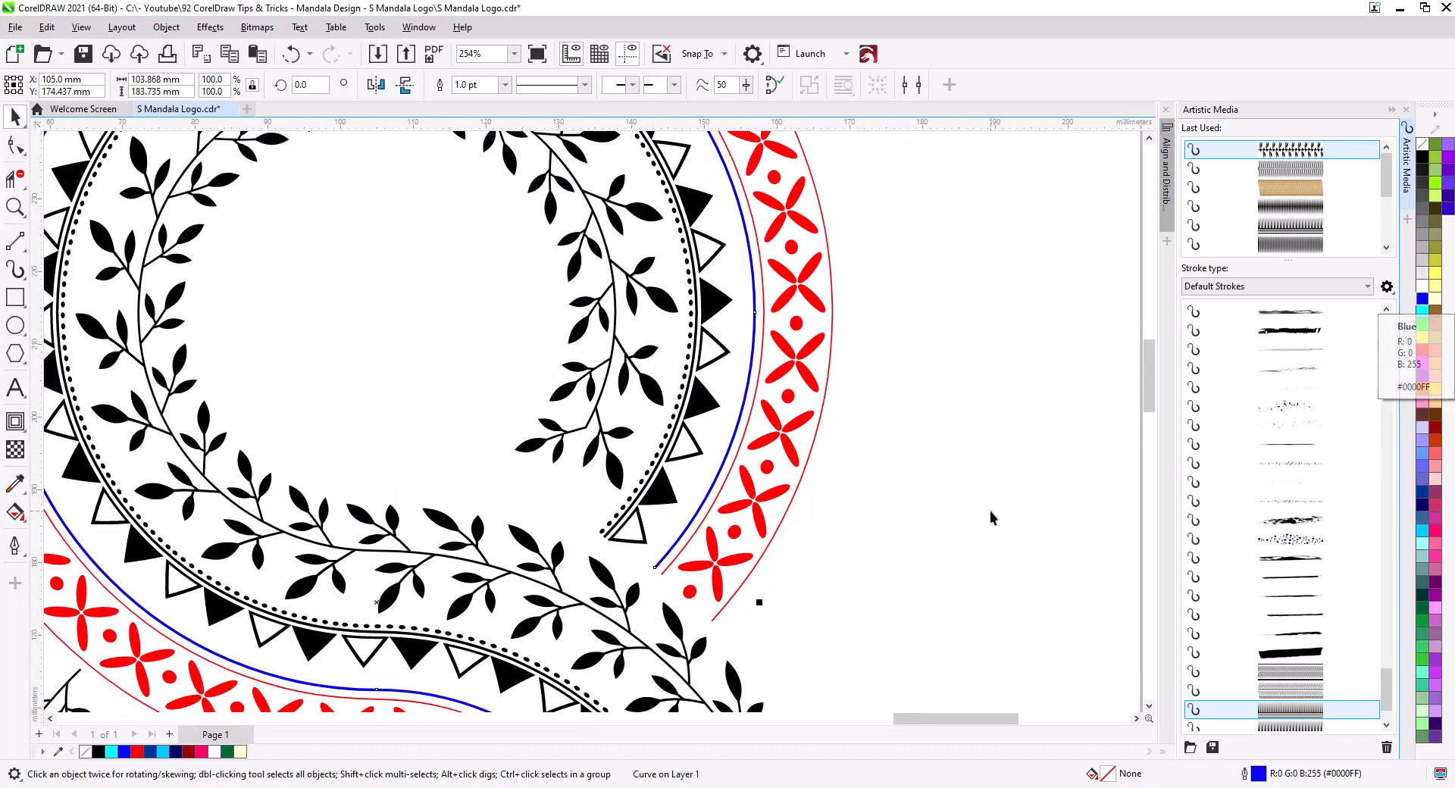
click(650, 523)
click(654, 521)
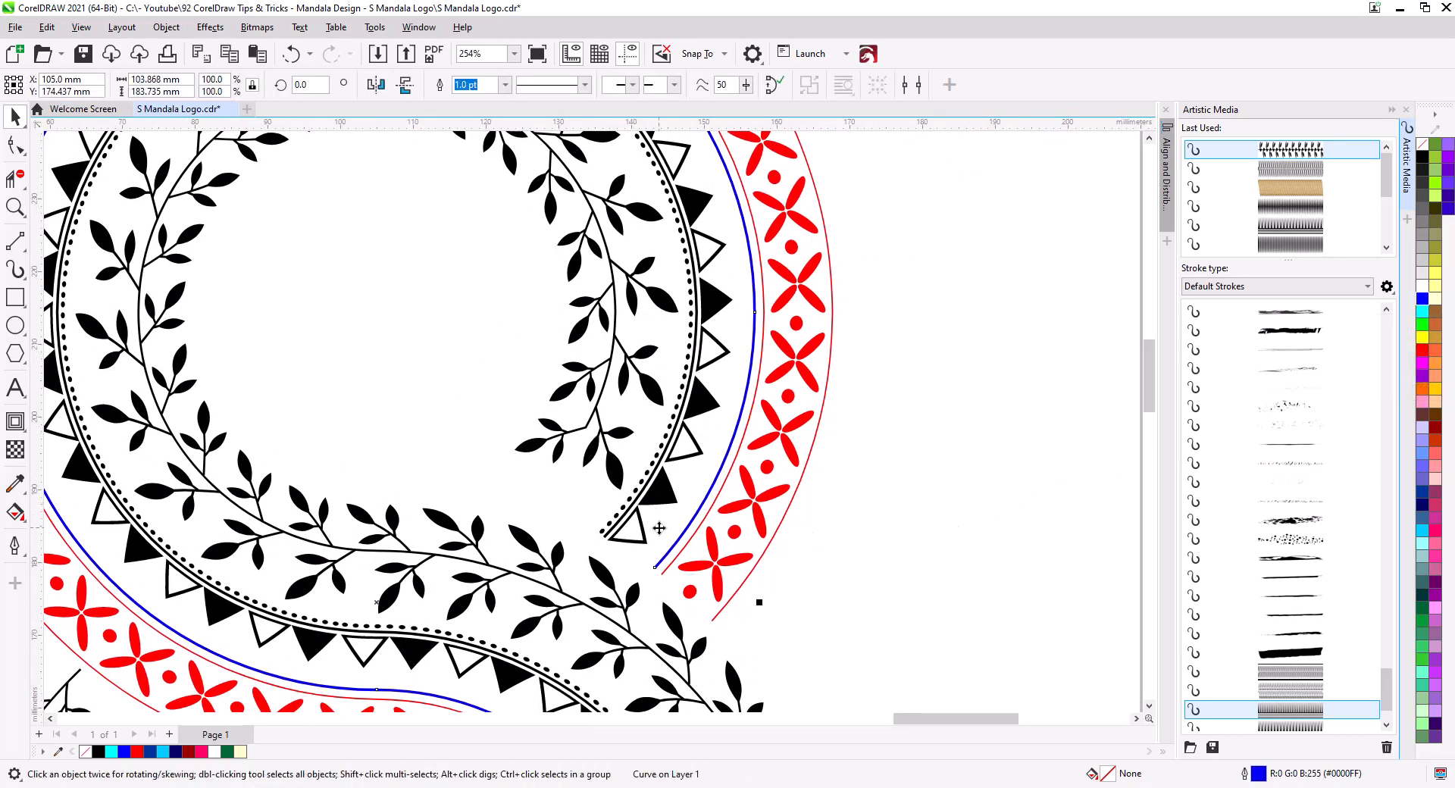
click(912, 553)
Apply a blue #0000FF fill to the single line between the borders as well, and deselect it
click(668, 506)
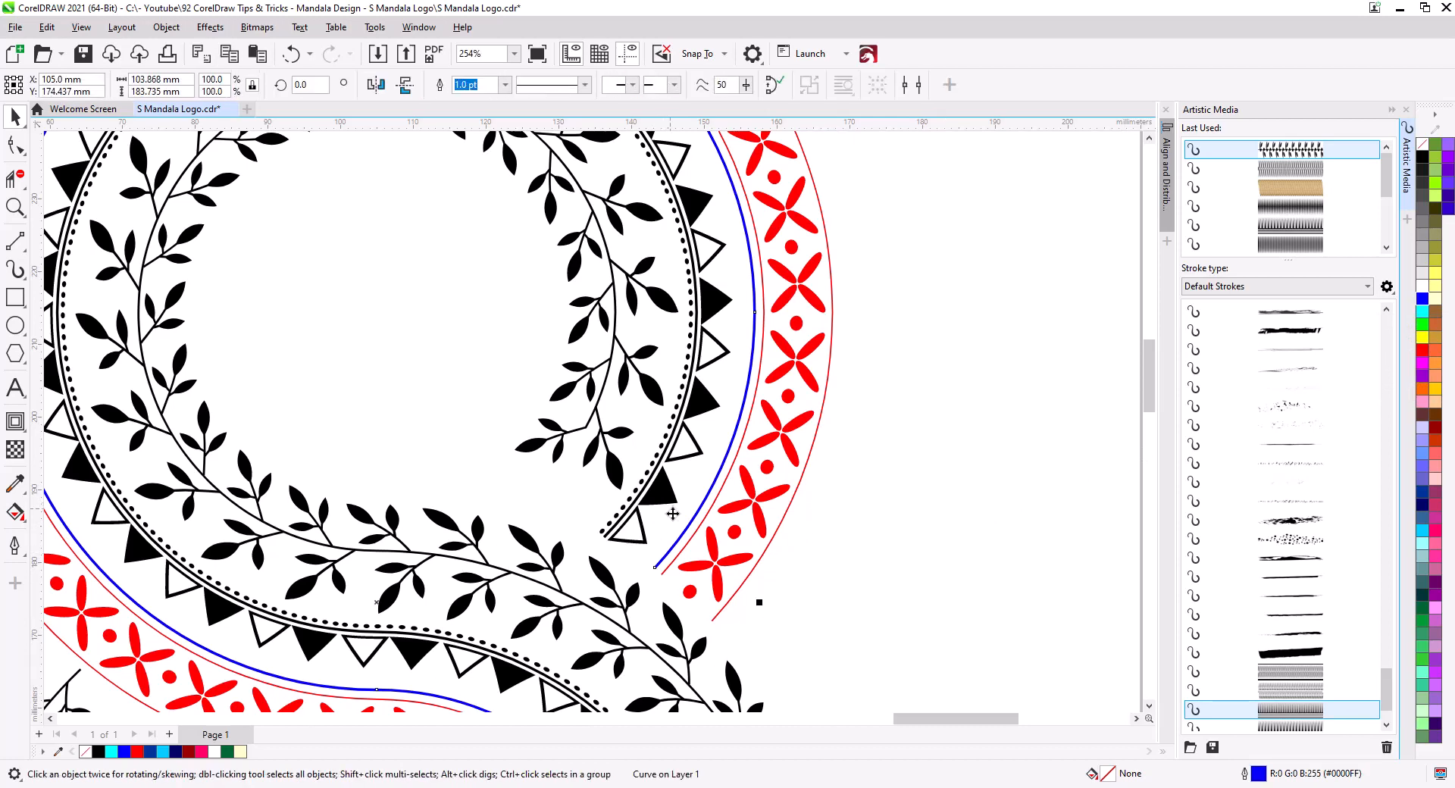
click(1423, 300)
click(896, 573)
click(670, 556)
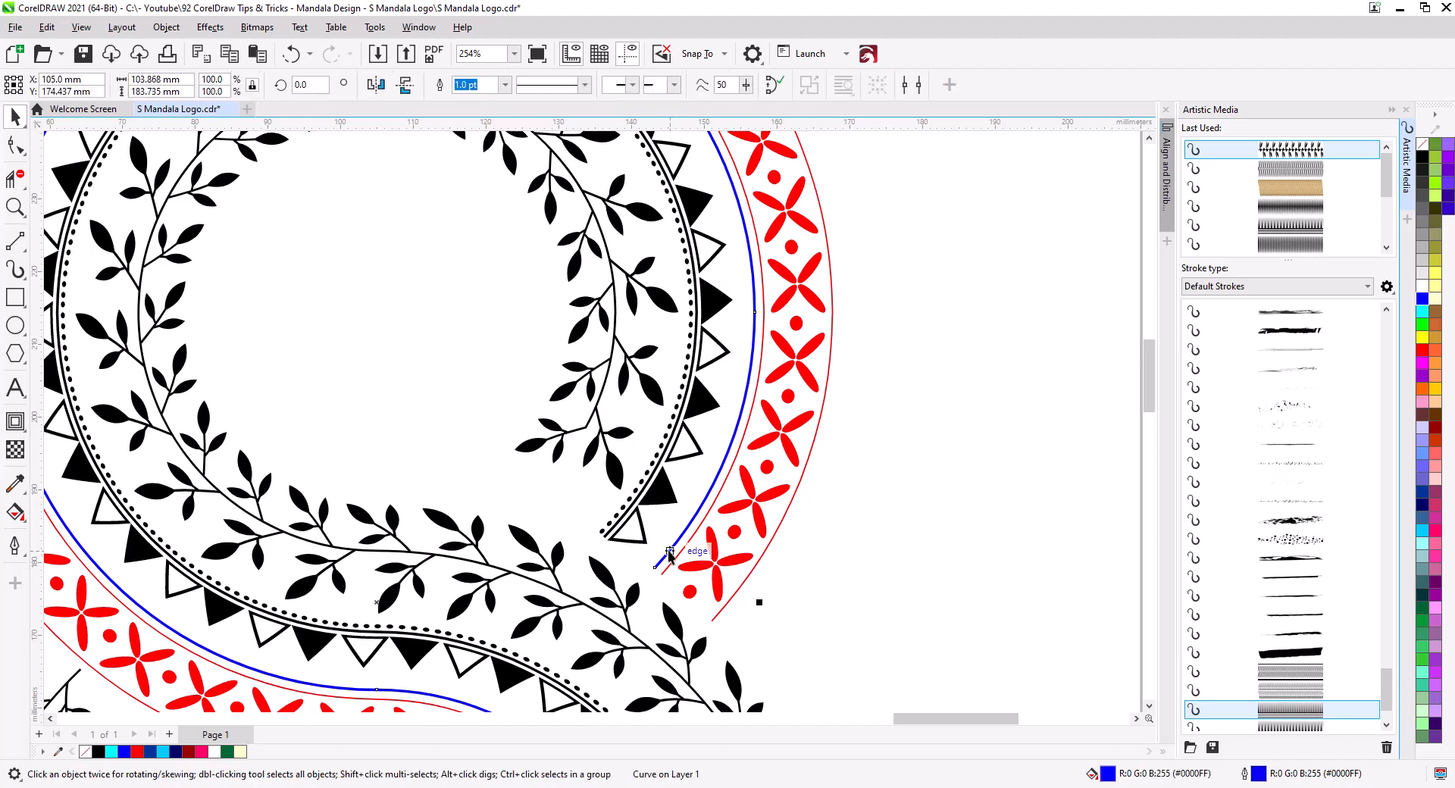
right_click(670, 554)
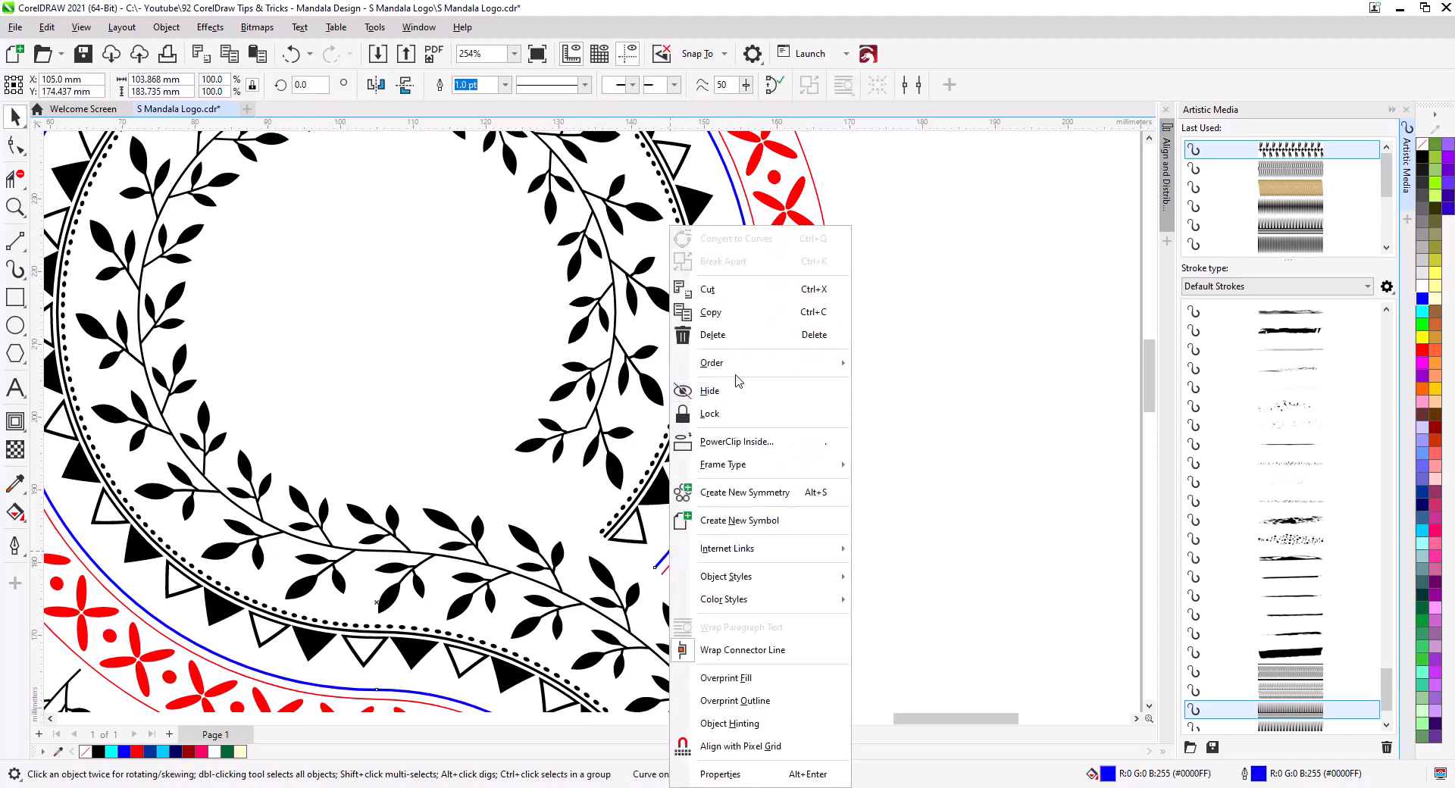
mouse_move(758, 368)
click(935, 397)
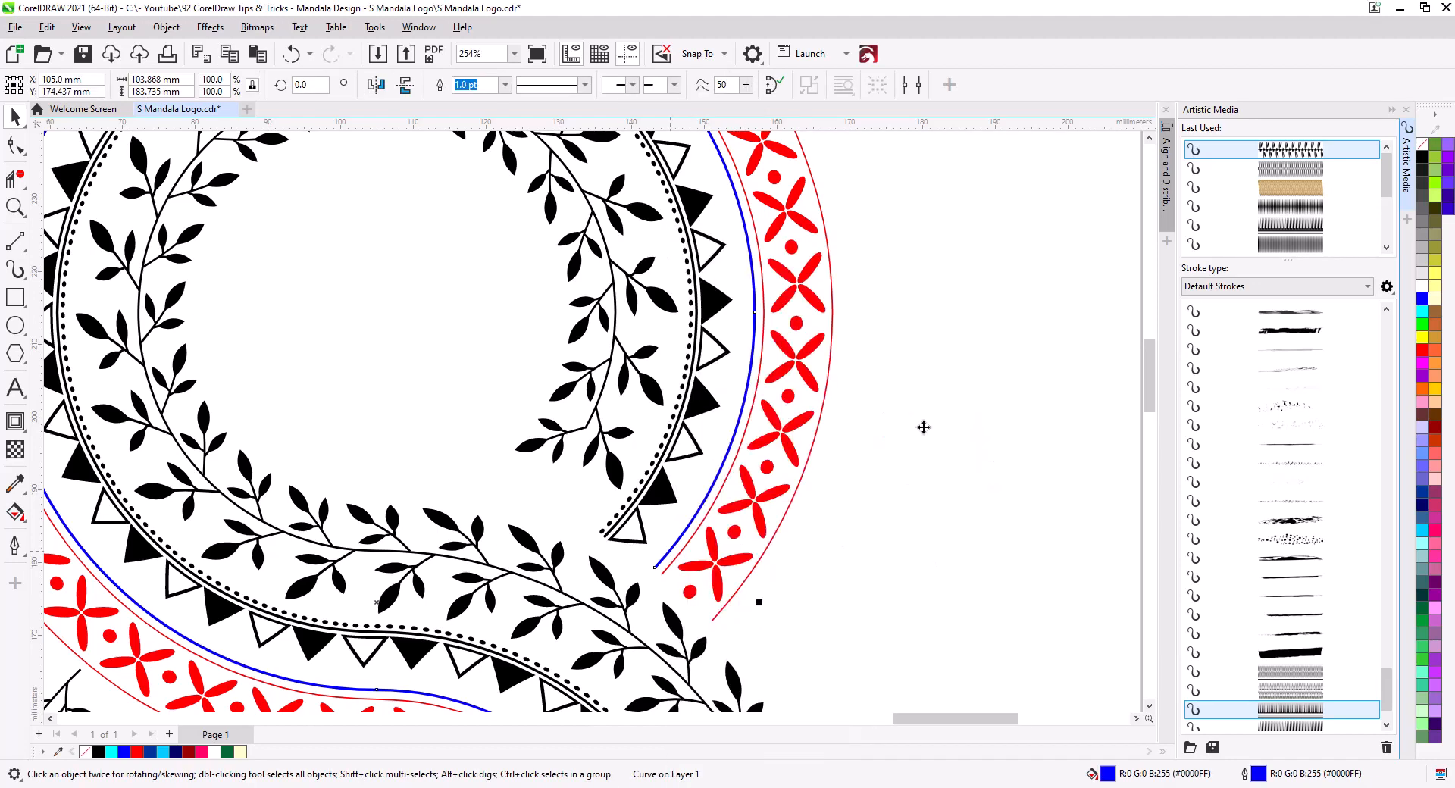
key(Escape)
Recolour the triangle border orange (#FF6600) in both fill and outline, and deselect it
click(610, 541)
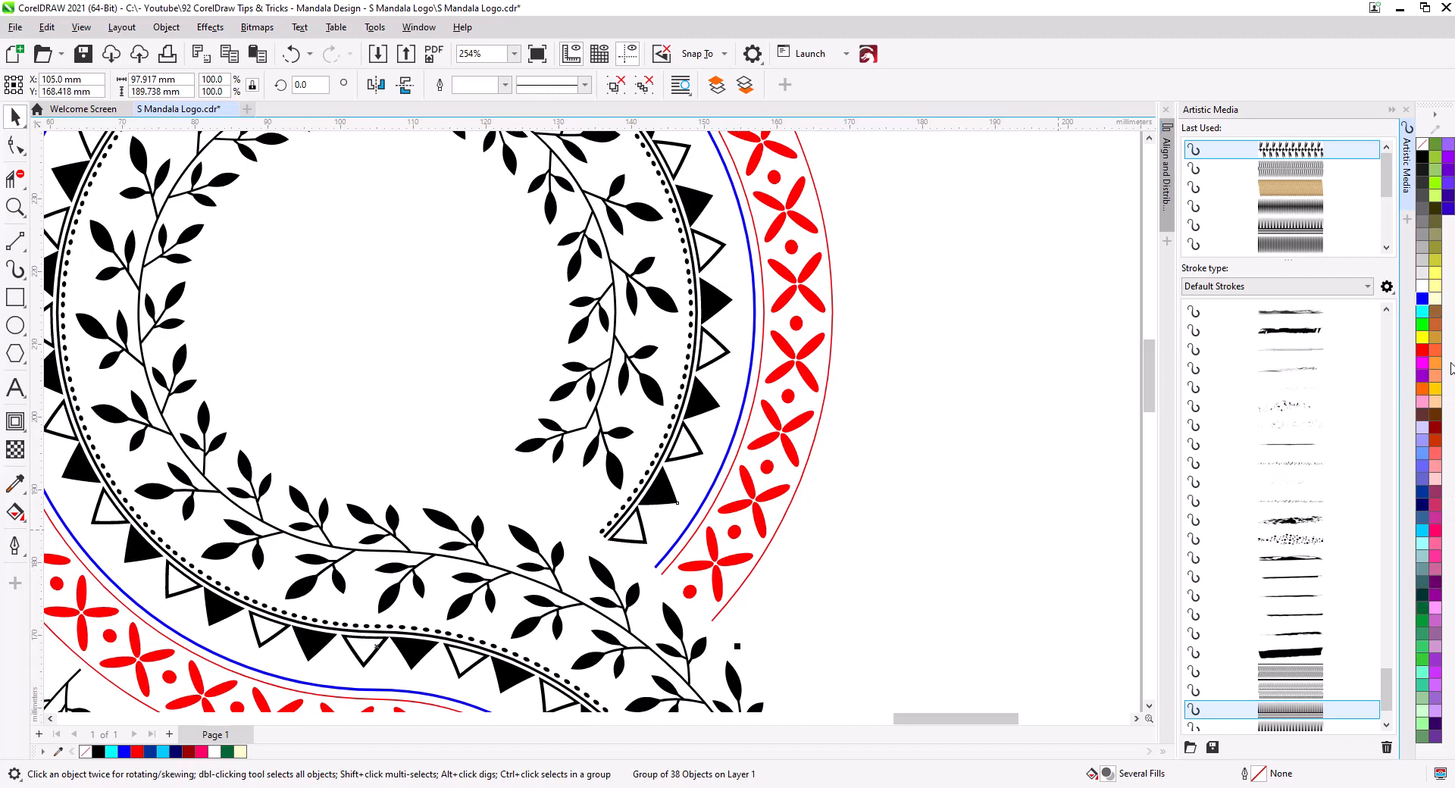
click(1424, 399)
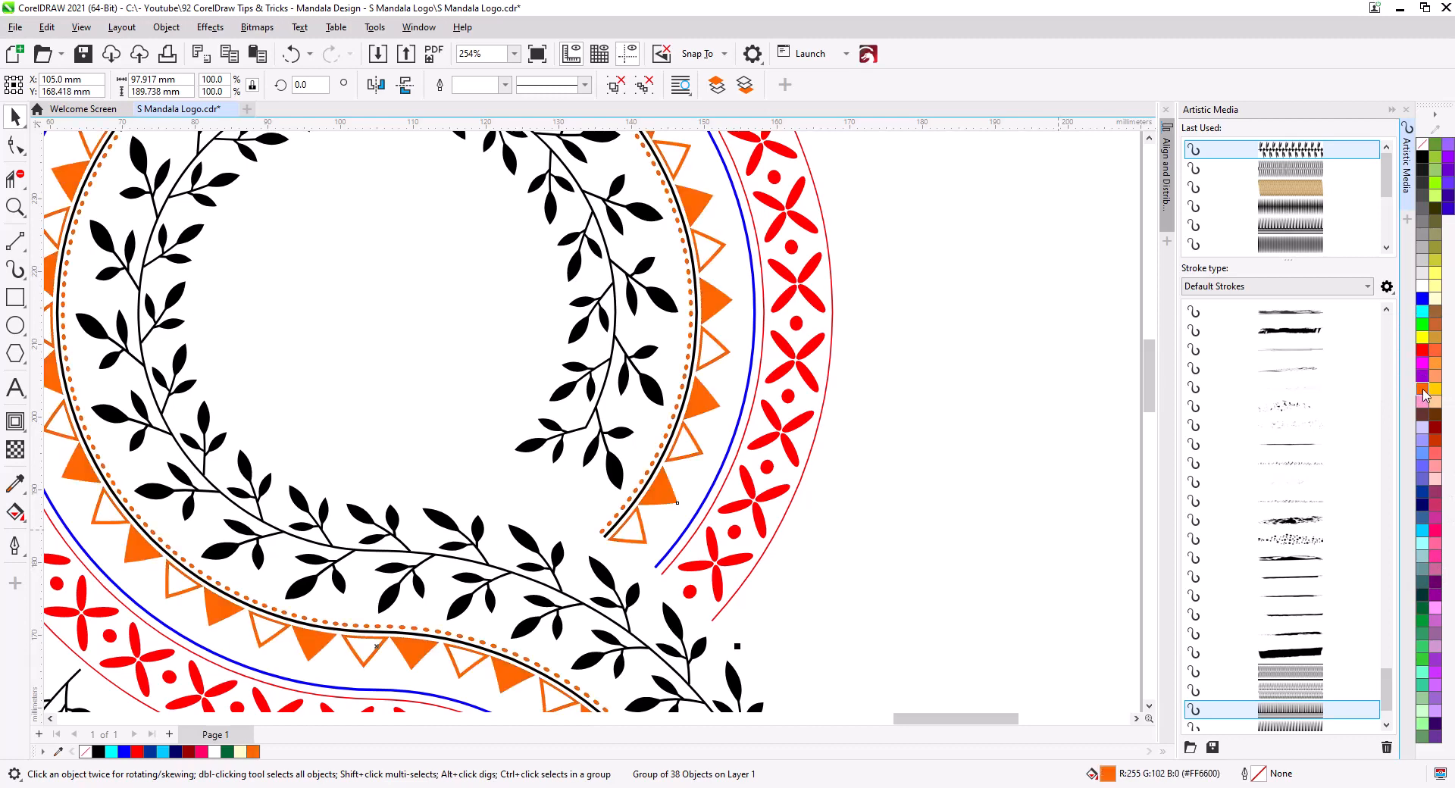
right_click(1424, 395)
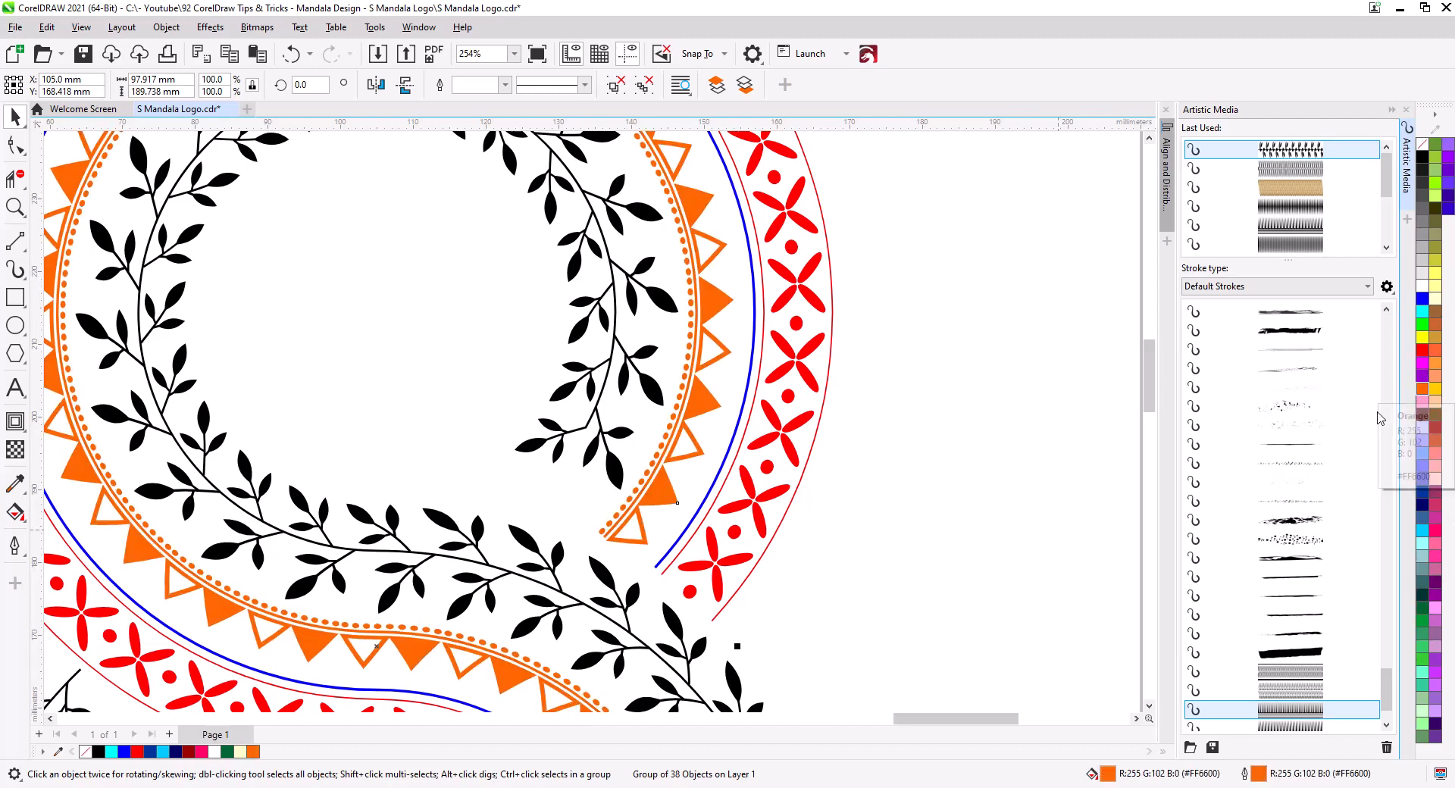
click(937, 478)
Fill the leaf border with green #006633 and no outline after trying #003333, and deselect it
drag(721, 389, 809, 495)
click(737, 493)
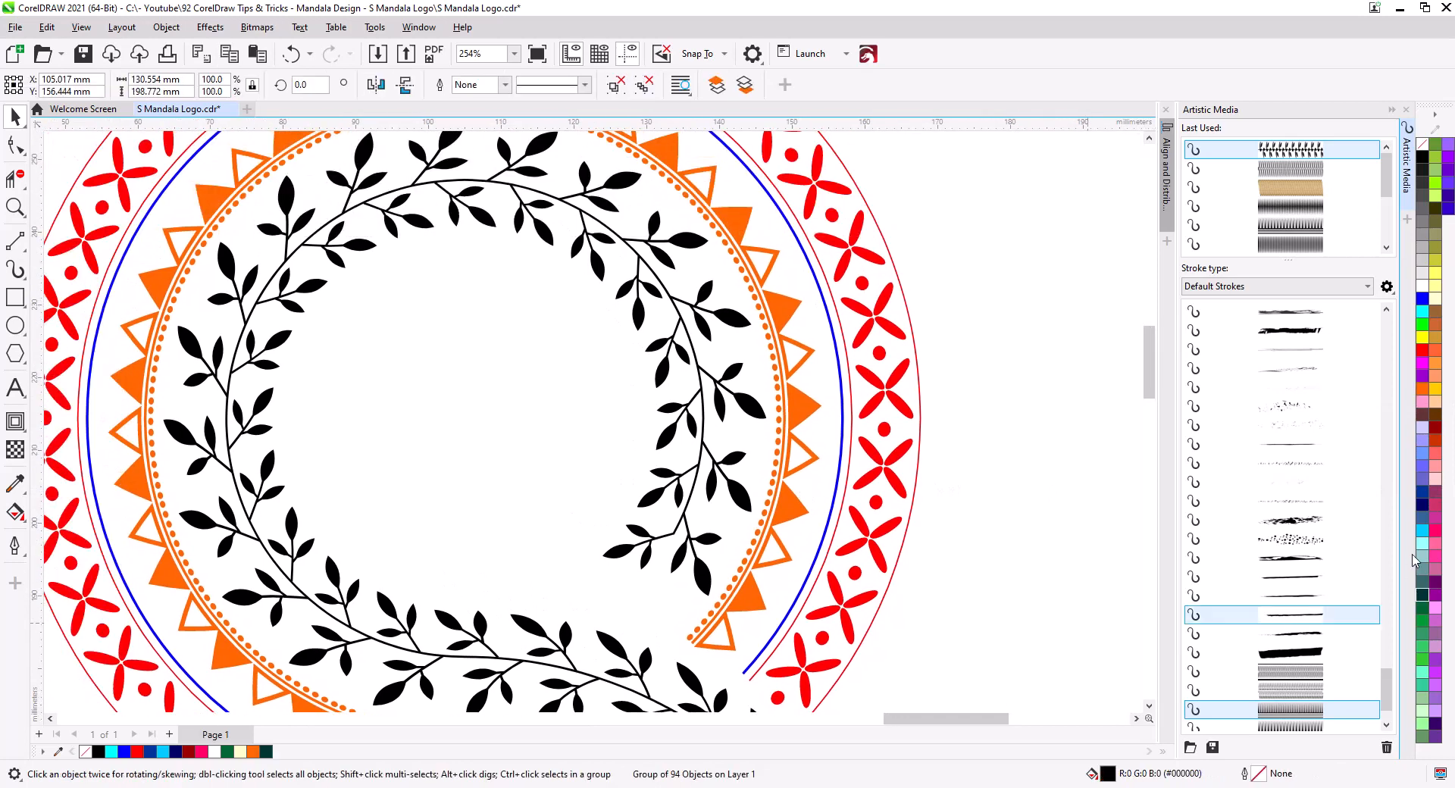
click(1425, 594)
right_click(1424, 598)
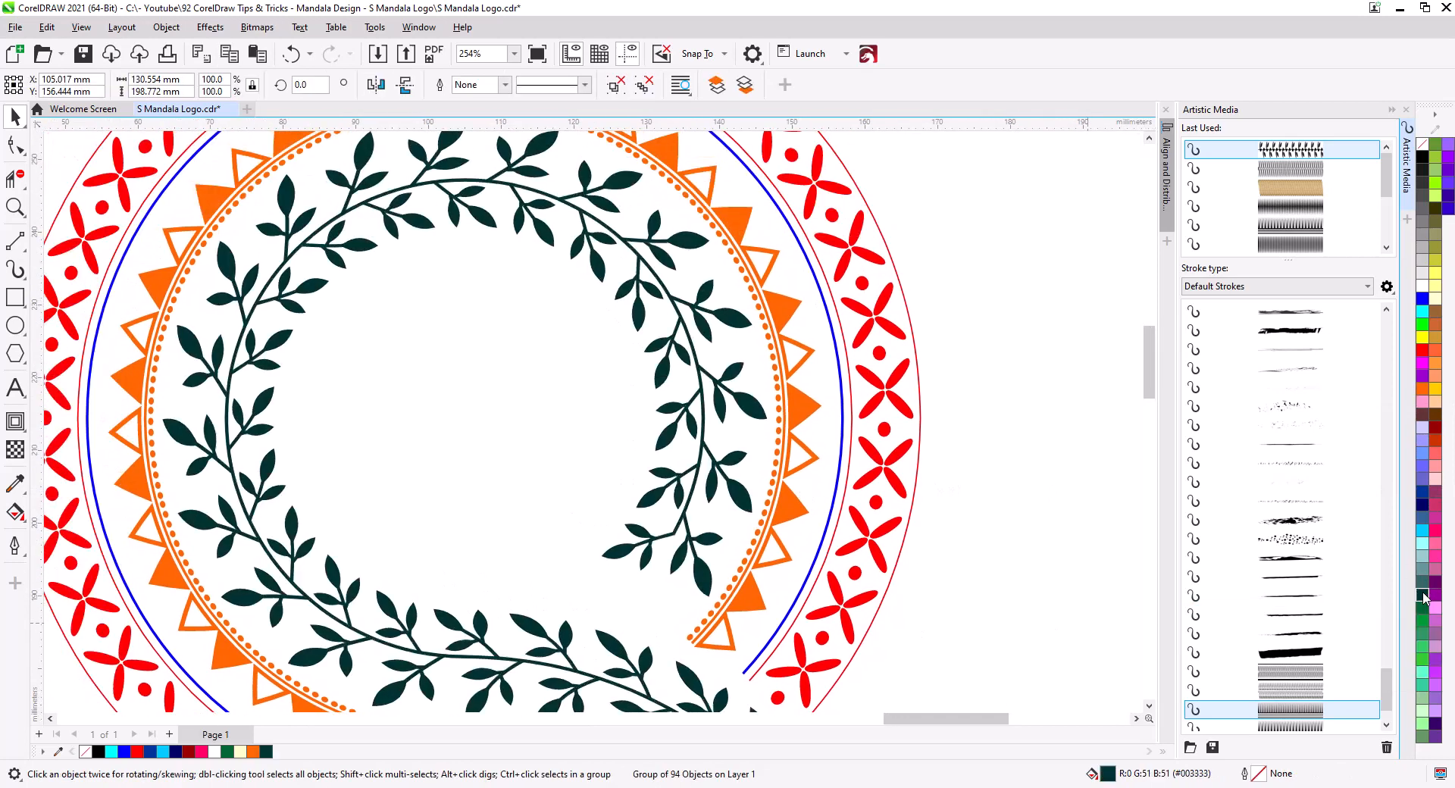
right_click(1422, 144)
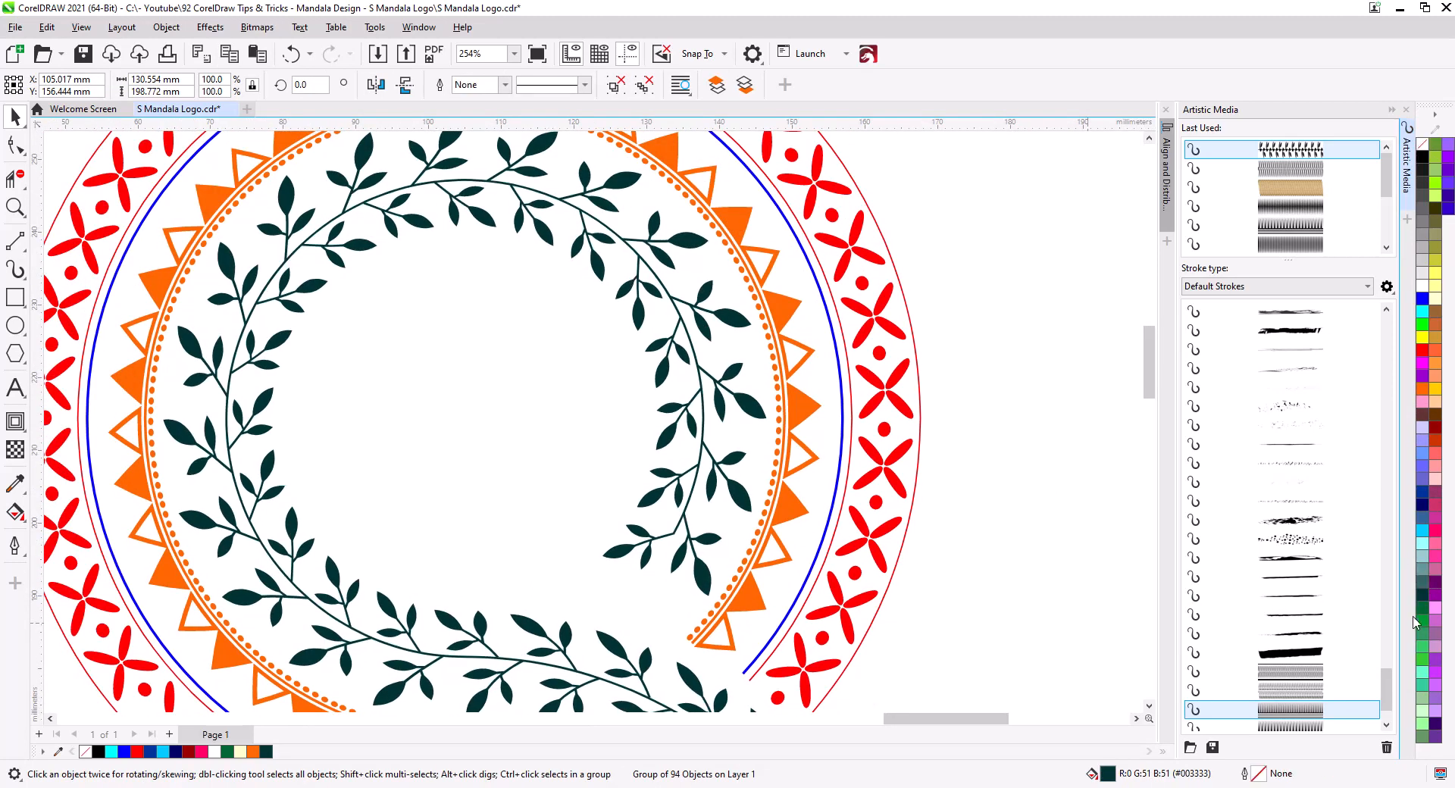
click(1422, 617)
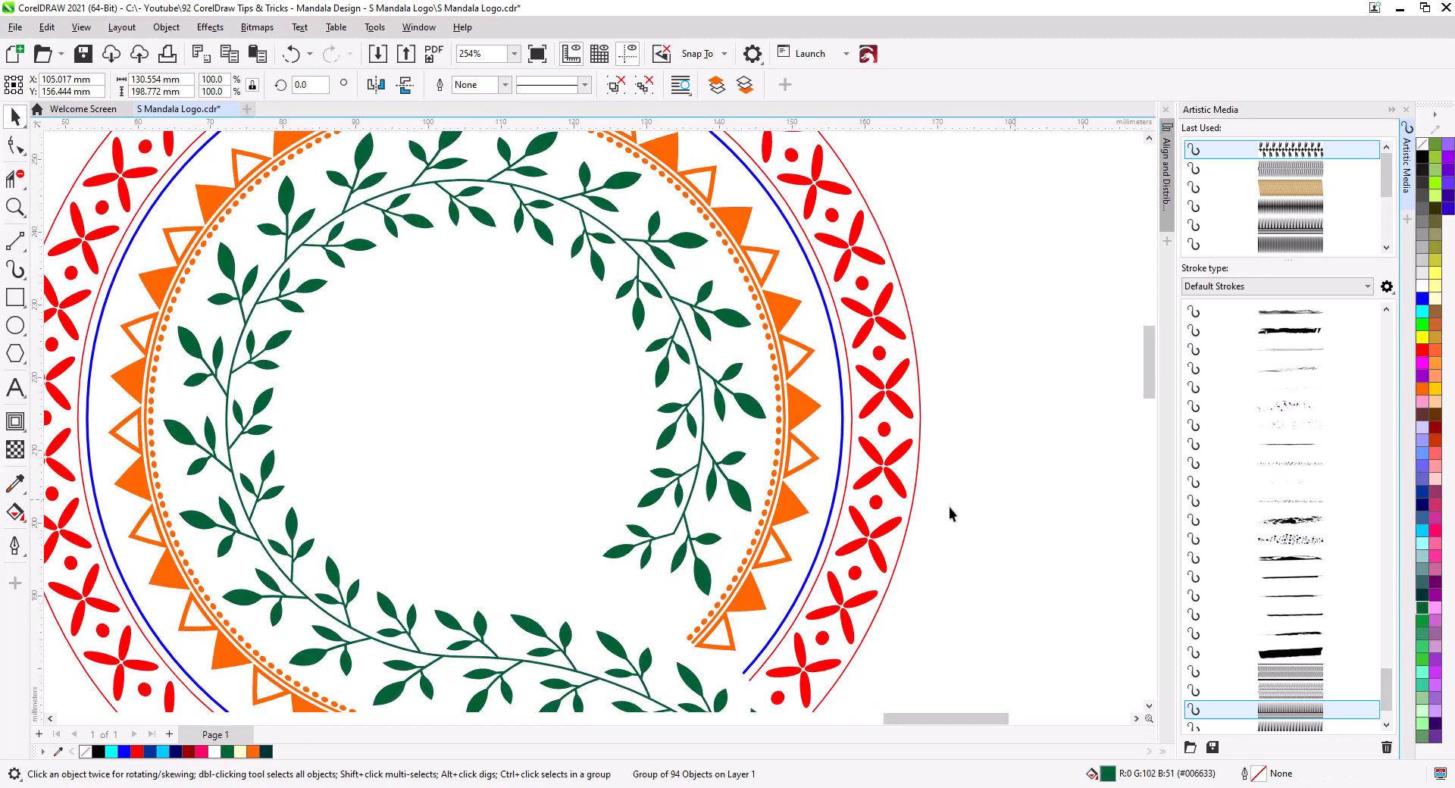
click(949, 507)
Change the outline lines of the flower-and-dot border to blue (#0000FF), keeping the motifs red
scroll(816, 485, down, 1)
scroll(816, 485, down, 4)
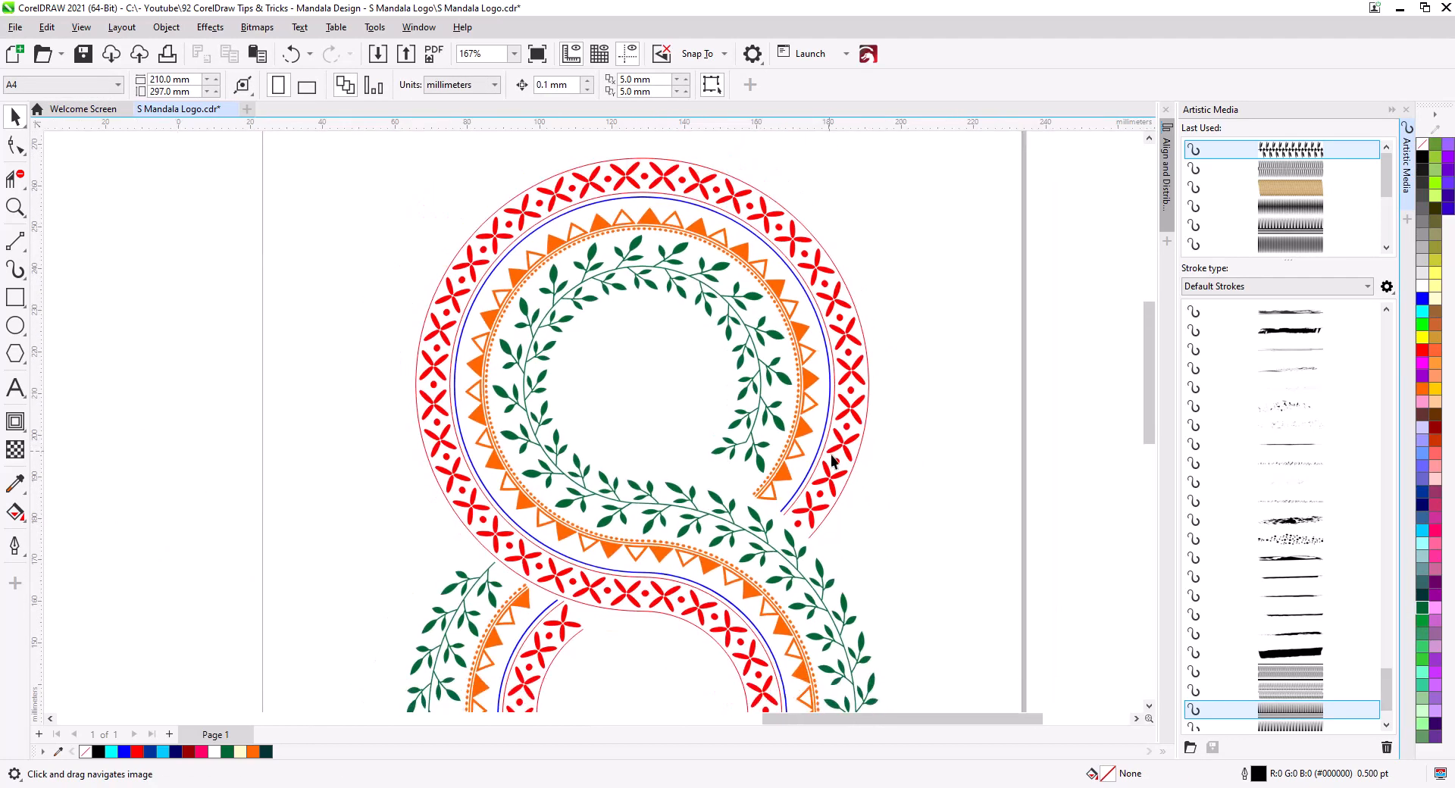
drag(849, 489, 789, 399)
scroll(799, 425, down, 1)
click(714, 542)
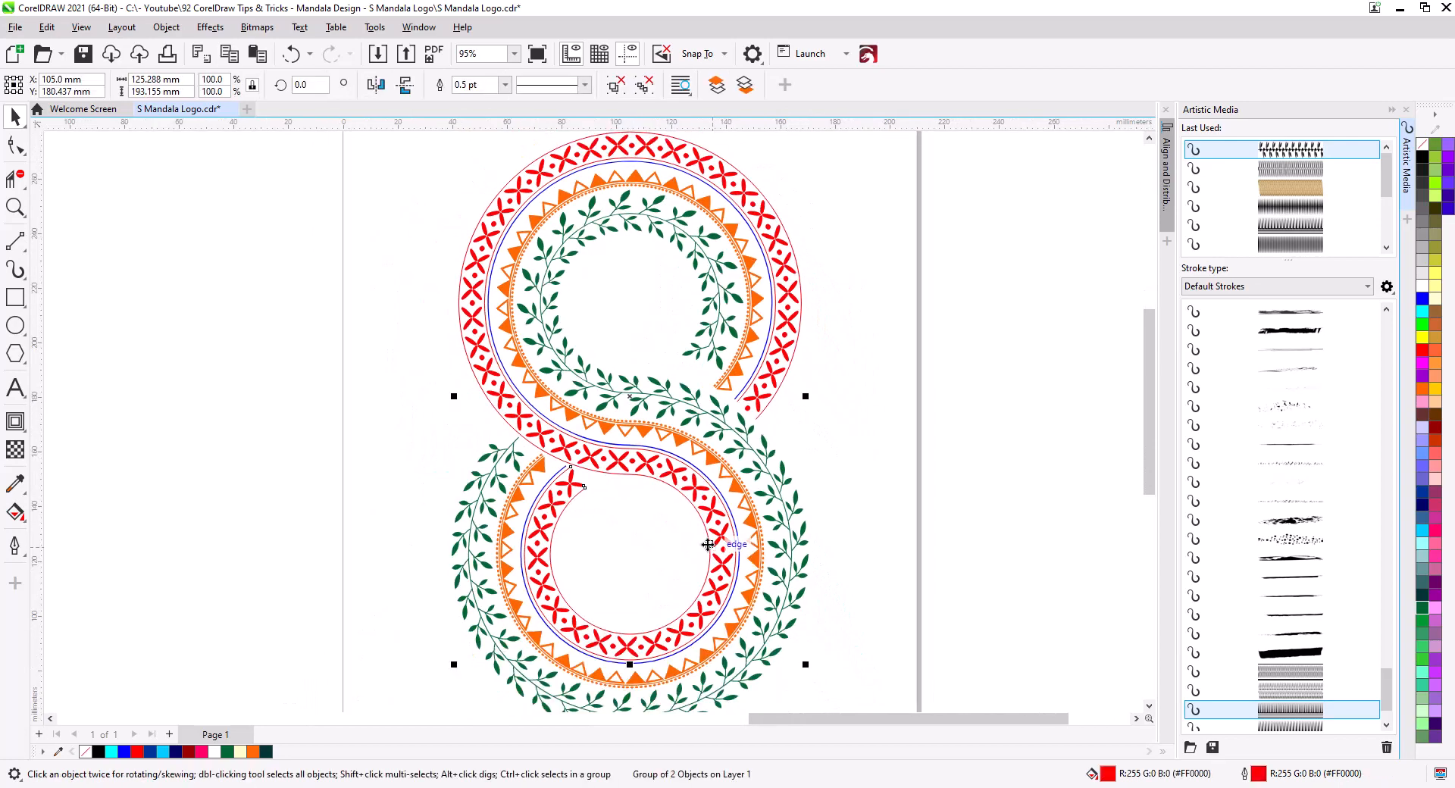
click(826, 273)
scroll(786, 329, up, 5)
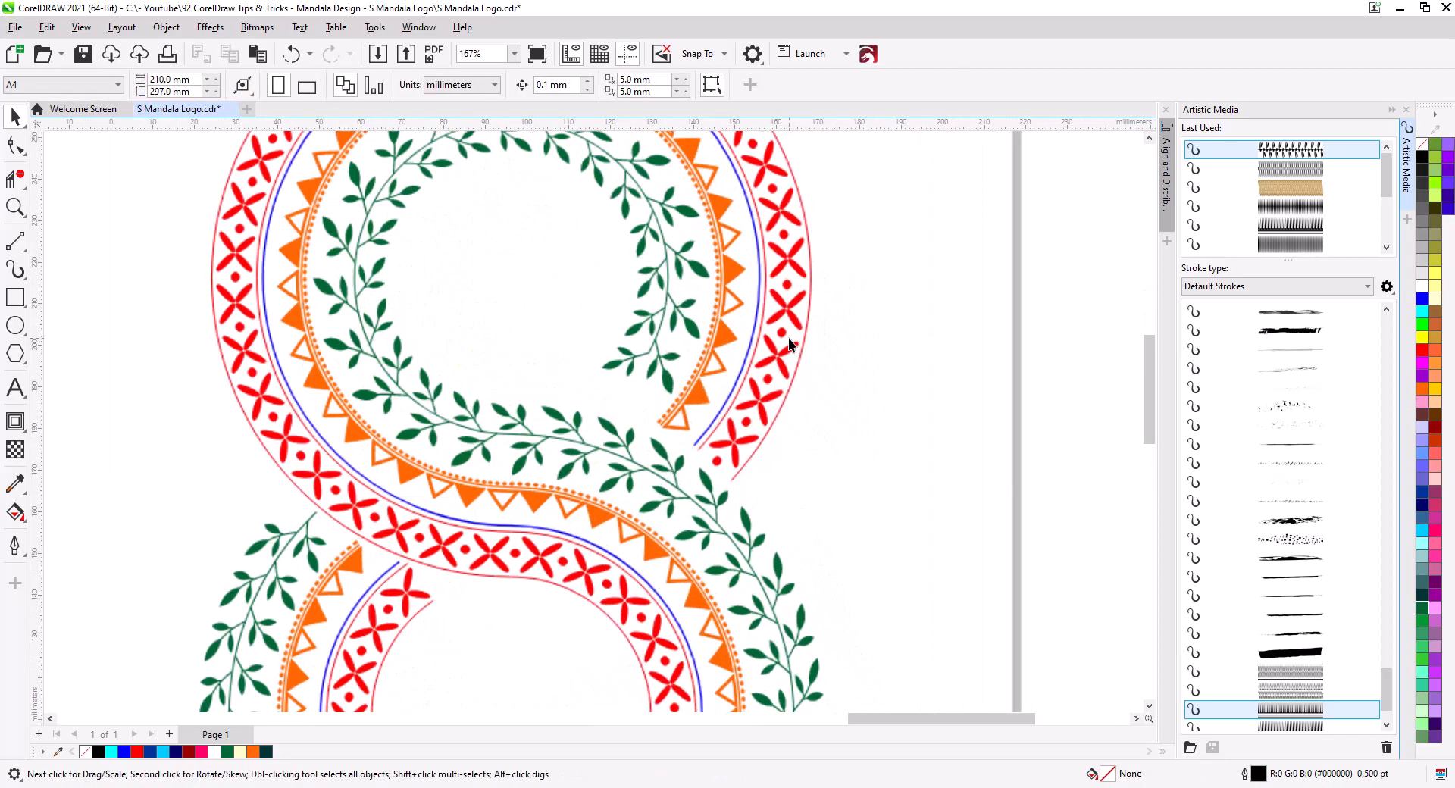
drag(784, 330, 754, 423)
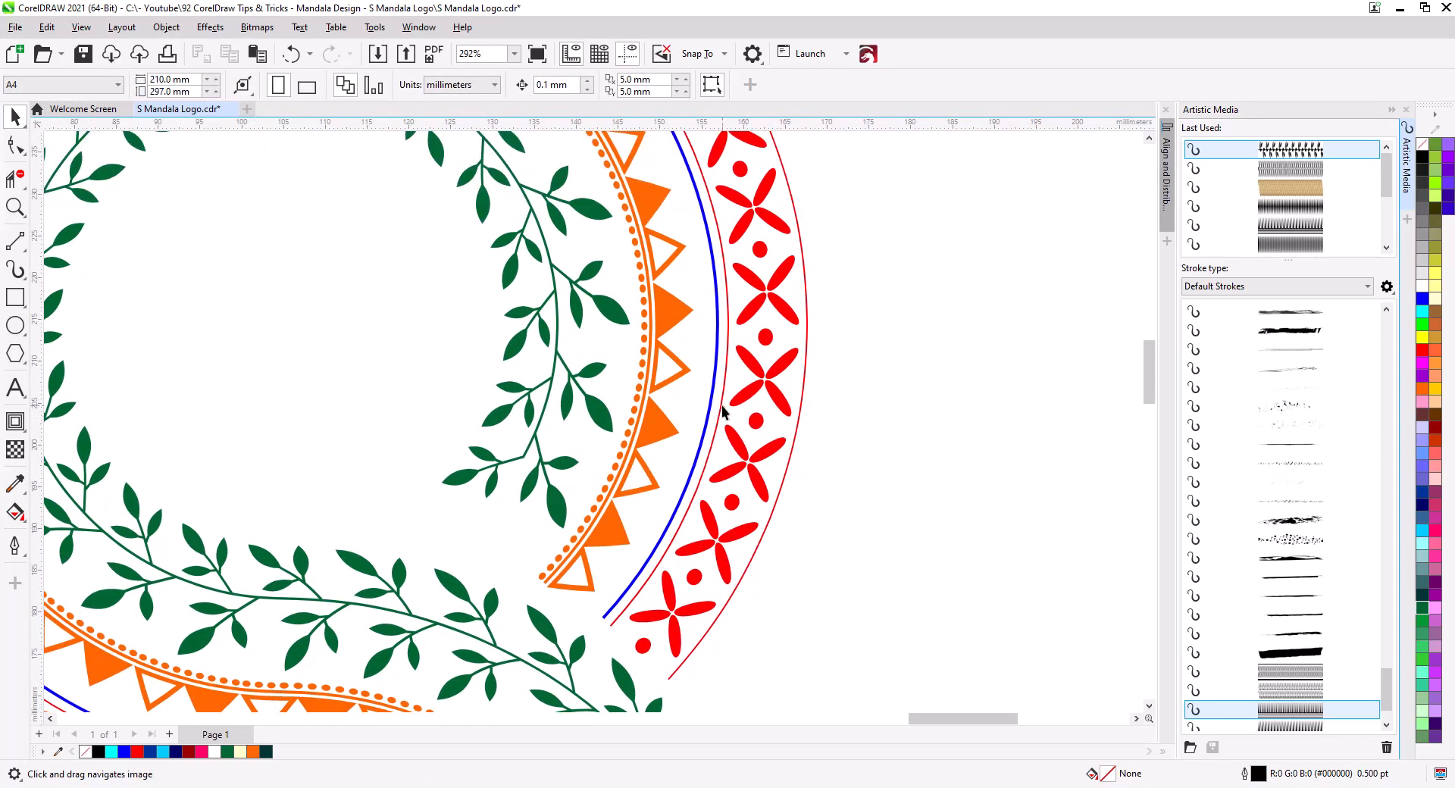
click(722, 413)
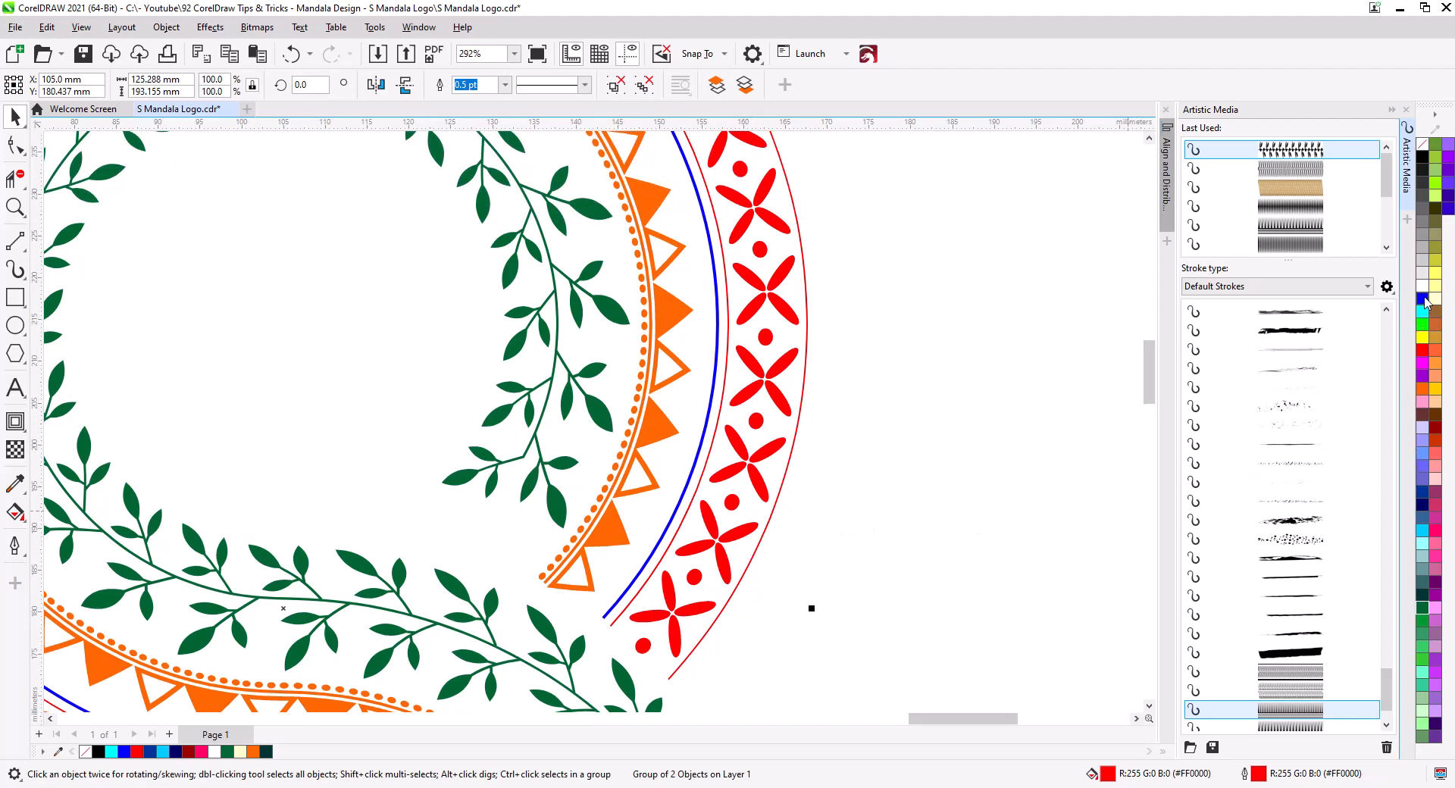
right_click(1424, 300)
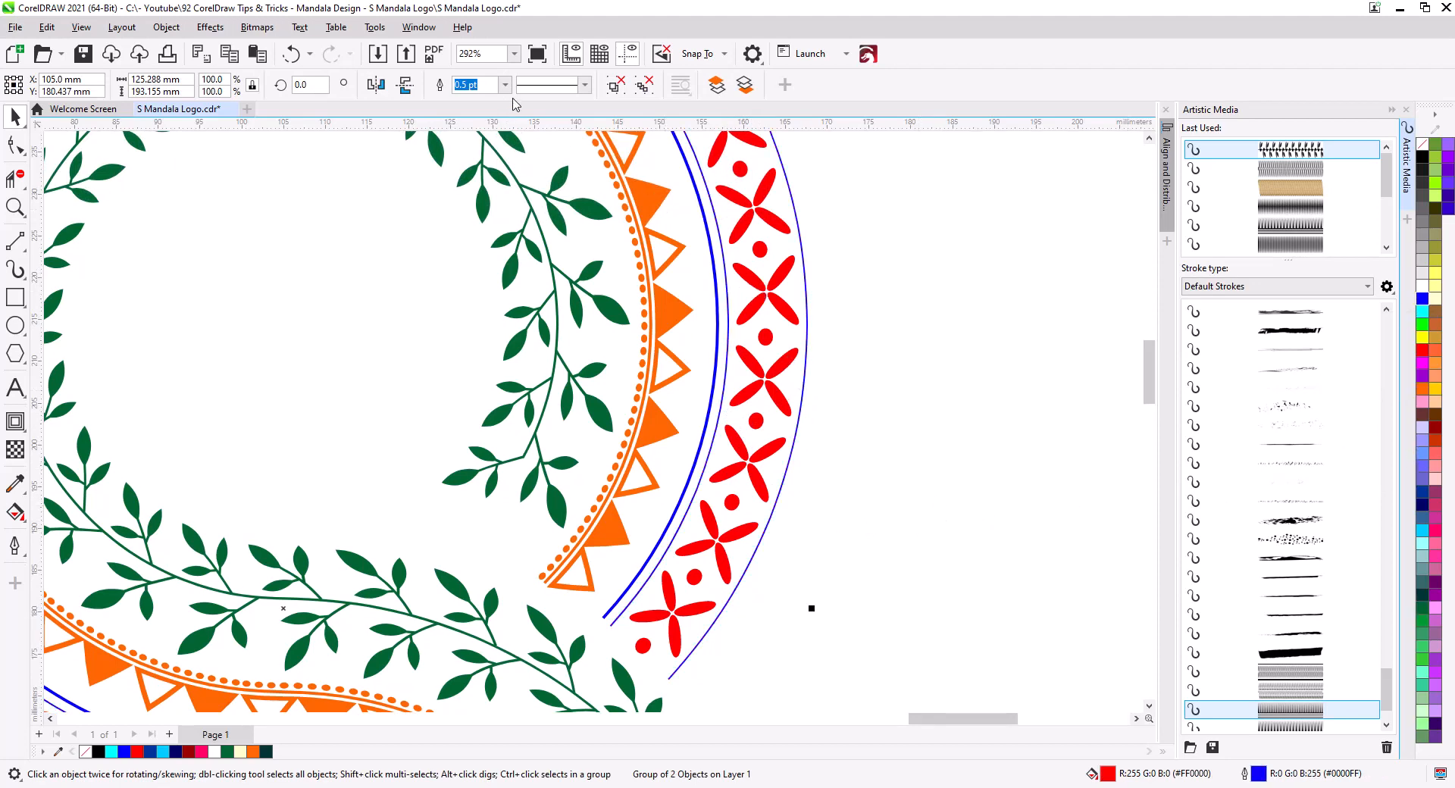
Set the flower-and-dot border's outline width to 1.0 pt and deselect it
click(505, 84)
click(498, 164)
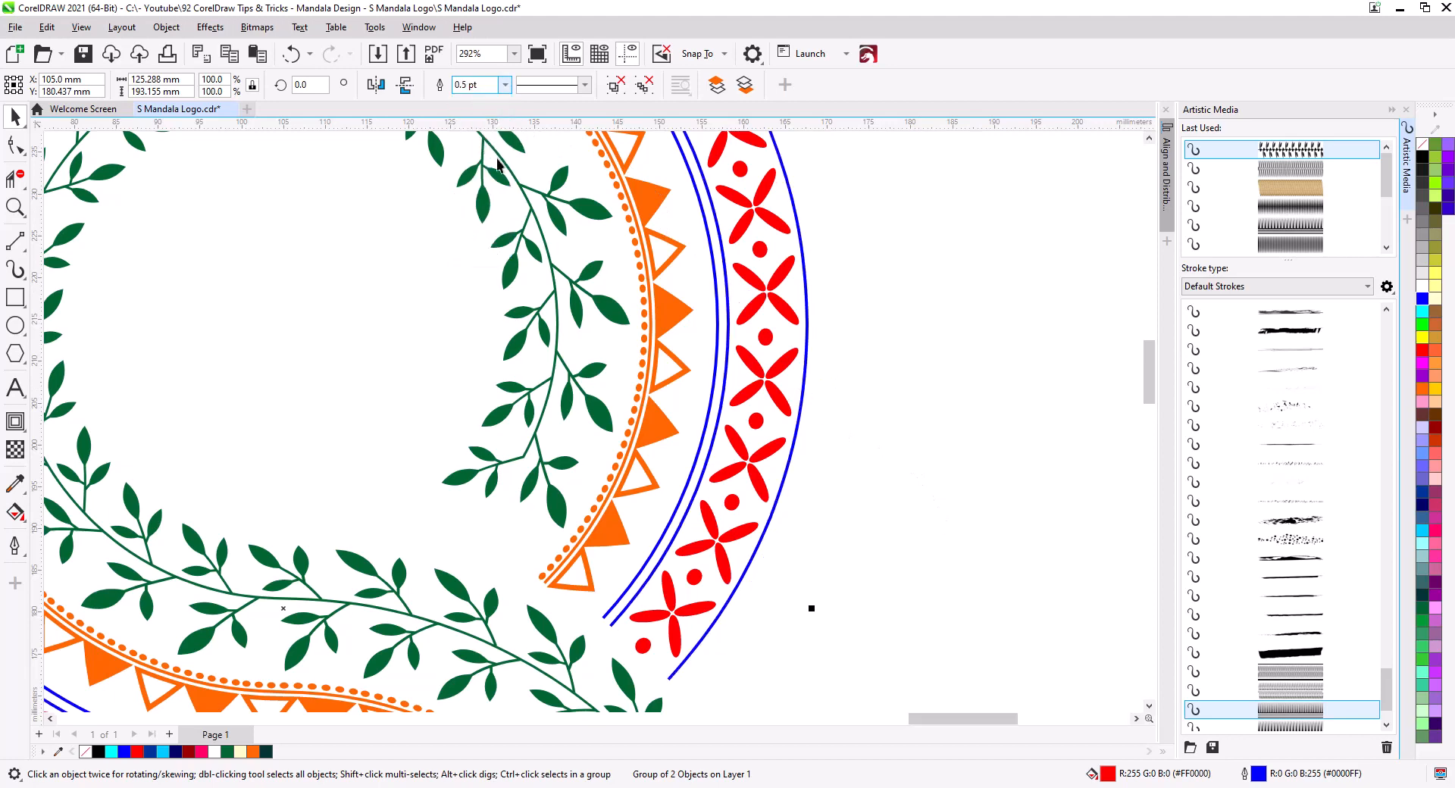
click(817, 450)
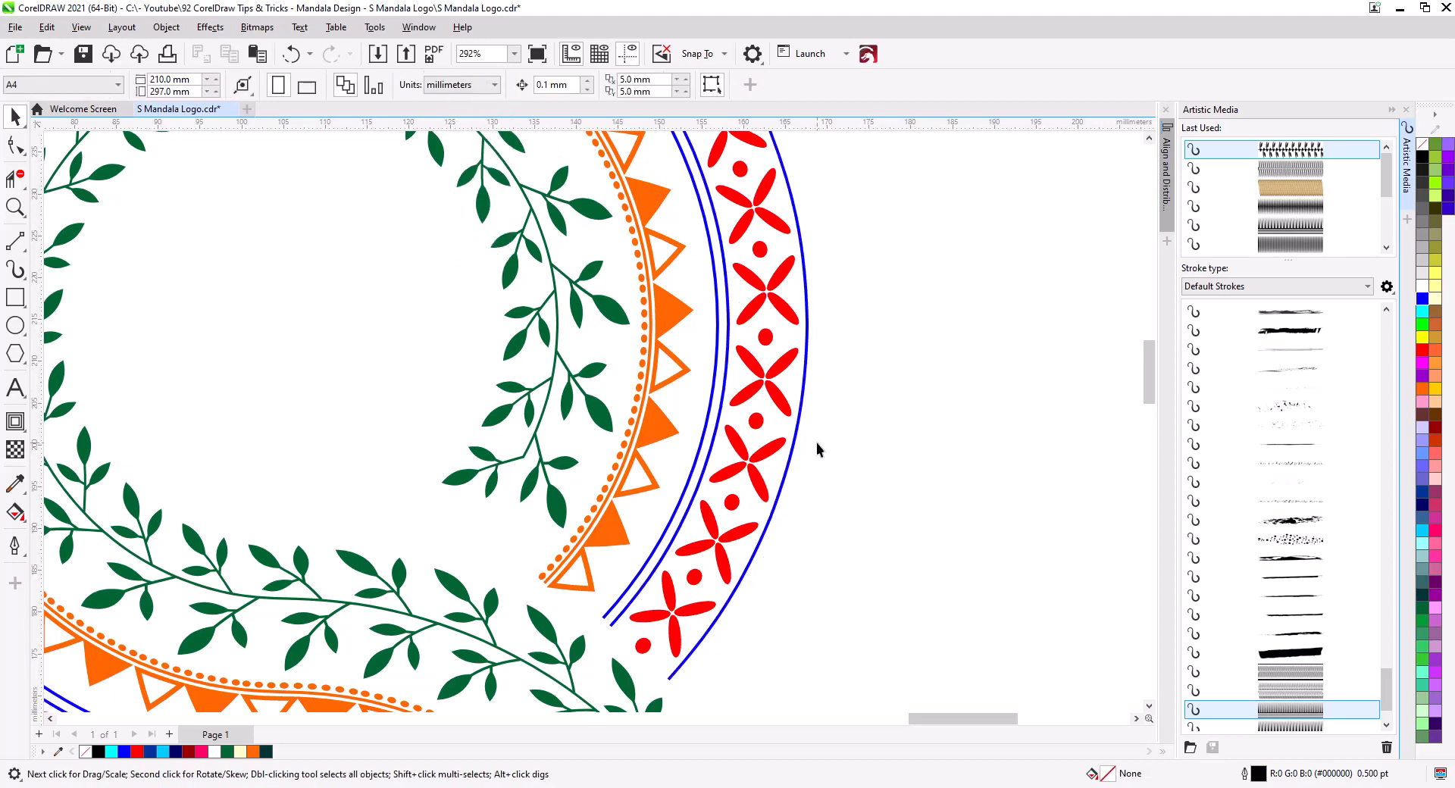
click(729, 576)
scroll(777, 407, down, 3)
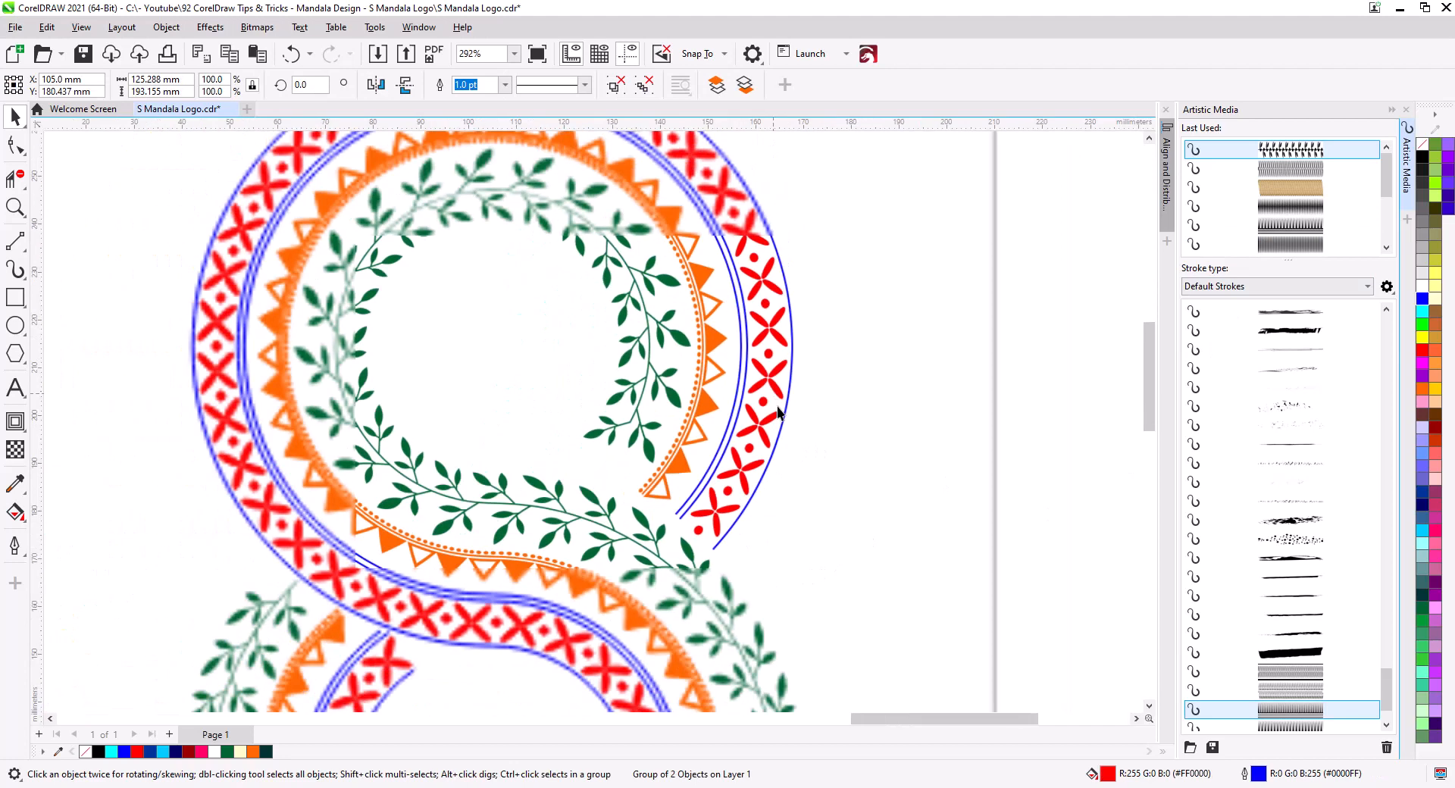
click(819, 450)
mouse_move(819, 450)
mouse_down()
mouse_move(817, 413)
mouse_move(833, 455)
mouse_move(837, 399)
mouse_move(834, 427)
mouse_up()
scroll(821, 424, down, 1)
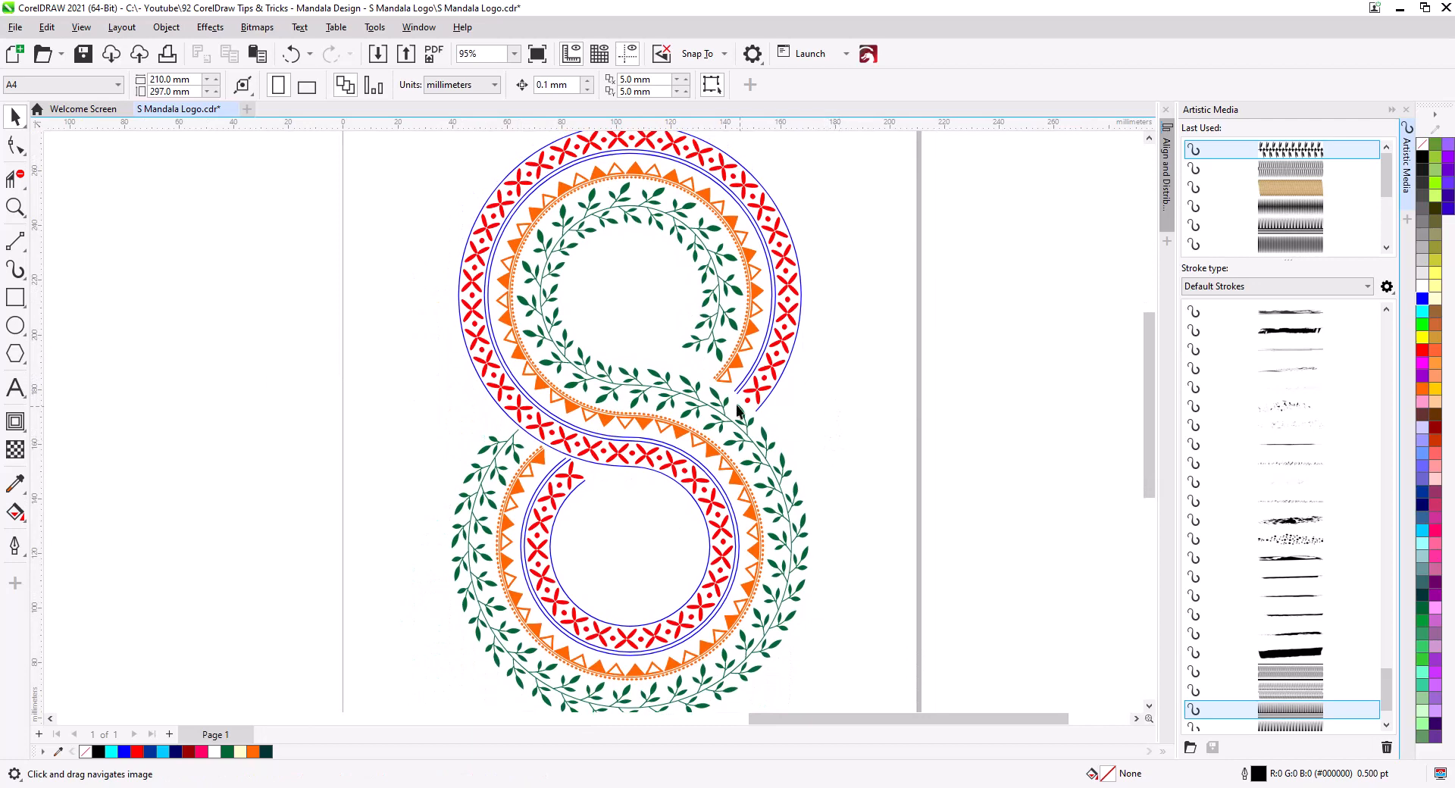
Try a purple #990099 fill and outline on the flower-and-dot border, and undo both colour changes
click(720, 386)
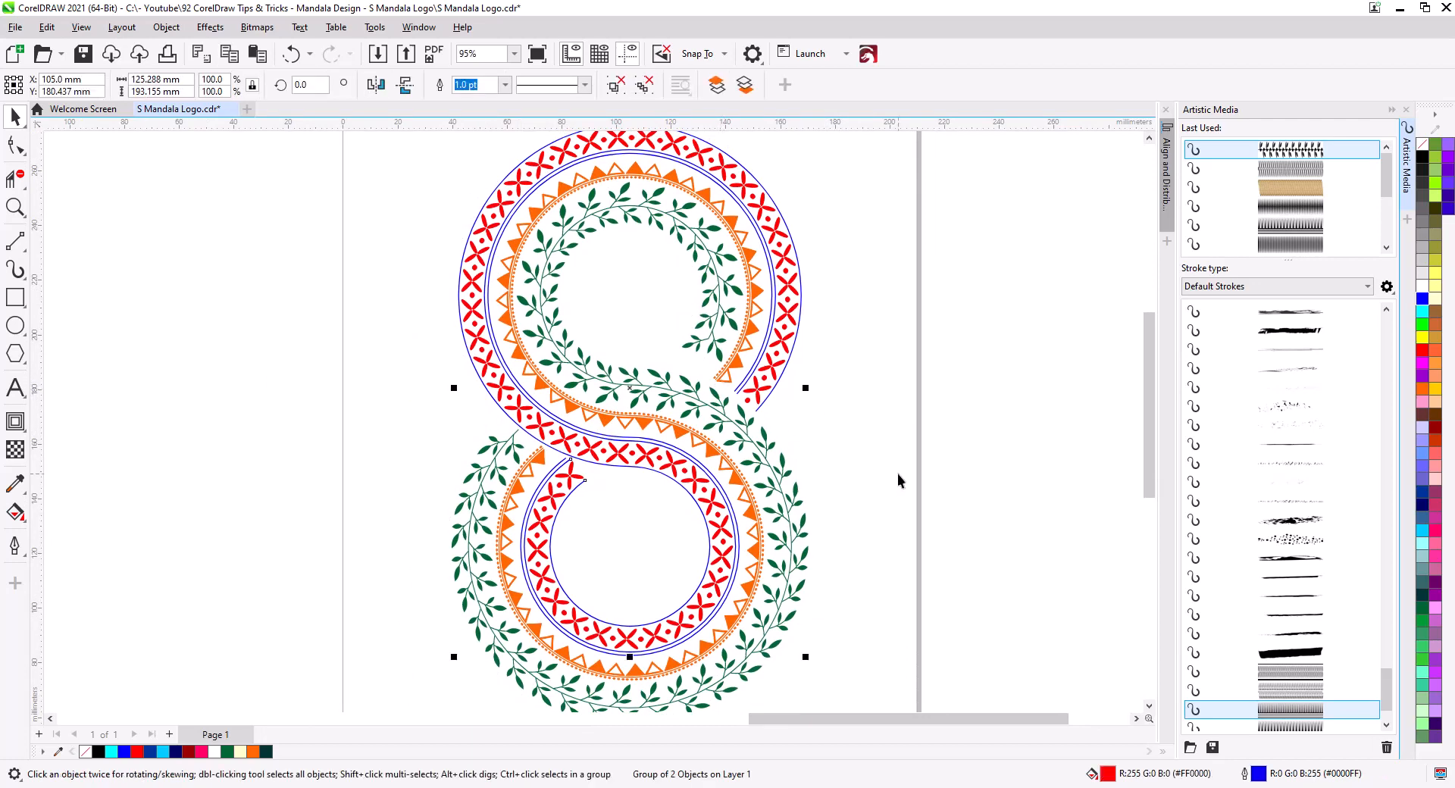
click(1440, 602)
right_click(1440, 603)
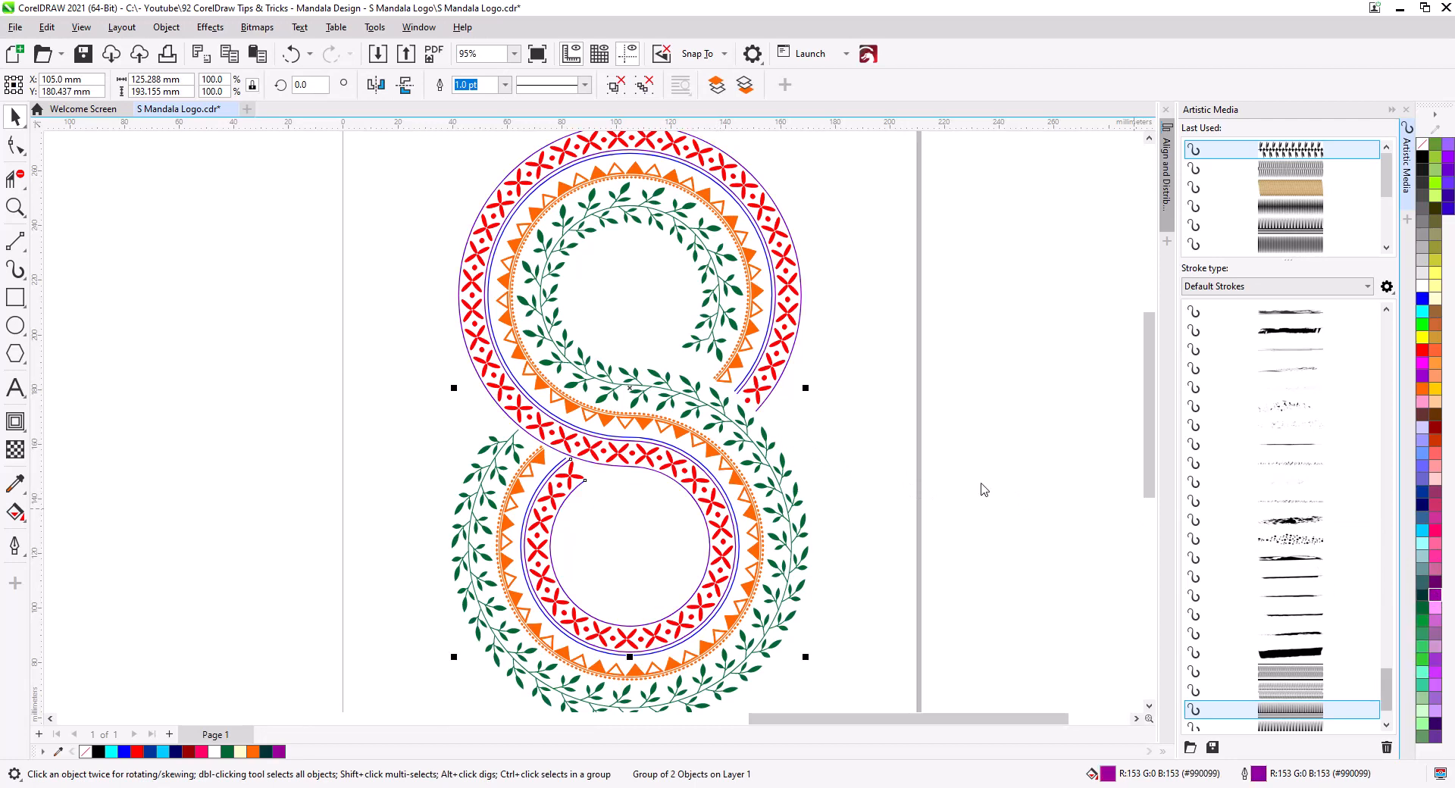
key(ctrl+z)
key(ctrl+z)
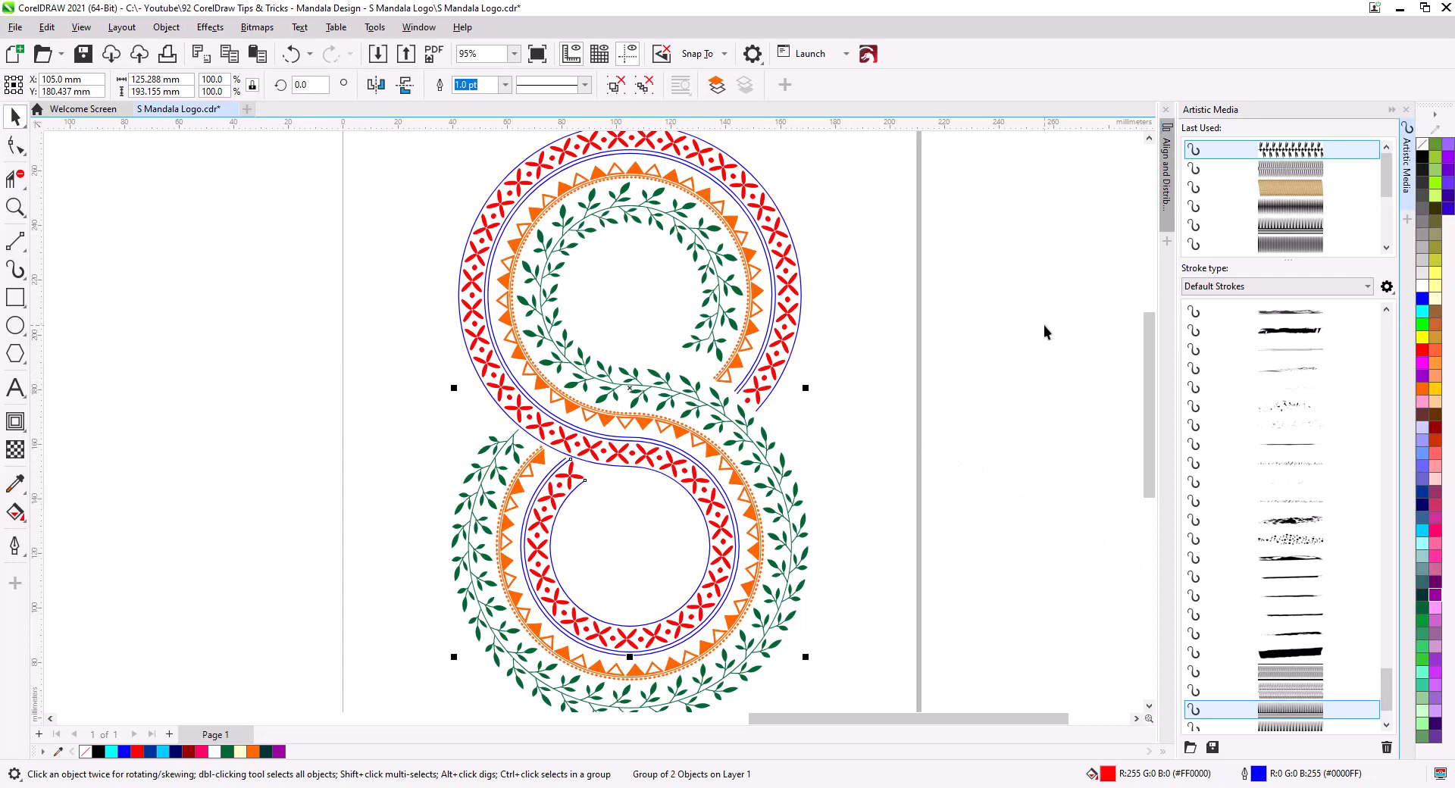
click(902, 410)
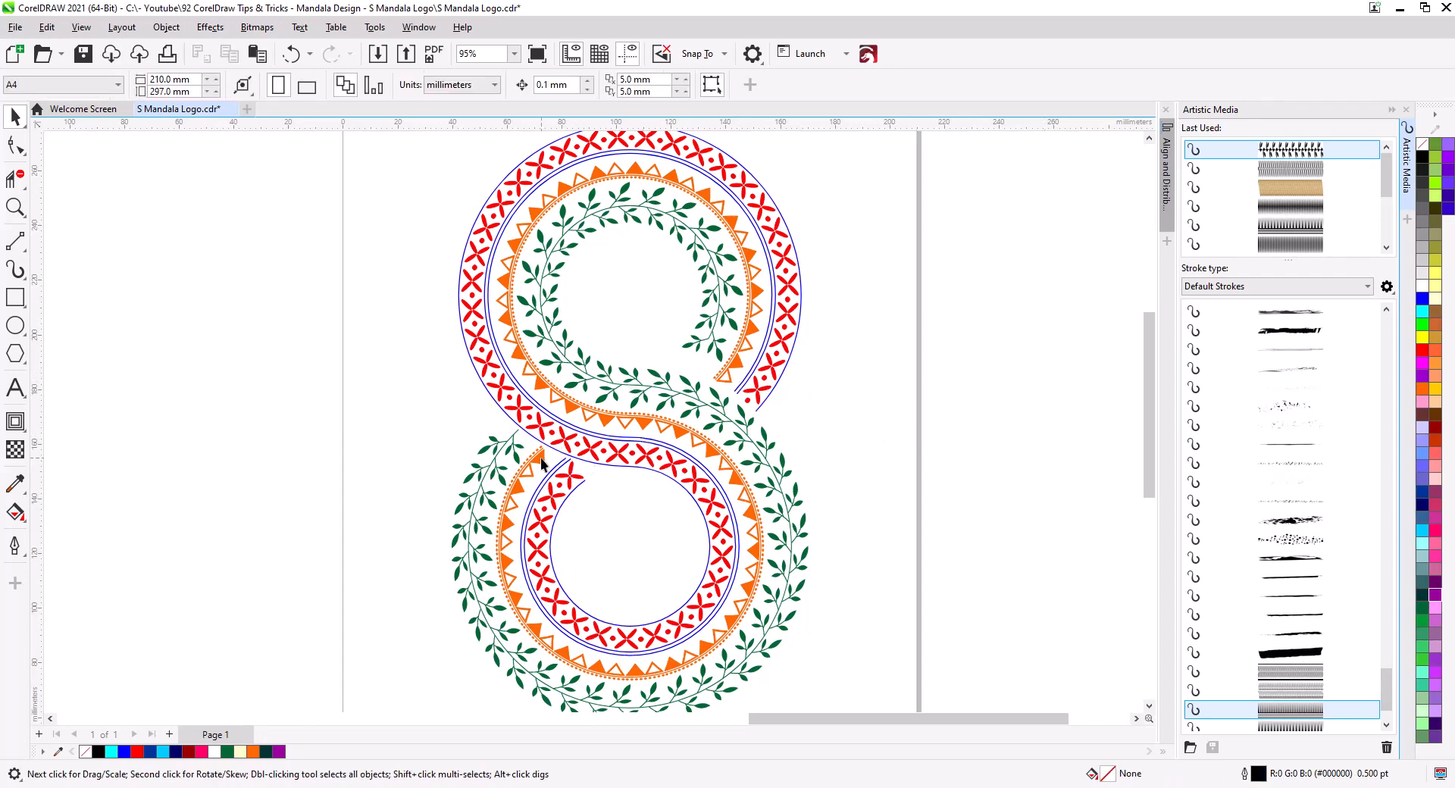
Recolour the triangle border purple (#990099) in both fill and outline
click(571, 472)
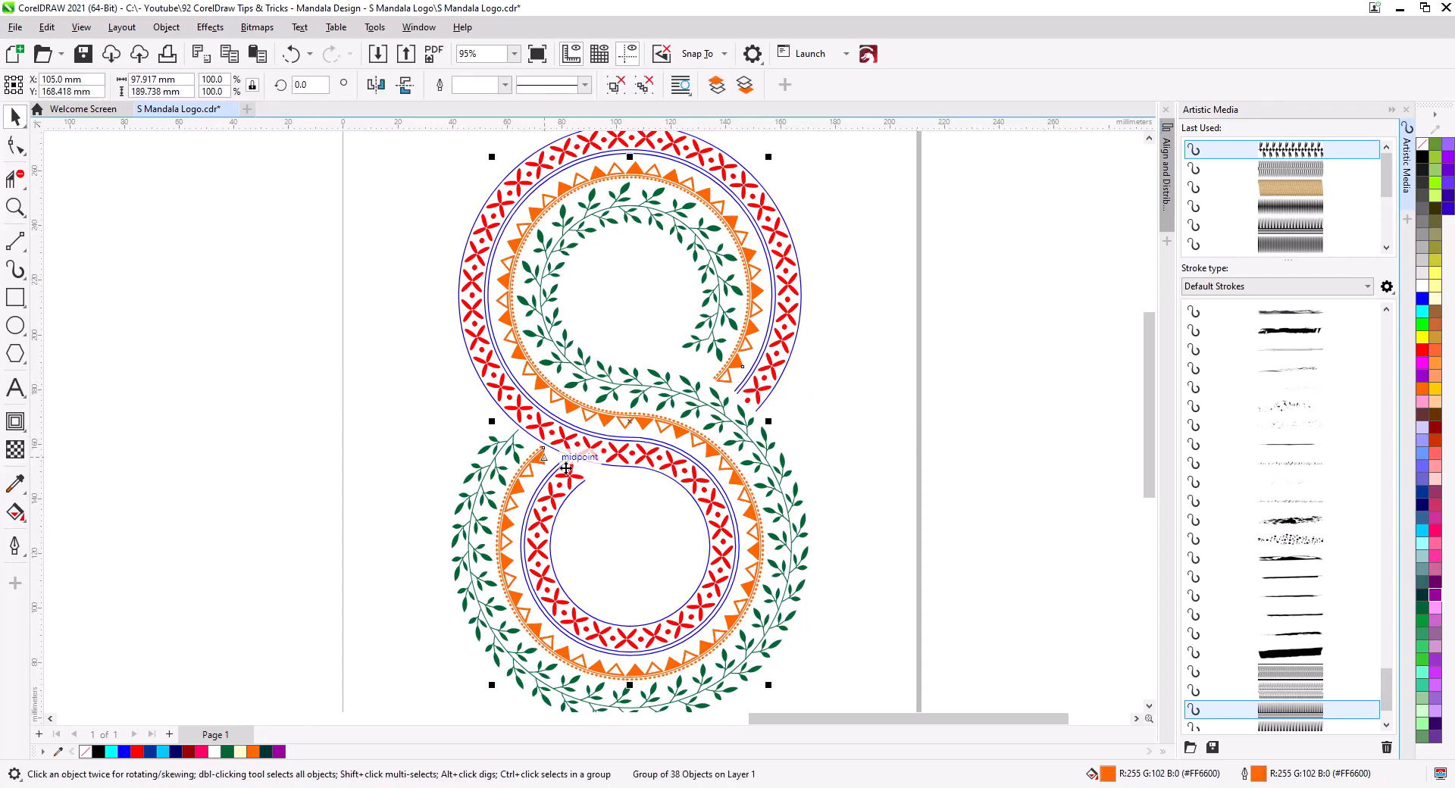
click(1435, 597)
right_click(1434, 596)
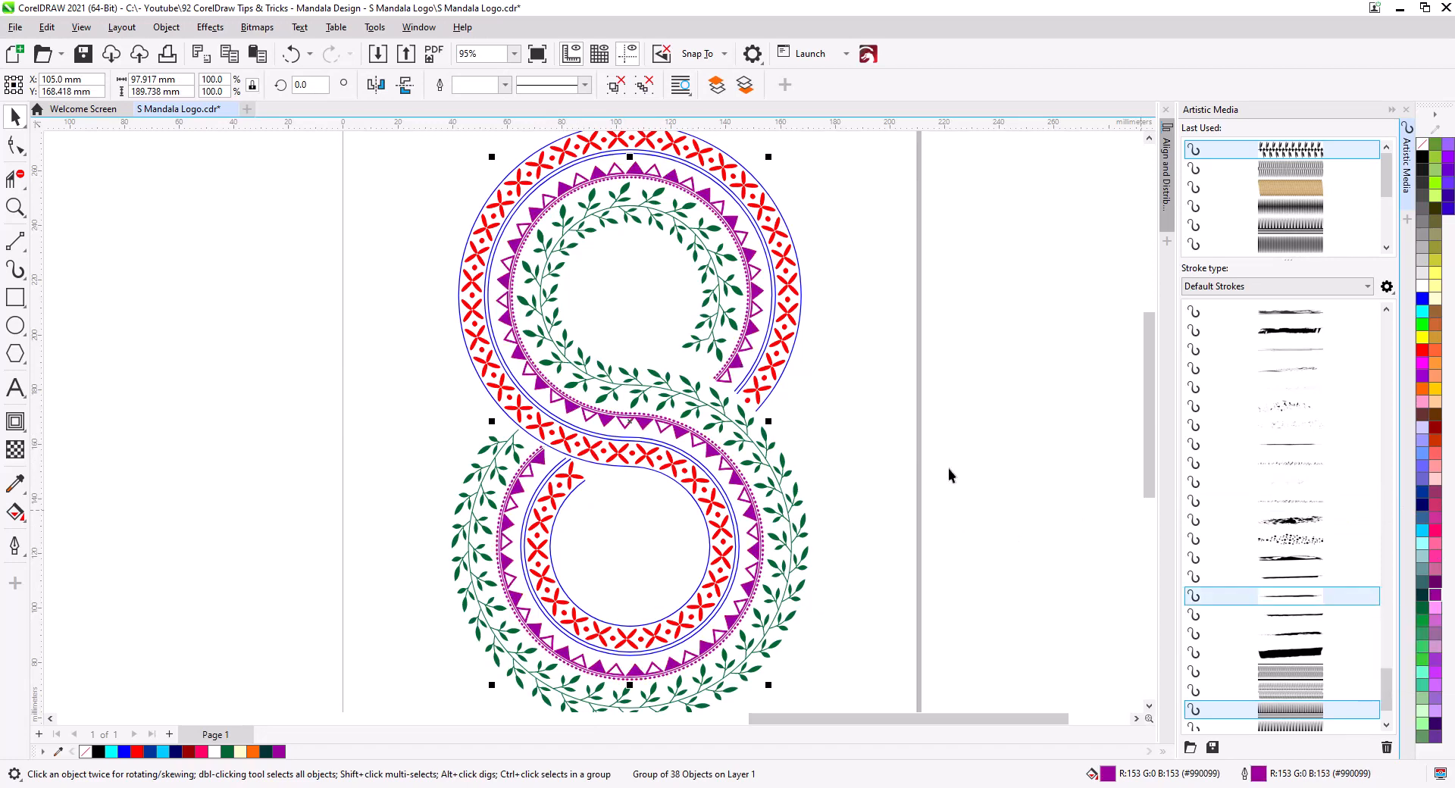
Deselect the triangle border and examine the coloured borders up close along both loops of the S, including their open ends
click(916, 424)
scroll(783, 371, up, 3)
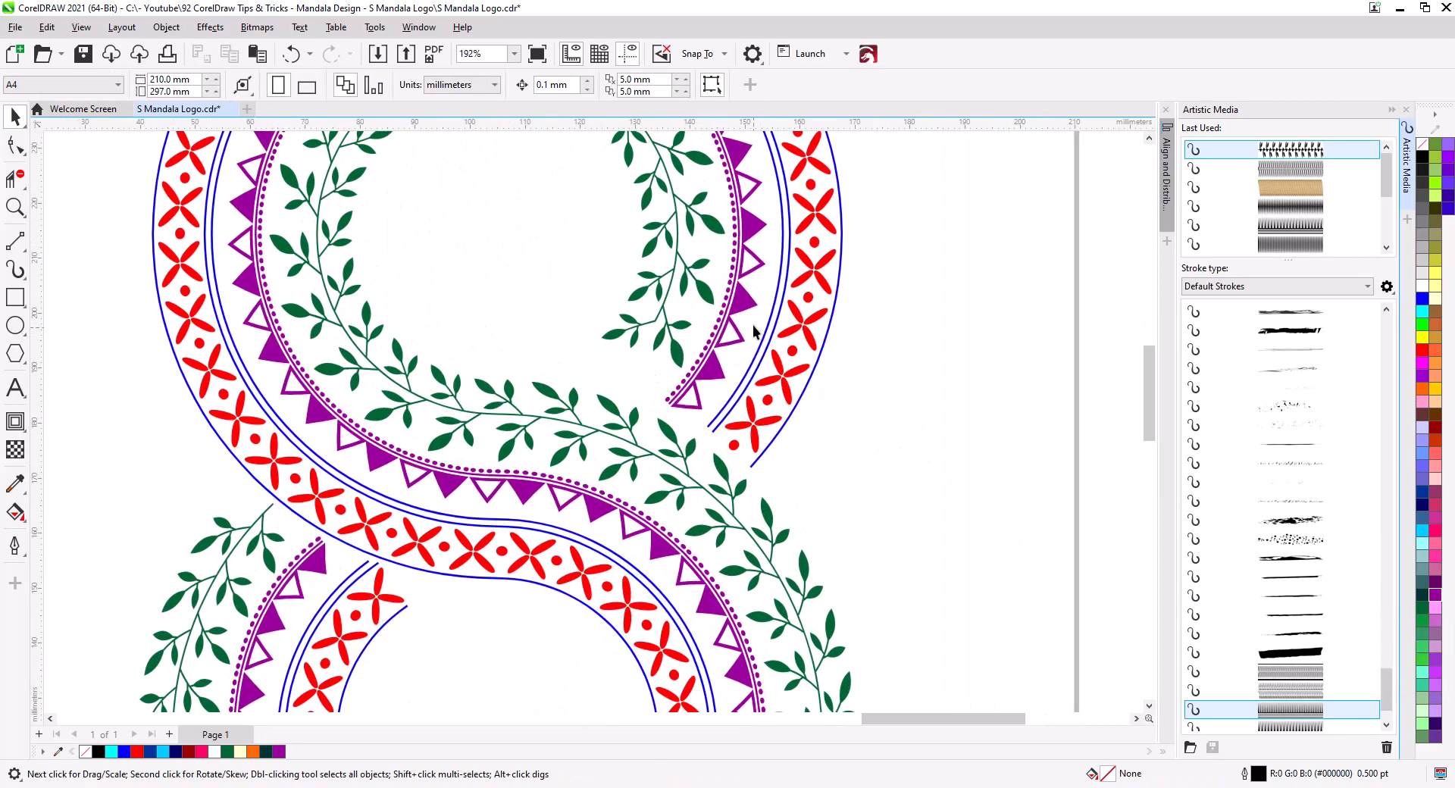
drag(752, 325, 857, 578)
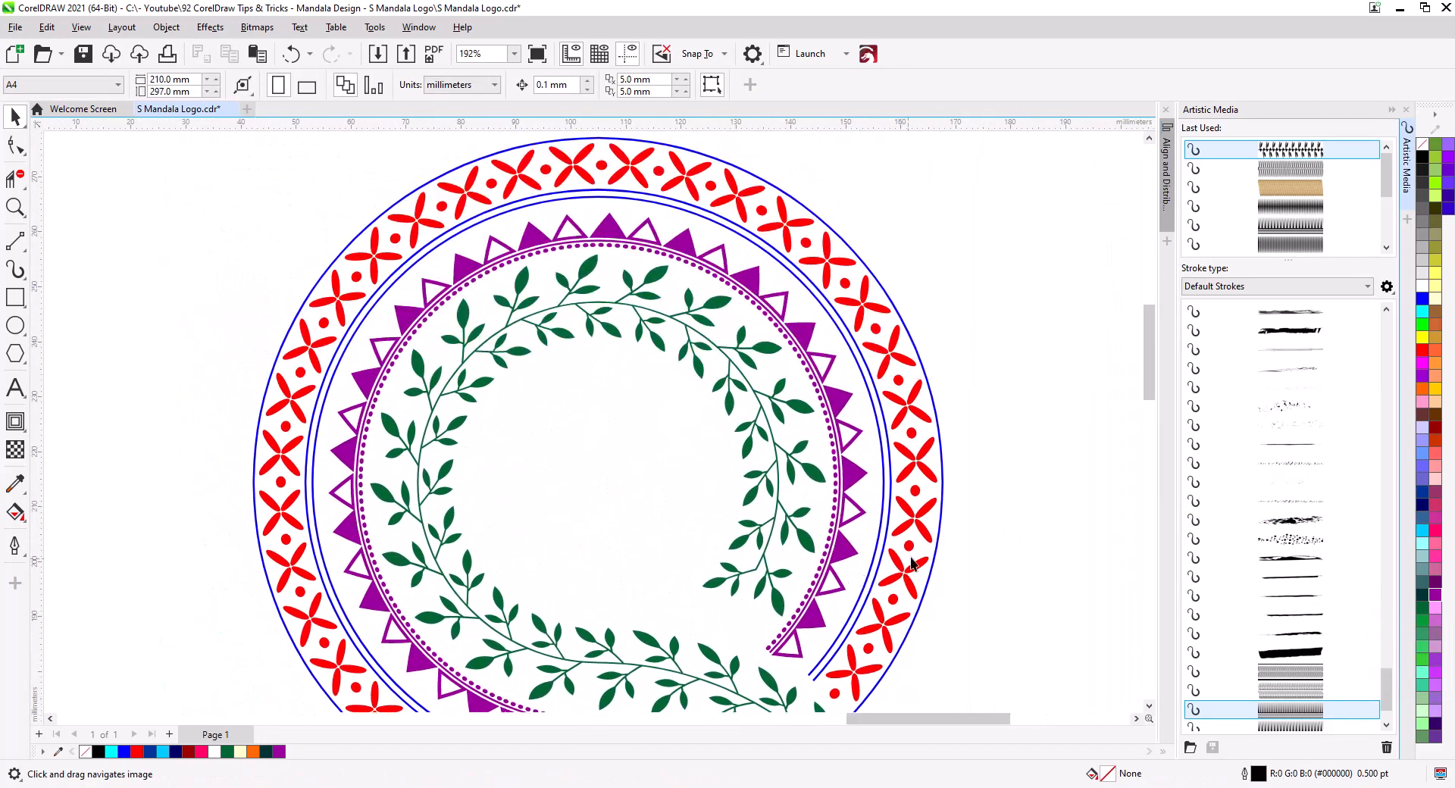
scroll(861, 548, down, 3)
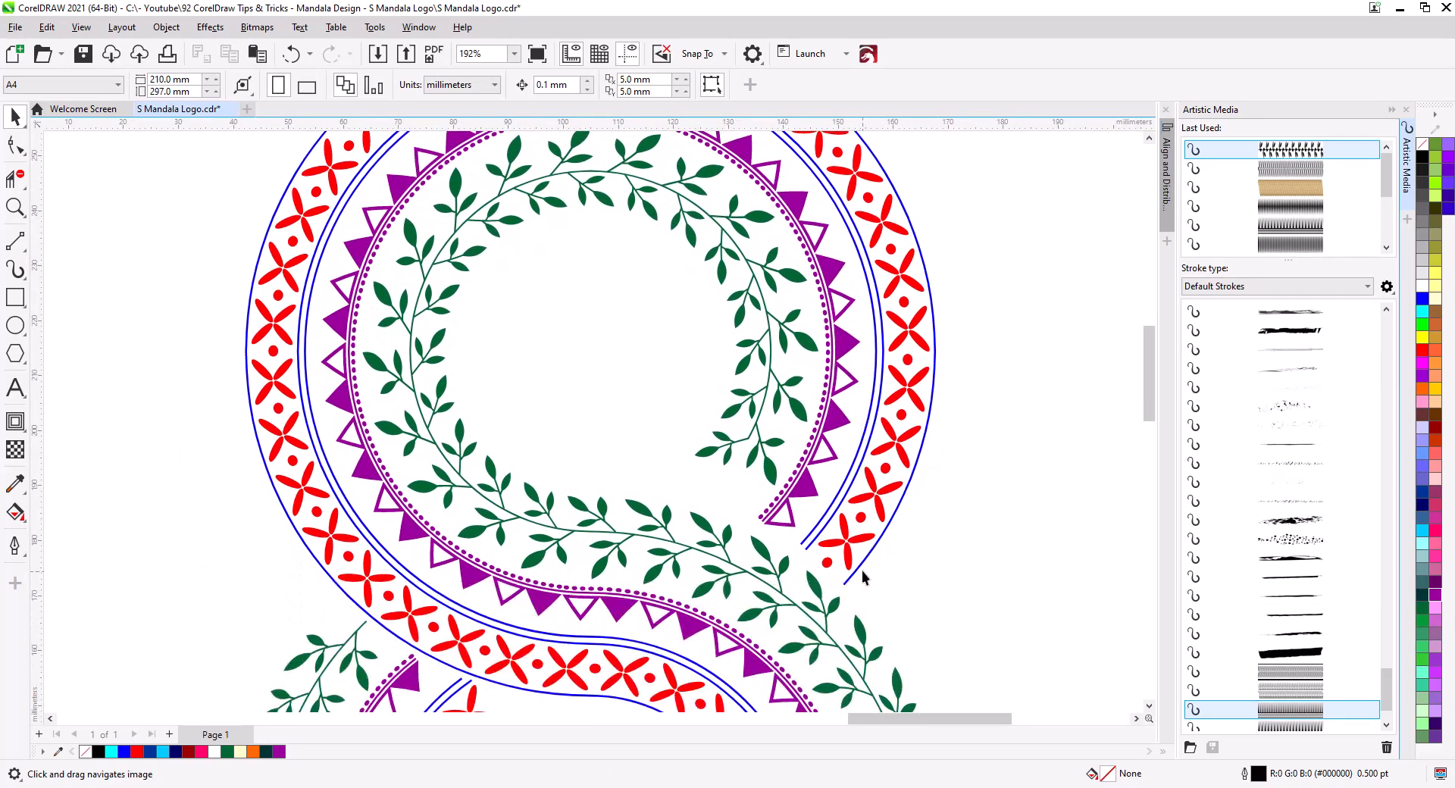
scroll(862, 571, down, 4)
scroll(874, 453, down, 2)
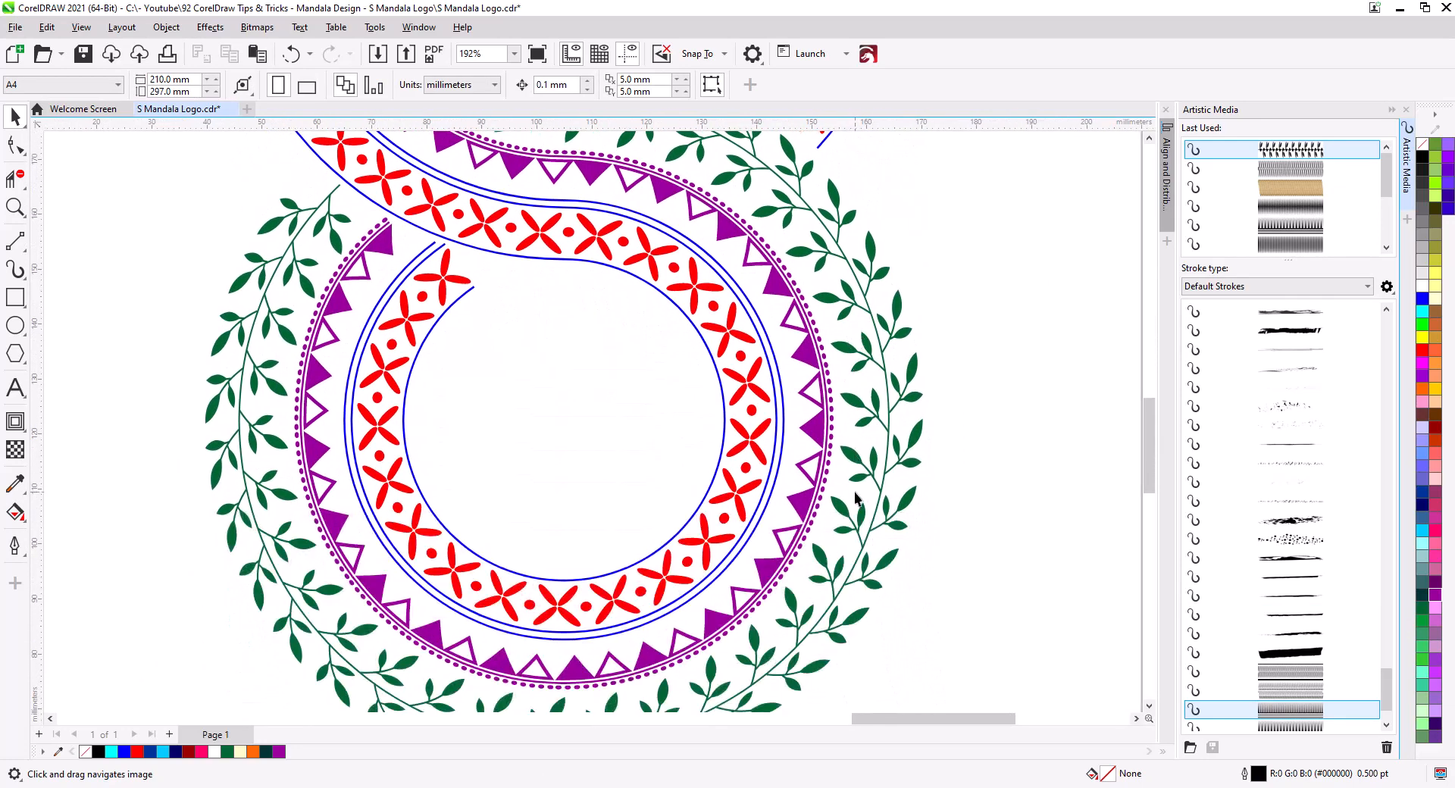
scroll(875, 454, down, 2)
scroll(876, 457, down, 5)
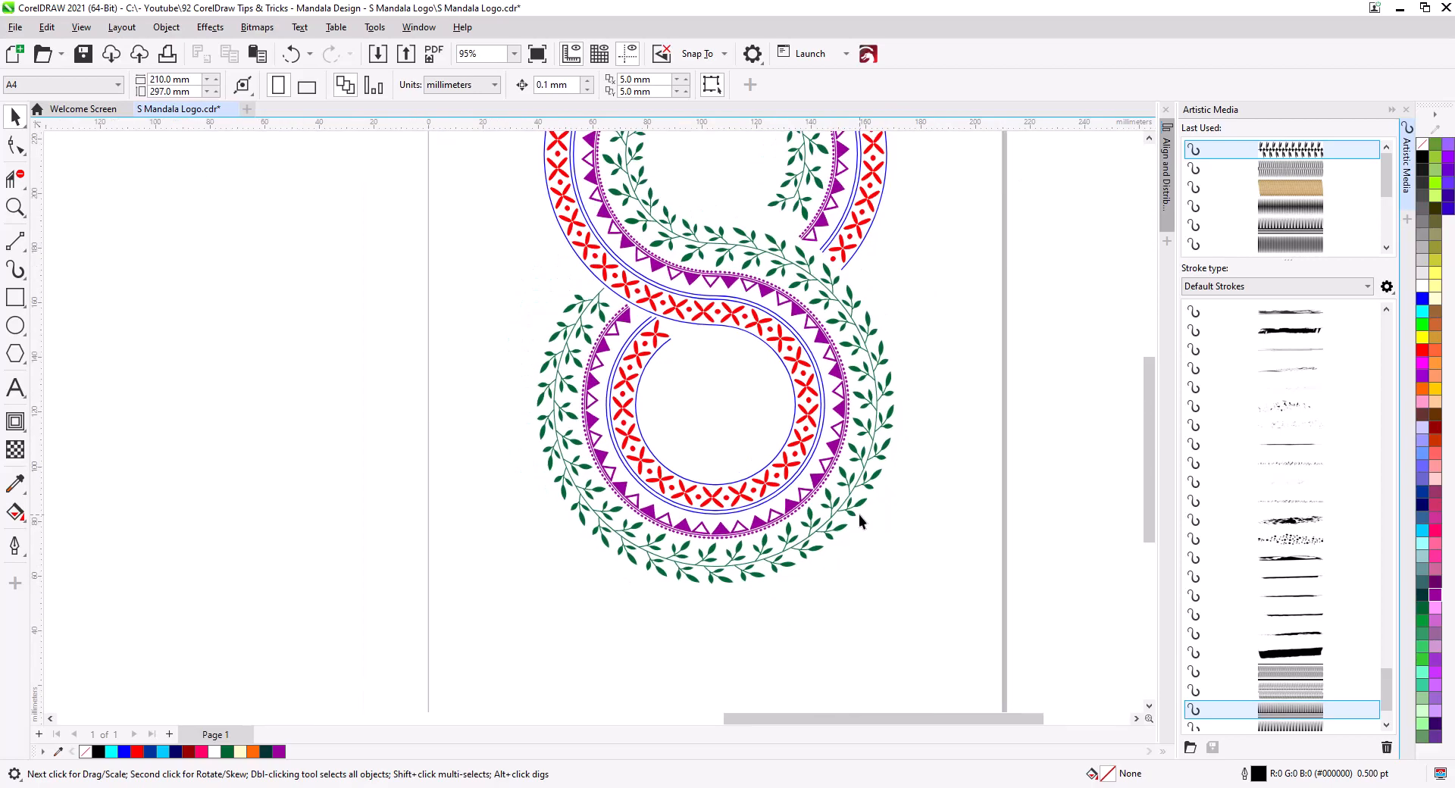
drag(761, 506, 767, 489)
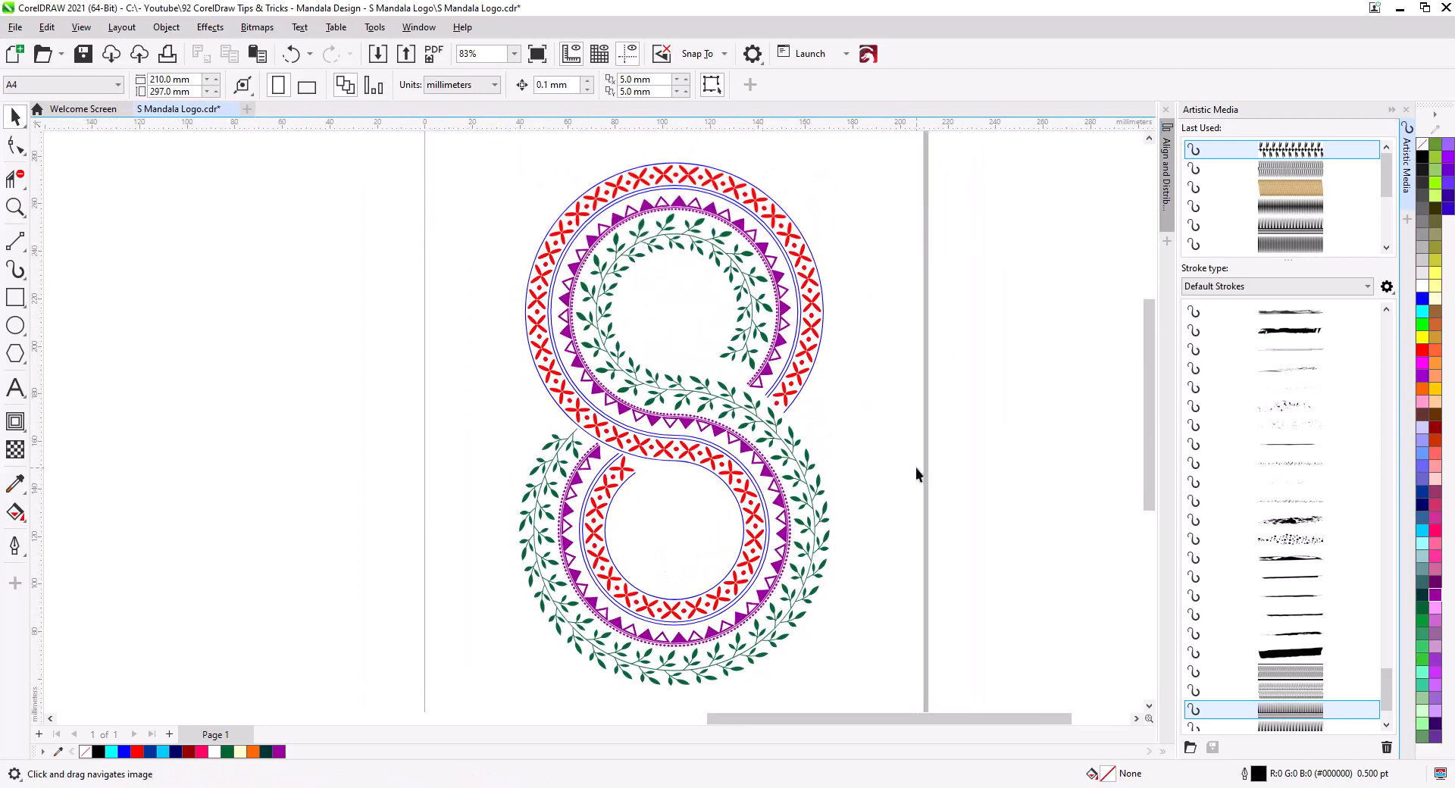